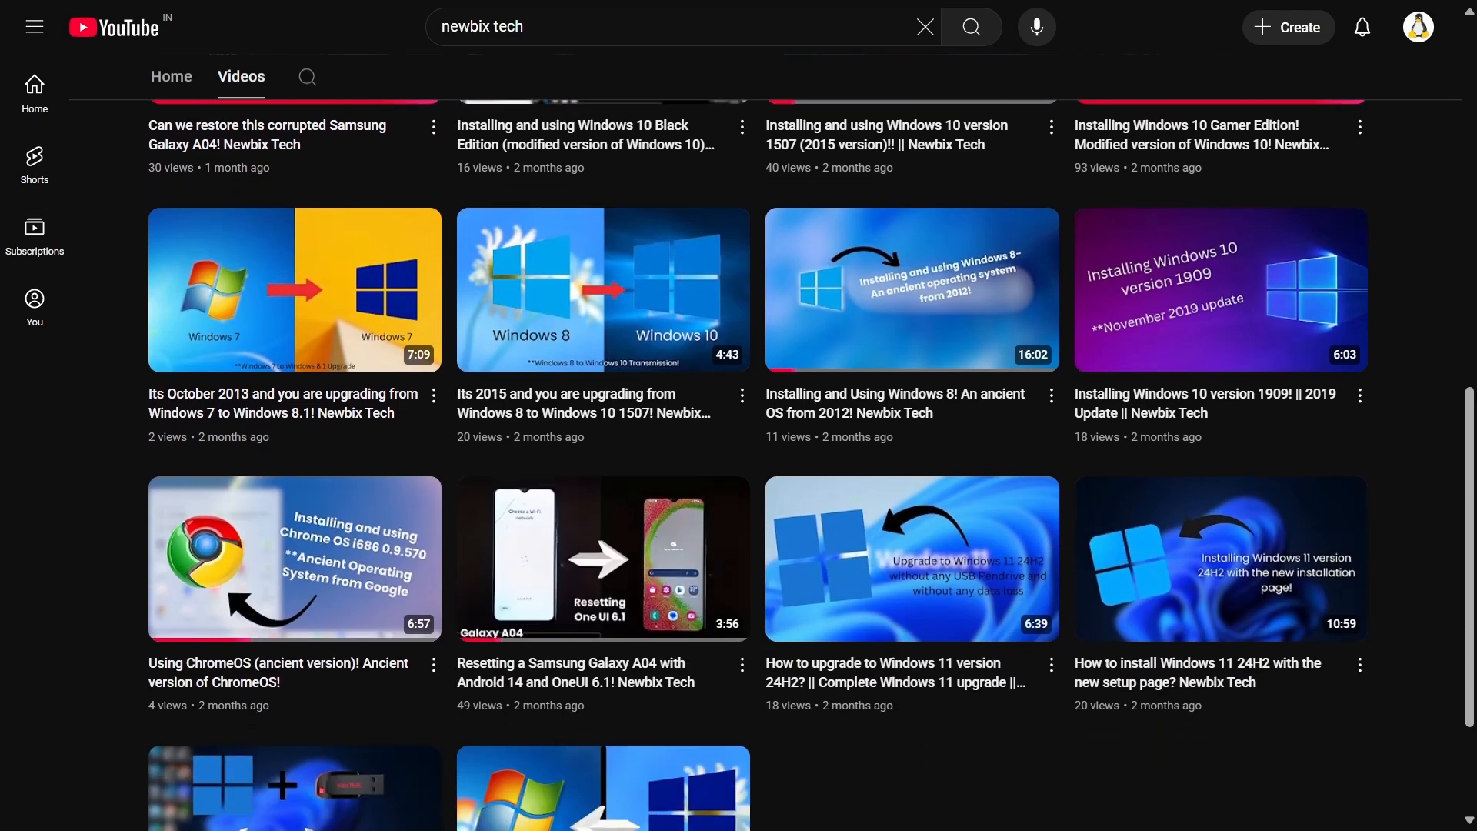
scroll(739, 461, "down", 3)
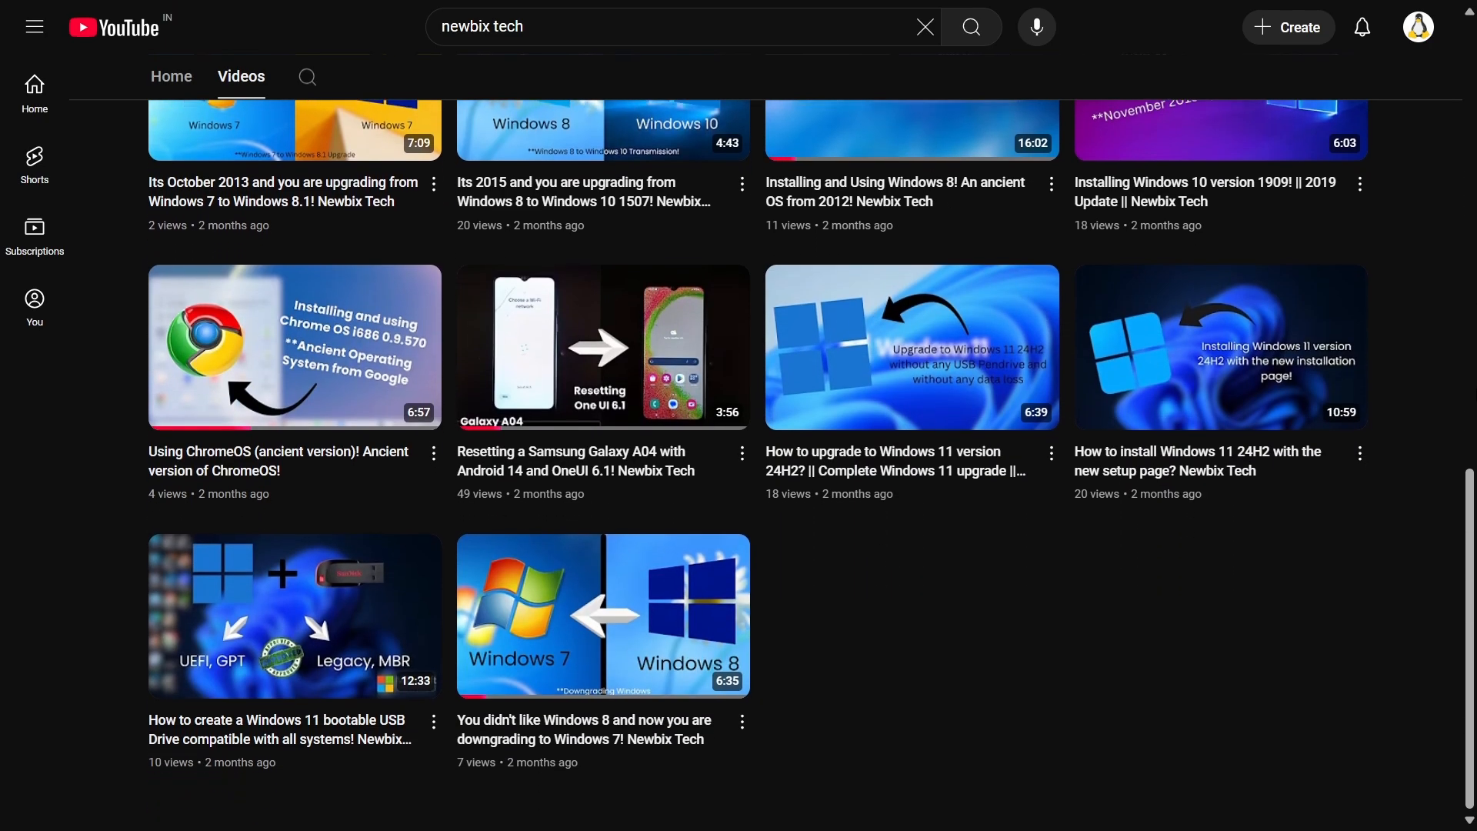
Look through the full list of uploaded videos on the Newbix Tech channel, from the latest to the oldest.
scroll(739, 462, "up", 4)
scroll(739, 461, "up", 1)
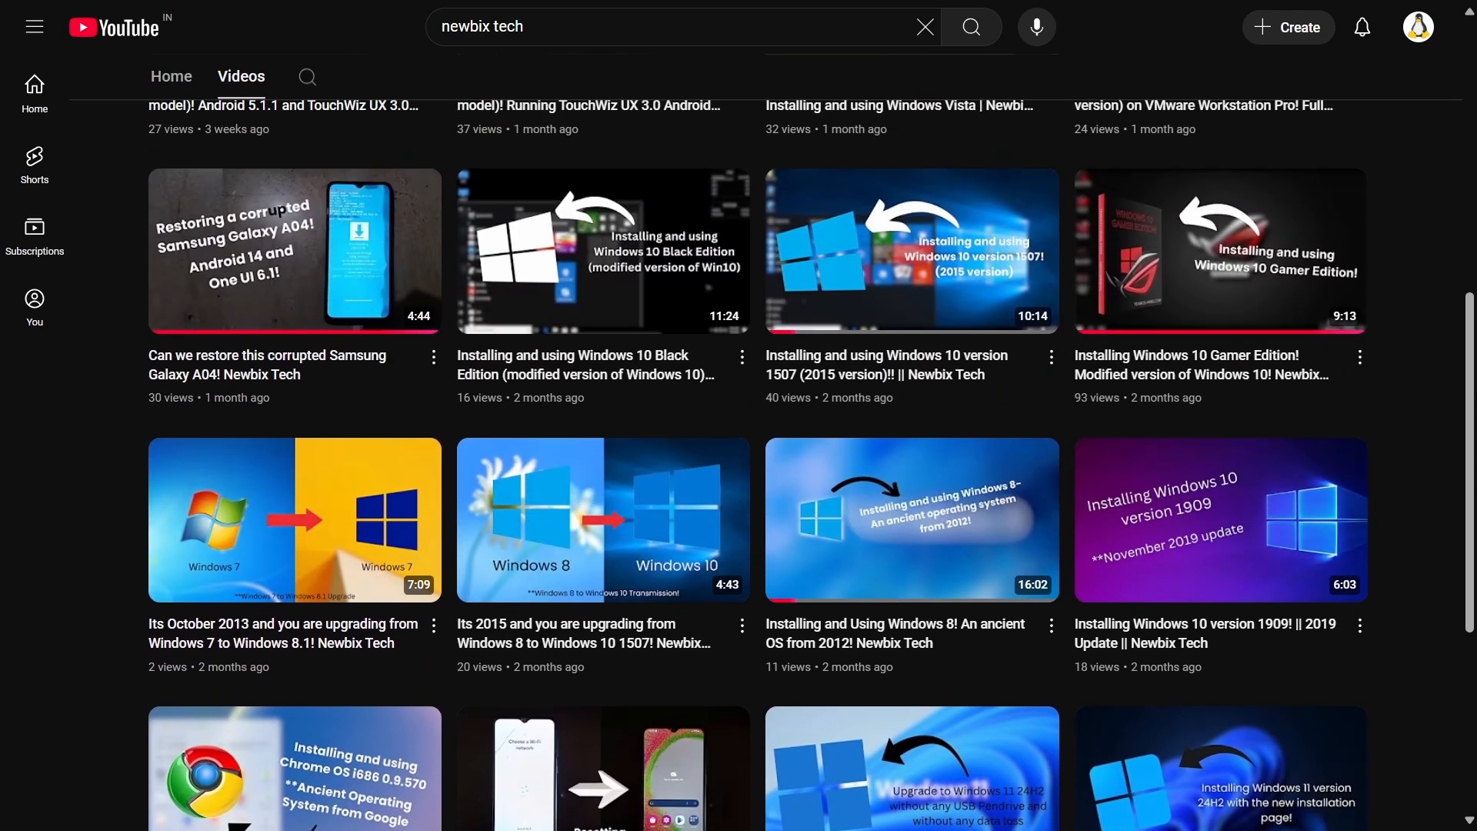
scroll(739, 462, "up", 1)
scroll(738, 462, "up", 2)
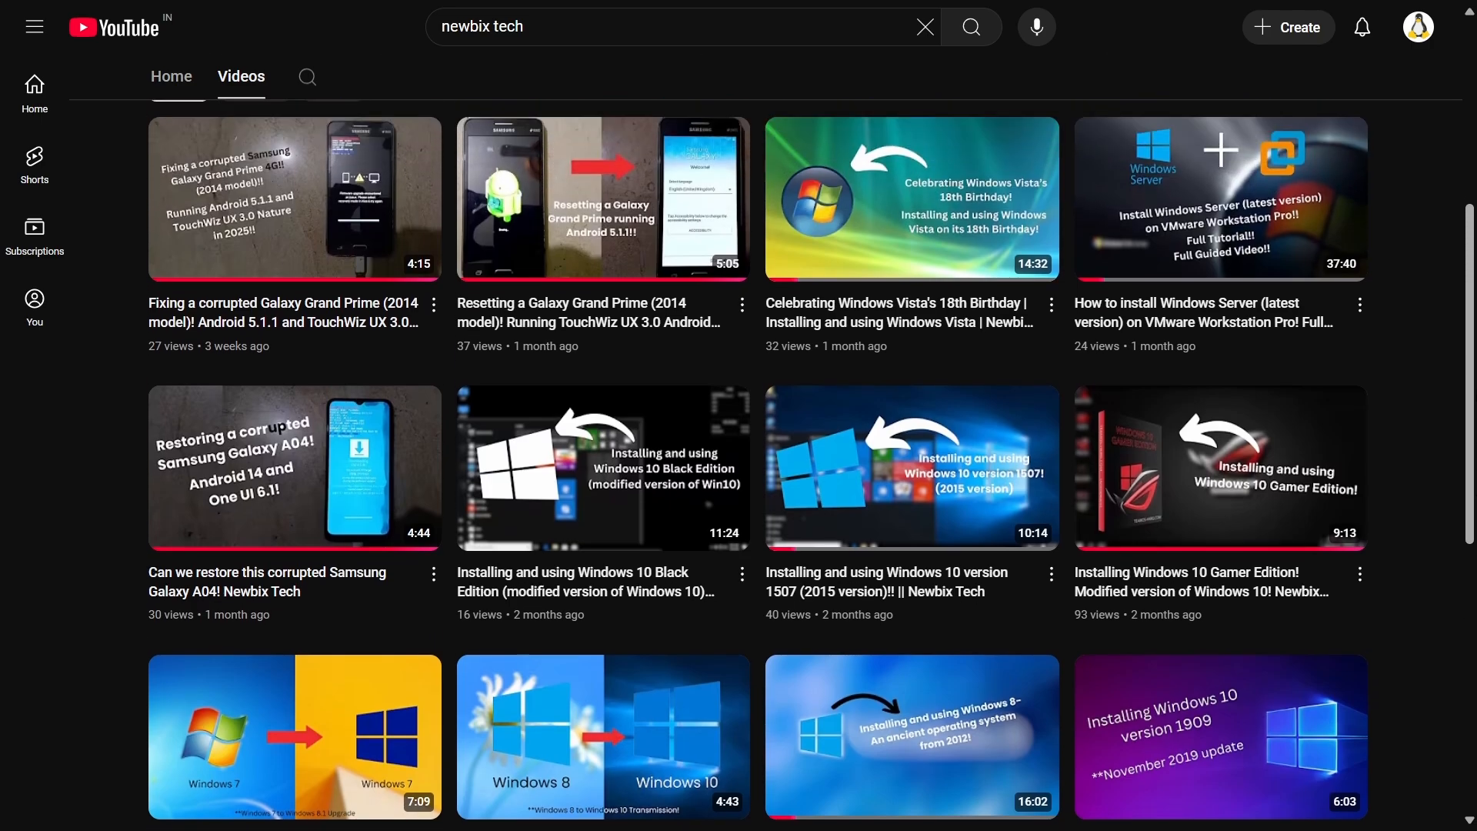
scroll(739, 461, "up", 4)
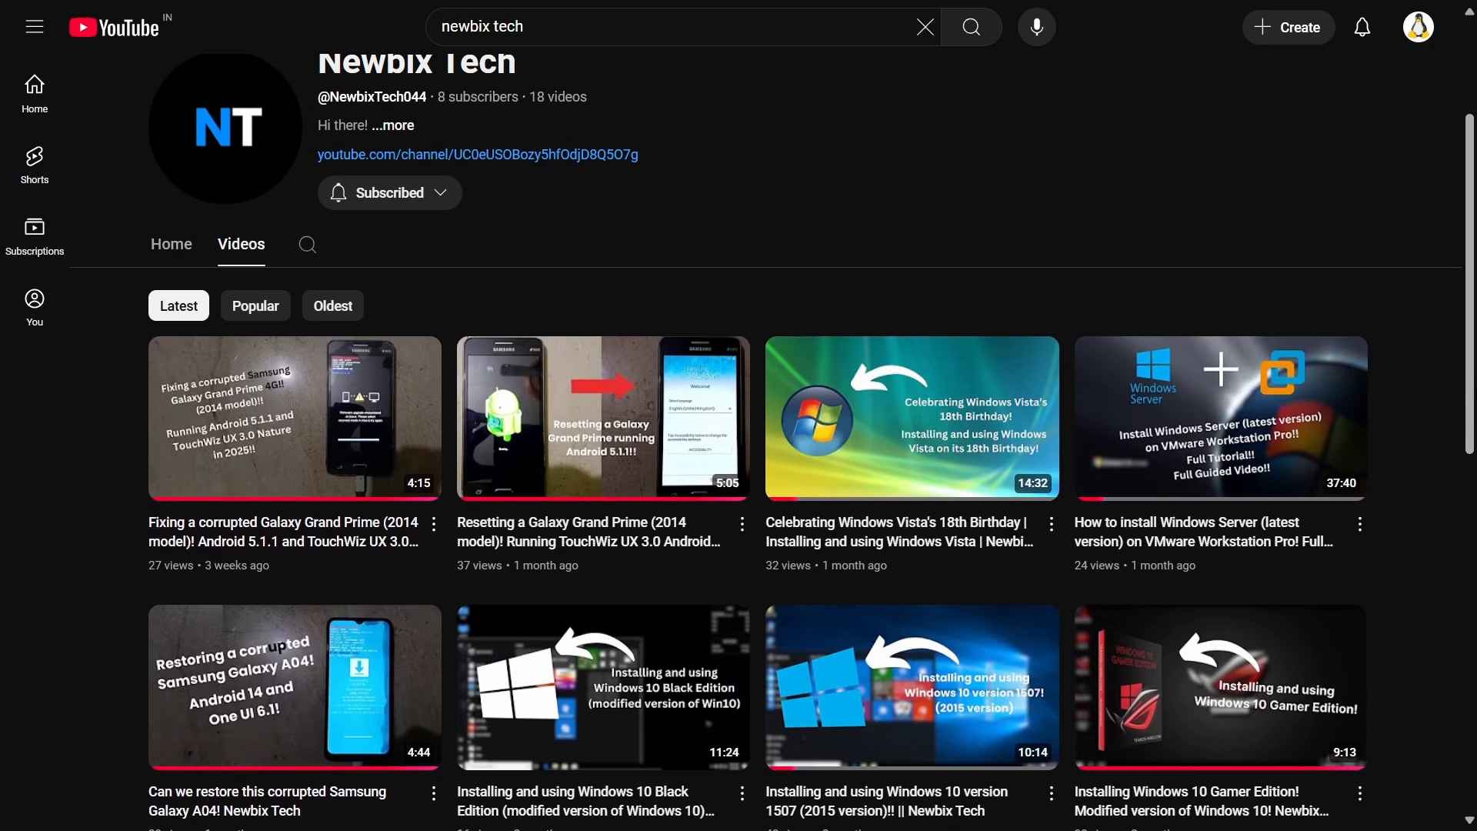
scroll(739, 461, "down", 12)
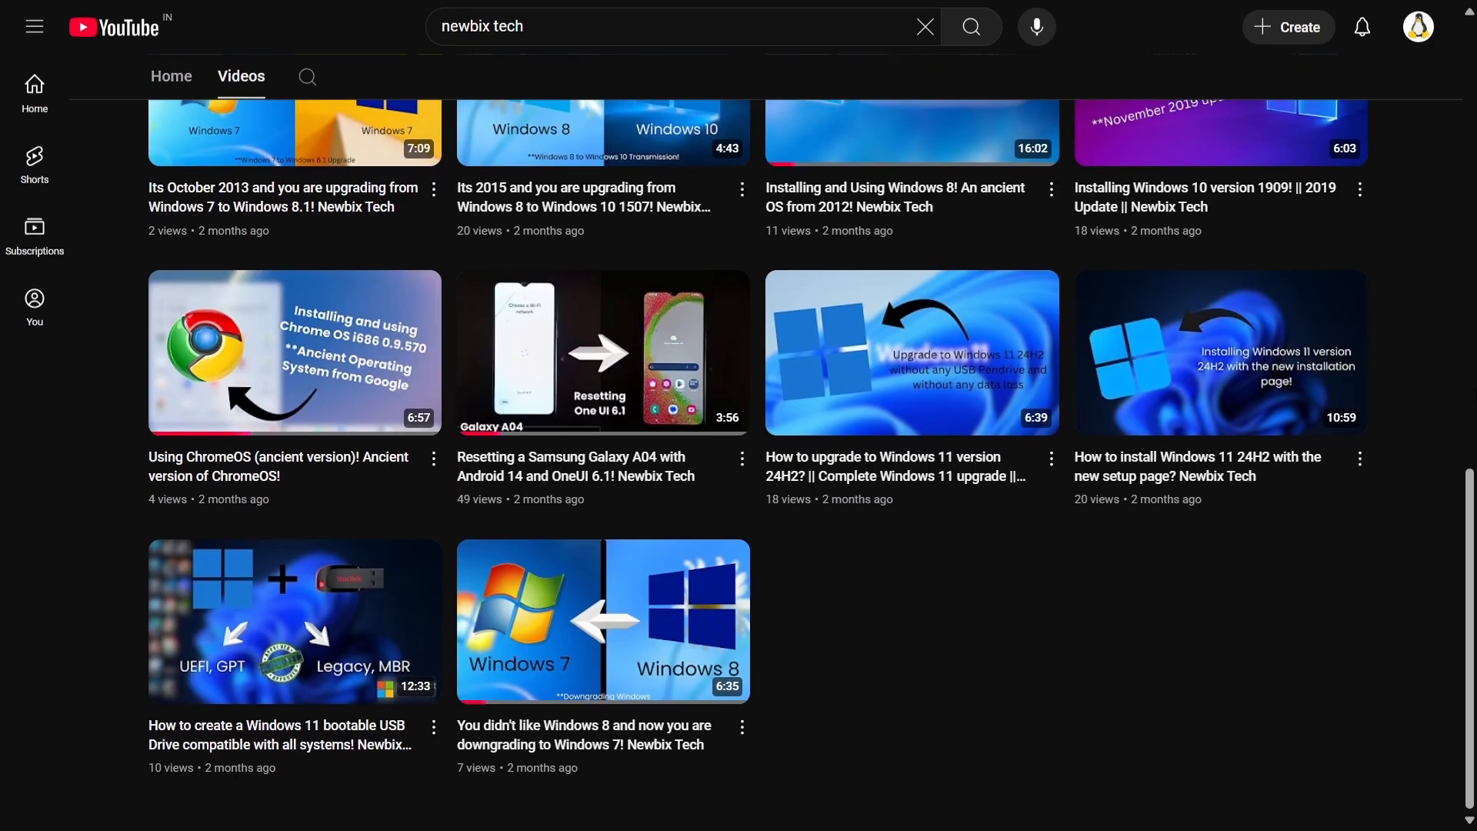
scroll(739, 461, "up", 2)
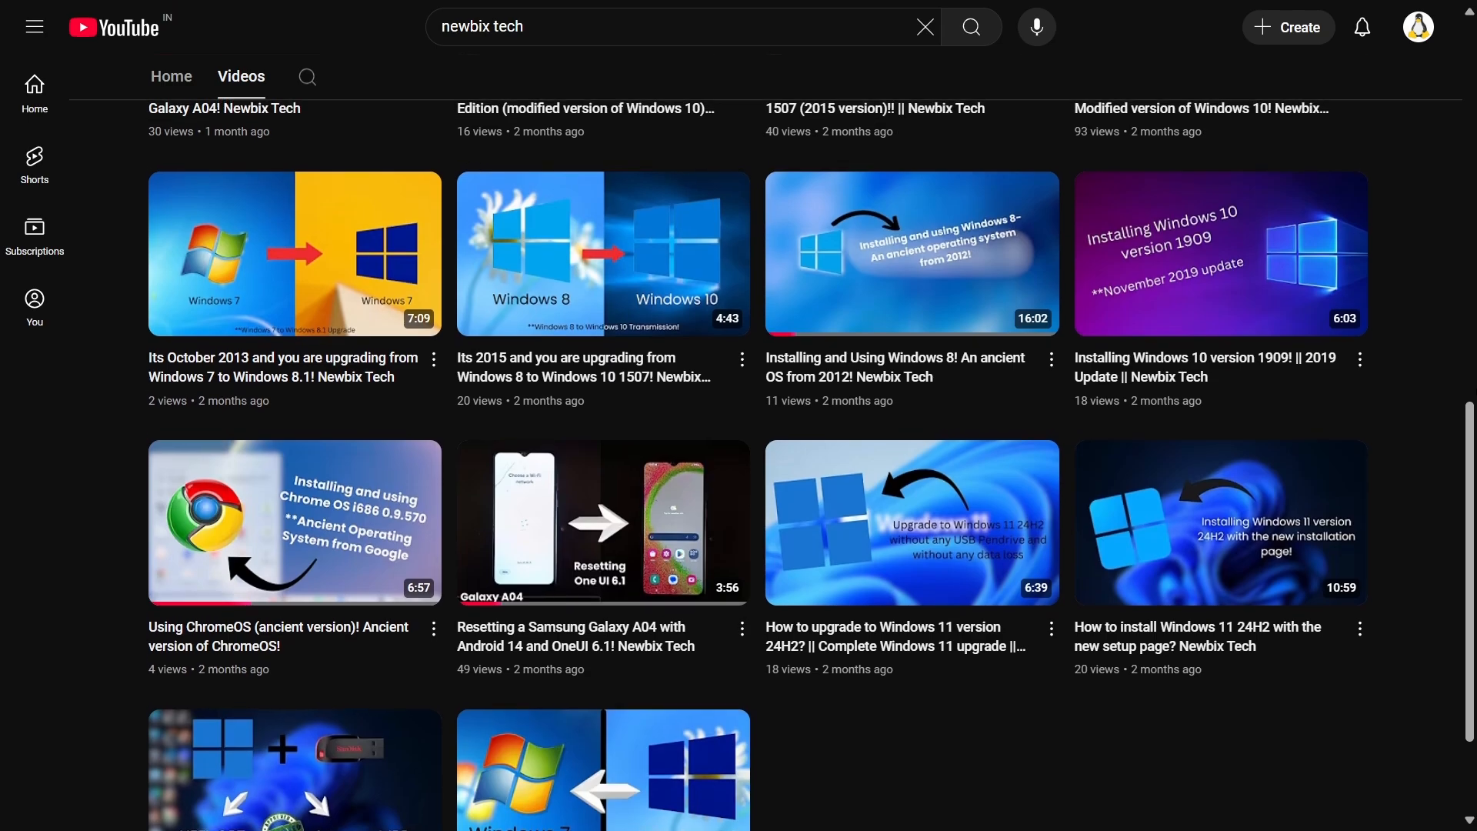
scroll(738, 461, "up", 1)
scroll(739, 462, "up", 1)
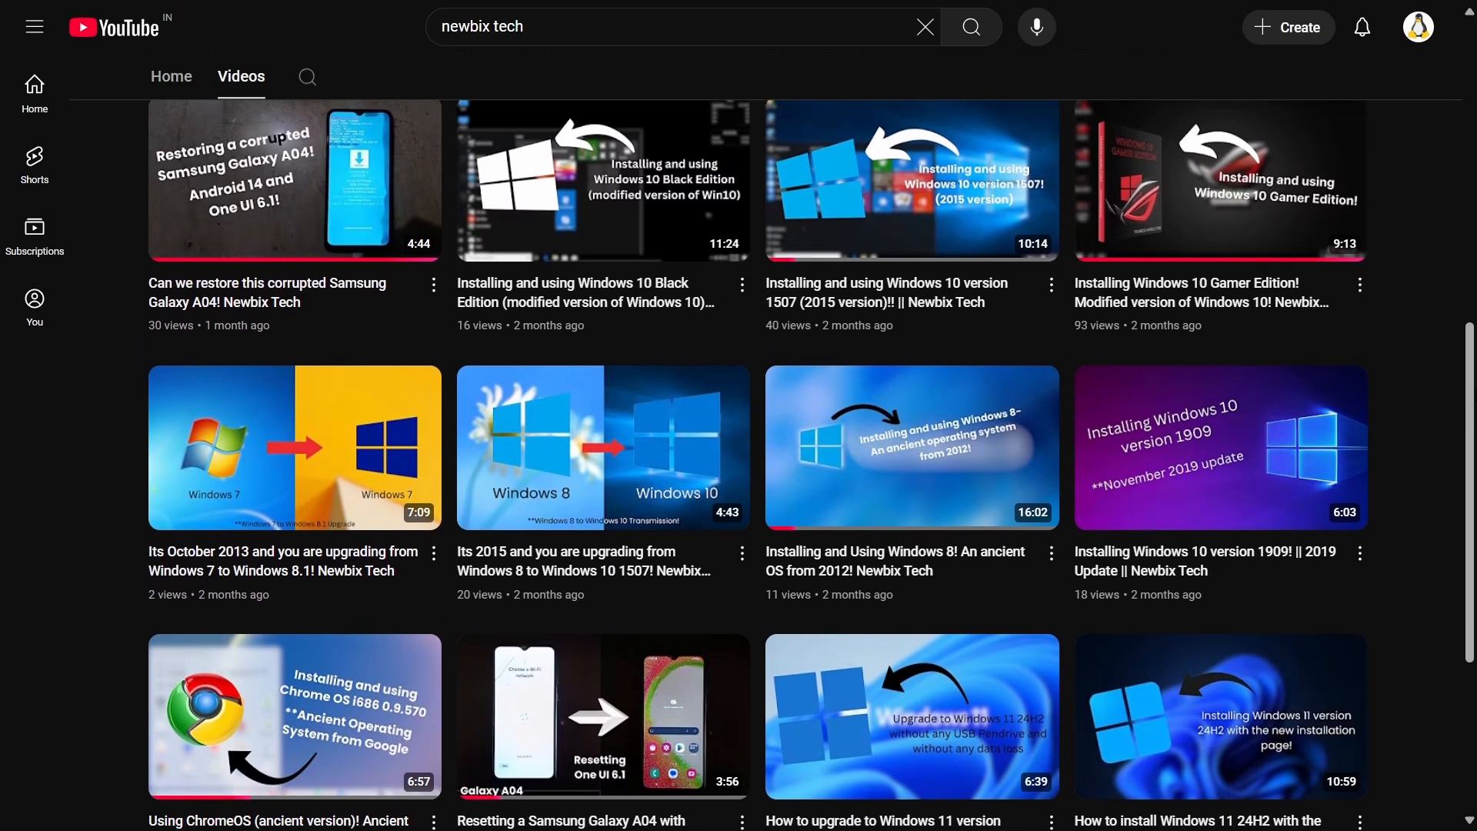
scroll(739, 462, "up", 3)
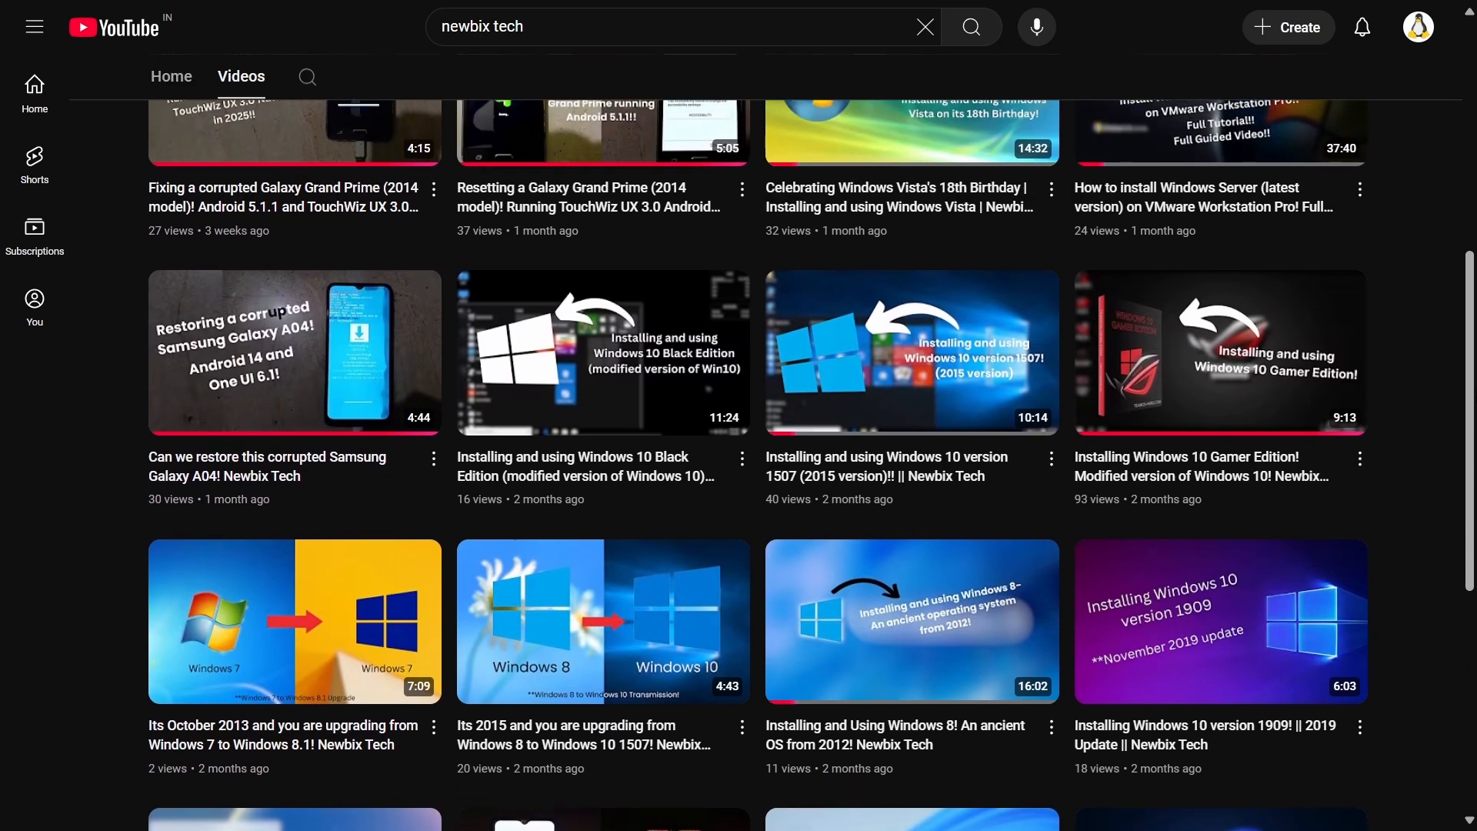
scroll(739, 462, "up", 2)
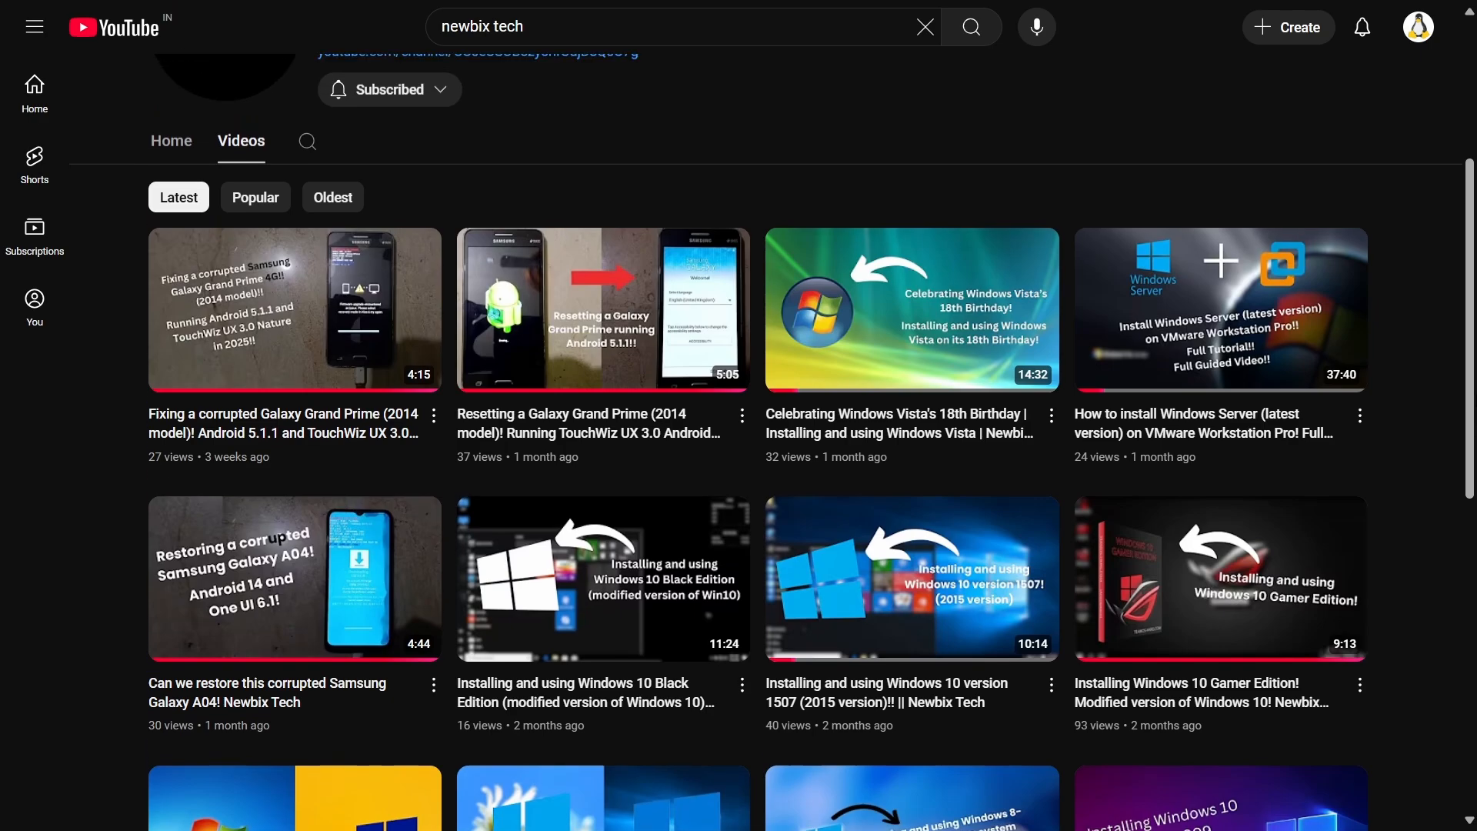
scroll(738, 462, "up", 1)
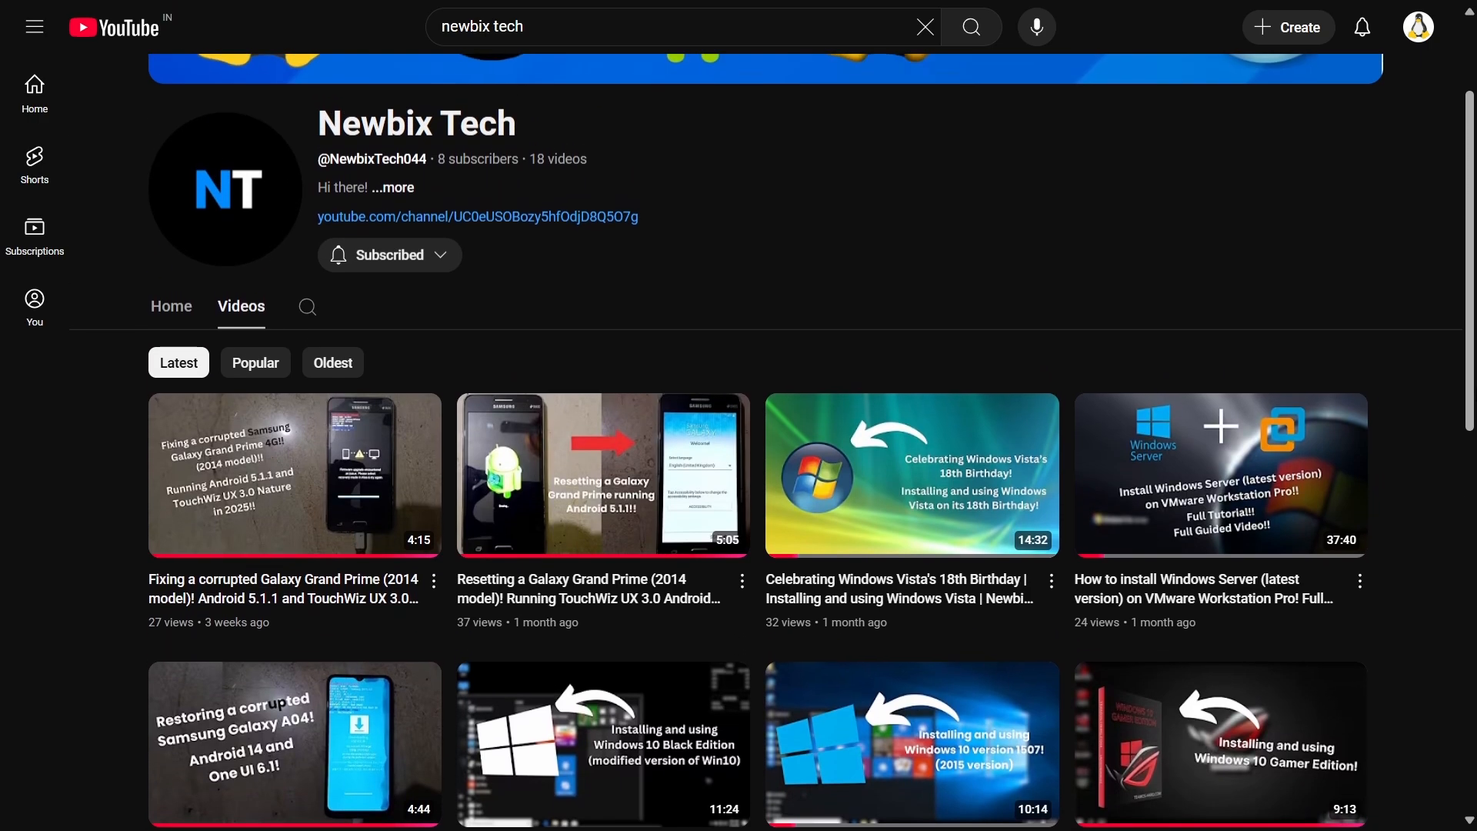
scroll(739, 462, "down", 1)
scroll(739, 462, "down", 2)
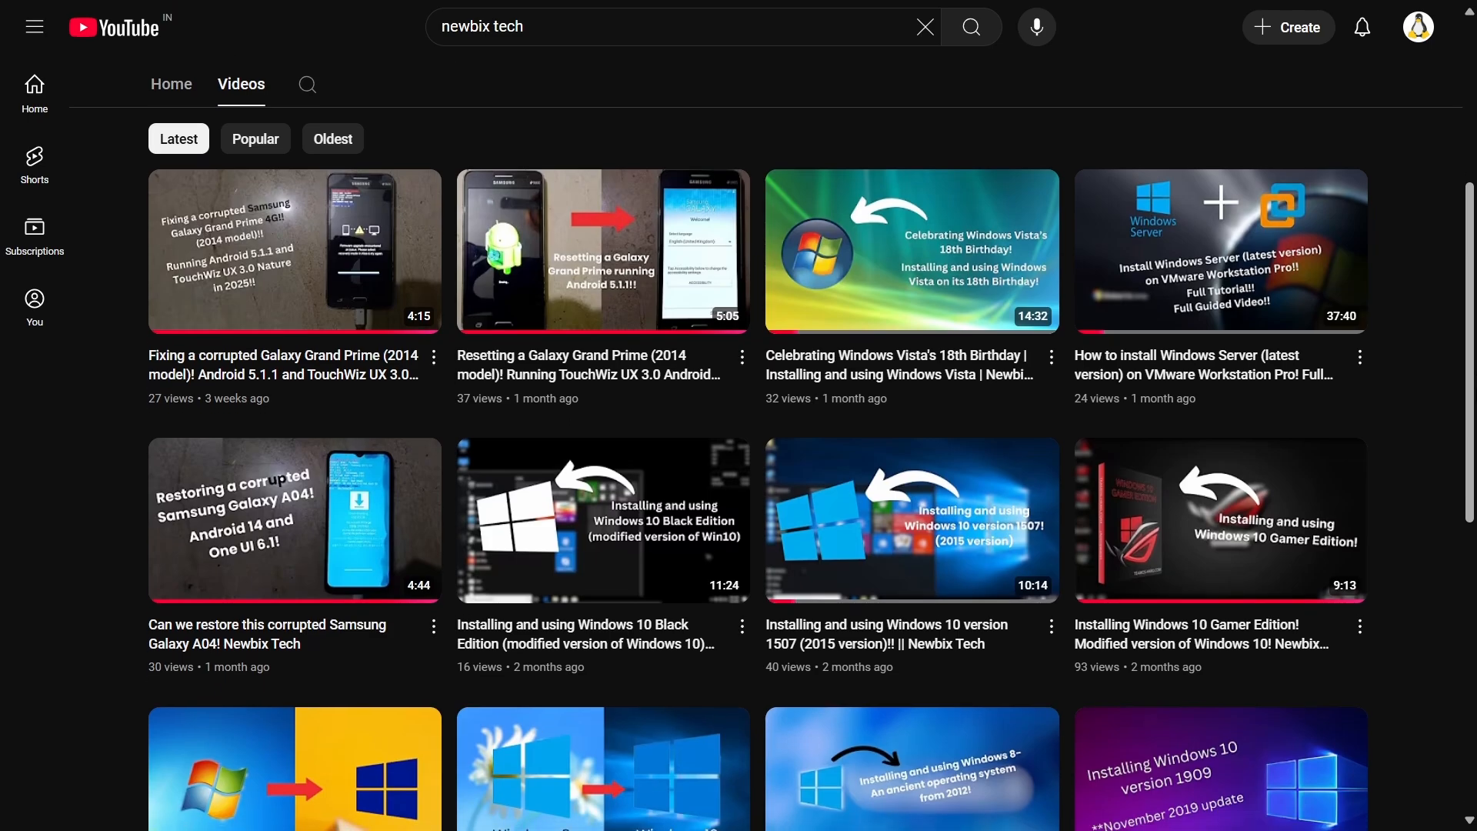
scroll(739, 462, "down", 1)
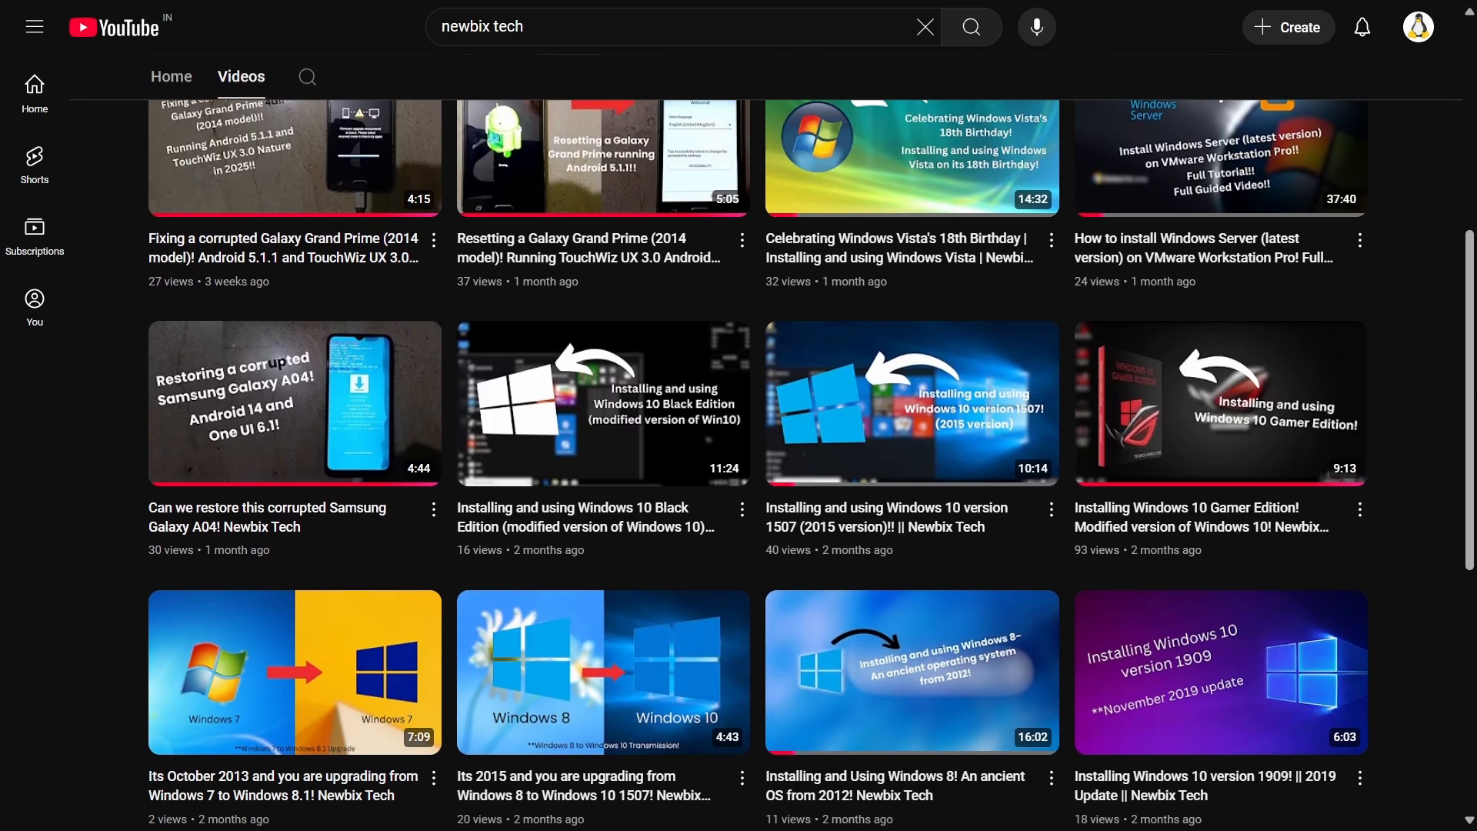
scroll(739, 462, "down", 1)
scroll(738, 462, "down", 1)
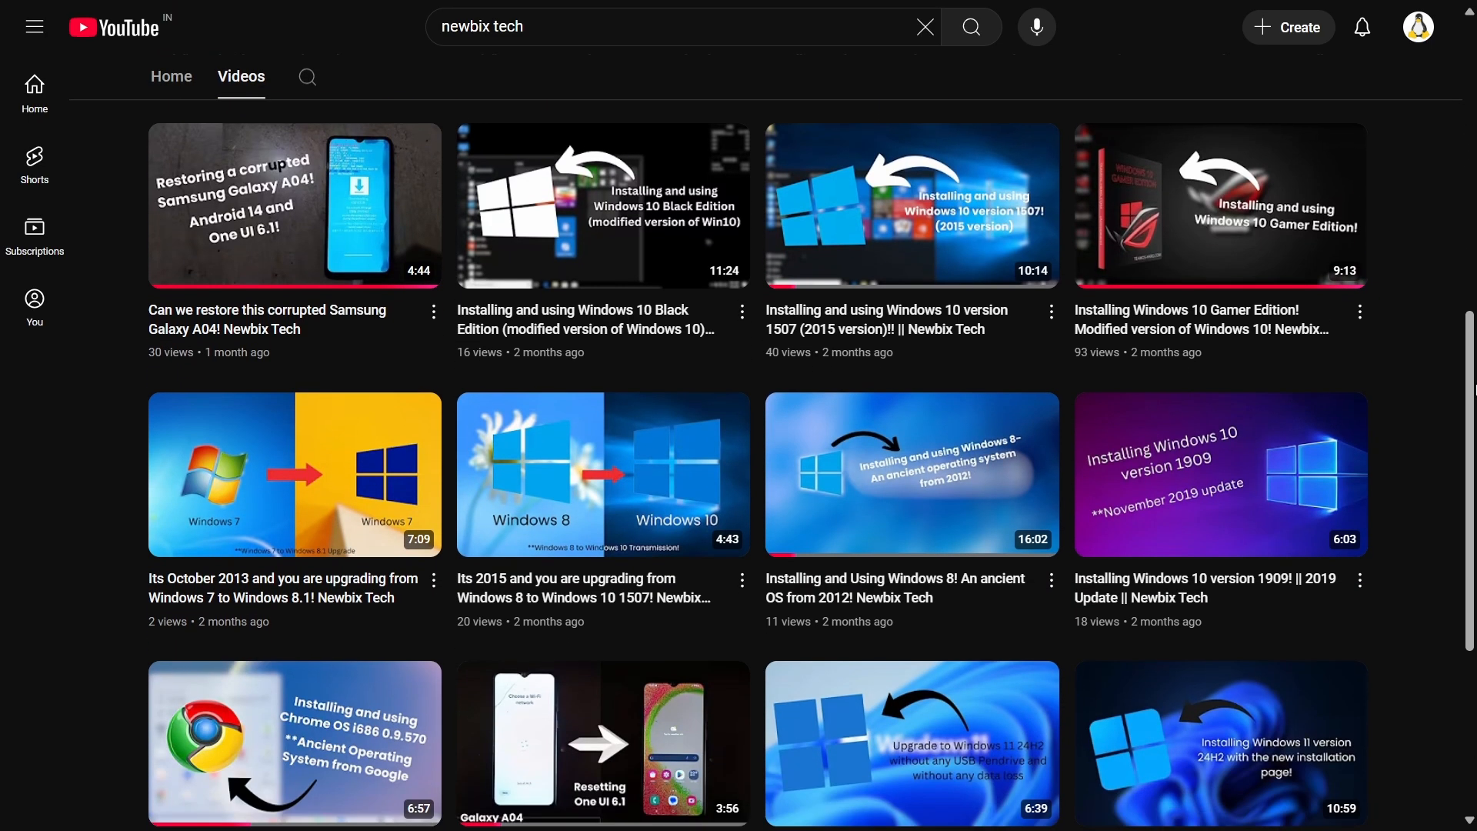
scroll(1475, 389, "down", 2)
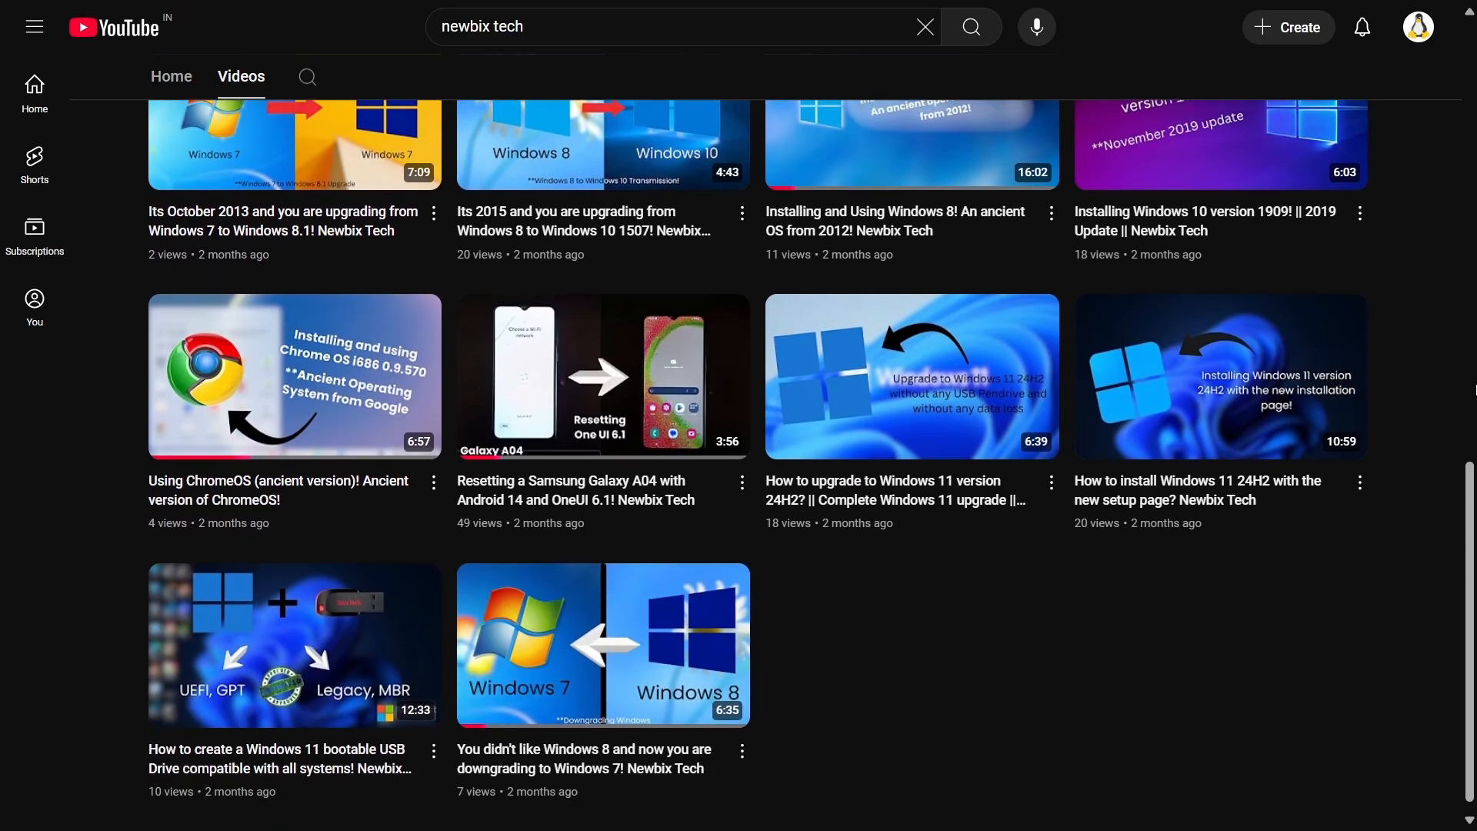
scroll(1475, 389, "up", 1)
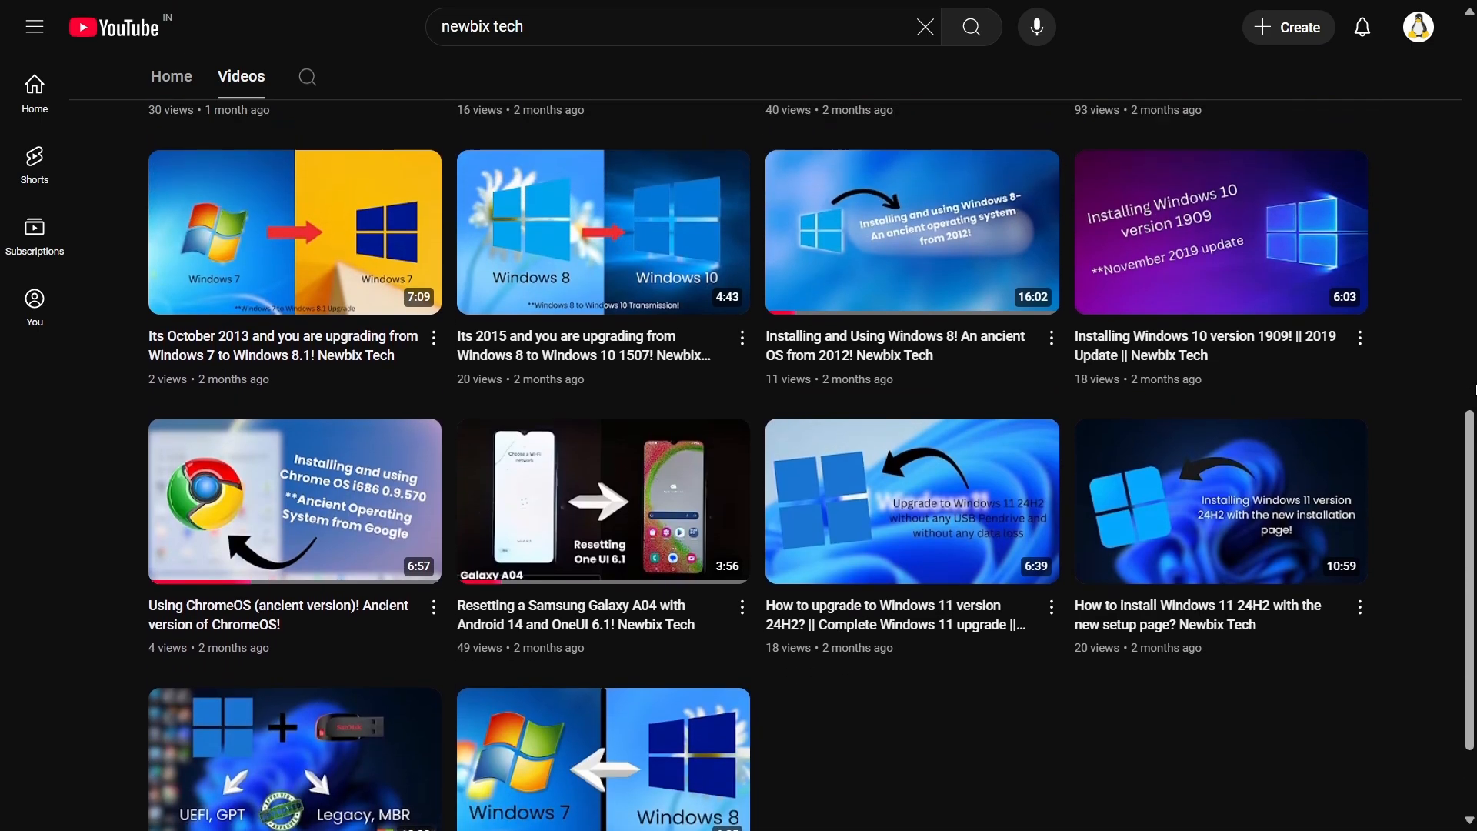
scroll(1474, 389, "up", 1)
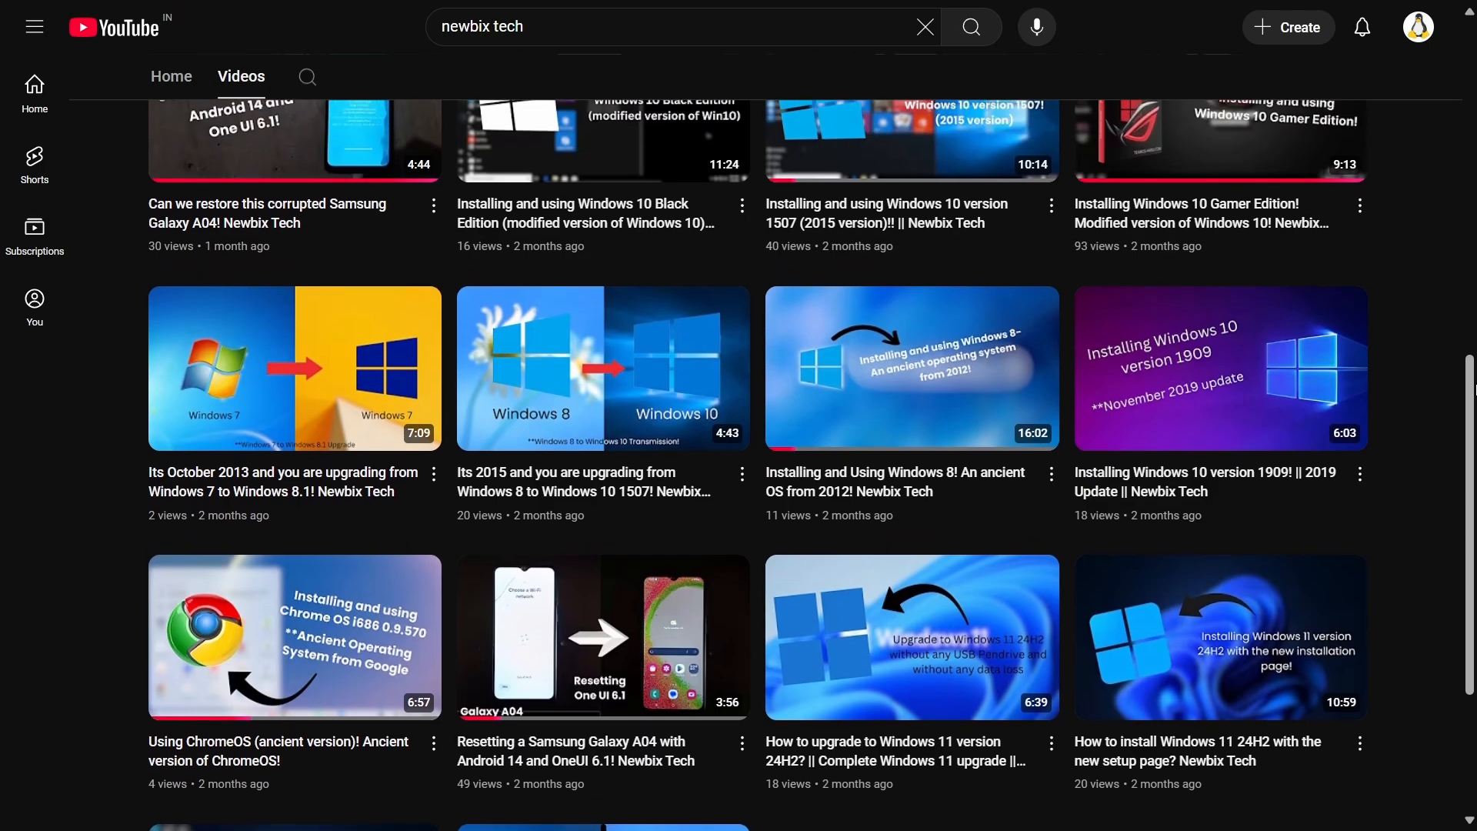
scroll(1474, 389, "up", 2)
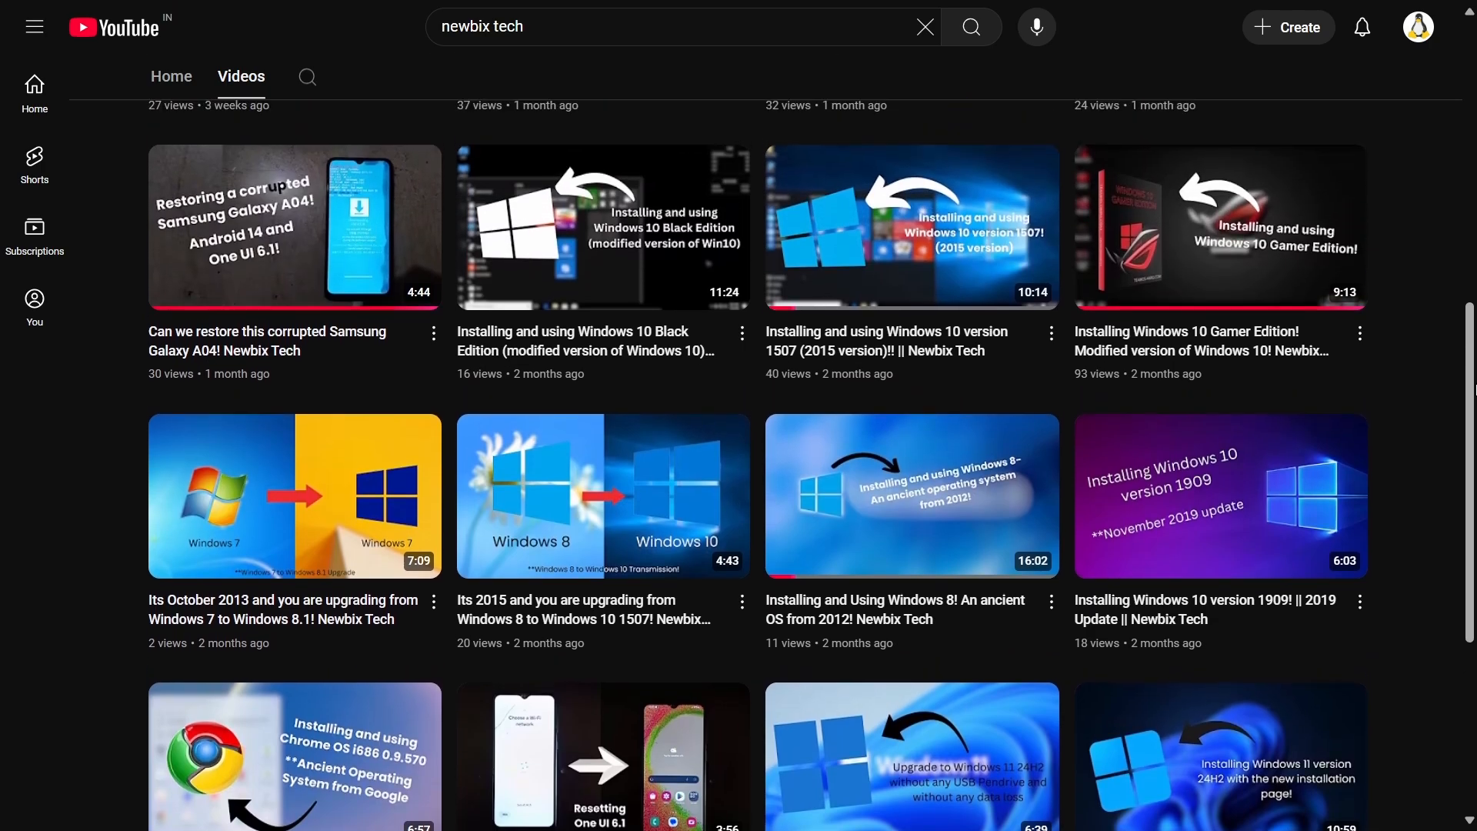
scroll(1474, 390, "up", 3)
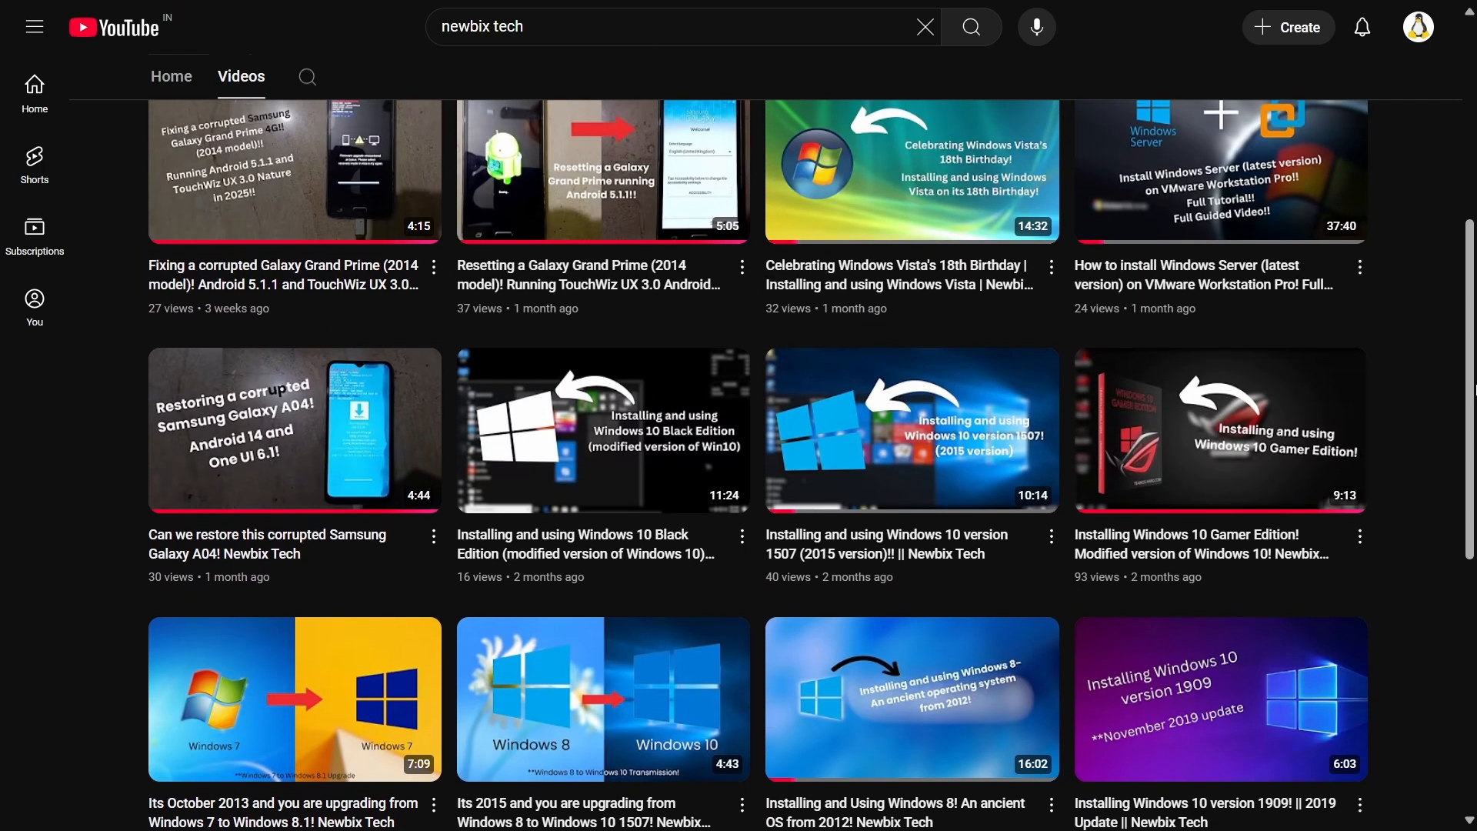
scroll(1474, 389, "up", 3)
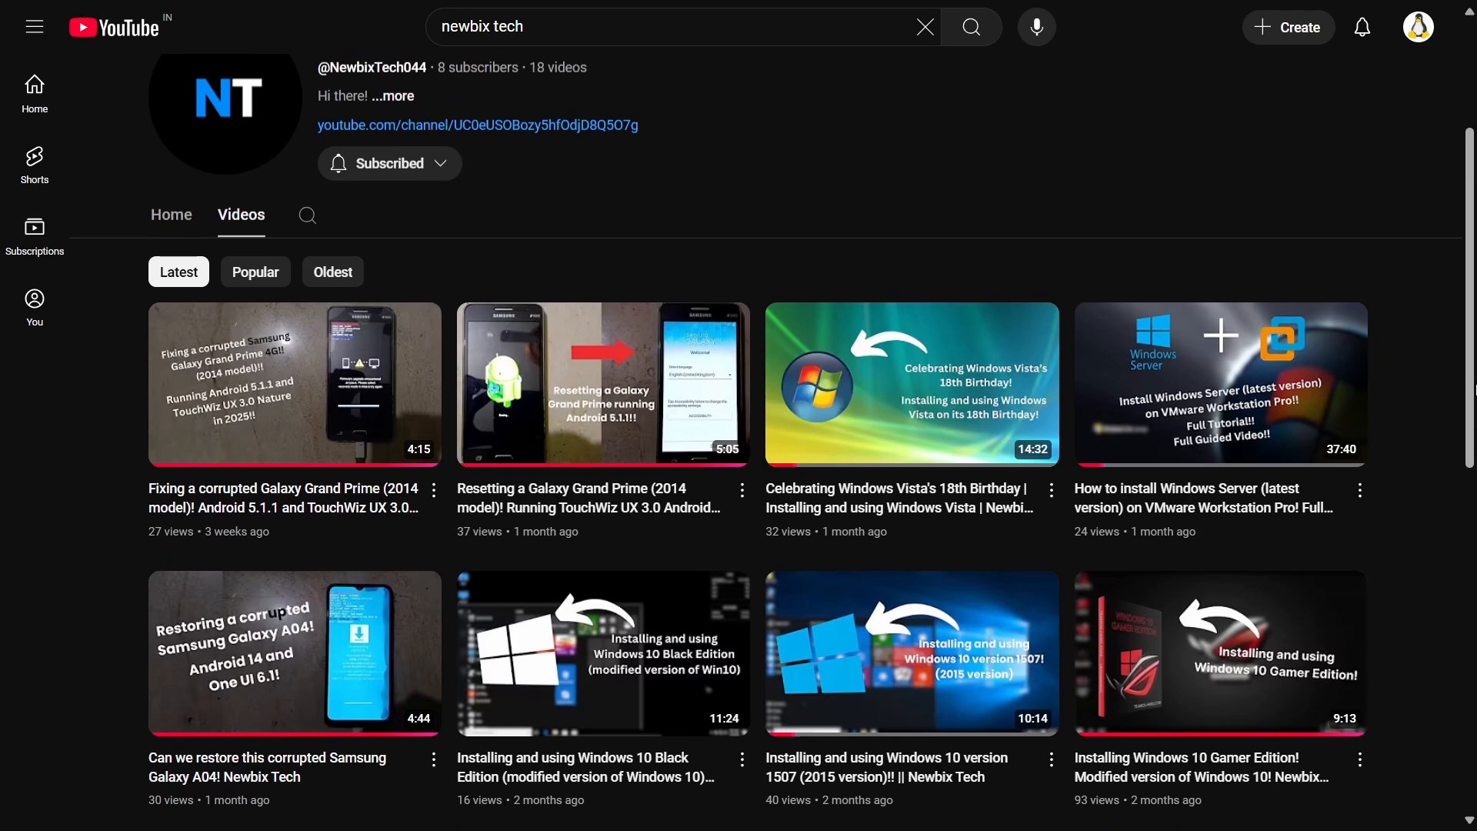
scroll(1474, 390, "up", 2)
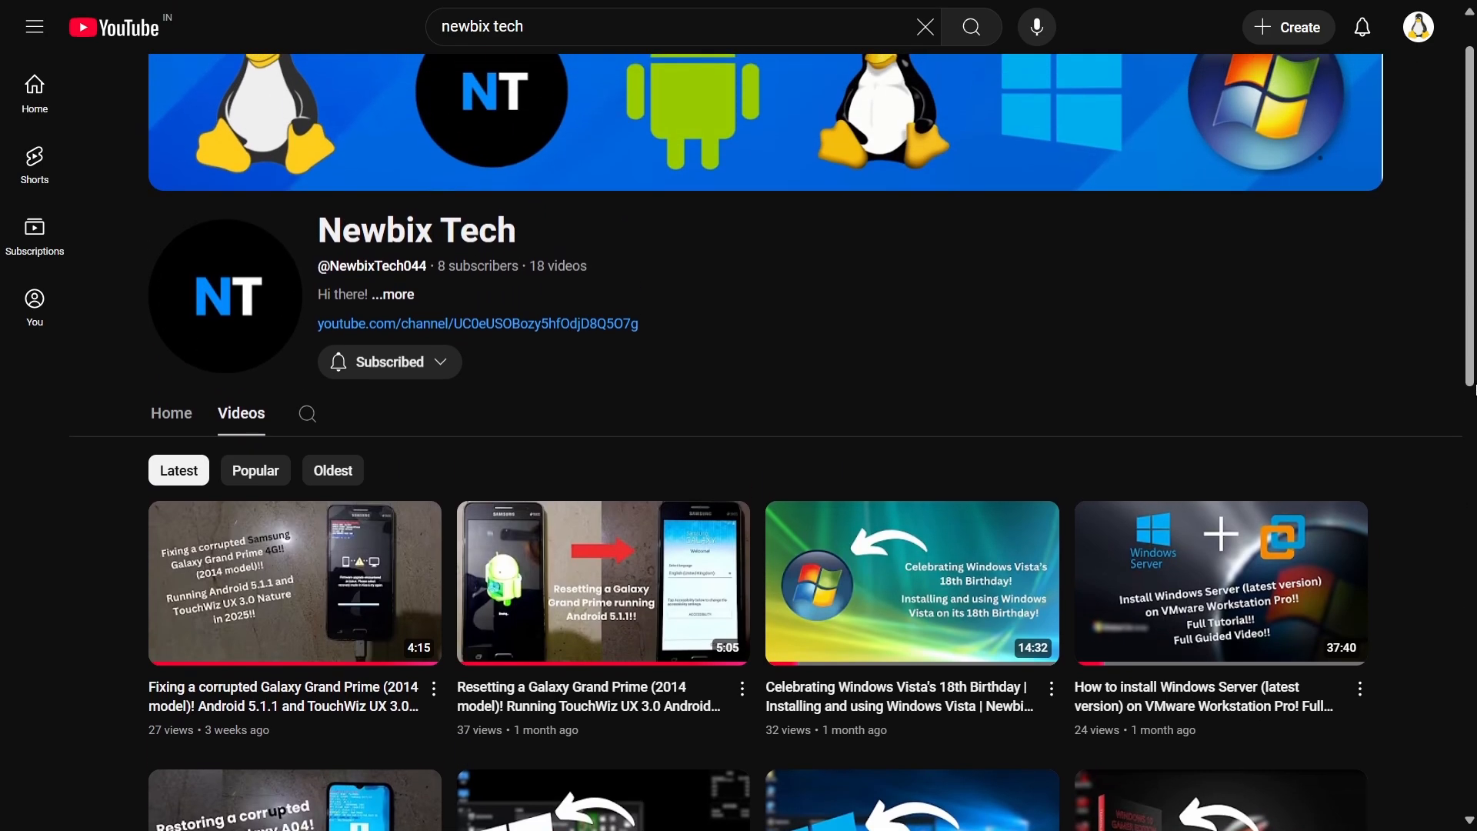
scroll(1474, 389, "down", 5)
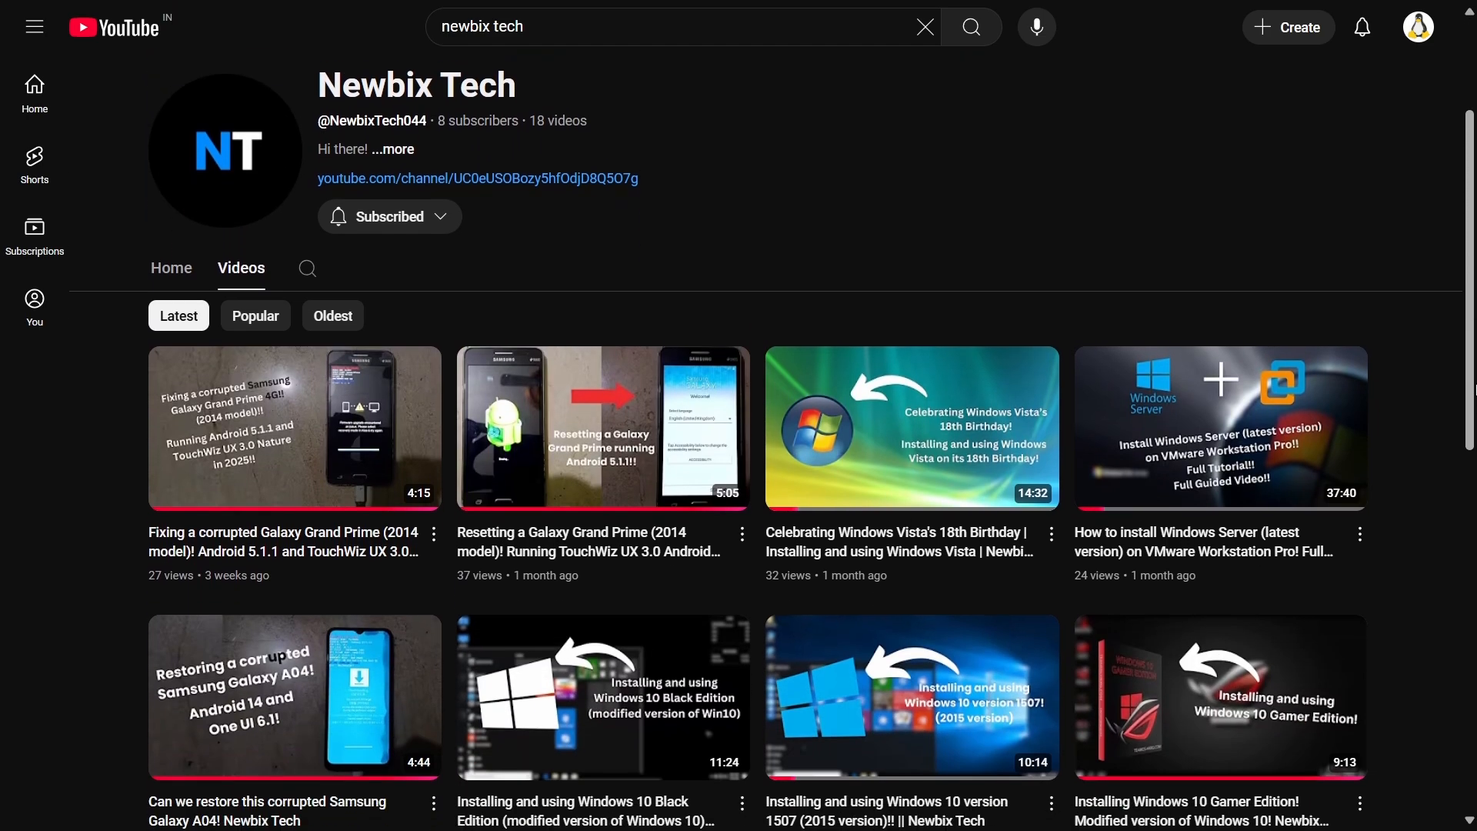
scroll(1475, 389, "down", 1)
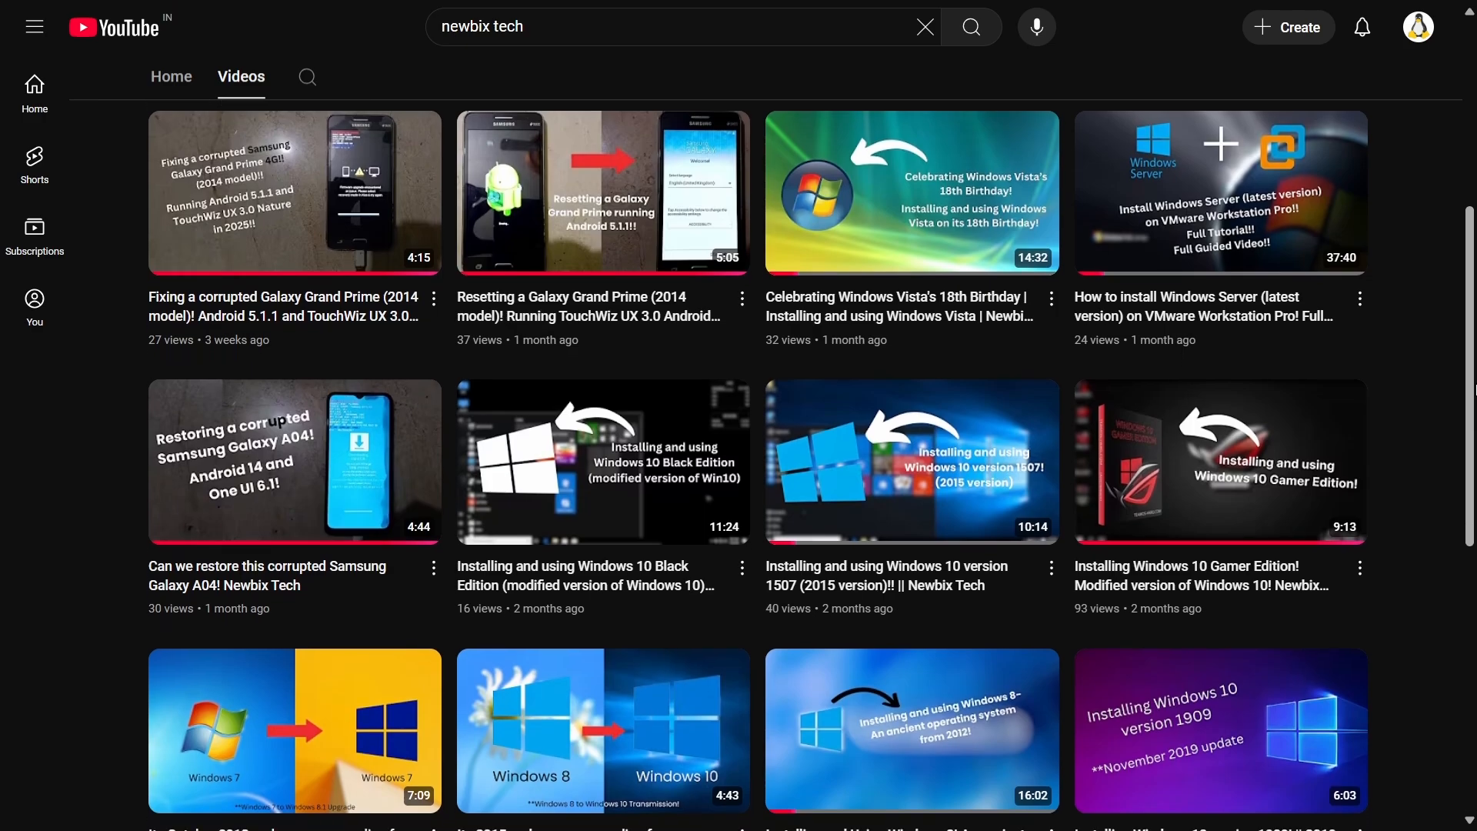
scroll(1474, 389, "down", 1)
scroll(1474, 390, "down", 2)
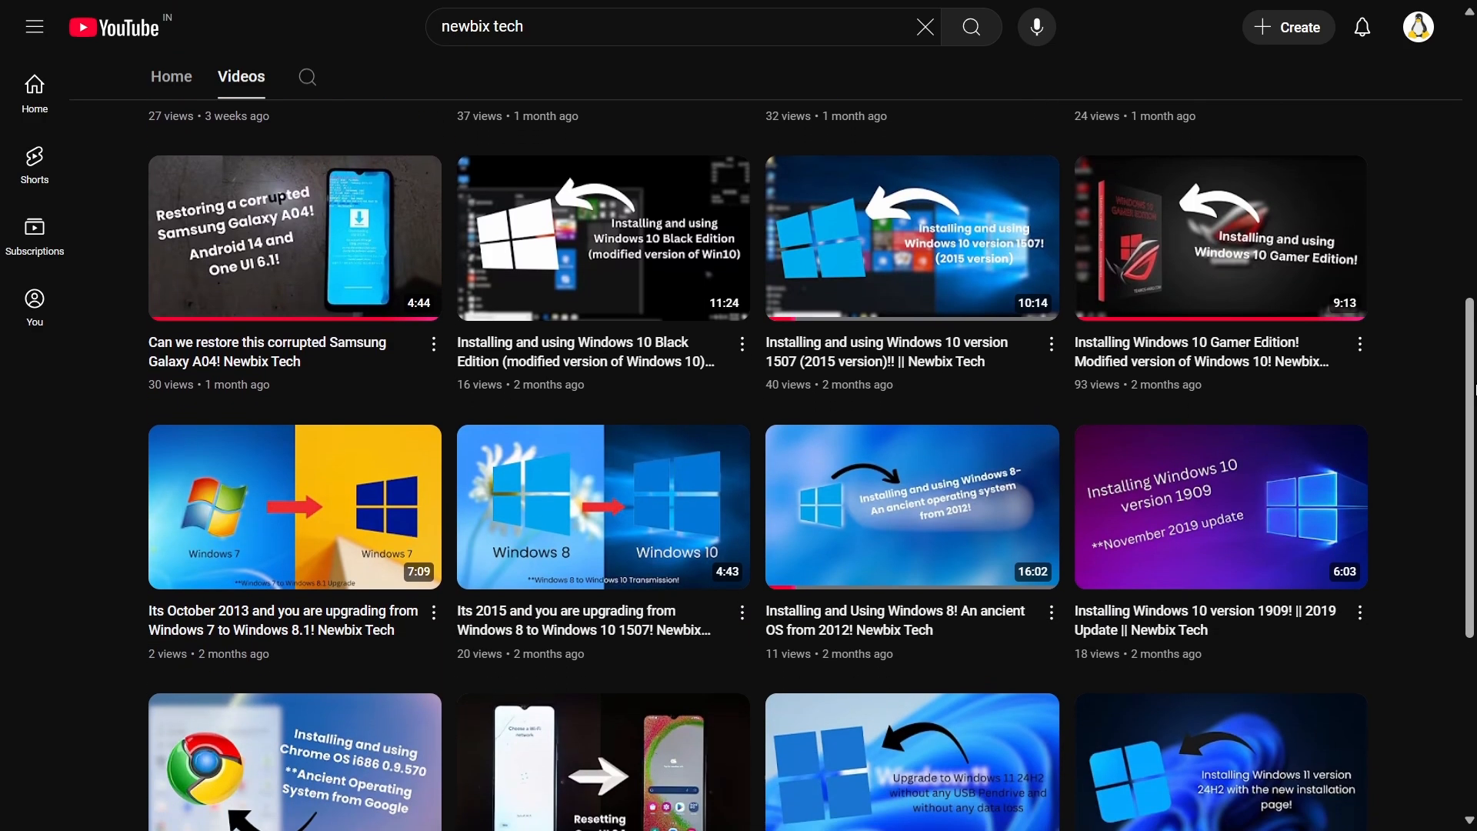
scroll(1474, 390, "down", 4)
scroll(1474, 389, "down", 2)
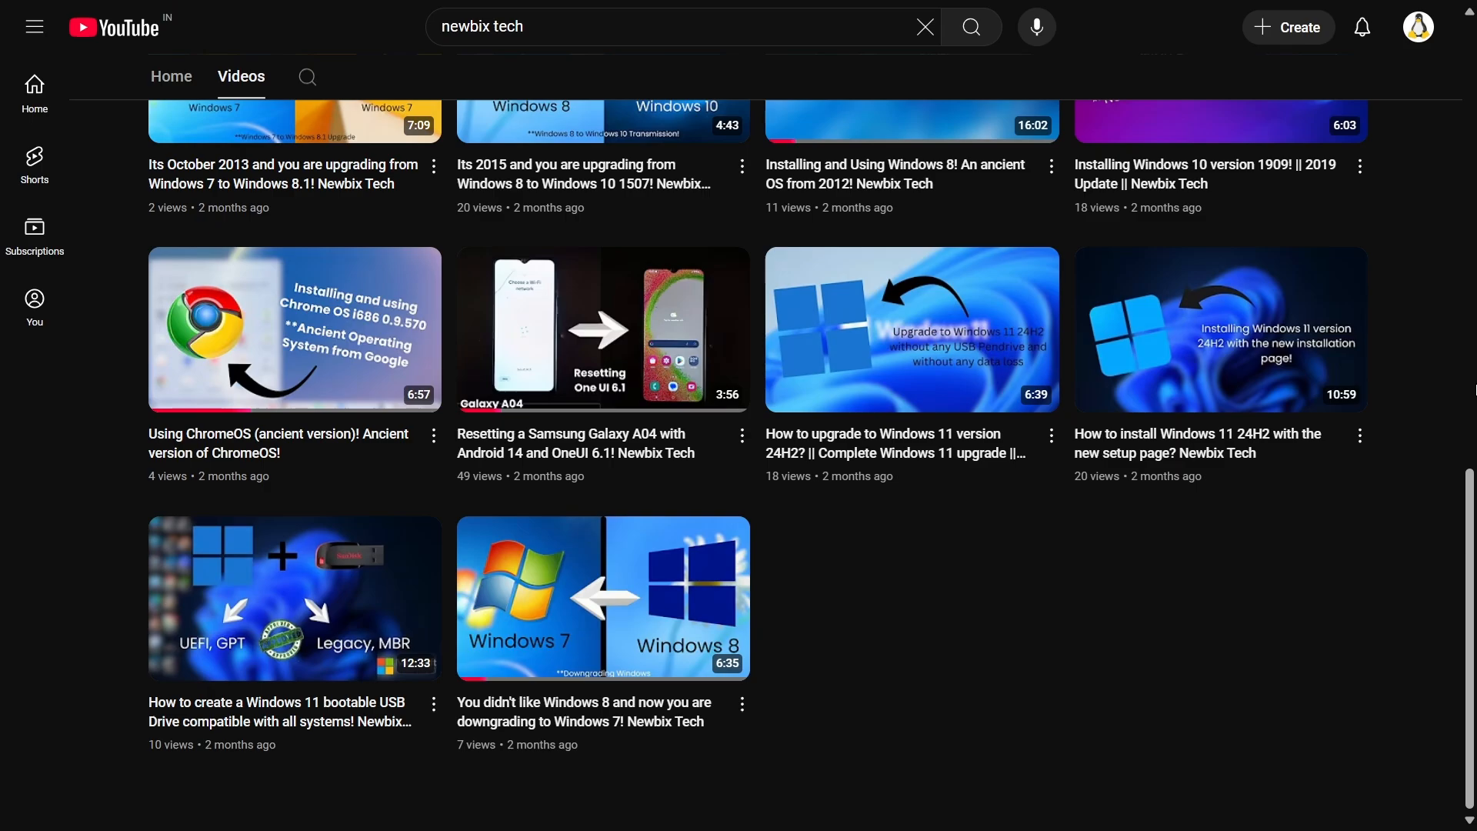
scroll(1474, 389, "up", 2)
scroll(1474, 389, "up", 4)
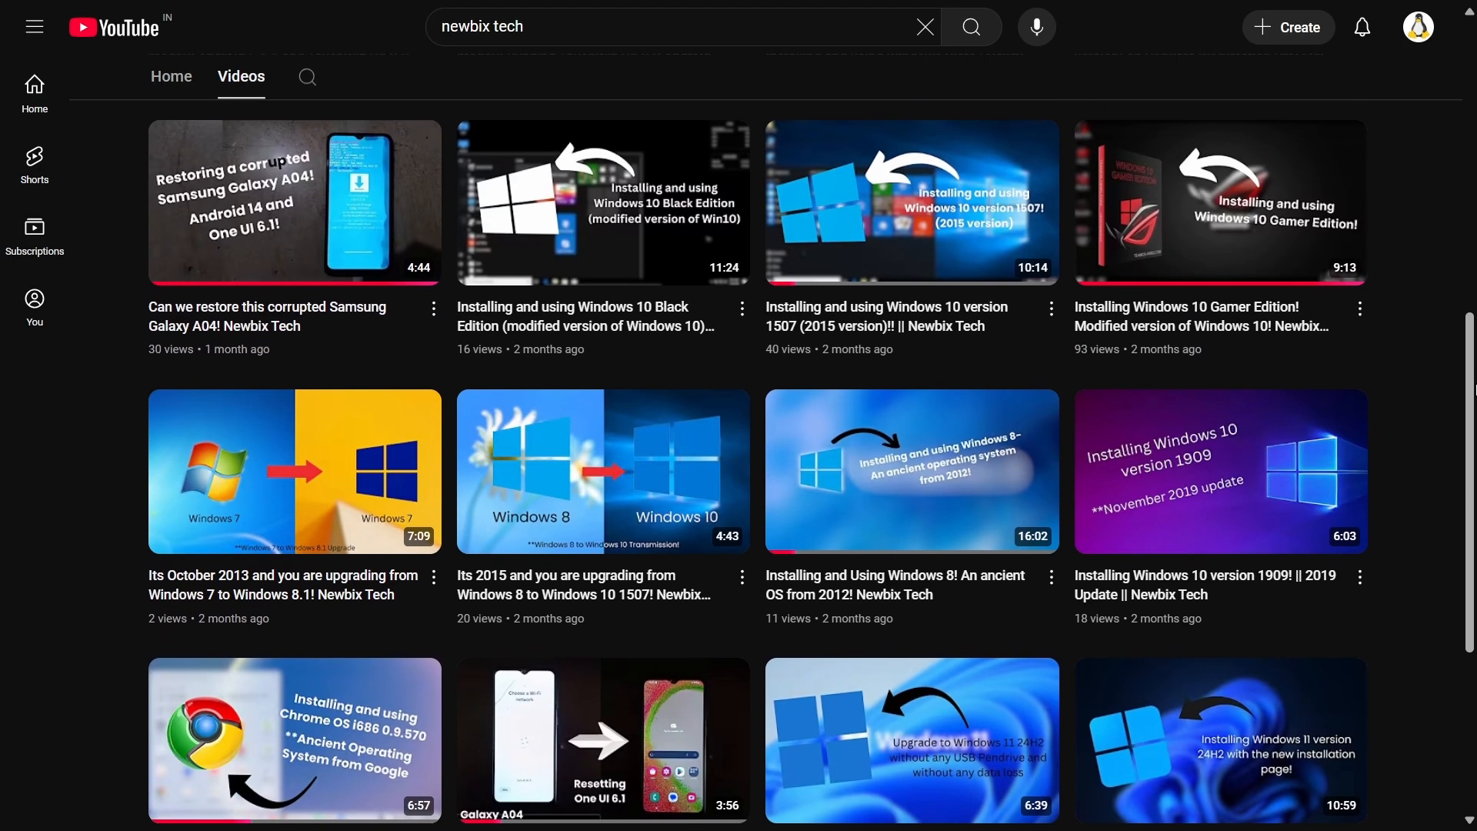
scroll(1475, 390, "up", 5)
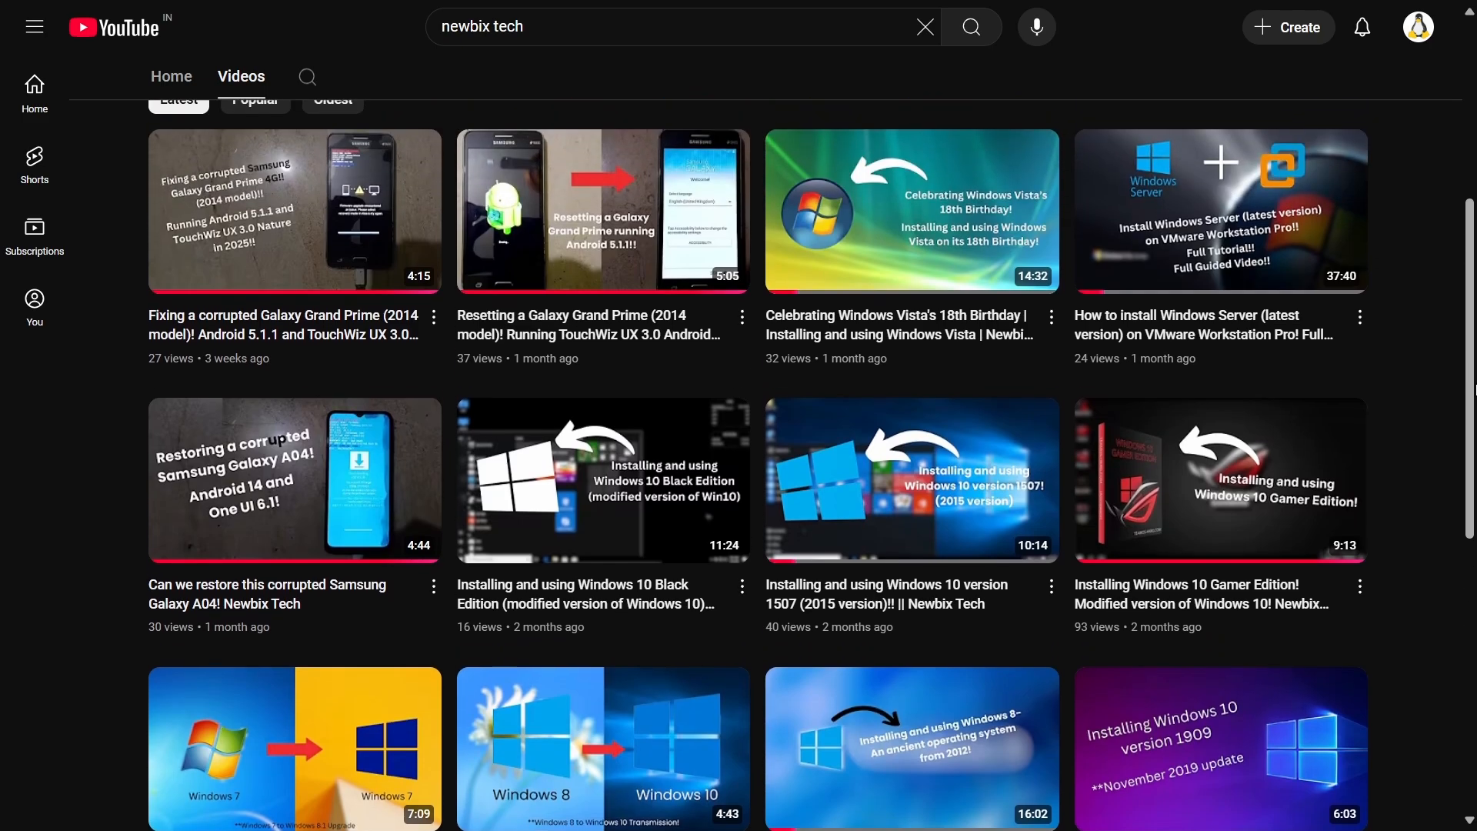
scroll(1475, 390, "up", 5)
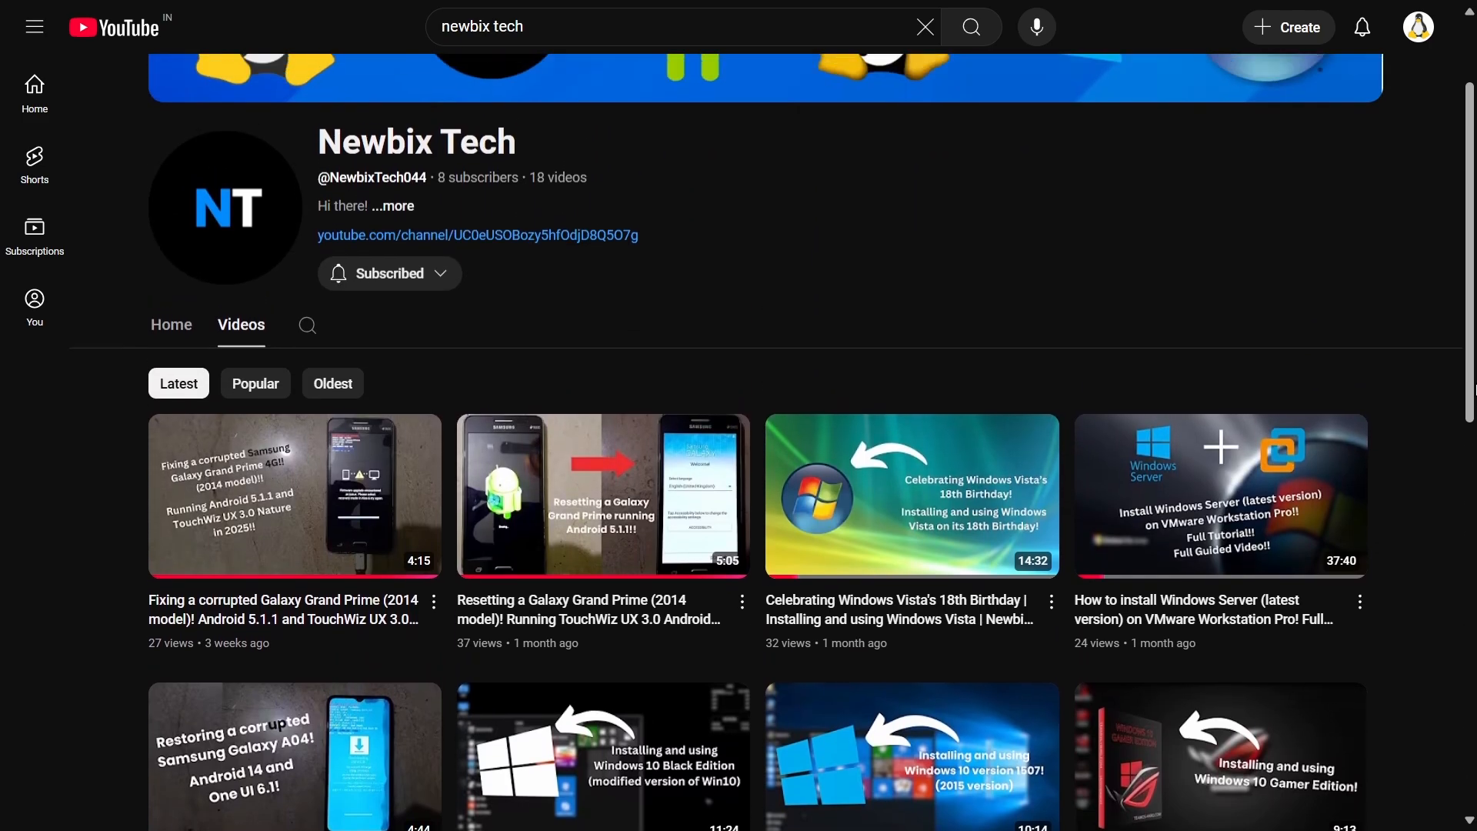
scroll(1475, 390, "up", 1)
scroll(1474, 389, "down", 4)
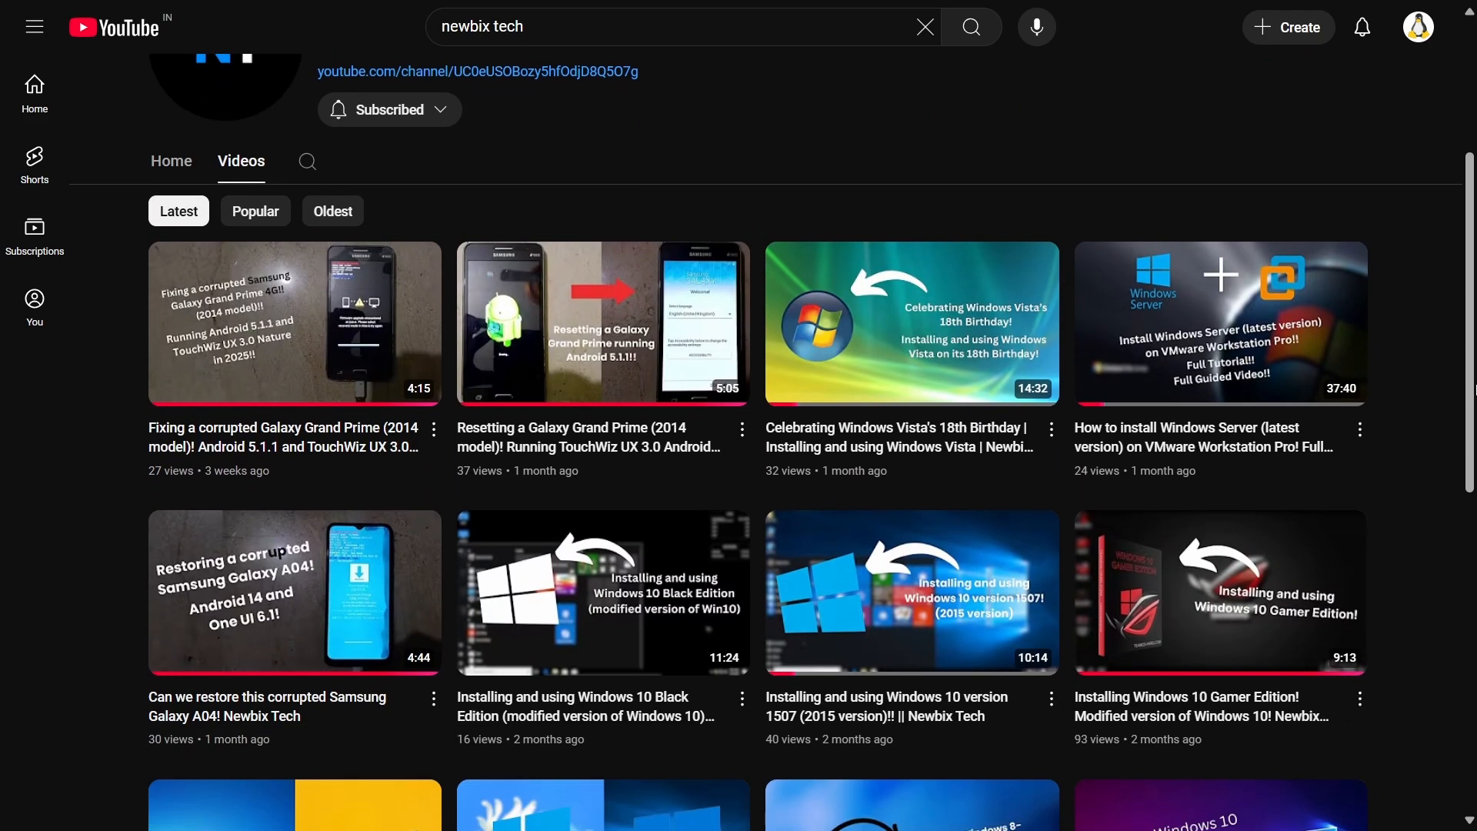
scroll(1475, 389, "down", 3)
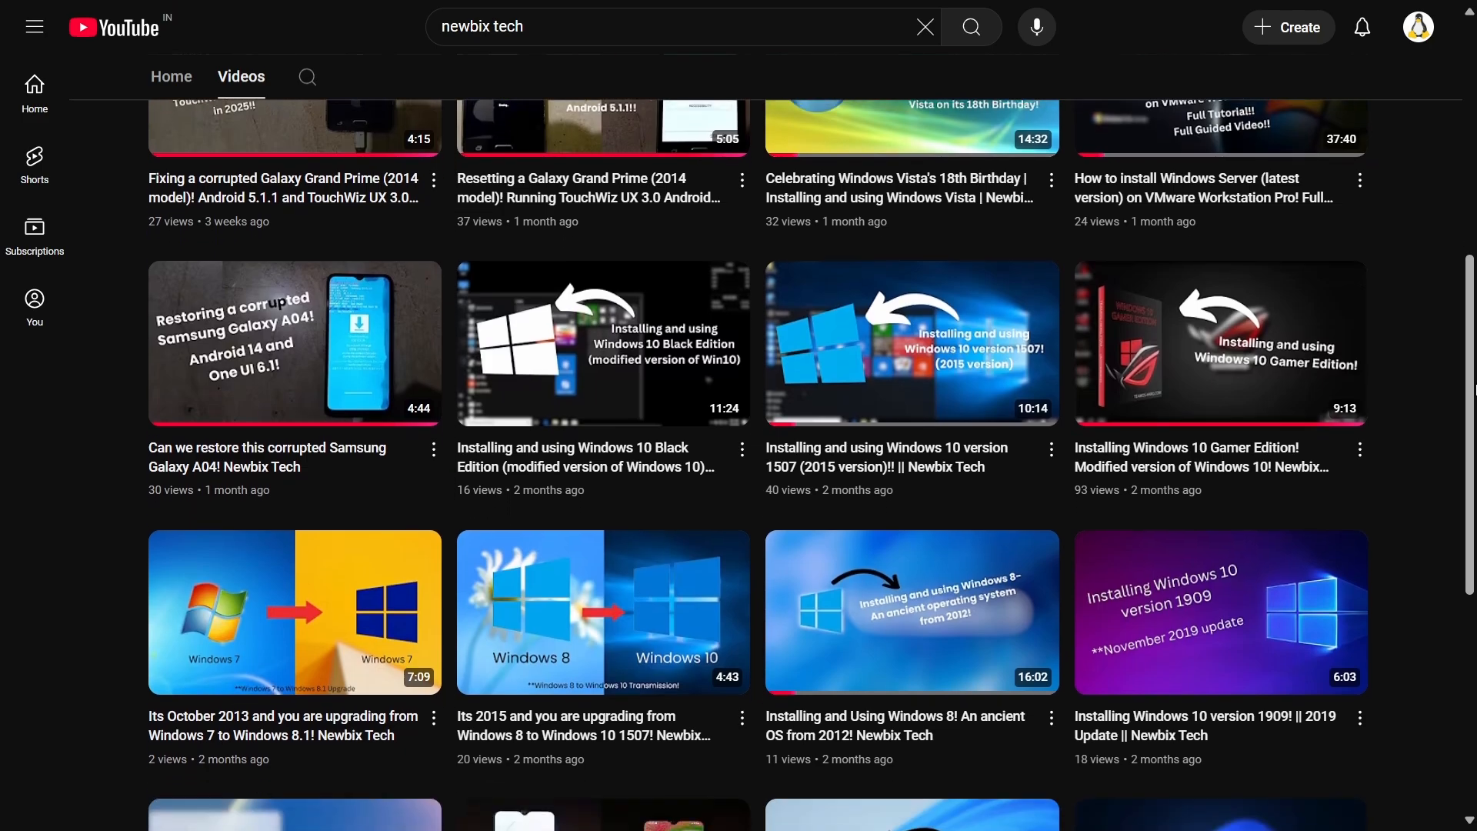
scroll(1474, 390, "down", 3)
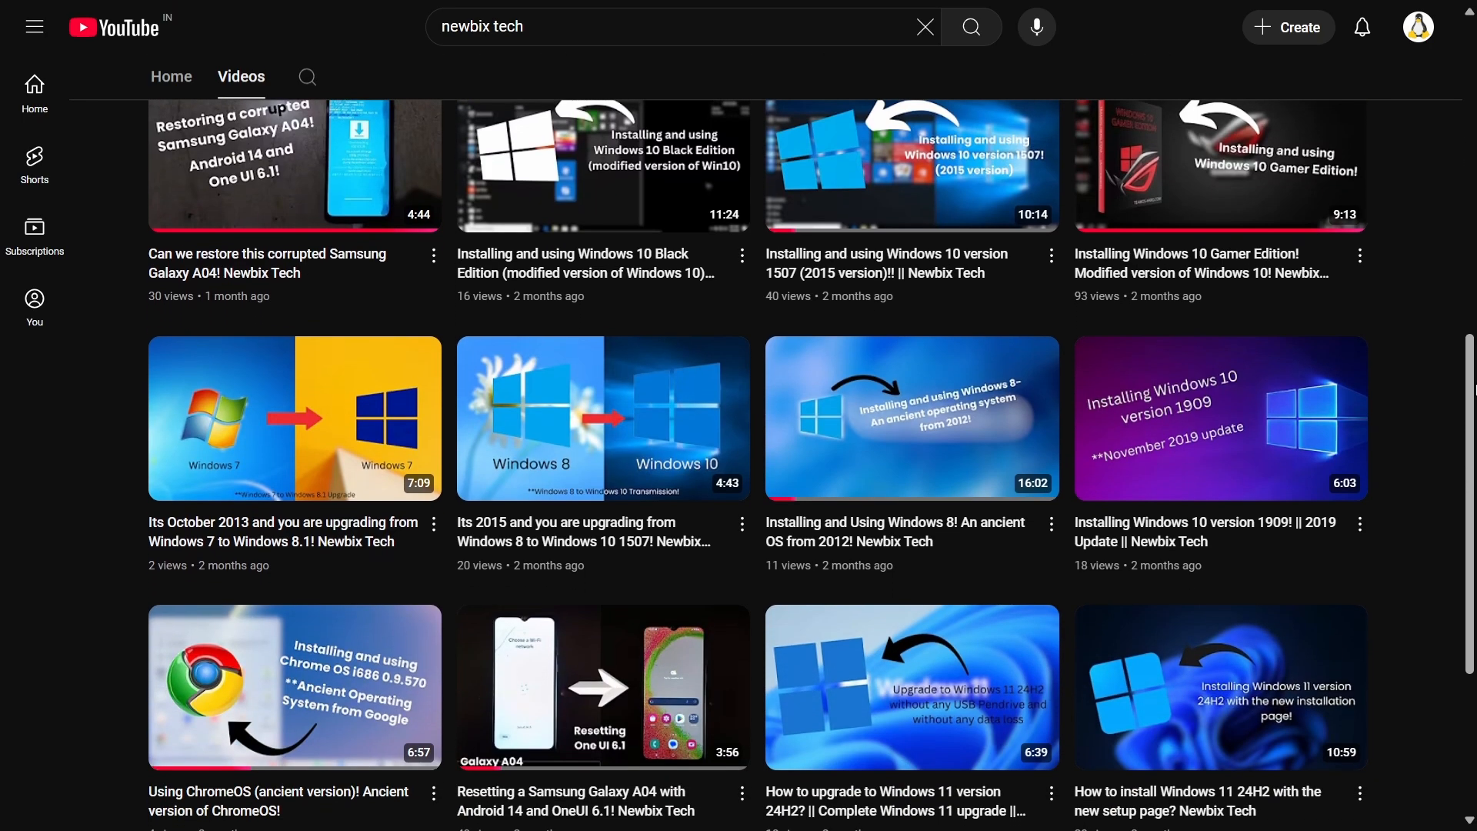
scroll(1474, 389, "down", 2)
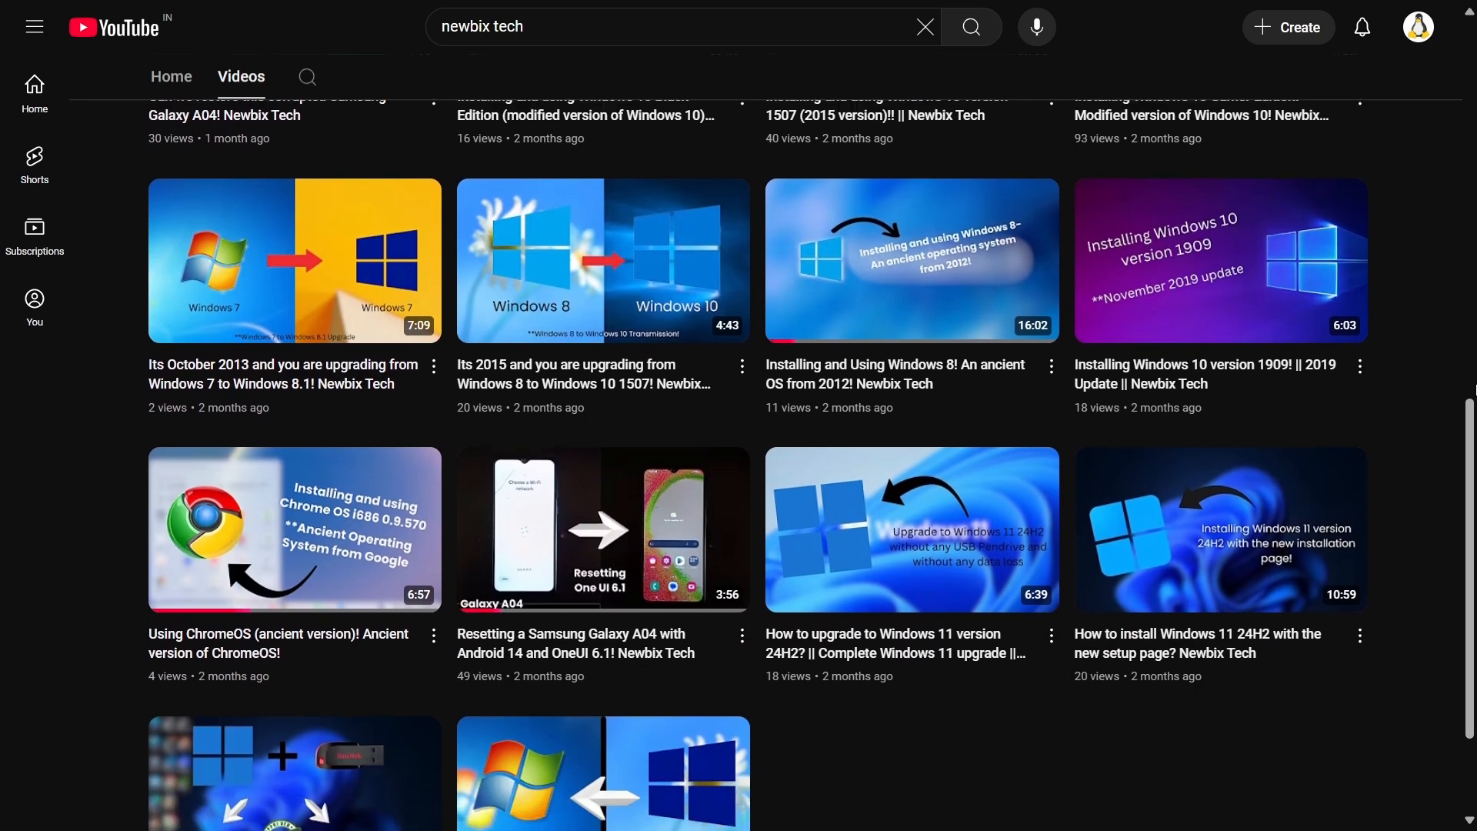
scroll(1474, 389, "down", 1)
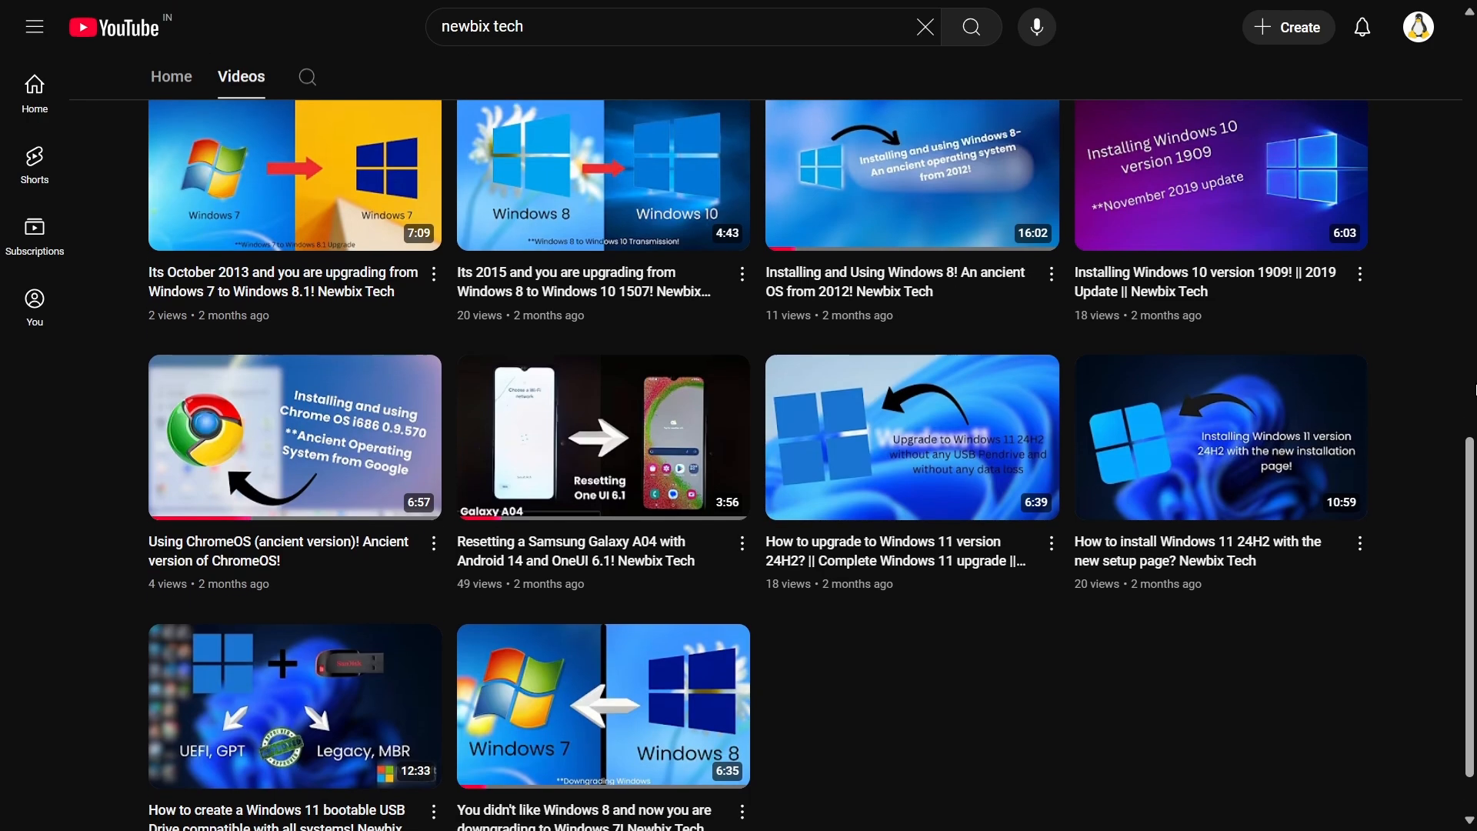
scroll(1475, 389, "down", 1)
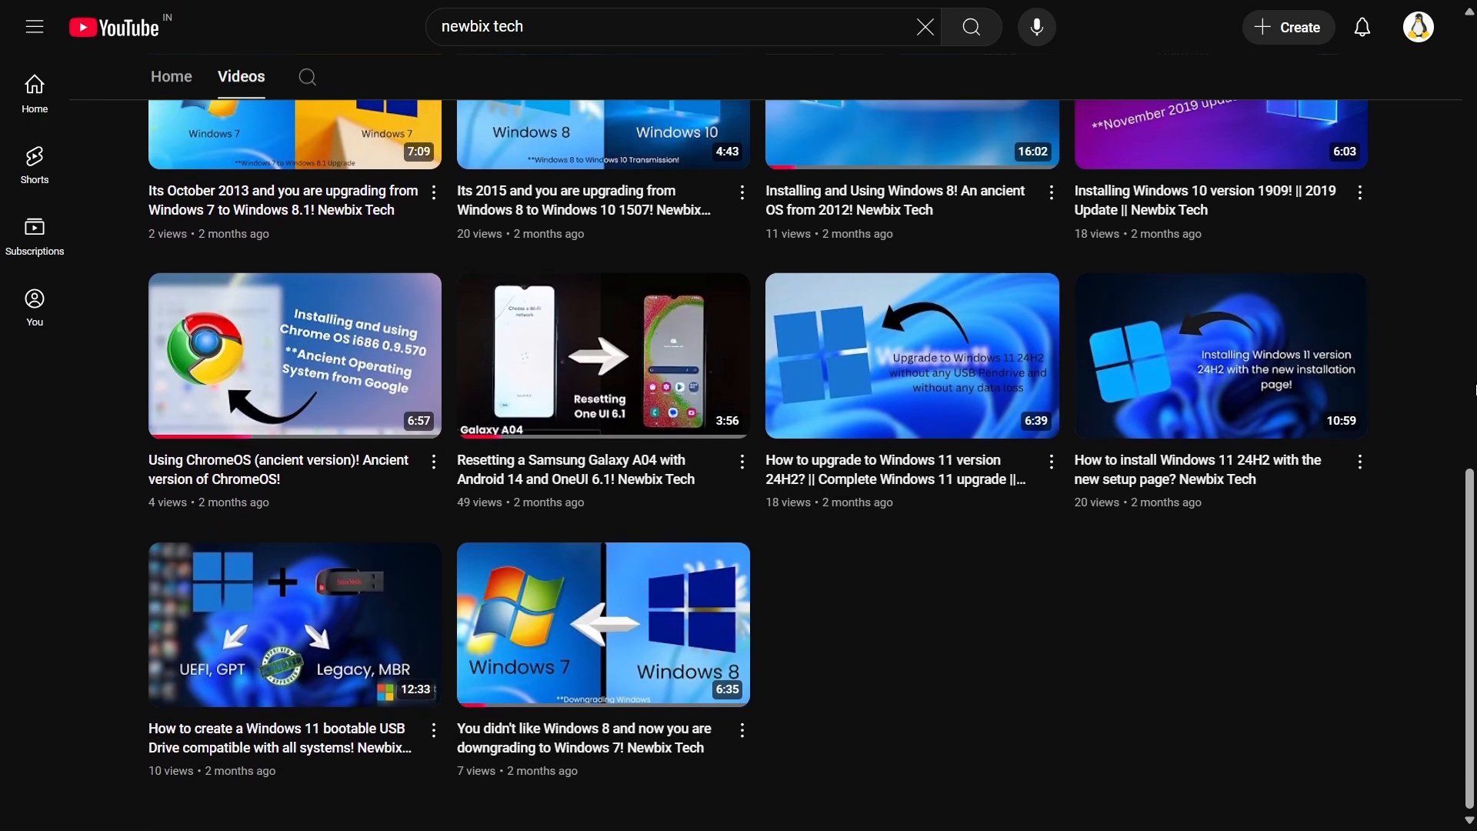
scroll(1475, 389, "up", 5)
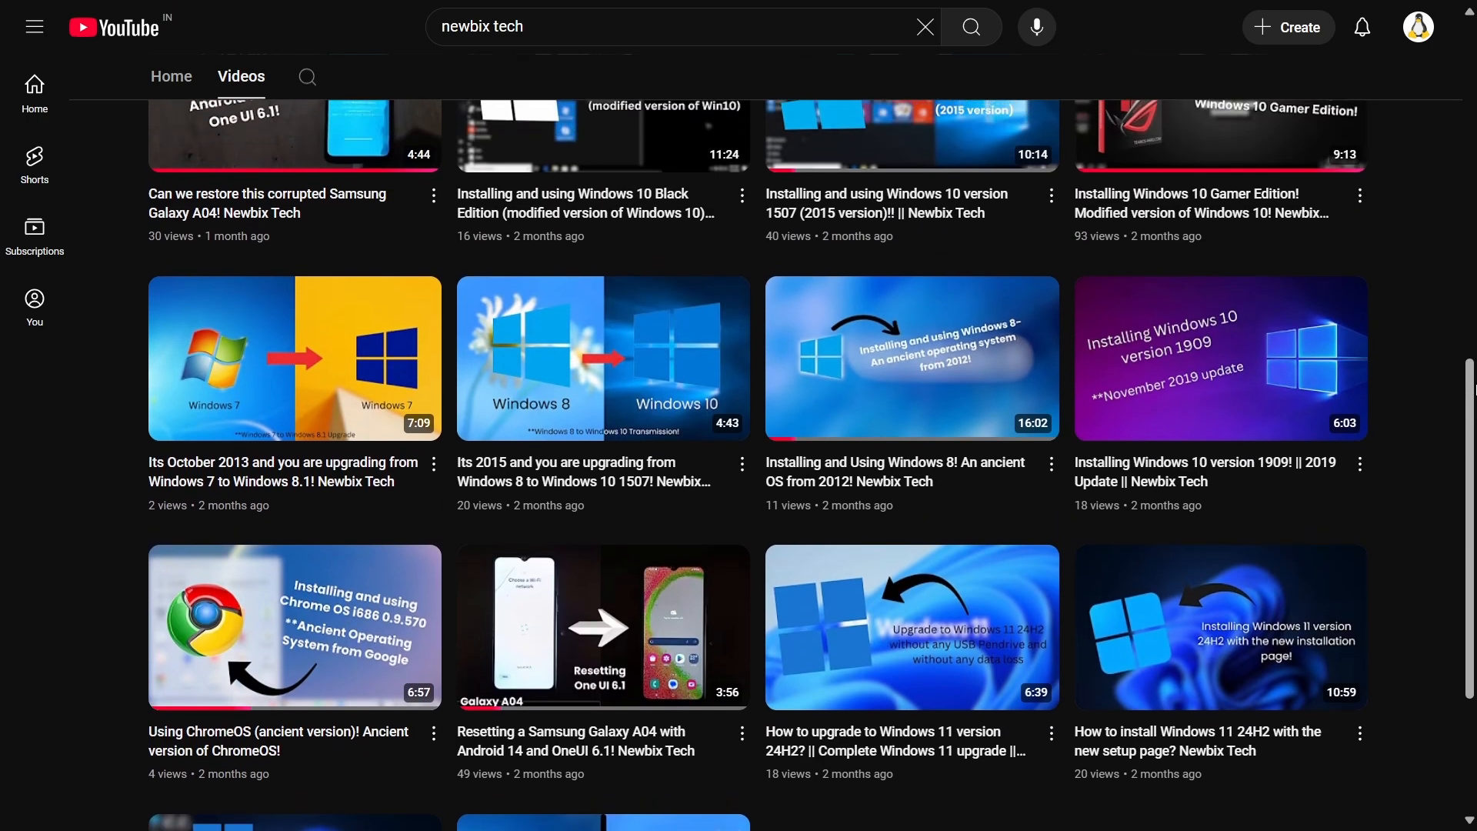
scroll(1475, 389, "up", 2)
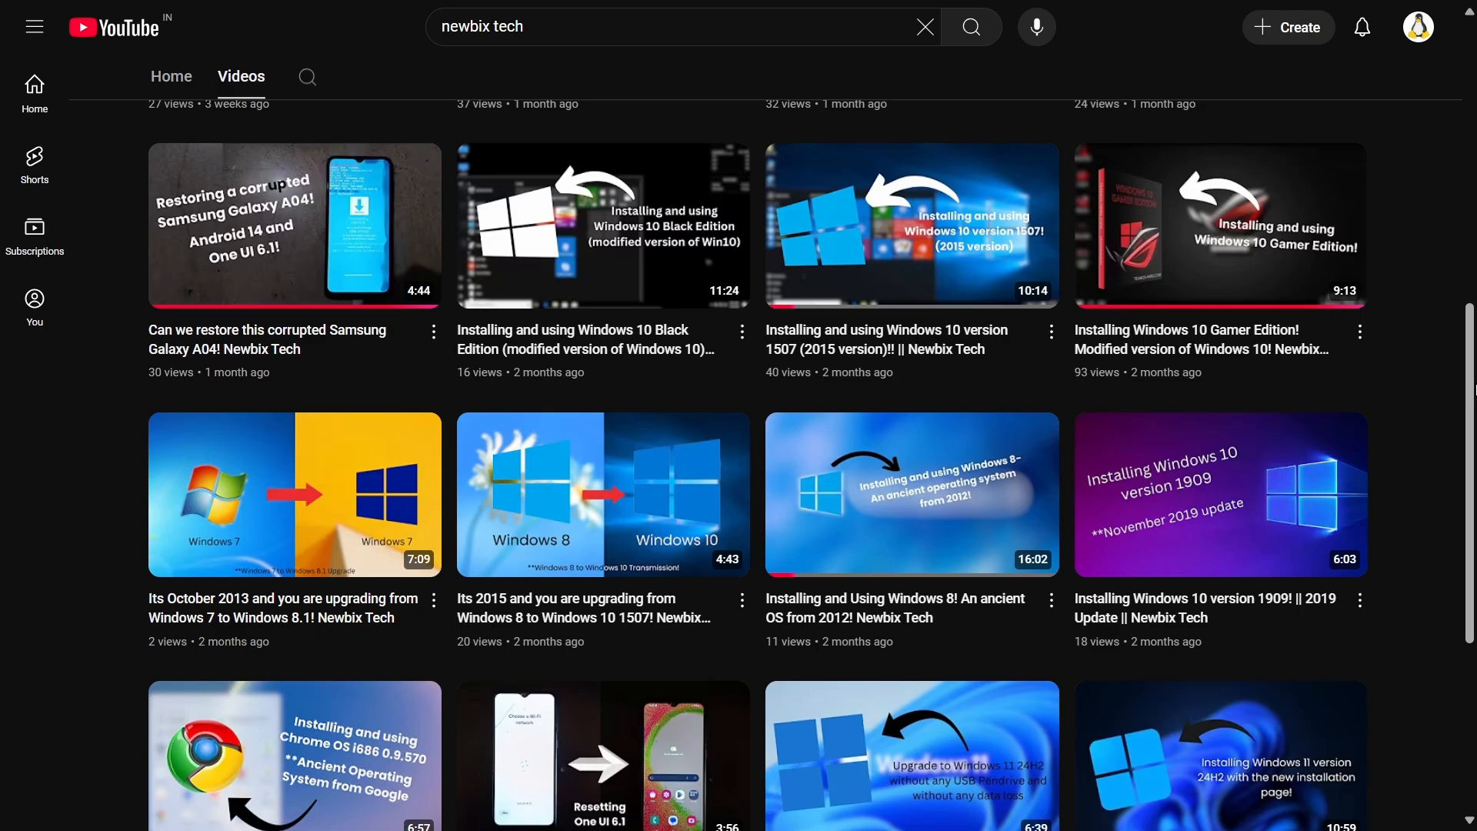
Return to the Newbix Tech channel header and review the uploaded videos again down to the oldest one.
scroll(1474, 390, "up", 4)
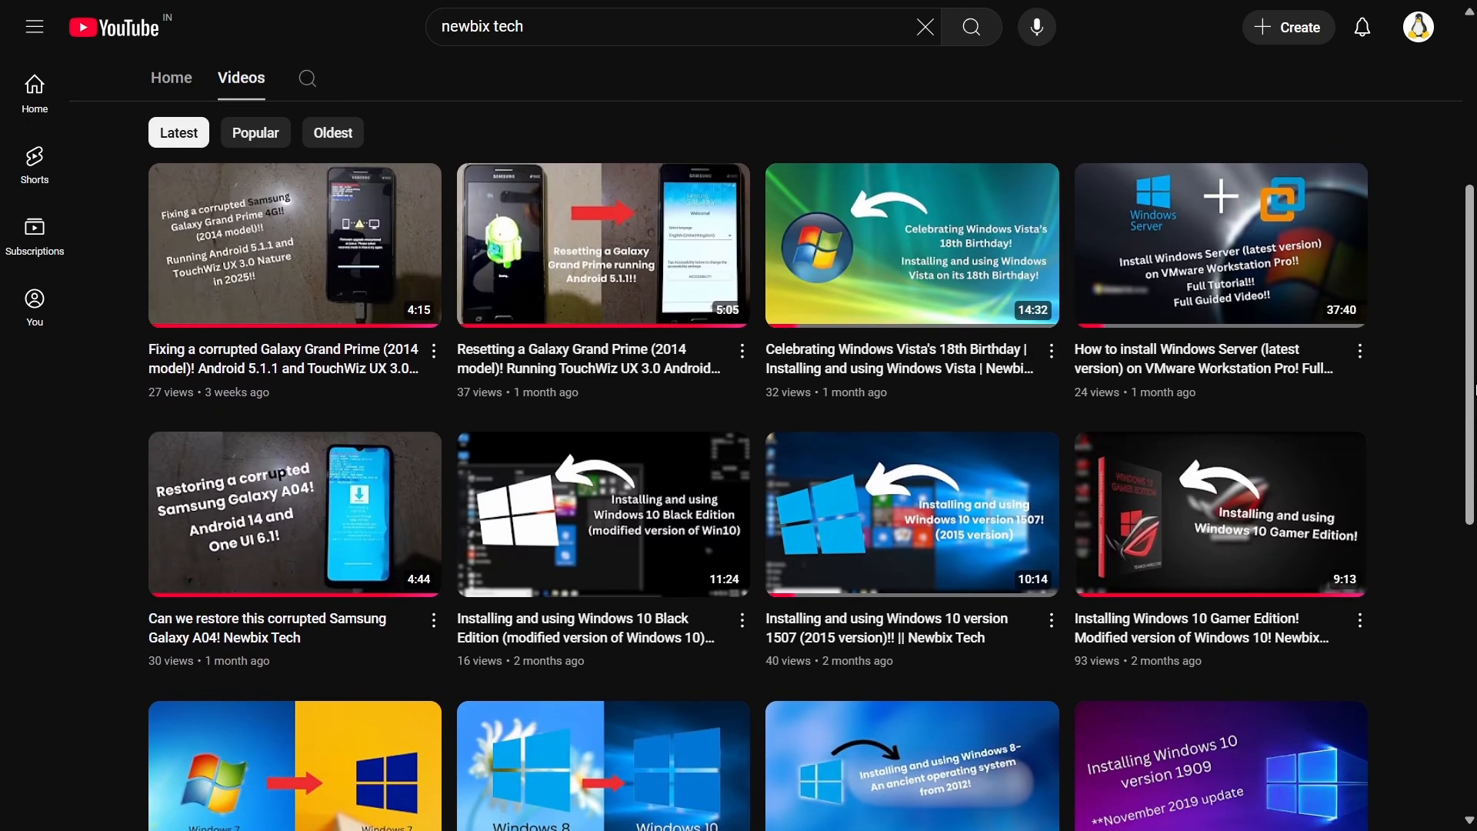
scroll(1474, 390, "up", 4)
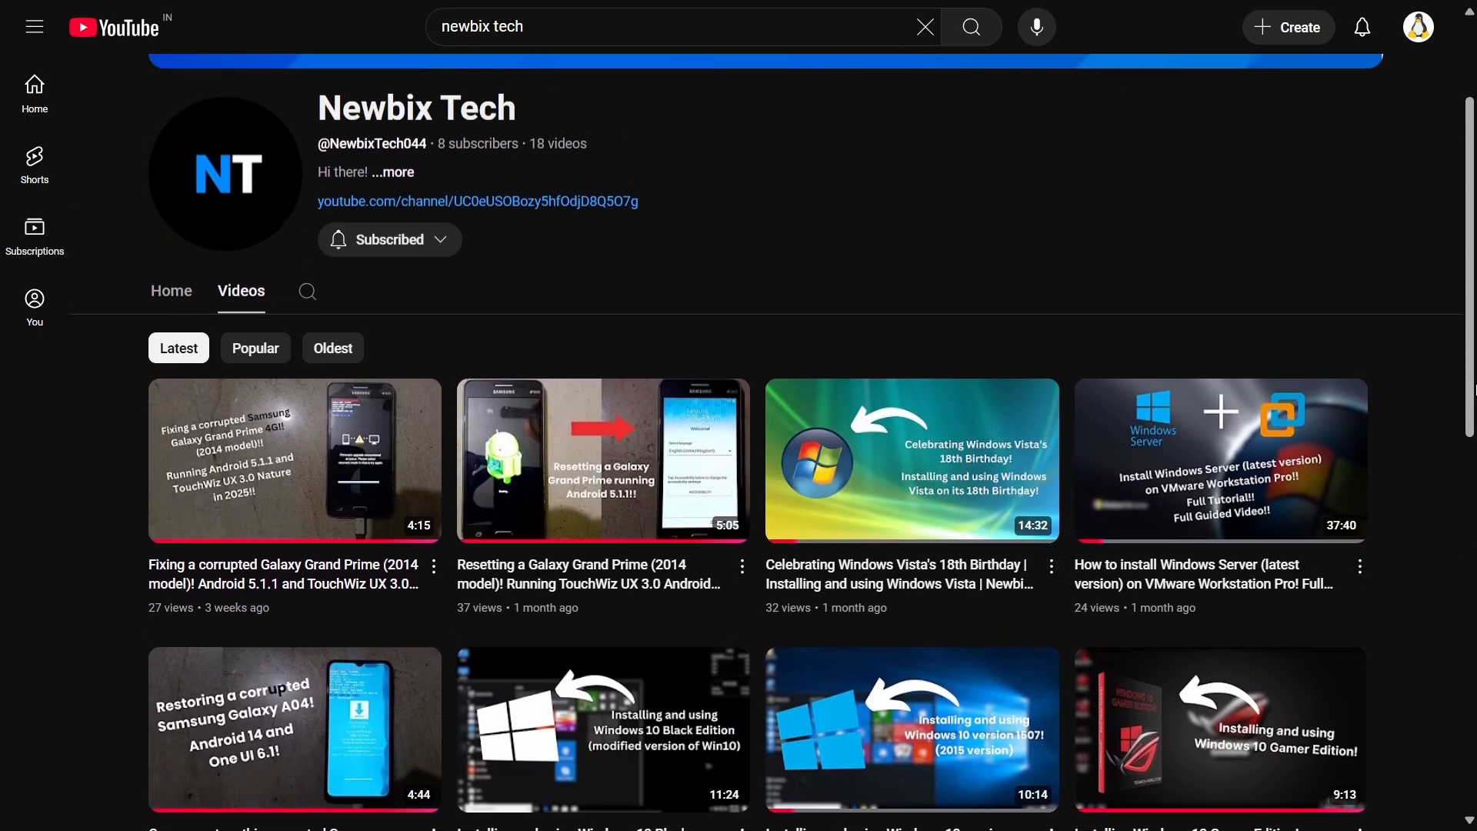
scroll(1474, 390, "up", 3)
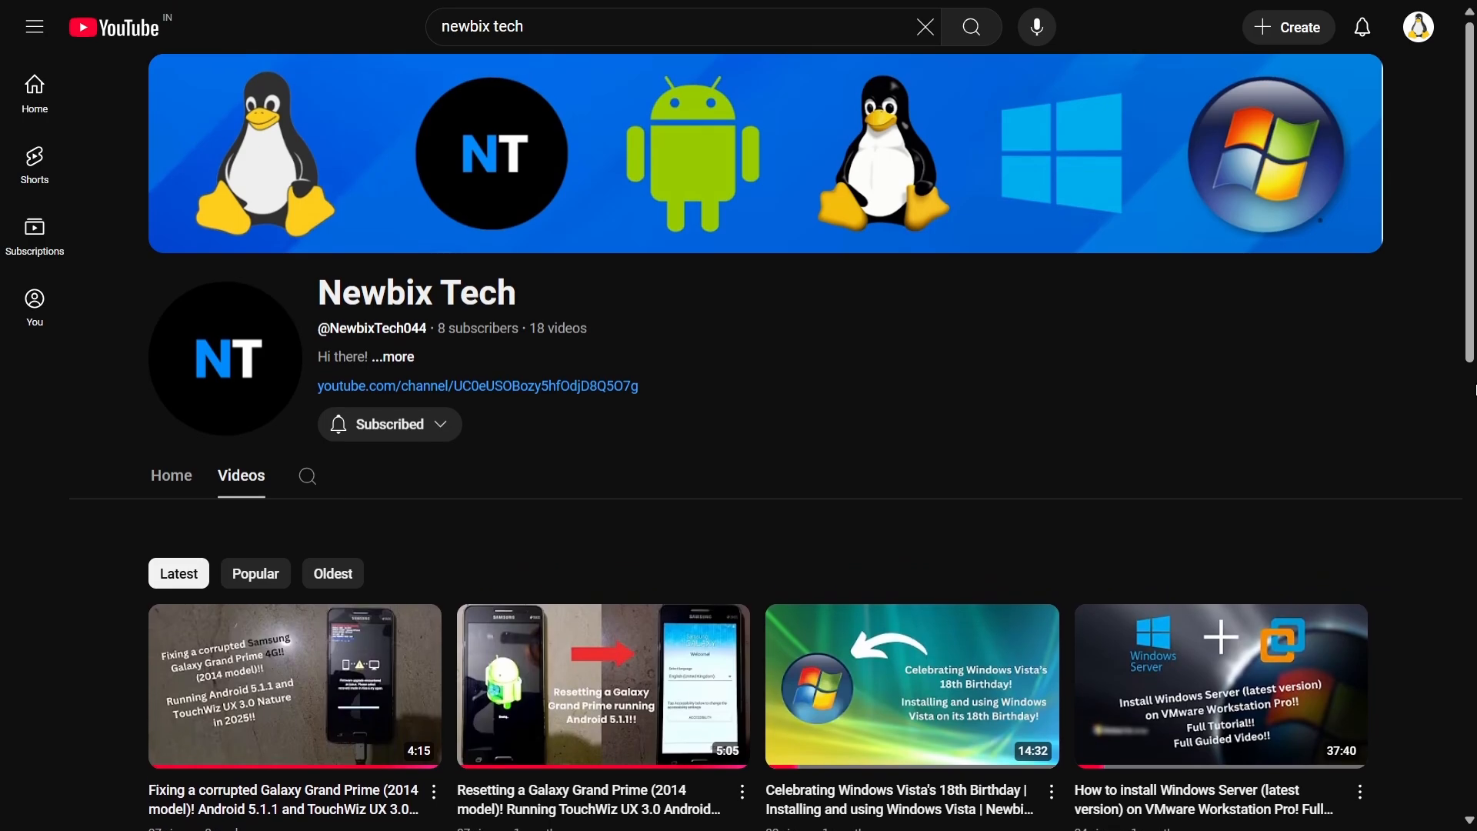
scroll(1474, 389, "down", 1)
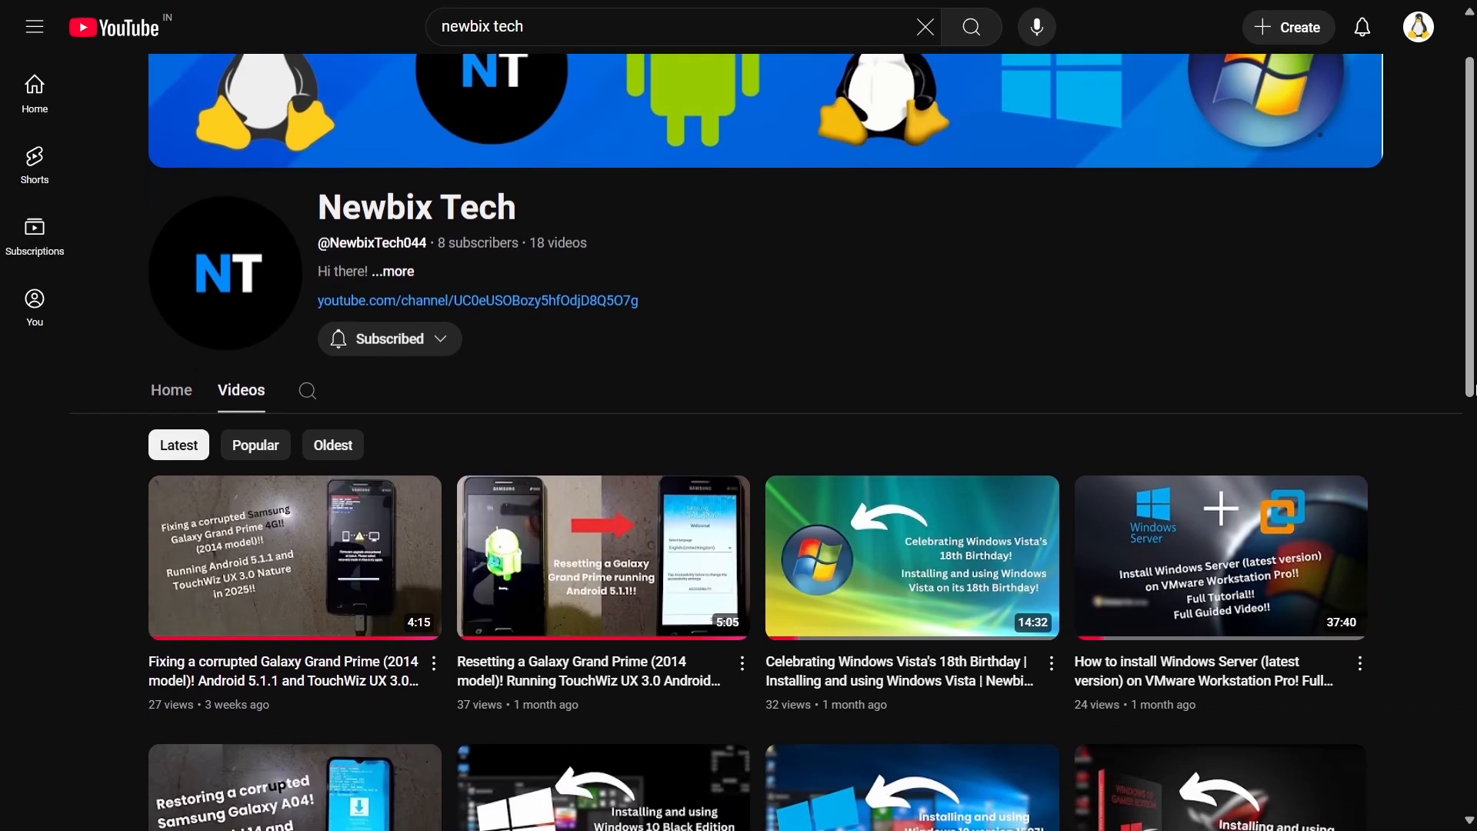
scroll(1474, 389, "down", 3)
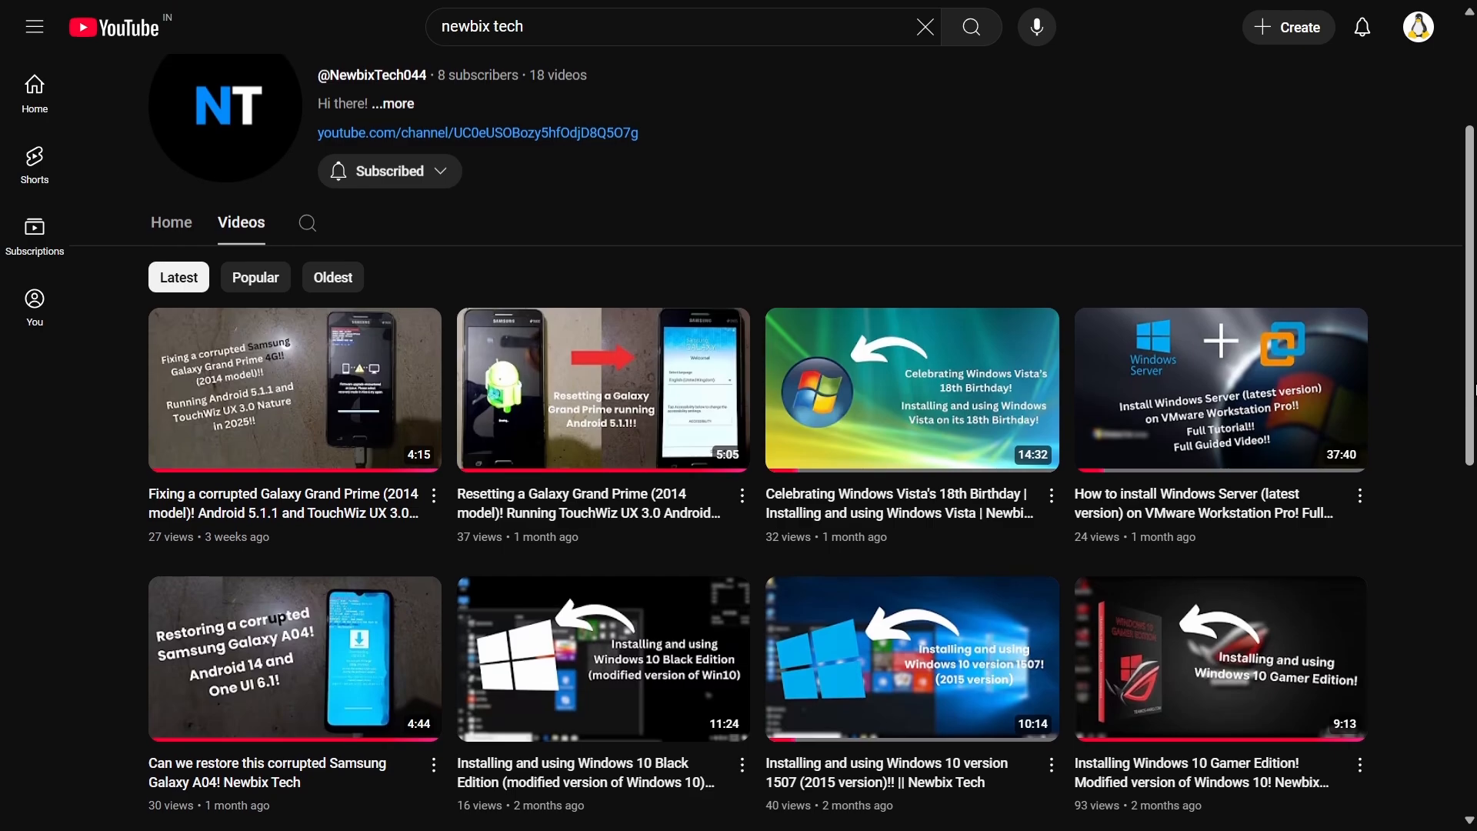
scroll(1474, 389, "down", 2)
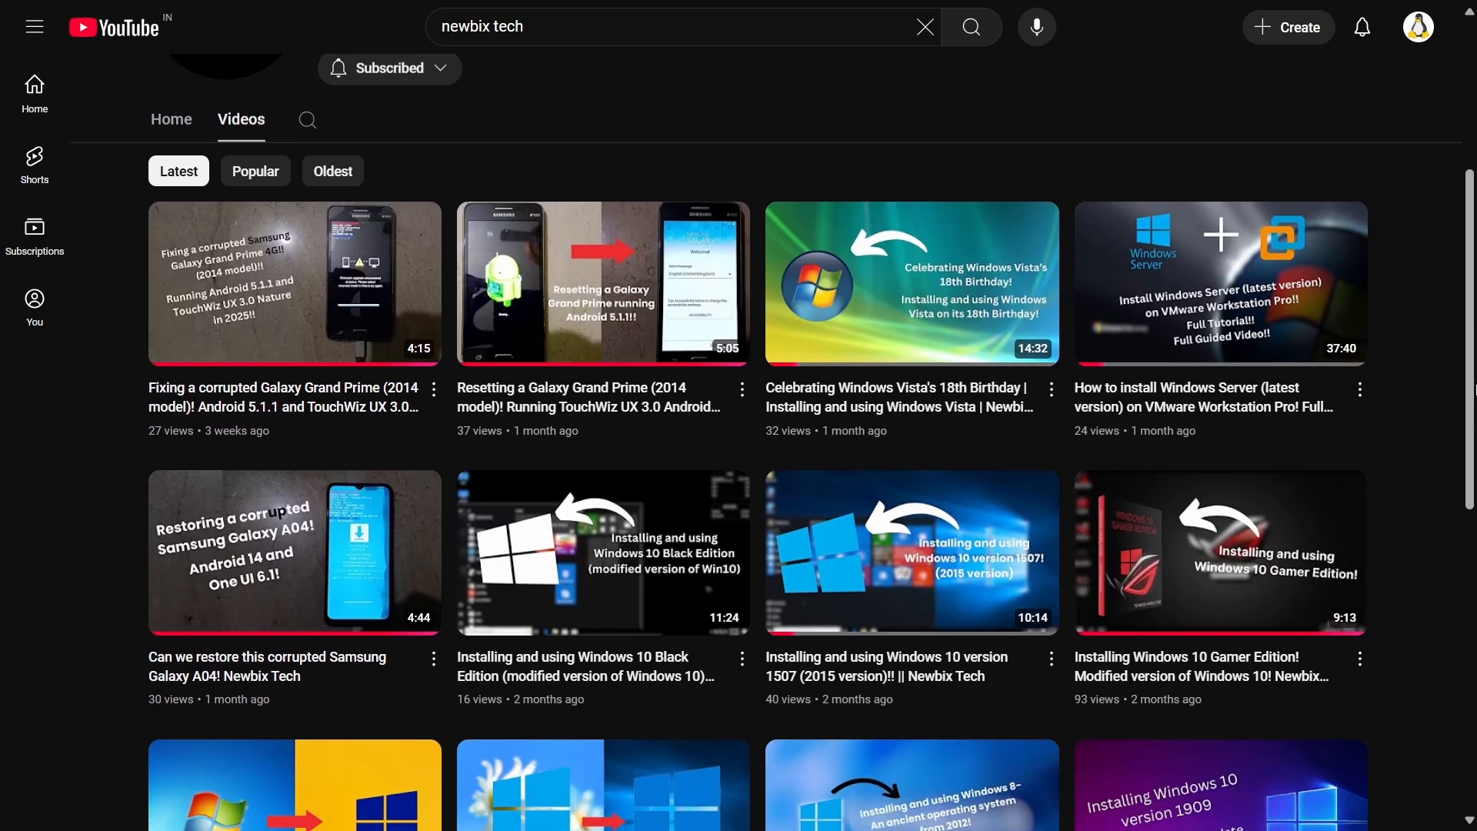
scroll(1474, 390, "down", 1)
scroll(1475, 390, "down", 2)
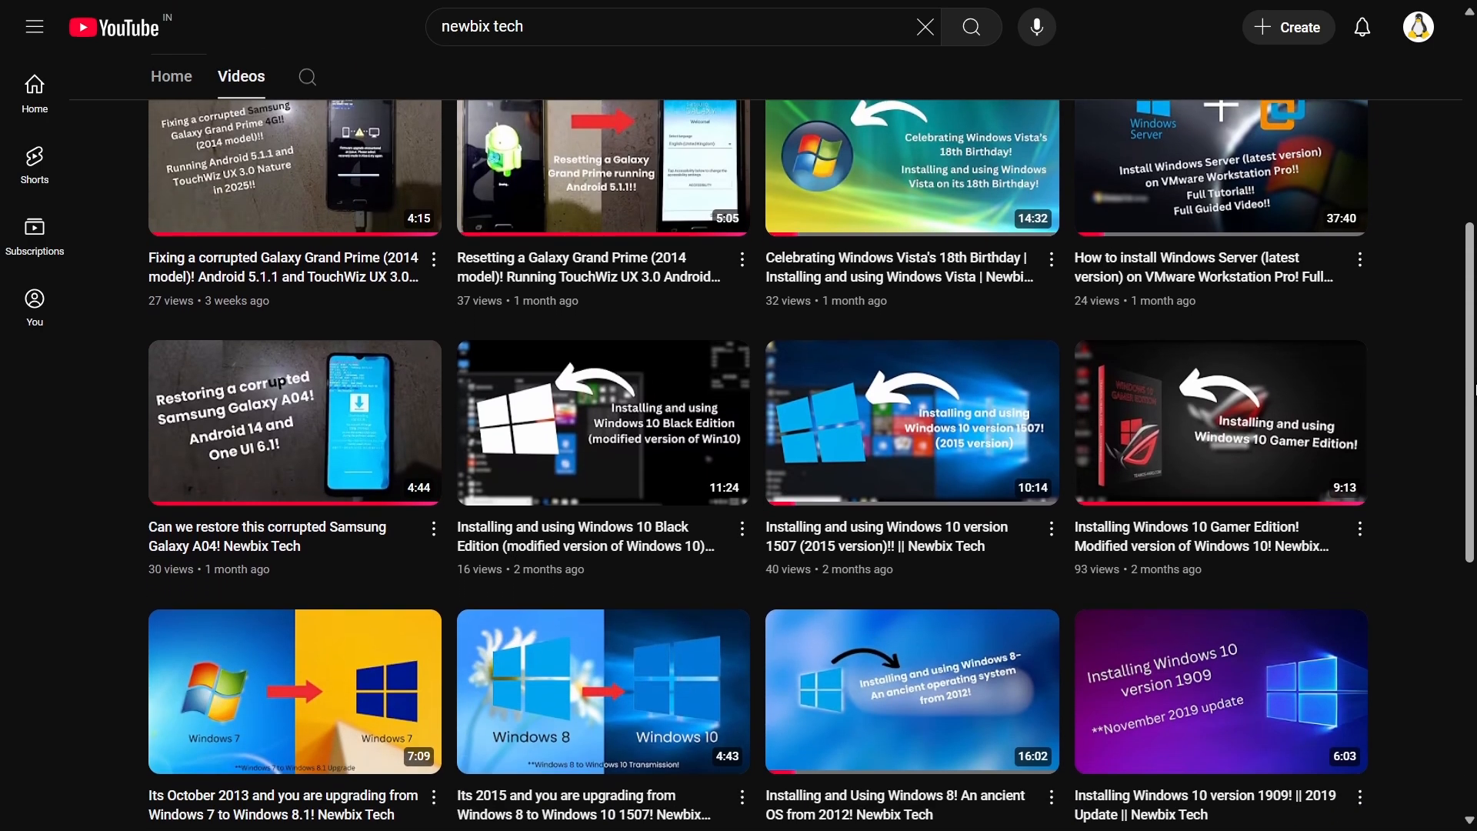
scroll(1474, 389, "down", 1)
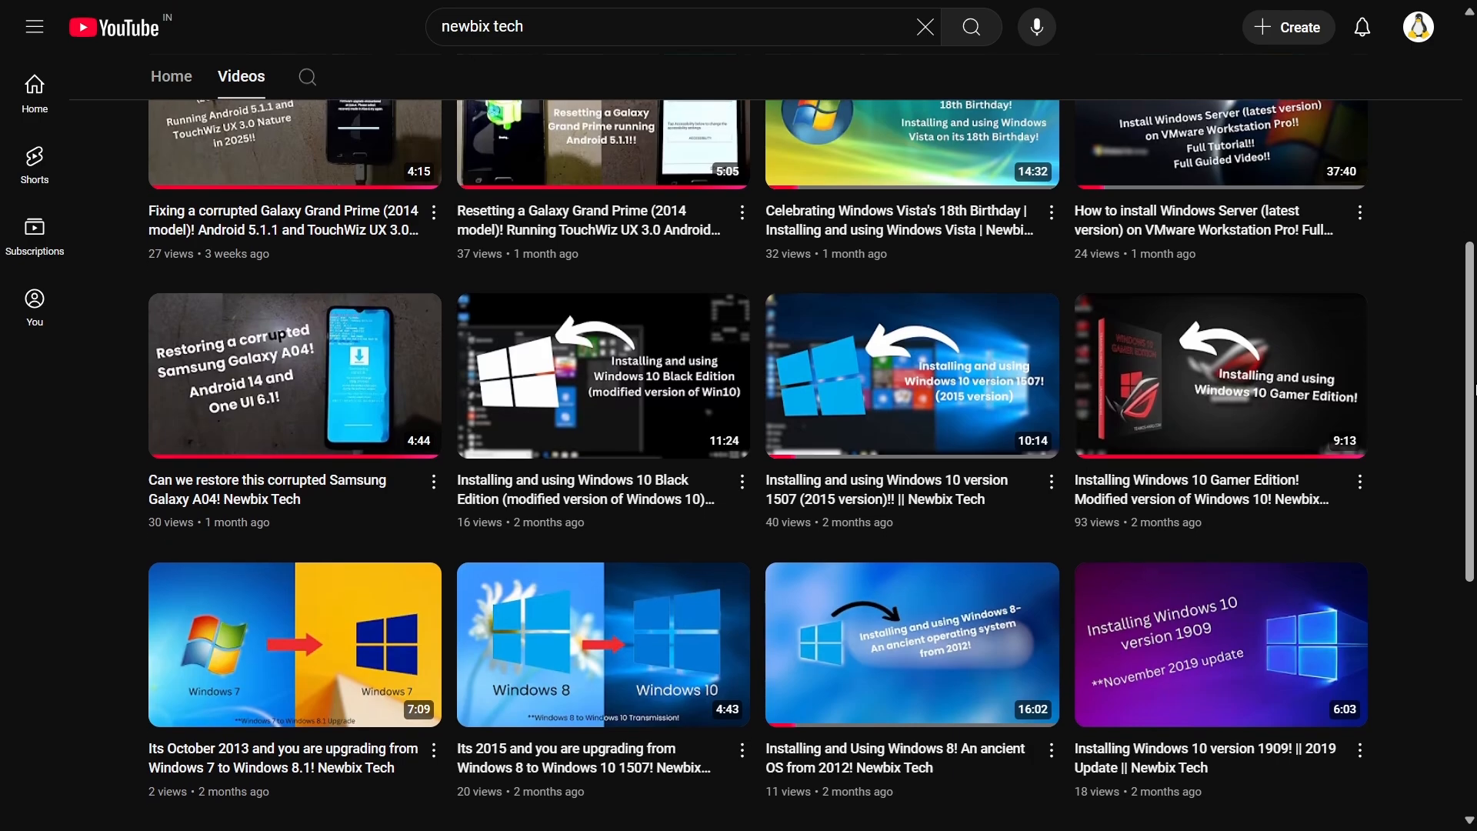
scroll(1474, 390, "down", 2)
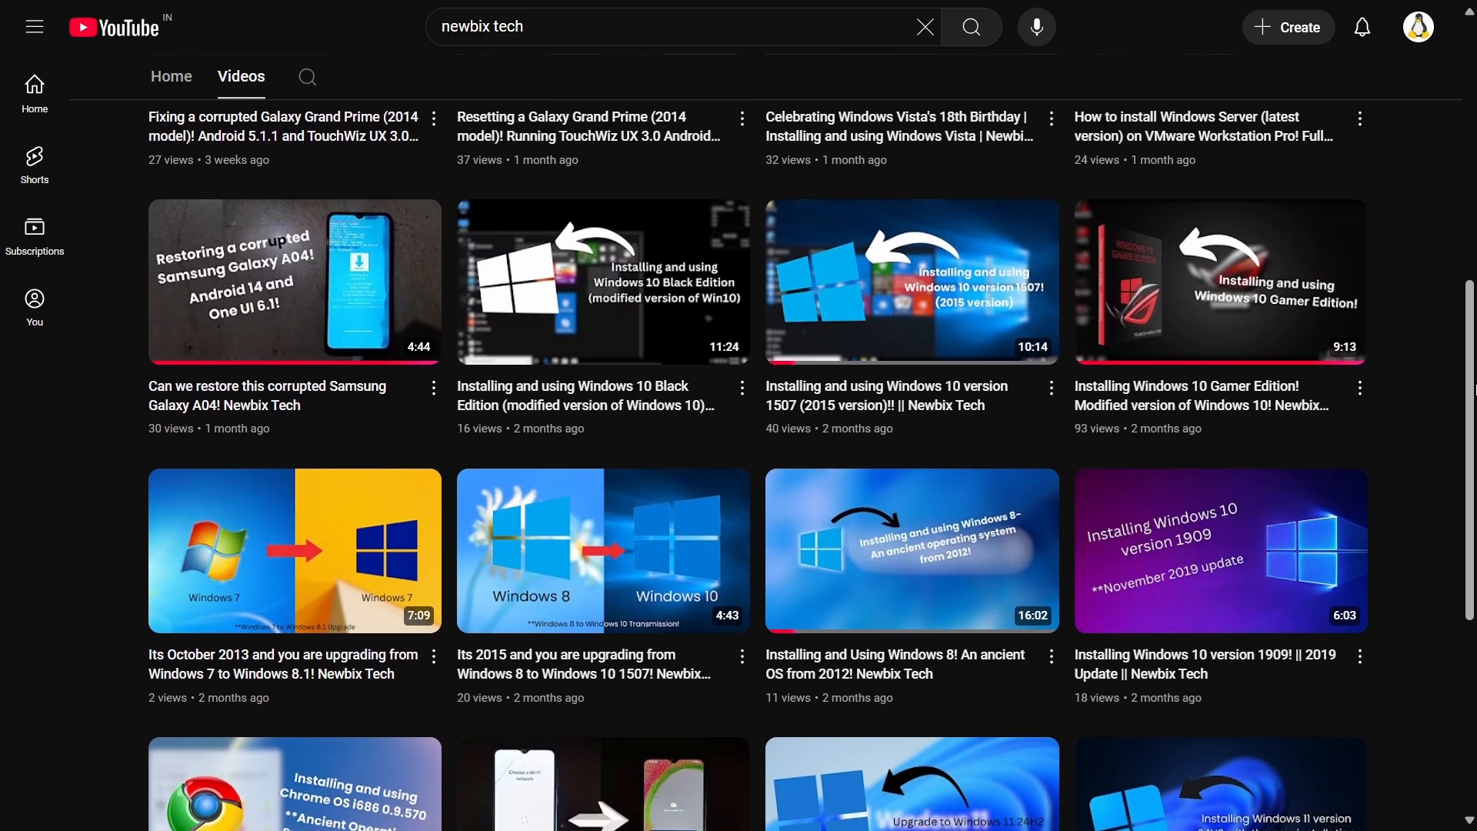
scroll(1475, 389, "down", 2)
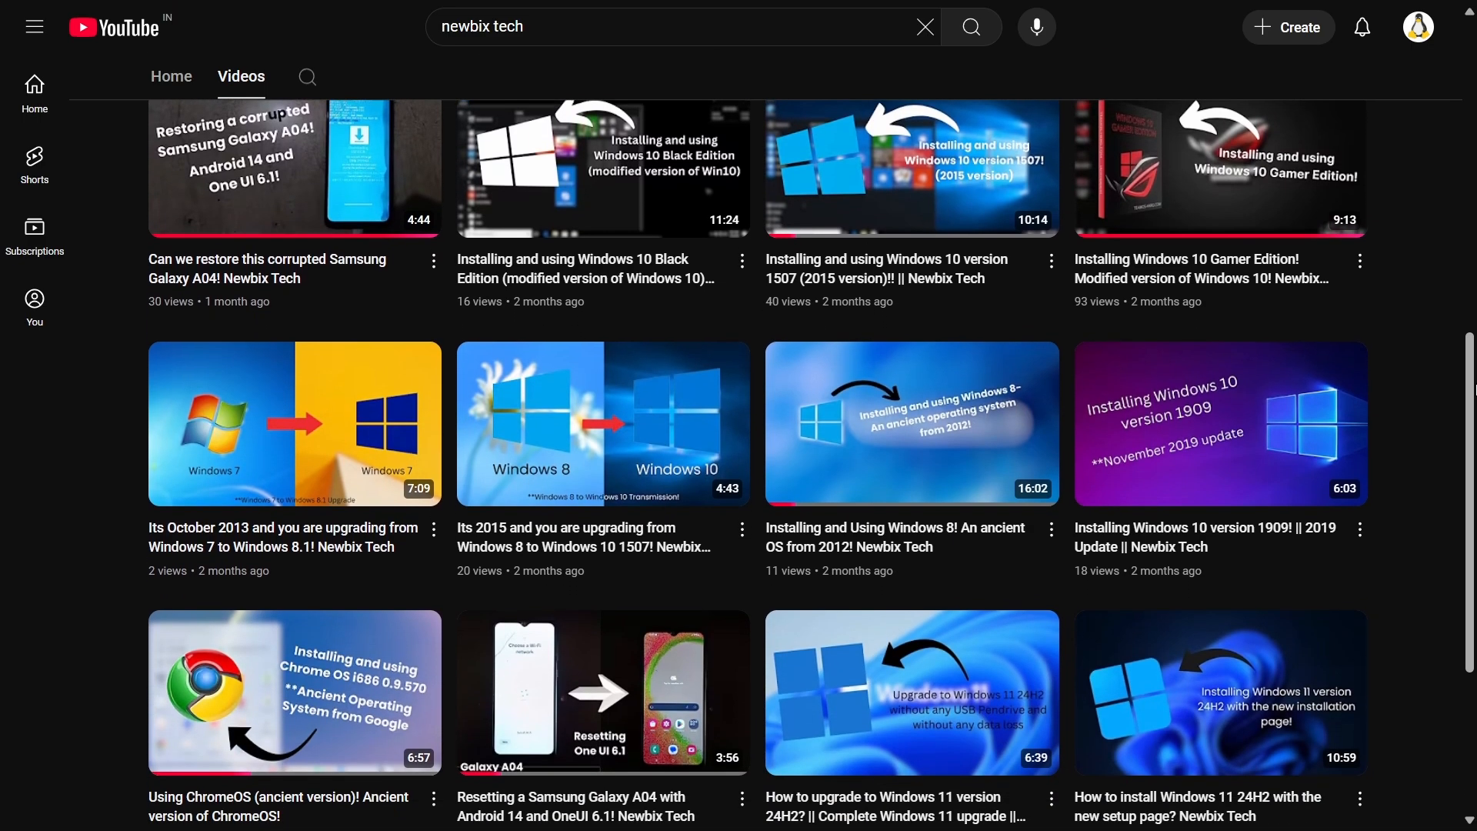
scroll(1475, 389, "down", 3)
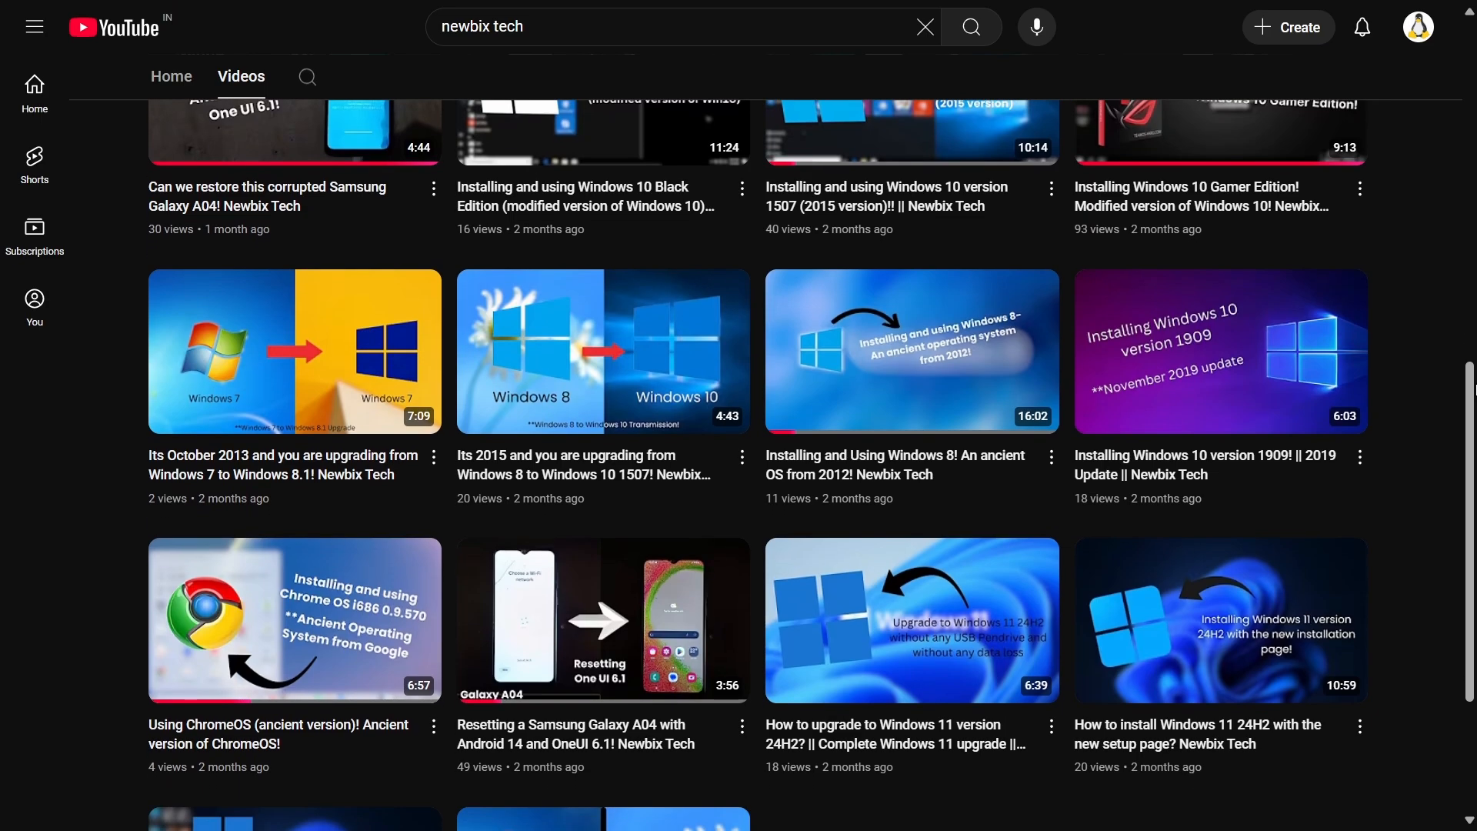
scroll(1475, 389, "down", 3)
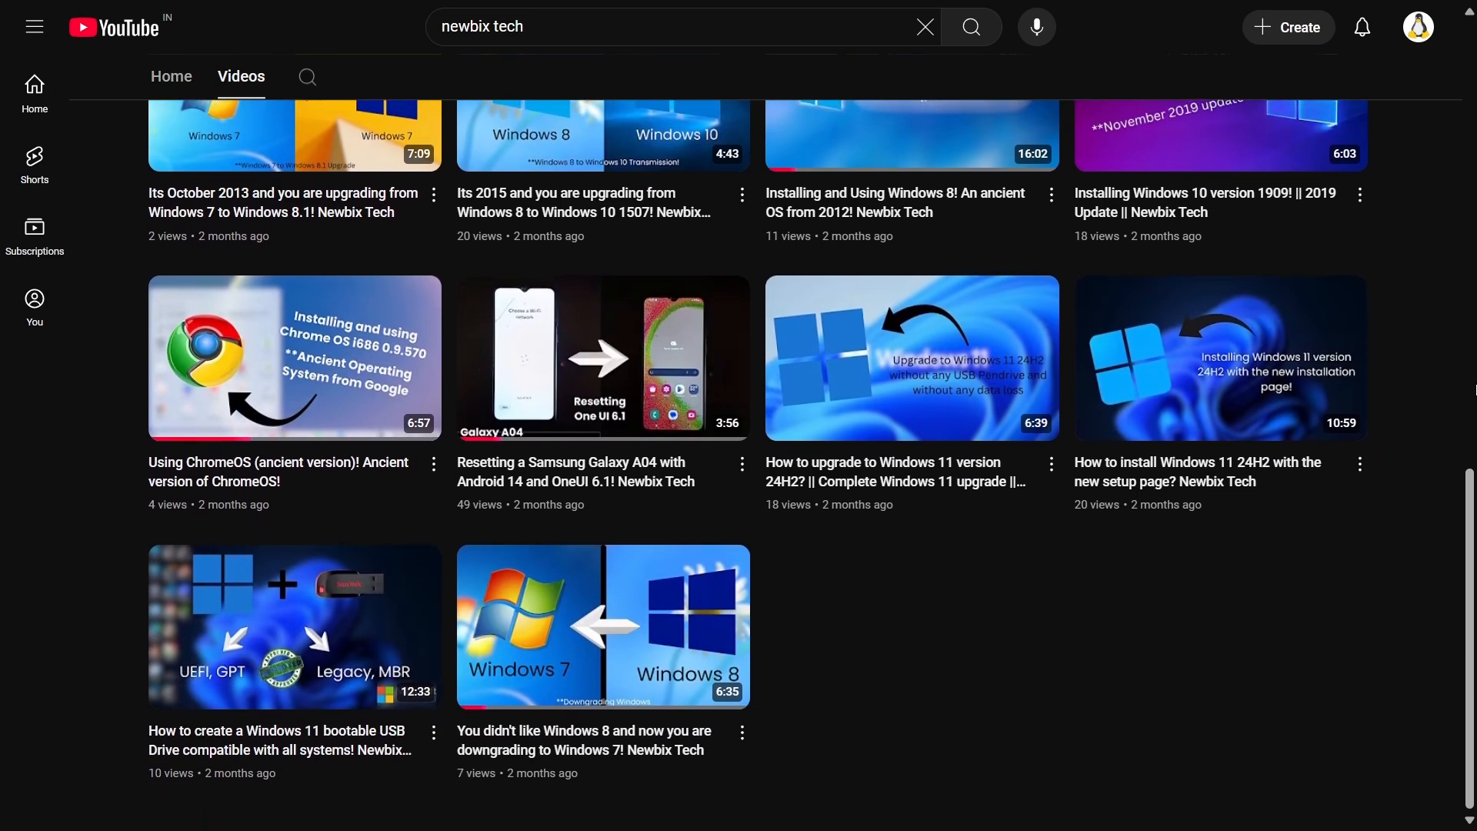
scroll(1474, 389, "down", 1)
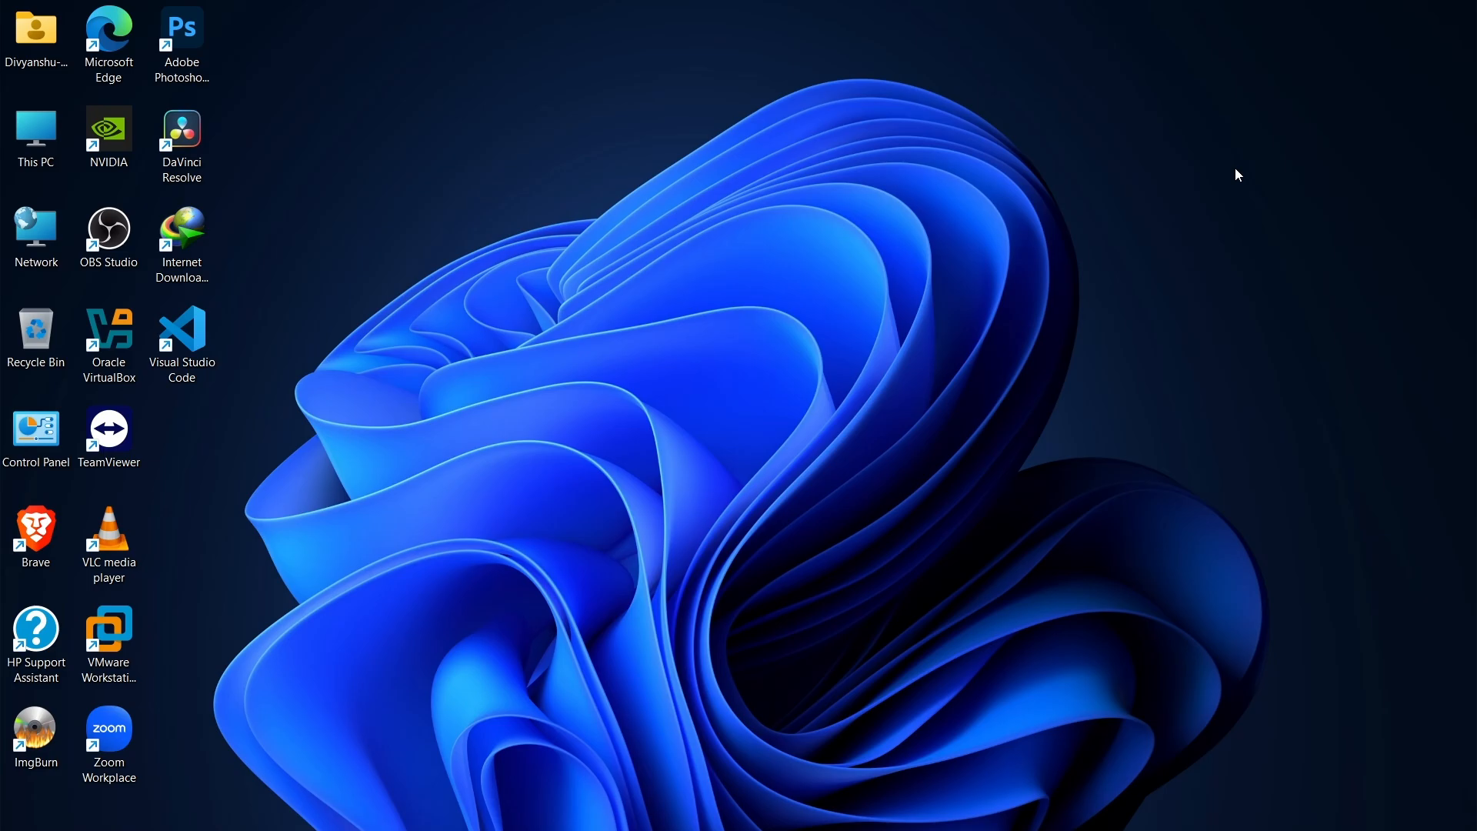
Switch to Microsoft Edge and go to the Google home page.
double_click(108, 51)
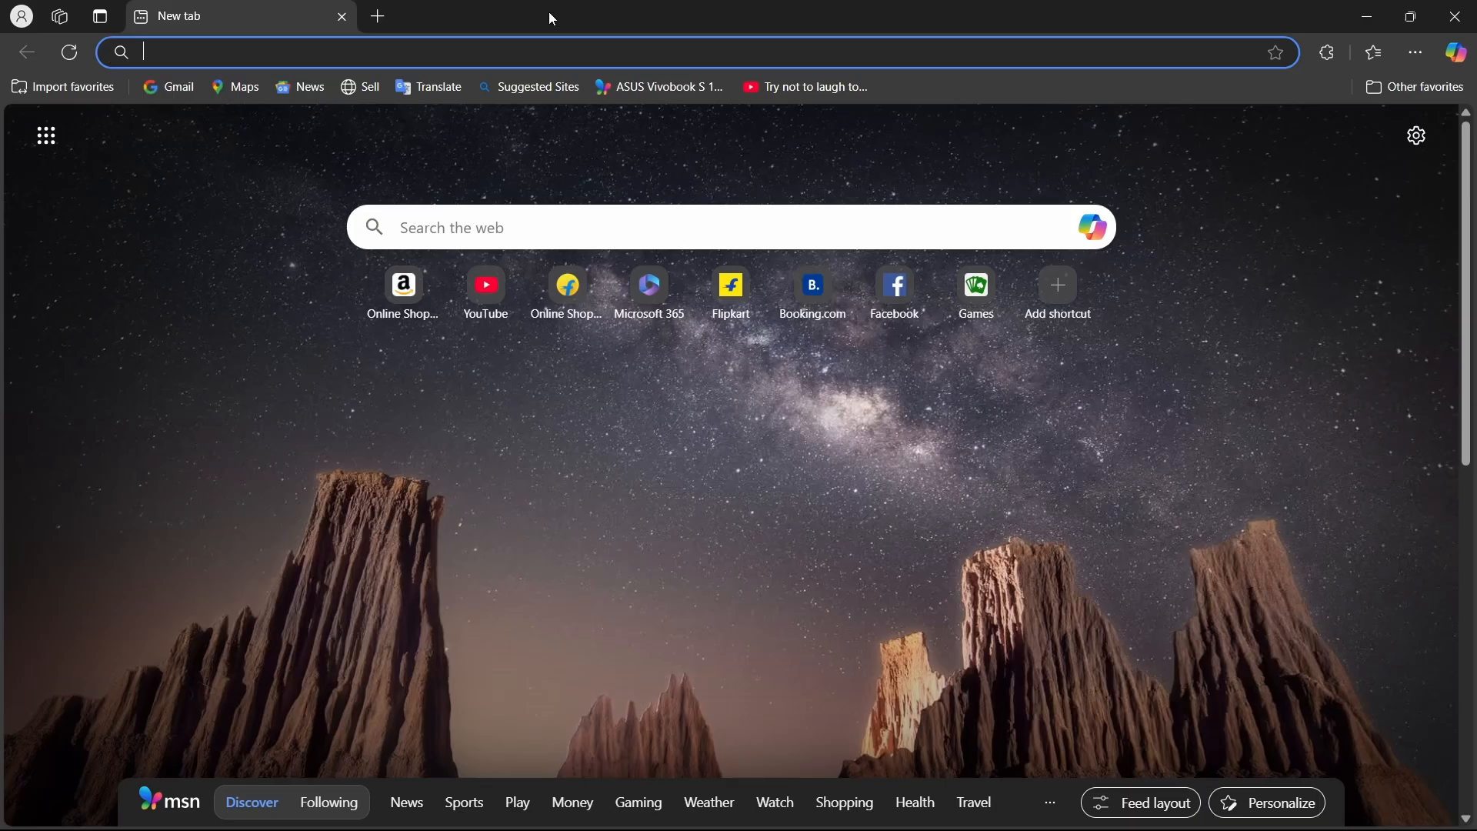
type("google.com")
key("Return")
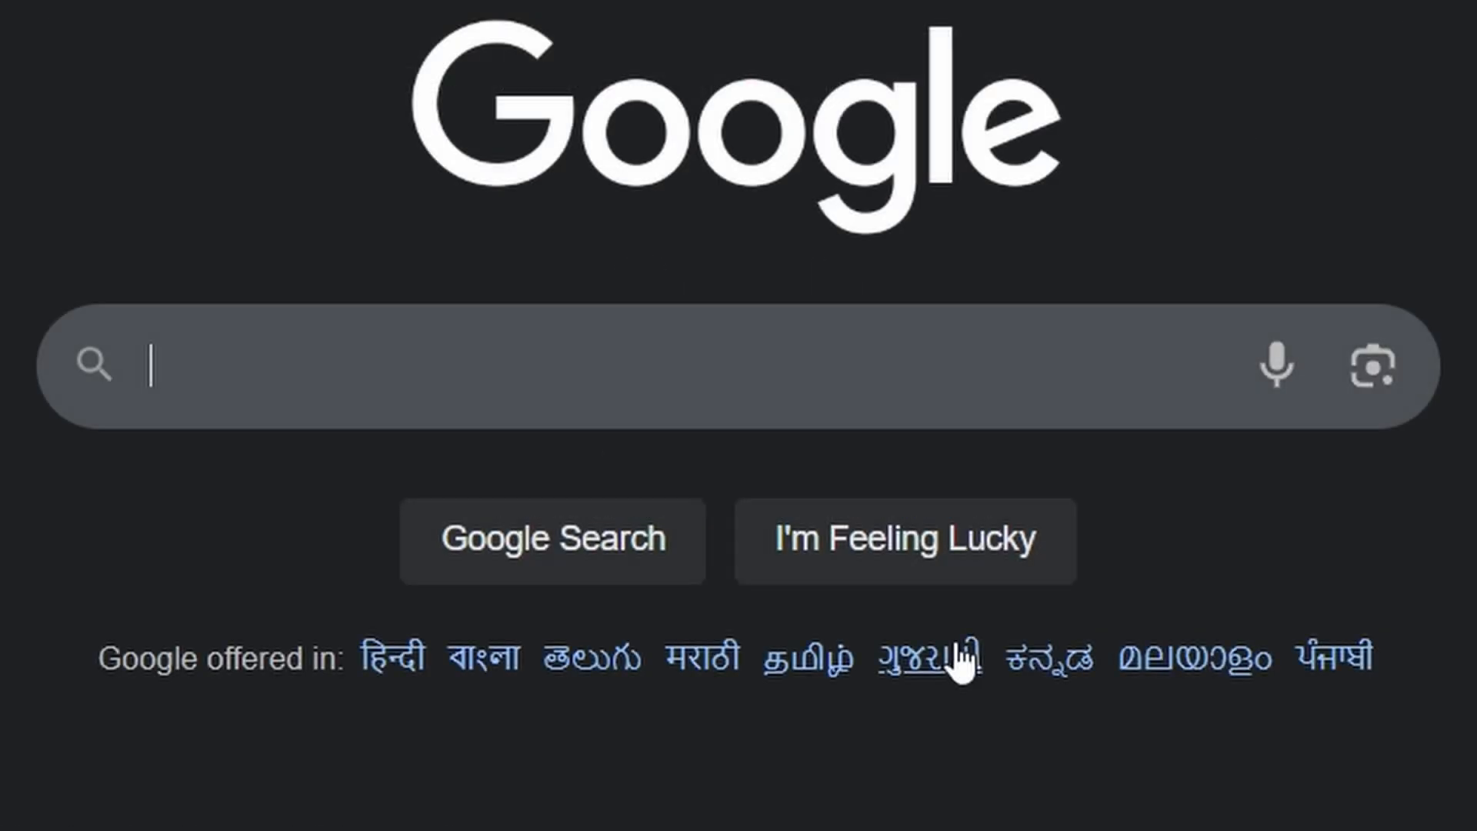
Search Google for "samsung android usb driver download".
type("samsung andeoi")
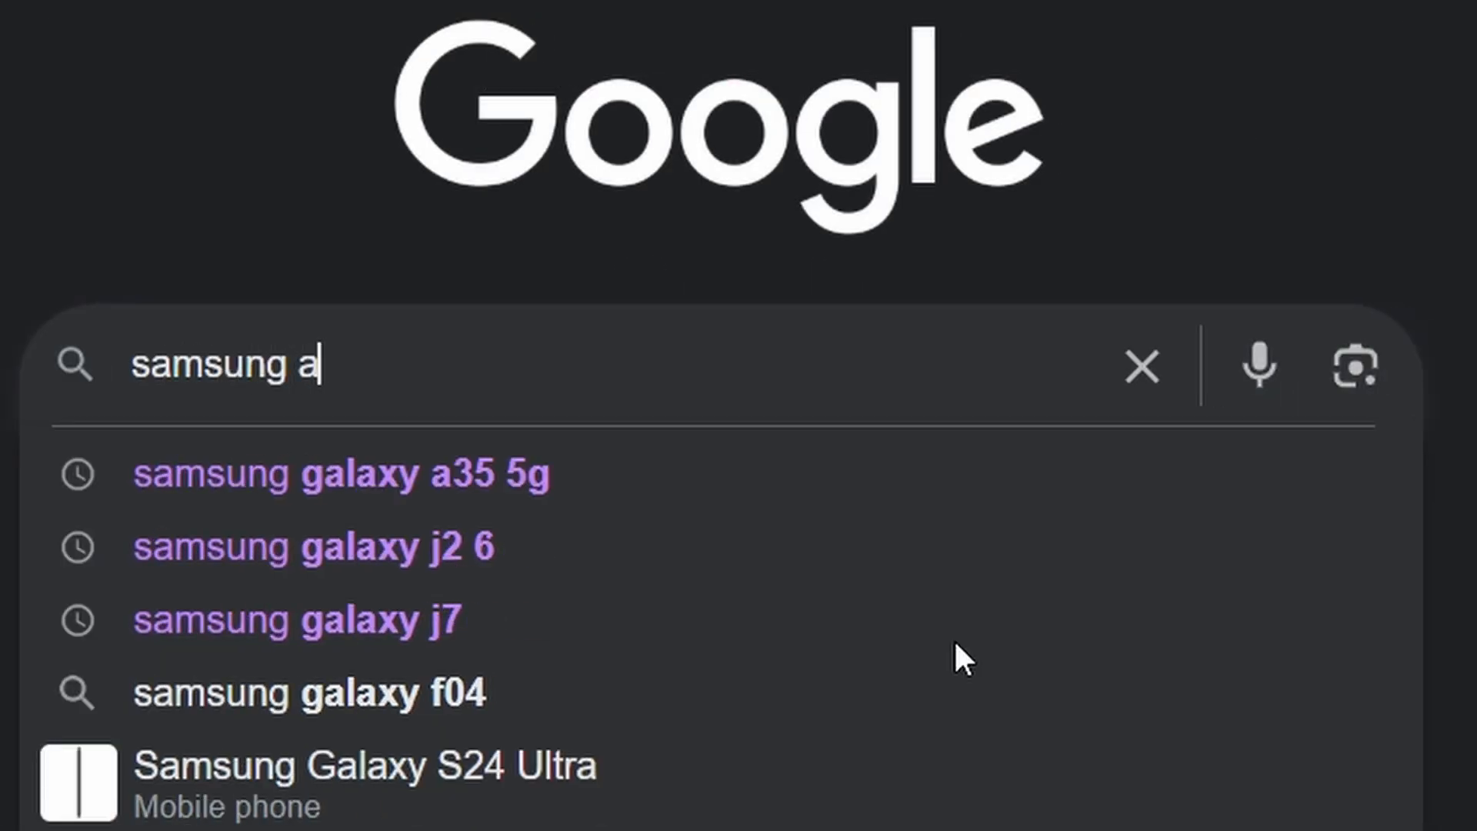
key("BackSpace")
key("BackSpace")
key("BackSpace")
key("BackSpace")
key("BackSpace")
key("BackSpace")
type("android ")
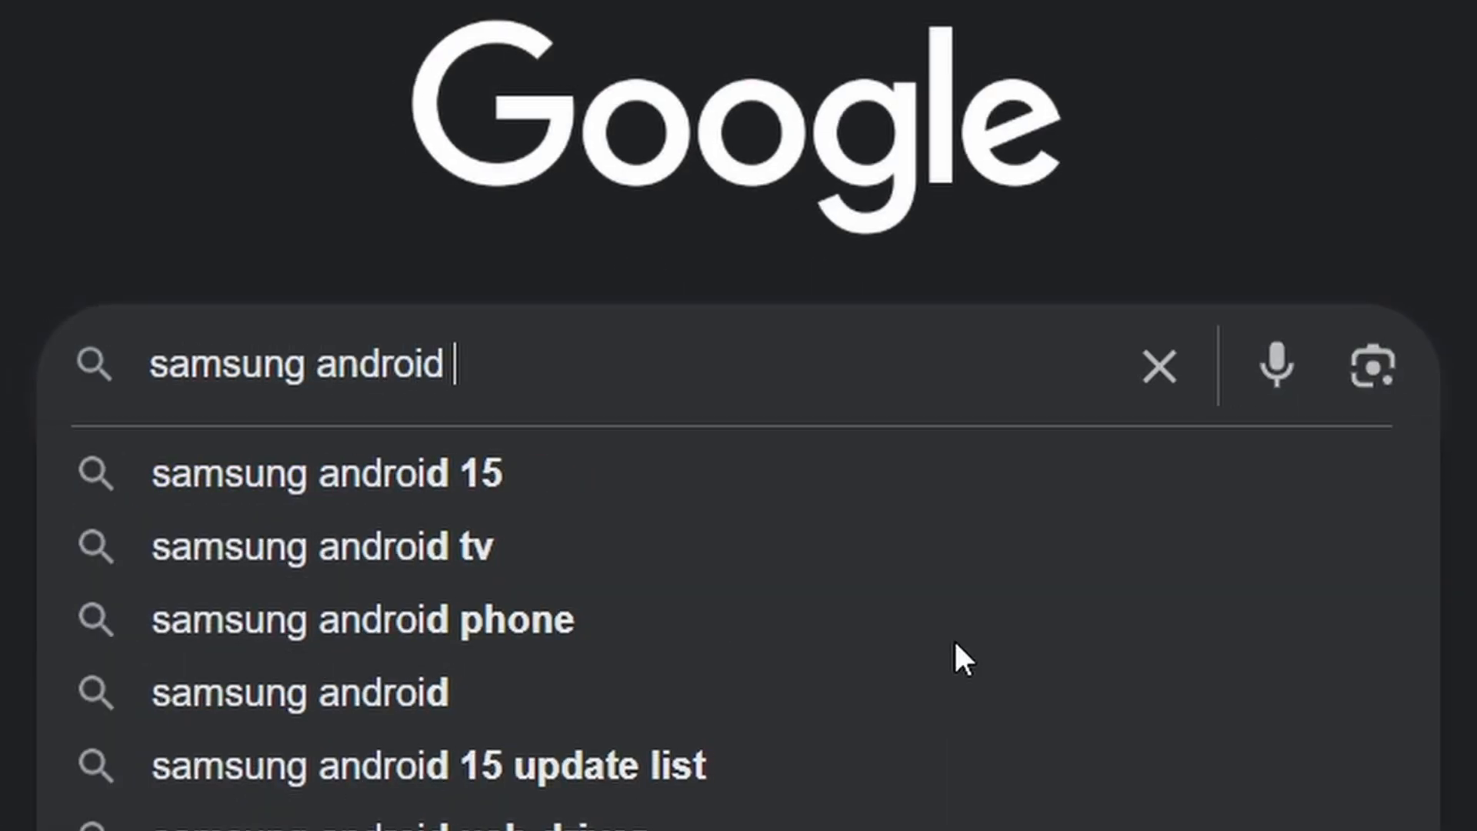
type("usb driver download")
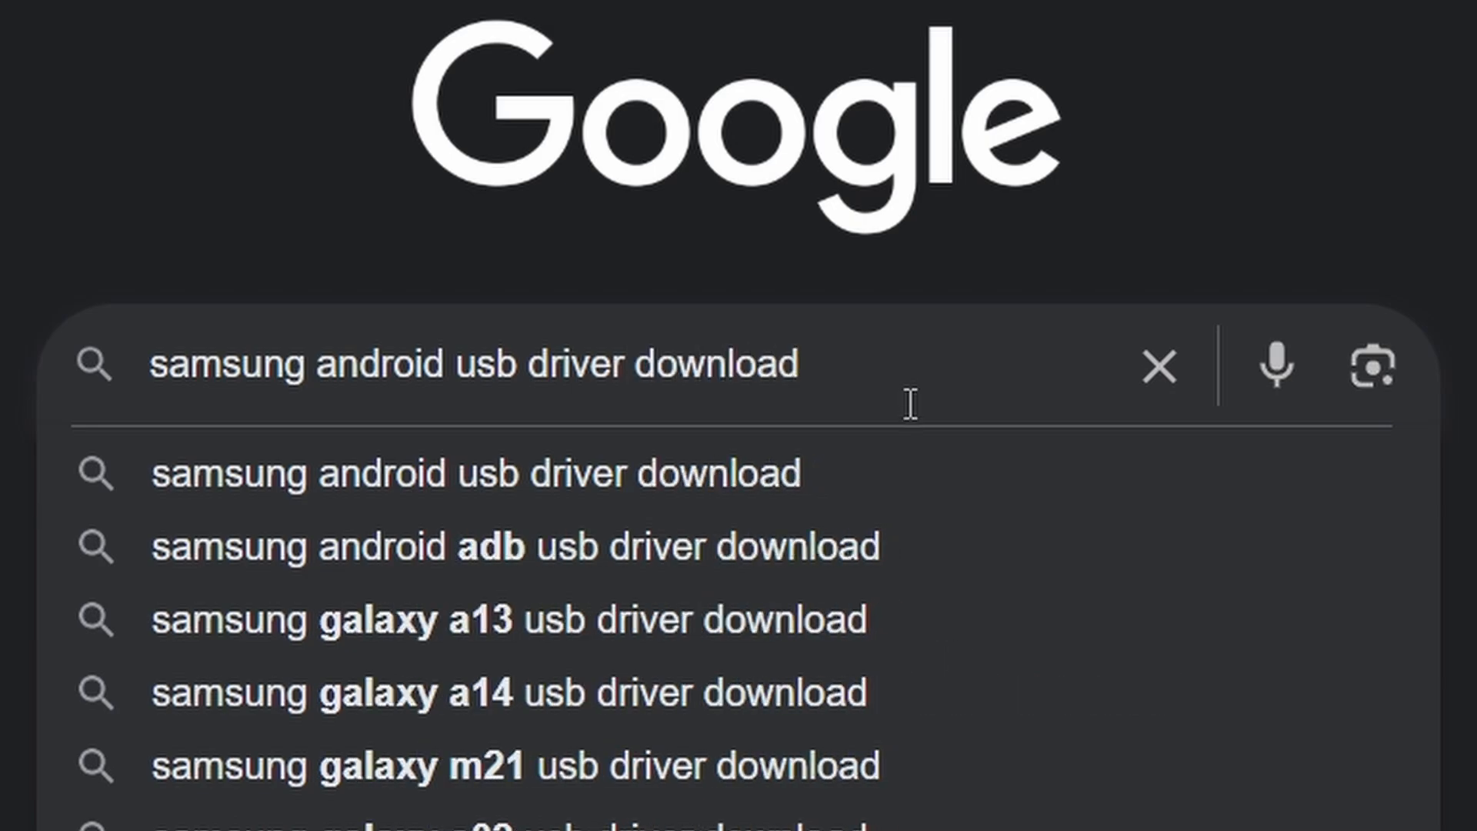
left_click_drag(878, 378, 66, 416)
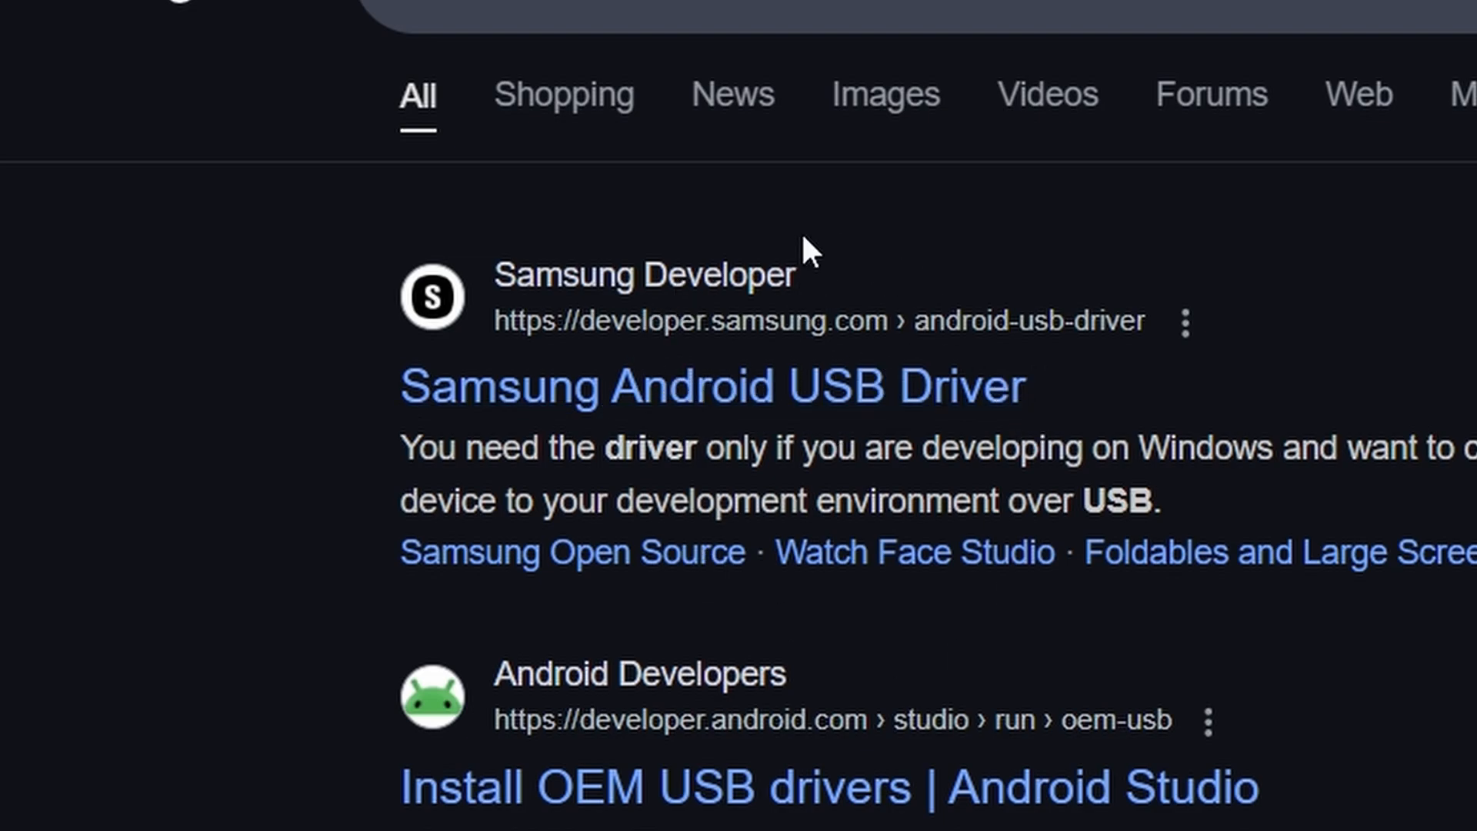
Open the Samsung Developer result for the Samsung Android USB Driver and look over its page for the Windows download.
left_click(616, 416)
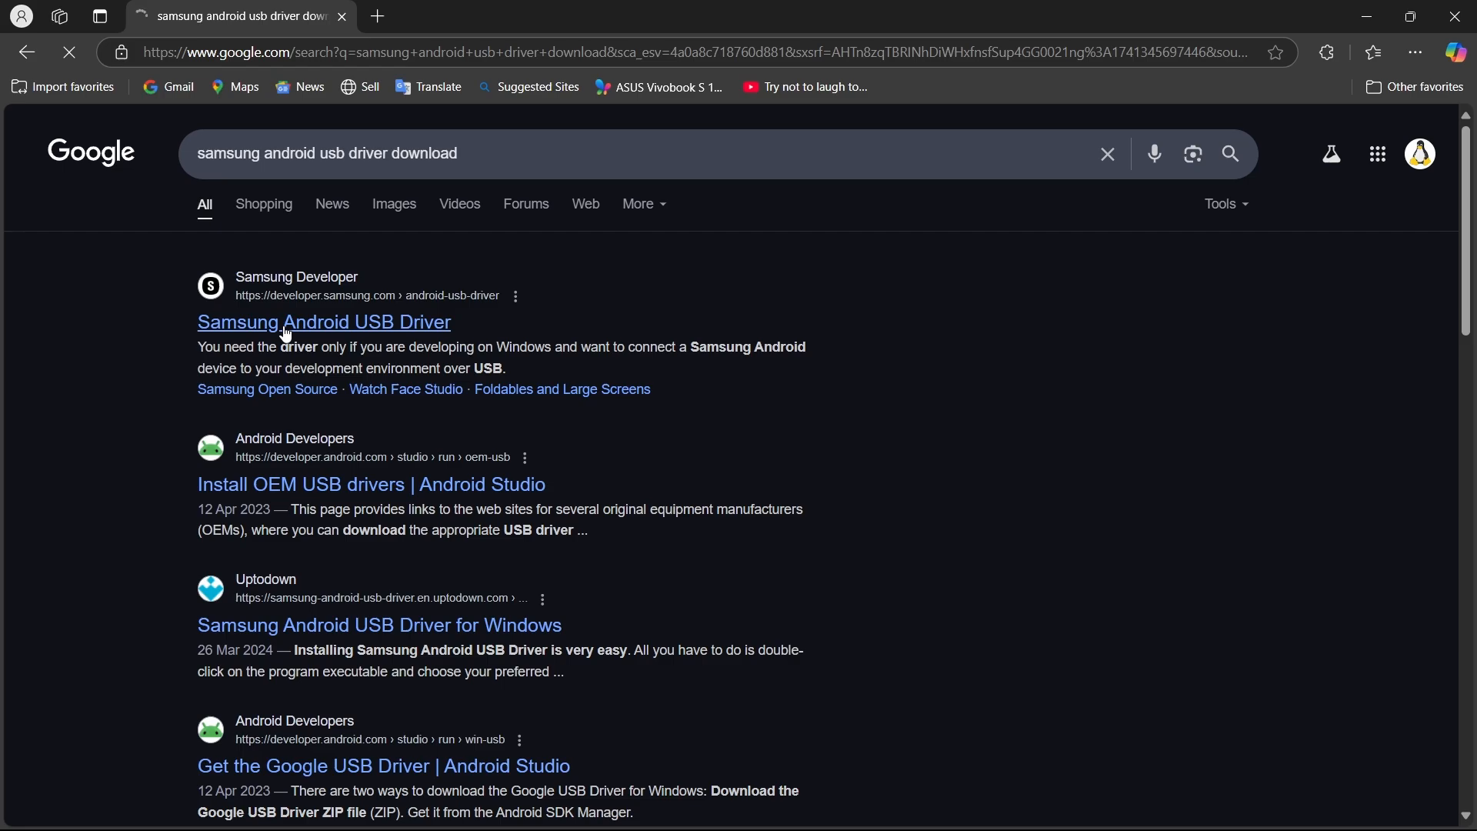
scroll(541, 426, "down", 5)
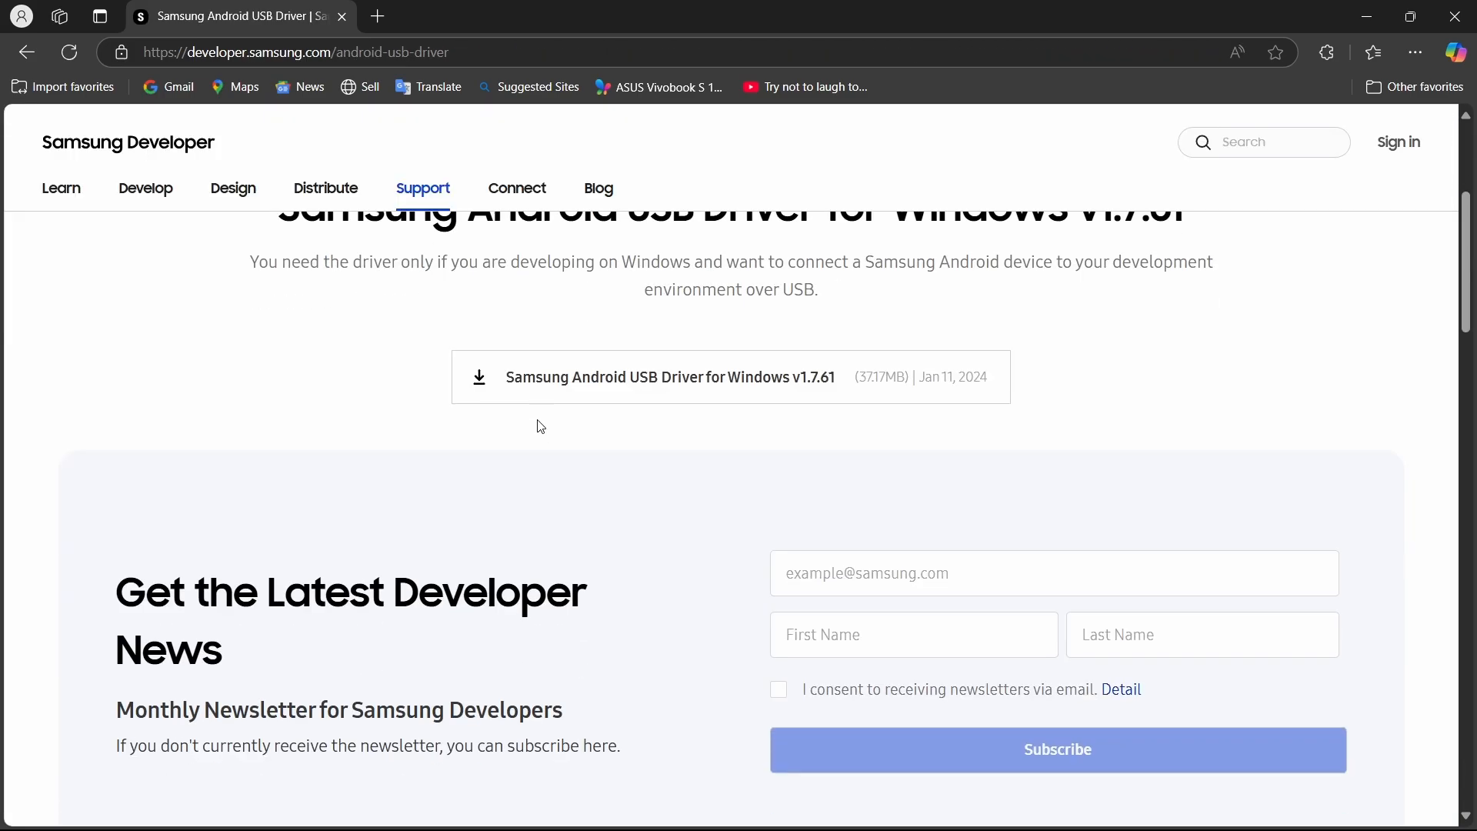
scroll(541, 427, "up", 1)
scroll(541, 426, "down", 10)
scroll(541, 427, "down", 4)
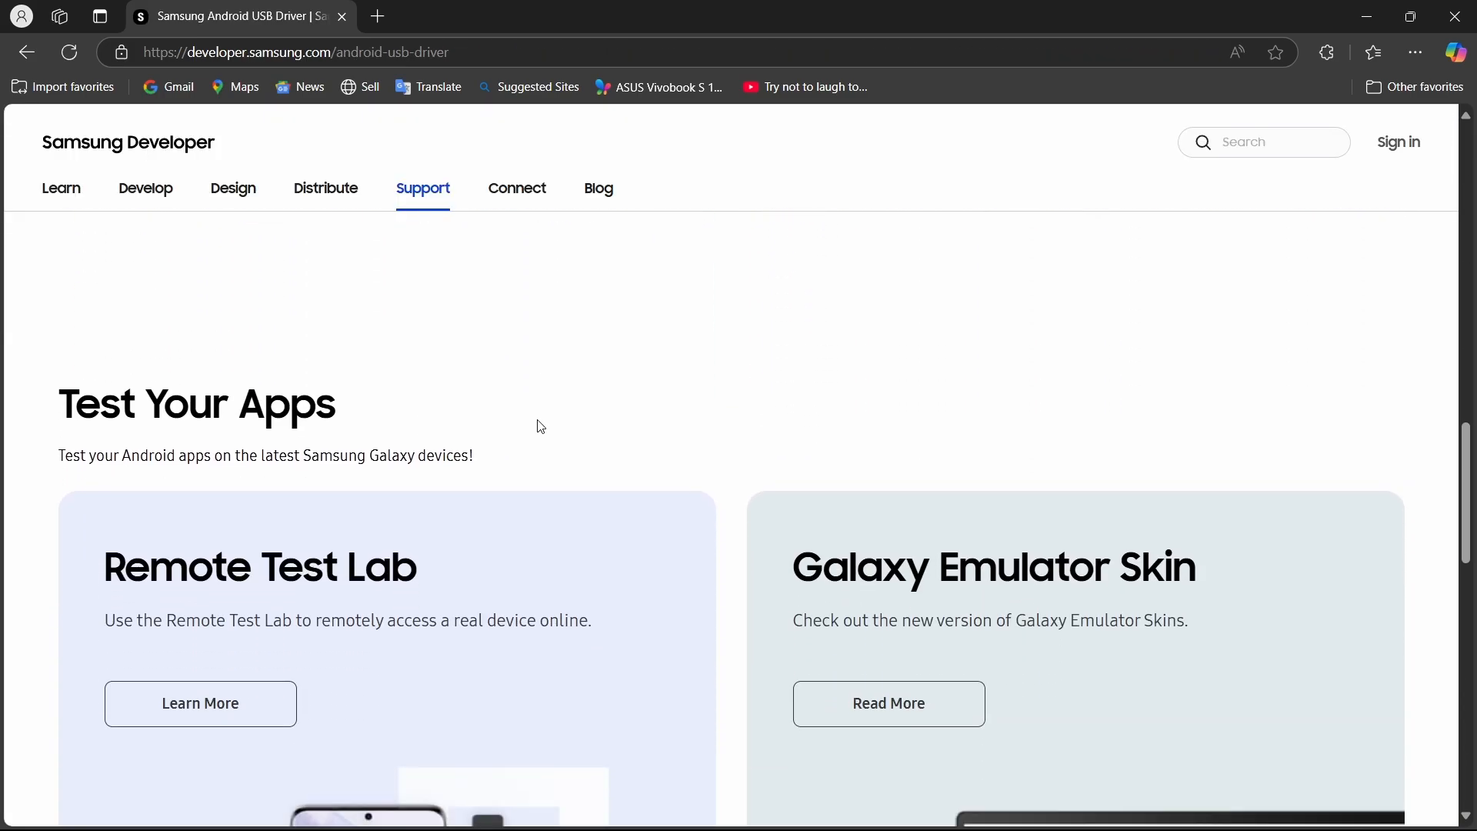
scroll(541, 426, "up", 4)
scroll(541, 426, "up", 10)
scroll(541, 427, "up", 3)
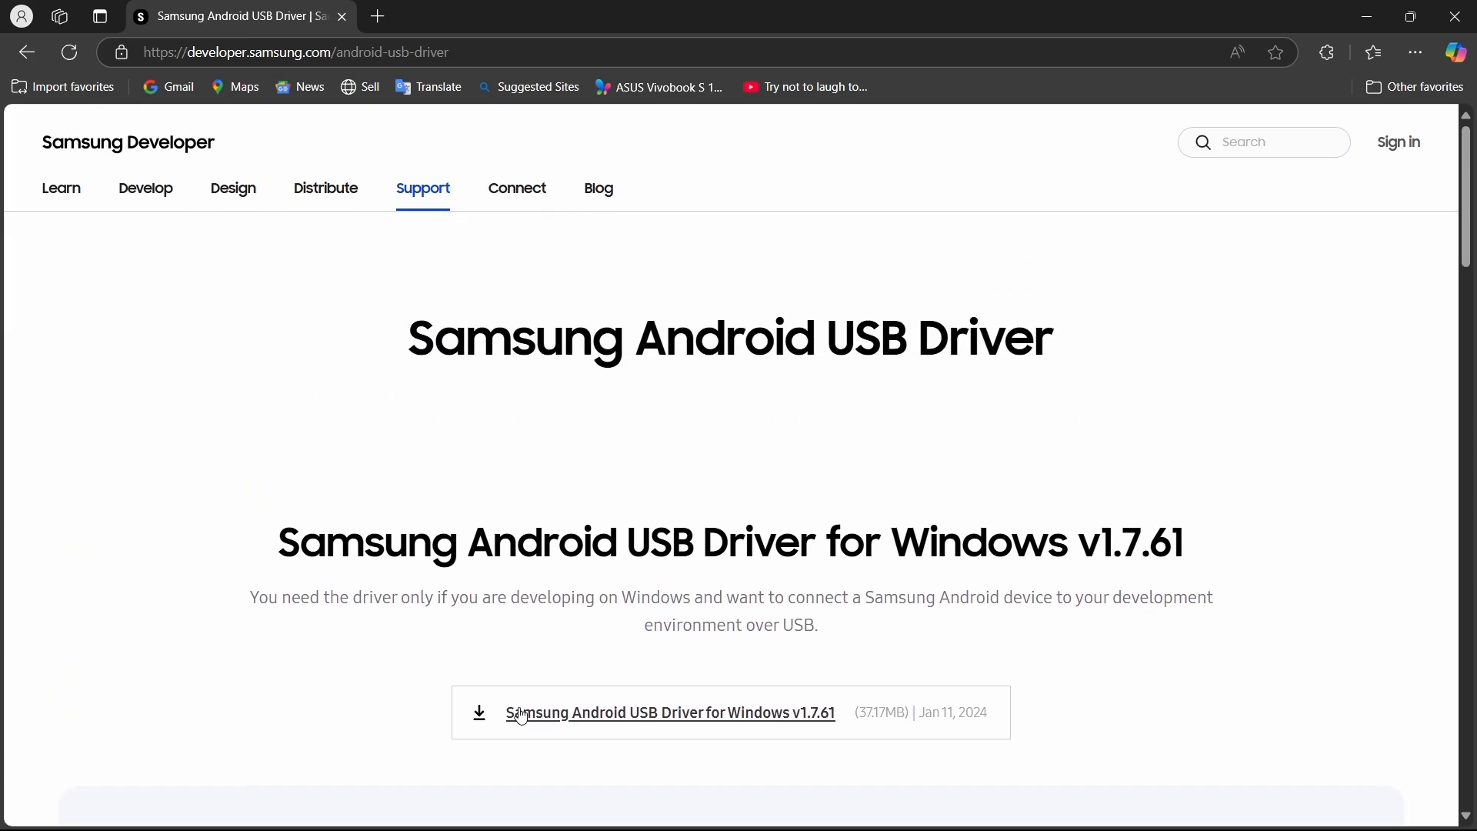
scroll(476, 501, "down", 2)
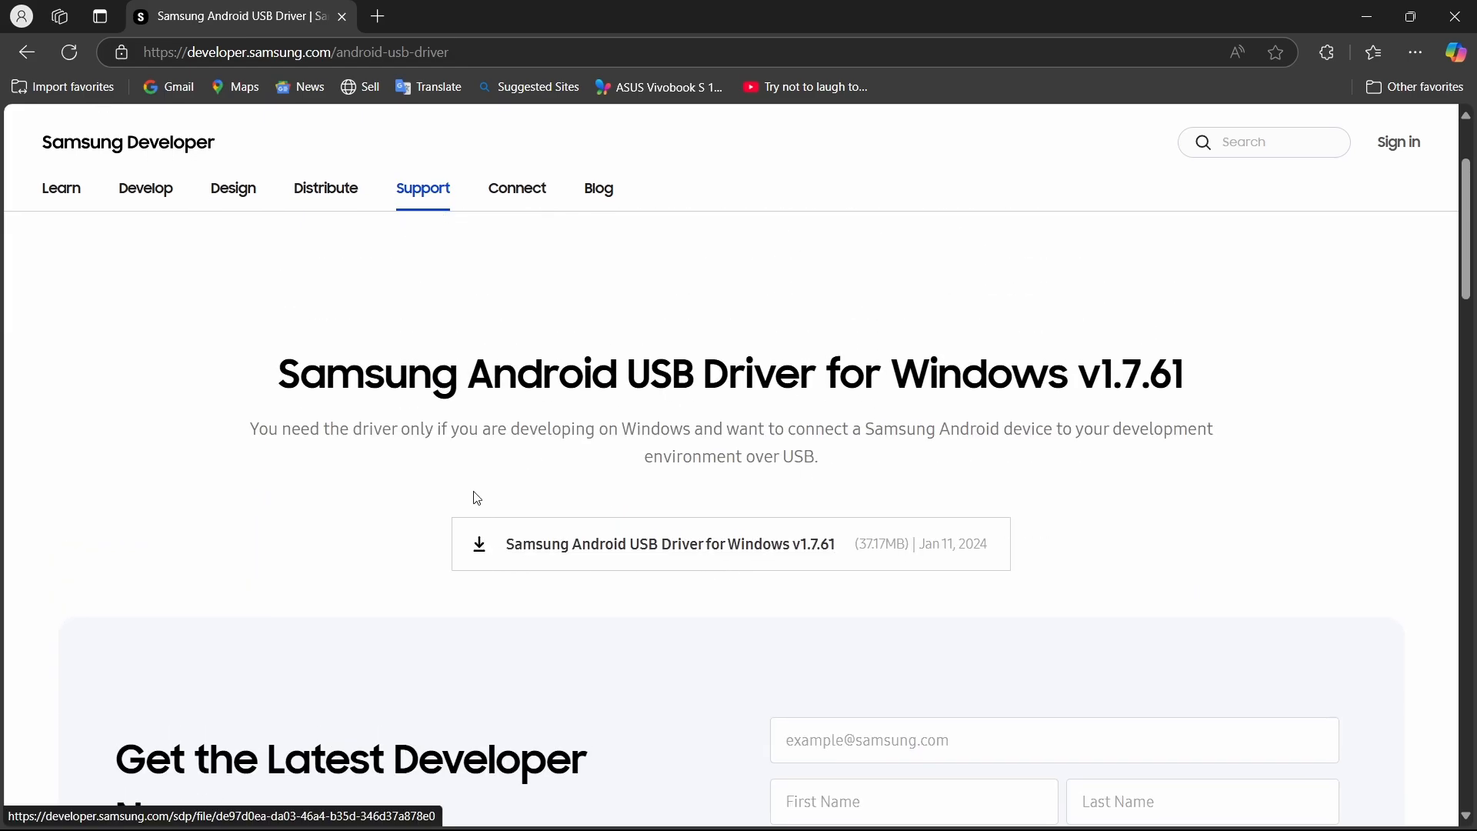
scroll(475, 498, "up", 2)
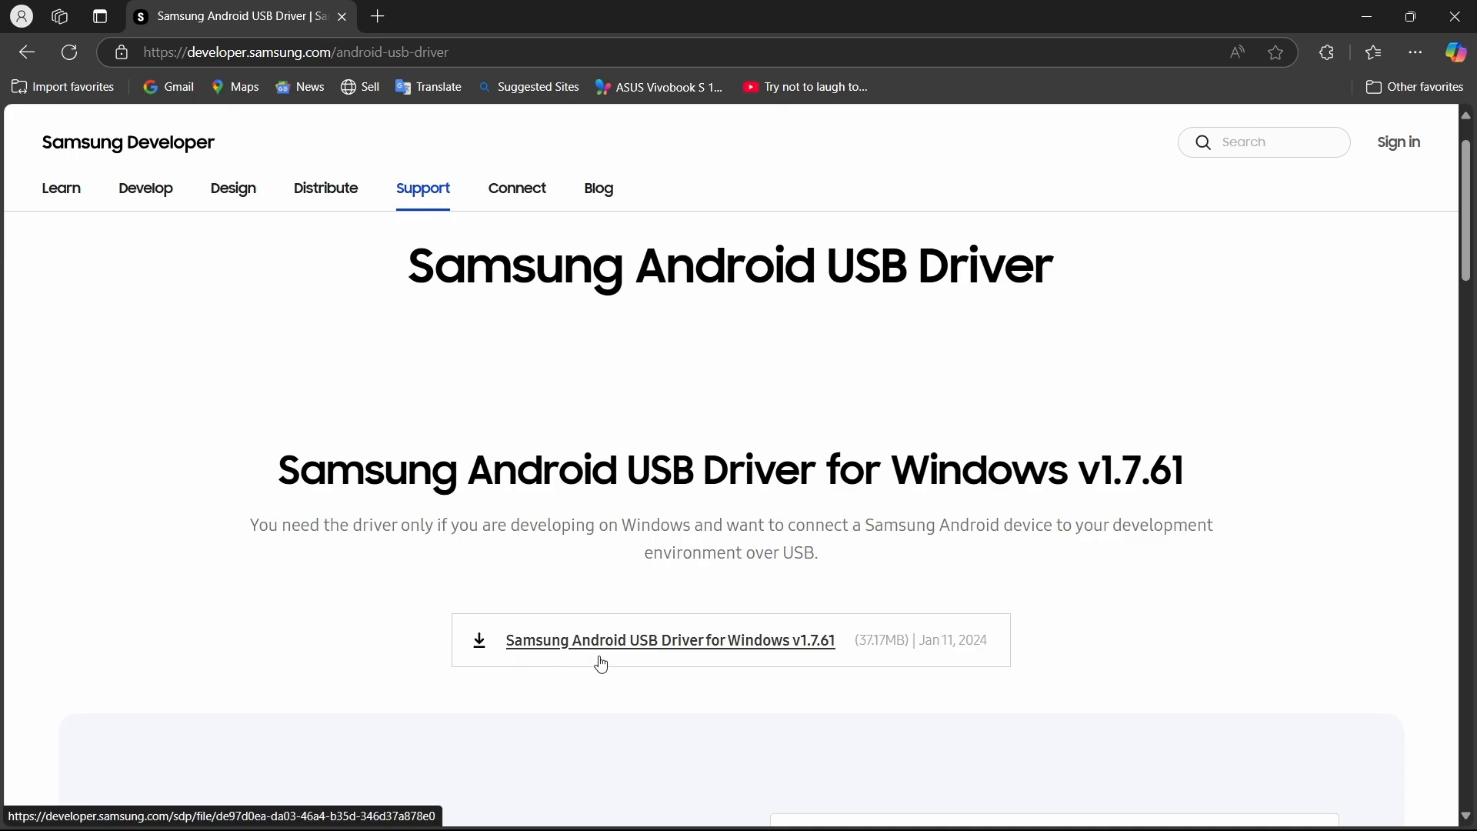
scroll(597, 663, "down", 1)
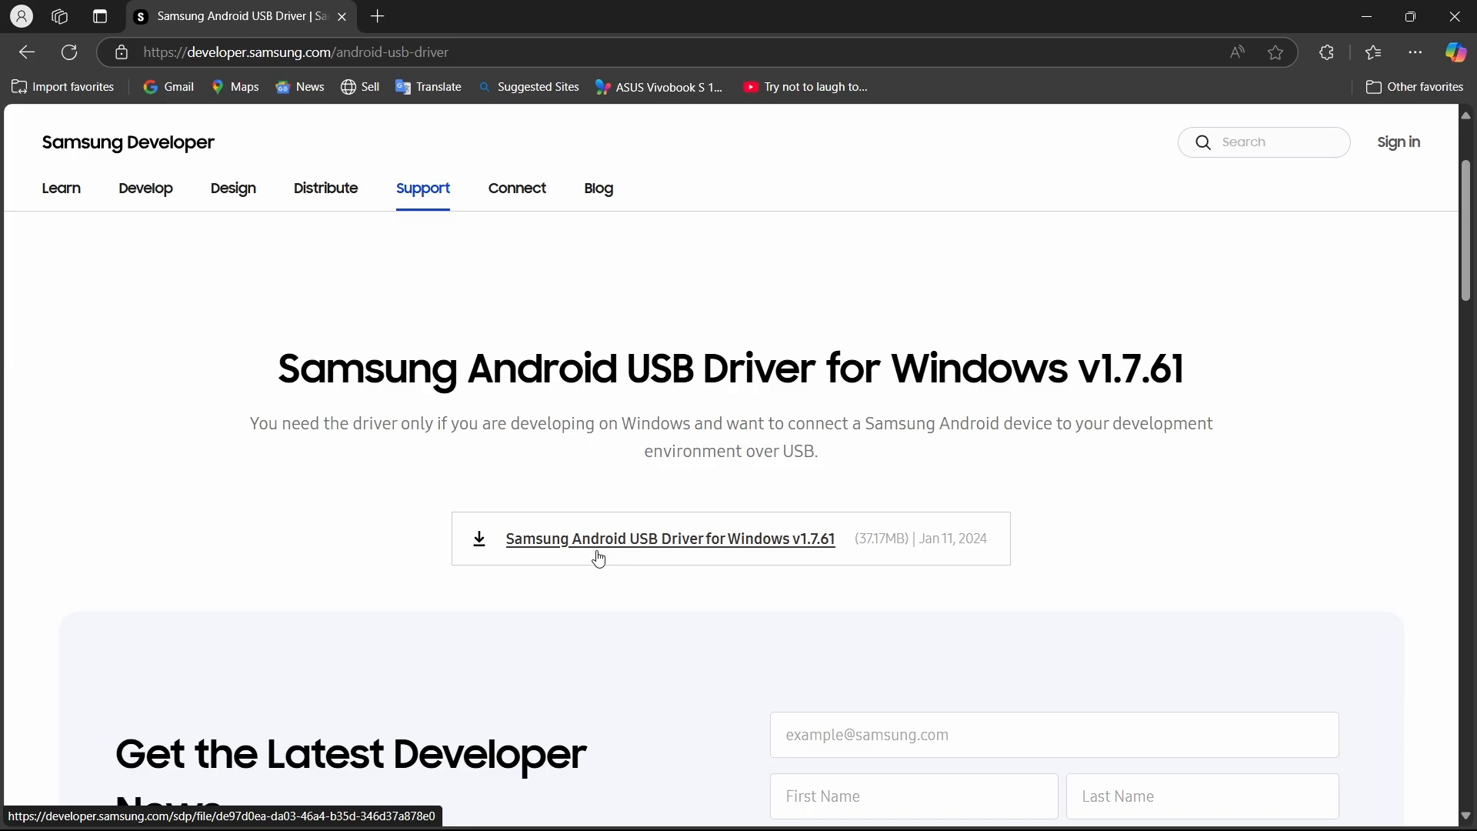
Download Samsung Android USB Driver for Windows v1.7.61 to Downloads\Programs and open the folder containing the file.
left_click(643, 552)
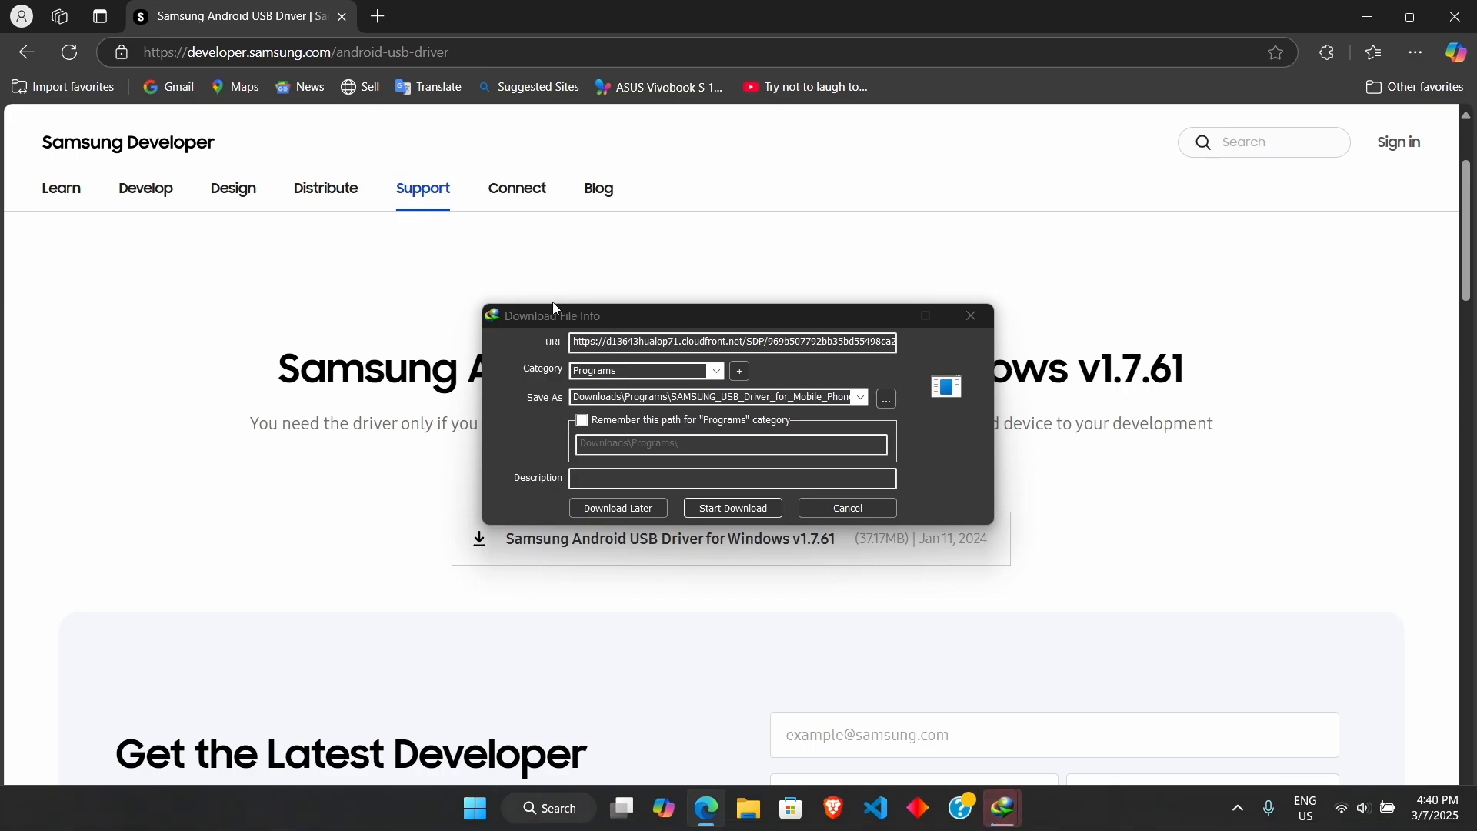
left_click(508, 319)
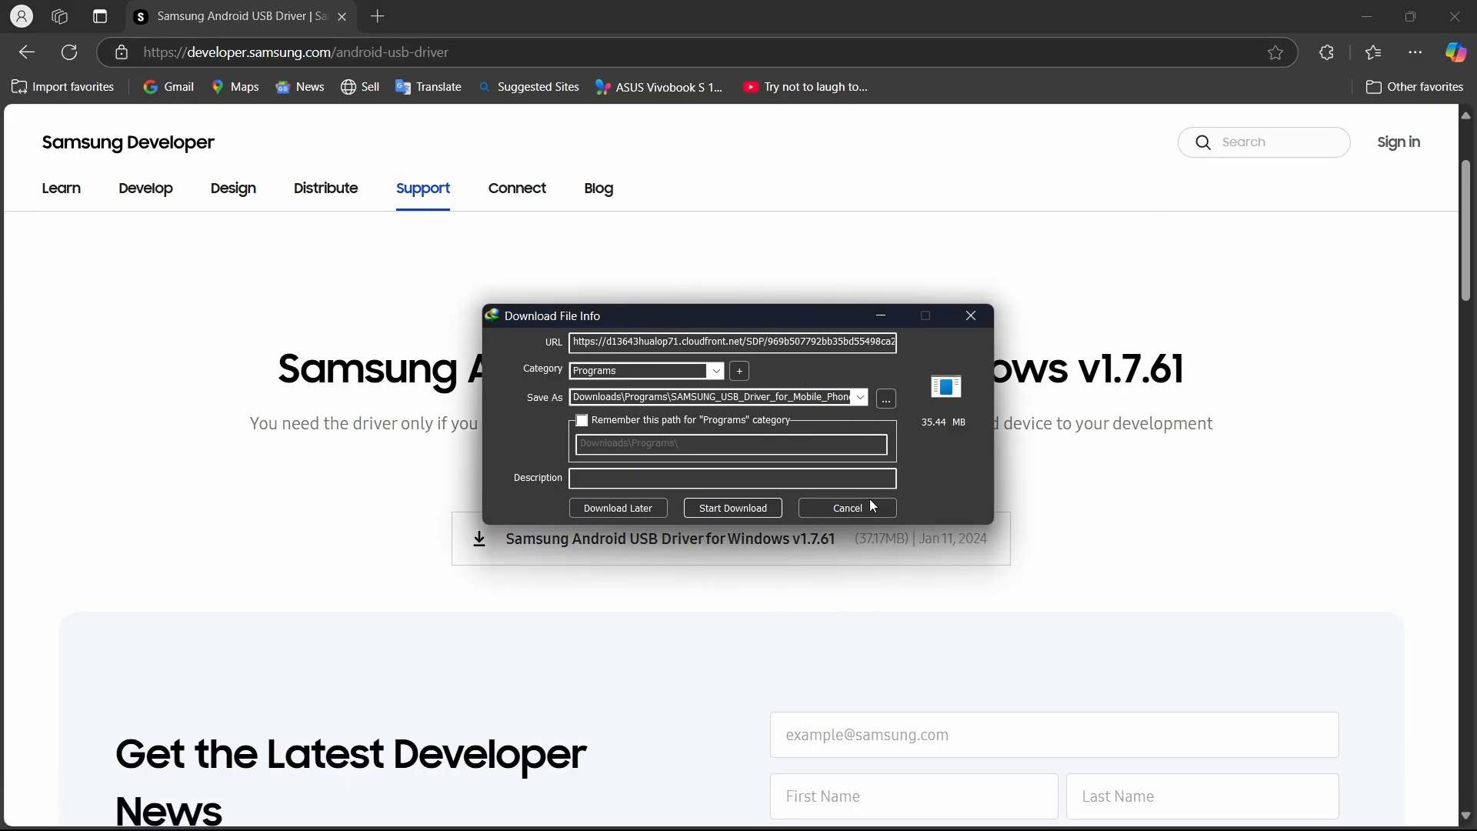
left_click(721, 511)
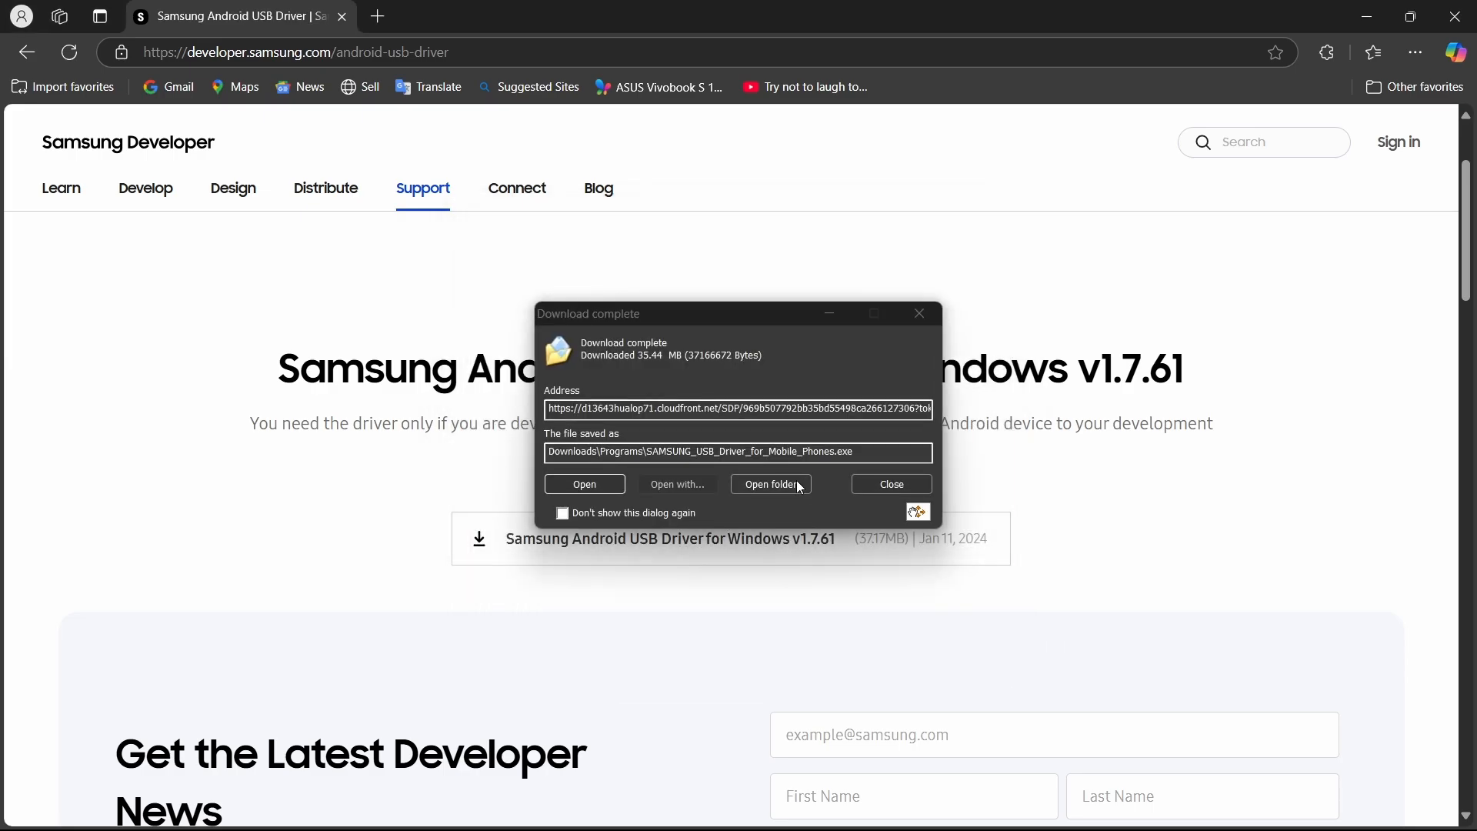
left_click(655, 321)
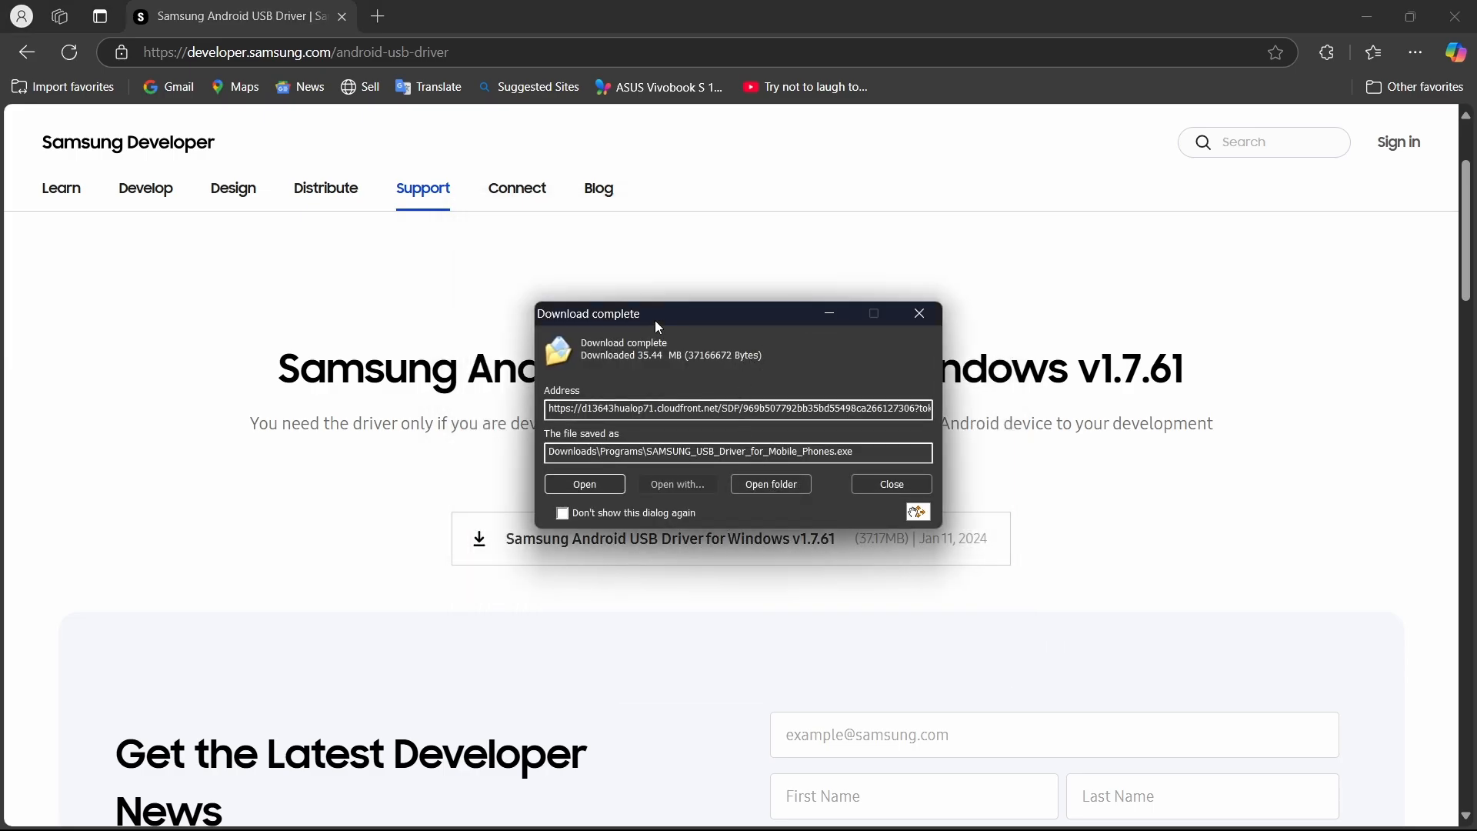
left_click(758, 485)
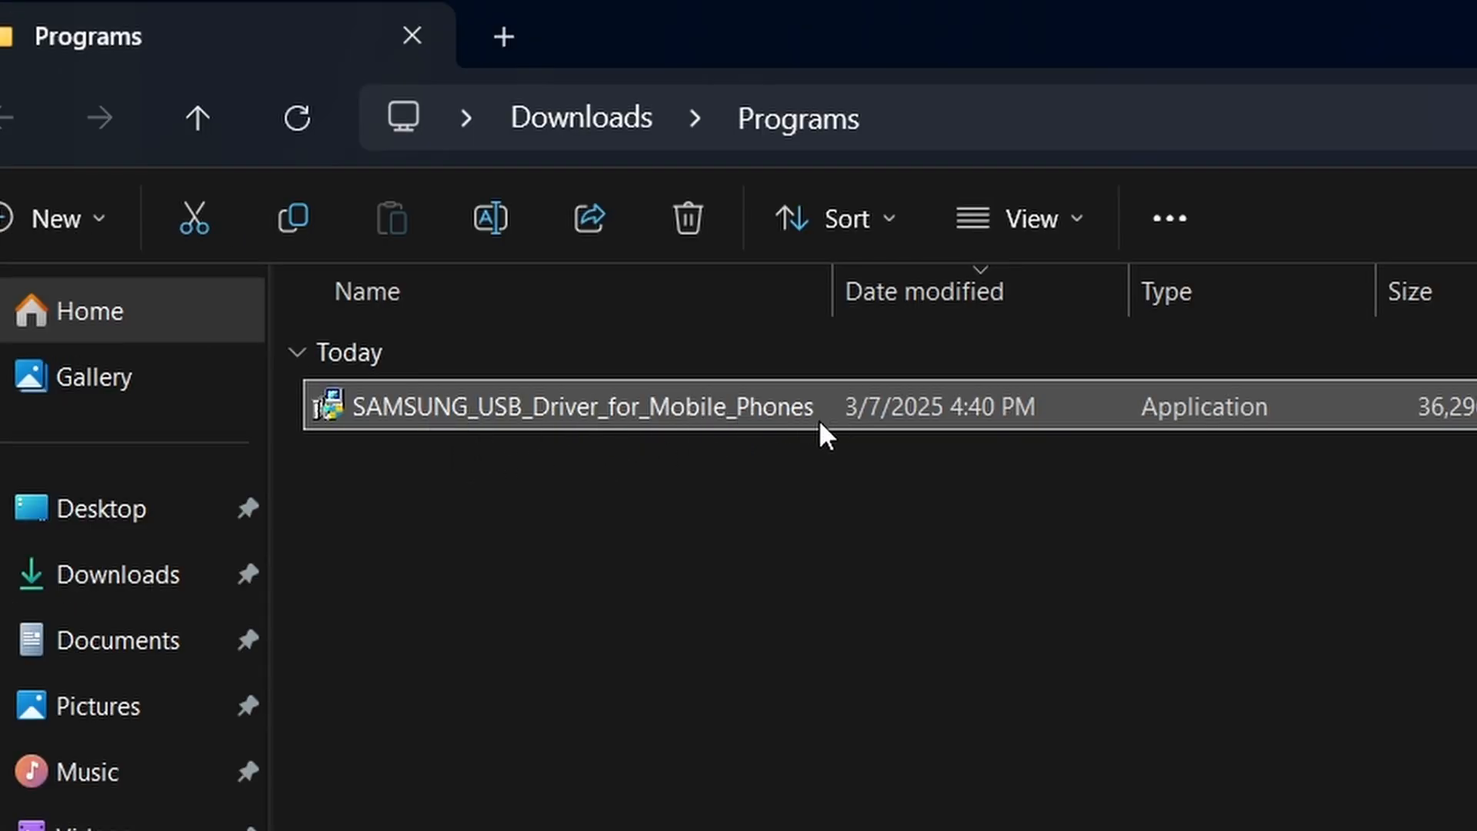
Run SAMSUNG_USB_Driver_for_Mobile_Phones as administrator and continue past the install wizard's welcome page.
mouse_move(560, 409)
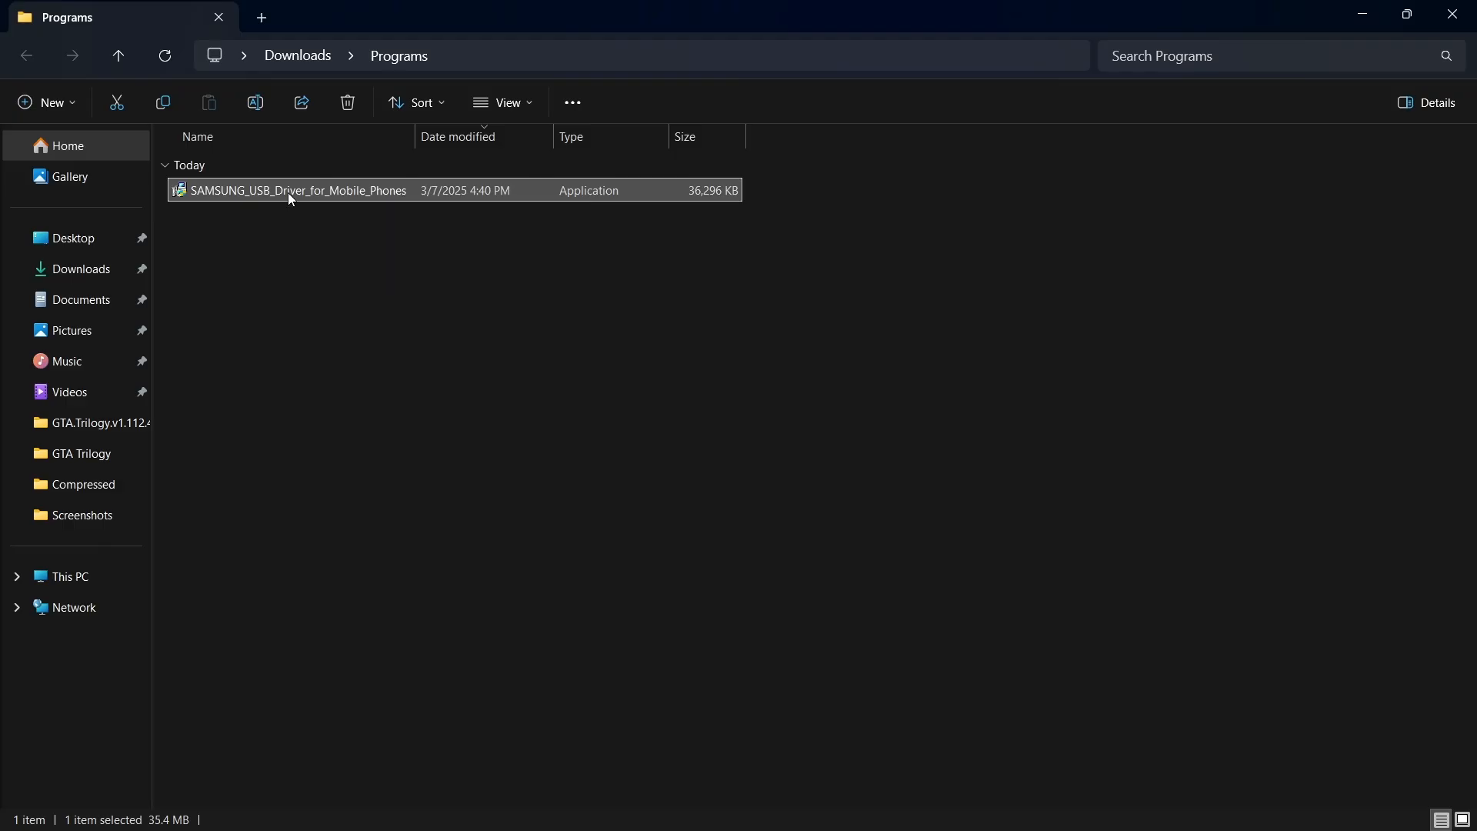
right_click(560, 409)
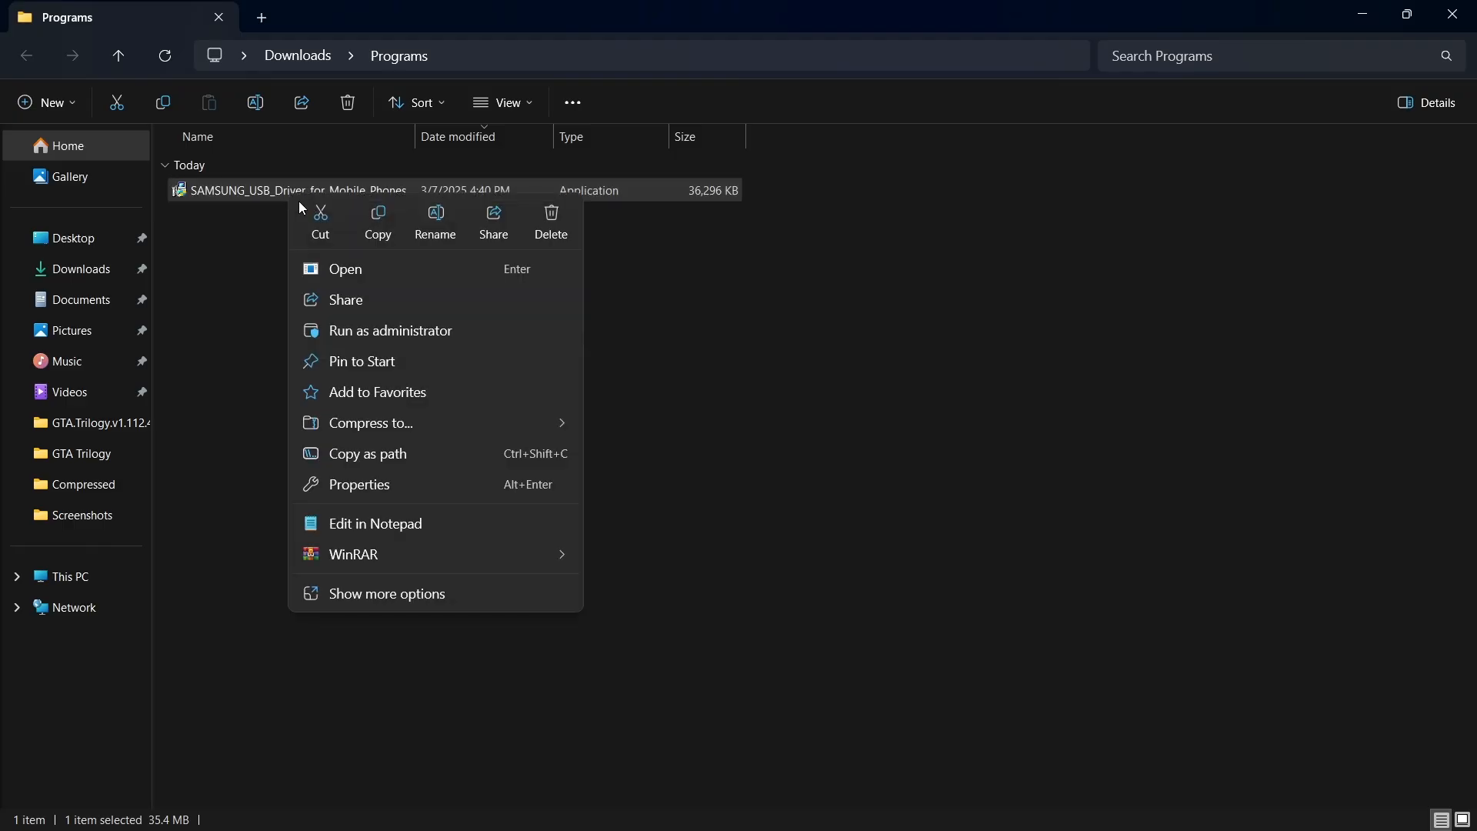
left_click(346, 340)
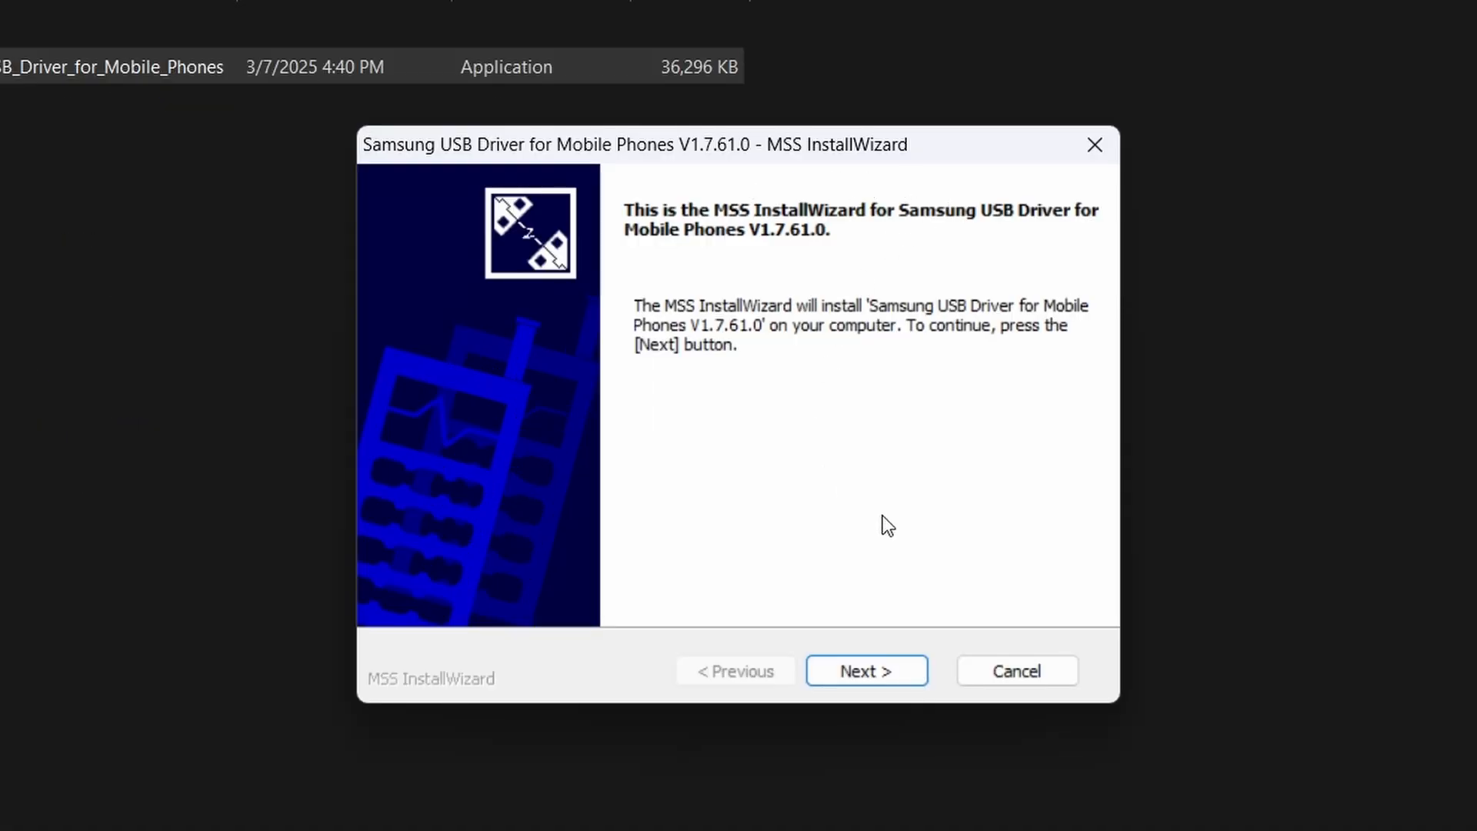
left_click(874, 682)
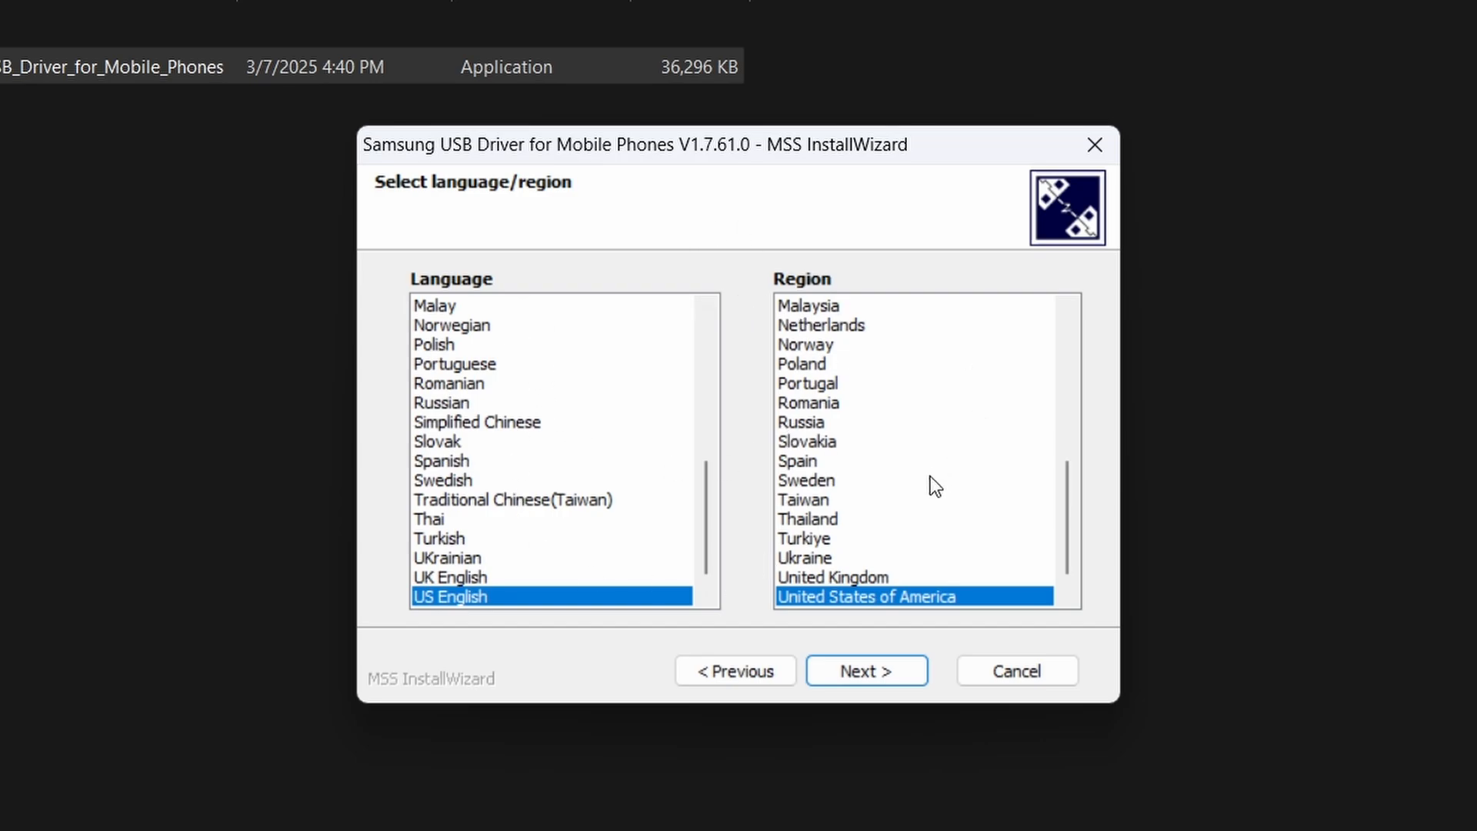
Set the install wizard's region to India, keep US English as the language, and continue to the installation page.
scroll(930, 477, "up", 6)
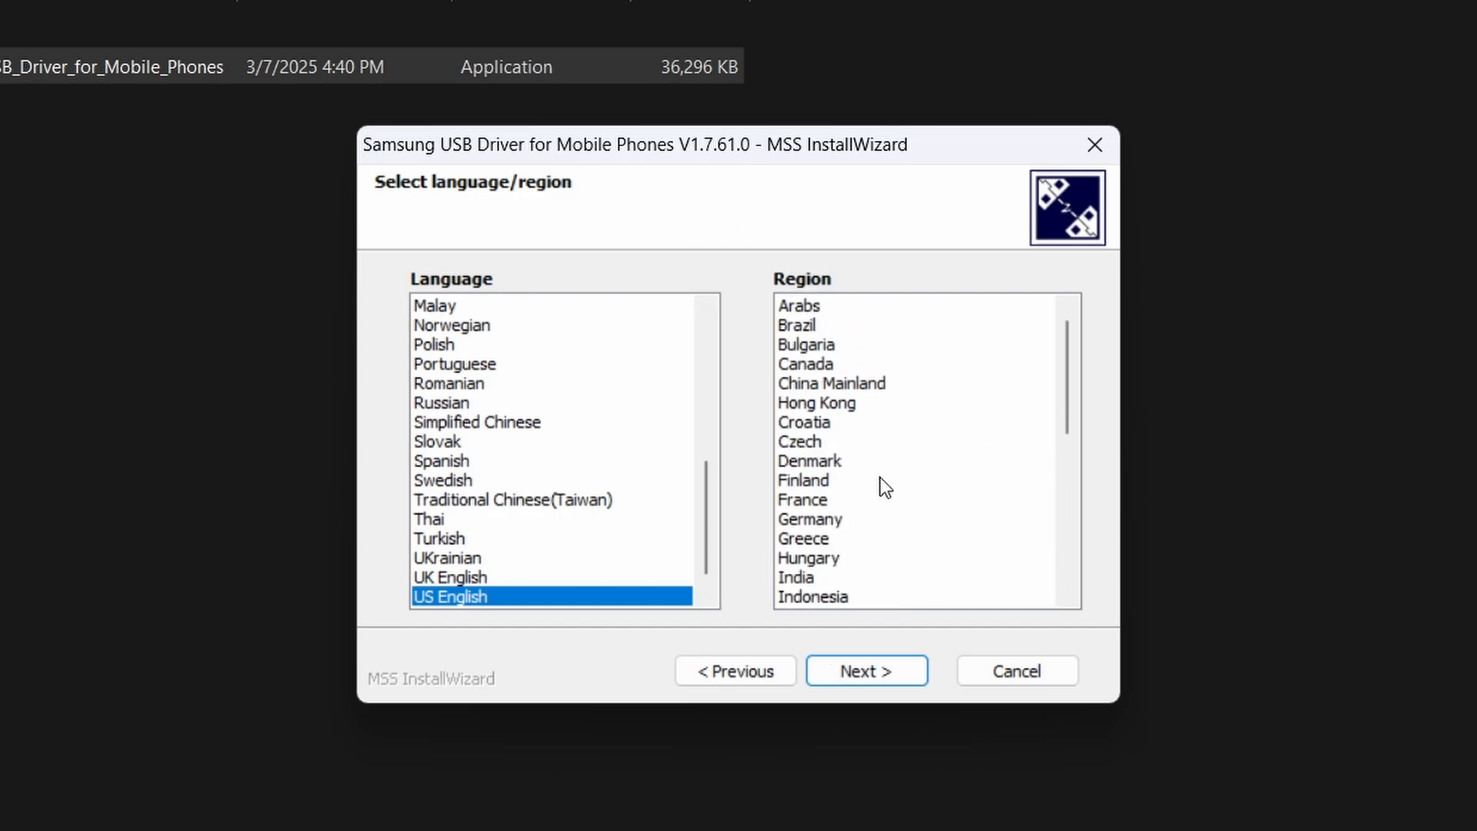
left_click(811, 578)
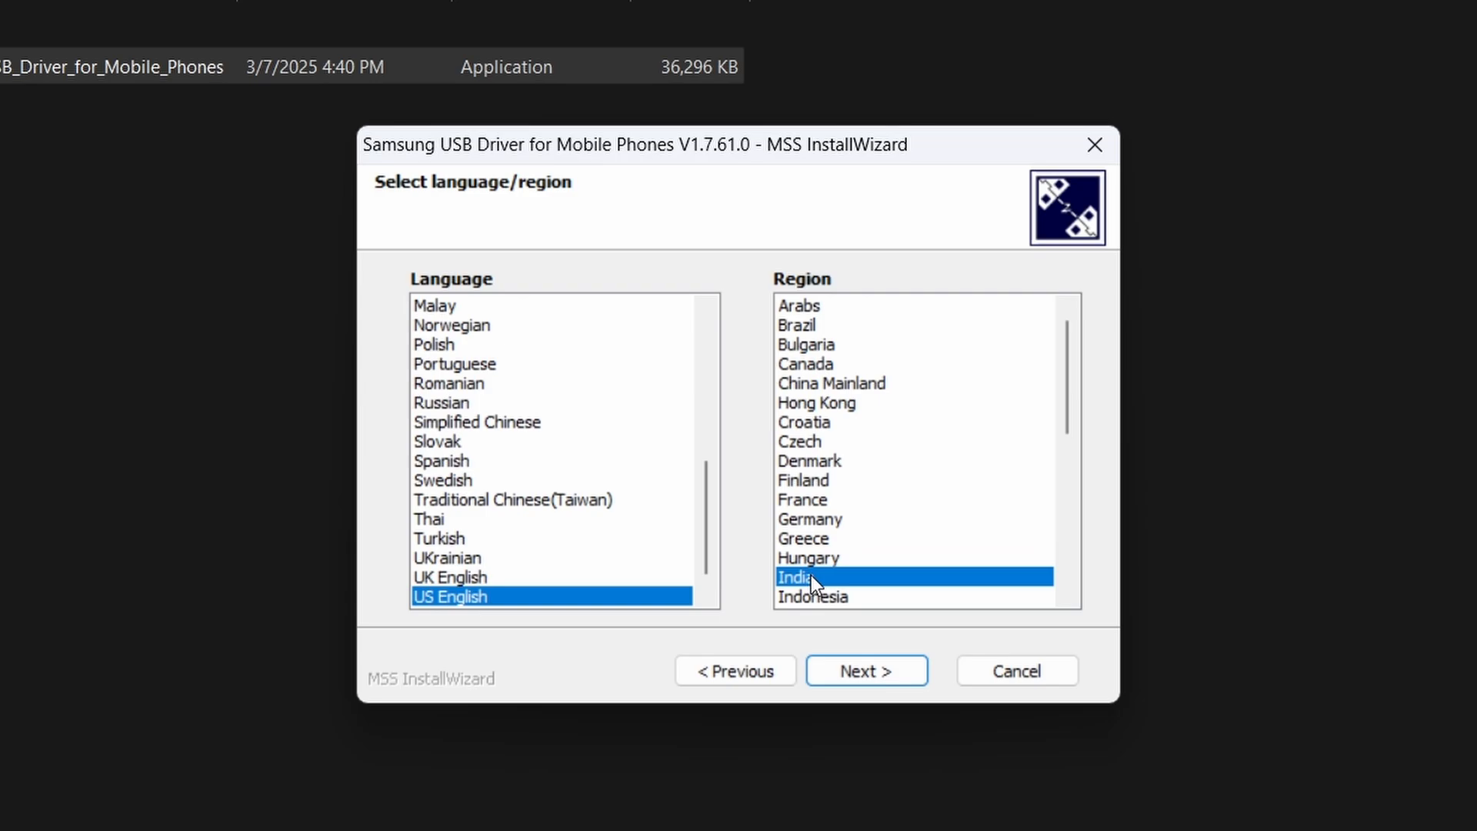
scroll(857, 524, "down", 3)
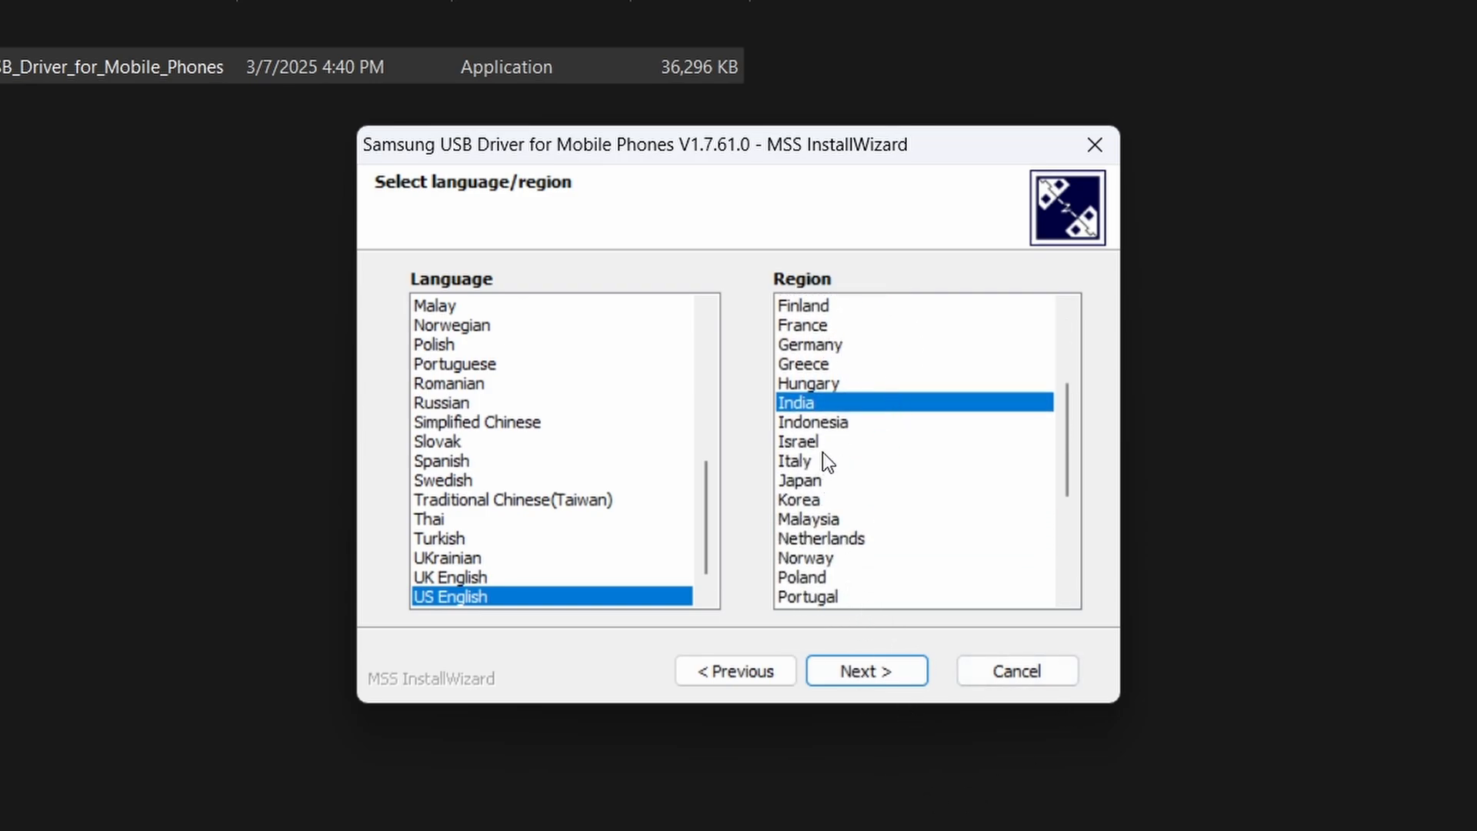
scroll(824, 451, "up", 3)
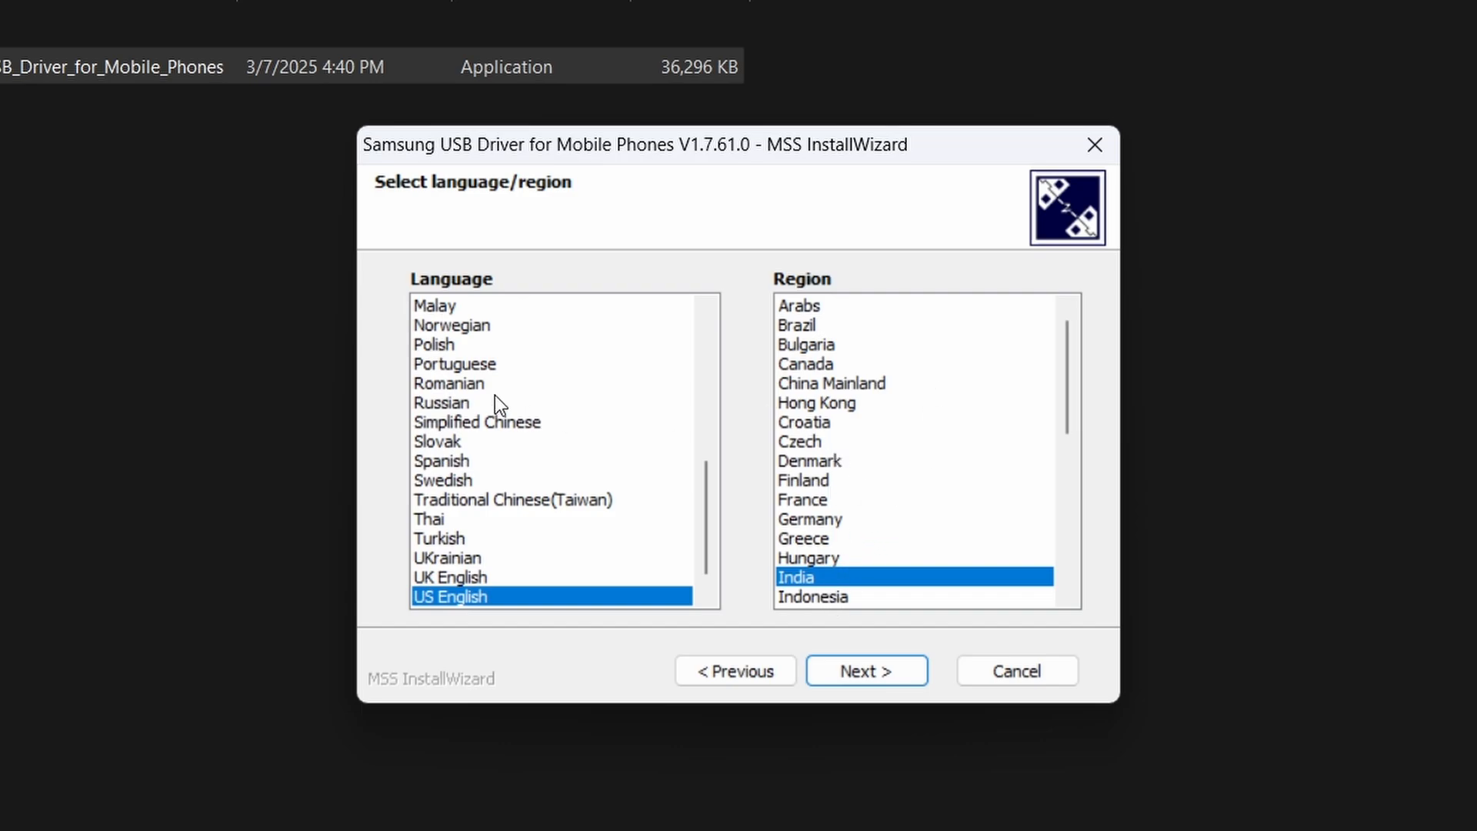
scroll(496, 395, "down", 1)
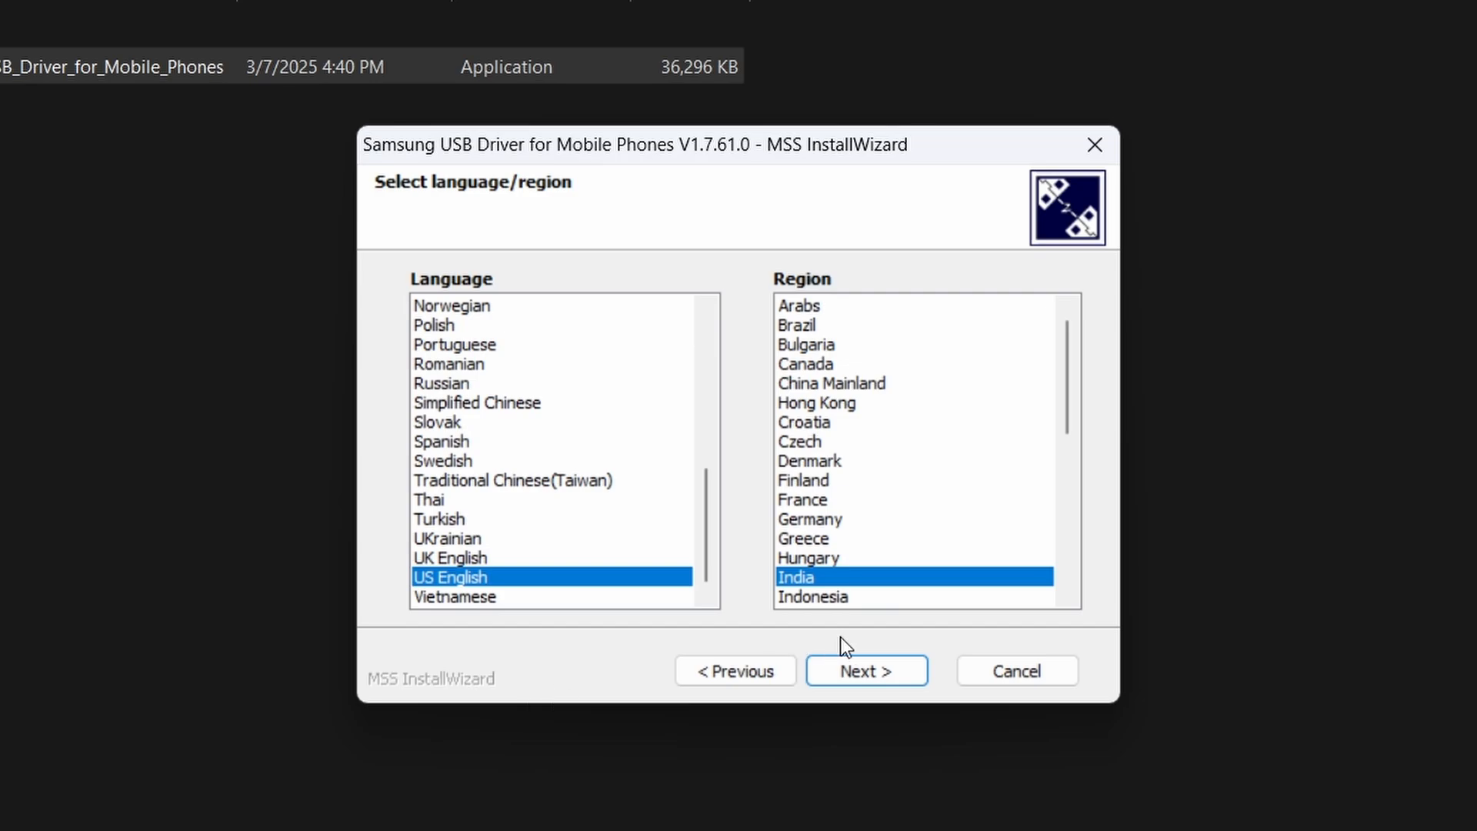
left_click(842, 674)
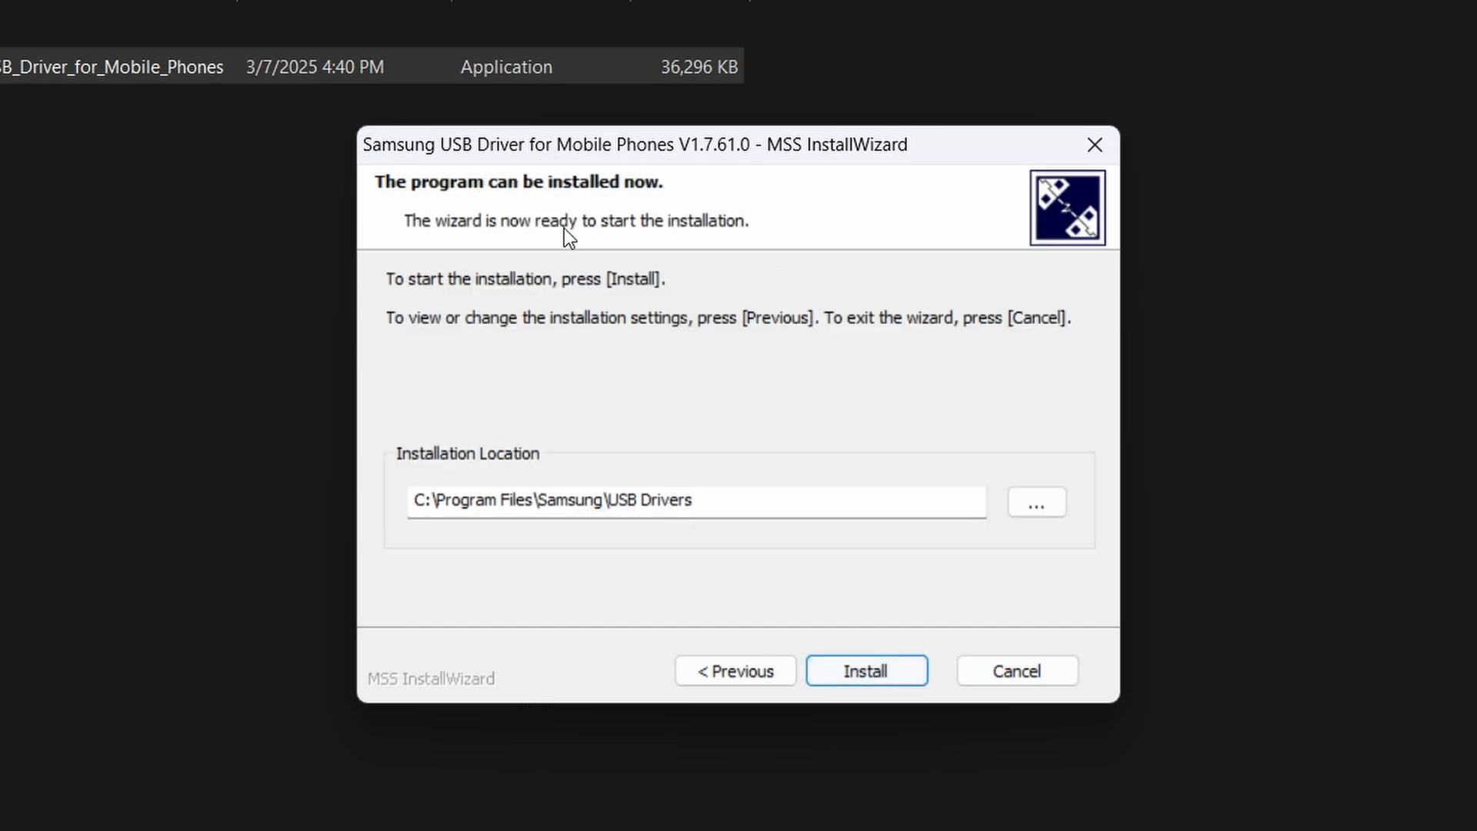
Install the Samsung USB driver in C:\Program Files\Samsung\USB Drivers and finish the wizard.
left_click(847, 676)
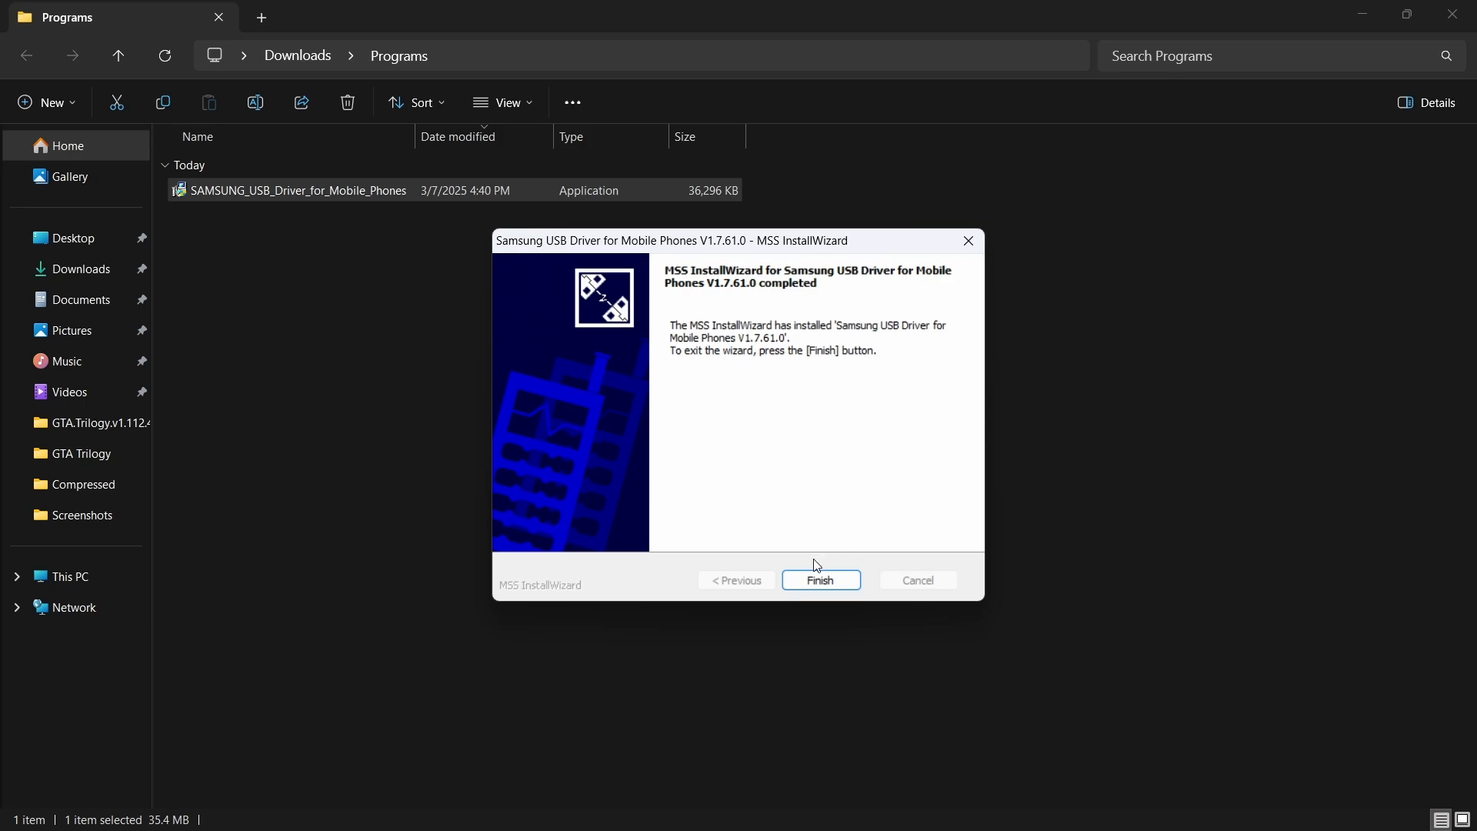
left_click(815, 582)
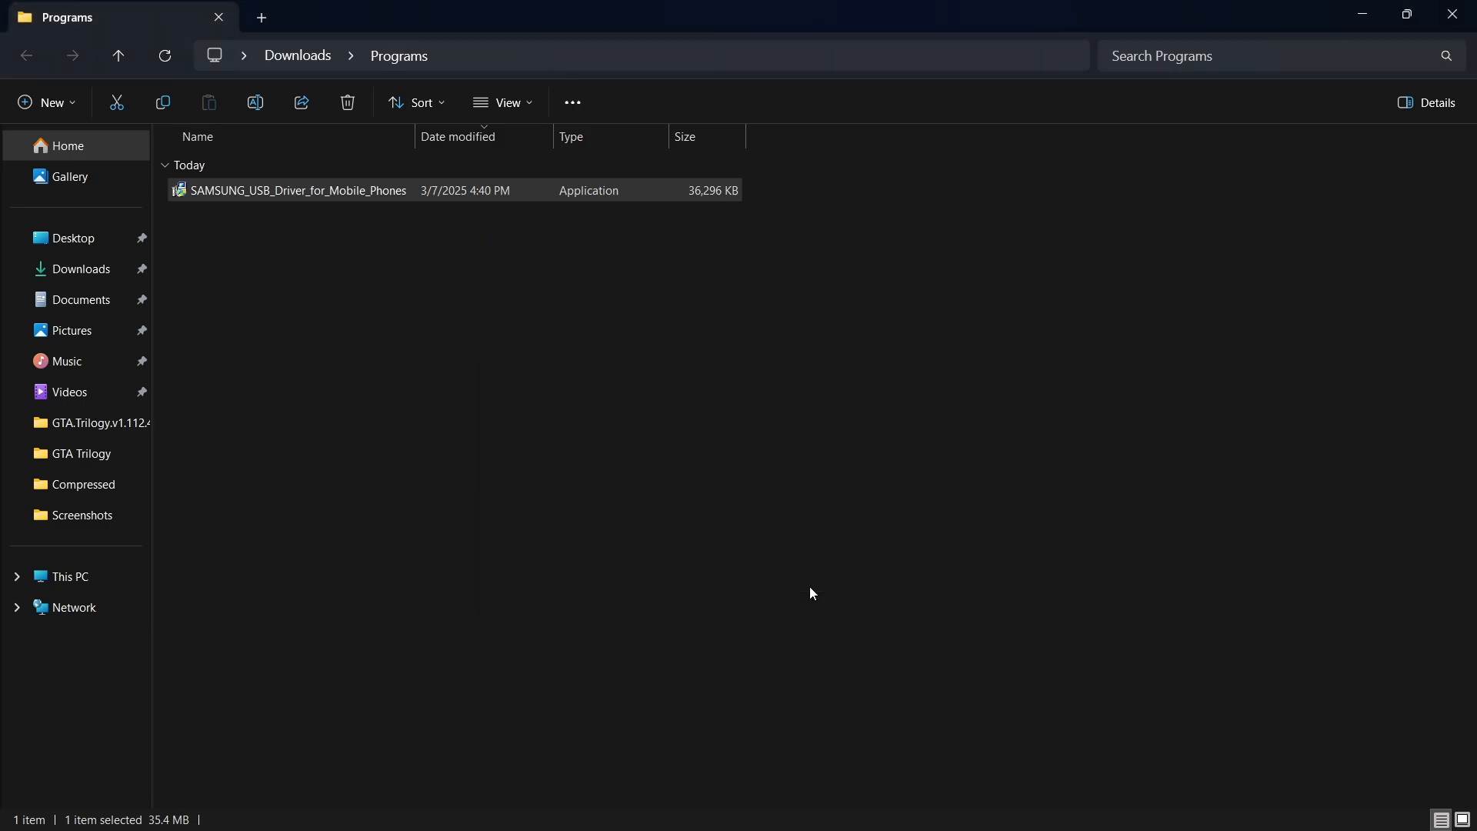
left_click(959, 405)
Search Windows for "control" and open Control Panel.
key("super")
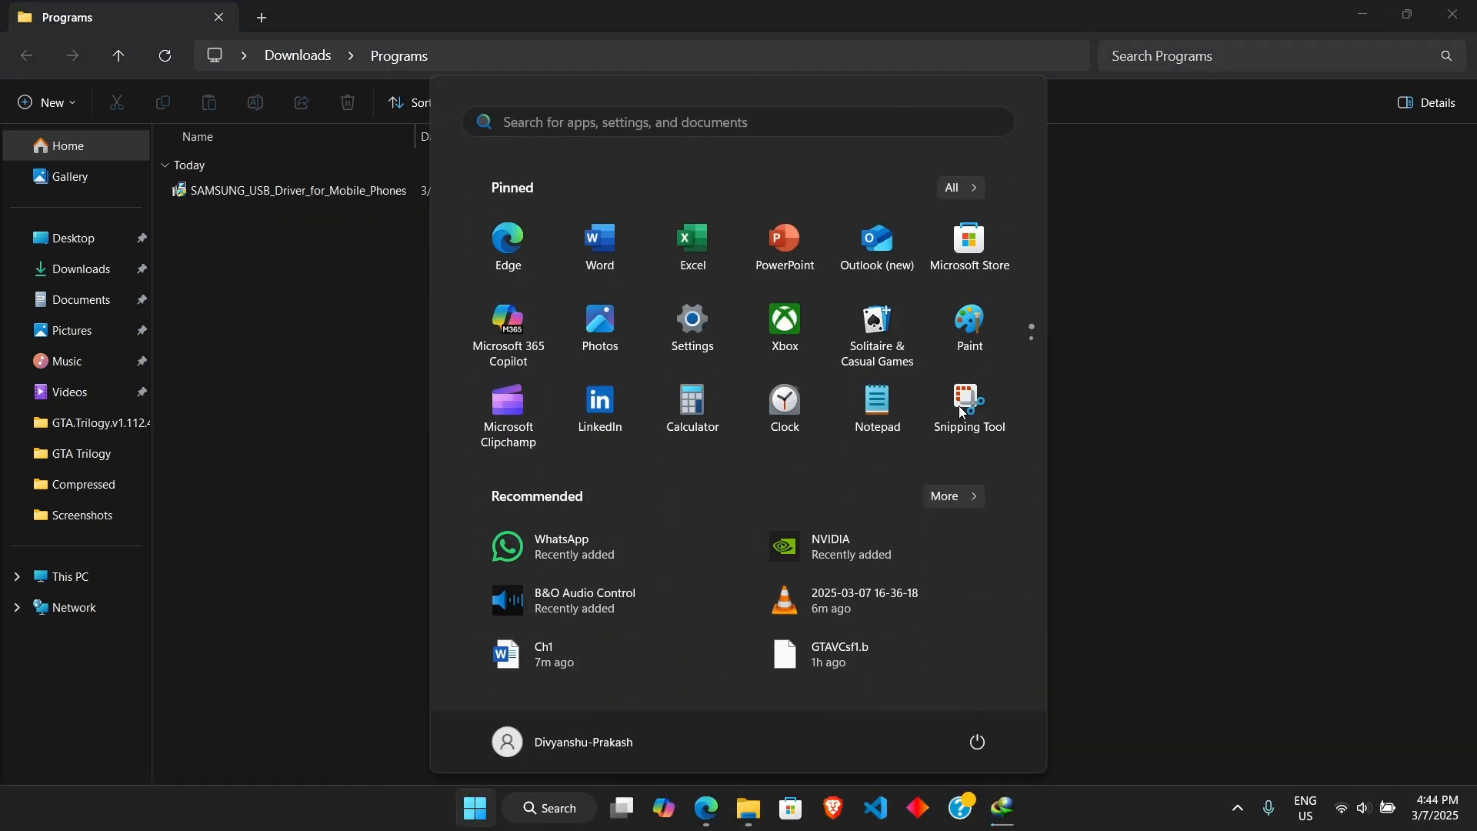
type("cont")
key("BackSpace")
key("BackSpace")
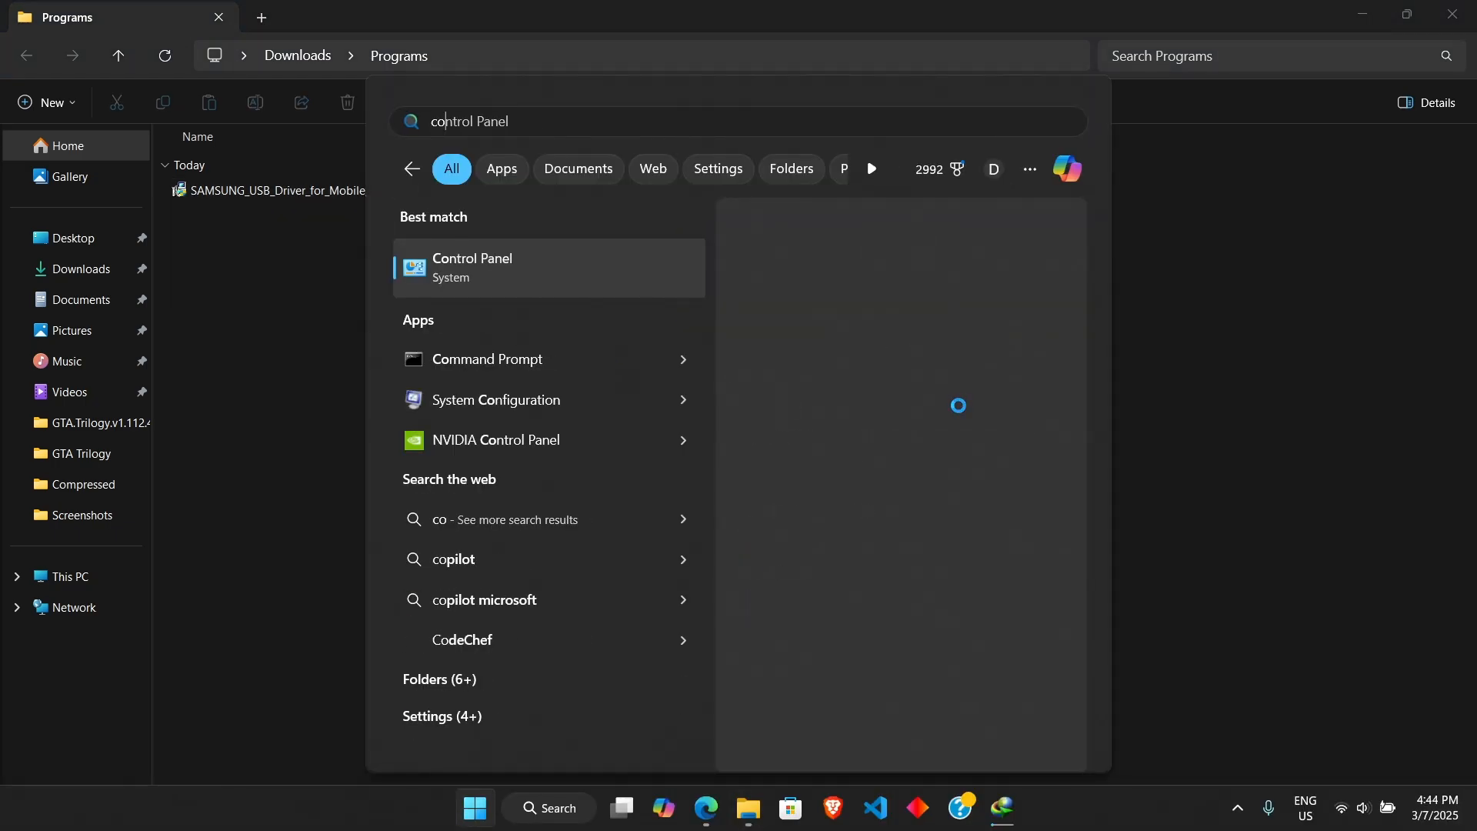
type("ntrol")
key("Return")
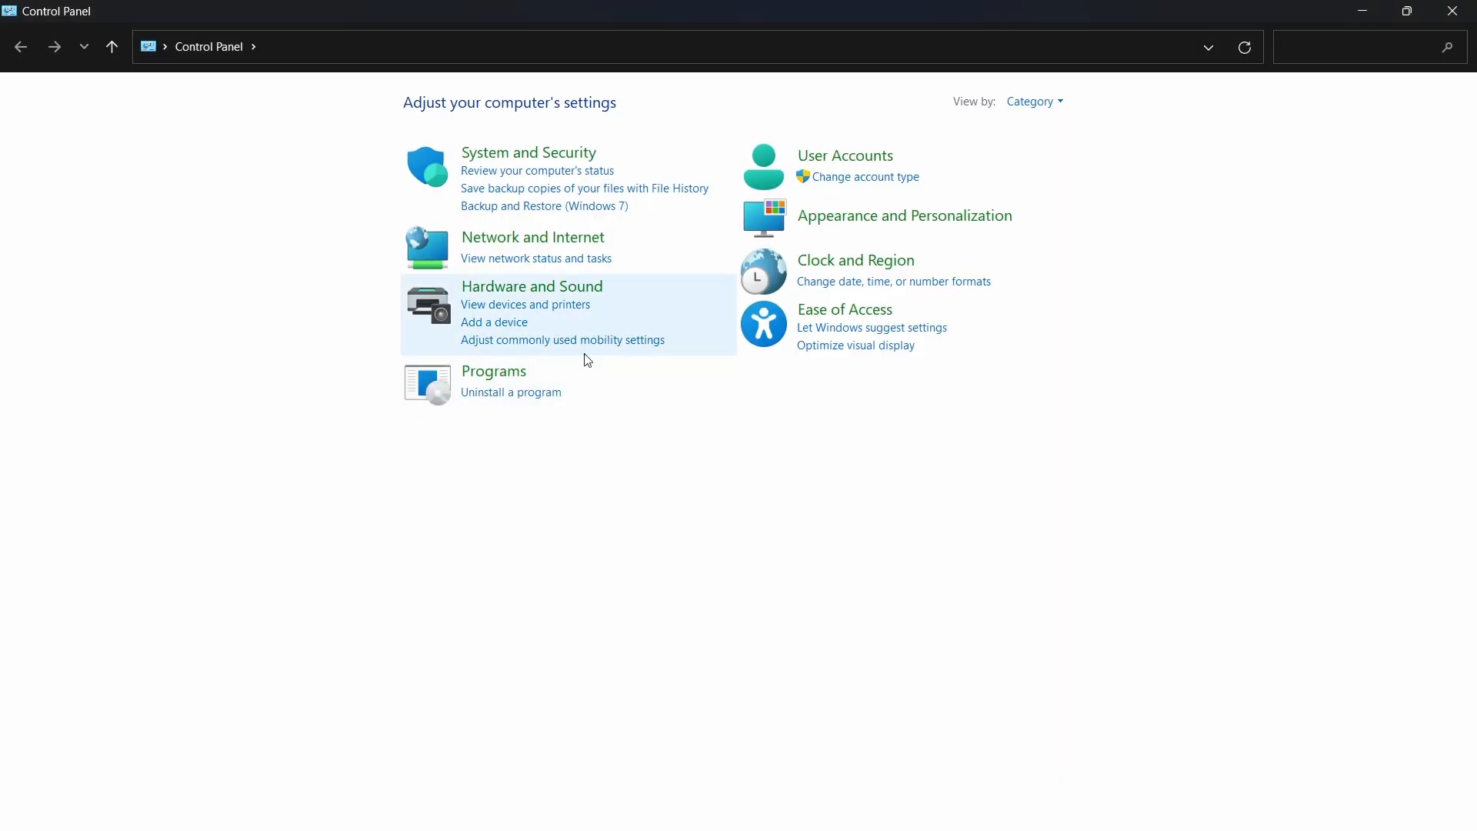
Check the installed programs list for the Samsung USB Driver for Mobile Phones entry, and close Control Panel.
left_click(490, 383)
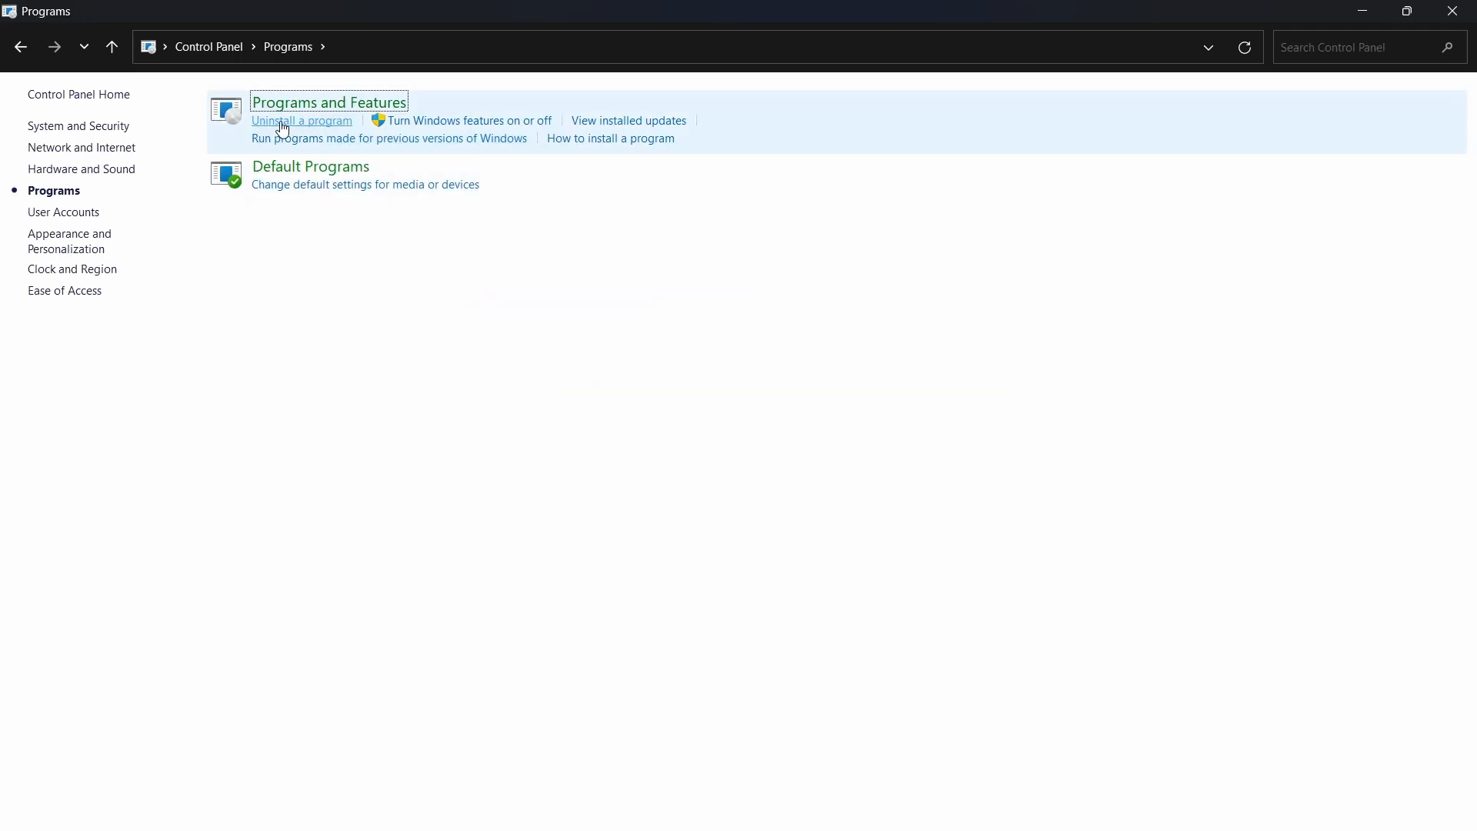
left_click(267, 129)
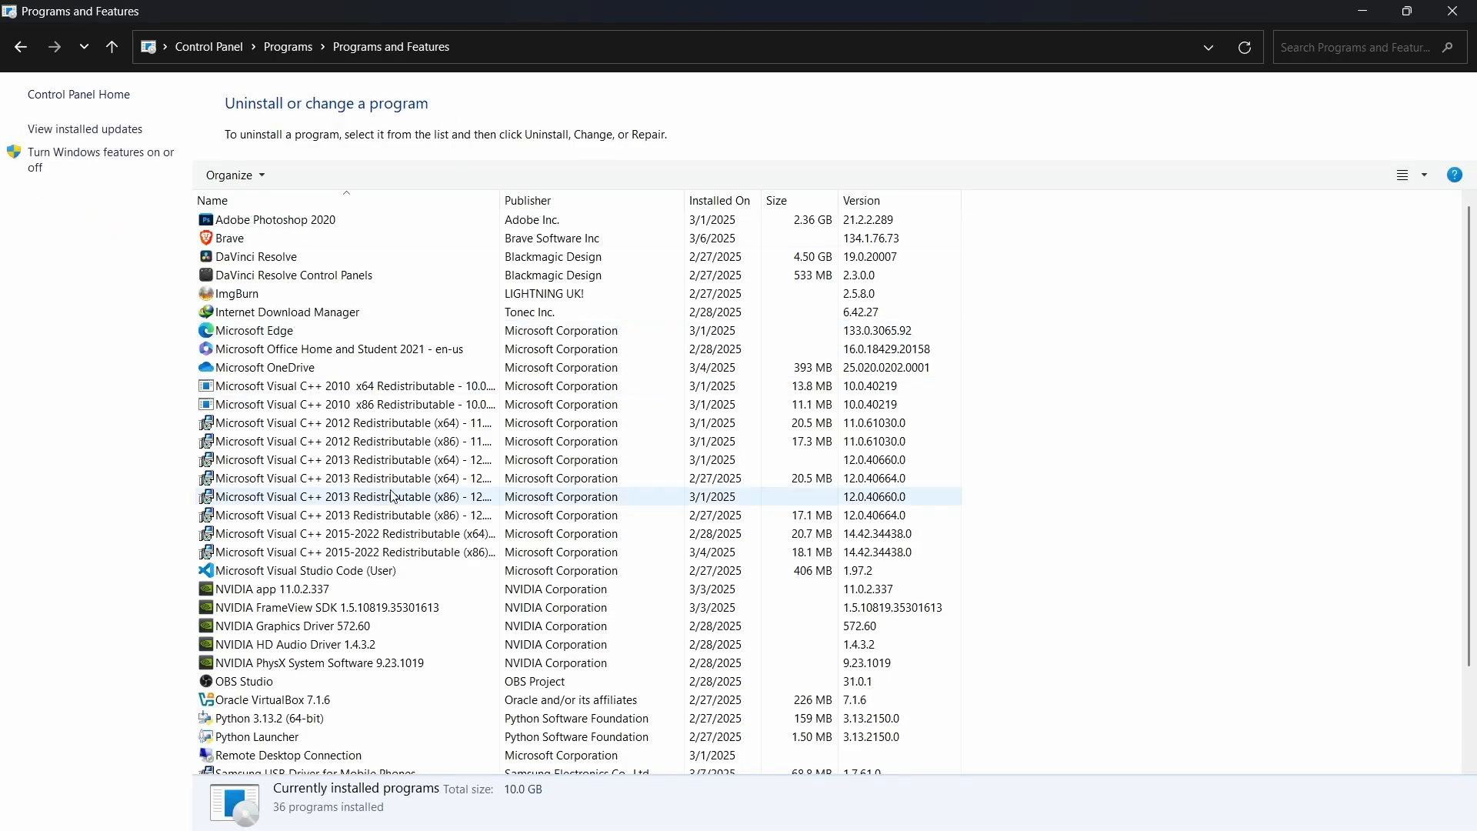
scroll(391, 496, "down", 2)
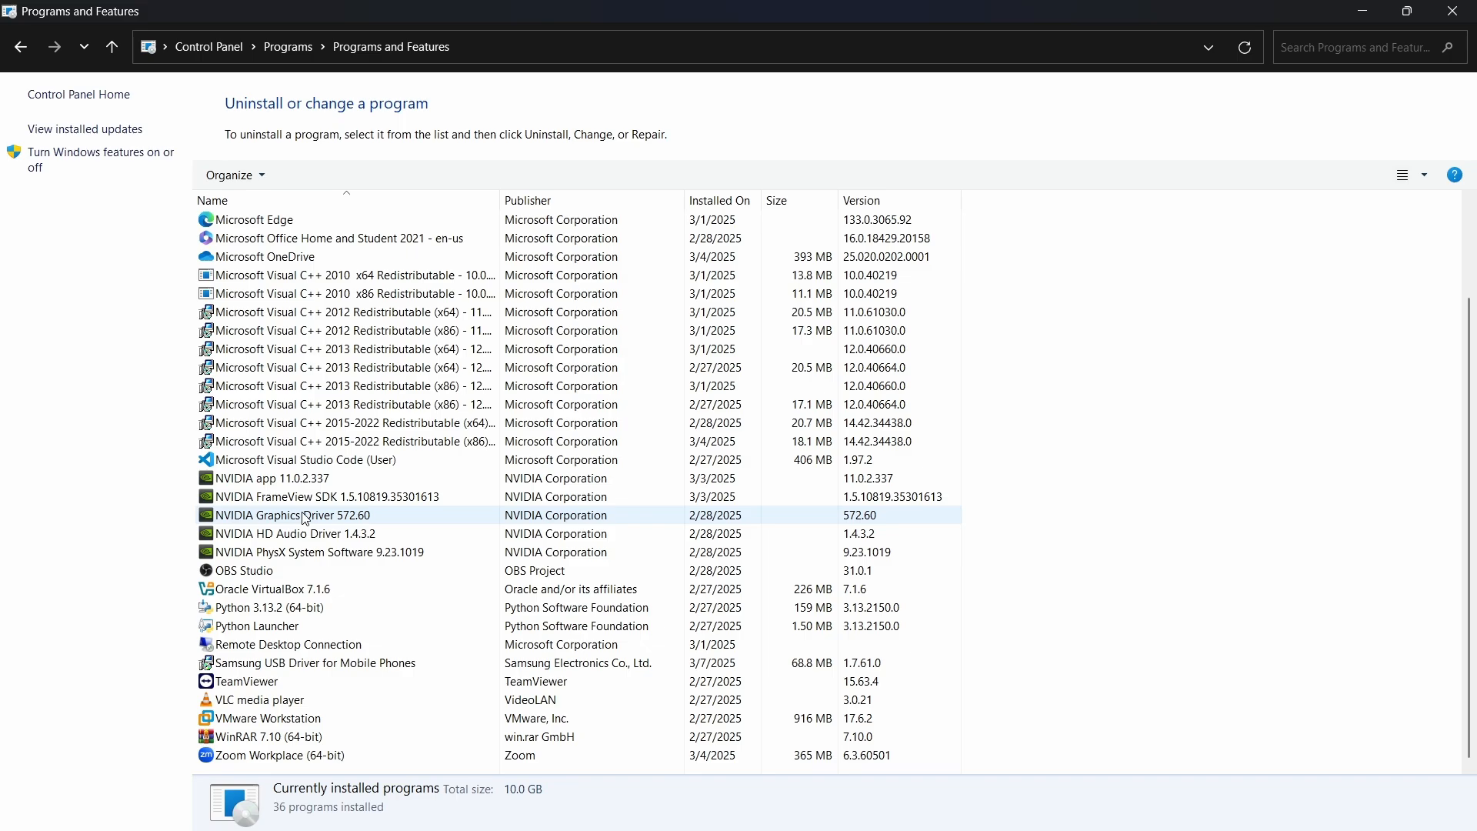
left_click(269, 670)
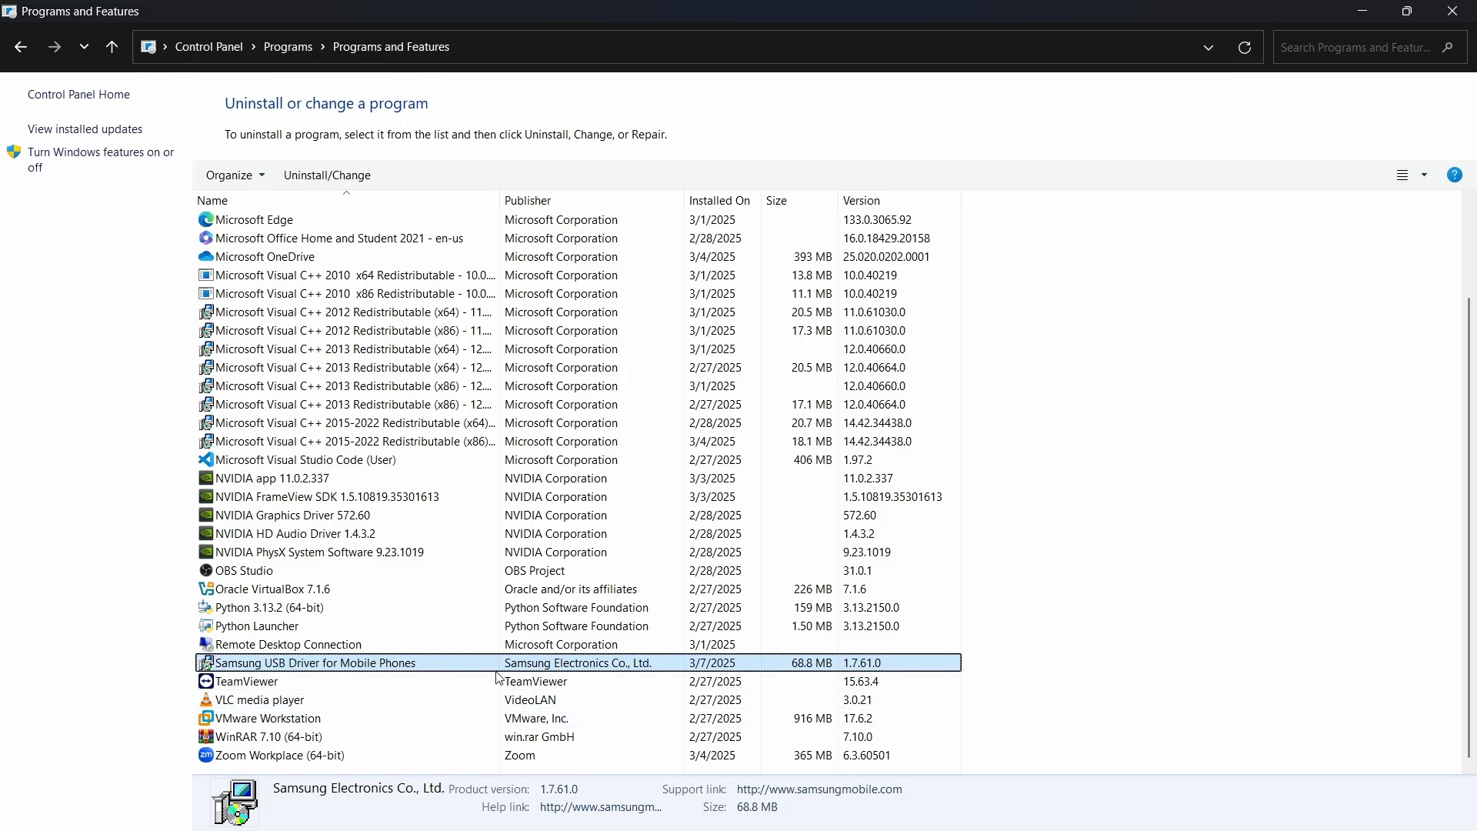
left_click(1453, 11)
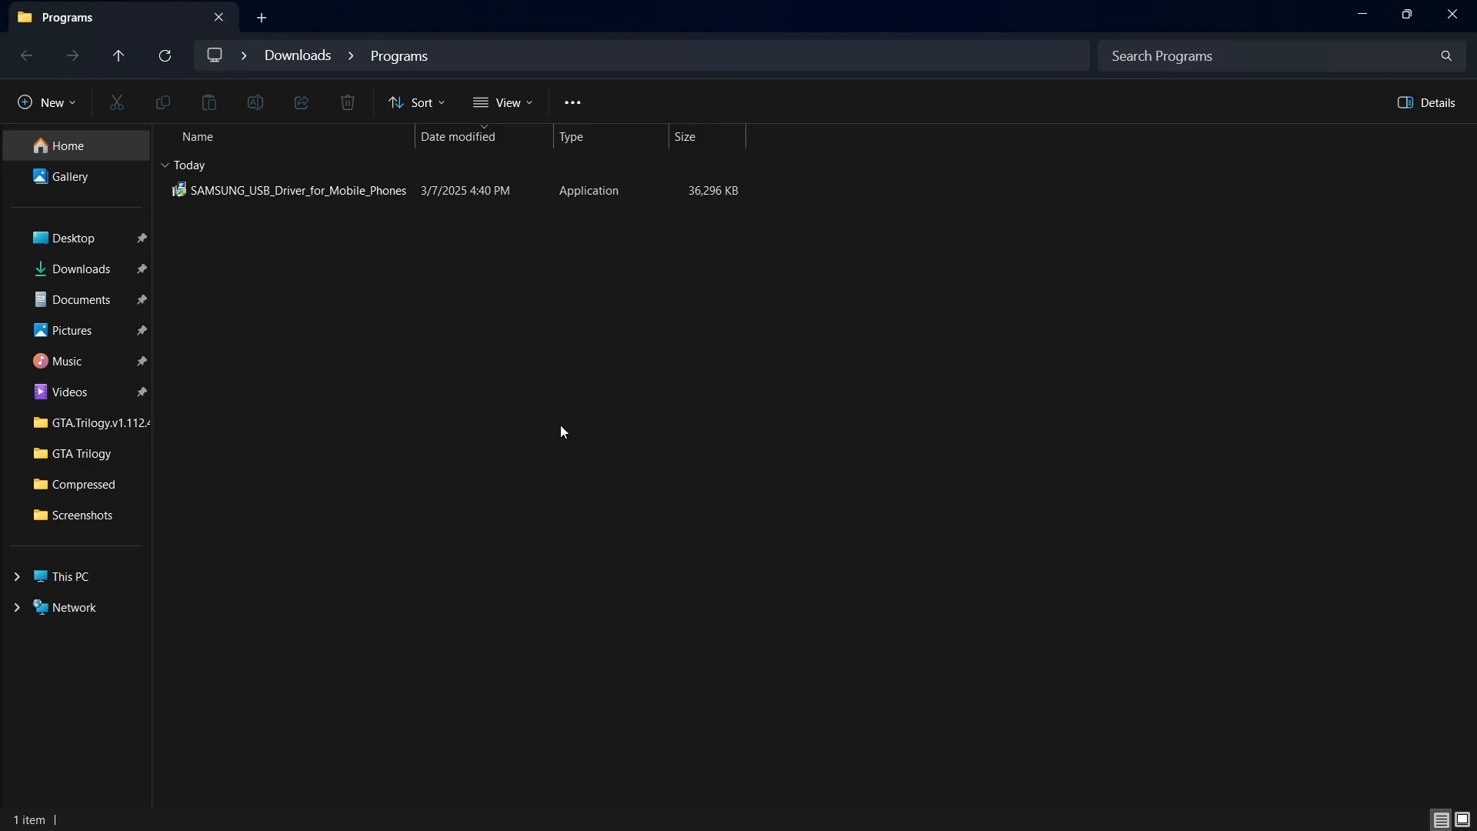
Permanently delete the SAMSUNG_USB_Driver_for_Mobile_Phones installer from the Programs folder.
key("Down")
key("shift+Delete")
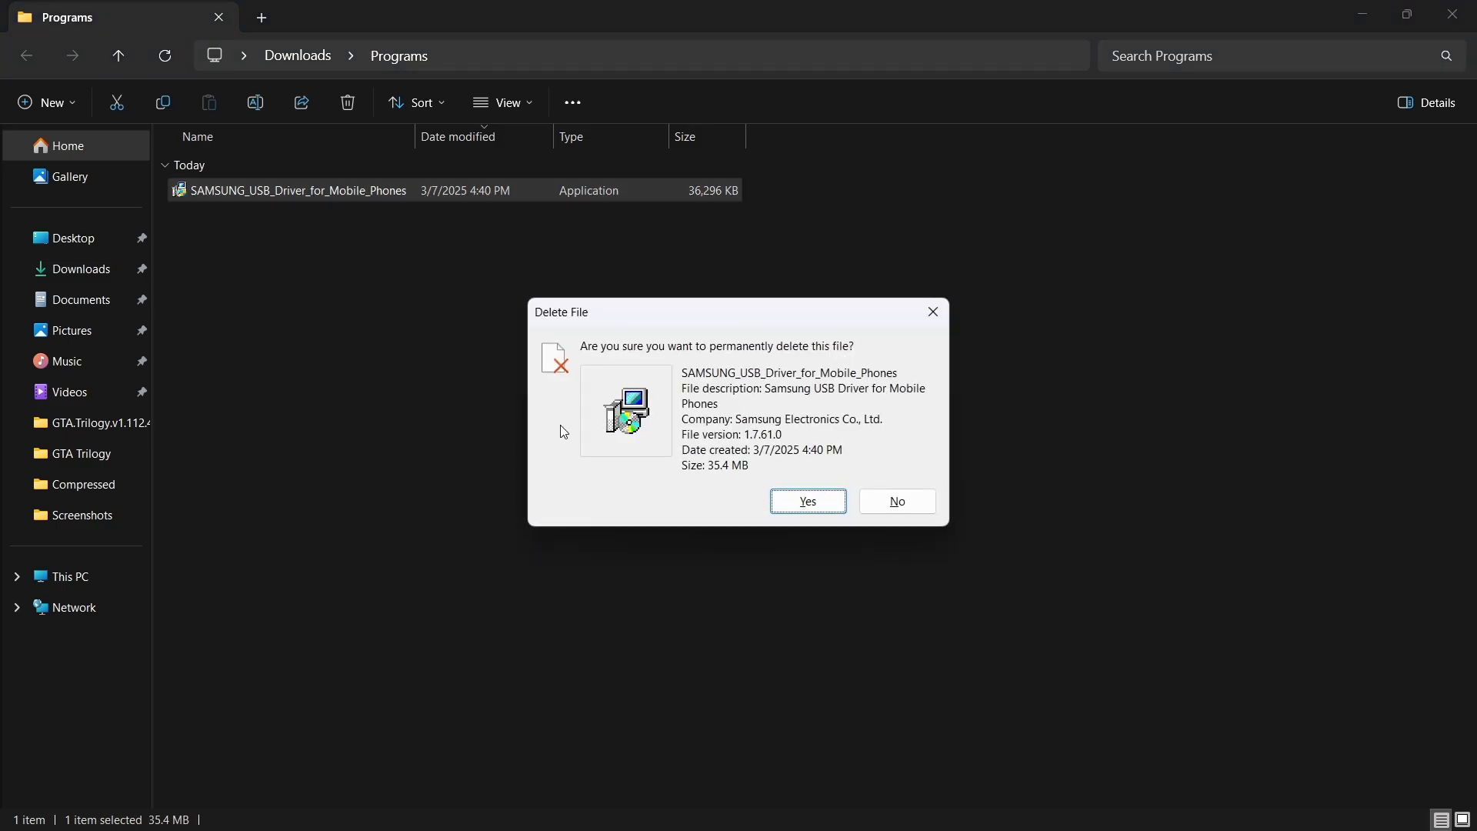
key("Return")
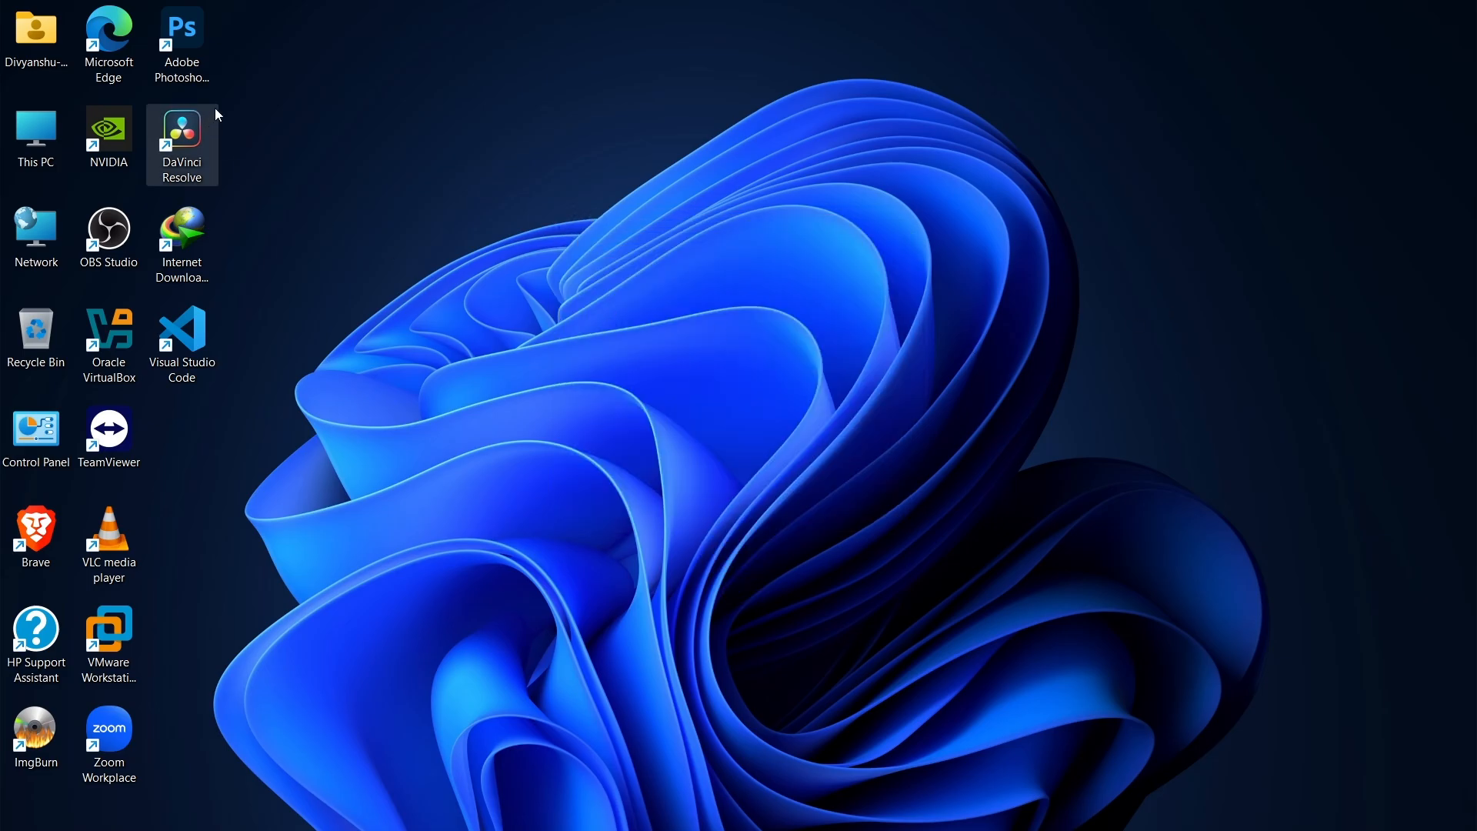
Switch to Microsoft Edge, open Google, and search for "download odin software".
double_click(109, 61)
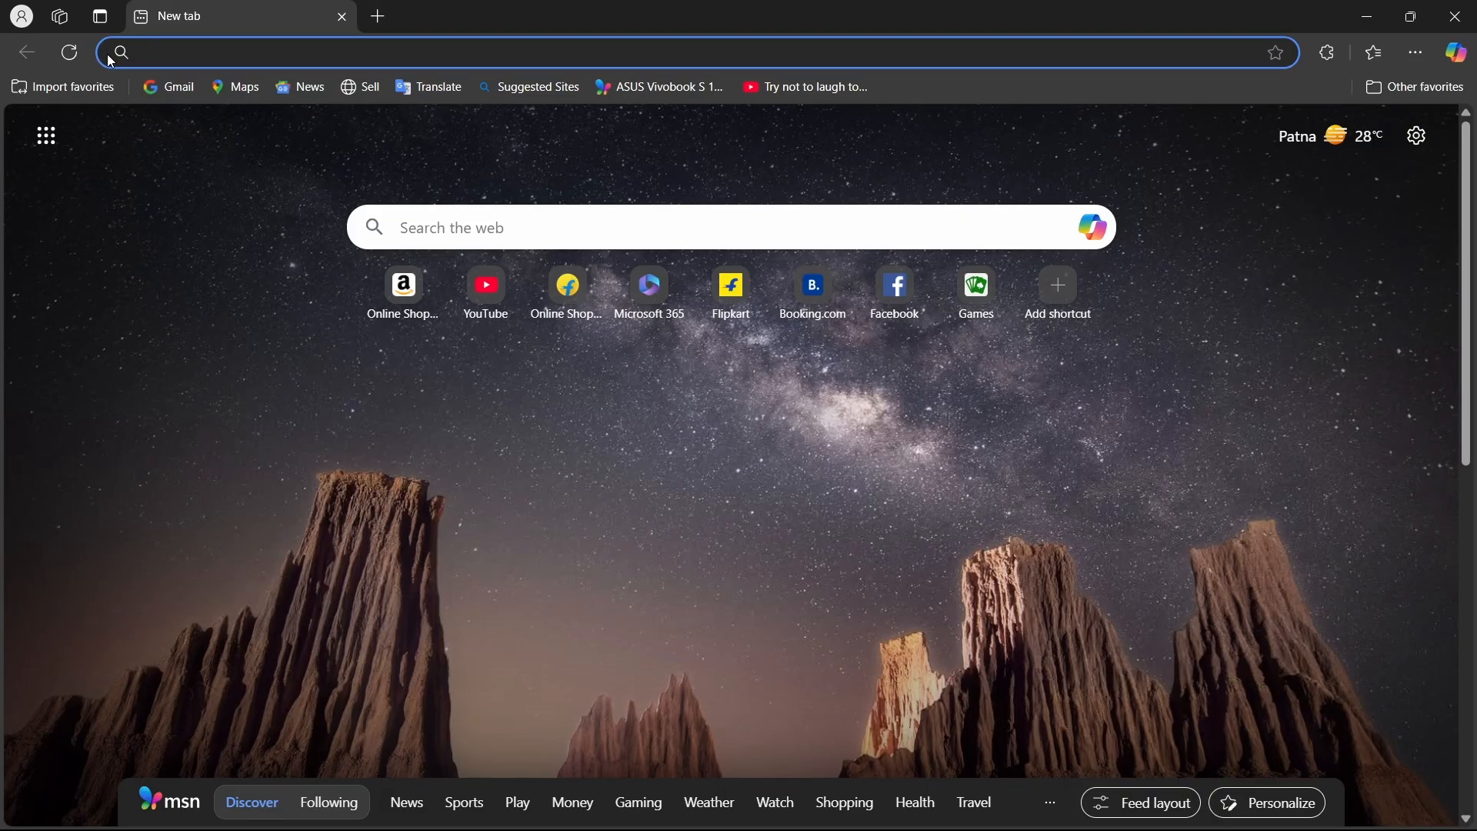
type("goo")
key("Return")
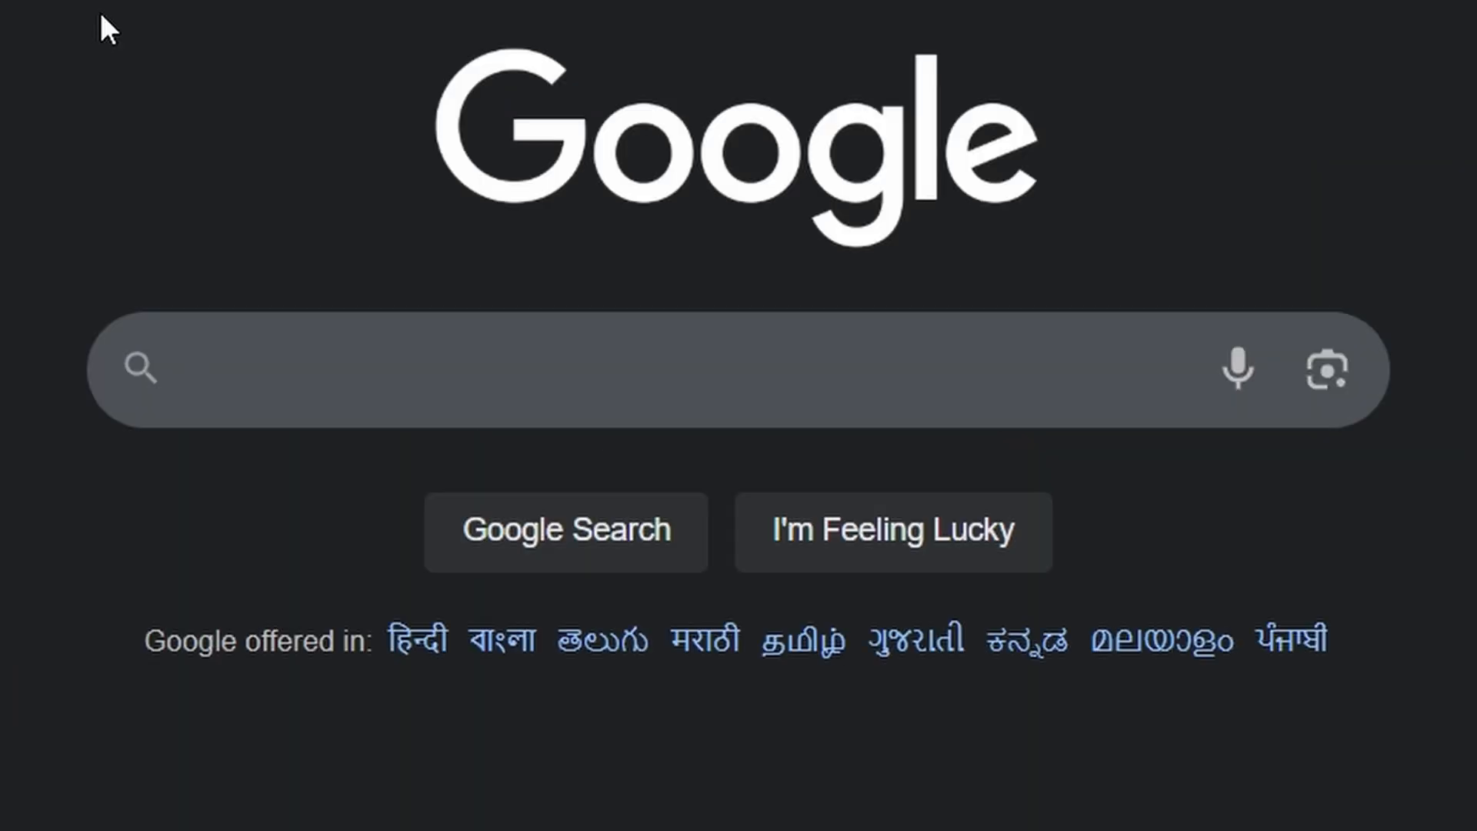
type("download o")
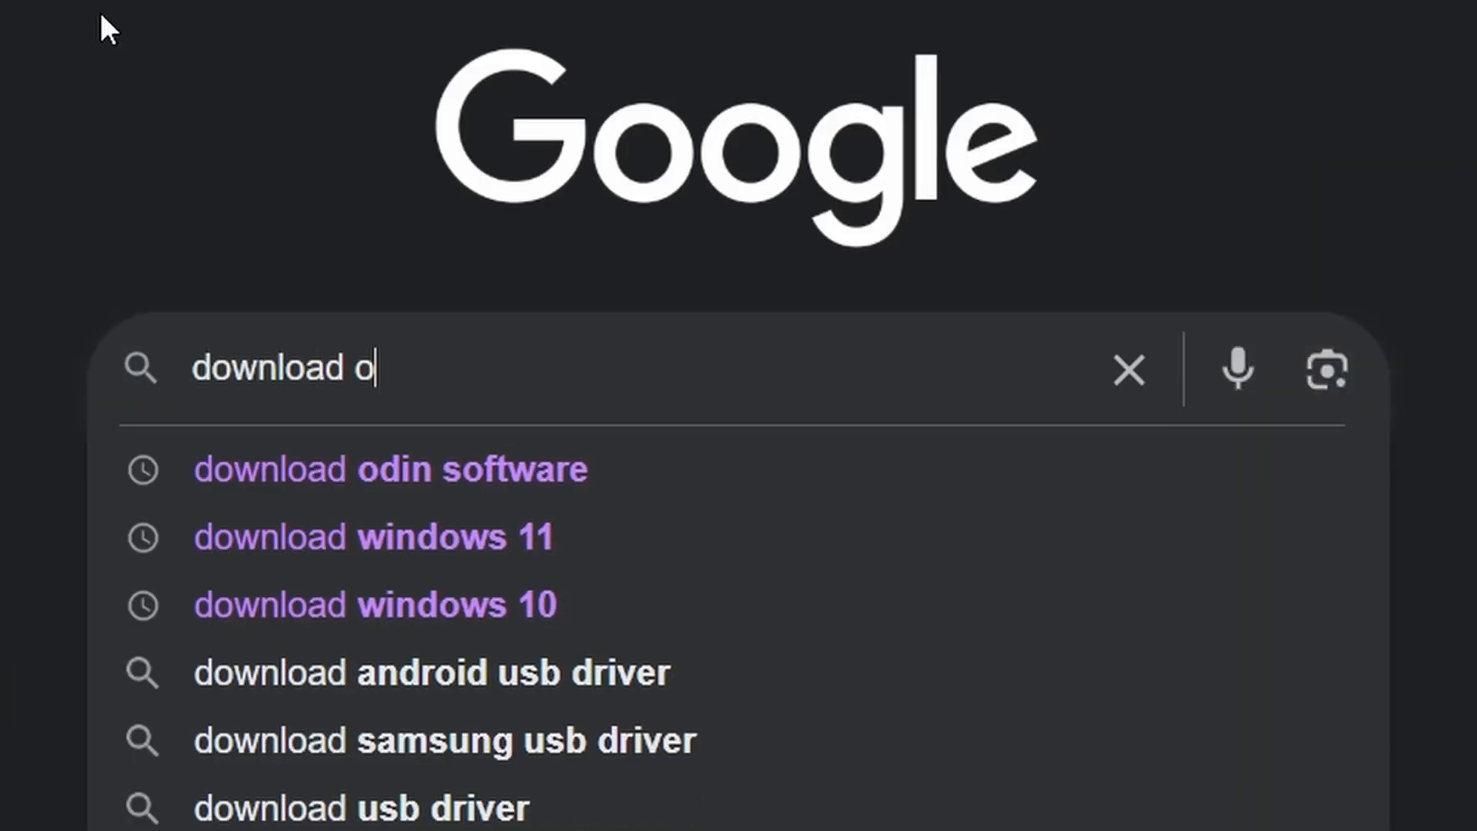
type("din software")
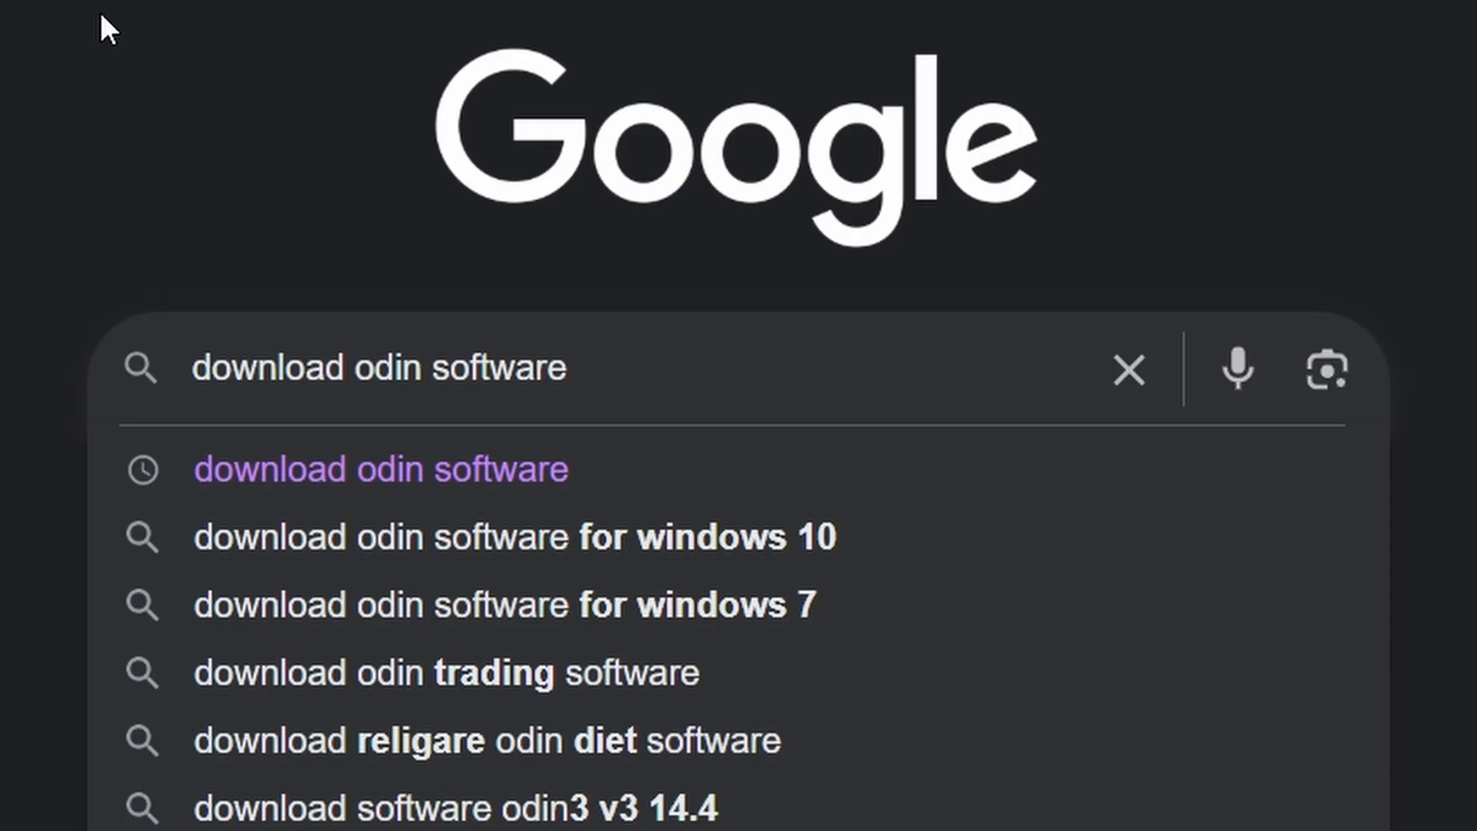
key("Return")
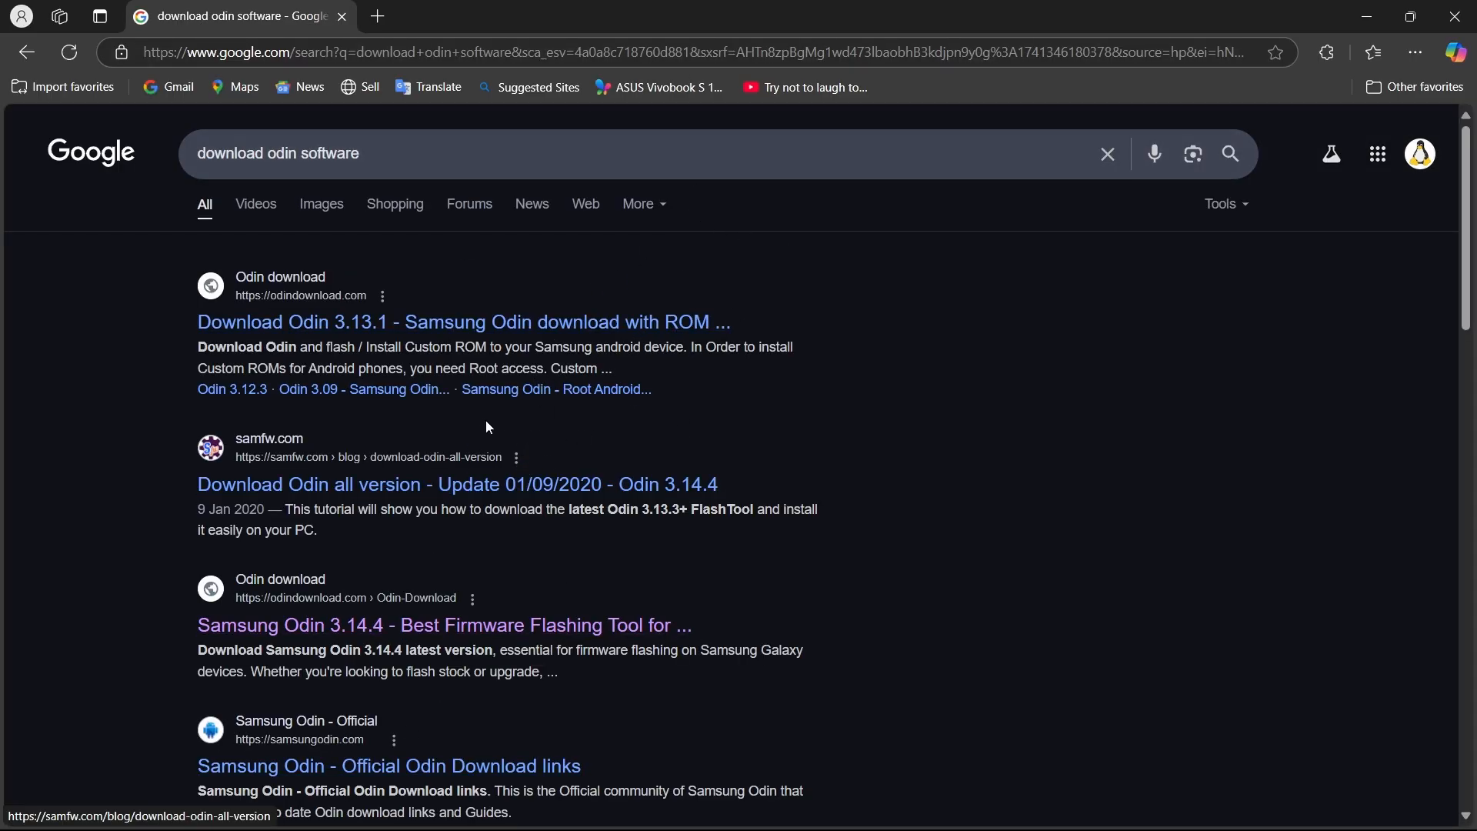
Open the odindownload.com search result and follow its Odin 3.13.1 link to the download page.
left_click(424, 330)
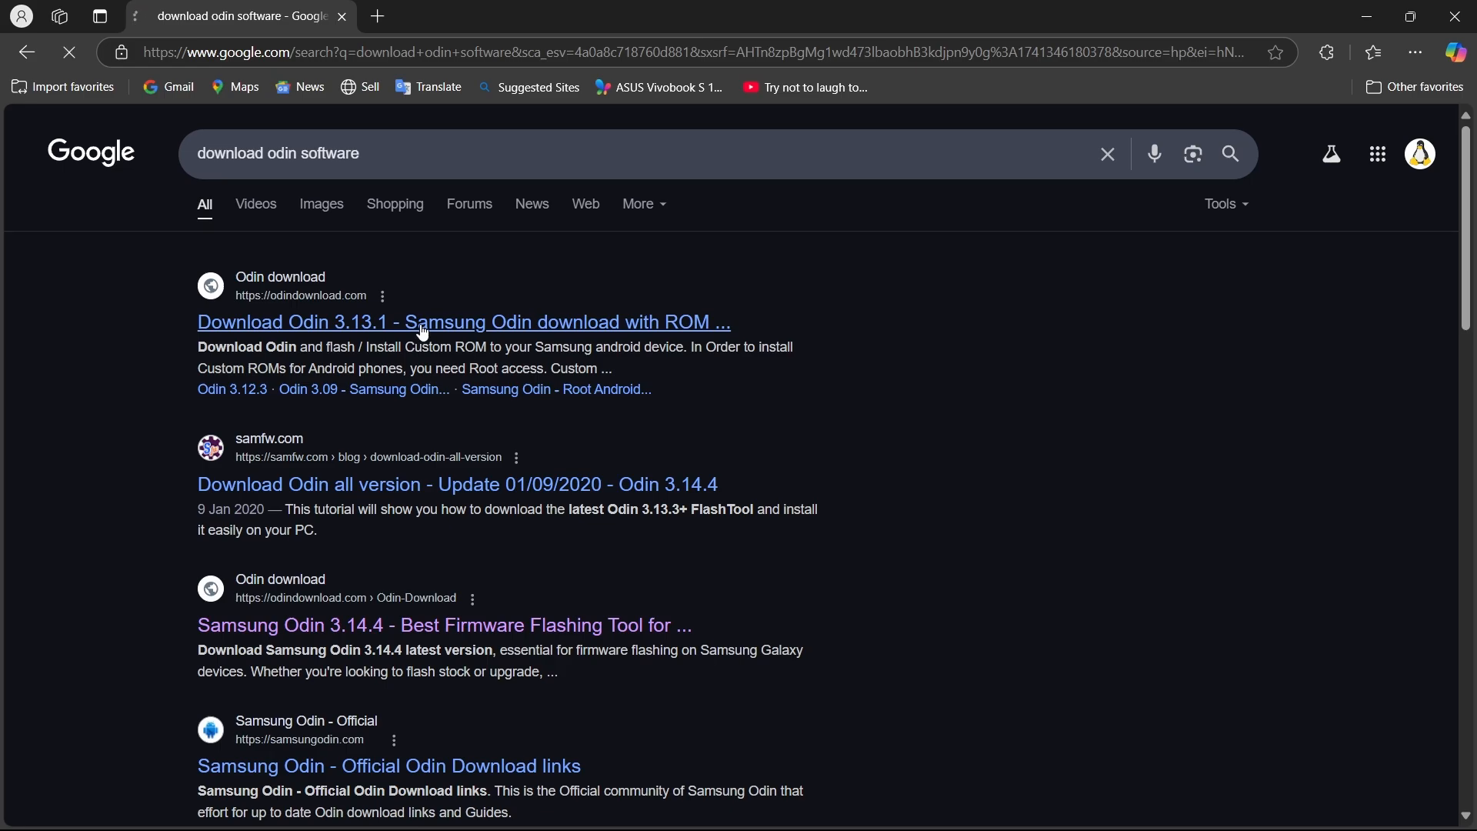
scroll(493, 554, "down", 5)
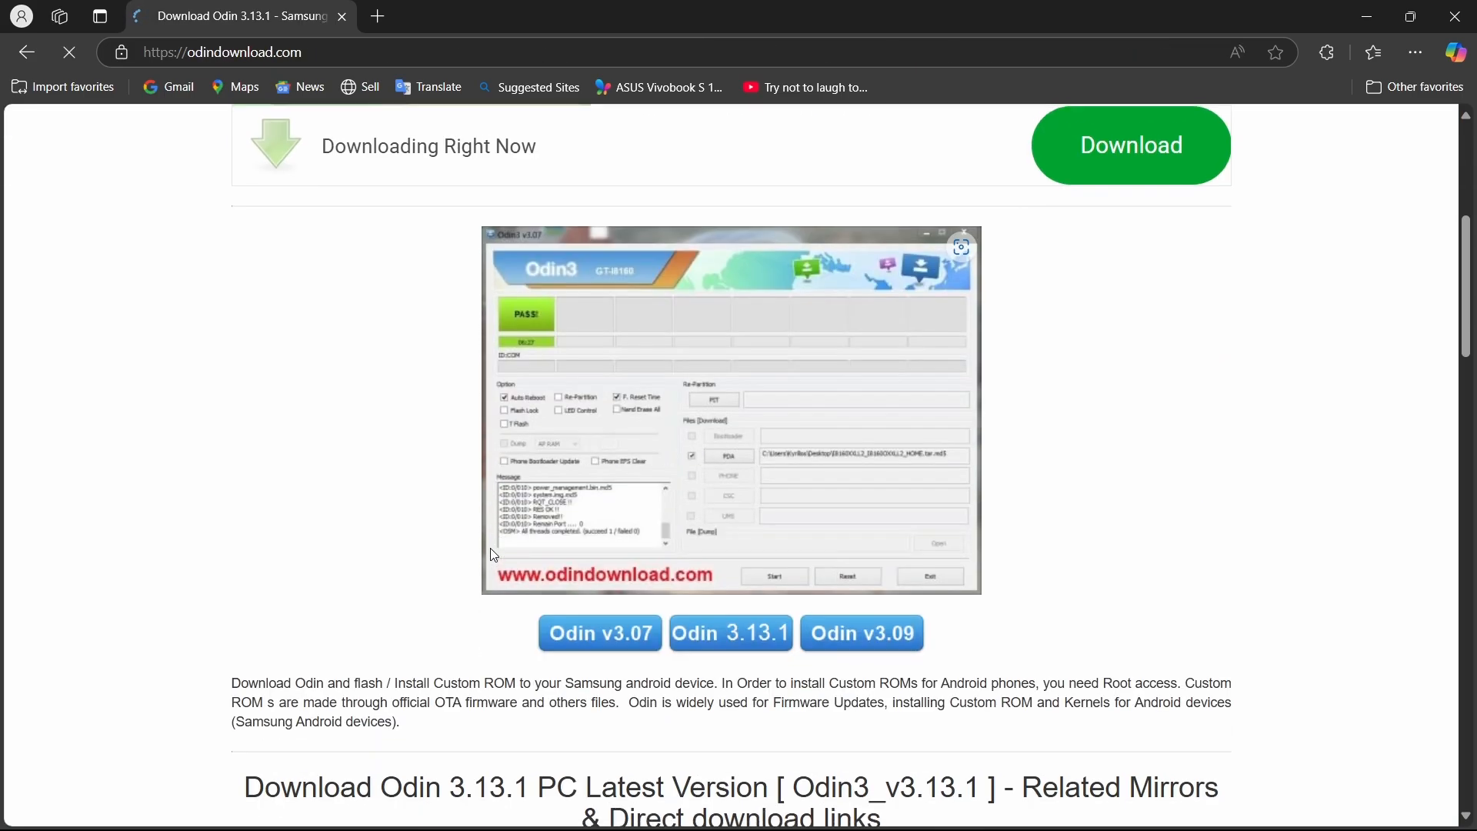
scroll(492, 551, "down", 2)
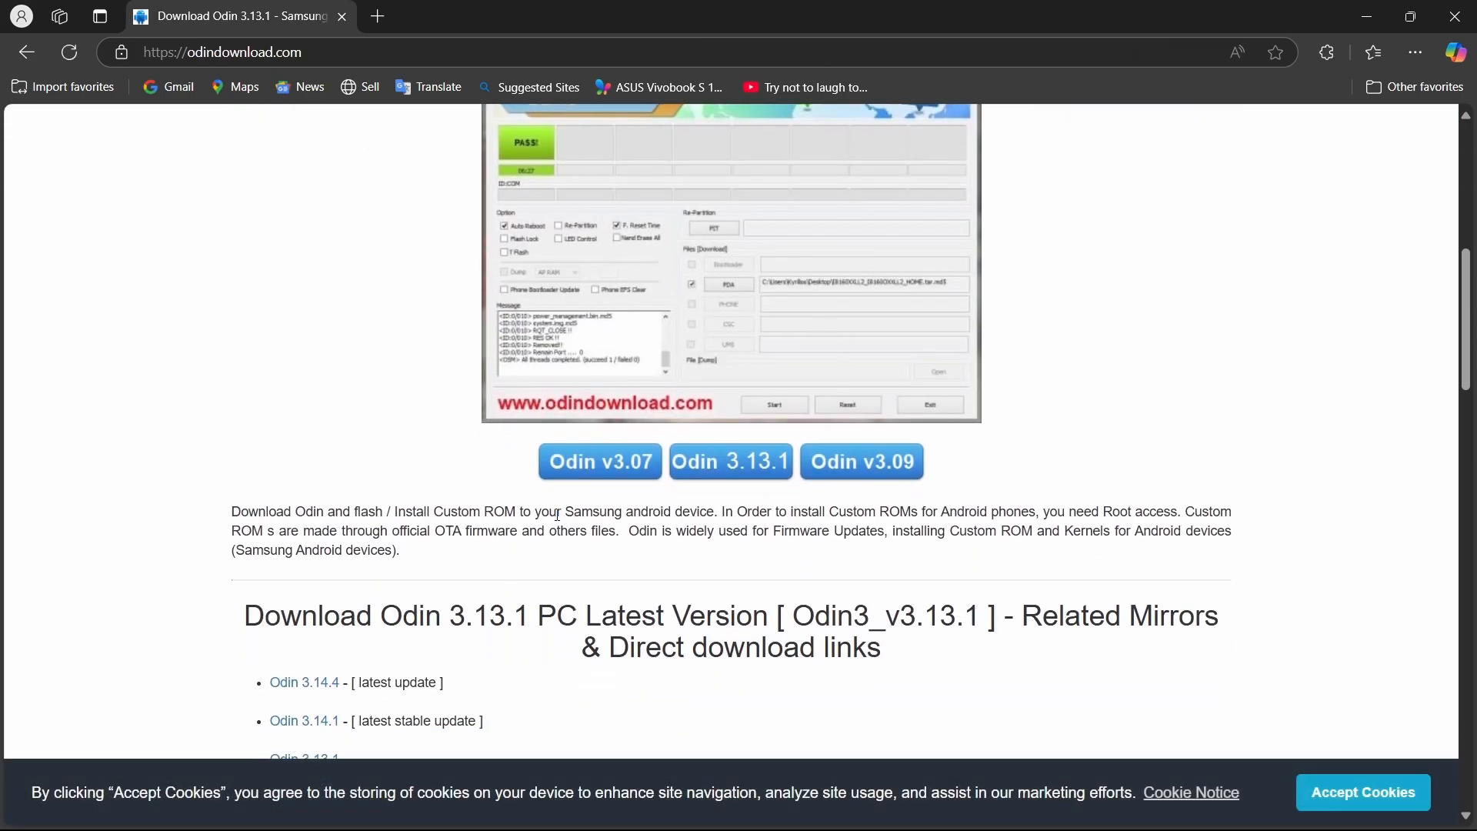
scroll(558, 515, "up", 1)
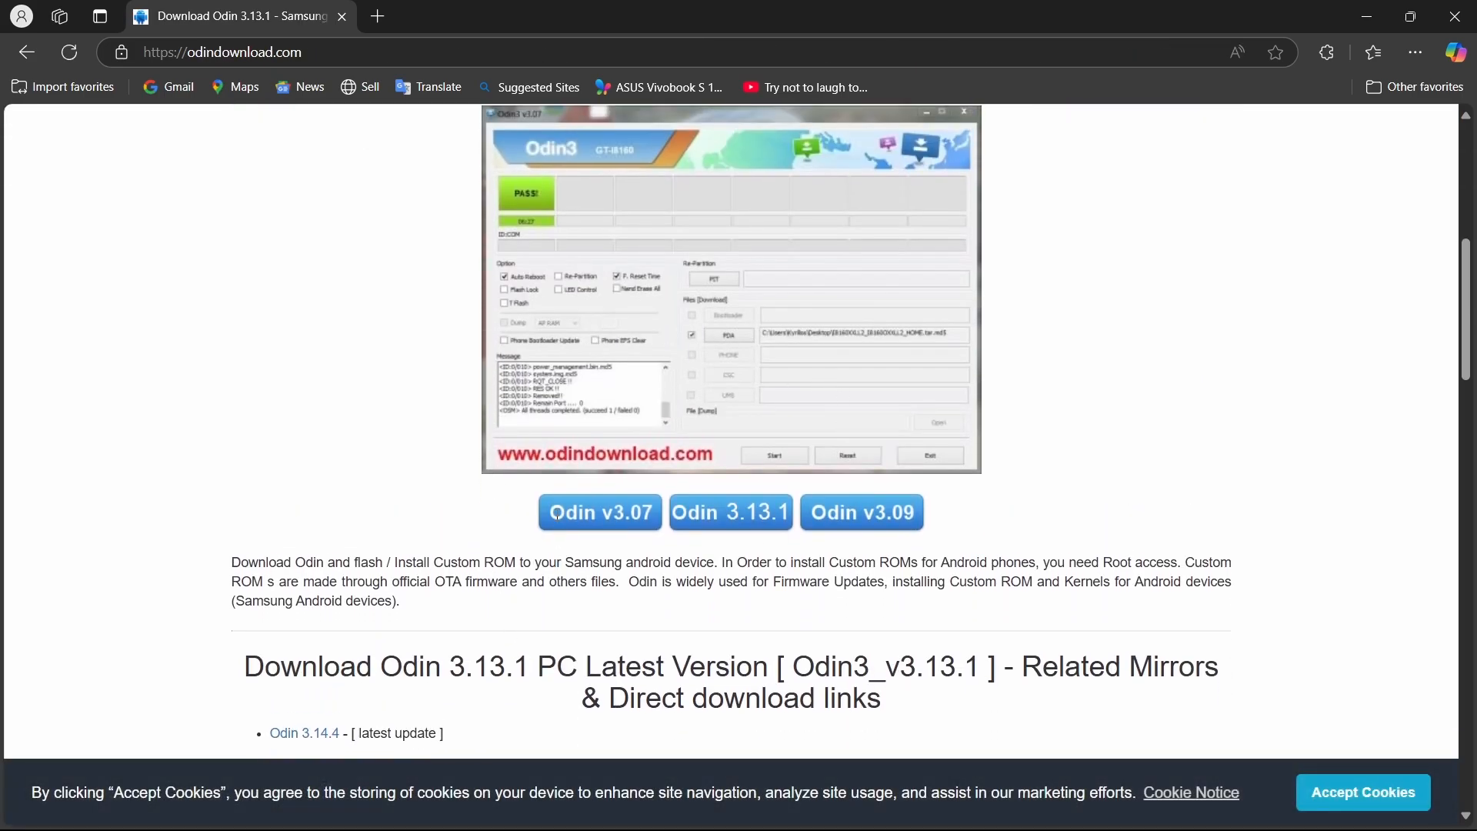
left_click(732, 521)
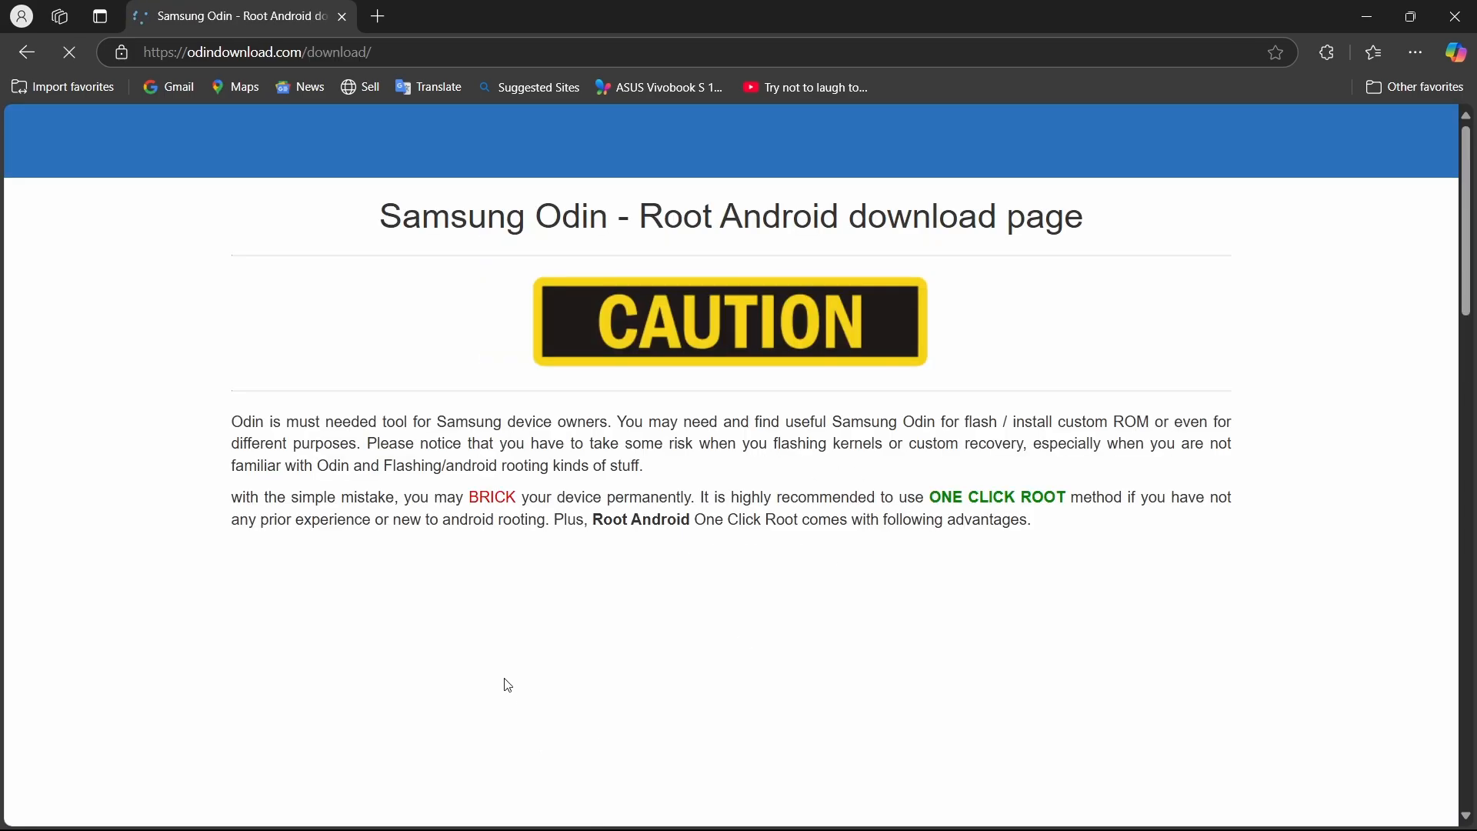
Download Odin3_v3.14.1.zip to Downloads\Compressed and open the folder containing it.
scroll(624, 604, "down", 5)
scroll(628, 605, "down", 6)
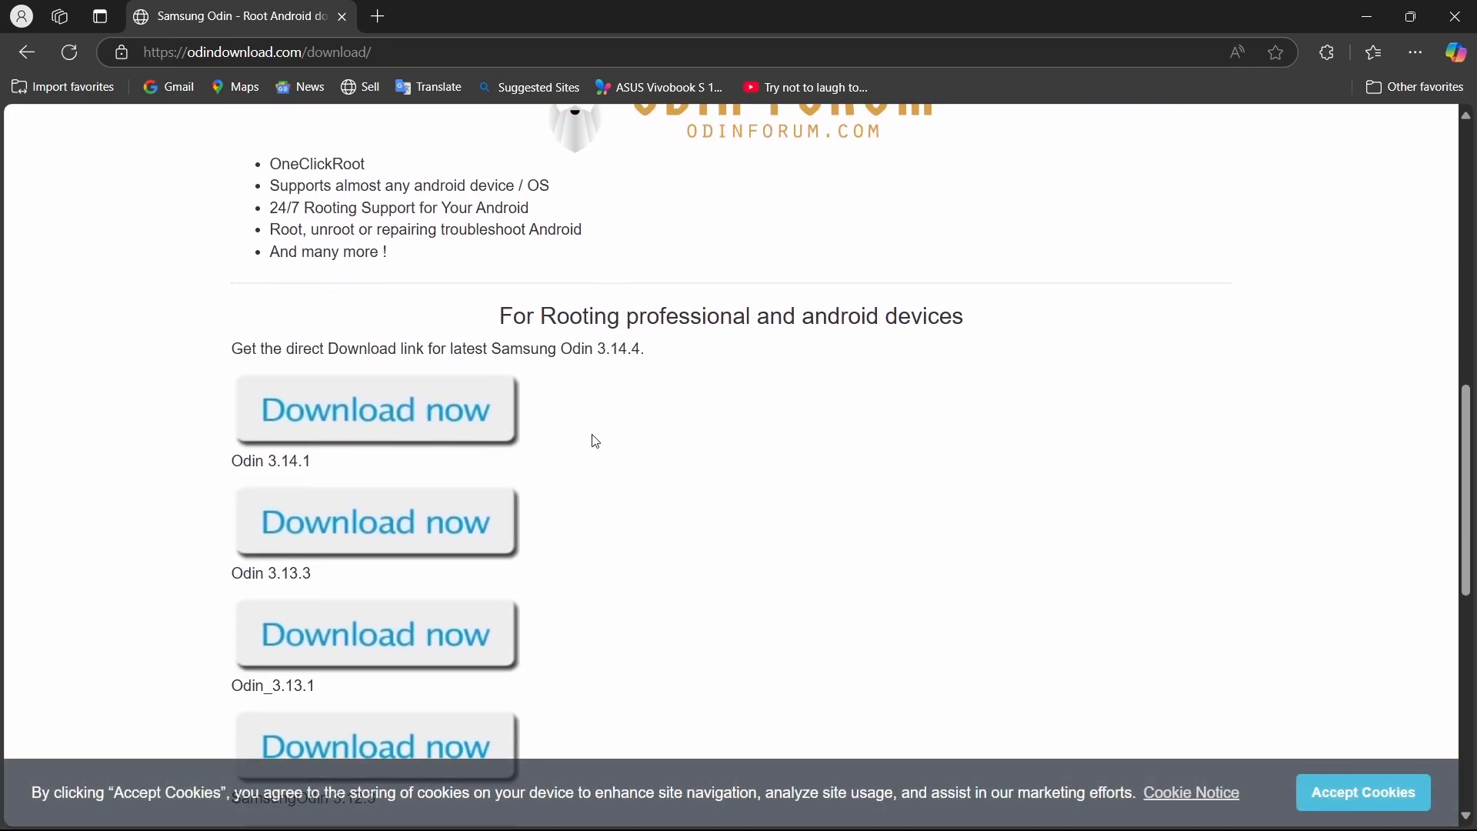
scroll(492, 662, "down", 4)
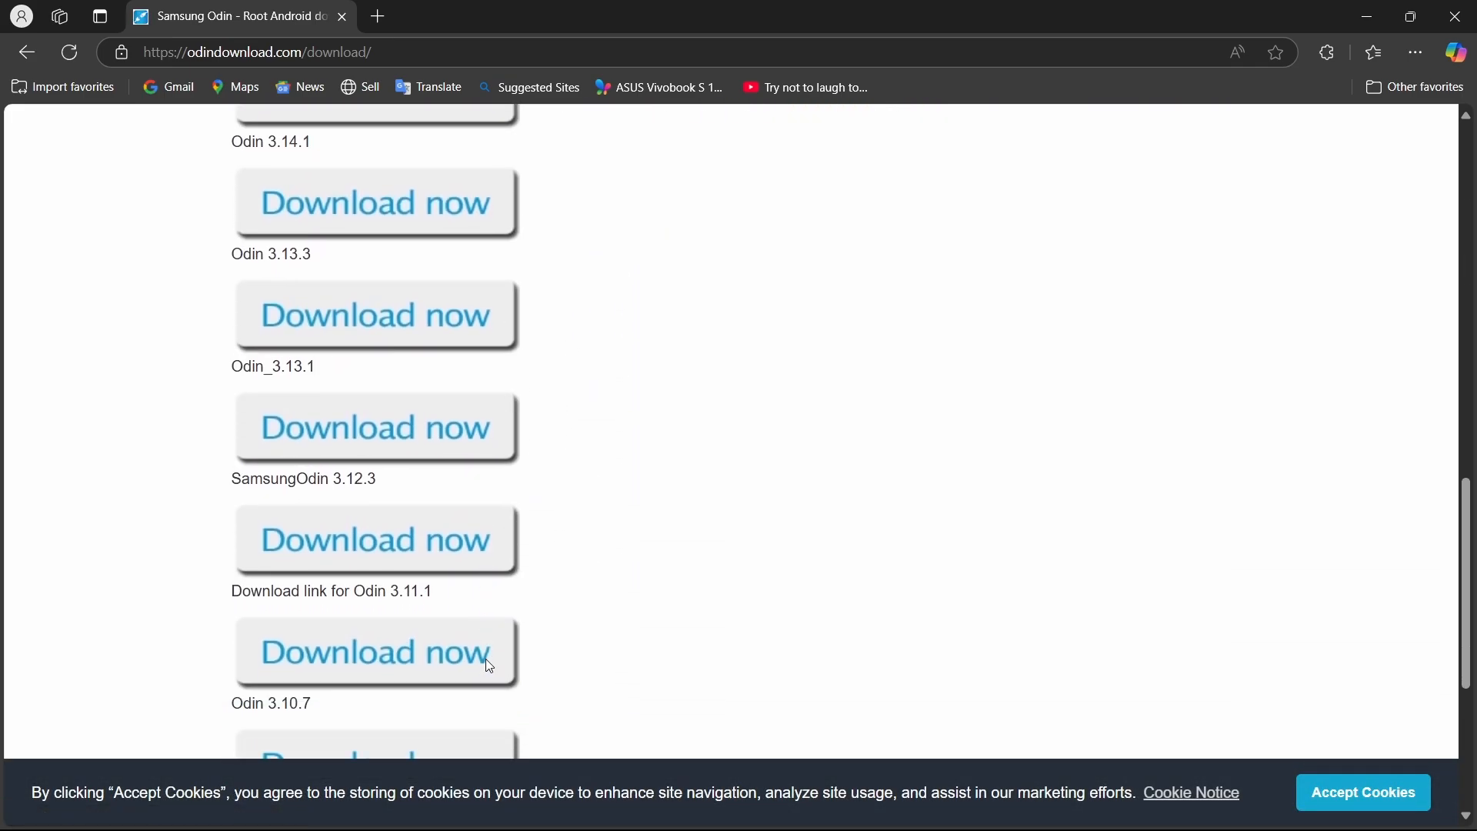
scroll(488, 660, "up", 4)
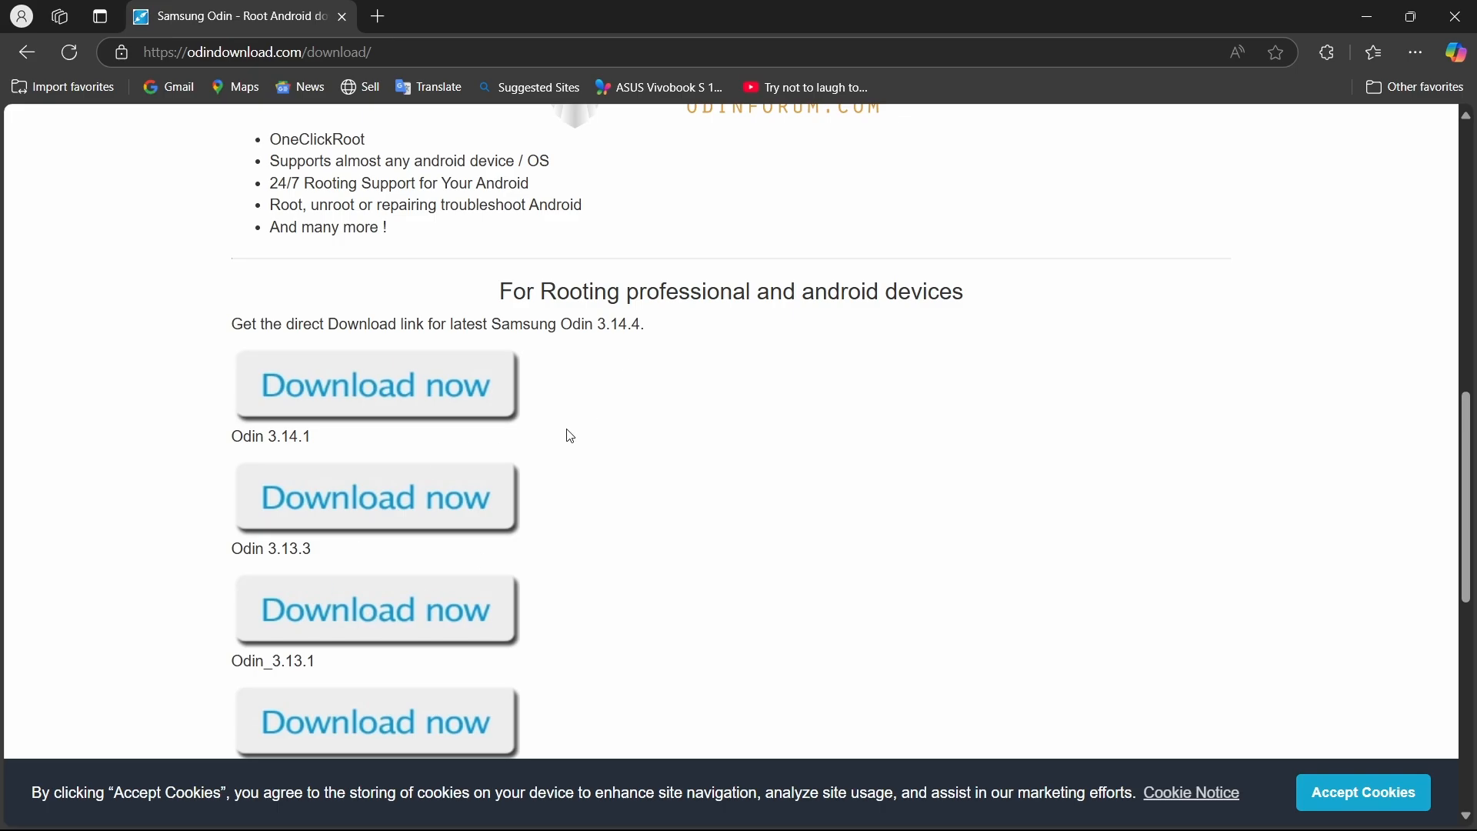
left_click(387, 537)
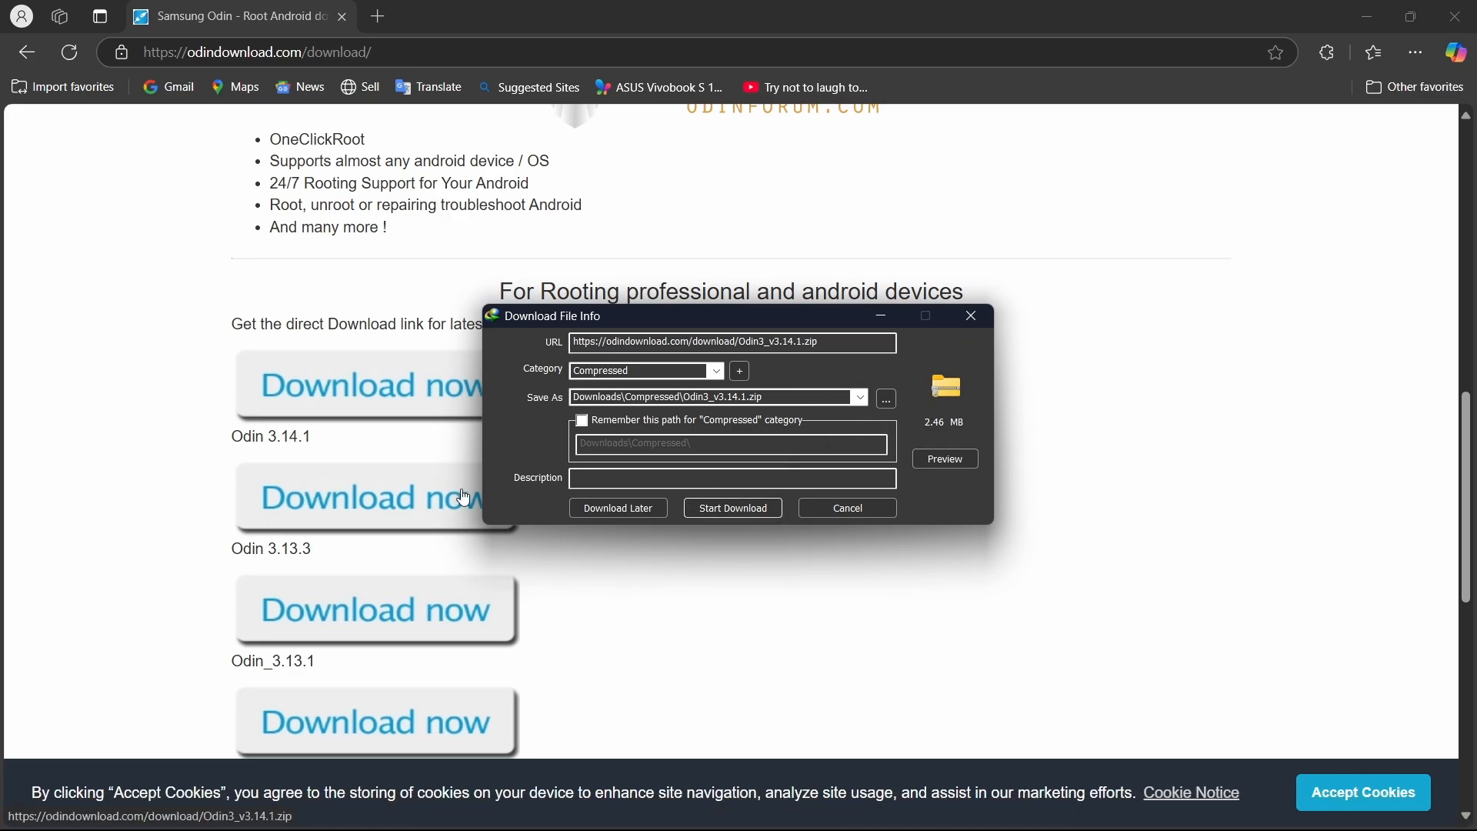
left_click_drag(538, 321, 686, 334)
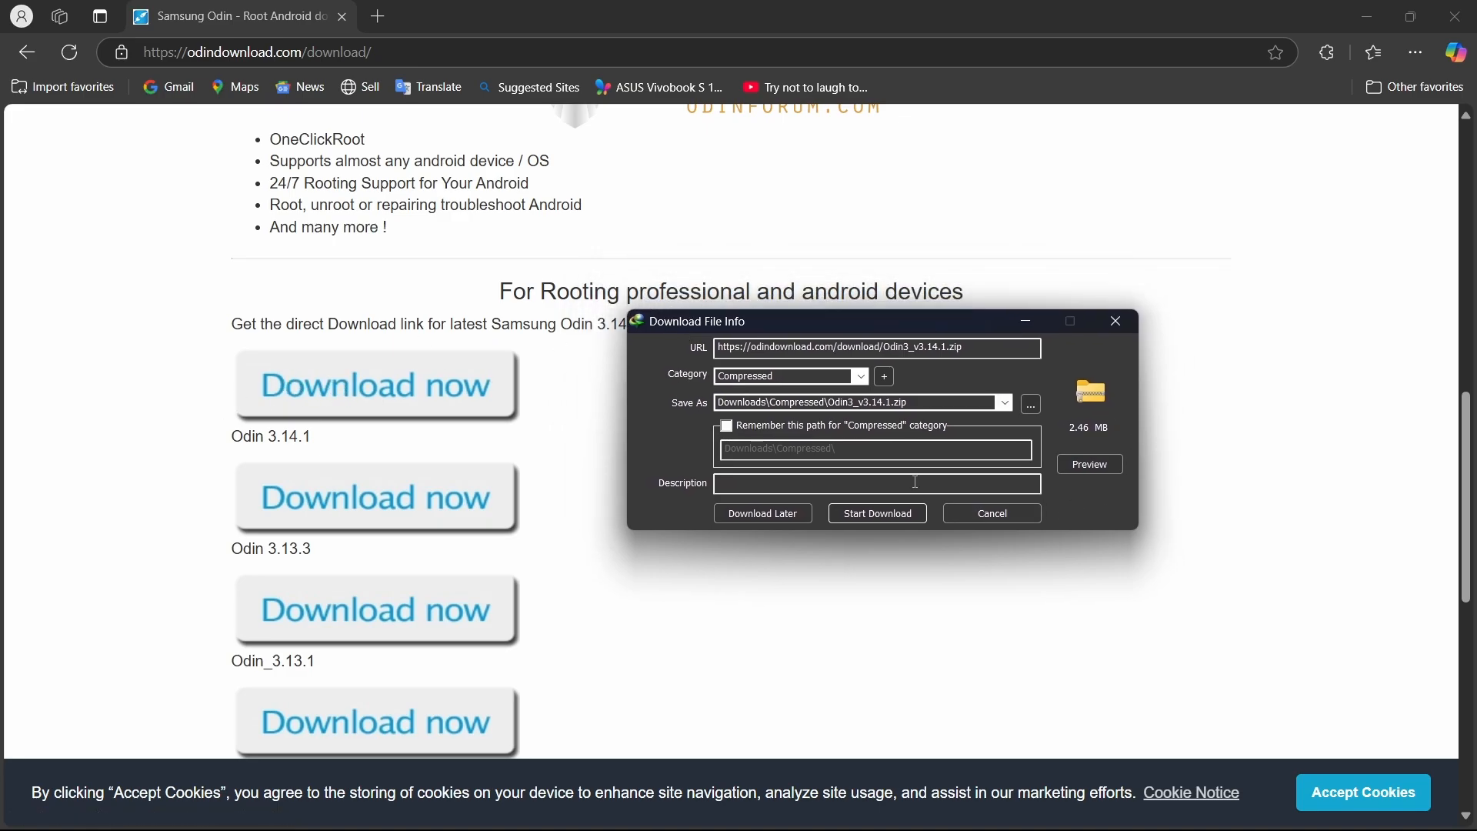
left_click(857, 515)
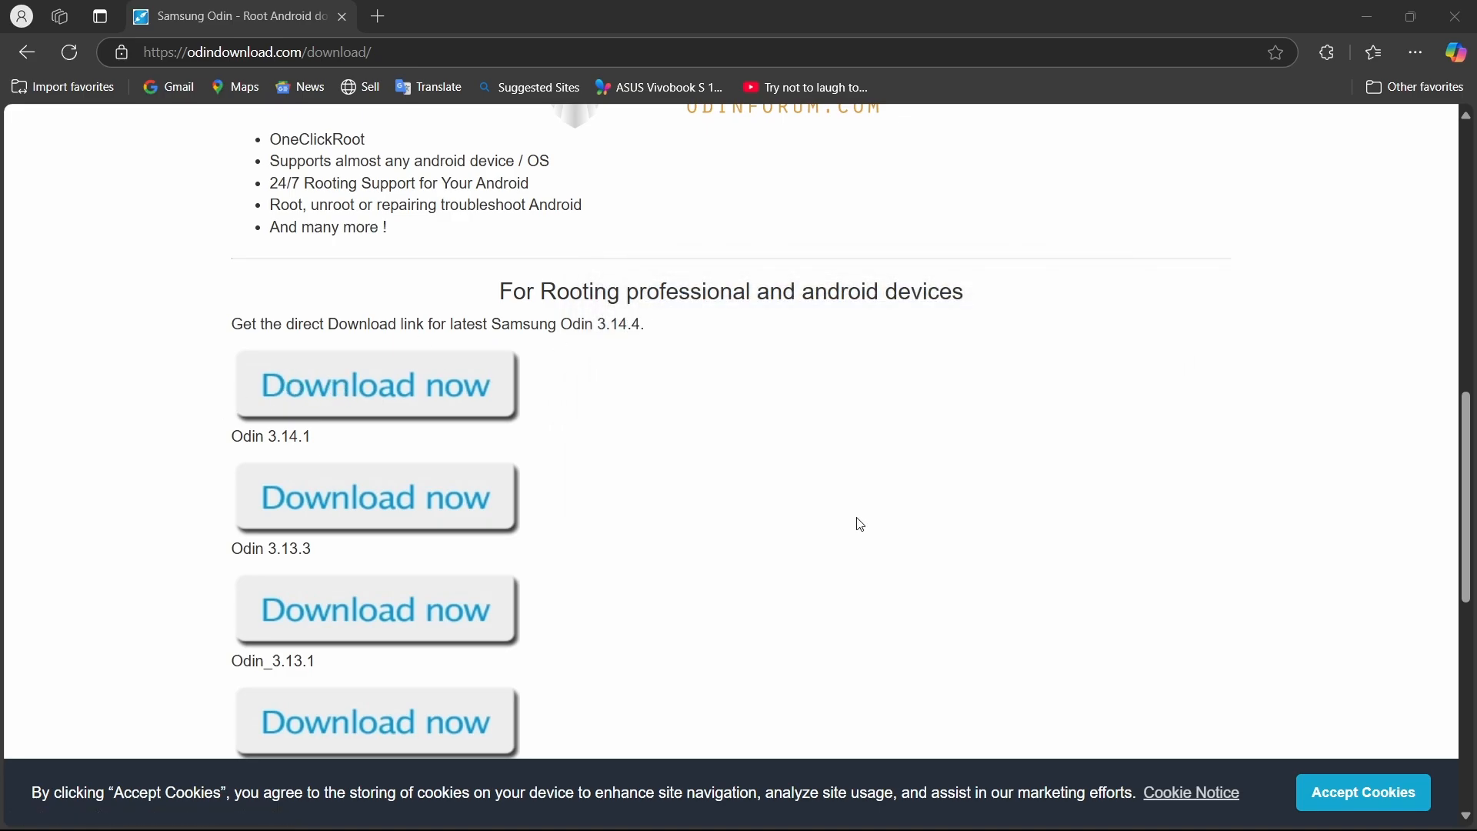
left_click(773, 485)
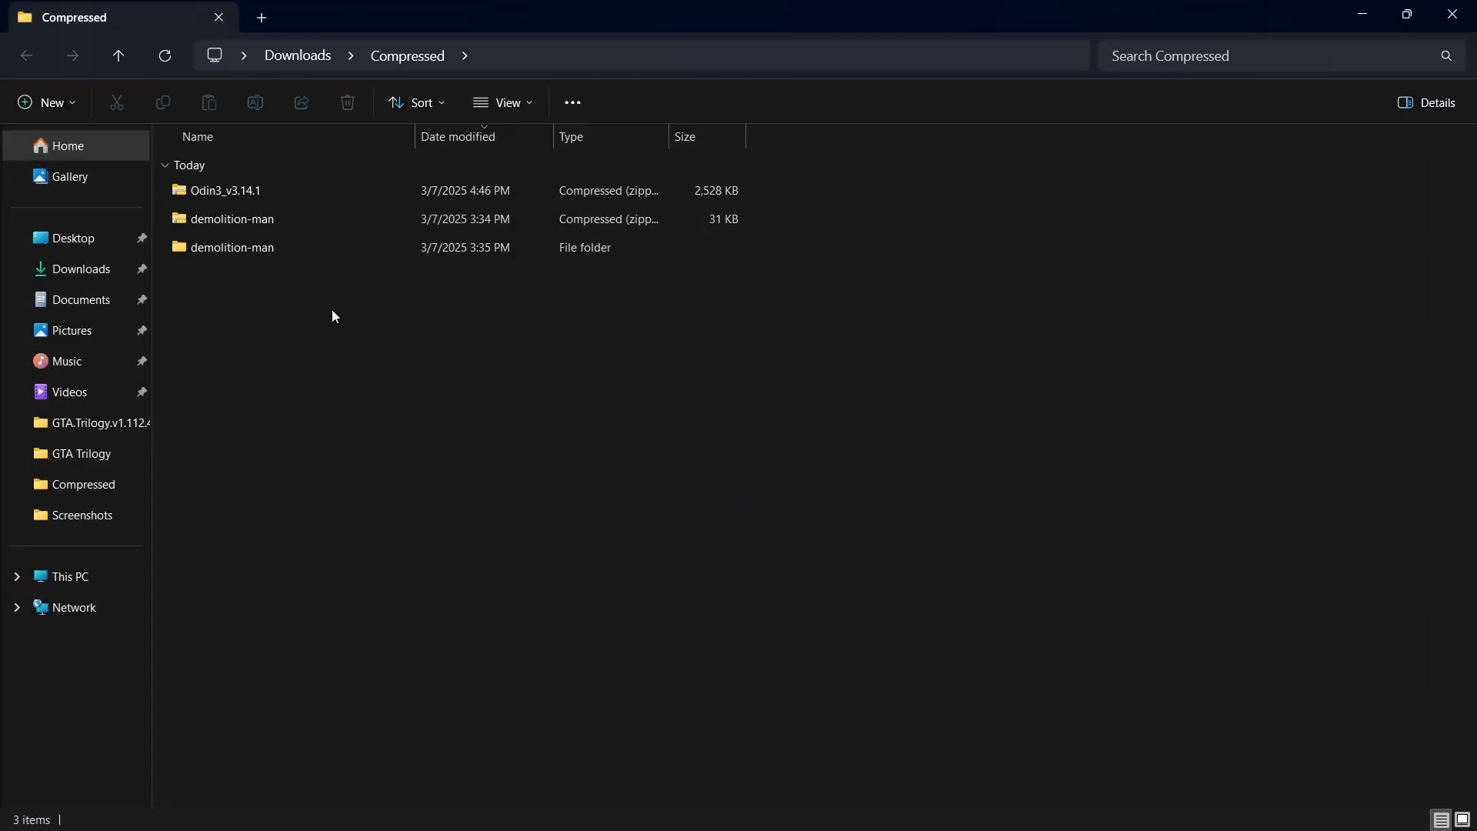
Extract the Odin3_v3.14.1 zip into Downloads\Compressed\Odin3_v3.14.1 and close the extracted-files window.
right_click(202, 191)
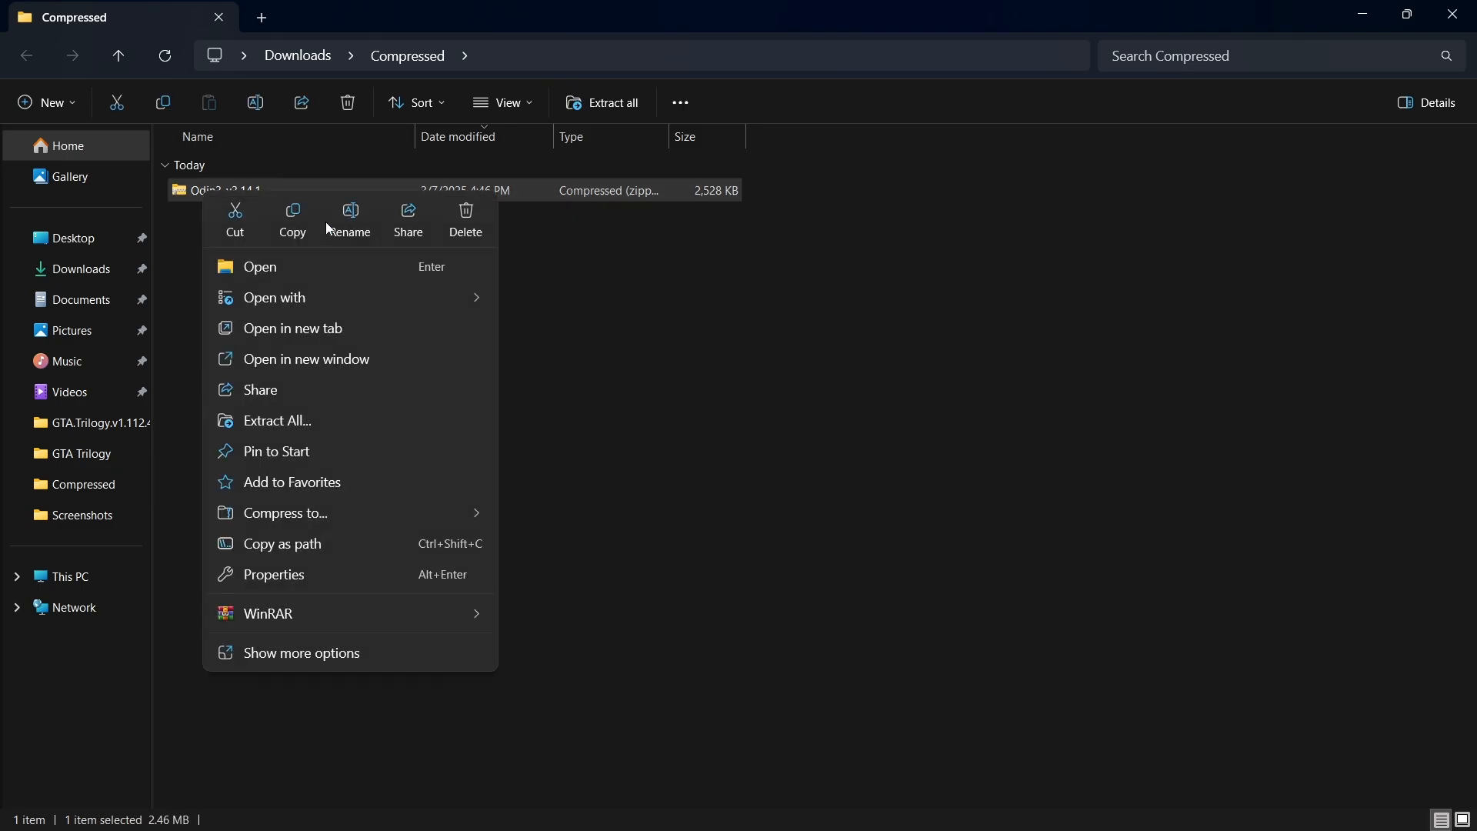
left_click(297, 420)
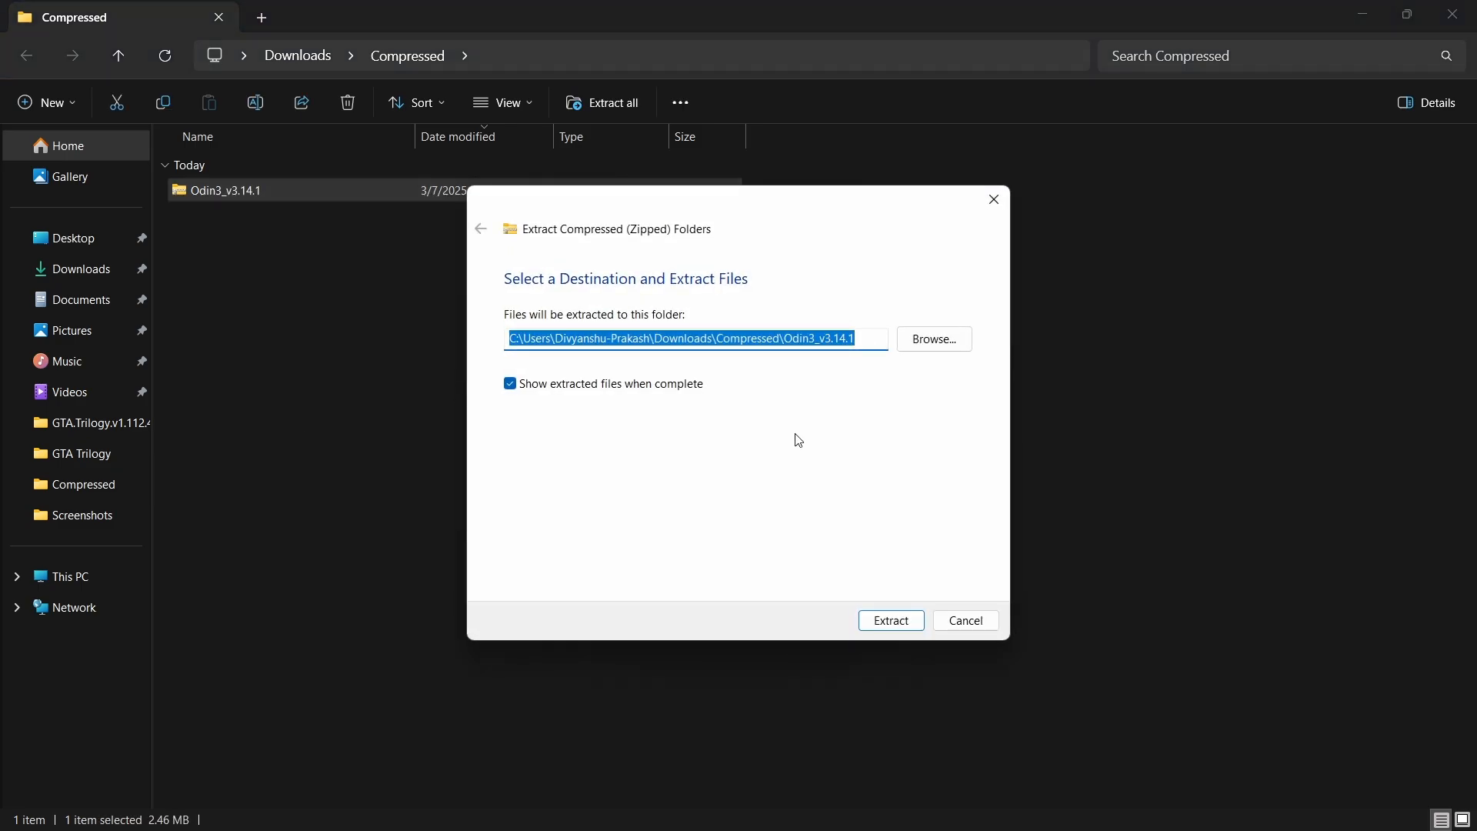
left_click(891, 621)
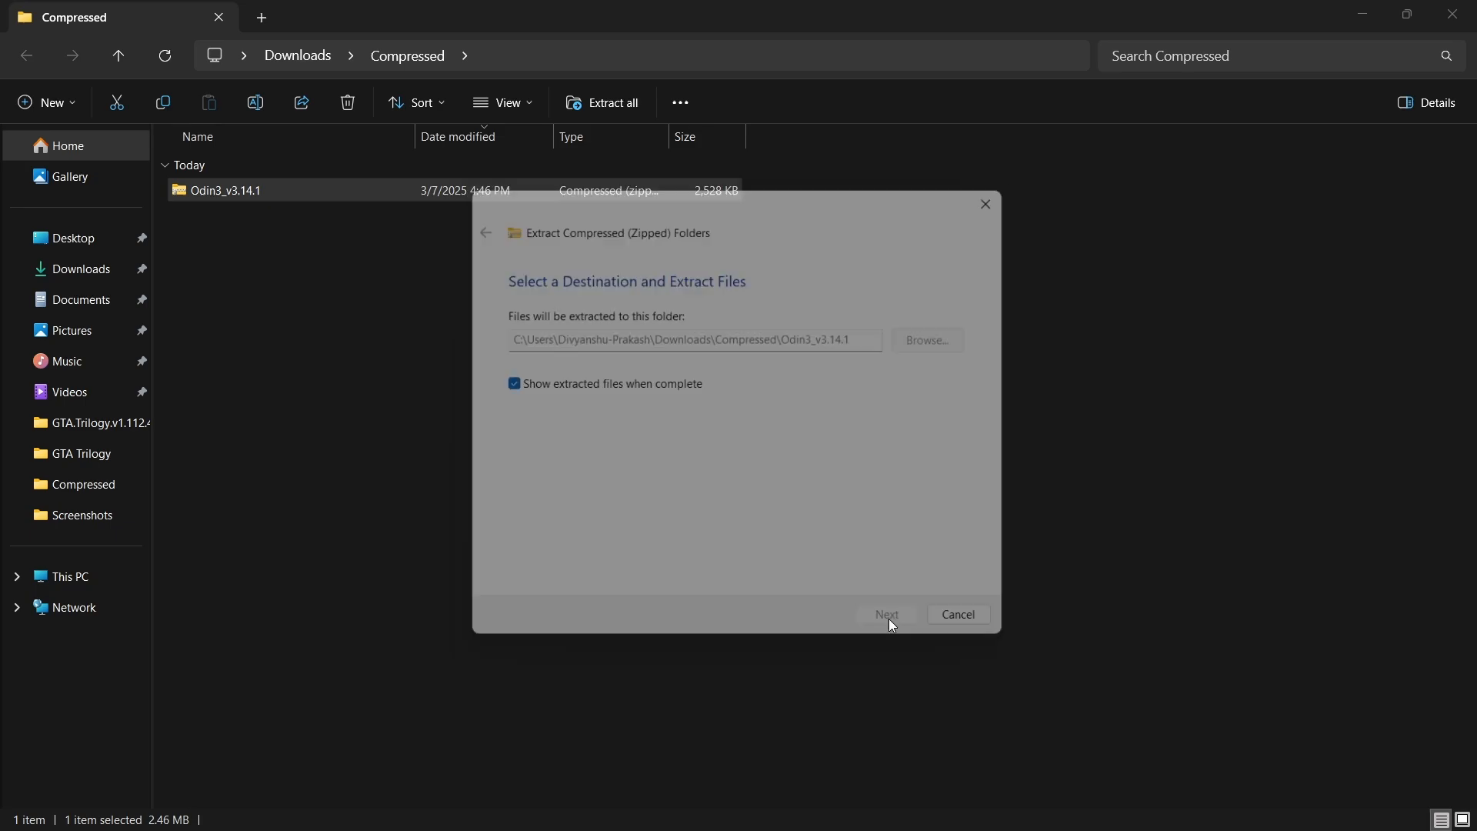
left_click(1454, 14)
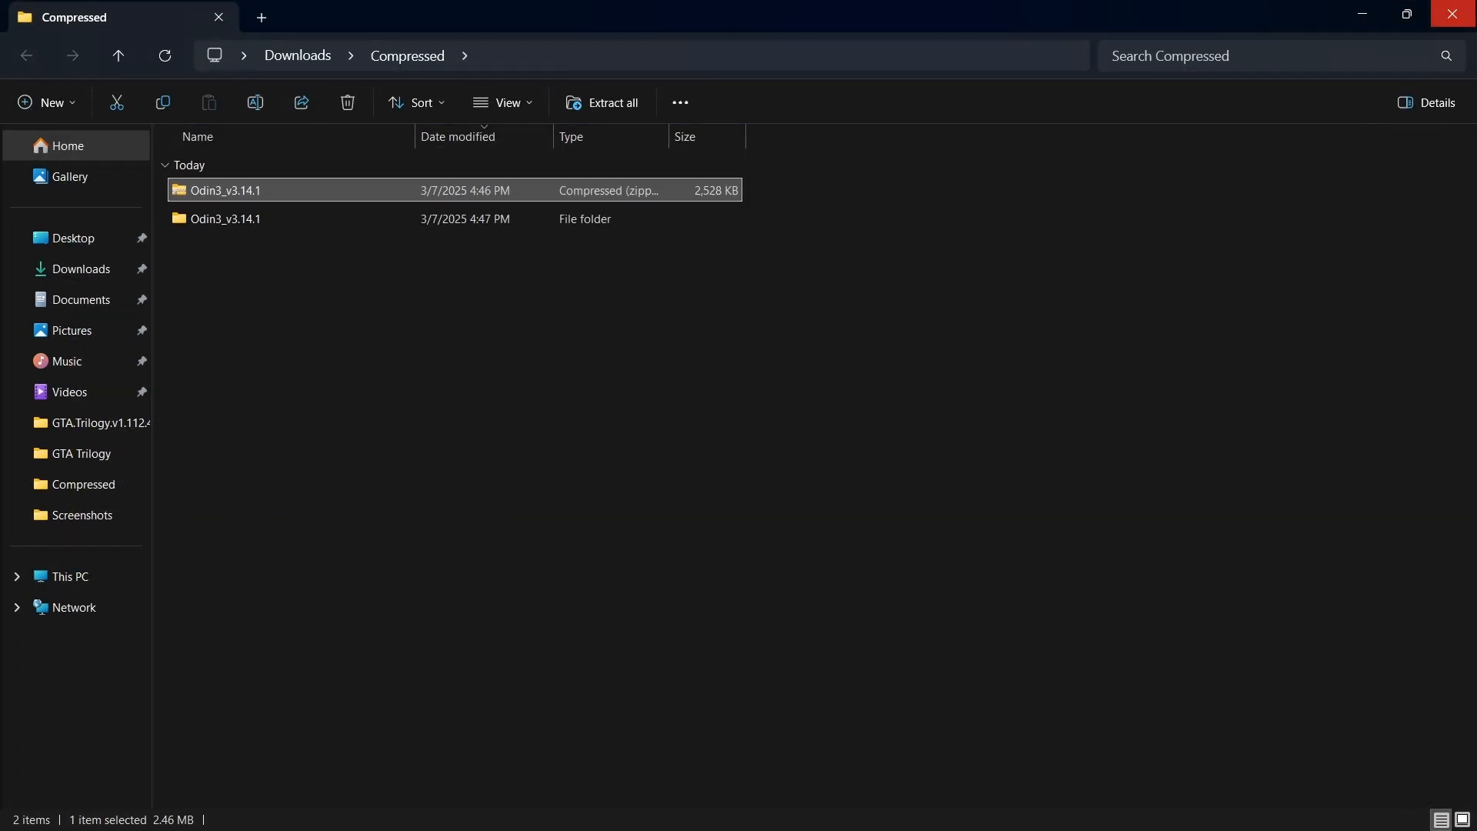
left_click(716, 358)
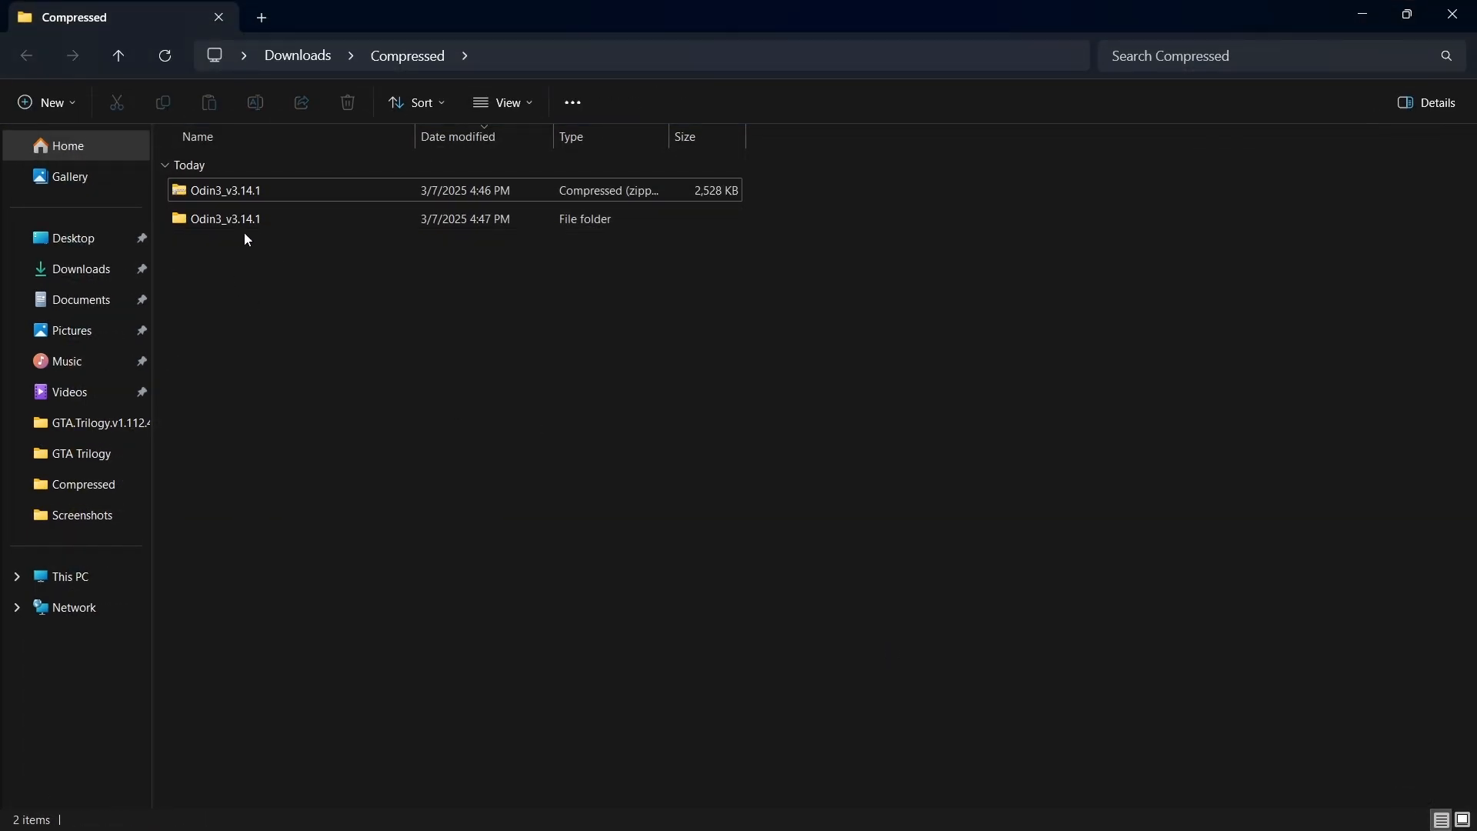
Delete the Odin3_v3.14.1 zip archive from the Compressed folder, keeping the extracted folder.
left_click(214, 191)
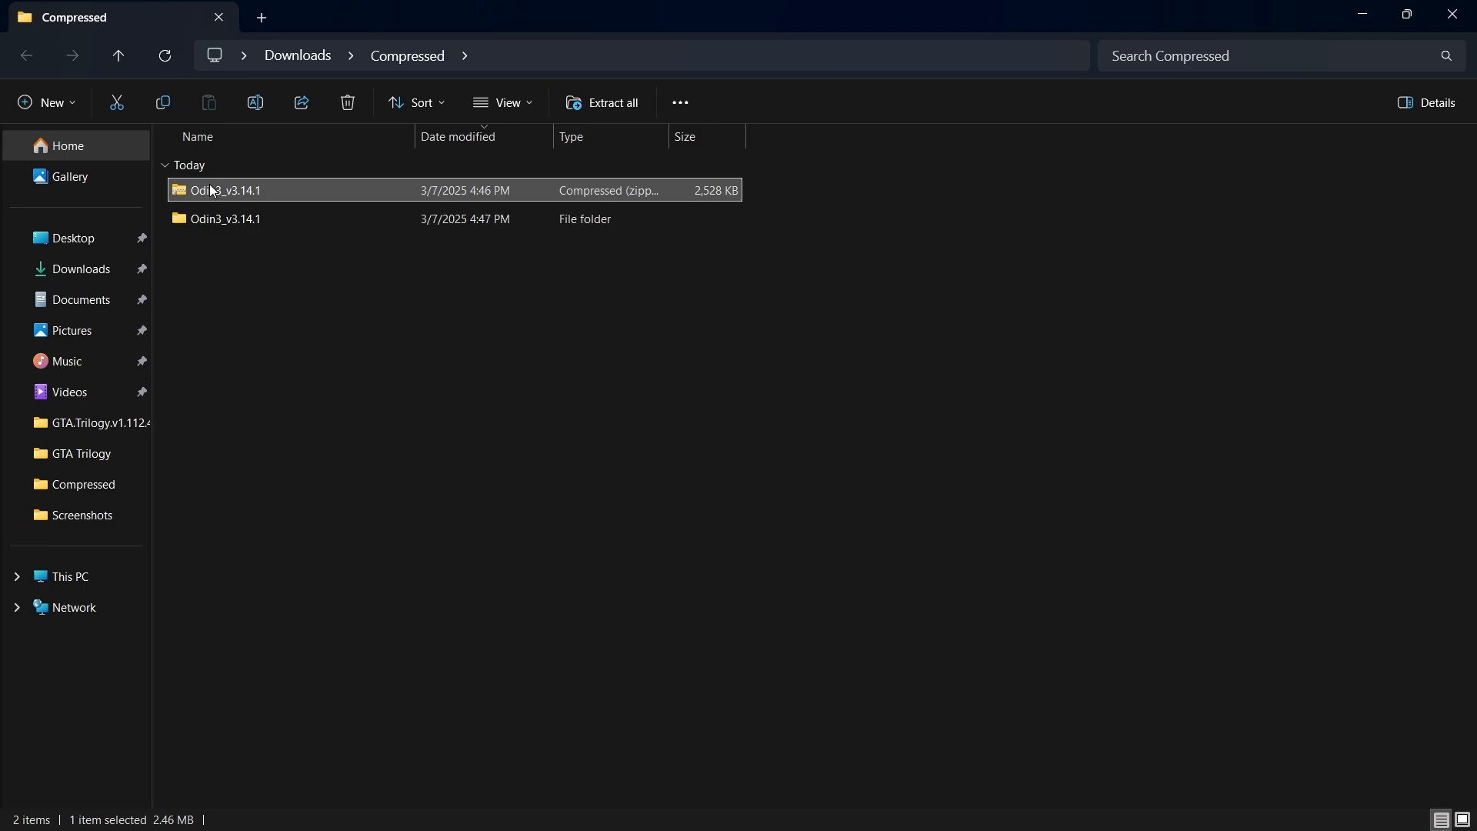
key("Delete")
key("Return")
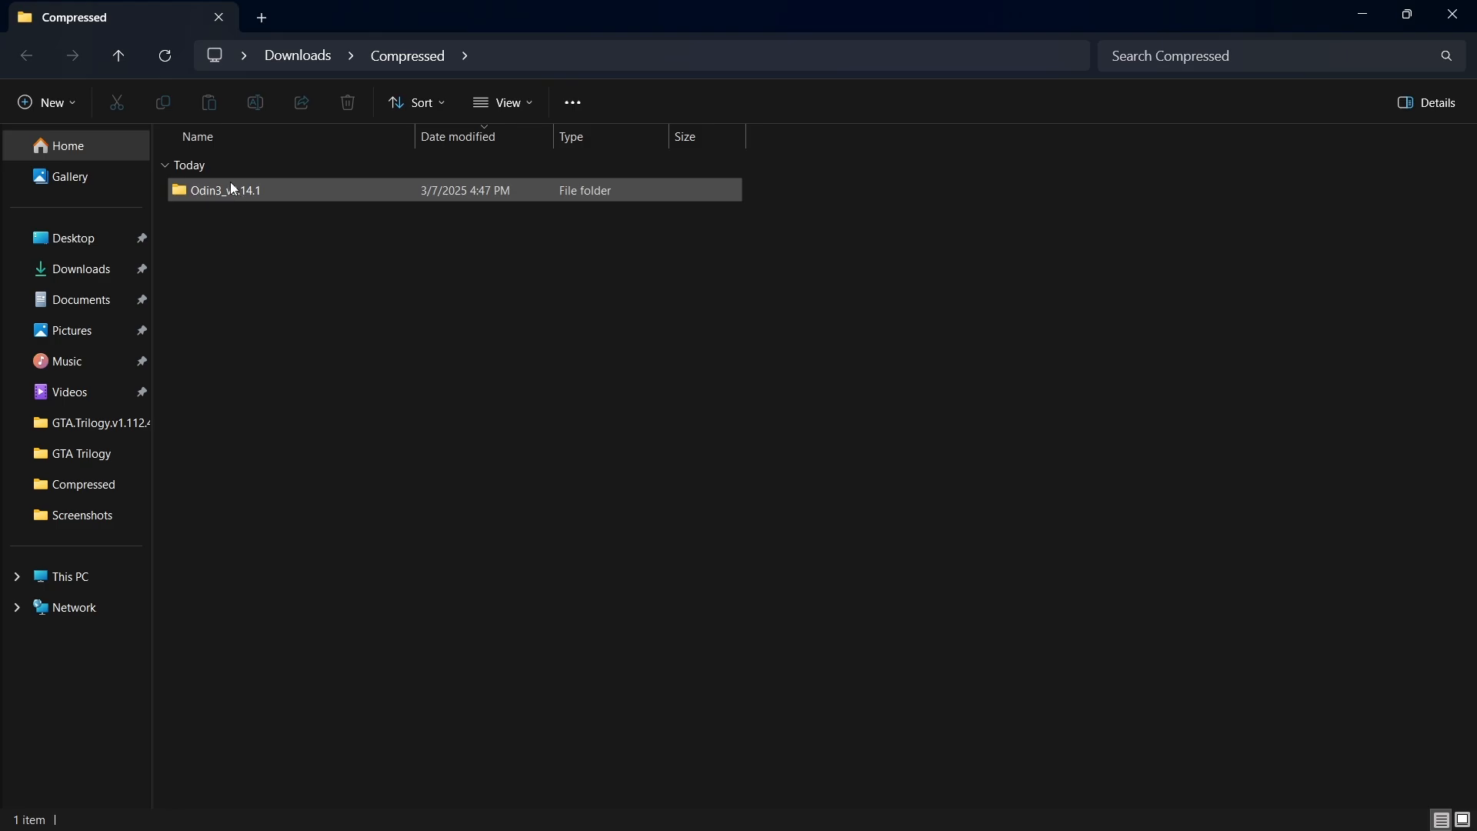
Open the nested Odin3_v3.14.1 folder, run Odin3 v3.14.1 as administrator, and accept its account-removal warning.
mouse_move(234, 192)
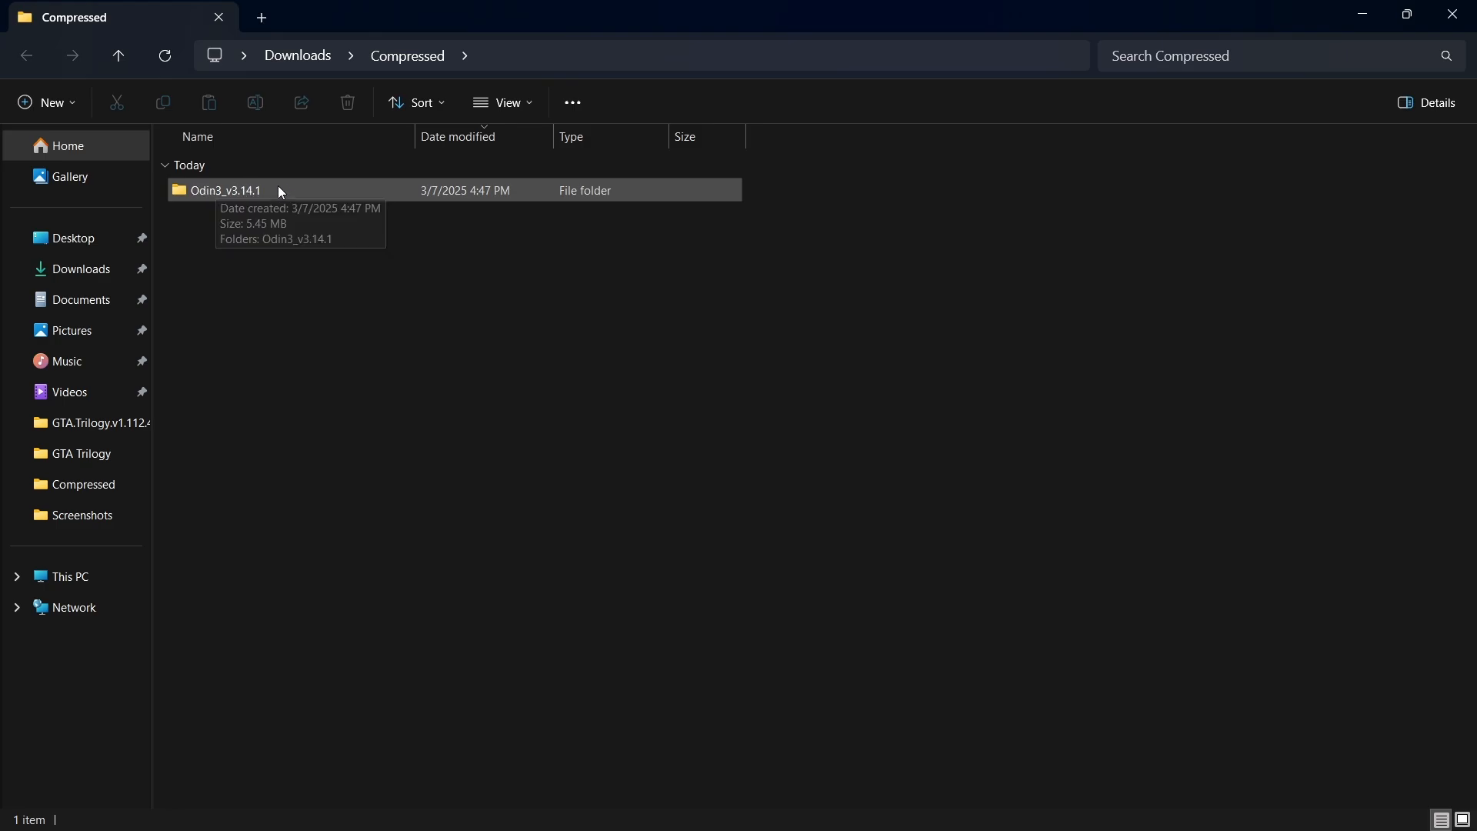
double_click(234, 197)
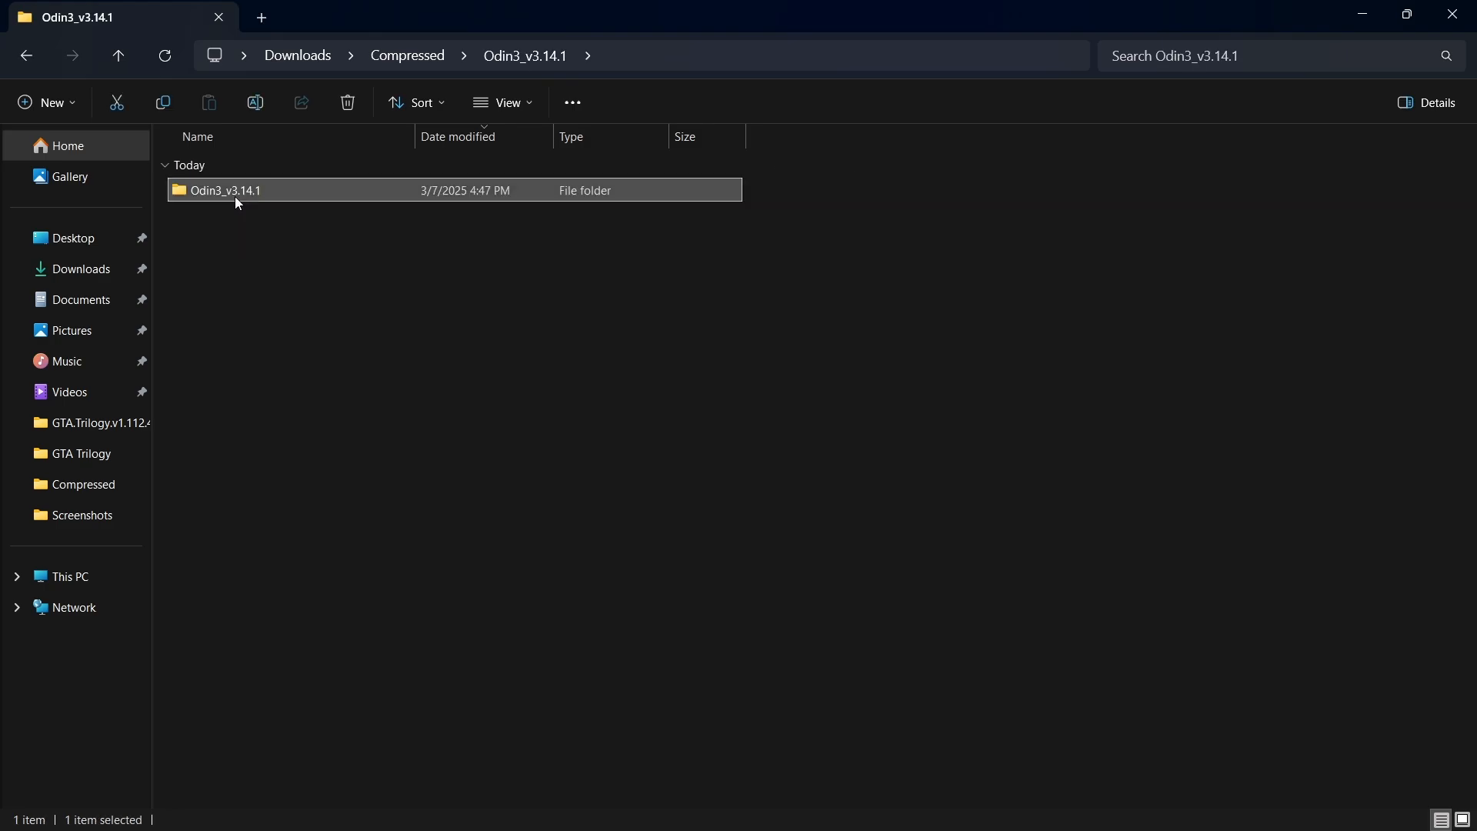
double_click(235, 198)
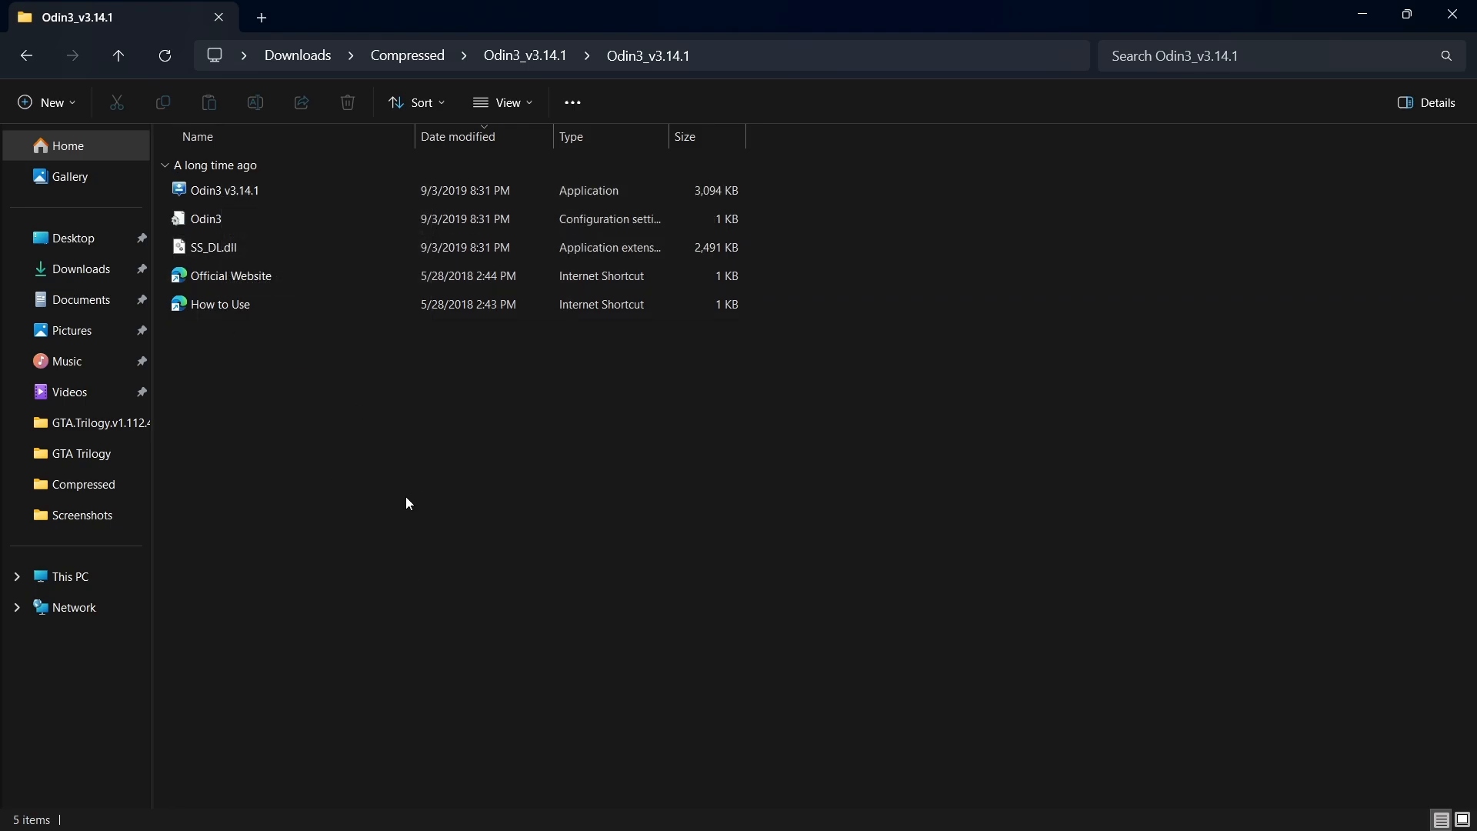
right_click(234, 193)
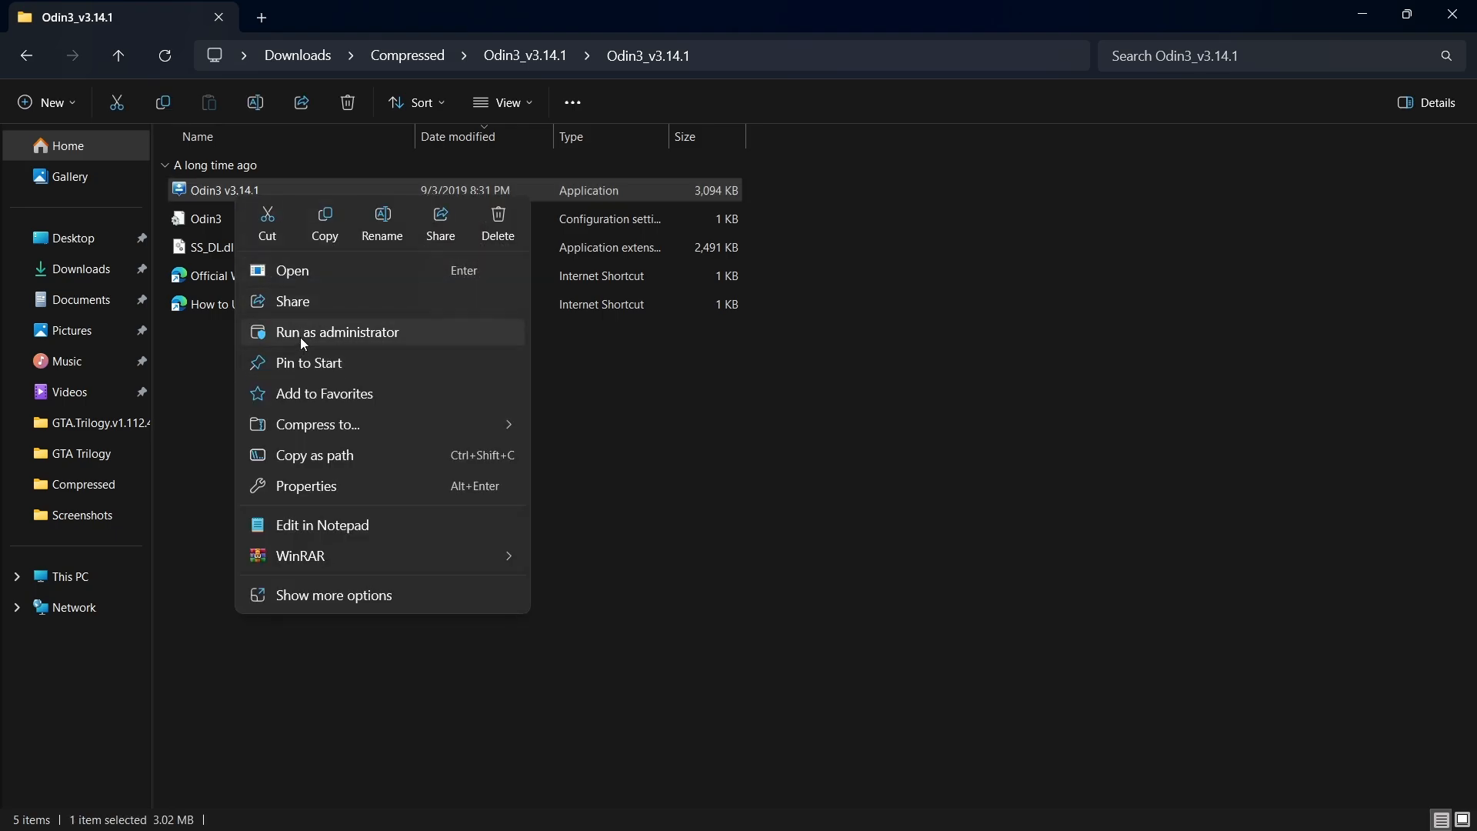
left_click(329, 333)
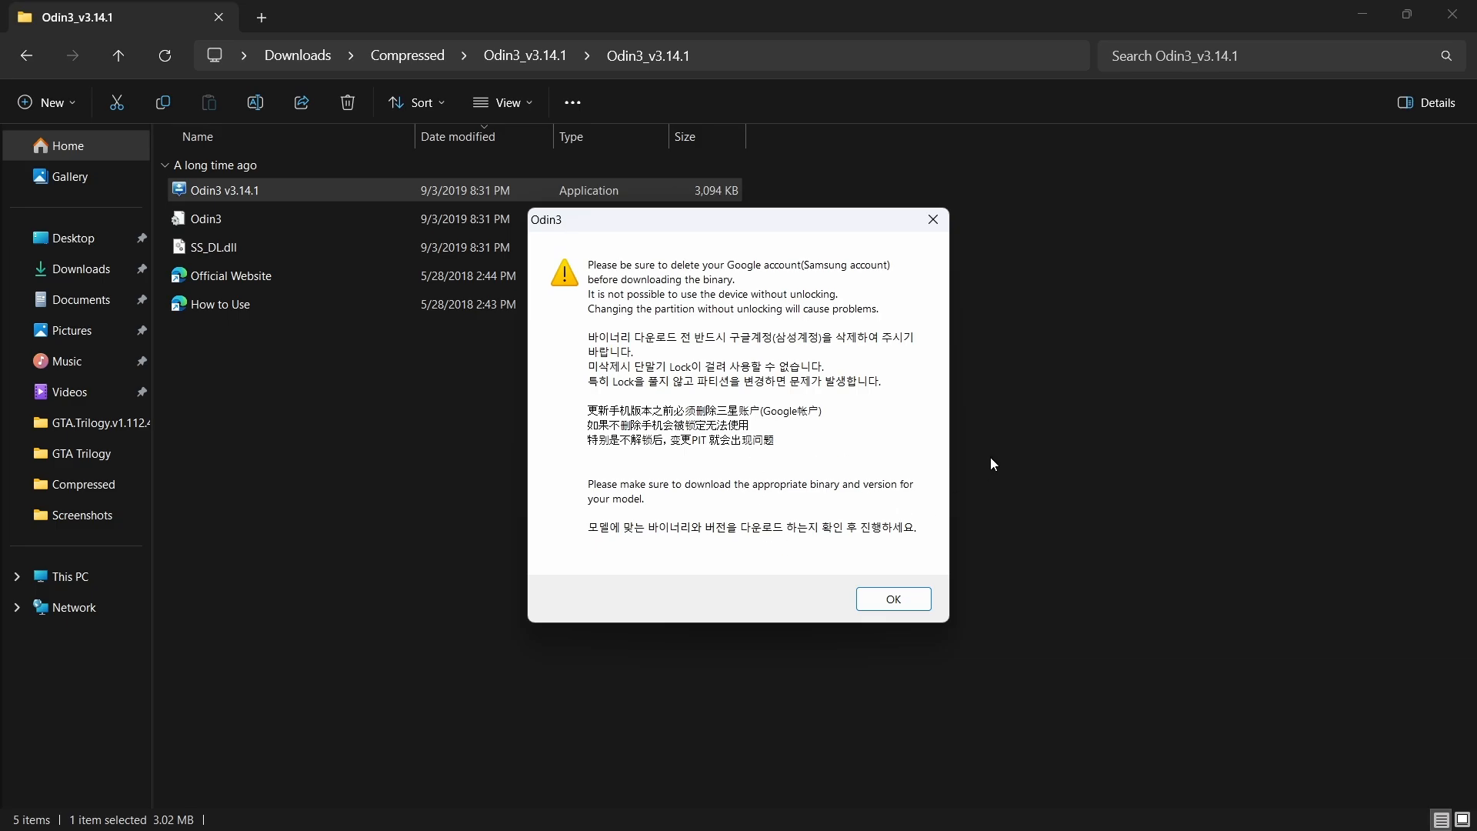
left_click(894, 600)
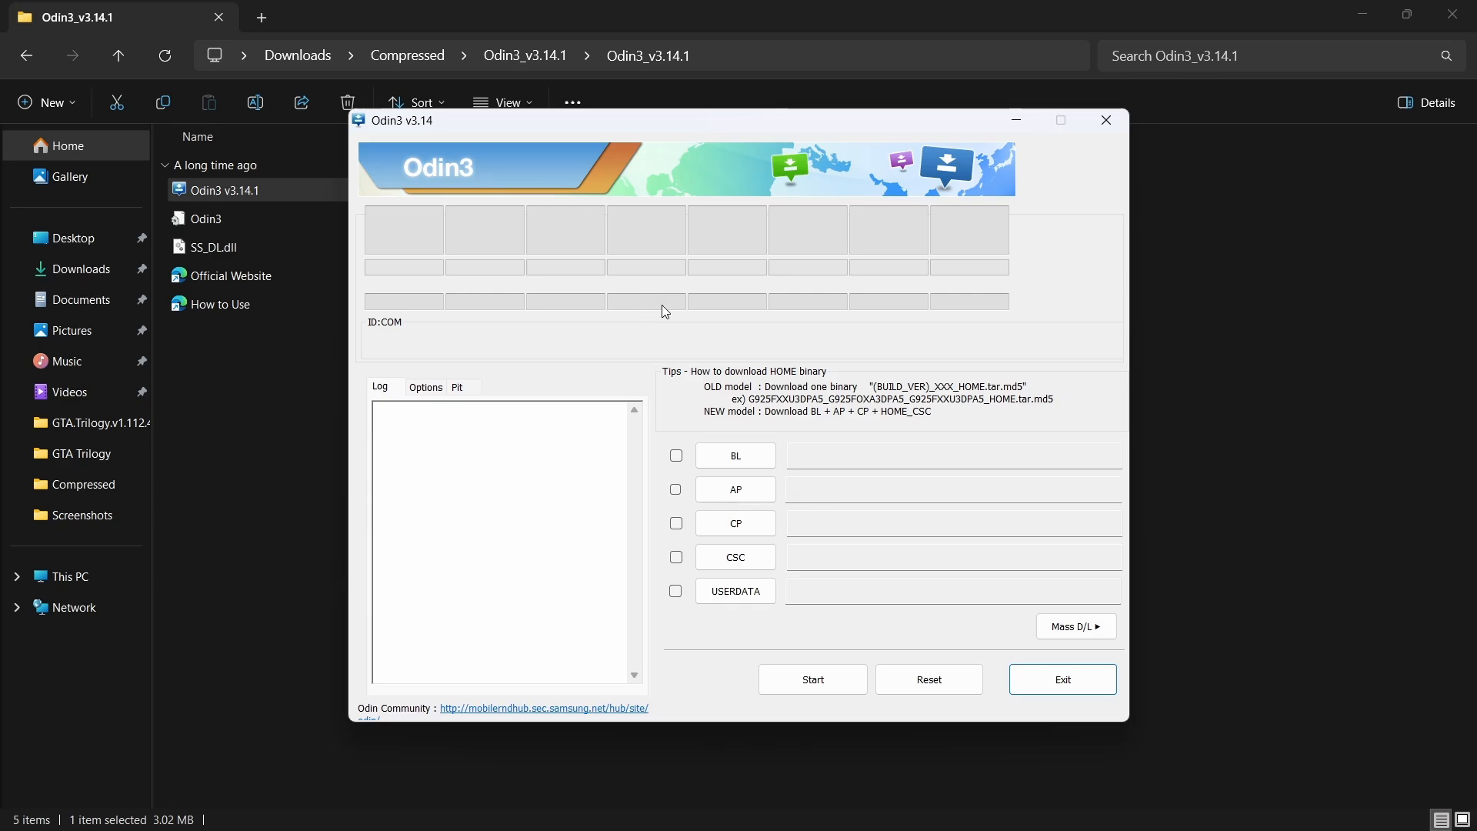
Close the File Explorer window behind Odin3 and dismiss the Phone Link setup notification.
left_click(1447, 9)
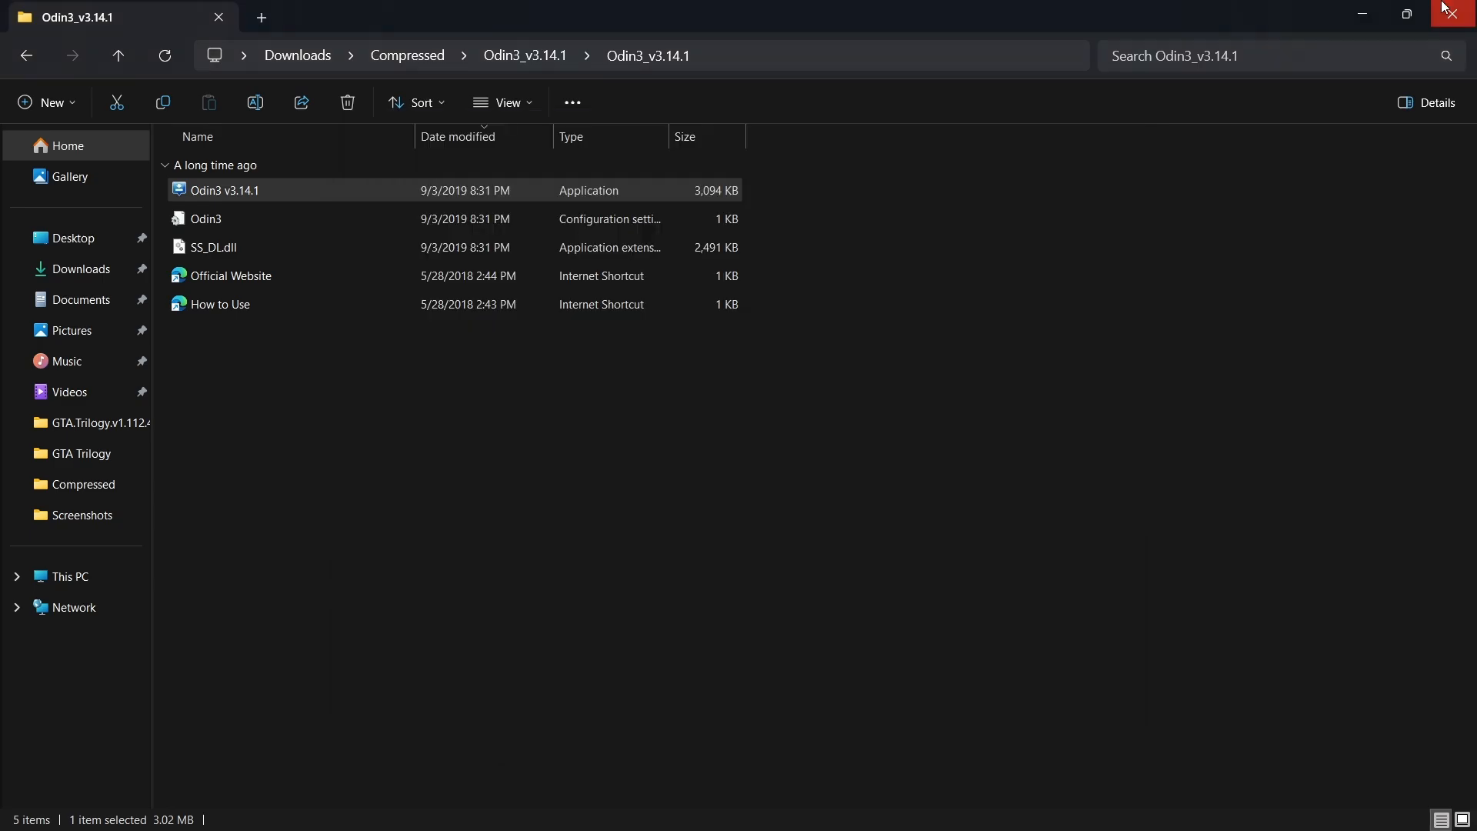
left_click(1447, 9)
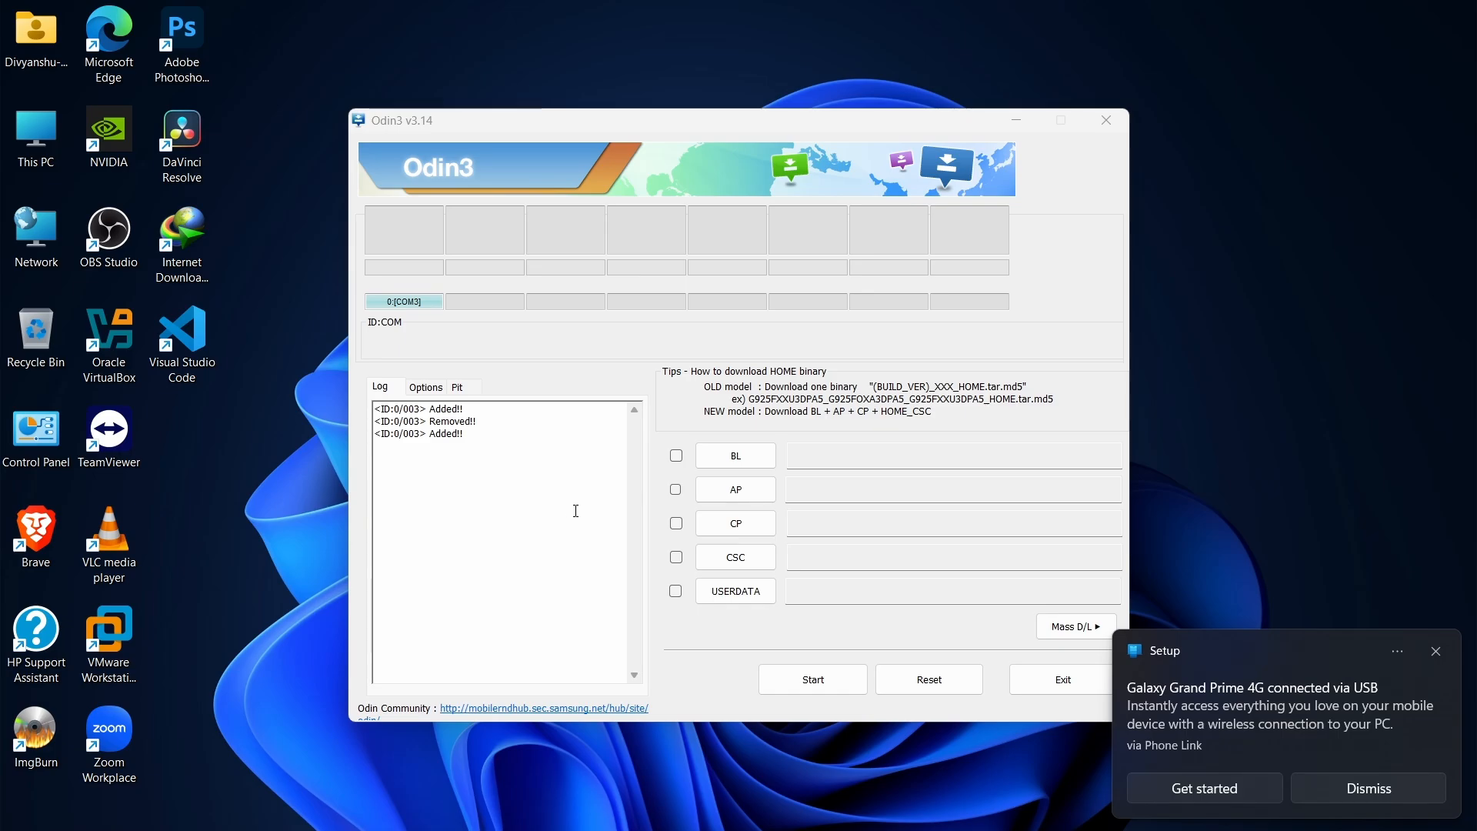
left_click(1366, 797)
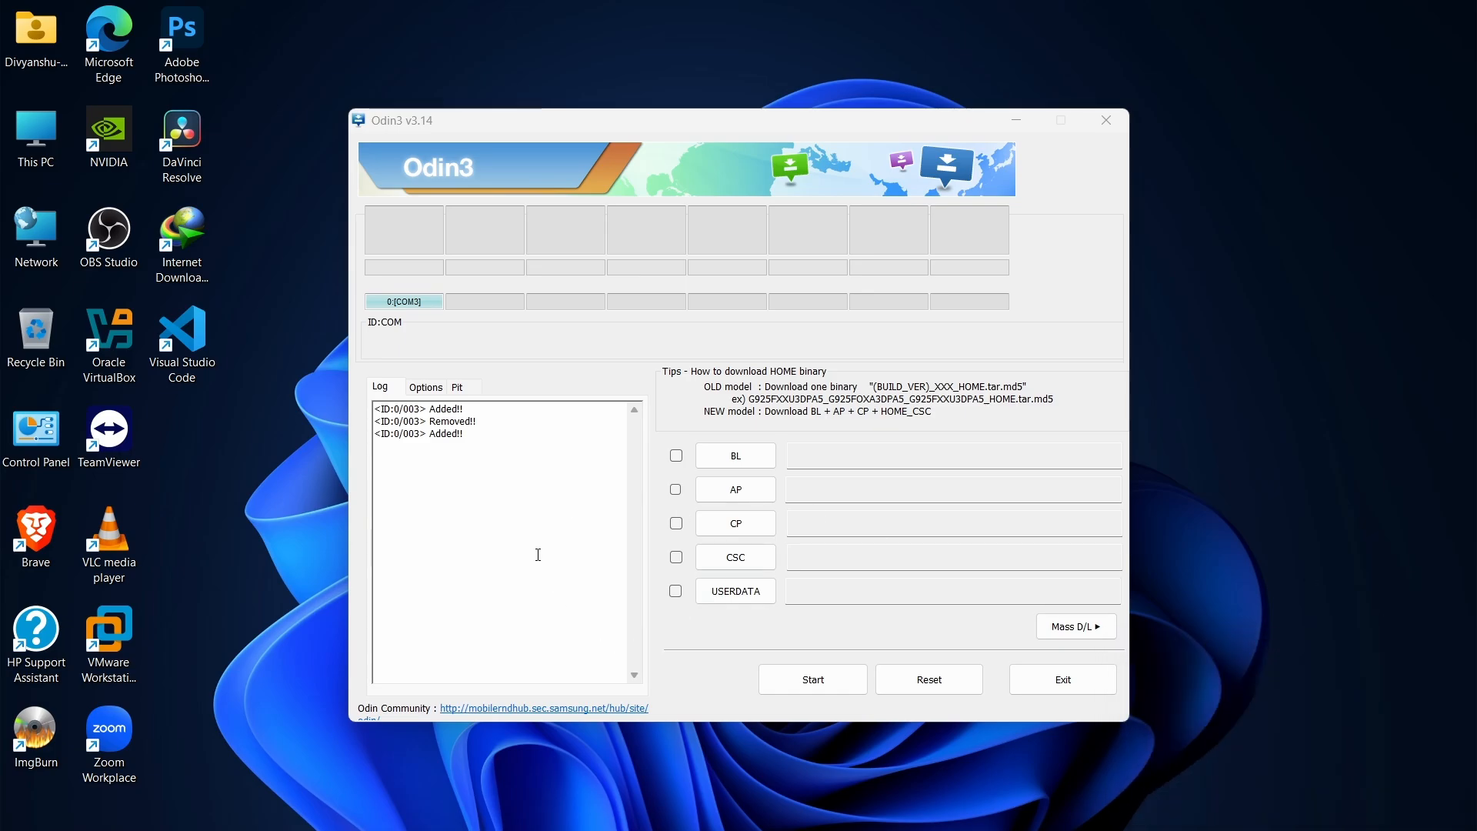
Examine the entries in Odin3's log to check whether the phone connected over USB is recognised.
left_click_drag(525, 453, 363, 412)
left_click(528, 448)
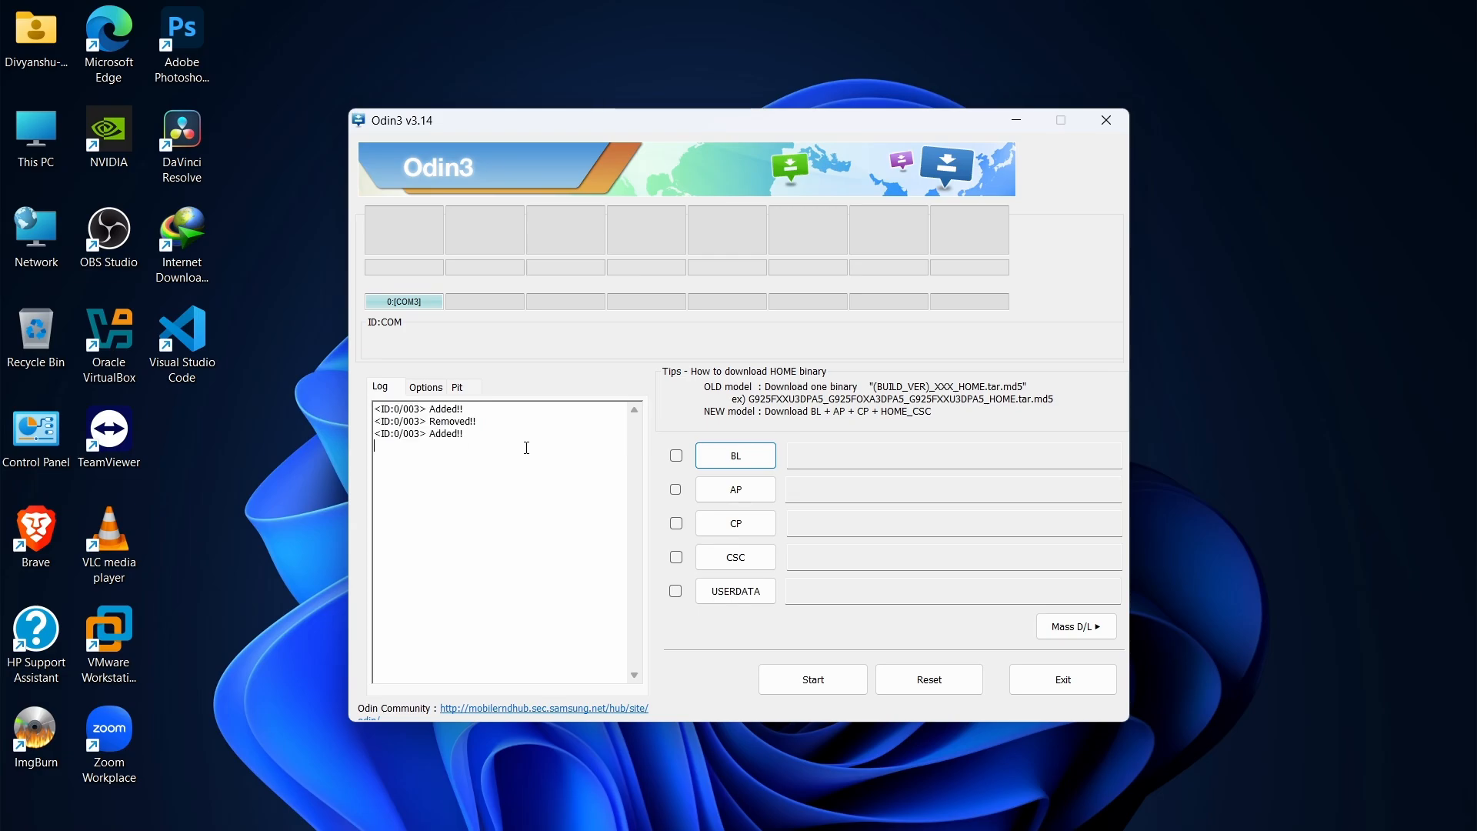
left_click_drag(528, 448, 372, 436)
left_click(484, 434)
left_click_drag(515, 441, 331, 397)
left_click(462, 452)
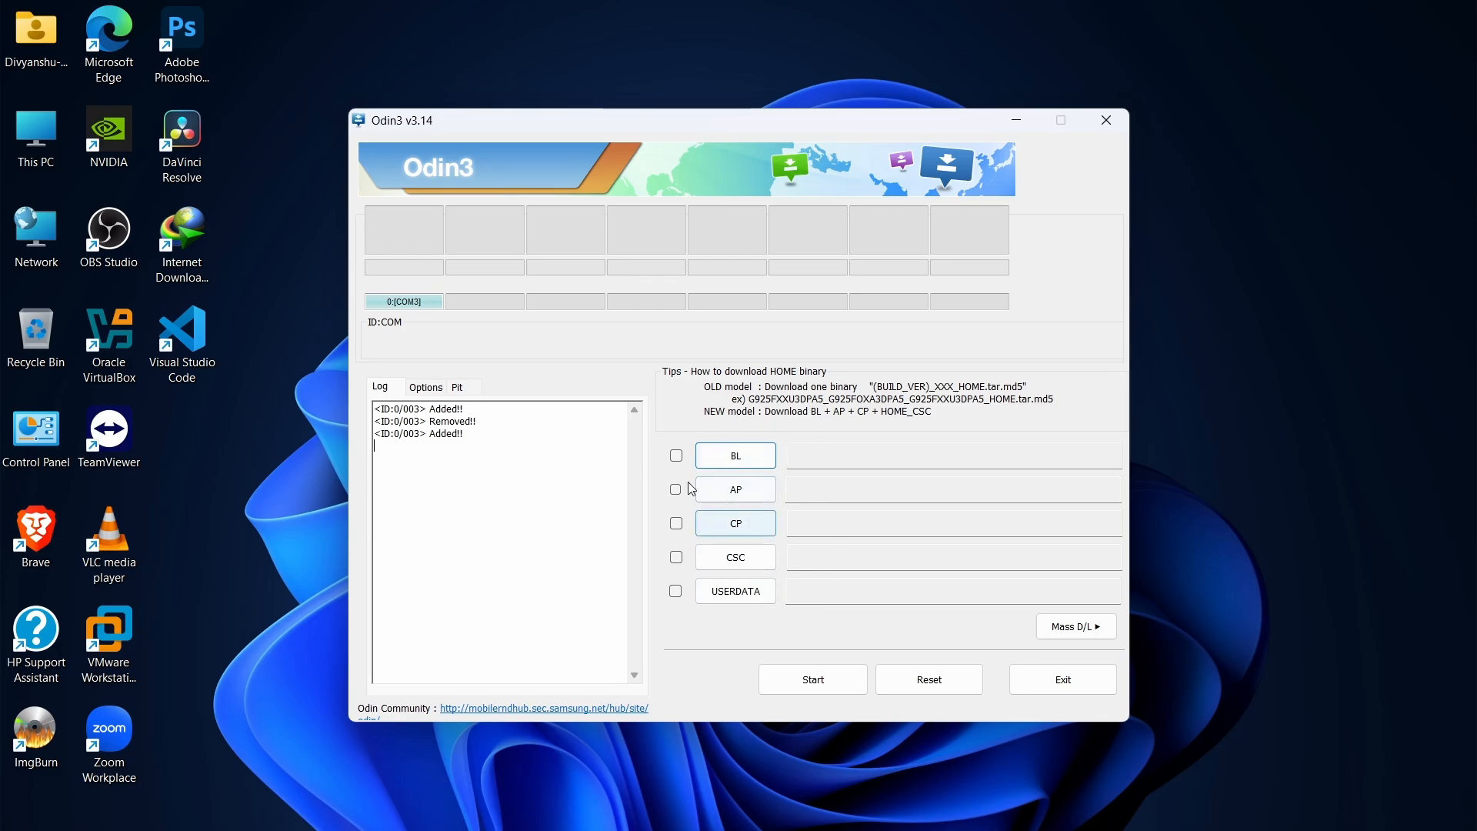
left_click(678, 458)
left_click(678, 458)
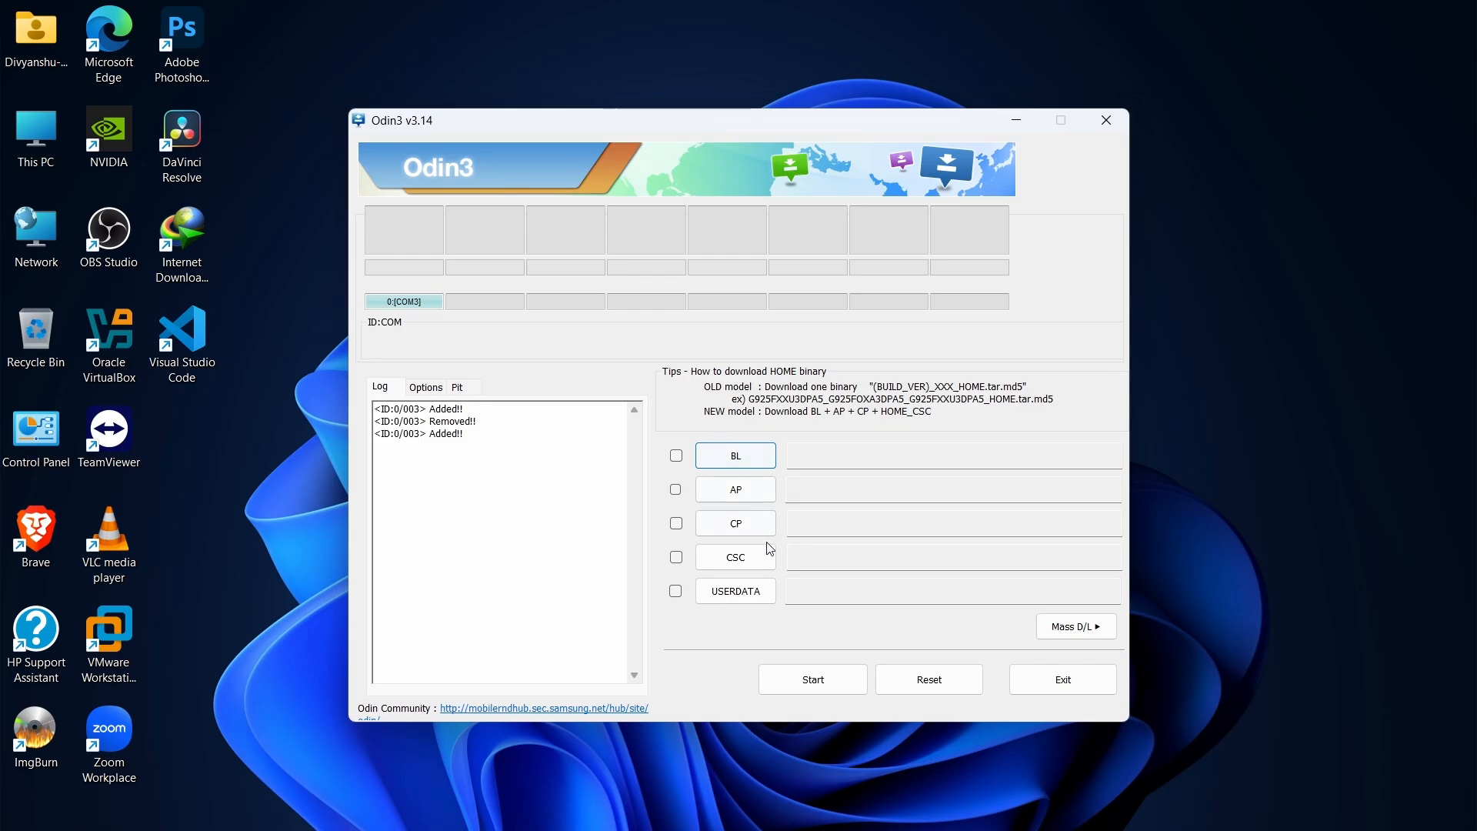
left_click(736, 458)
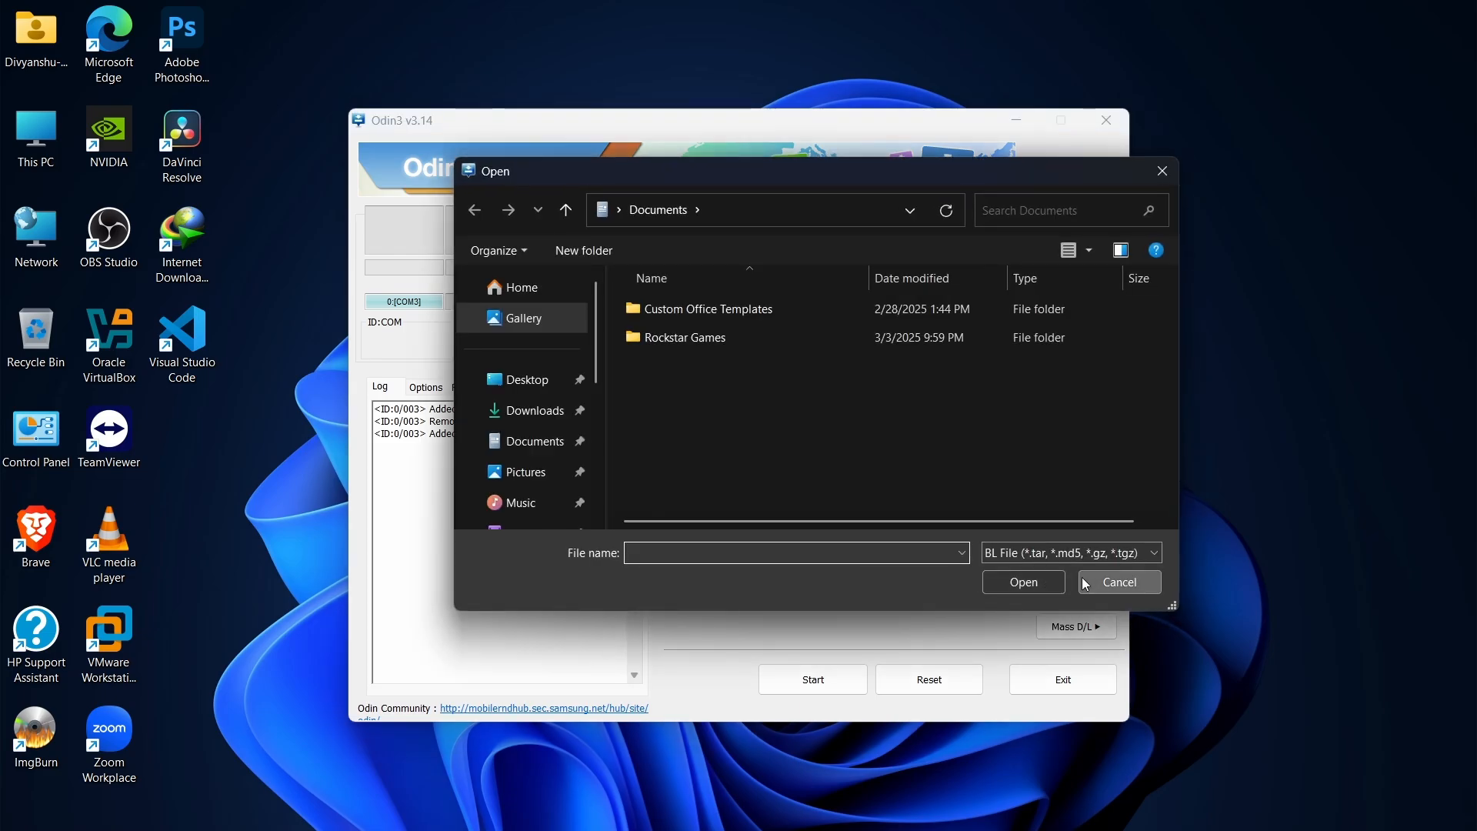
left_click(1087, 585)
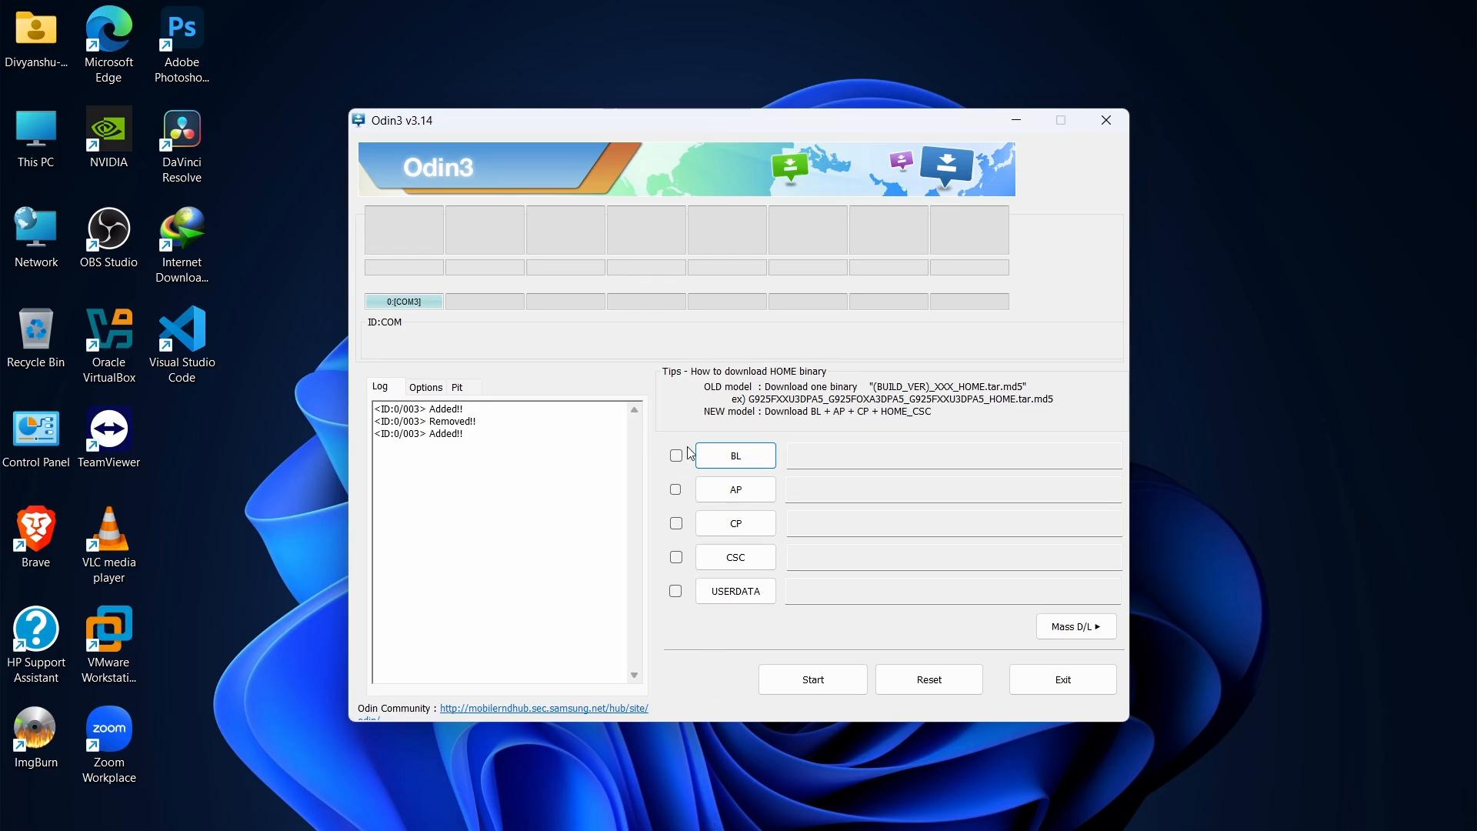
Switch to Microsoft Edge, search Google for "firmware download for samsung galaxy j2", and open the samfw.com SM-J200G result in a new tab.
double_click(123, 46)
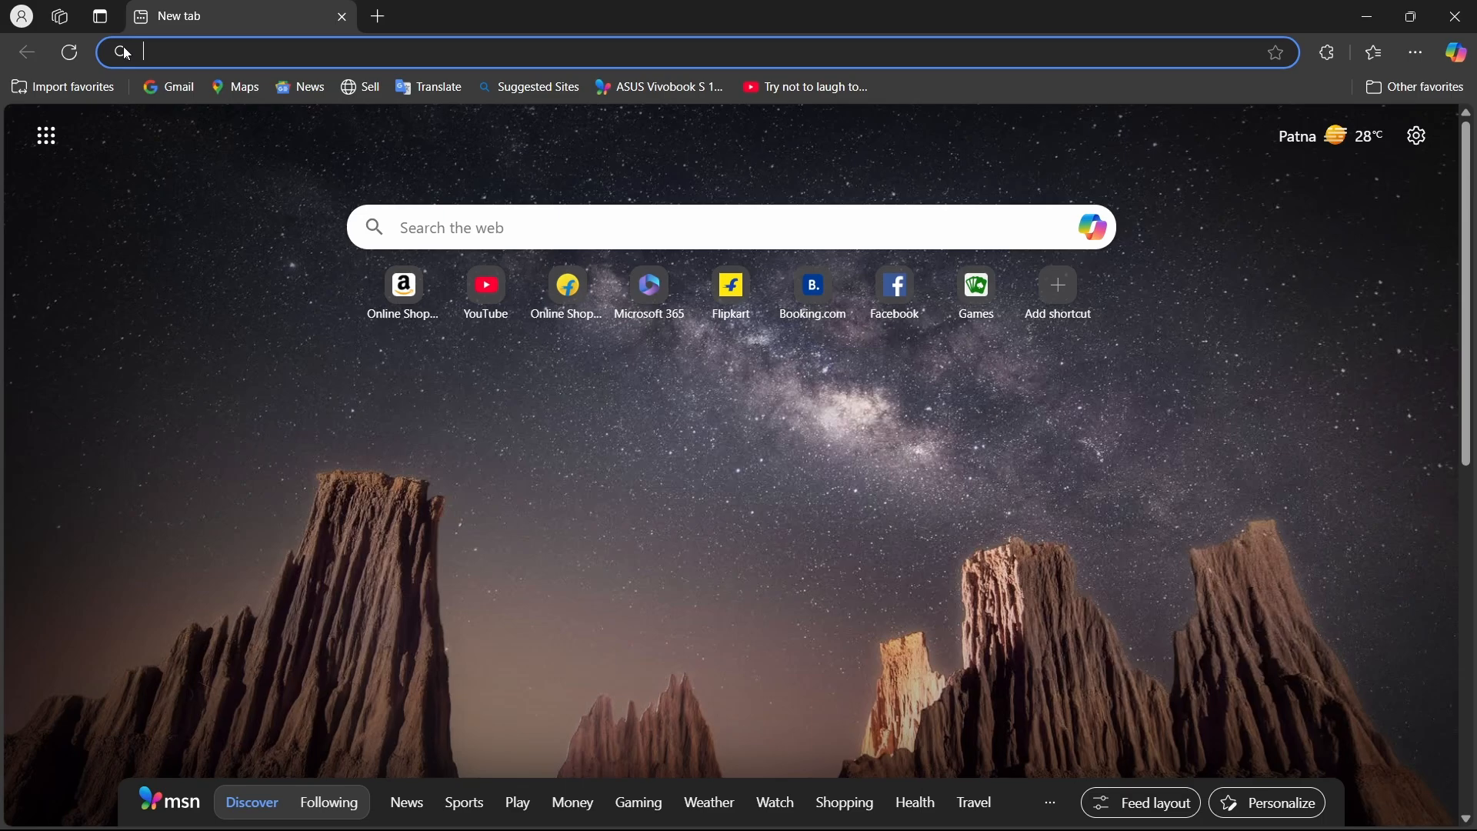
type("google.com")
key("Return")
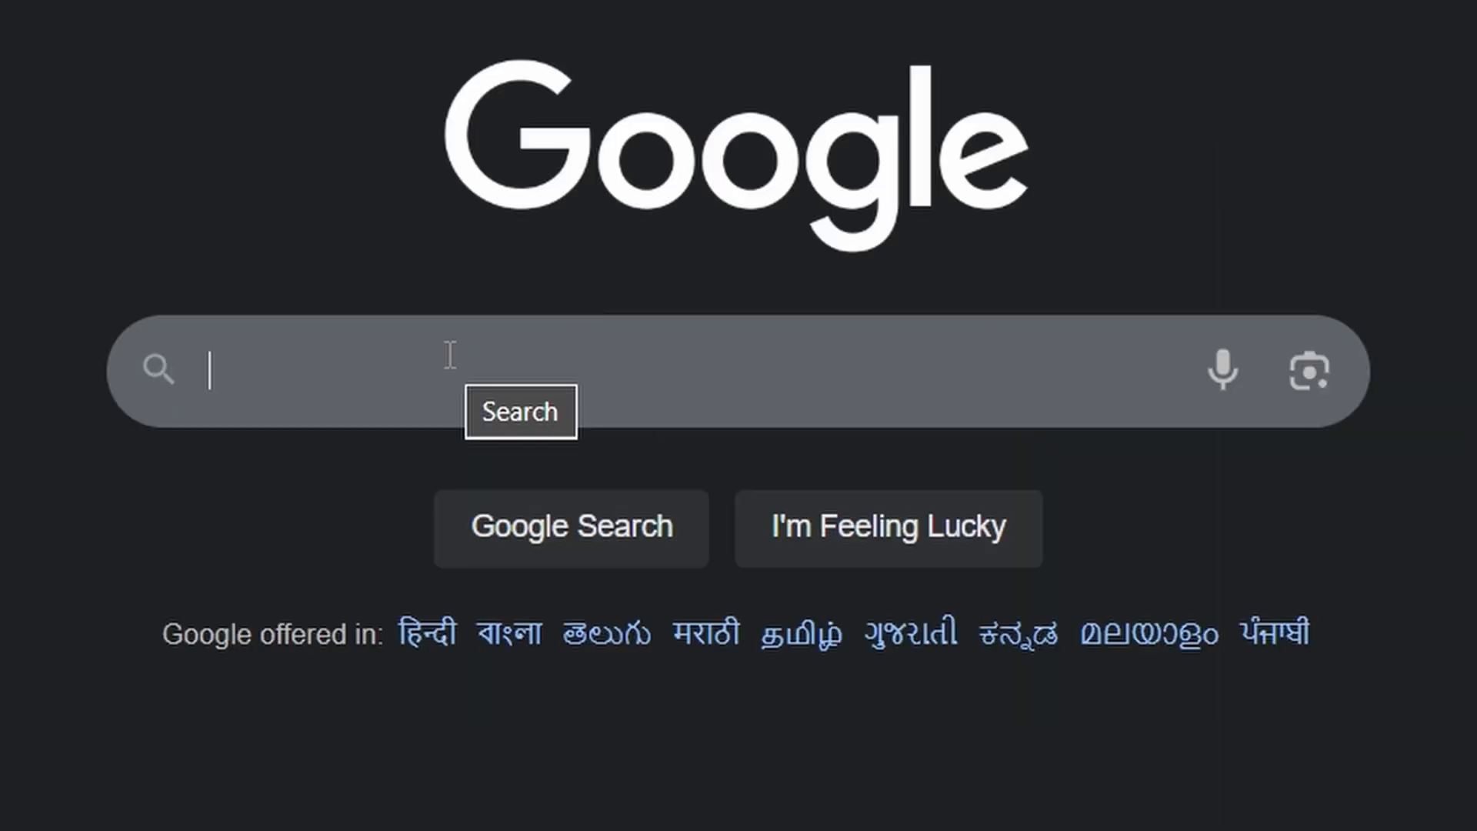
type("firmware dow")
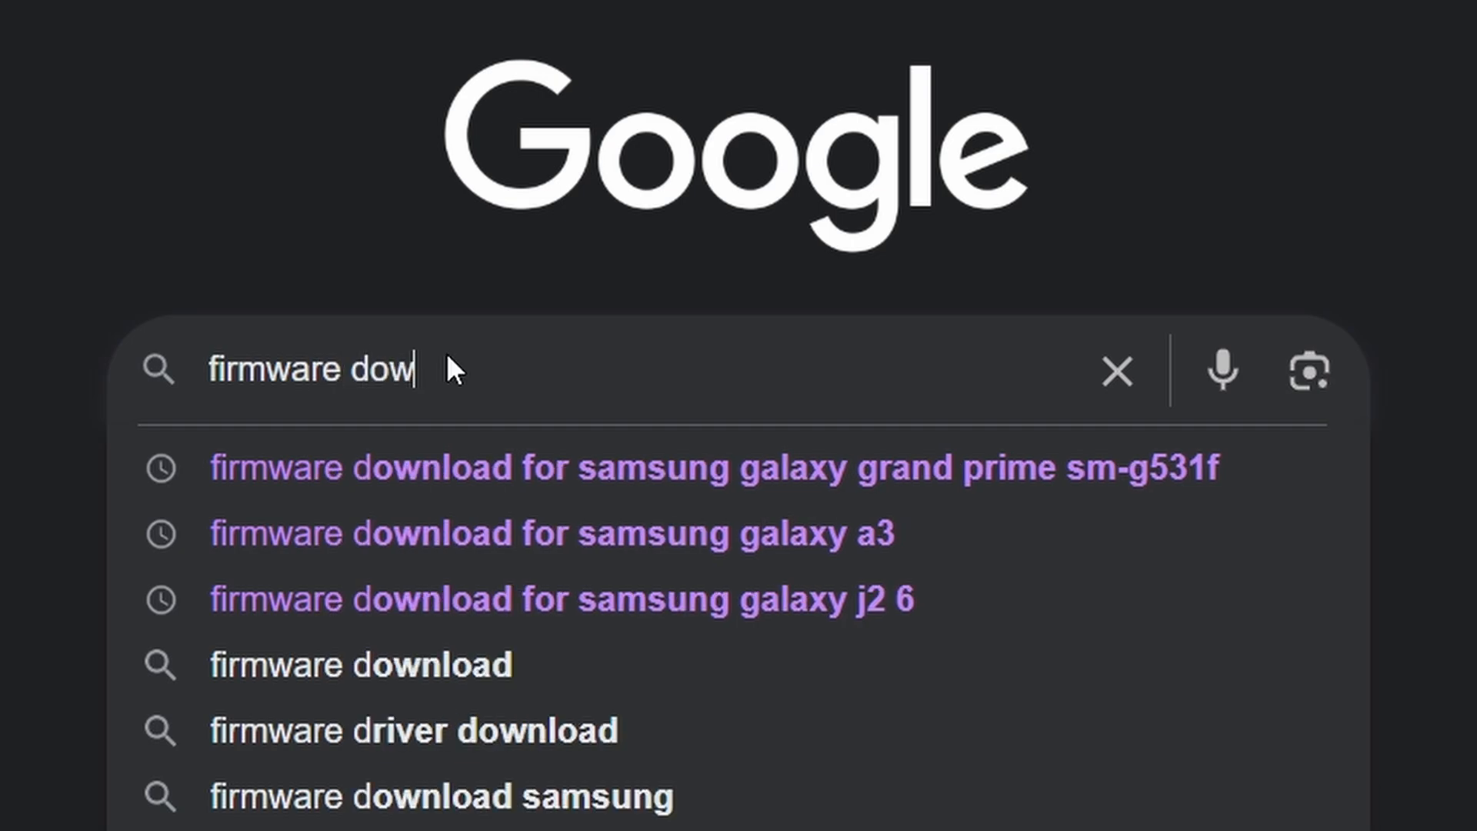
type("nload for samsu")
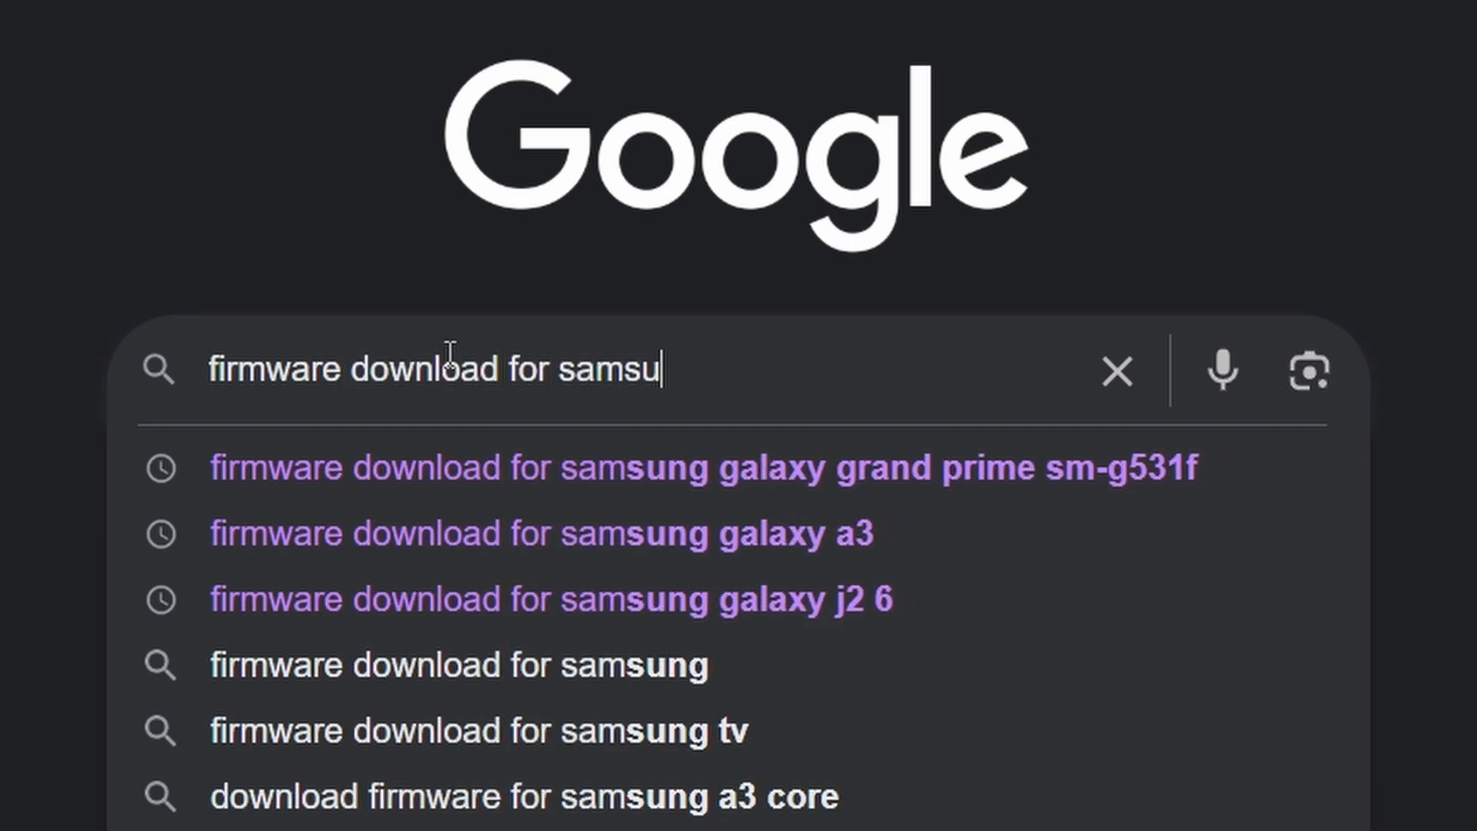
type("ng galaxy")
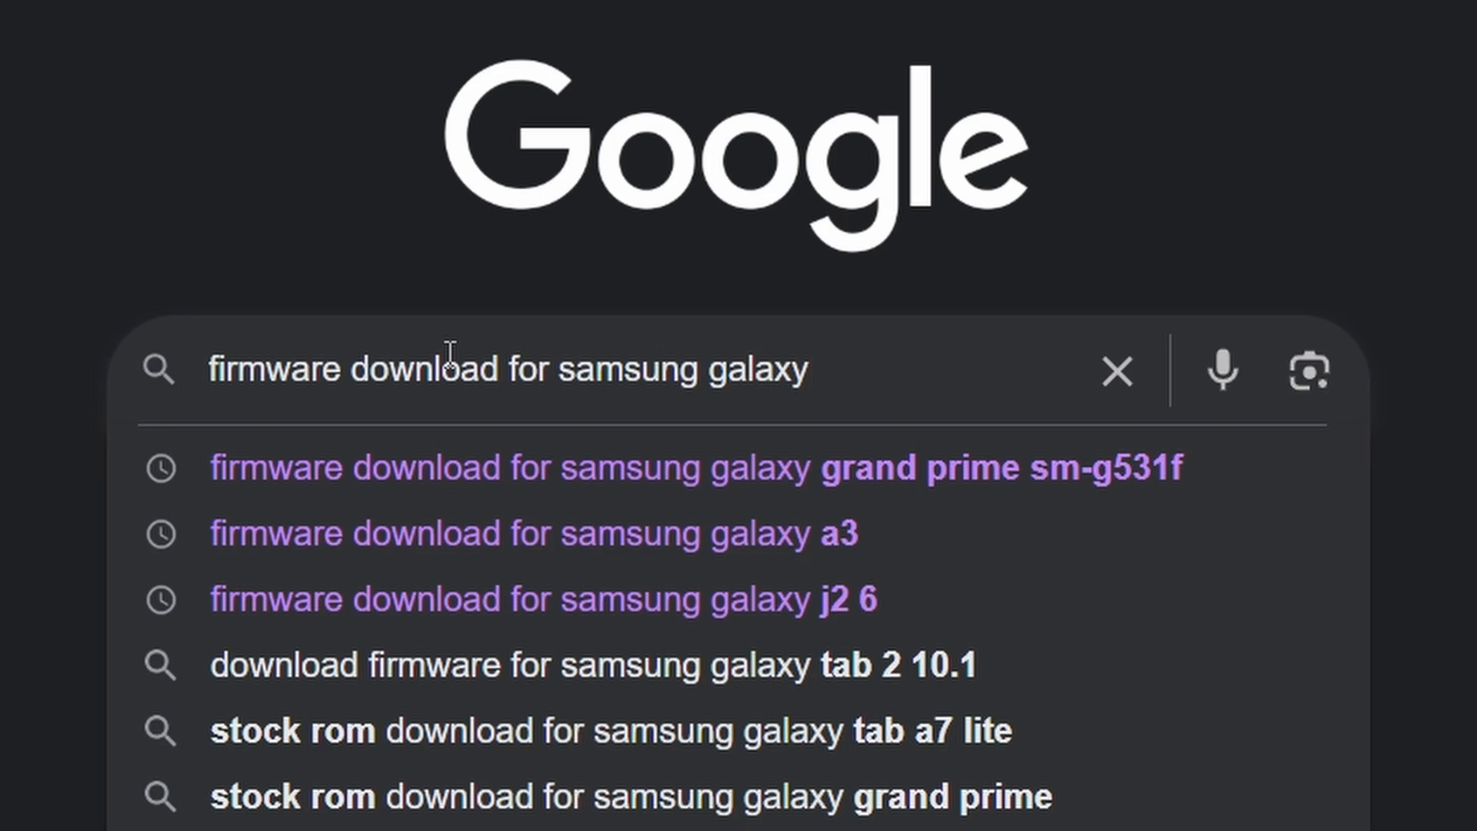
type("j2")
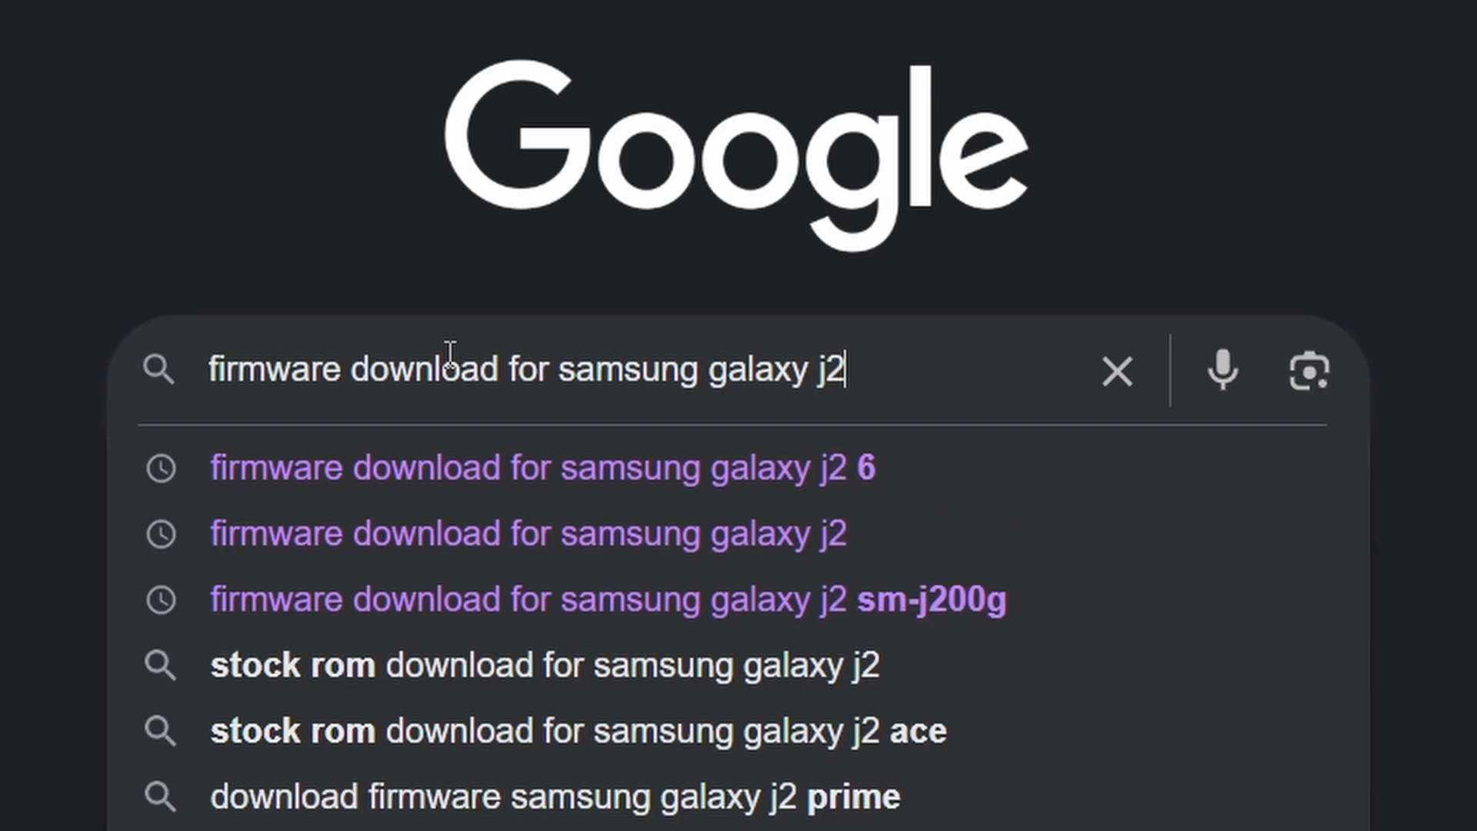
key("Return")
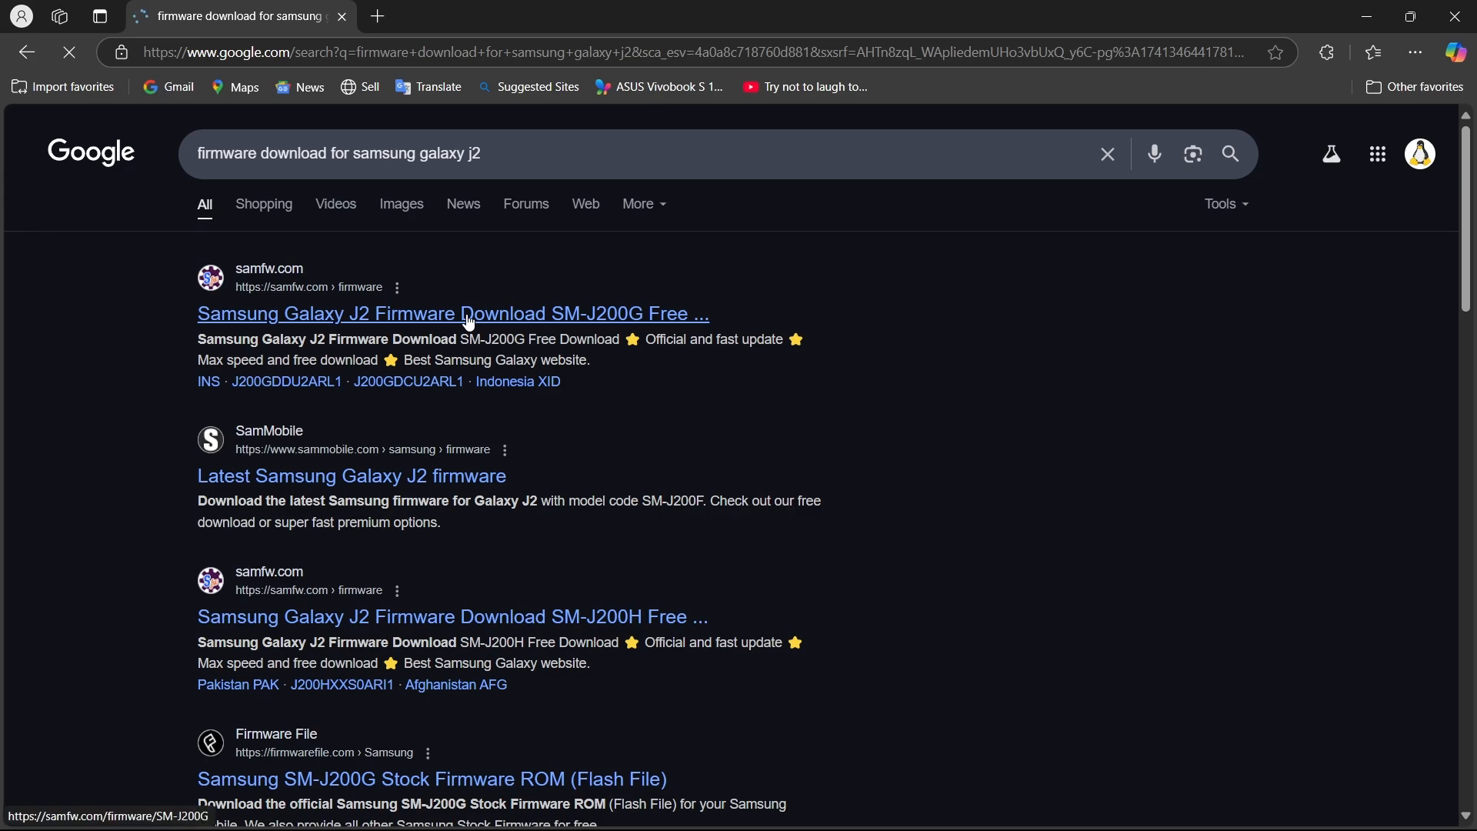
middle_click(471, 323)
Change the Google search to "firmware download for samsung galaxy j5" and open the samfw.com SM-J500F result in a new tab.
left_click(521, 176)
key("BackSpace")
type("5")
key("Return")
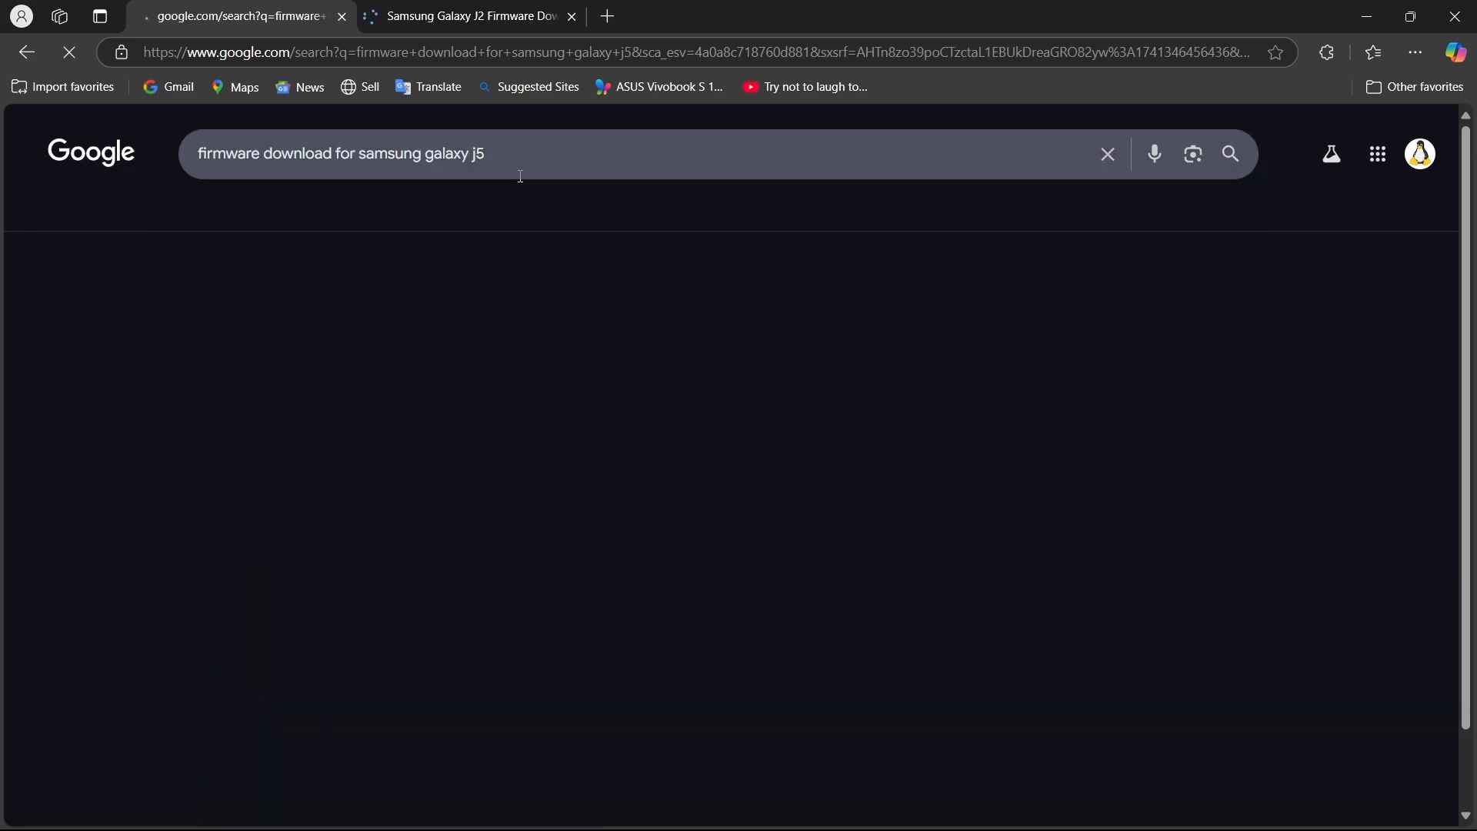
middle_click(511, 321)
Change the Google search to "firmware download for samsung galaxy j7".
left_click(540, 165)
key("BackSpace")
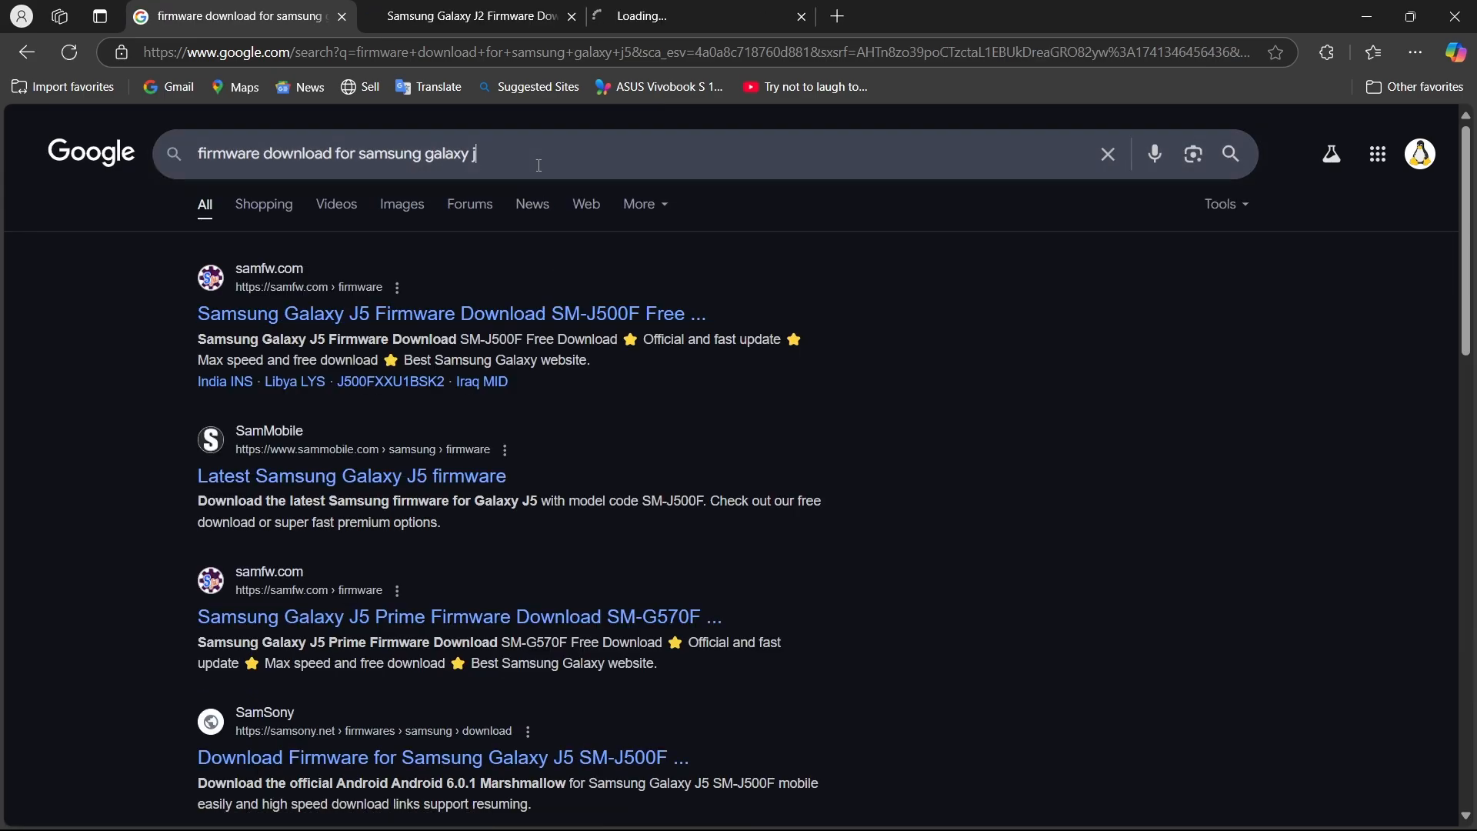
type("7")
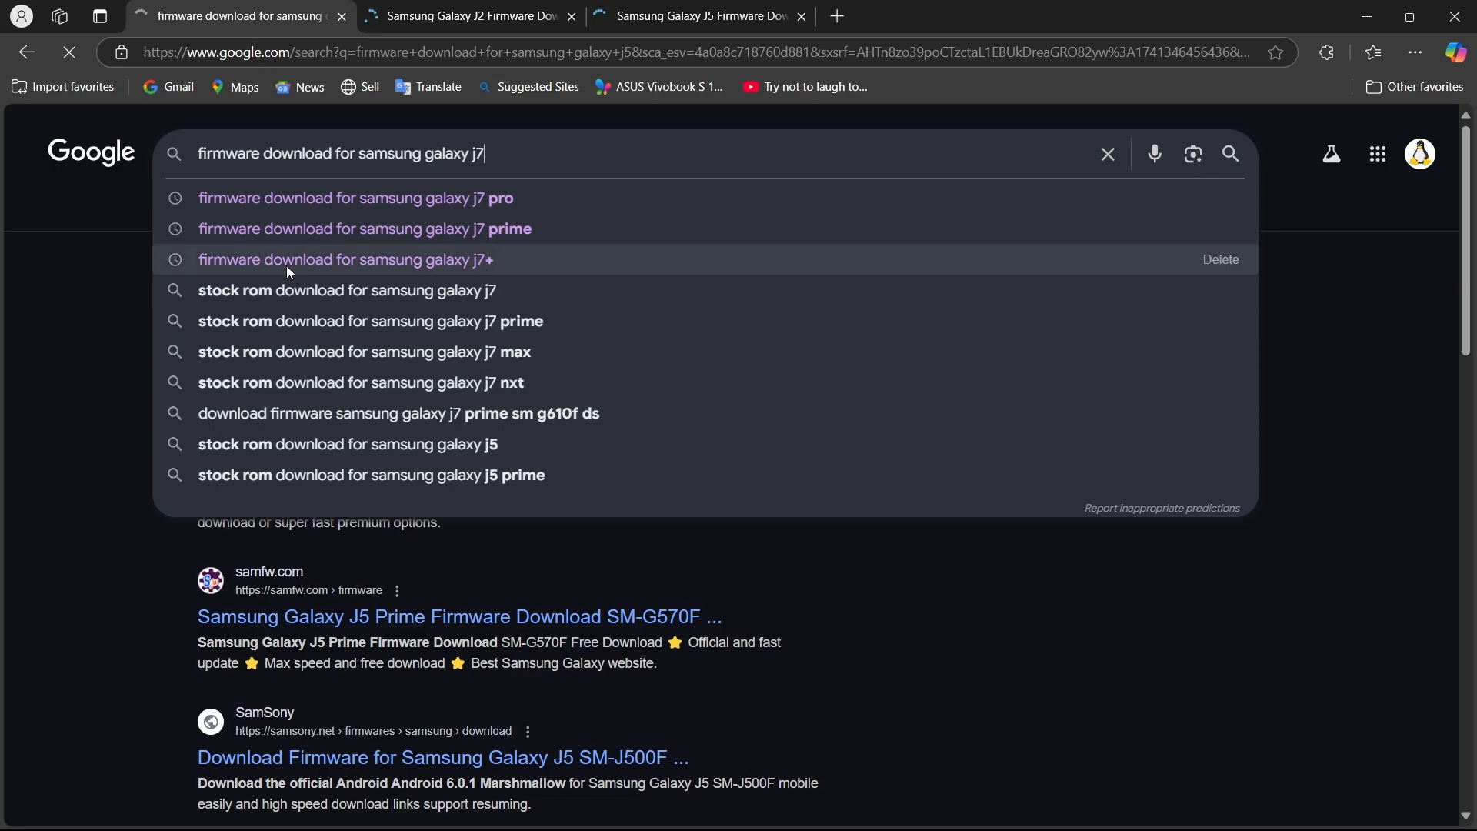
key("Return")
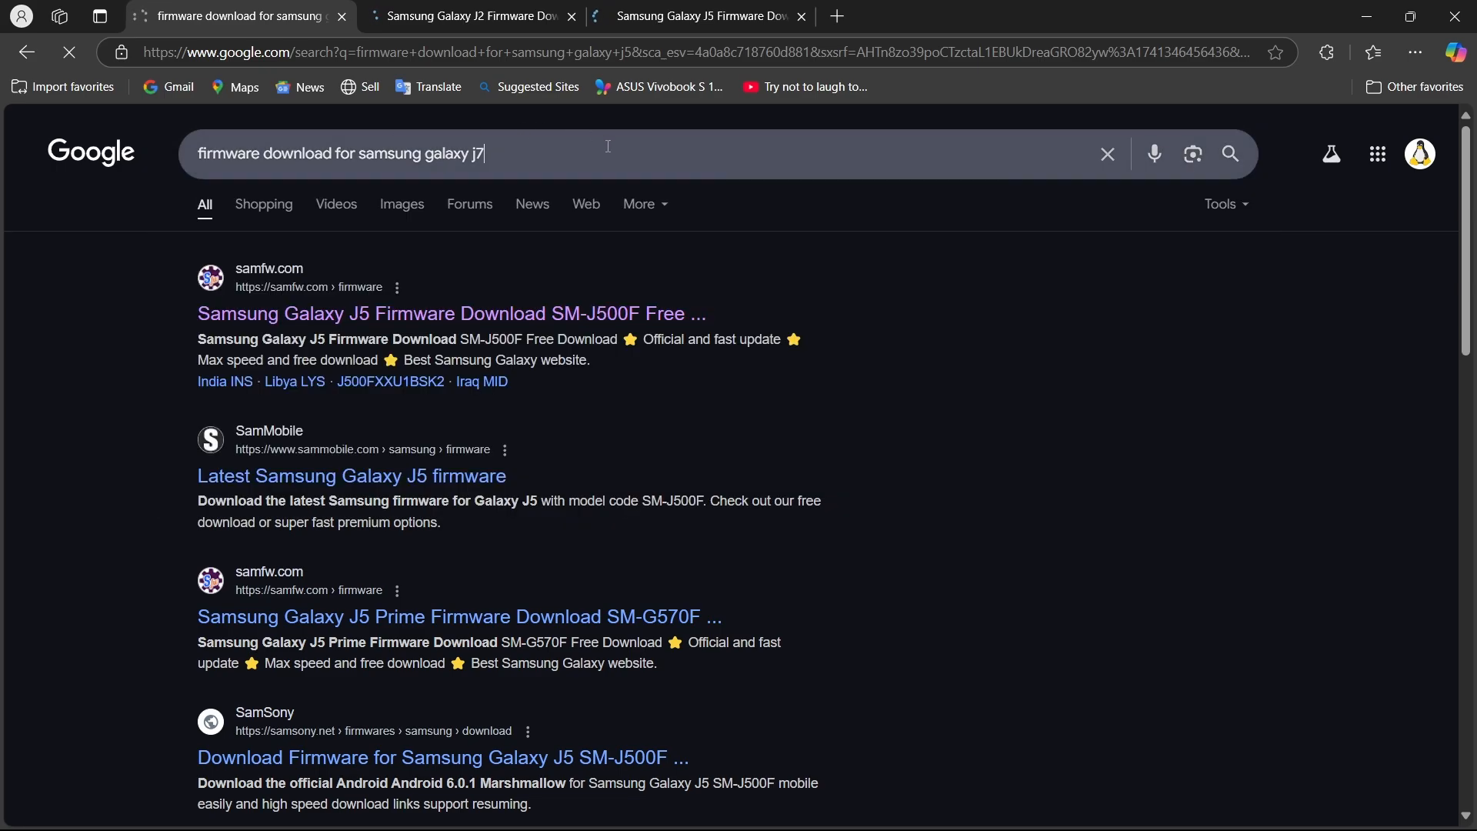
Change the Google search to "firmware download for samsung galaxy s6".
left_click(530, 158)
key("BackSpace")
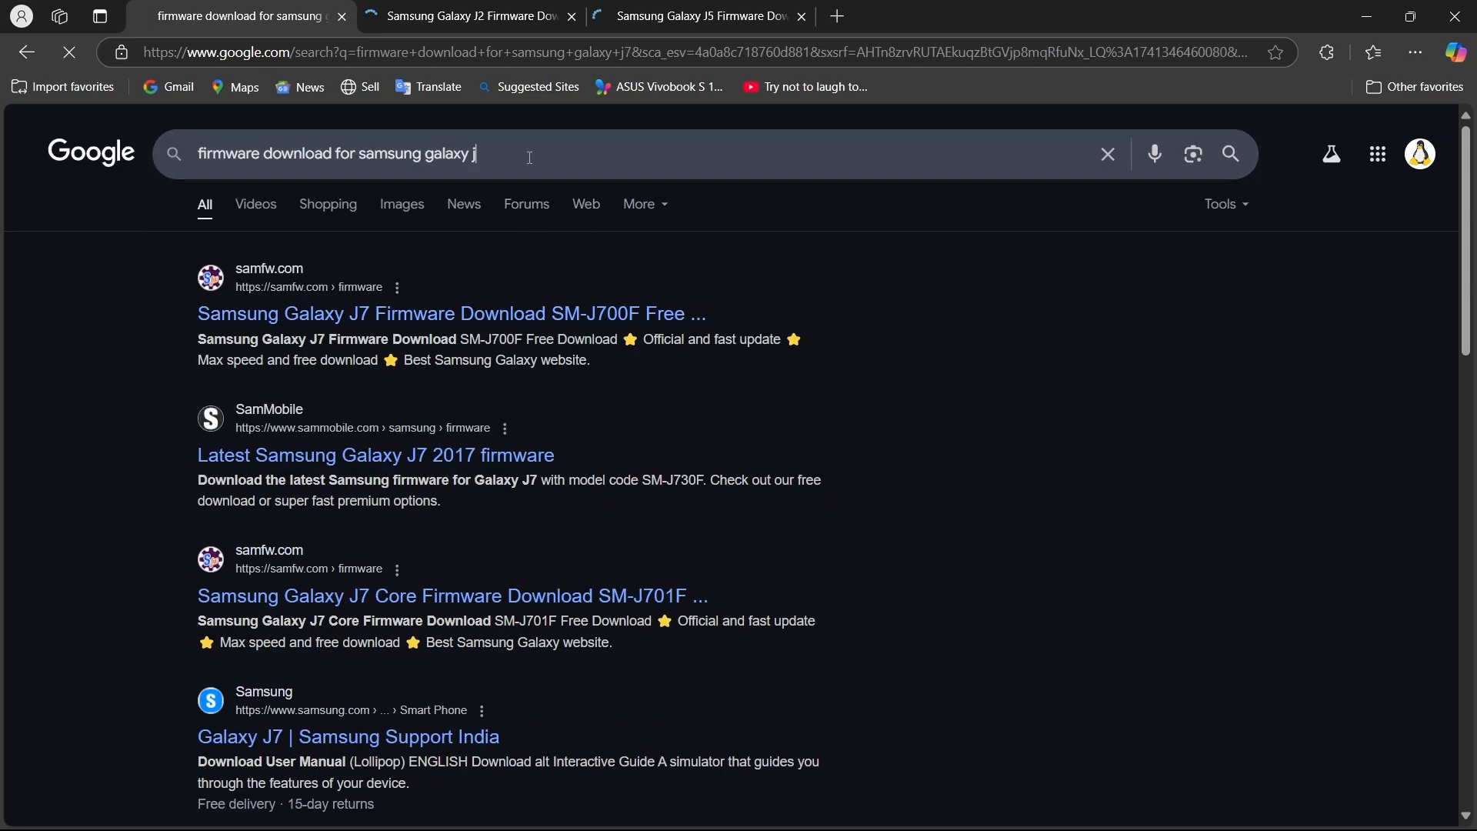
key("BackSpace")
type("s6")
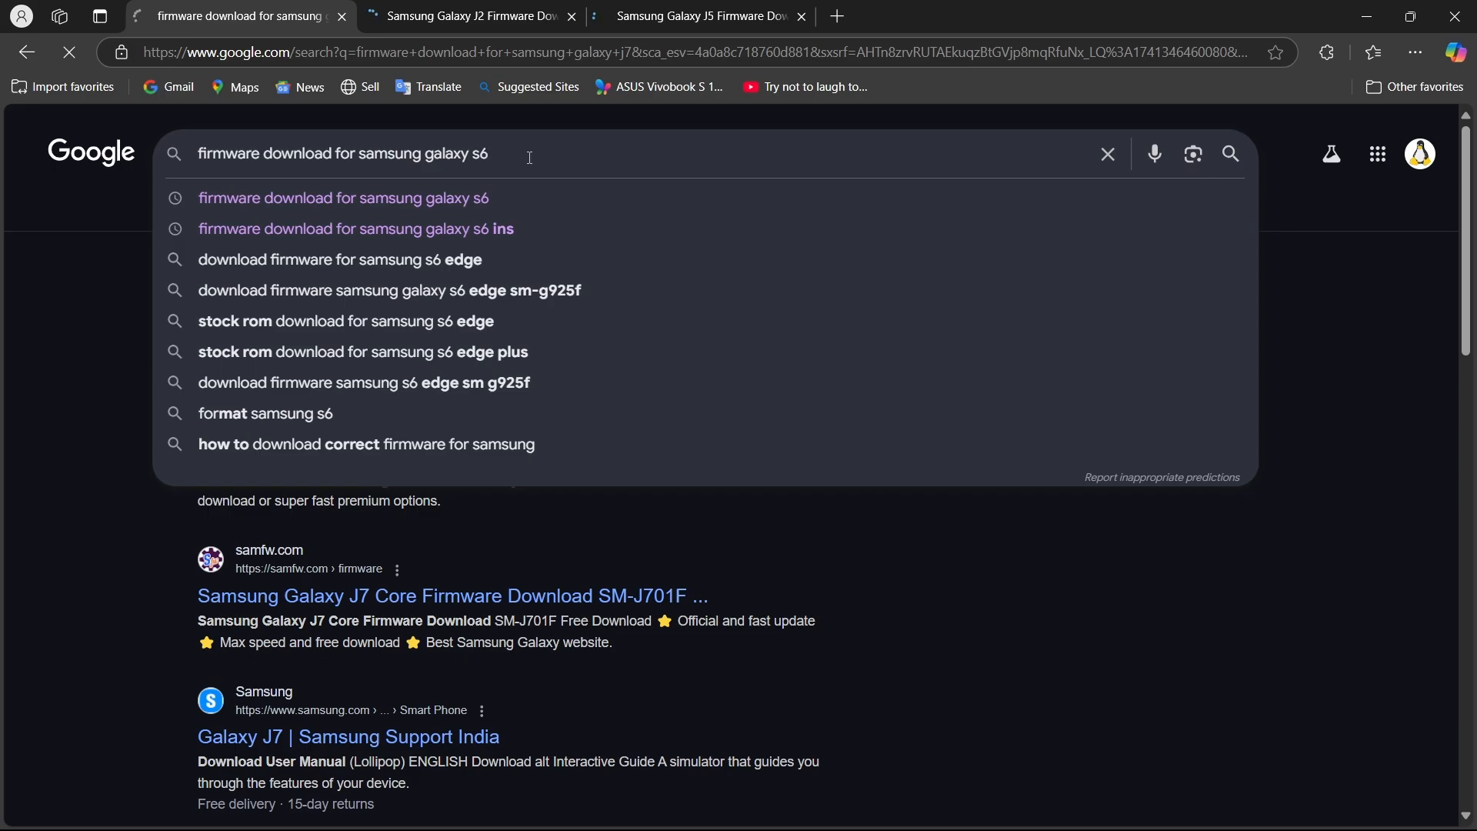
key("Return")
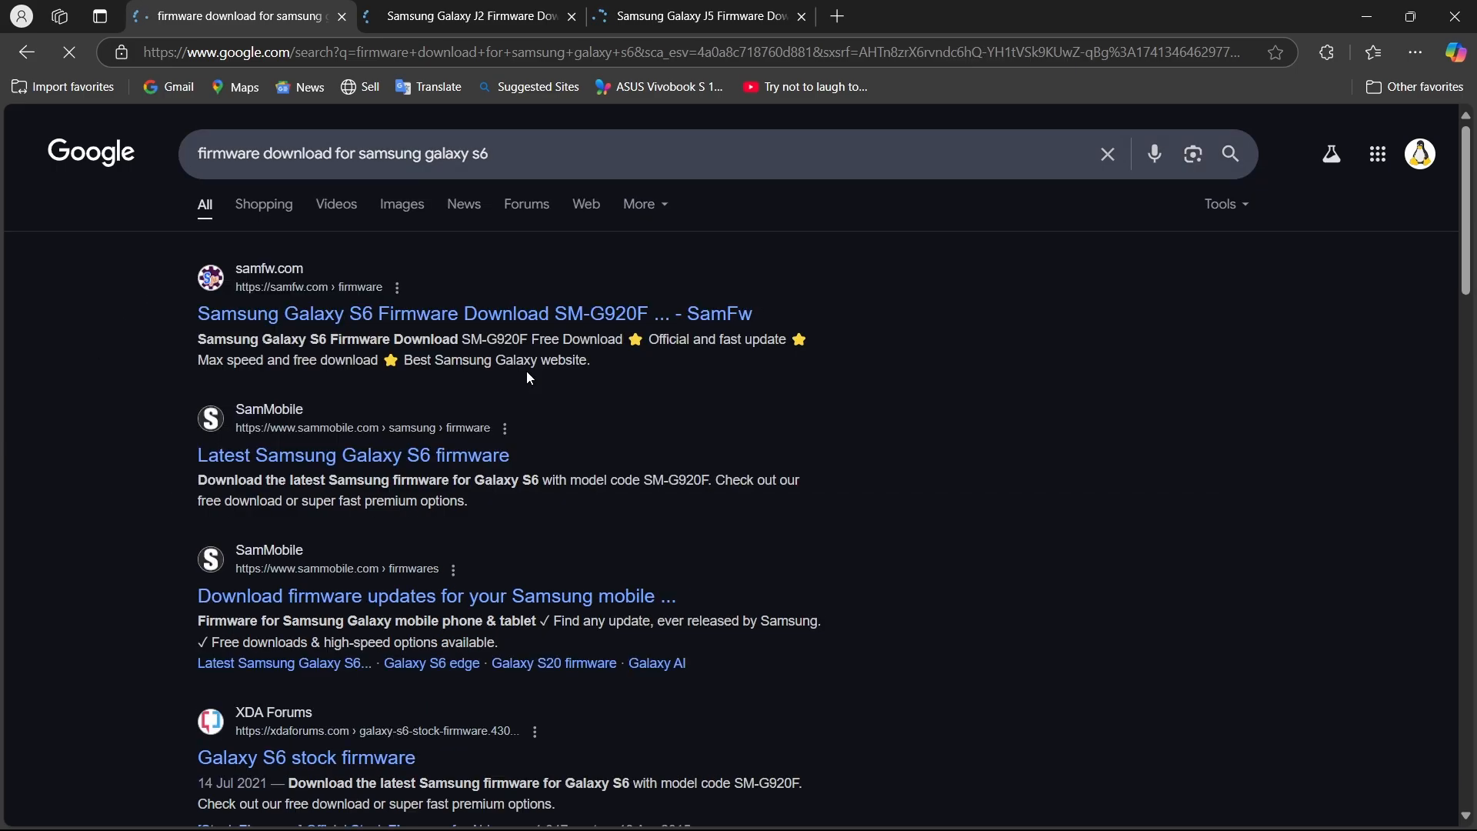
Open the samfw.com SM-G920F result in a new tab and change the Google search to "firmware download for samsung galaxy s25 ultra".
middle_click(444, 324)
left_click(562, 135)
key("BackSpace")
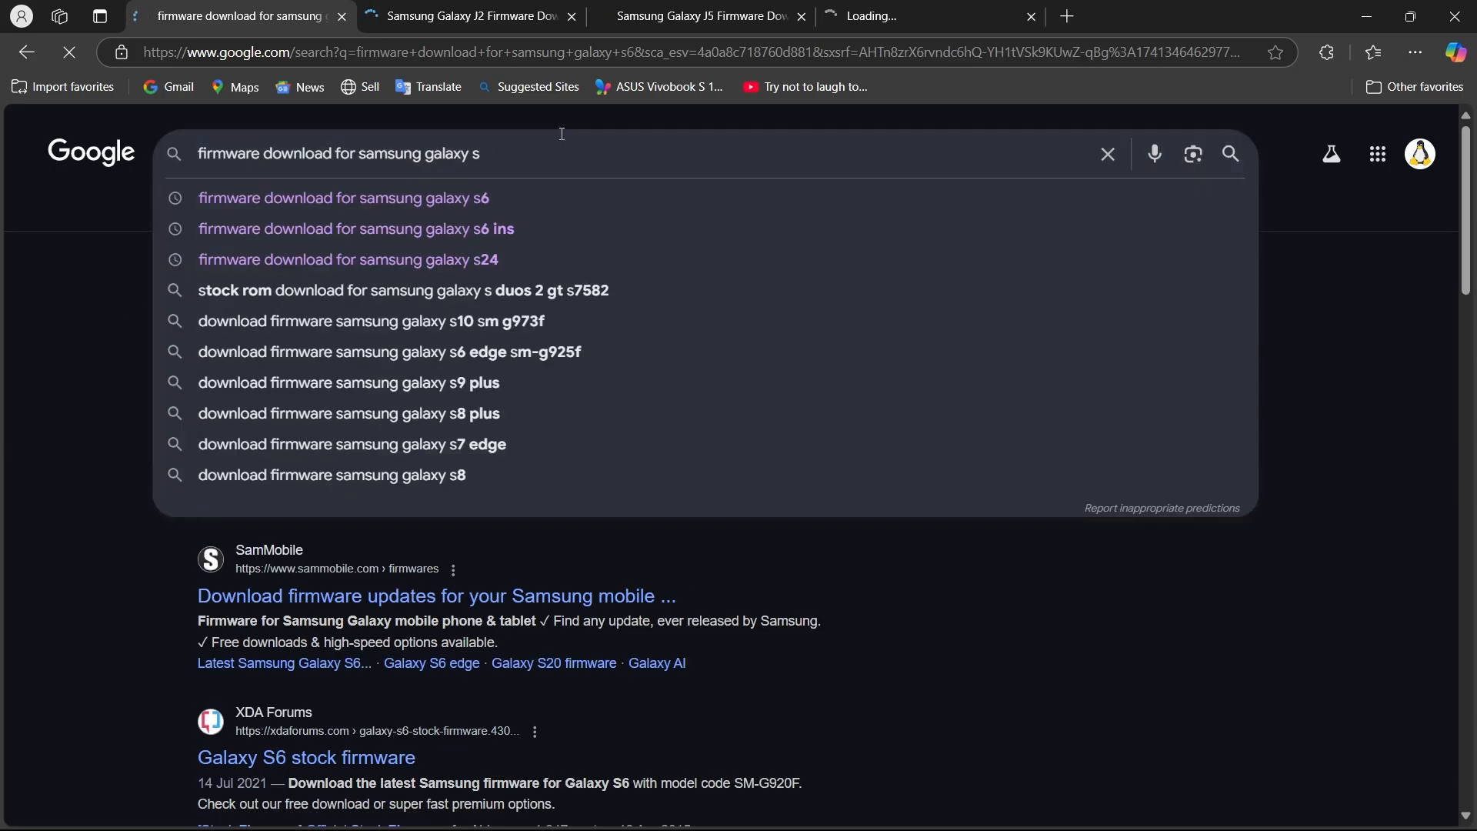
type("25 ukt")
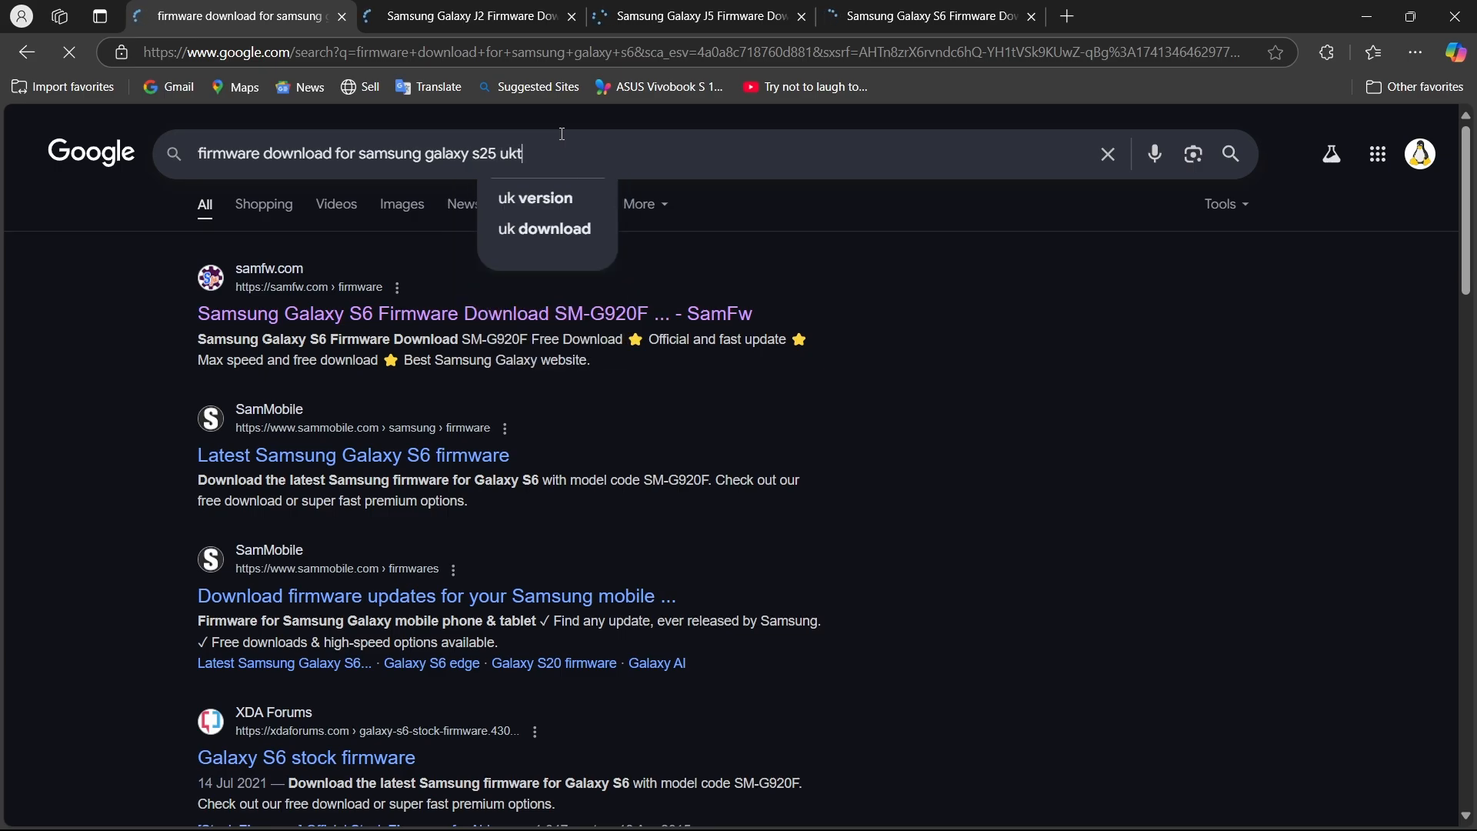
type("ra")
key("BackSpace")
key("BackSpace")
key("BackSpace")
key("BackSpace")
type("lt")
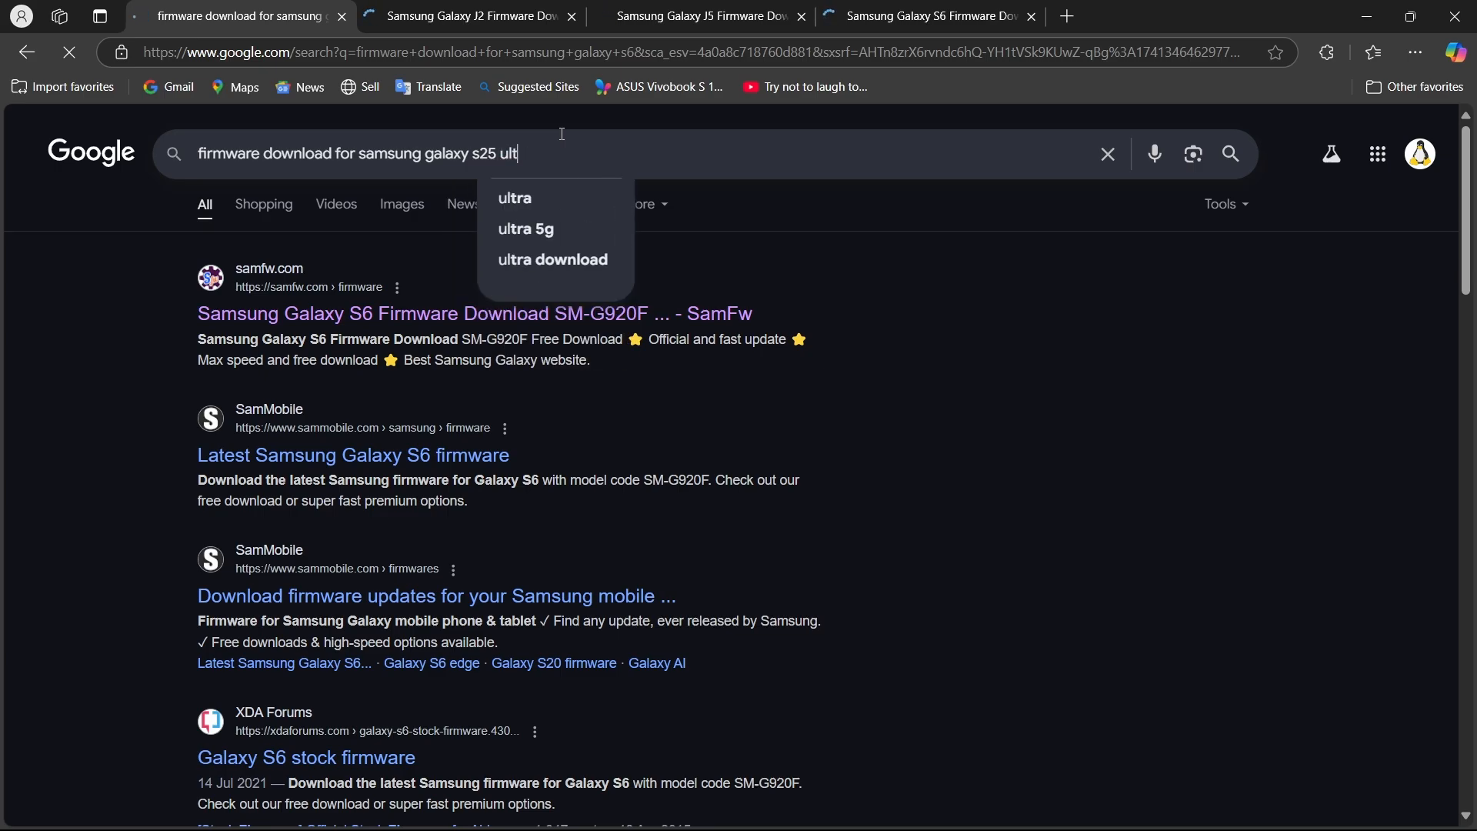
type("ra")
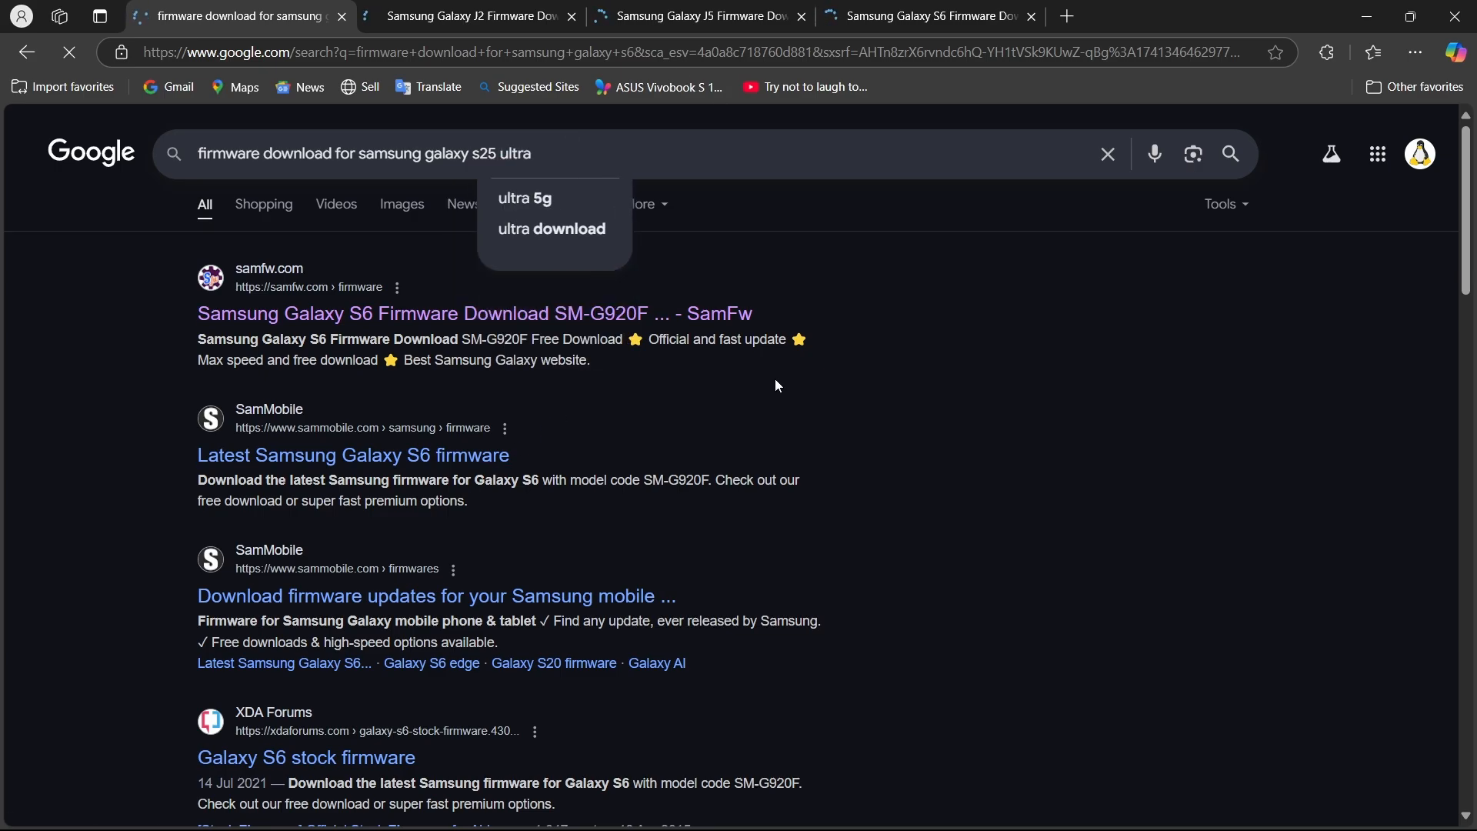
key("Return")
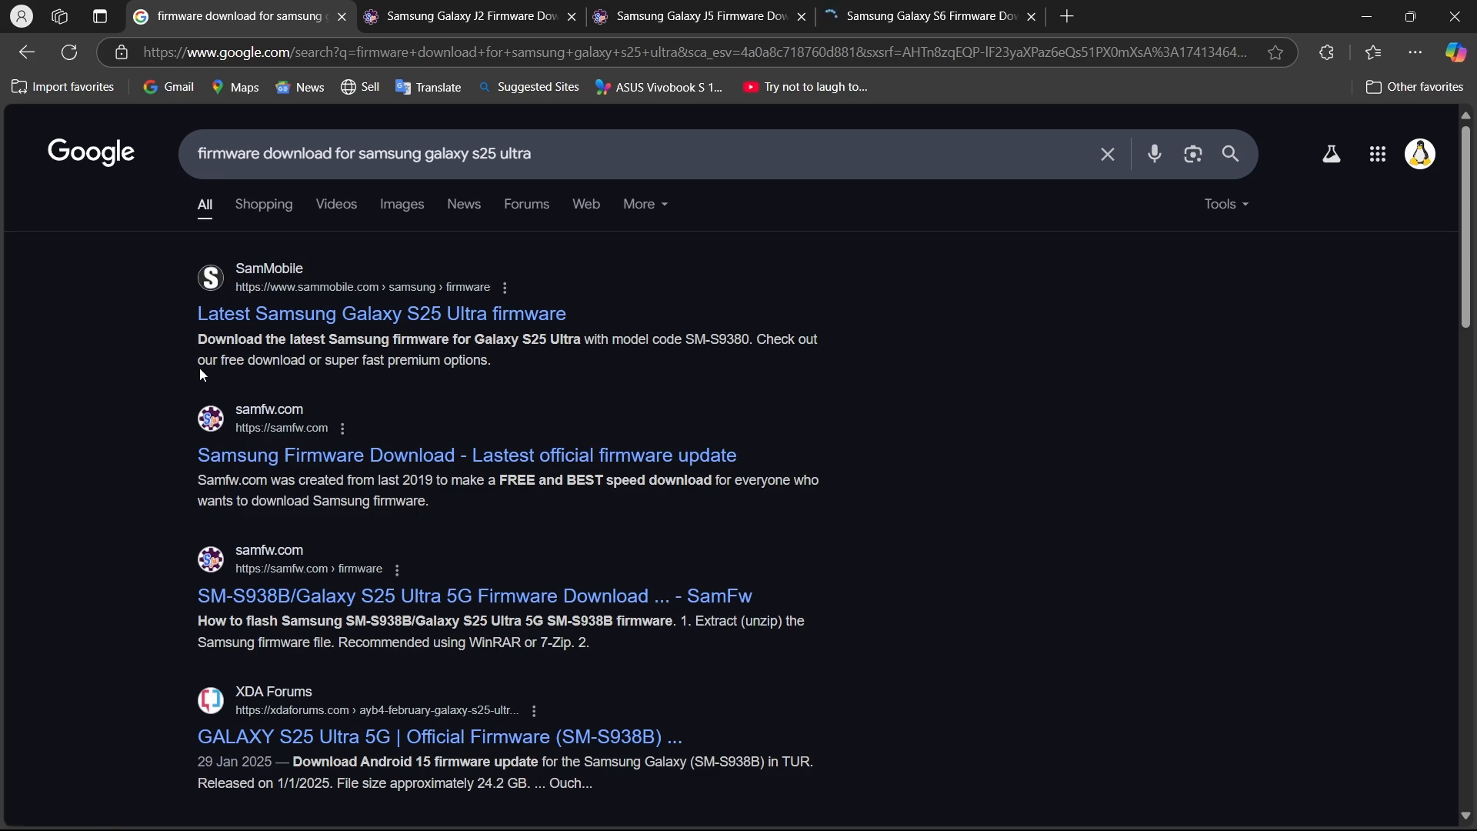
Open the samfw.com home page from the results and look up "S25 Ultra" in its device search.
left_click_drag(199, 363, 500, 362)
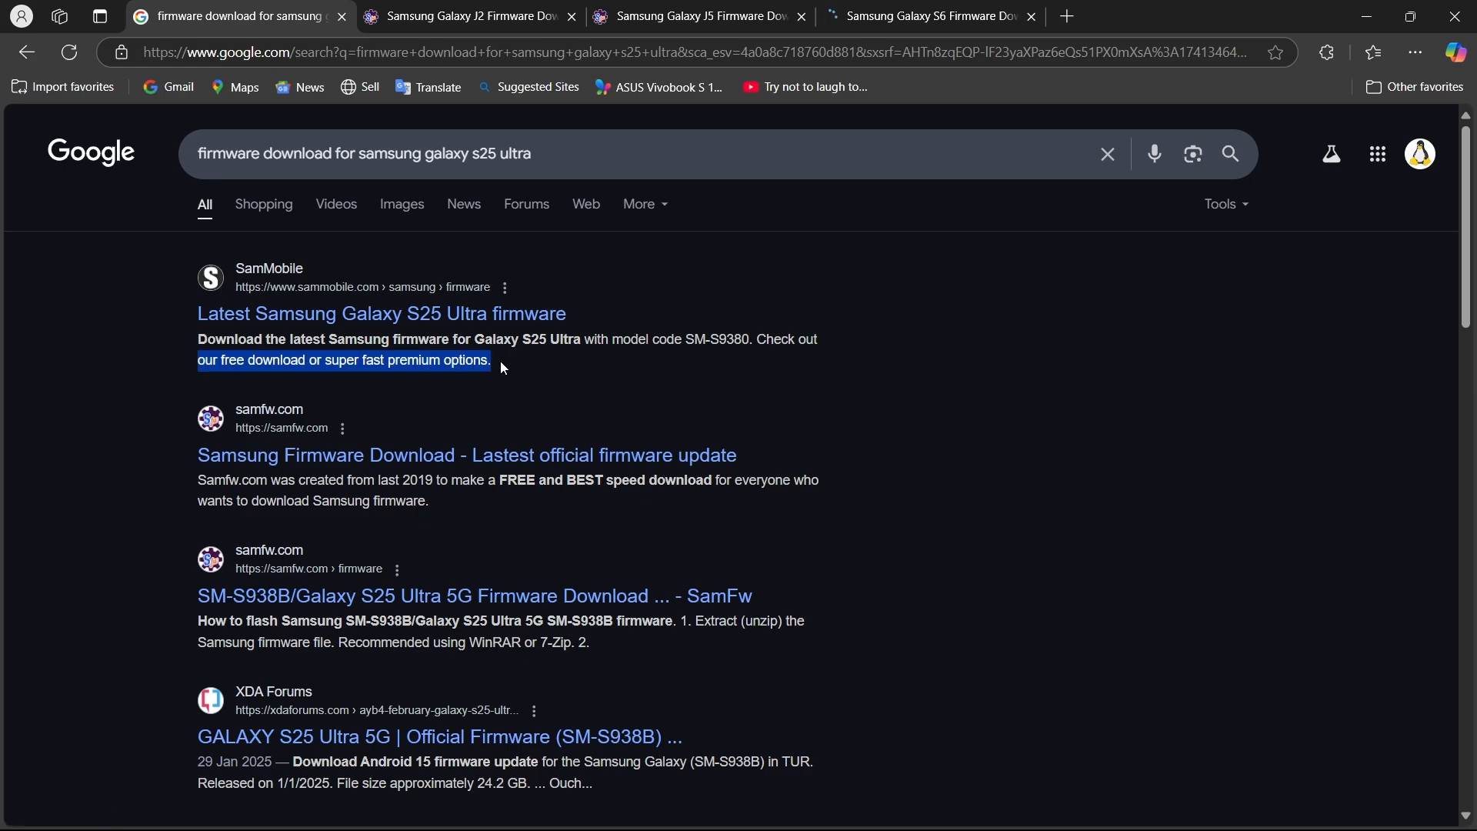
left_click(366, 360)
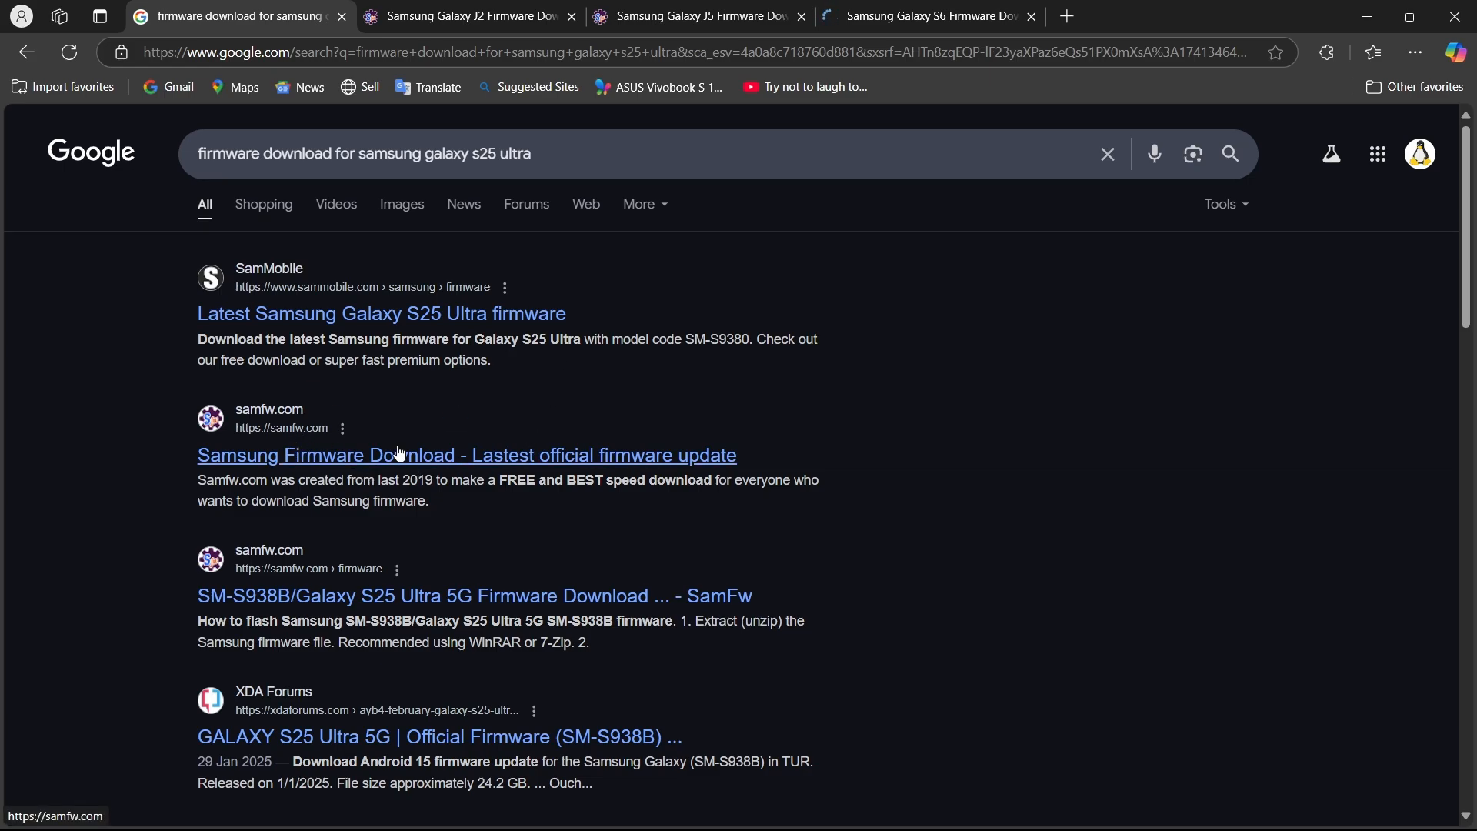
left_click(344, 455)
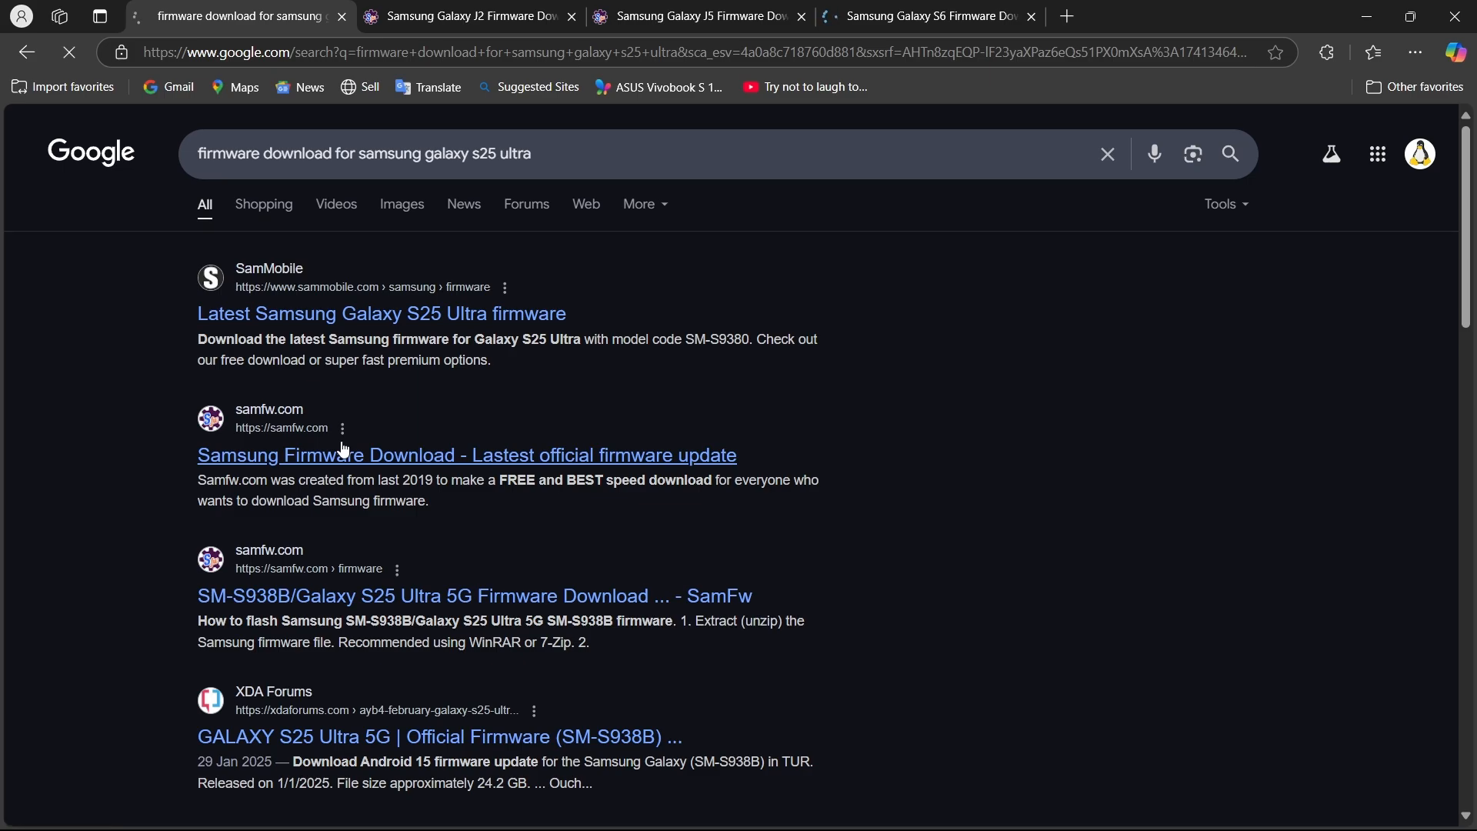
scroll(343, 445, "down", 15)
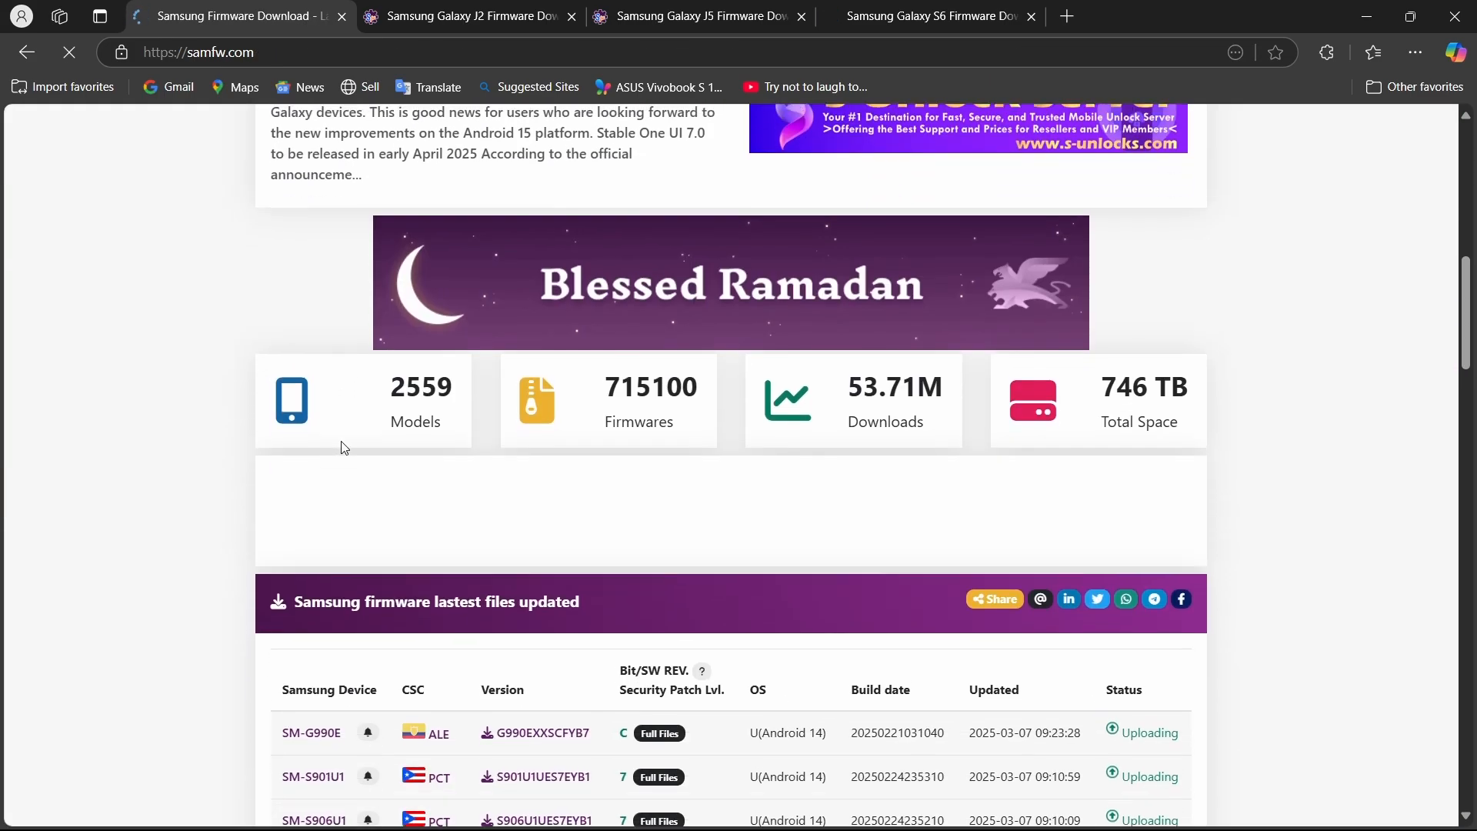
scroll(341, 442, "down", 2)
scroll(341, 441, "up", 15)
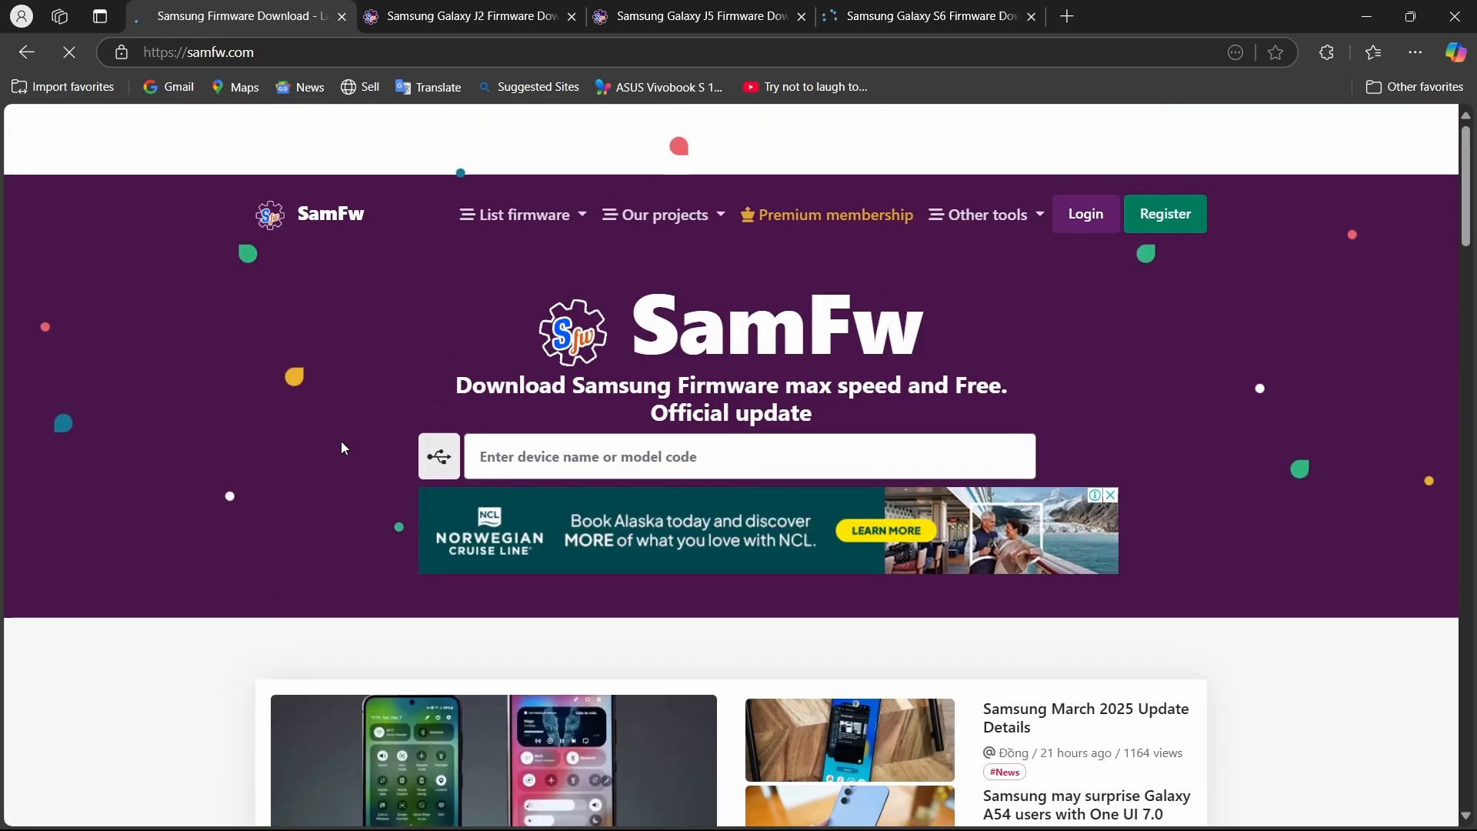
left_click(615, 390)
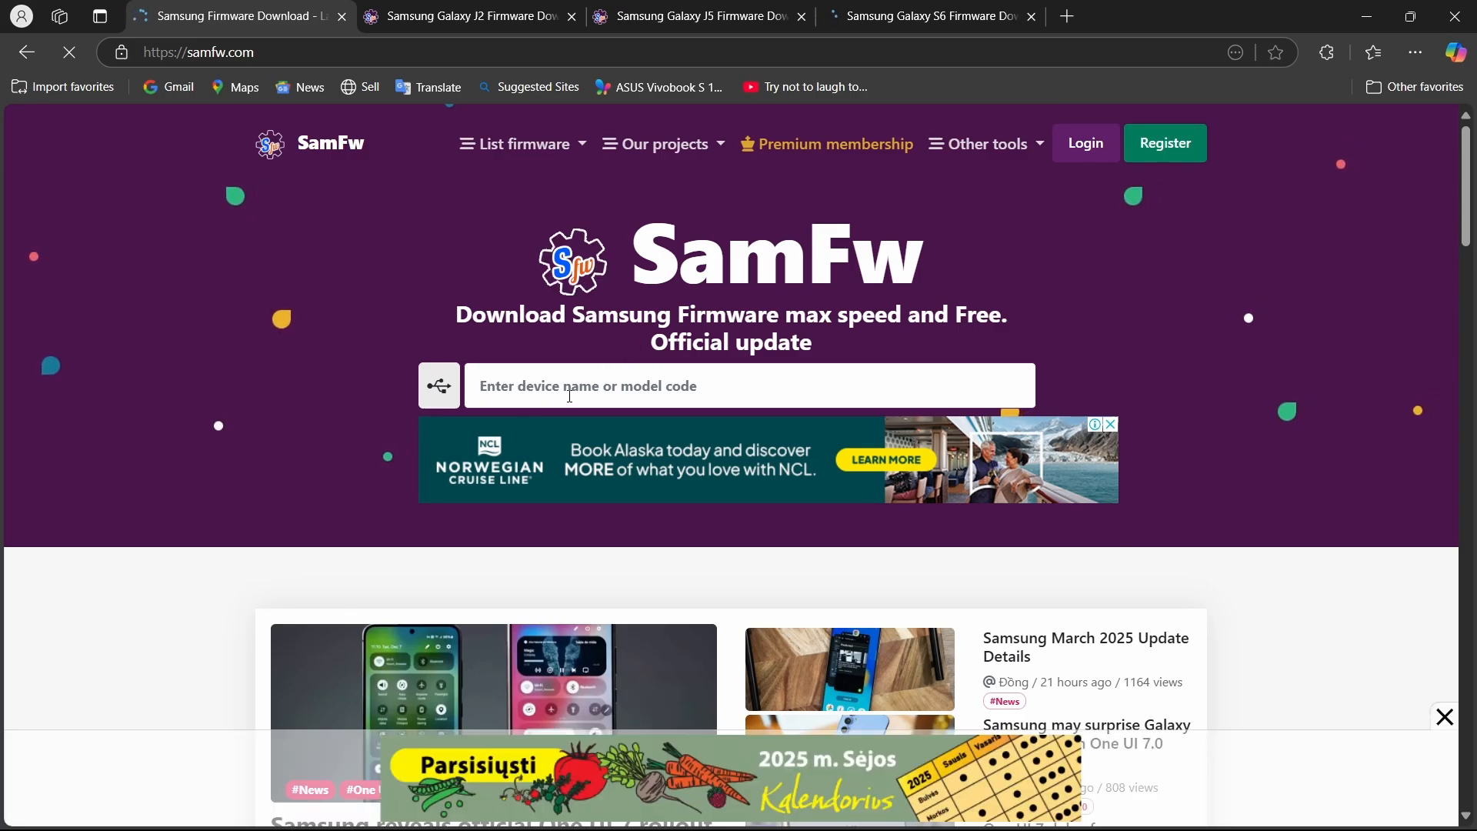
type("S25 Ultr")
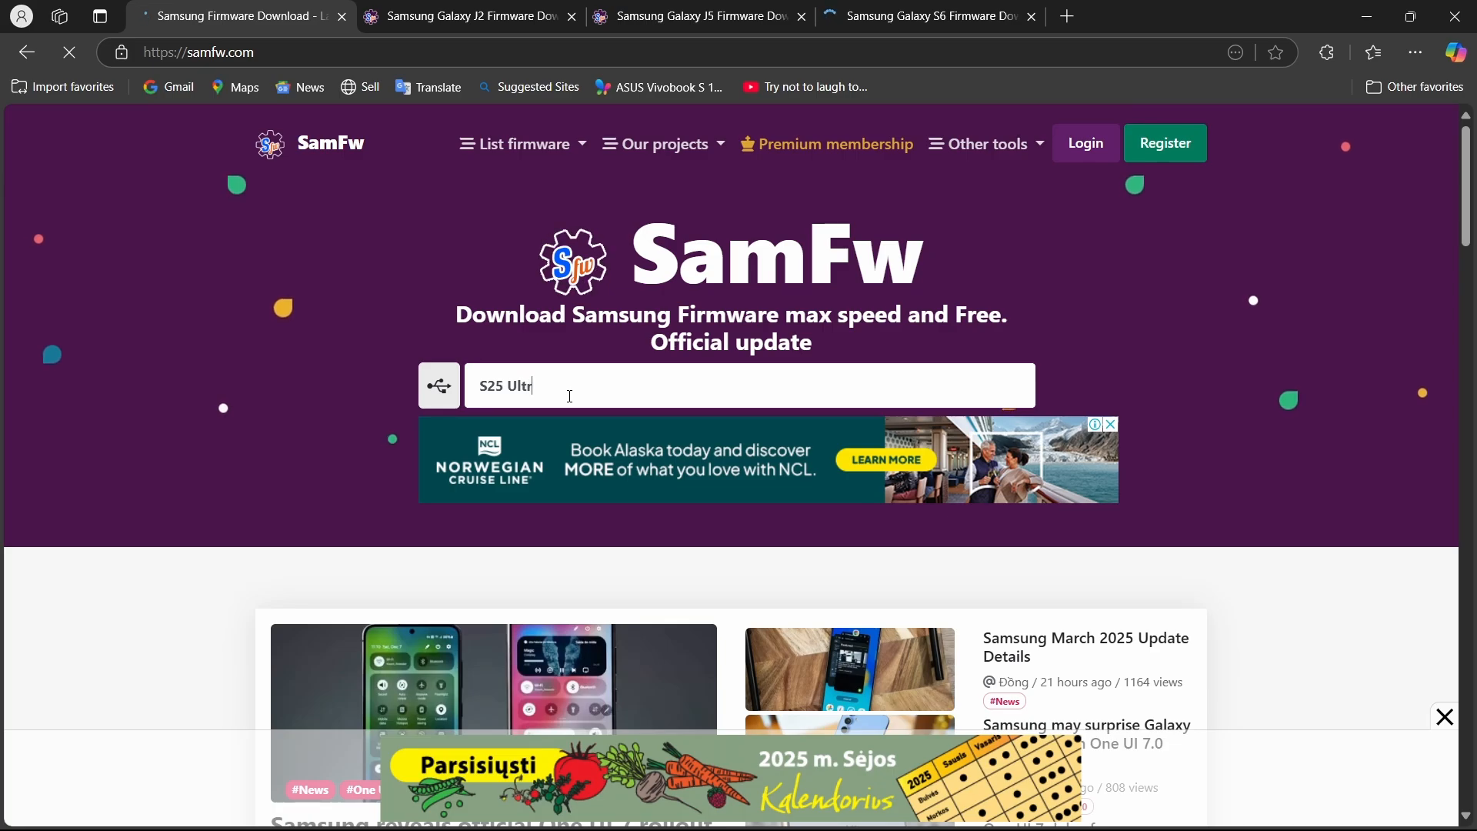
type("a")
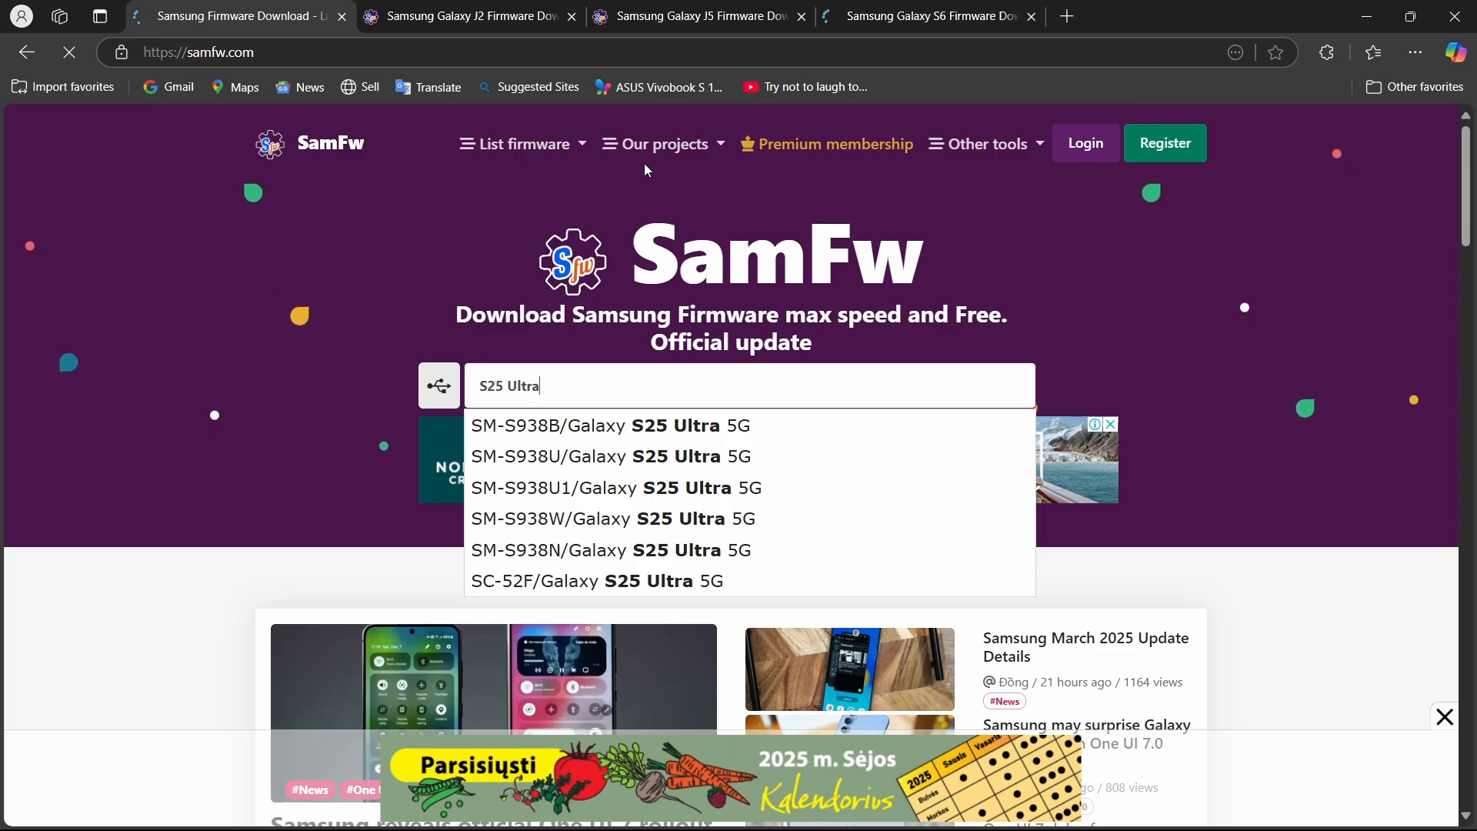
Return to google.com and enter the query "firmware download for samsung galaxy s25 ultra india".
key("ctrl+l")
type("google")
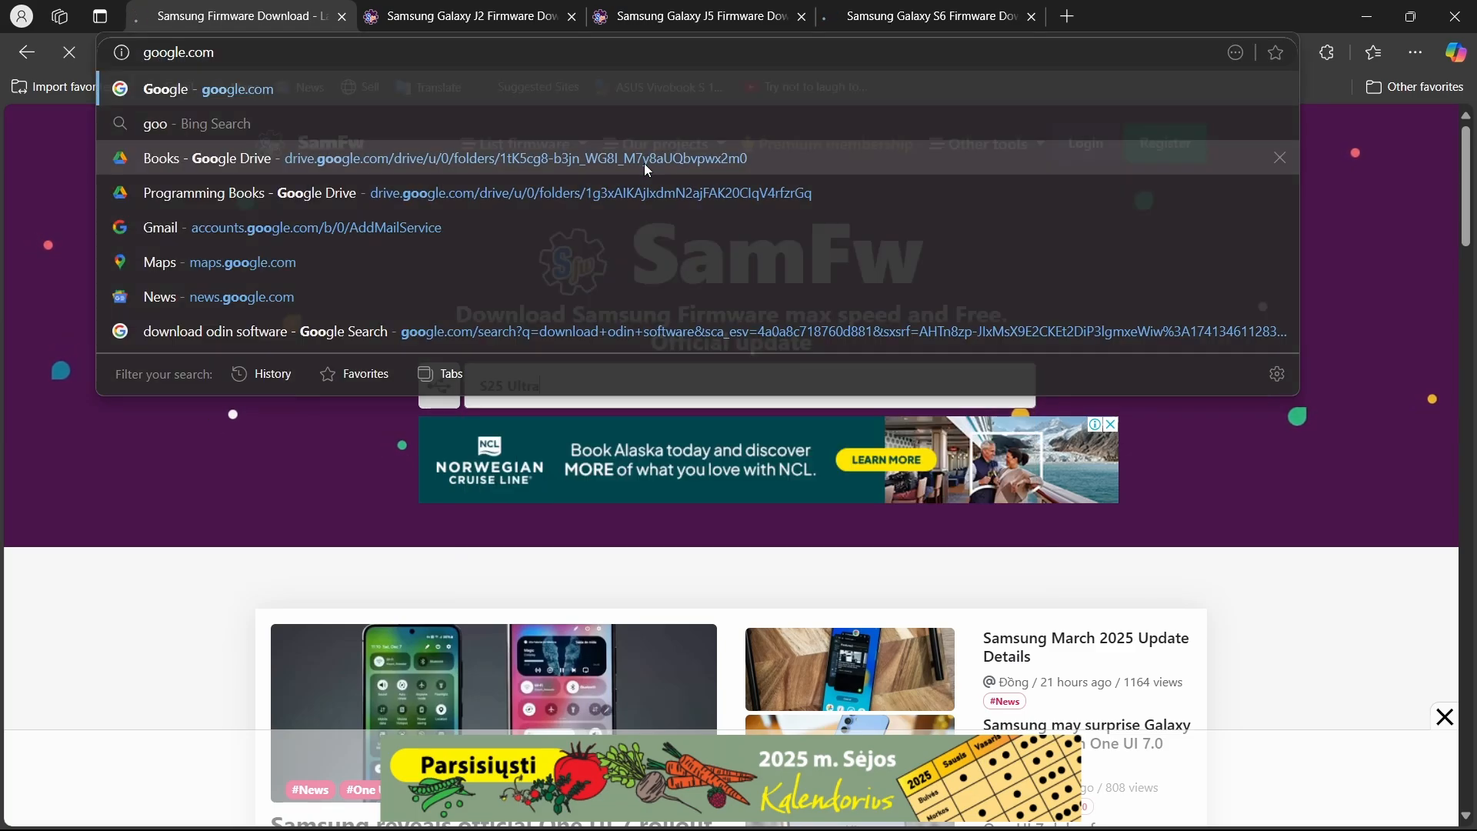
key("Return")
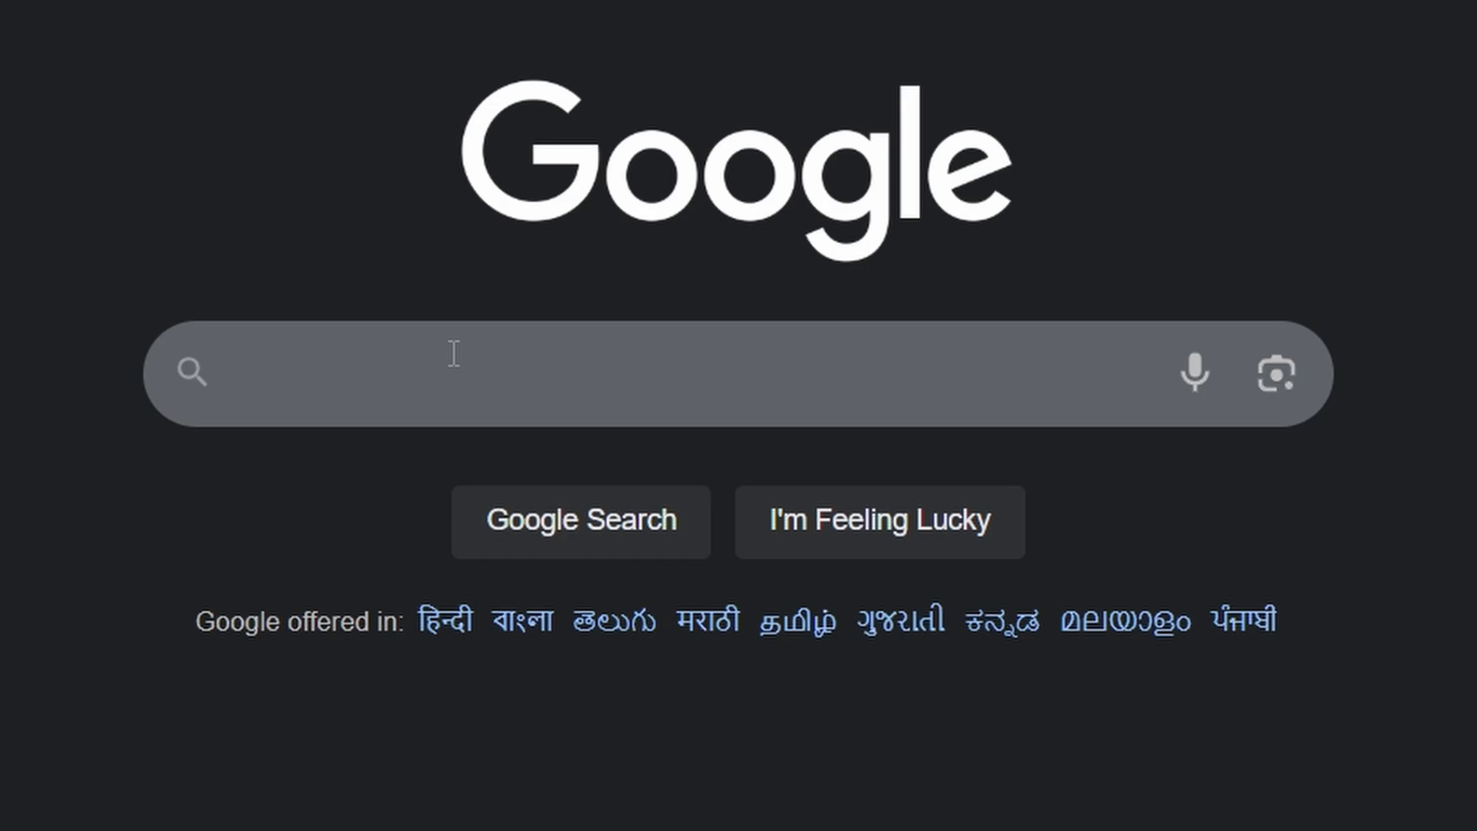
left_click(606, 386)
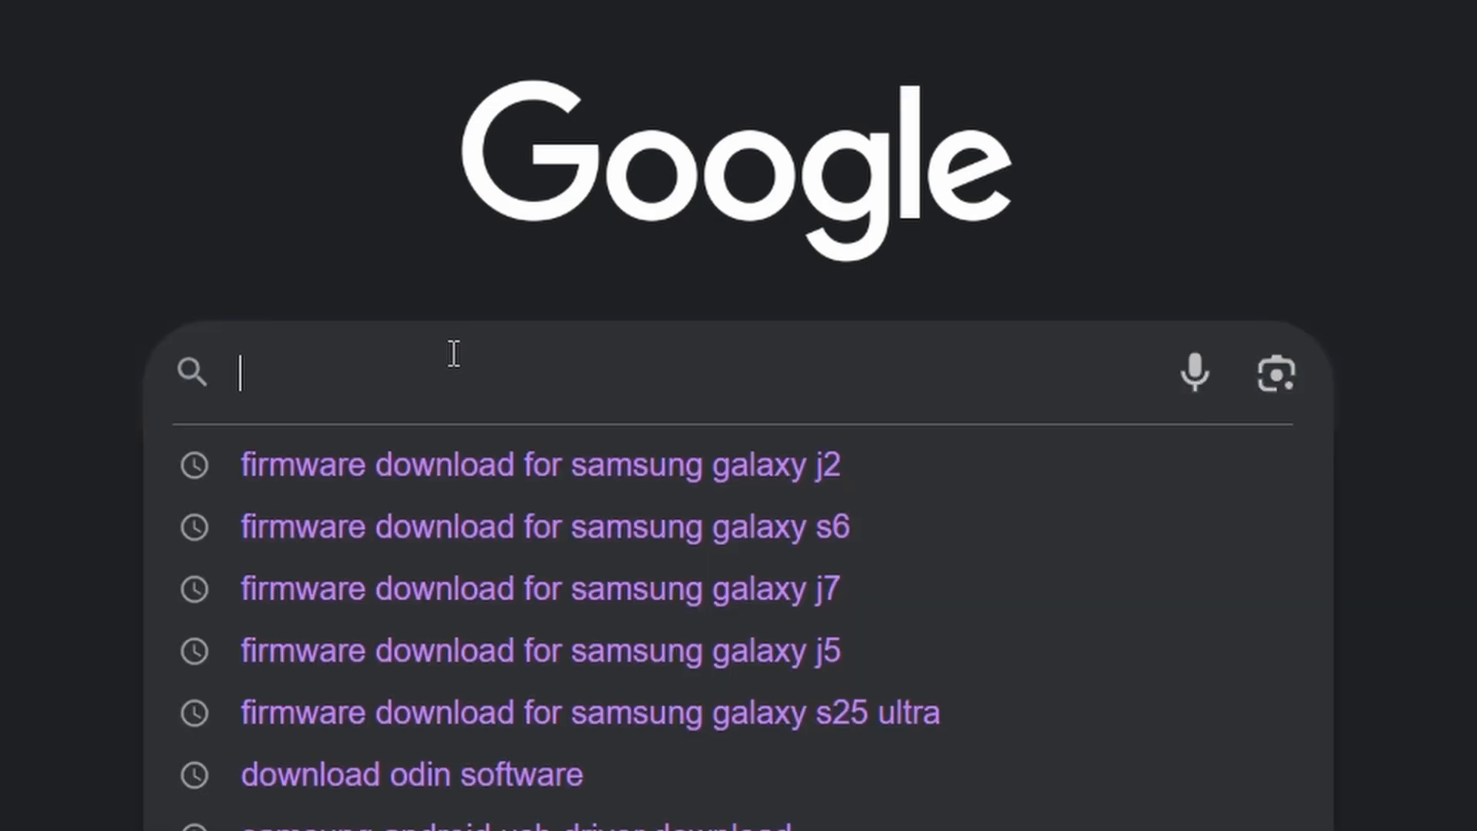
type("firmware downlo")
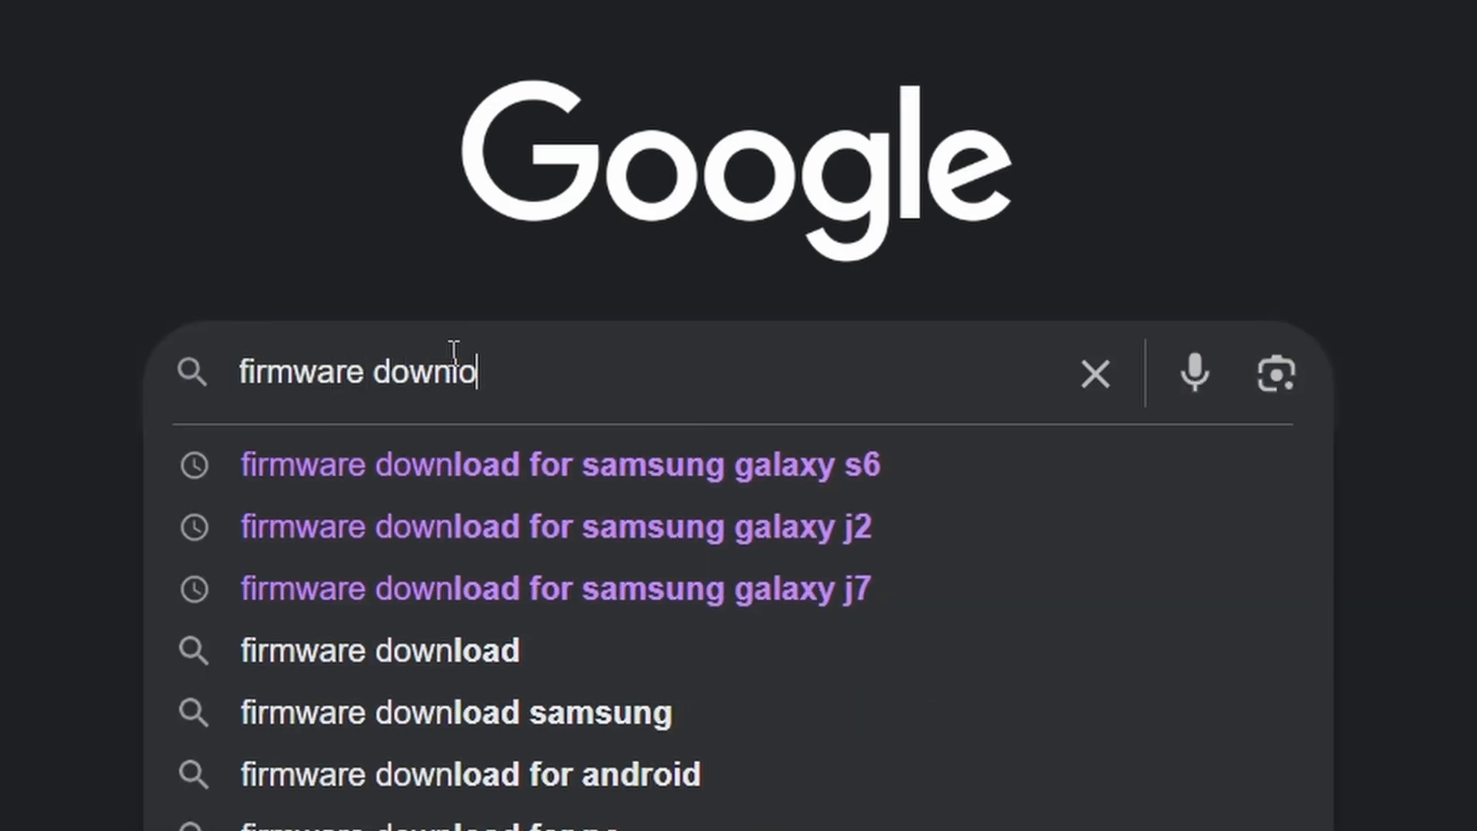
type("ad for samsung ga")
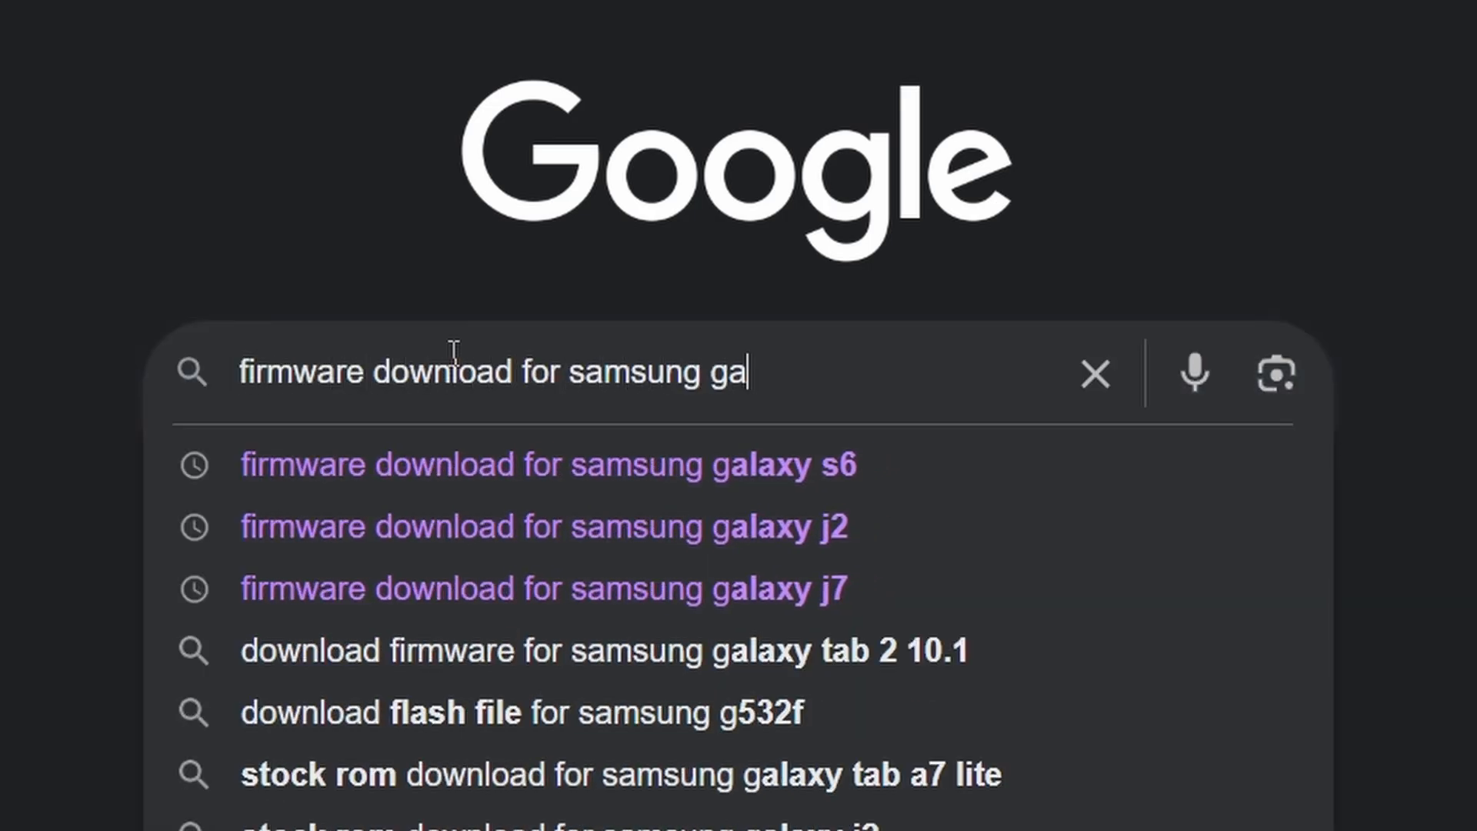
type("laxy sw25")
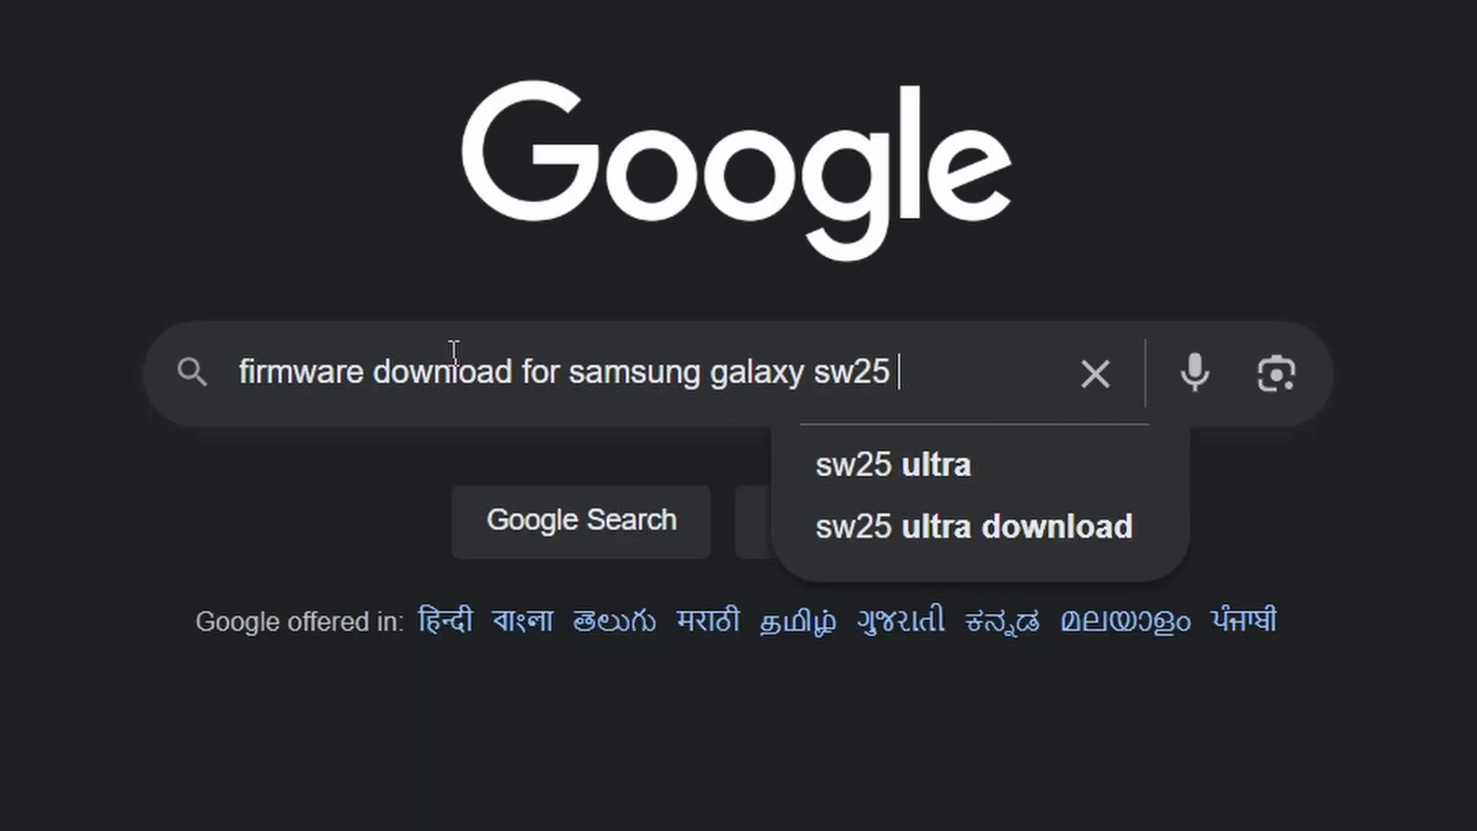
key("BackSpace")
key("BackSpace")
key("BackSpace")
key("BackSpace")
type("25 ultra ")
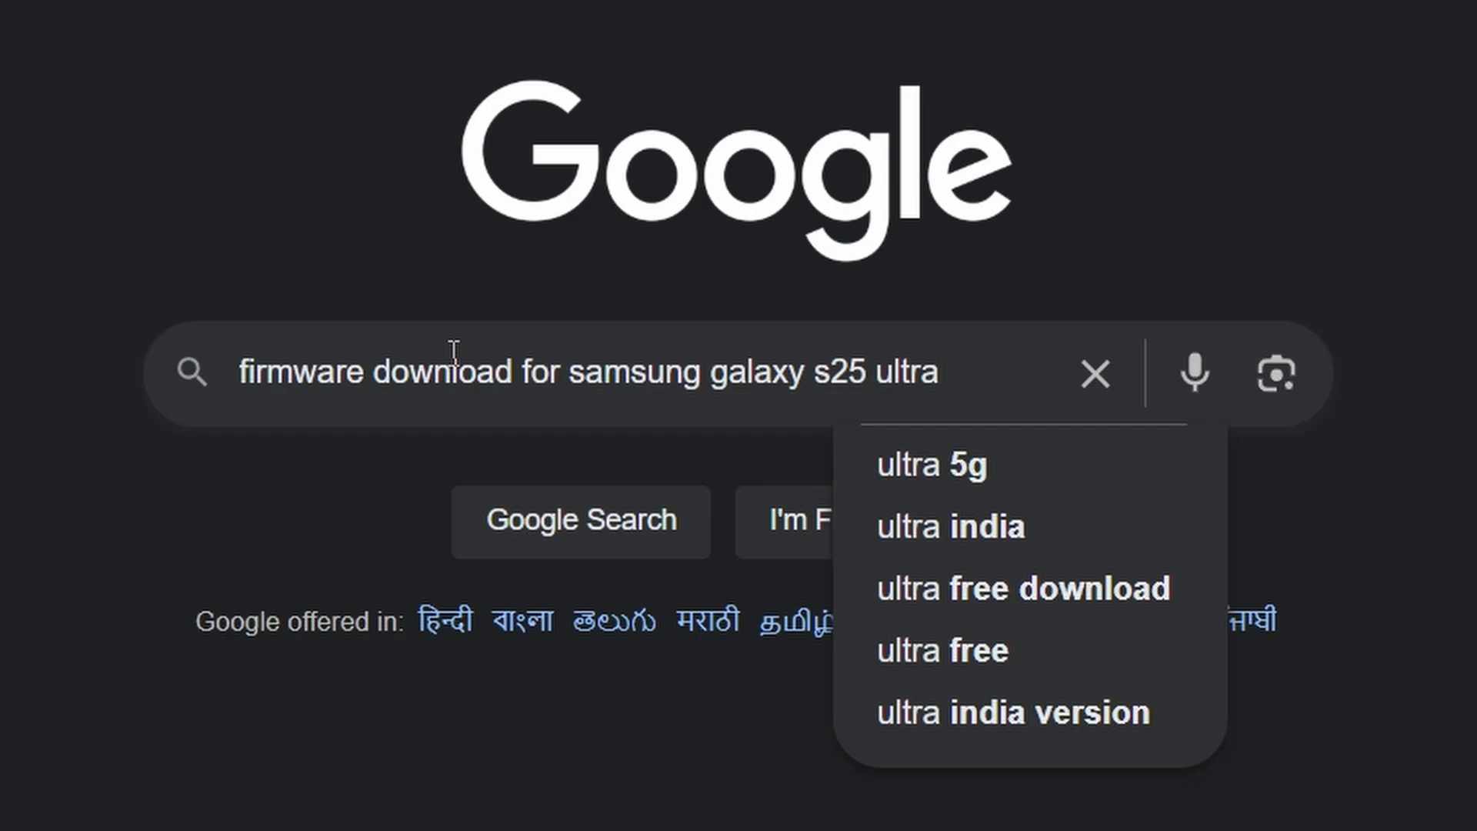
type("india")
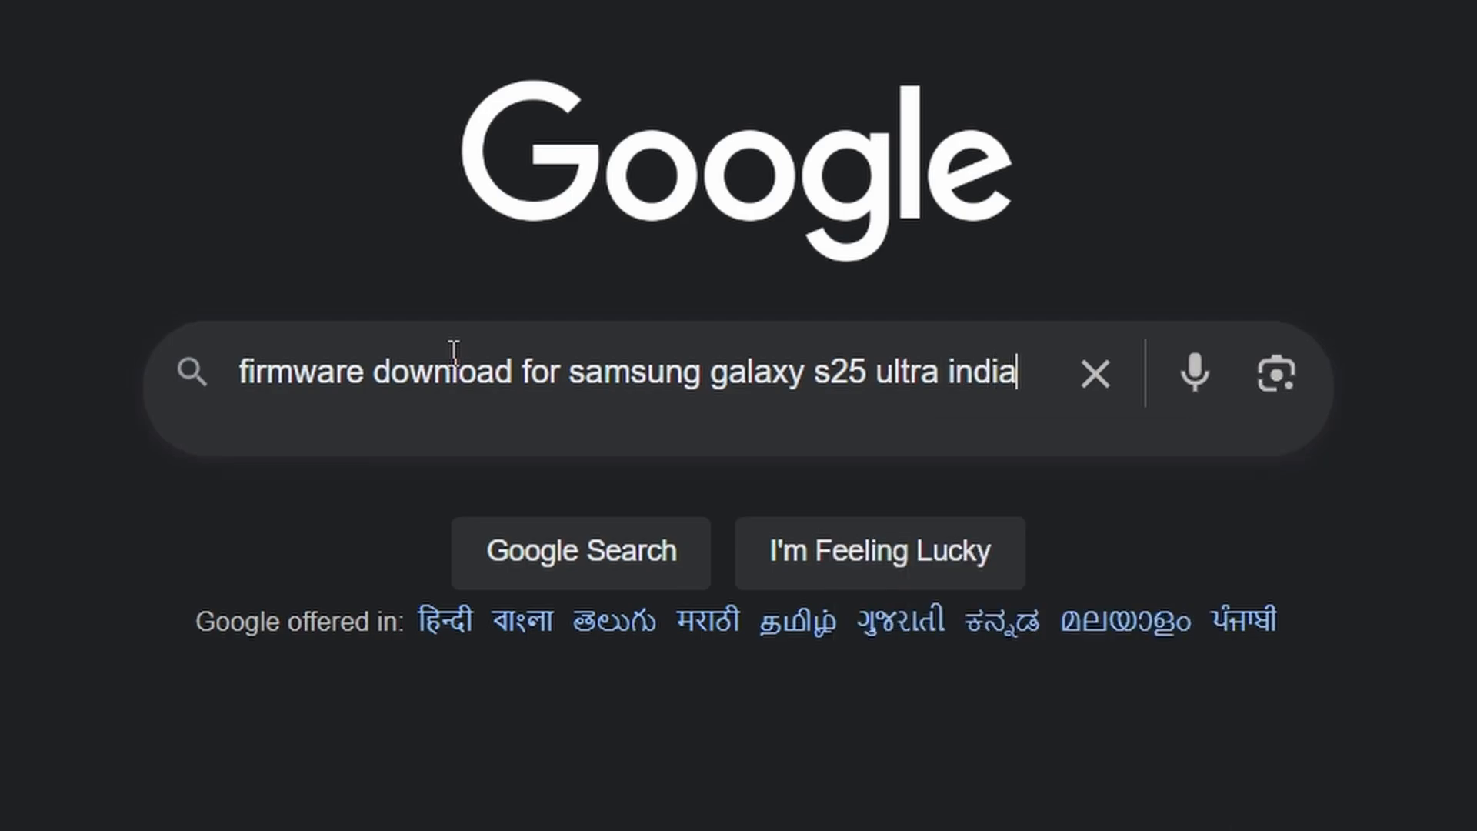
Try "ins" in place of "india" as the last word of the query.
key("BackSpace")
key("BackSpace")
key("BackSpace")
key("BackSpace")
key("BackSpace")
type("ins")
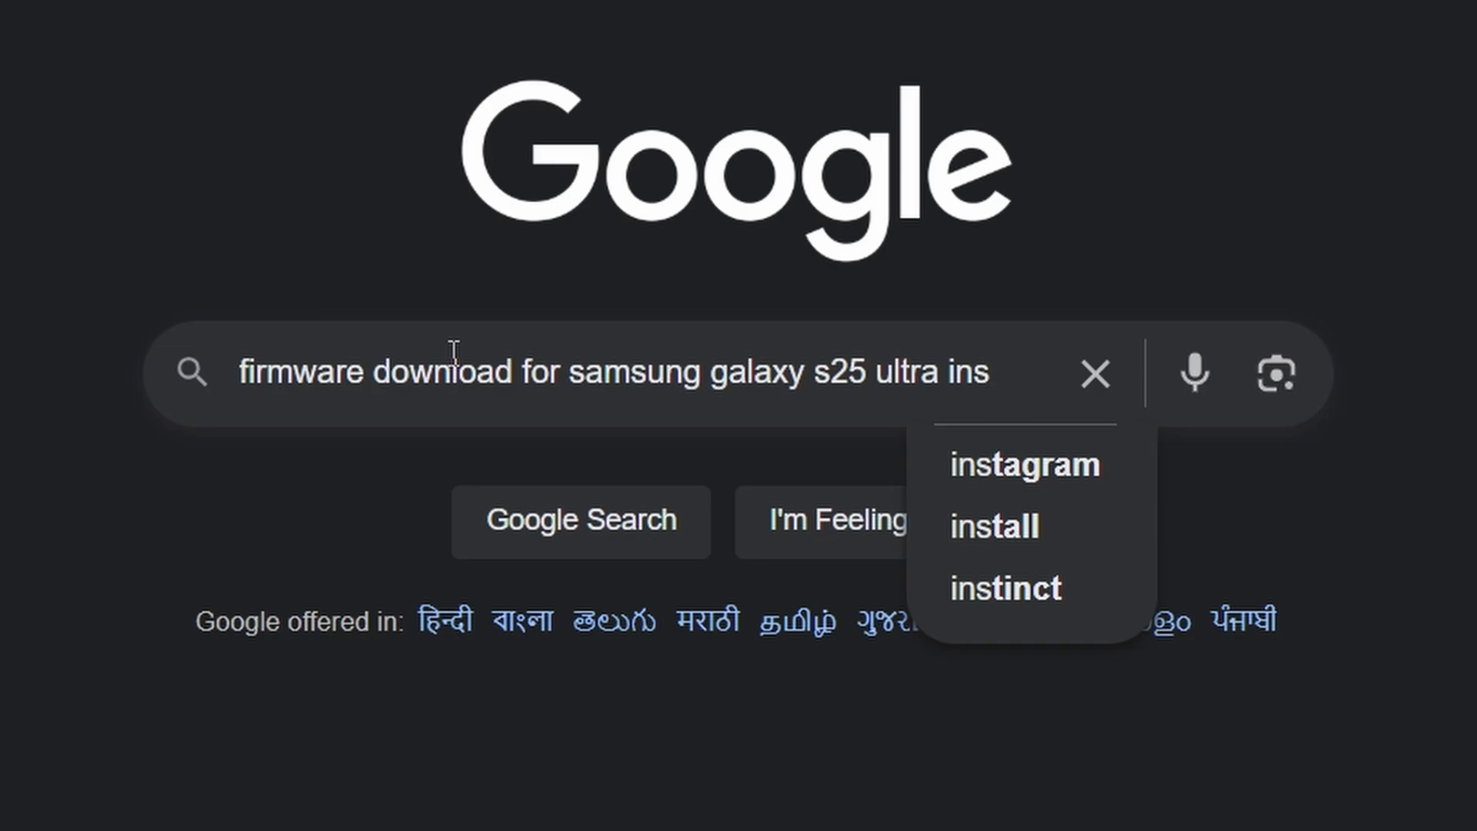
Change the query's last word back to "india" and run the Google search.
key("BackSpace")
key("BackSpace")
key("BackSpace")
type("india")
key("Return")
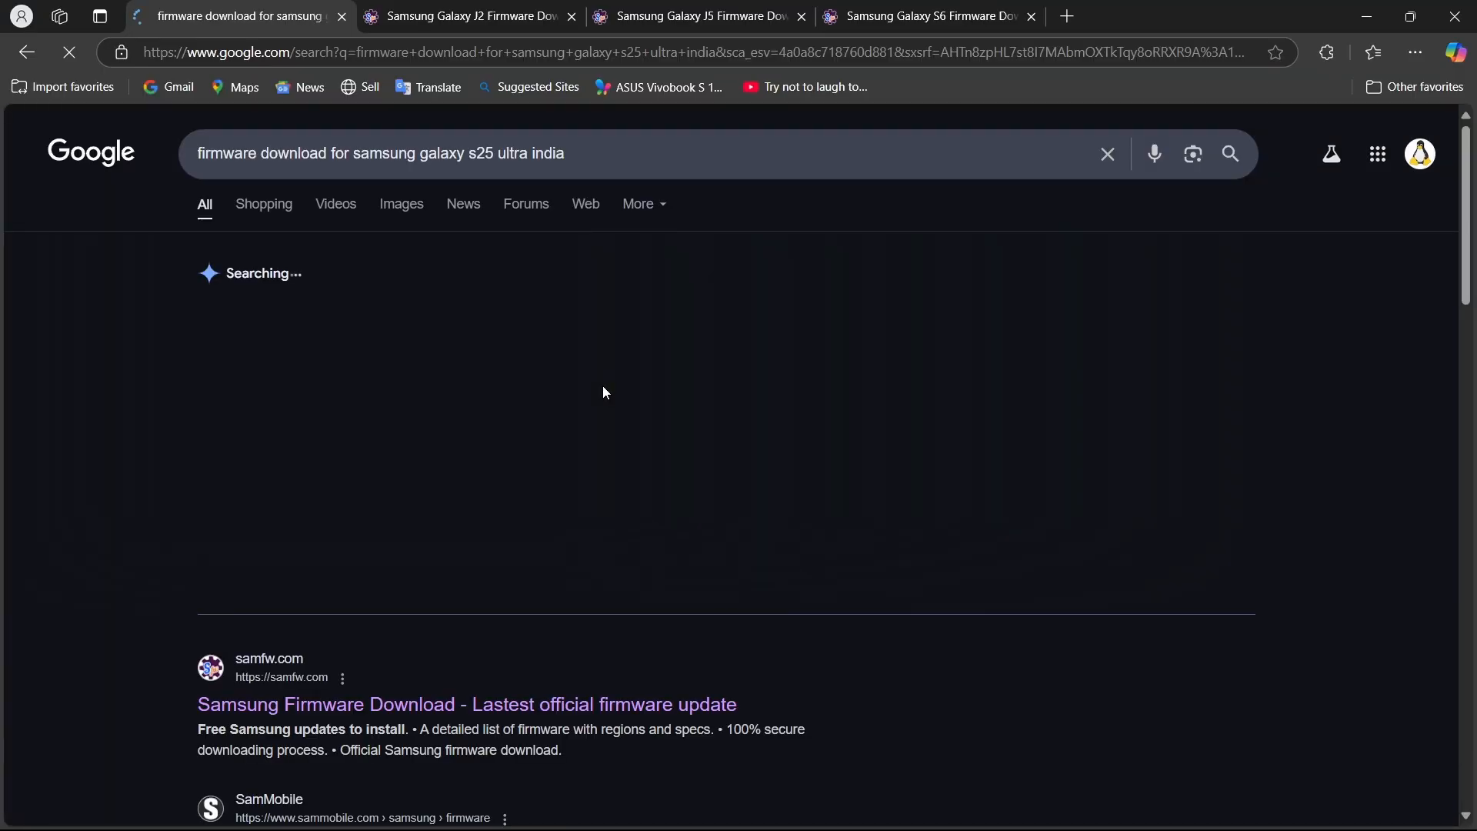
Open the samfw.com SM-S938B/Galaxy S25 Ultra 5G firmware result.
scroll(452, 429, "down", 5)
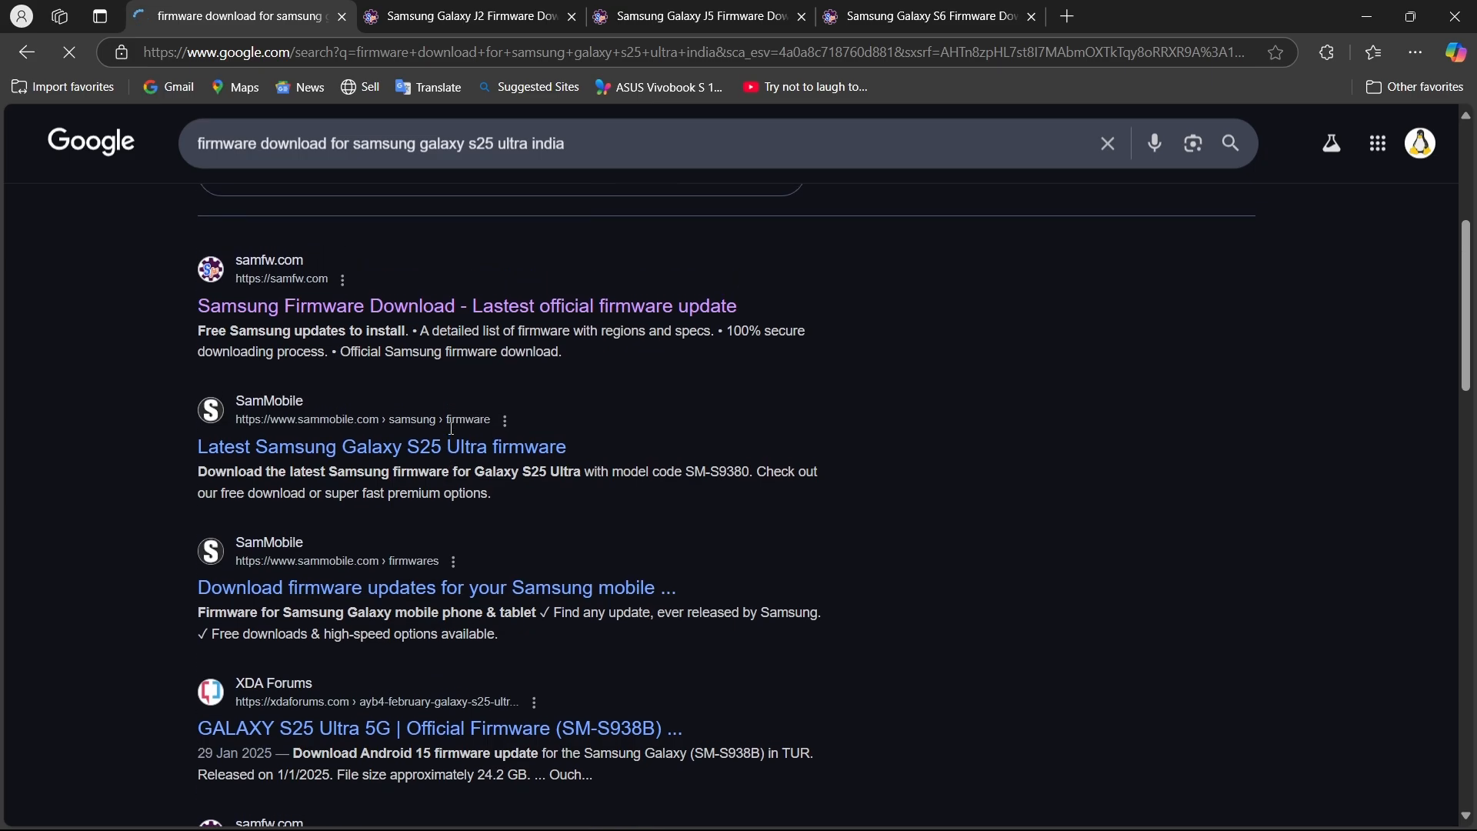
scroll(459, 459, "down", 7)
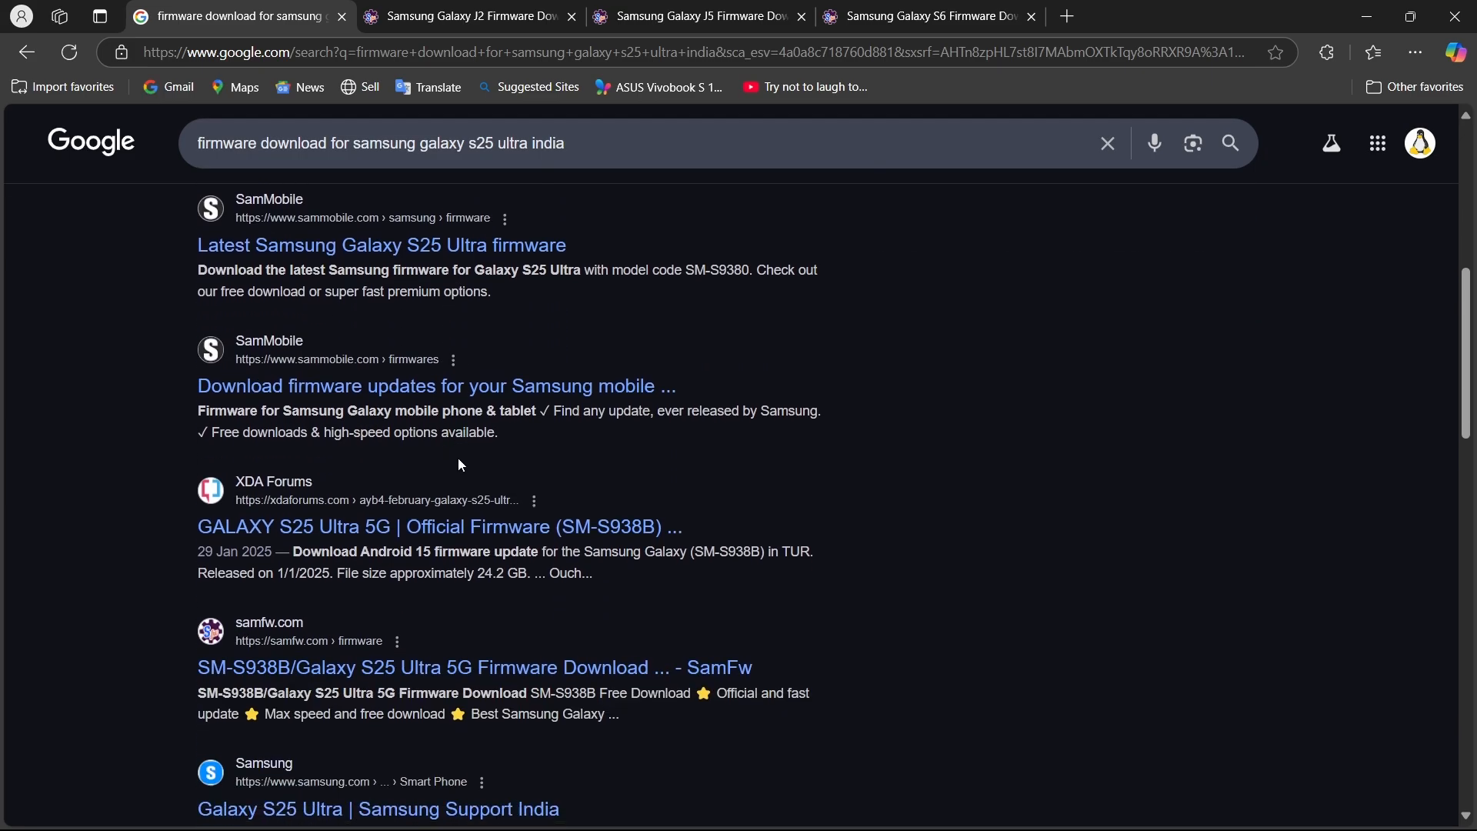
scroll(460, 464, "down", 2)
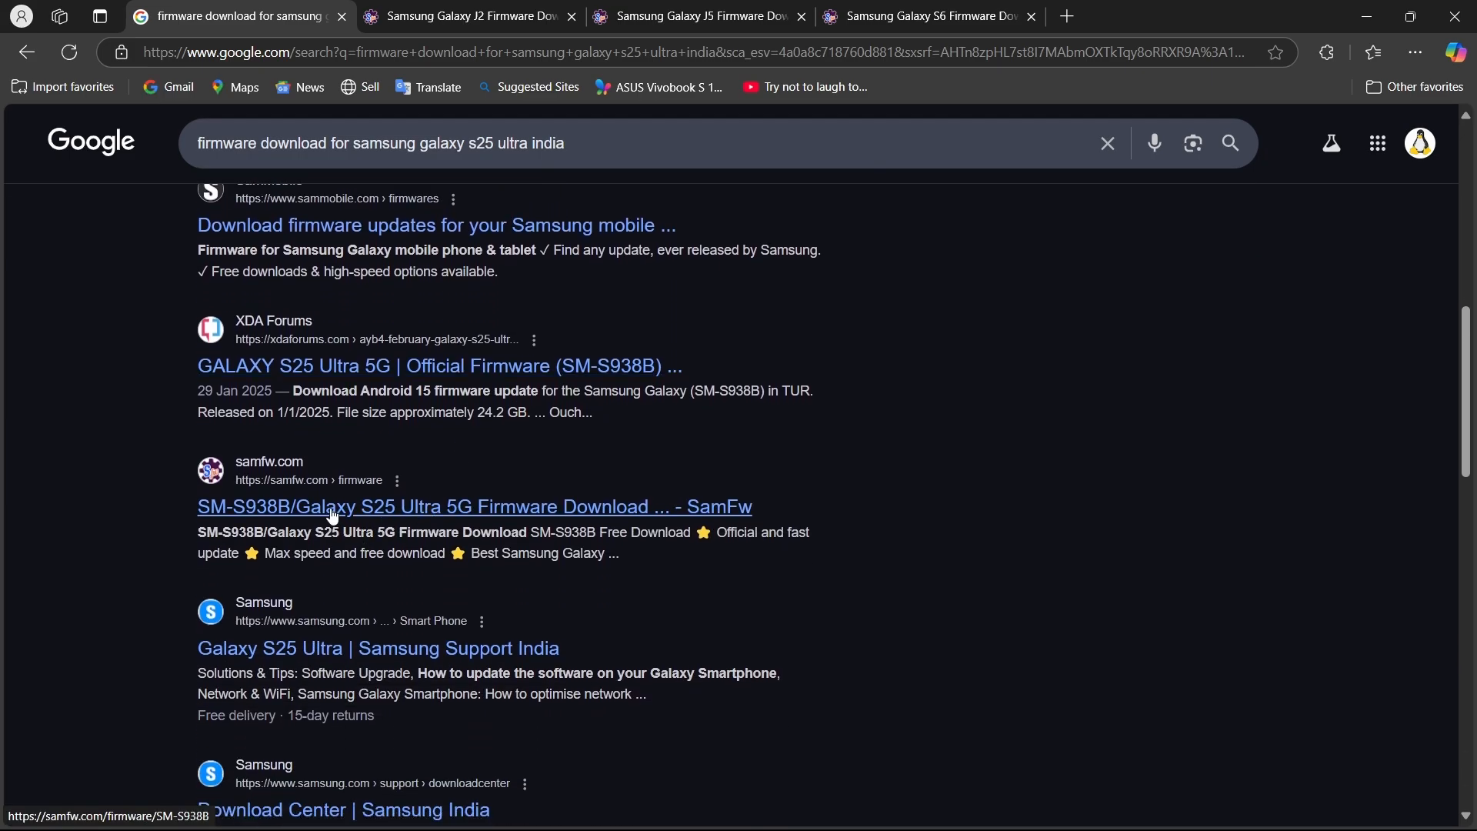
left_click(378, 517)
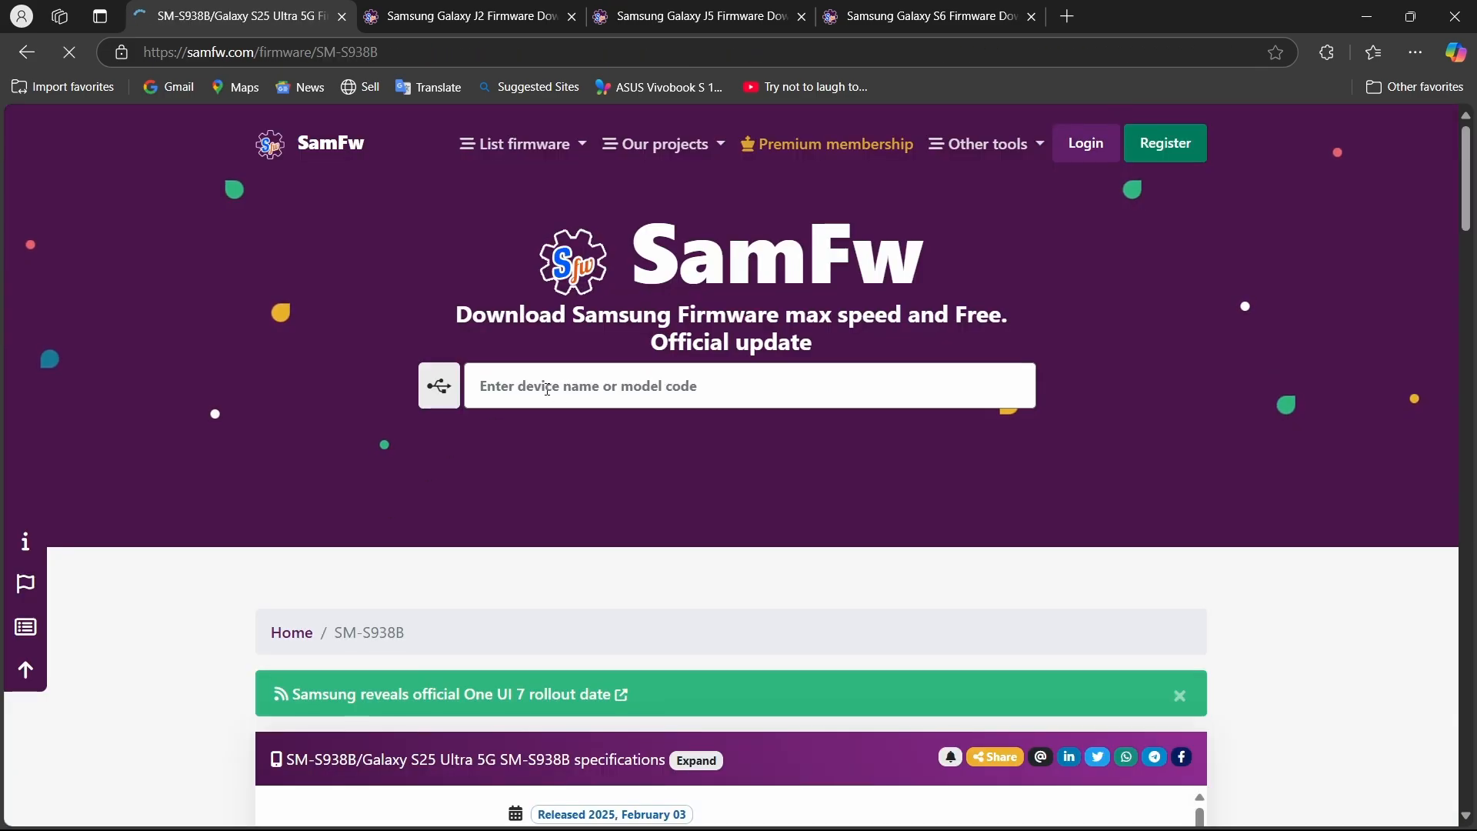
Browse the CSC regions for the SM-S938B and choose India (INS) under Asia.
scroll(567, 581, "down", 6)
scroll(570, 579, "down", 8)
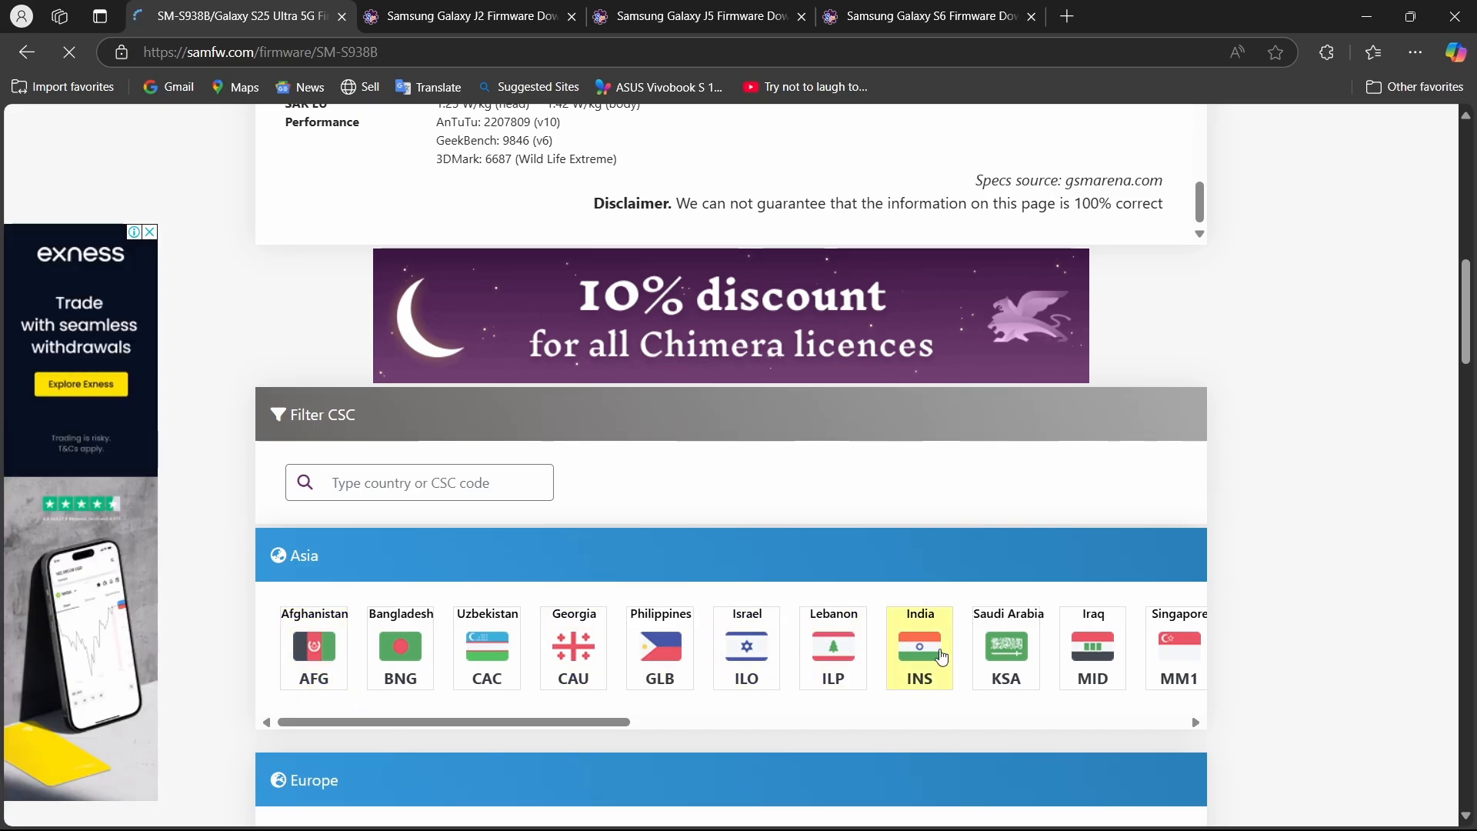
scroll(751, 668, "down", 1)
scroll(758, 666, "down", 1)
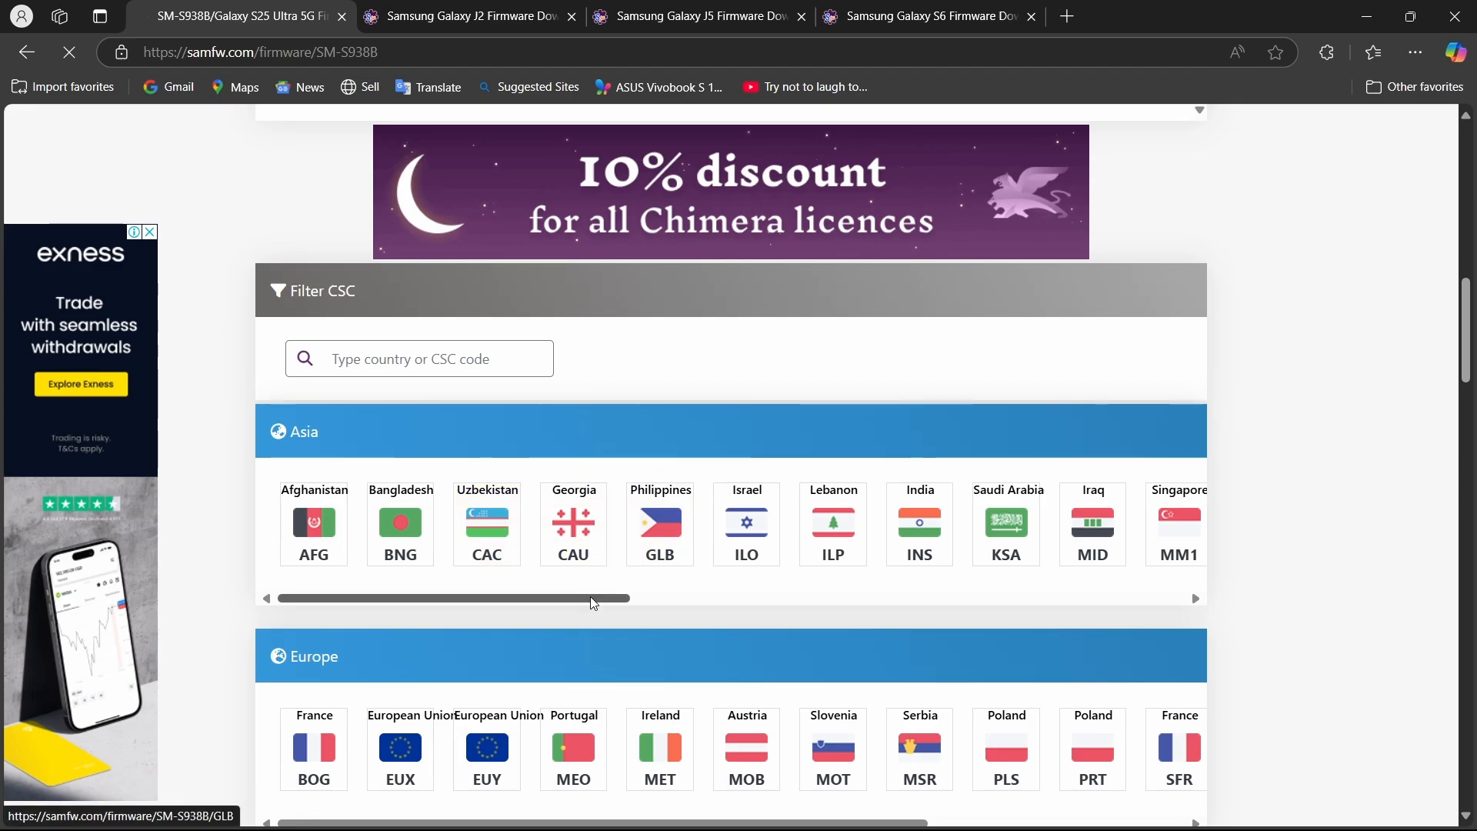
scroll(594, 602, "down", 2)
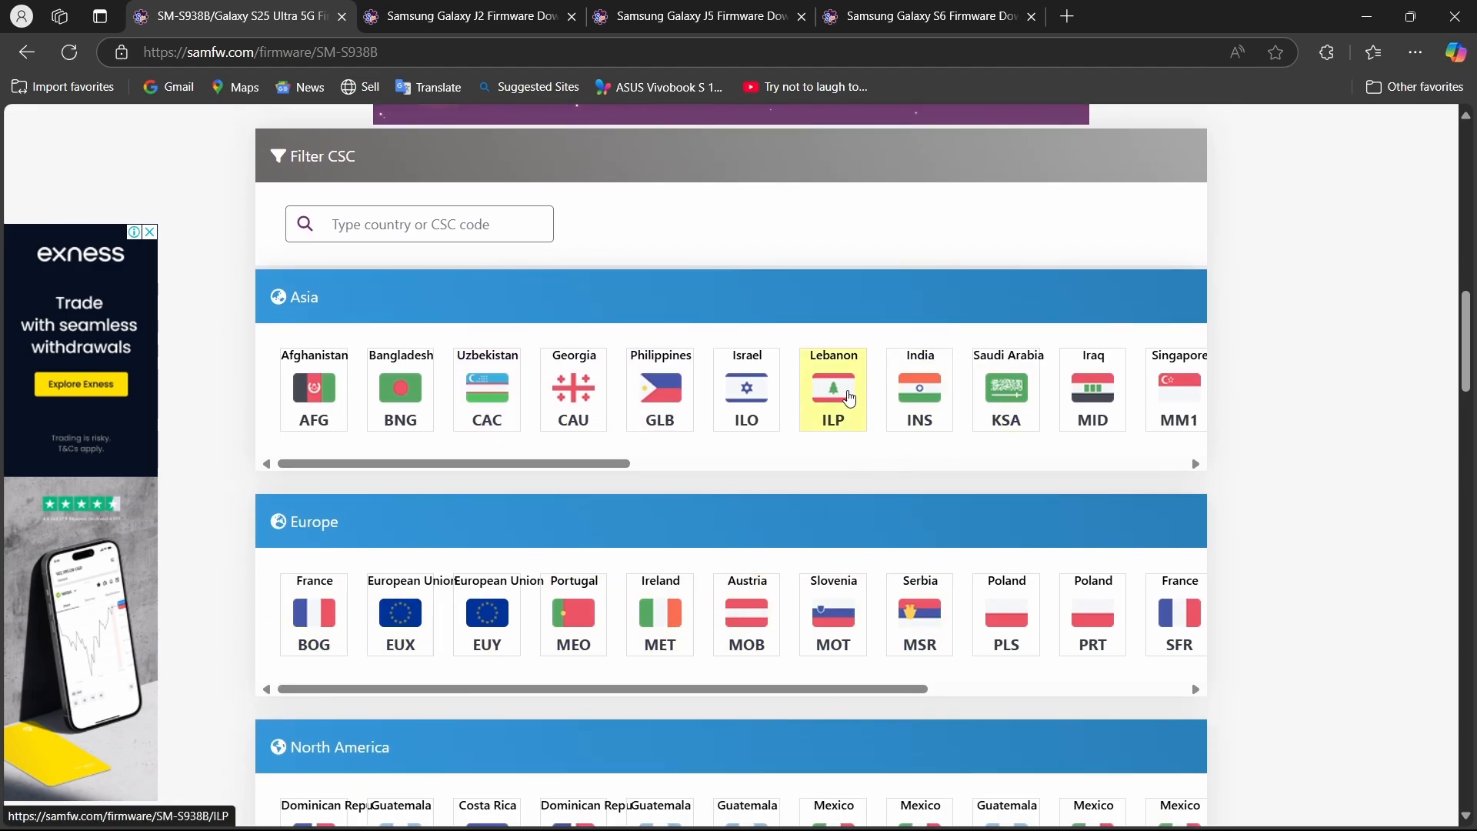
scroll(927, 399, "right", 7)
scroll(926, 399, "left", 7)
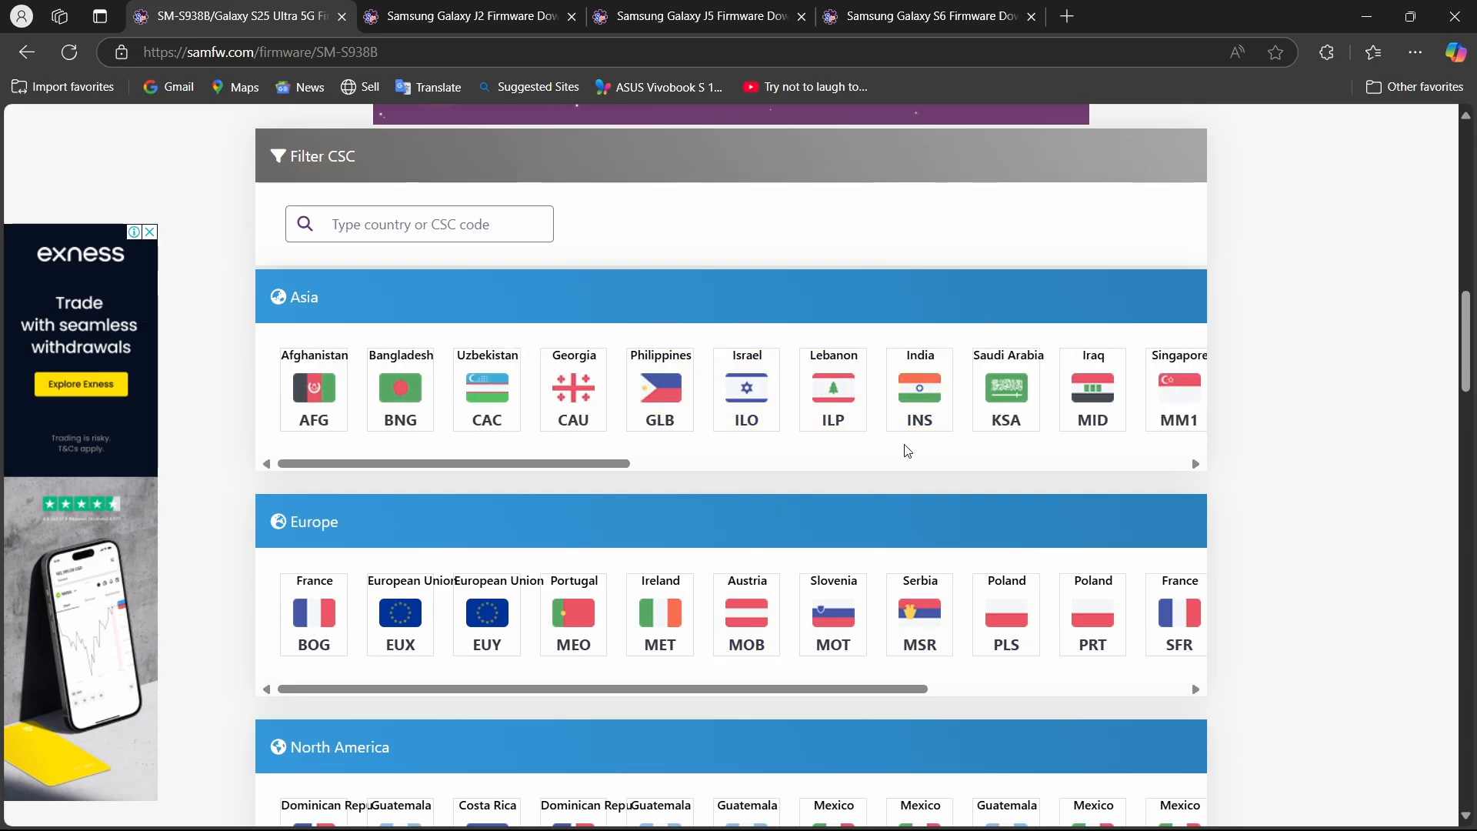
left_click(937, 403)
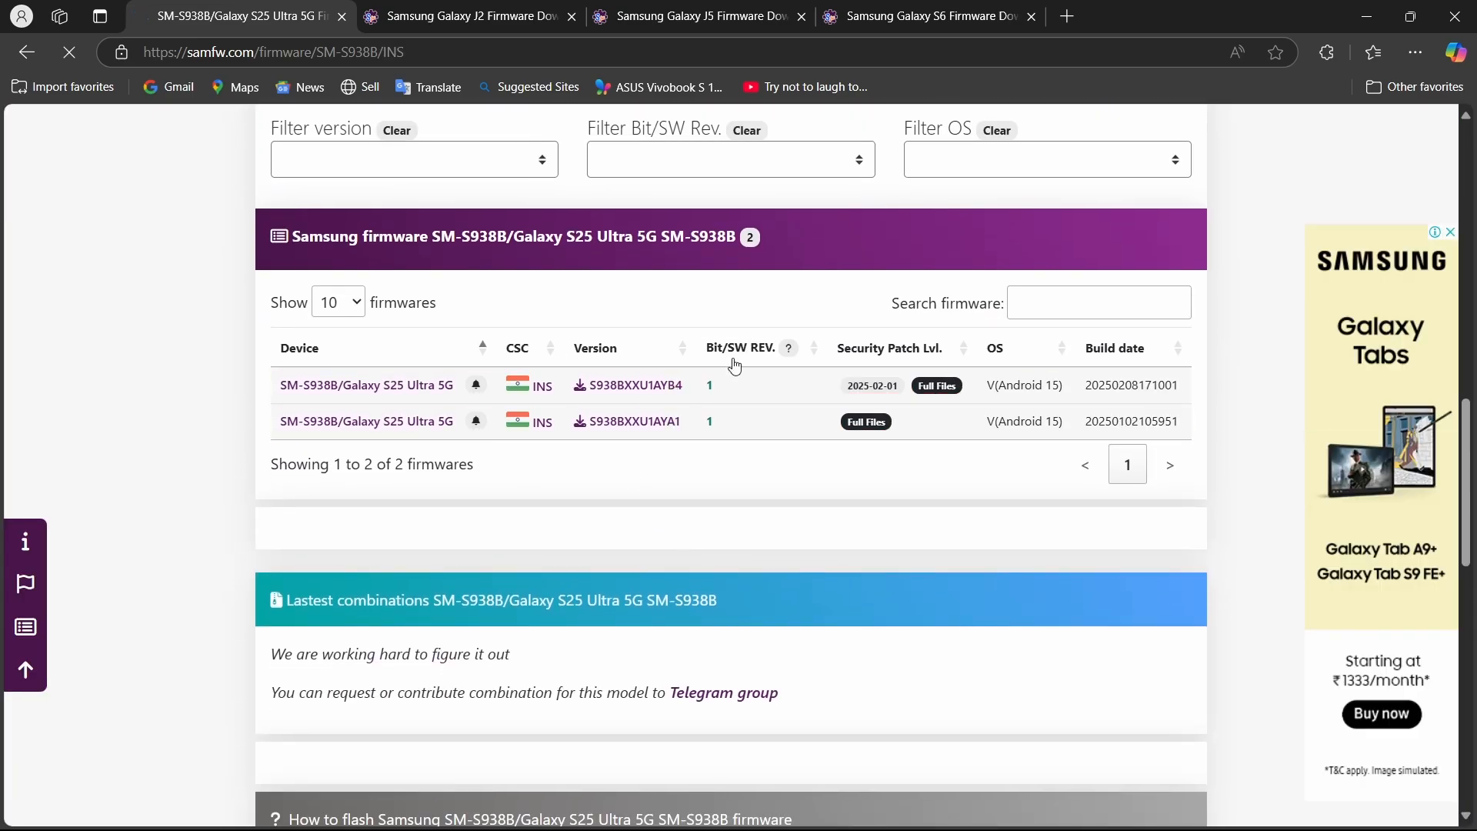
Open the S938BXXU1AYB4 firmware version from the list and go to its download server options and child files.
scroll(959, 391, "up", 2)
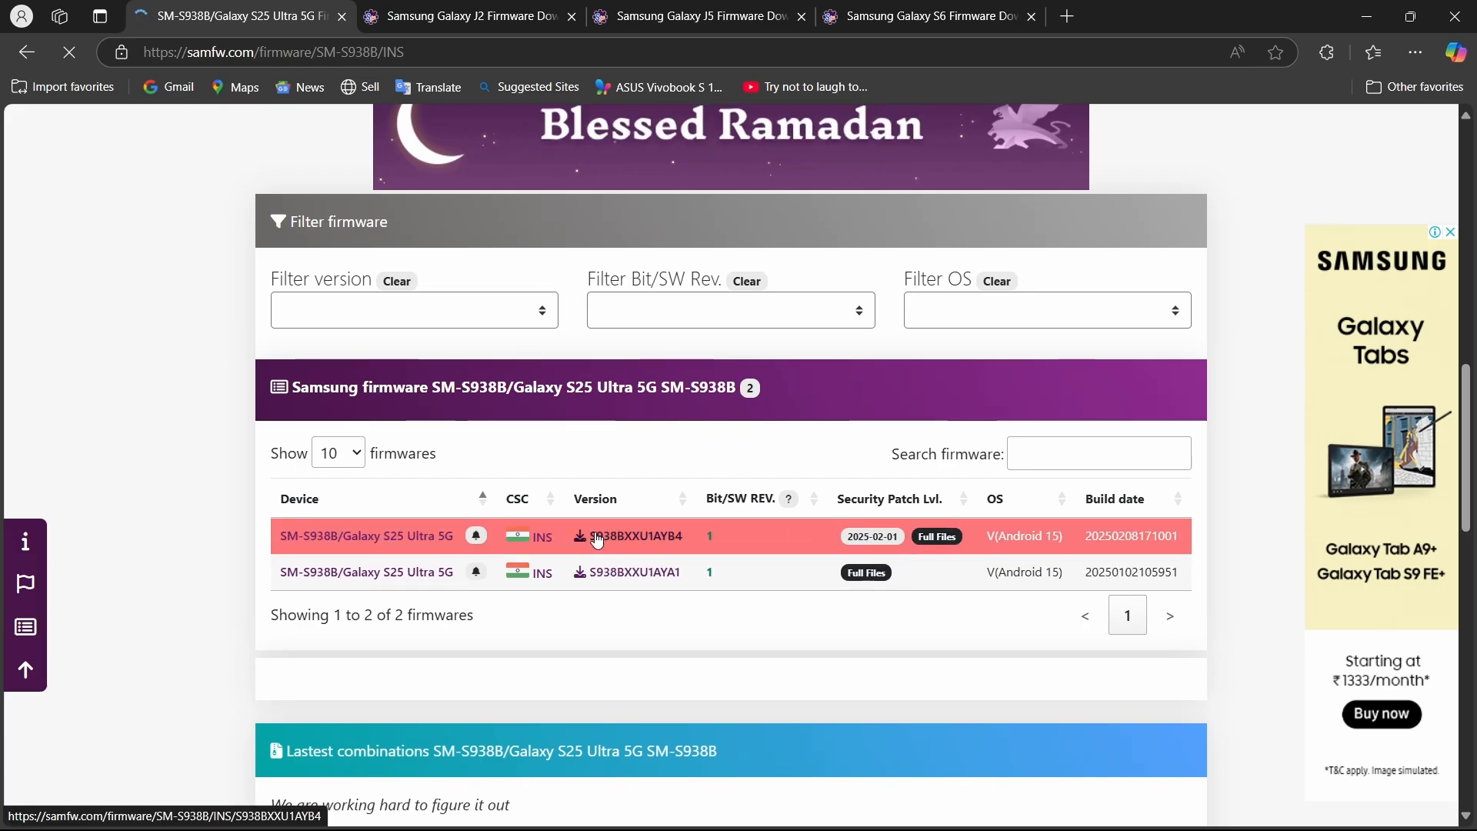
left_click(647, 548)
scroll(648, 545, "down", 7)
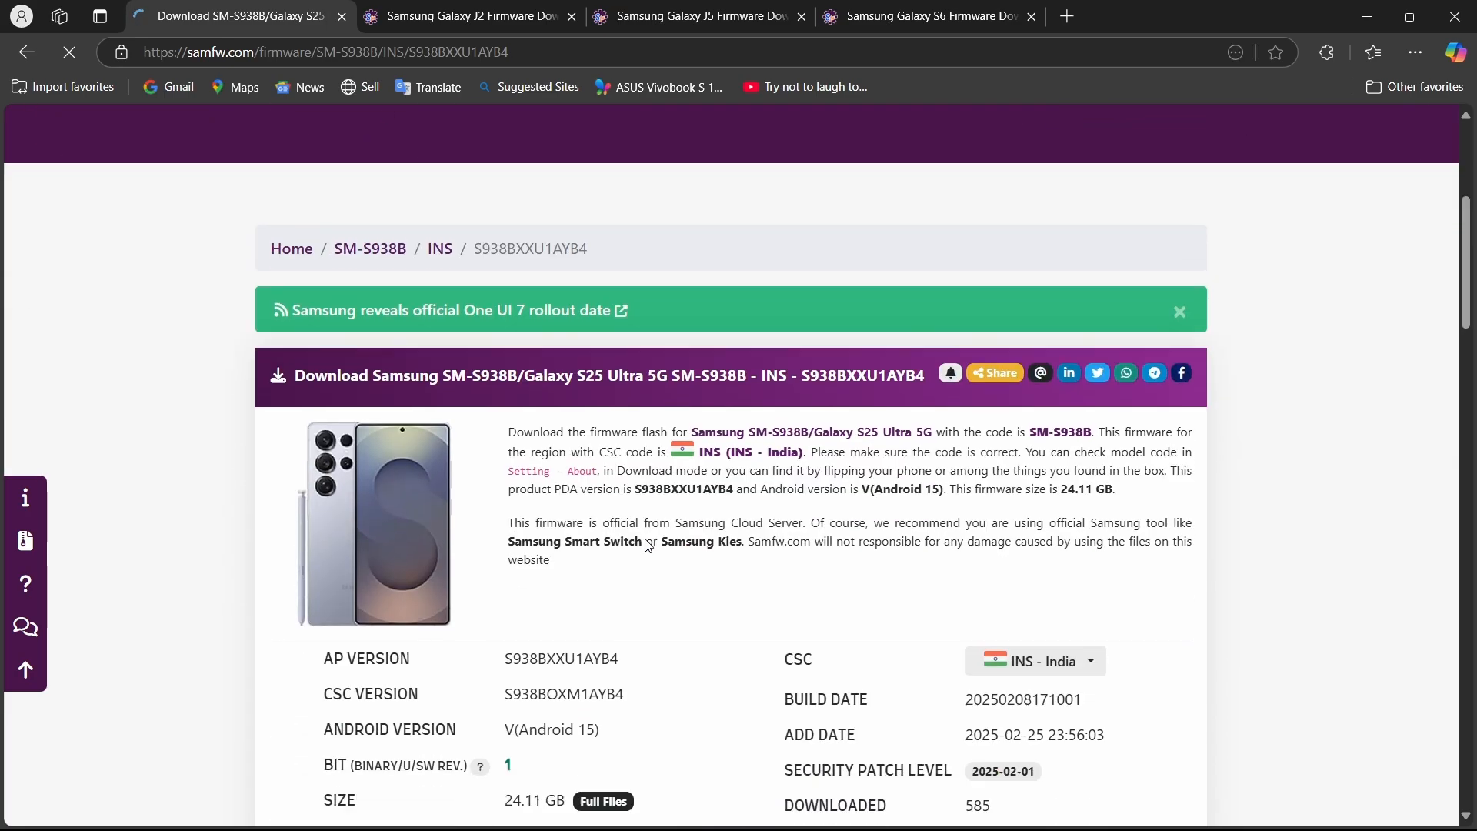
scroll(649, 546, "down", 6)
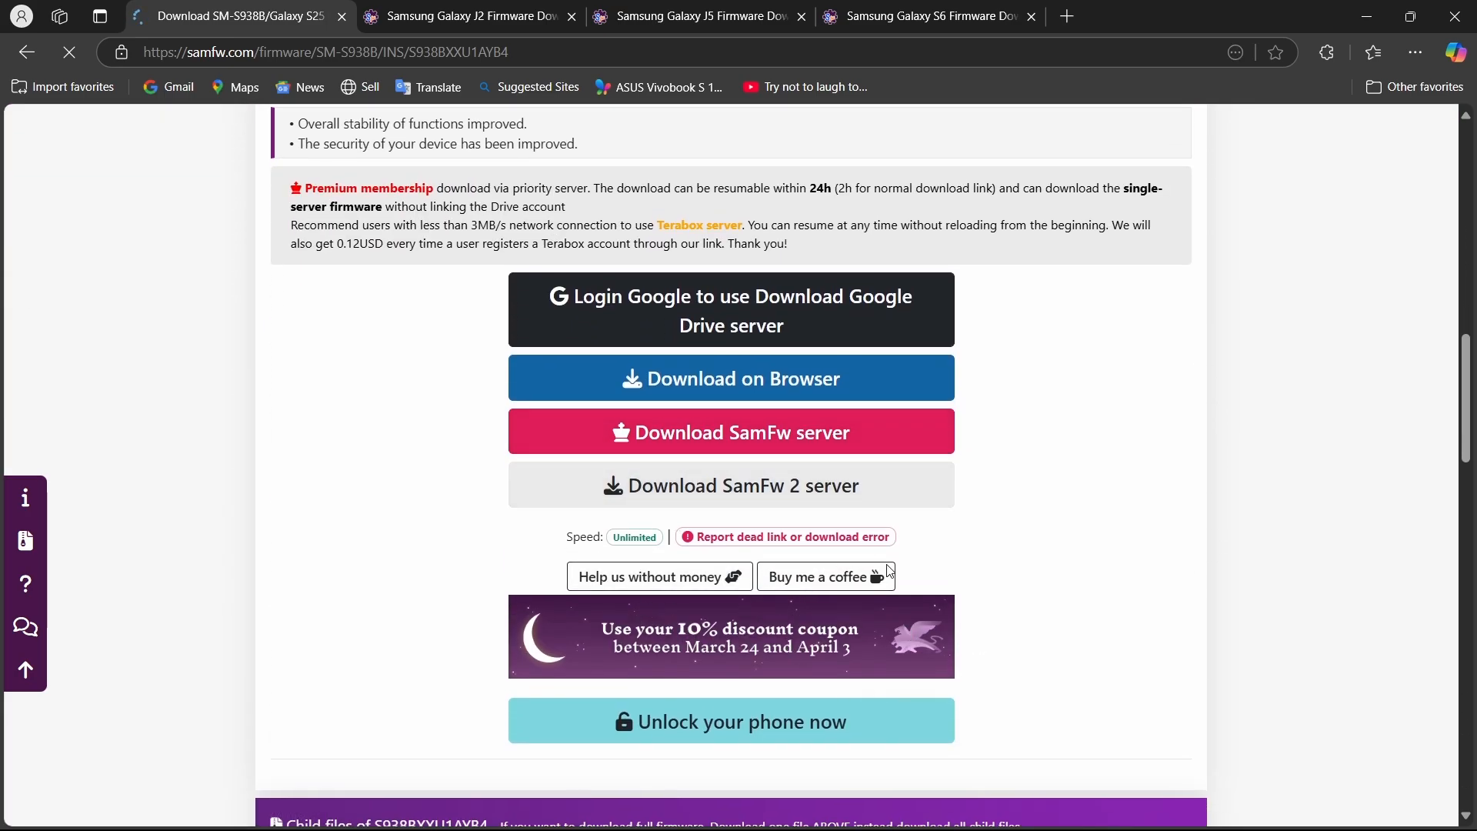
scroll(685, 605, "down", 3)
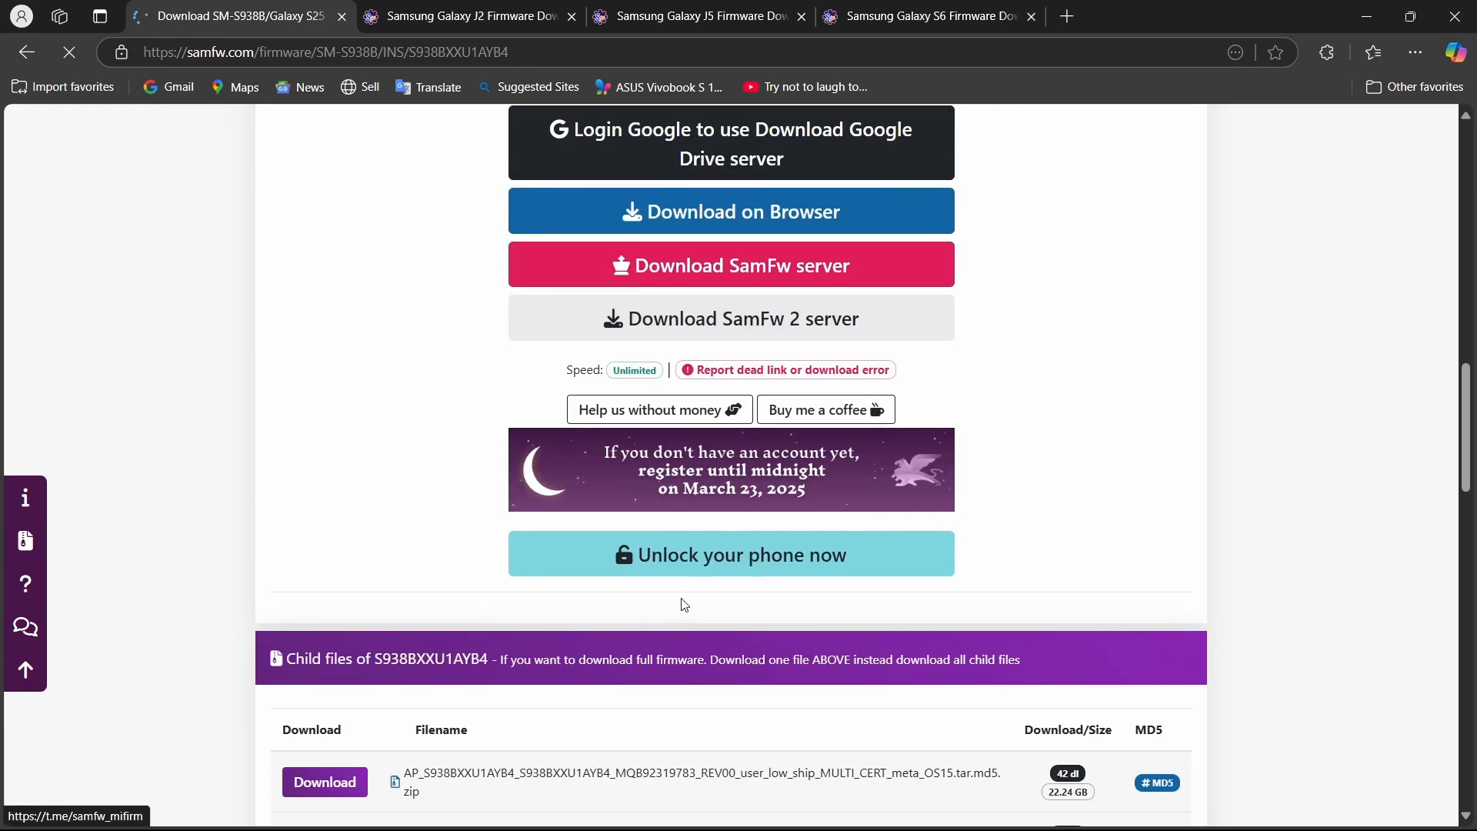
Review the S938BXXU1AYB4 firmware details for the India Galaxy S25 Ultra, checking the full-files package size.
scroll(685, 605, "up", 2)
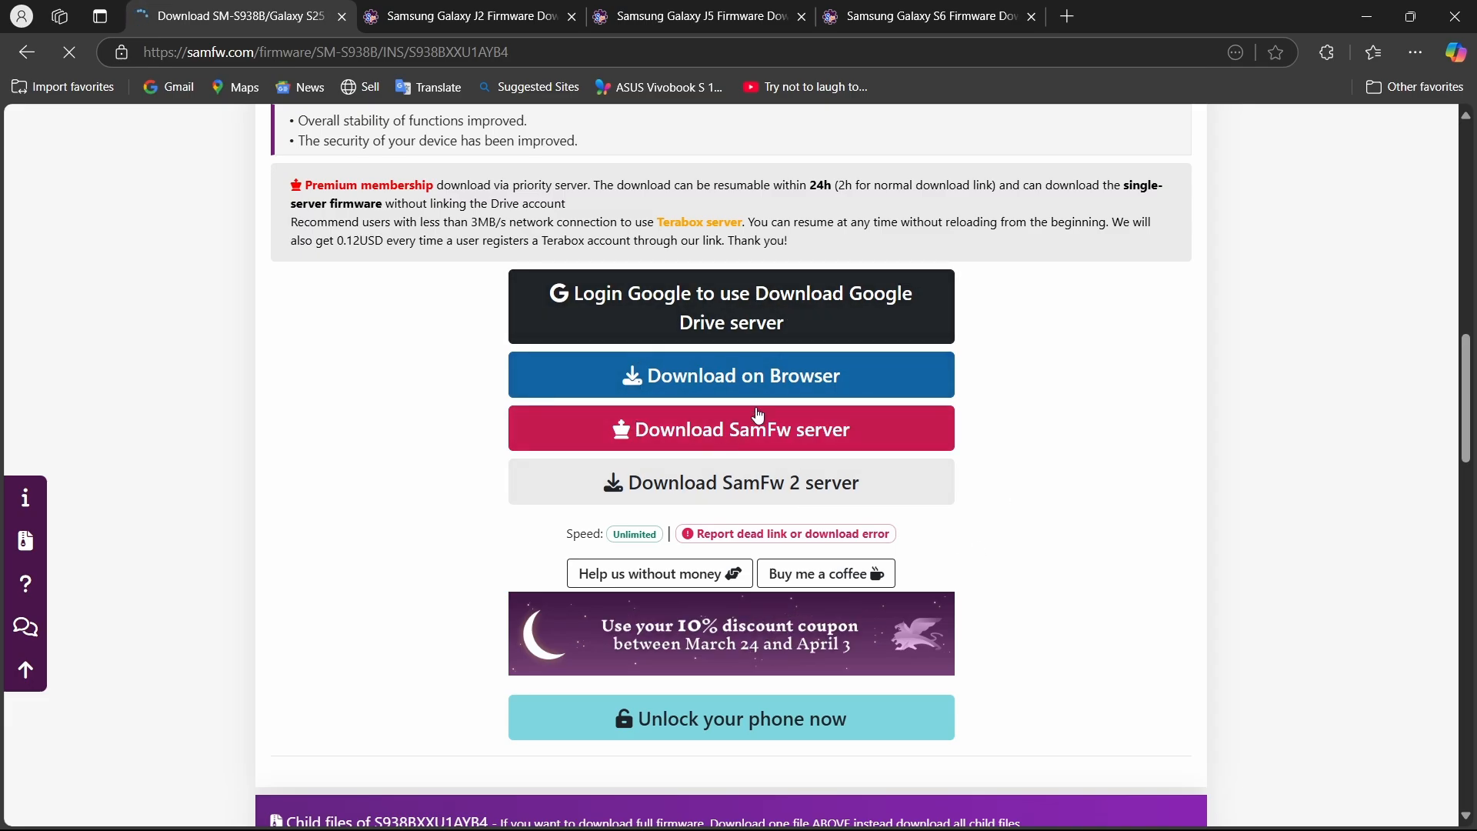
scroll(1051, 320, "up", 1)
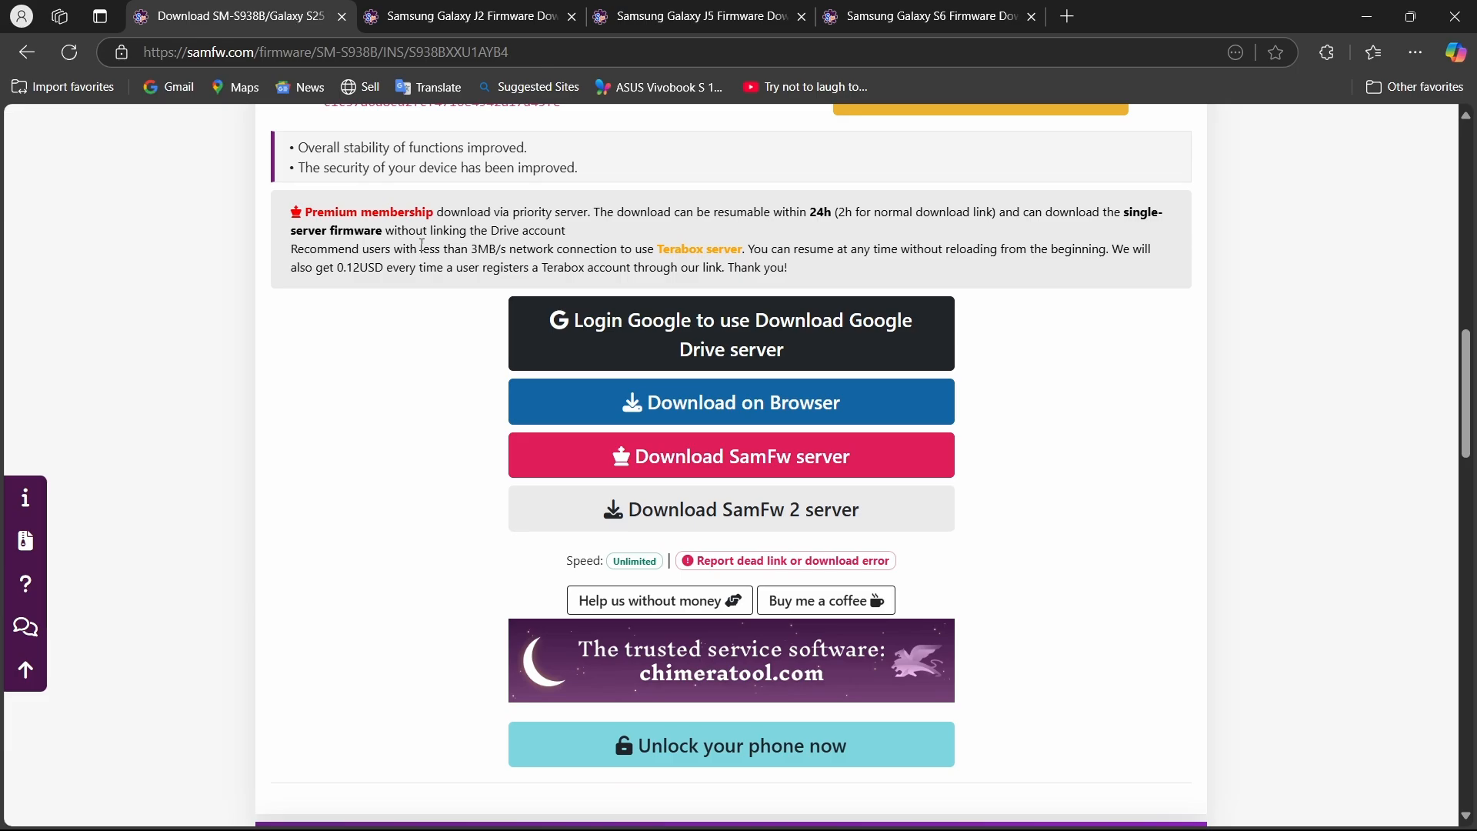
scroll(422, 245, "up", 15)
scroll(422, 248, "down", 2)
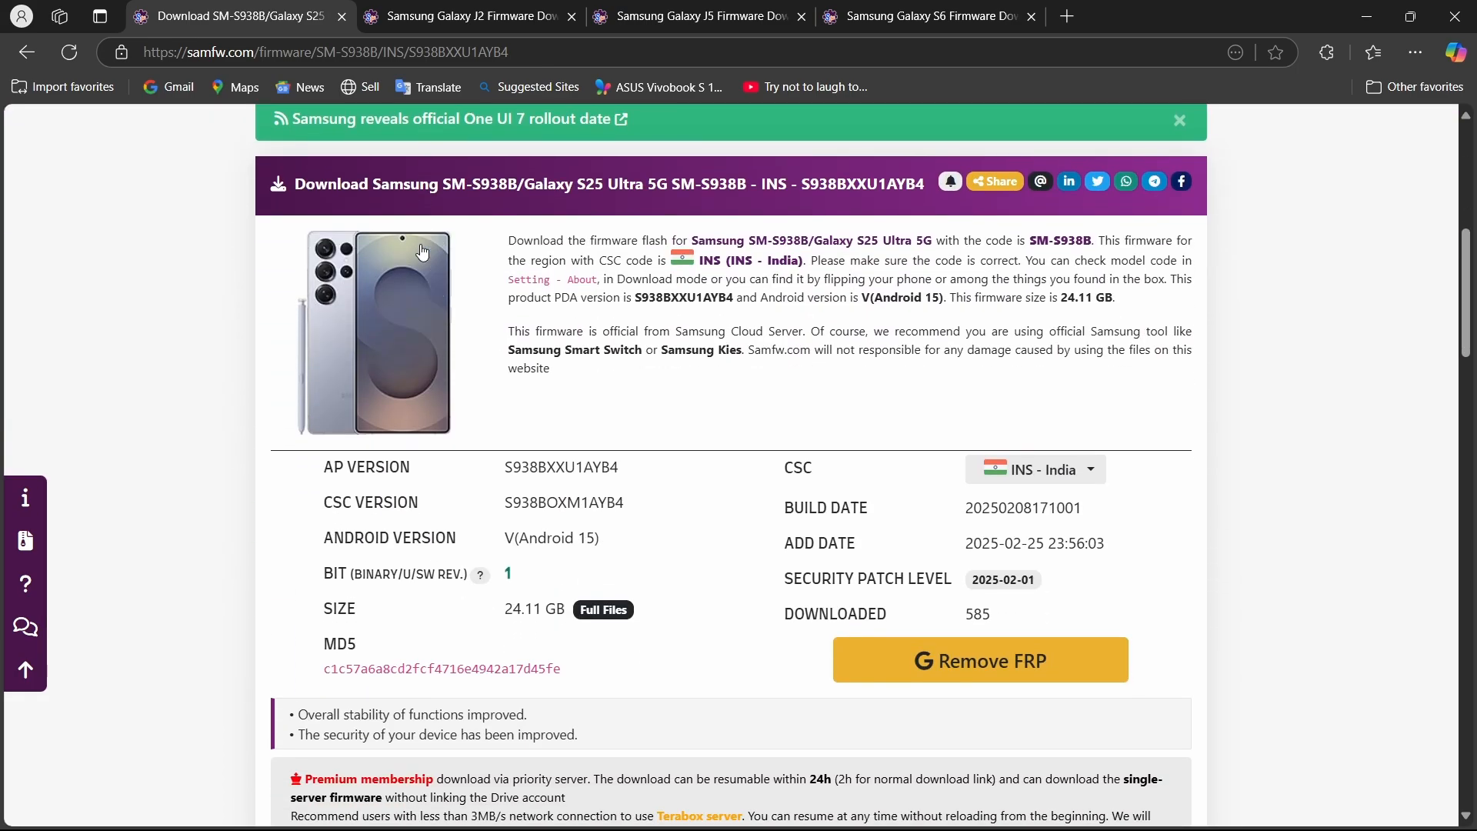
scroll(629, 541, "down", 2)
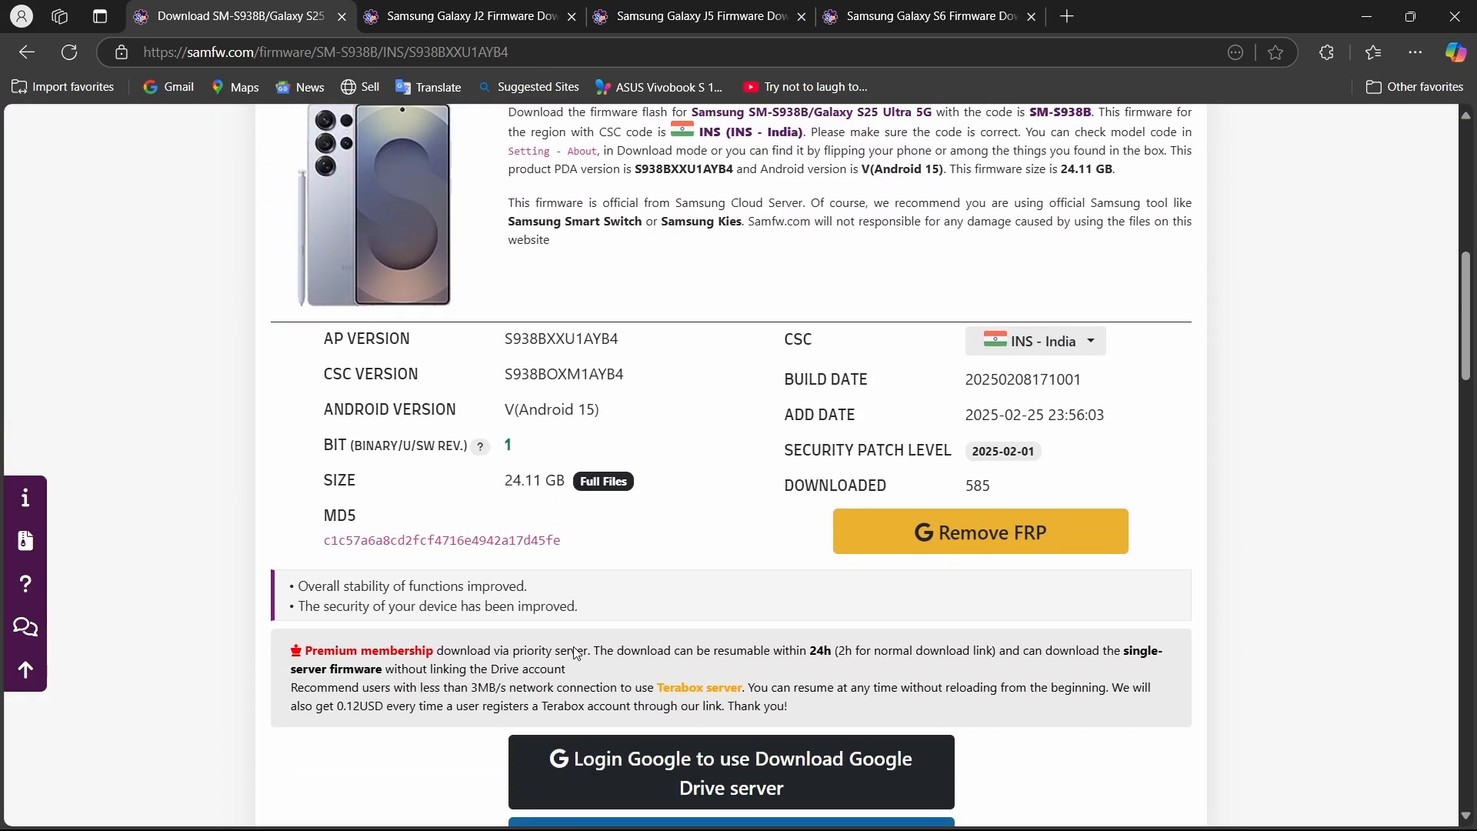
left_click_drag(504, 480, 548, 480)
left_click(498, 478)
scroll(499, 478, "down", 1)
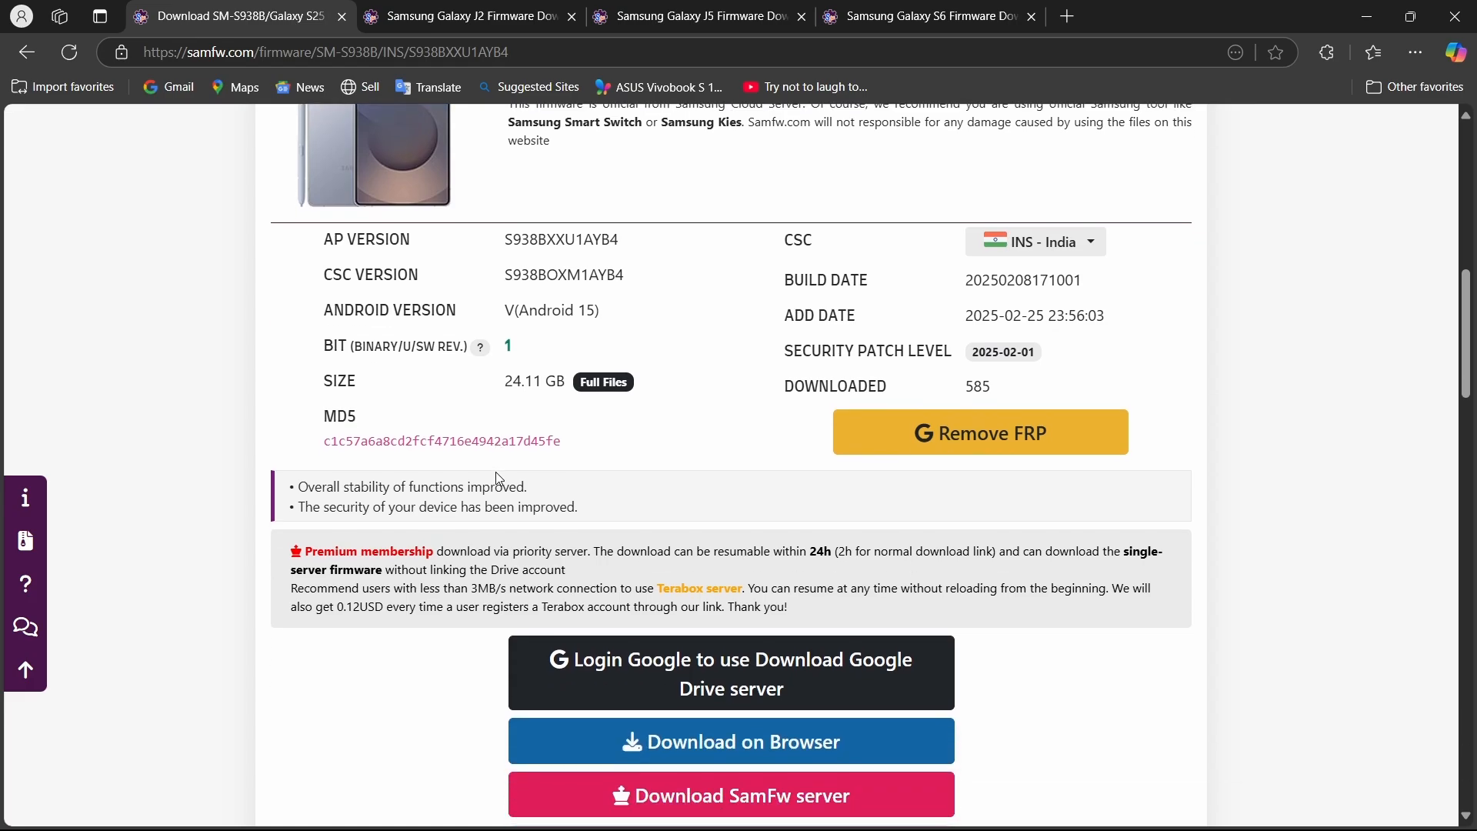
scroll(572, 373, "up", 2)
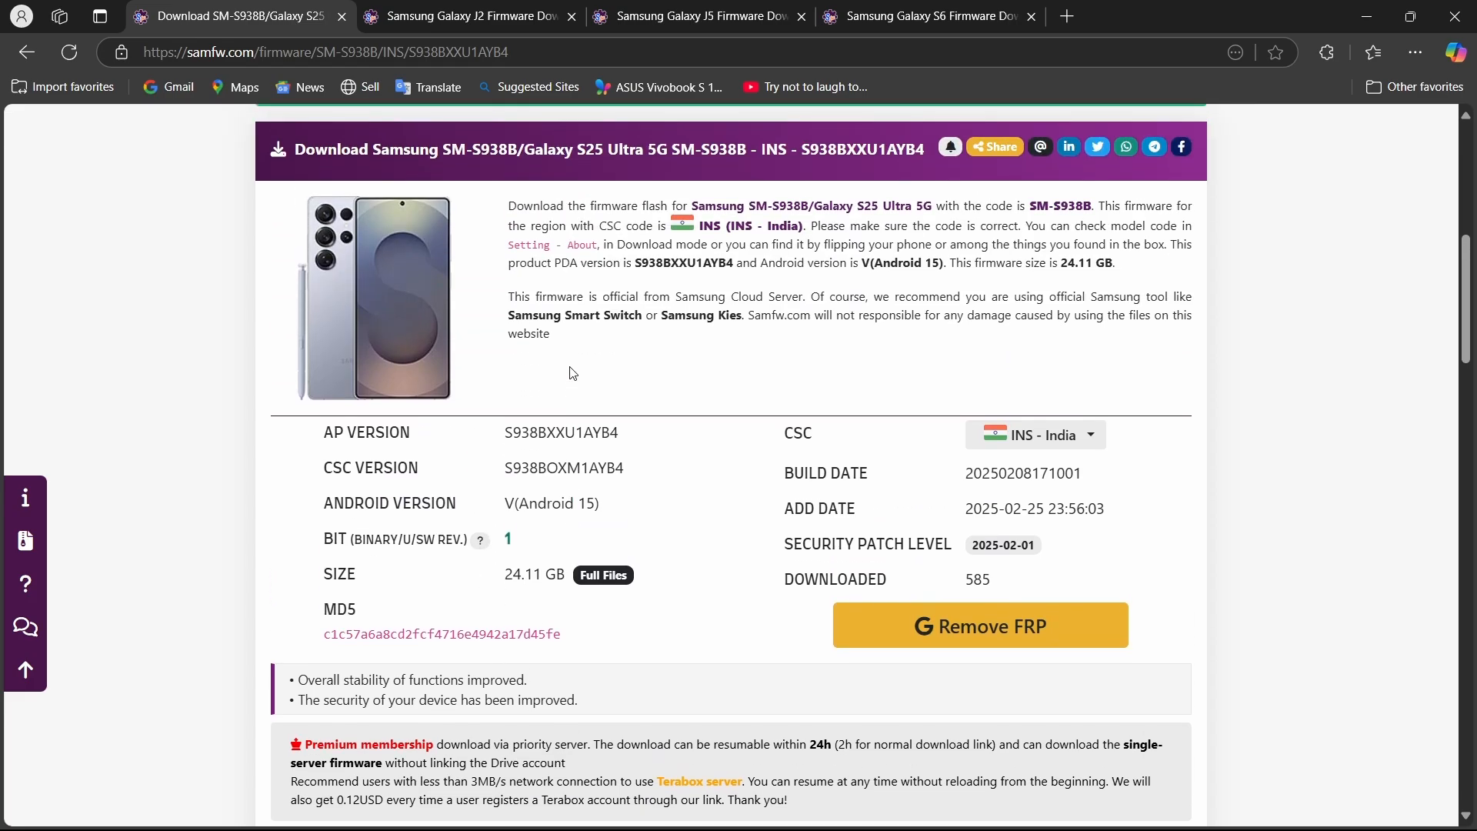
Compare the download server options offered for the S938BXXU1AYB4 firmware against its version details.
scroll(573, 373, "down", 5)
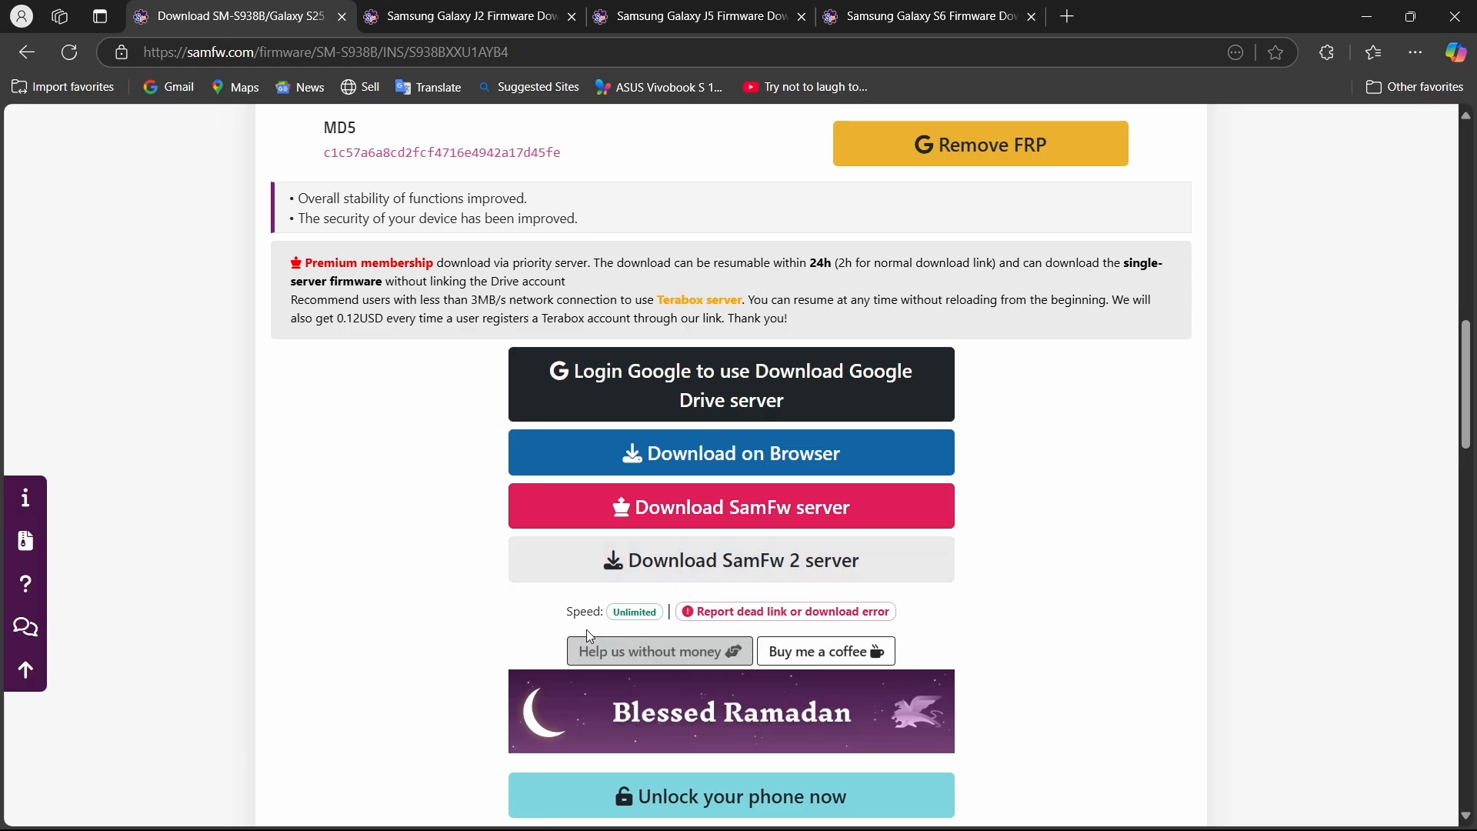
scroll(504, 750, "down", 1)
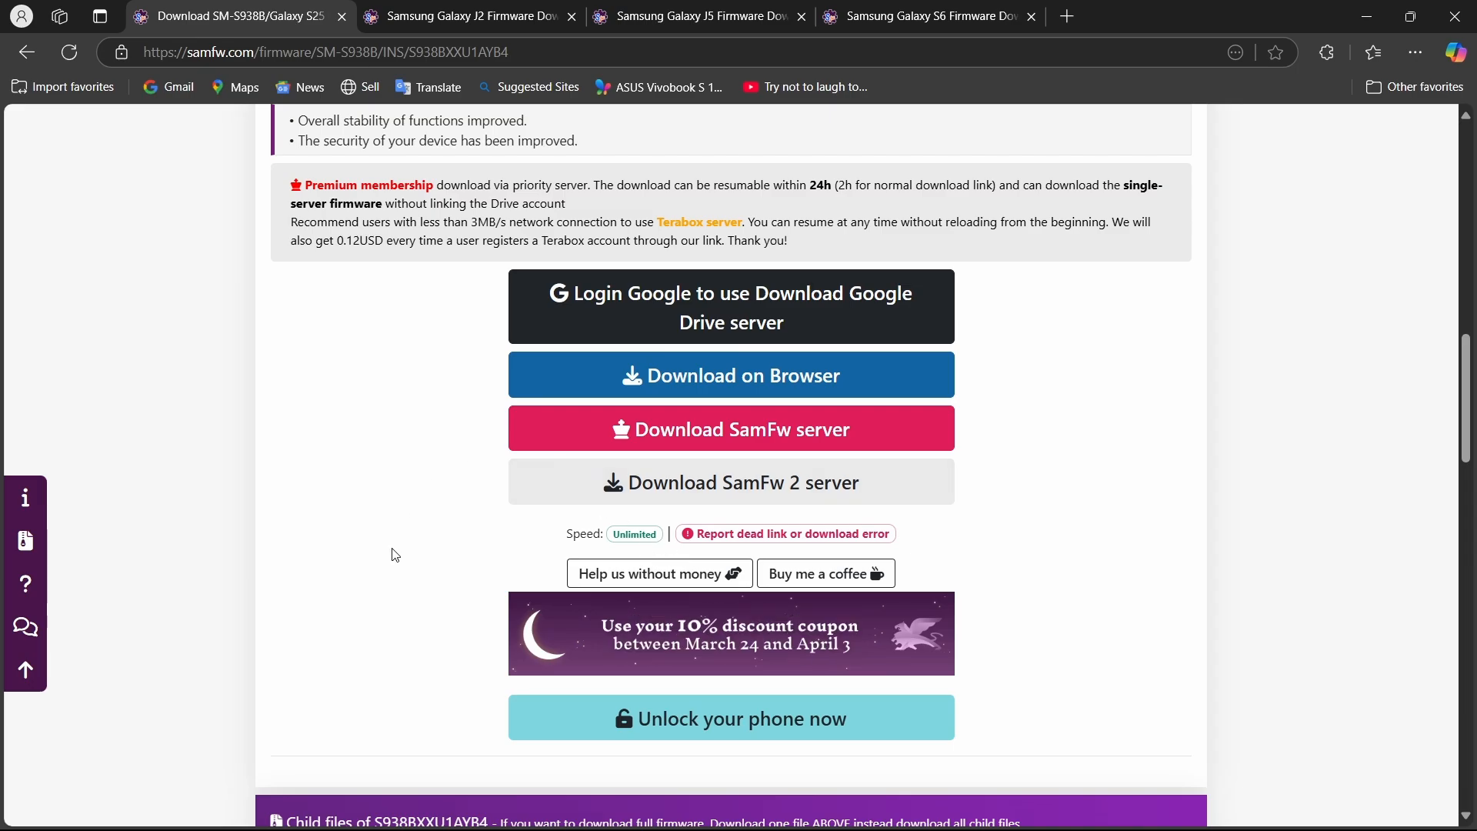
scroll(396, 556, "down", 1)
scroll(396, 556, "up", 1)
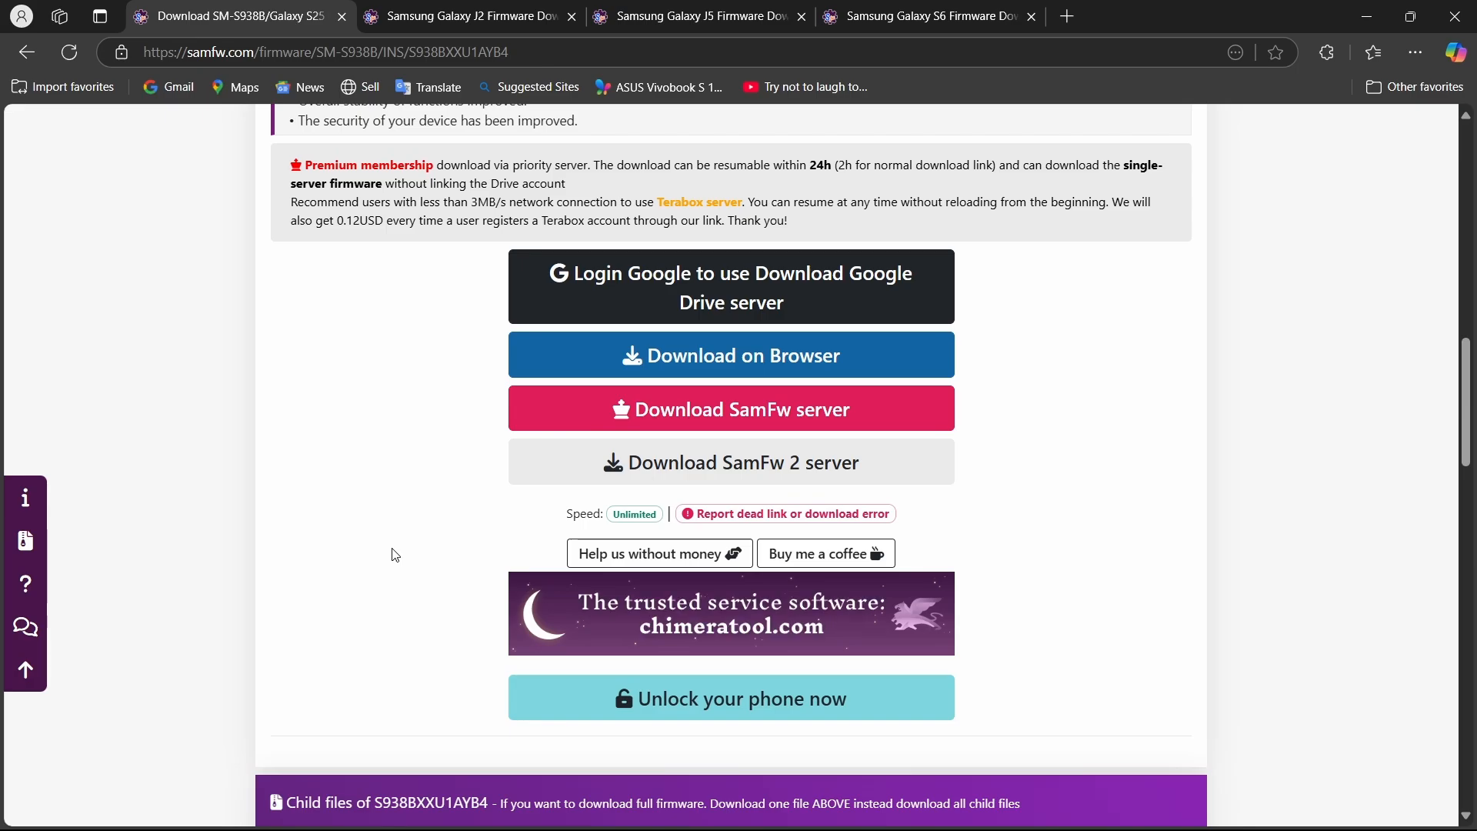
scroll(395, 555, "up", 1)
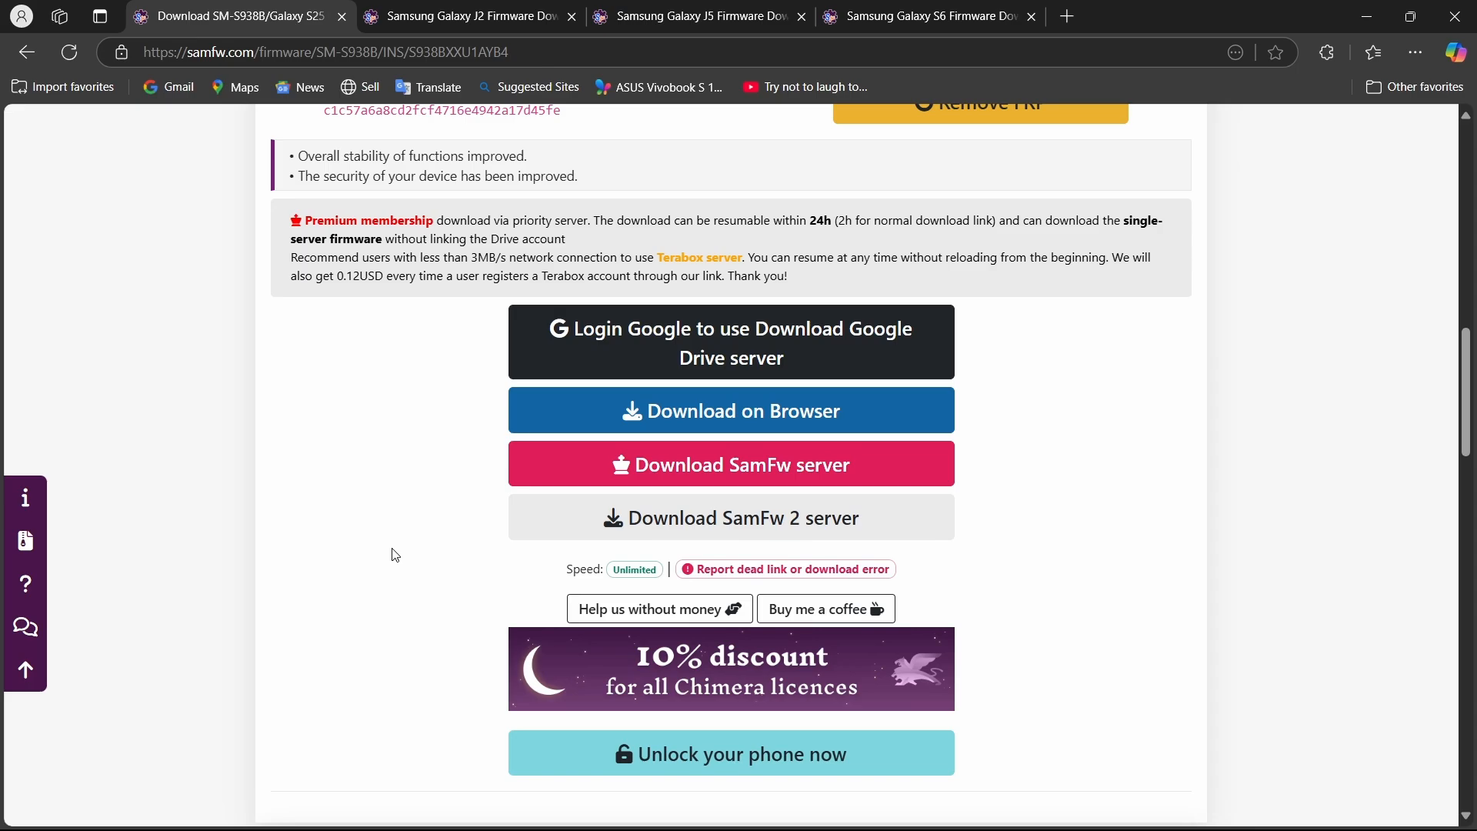
scroll(396, 555, "up", 2)
scroll(396, 556, "up", 1)
scroll(396, 556, "down", 2)
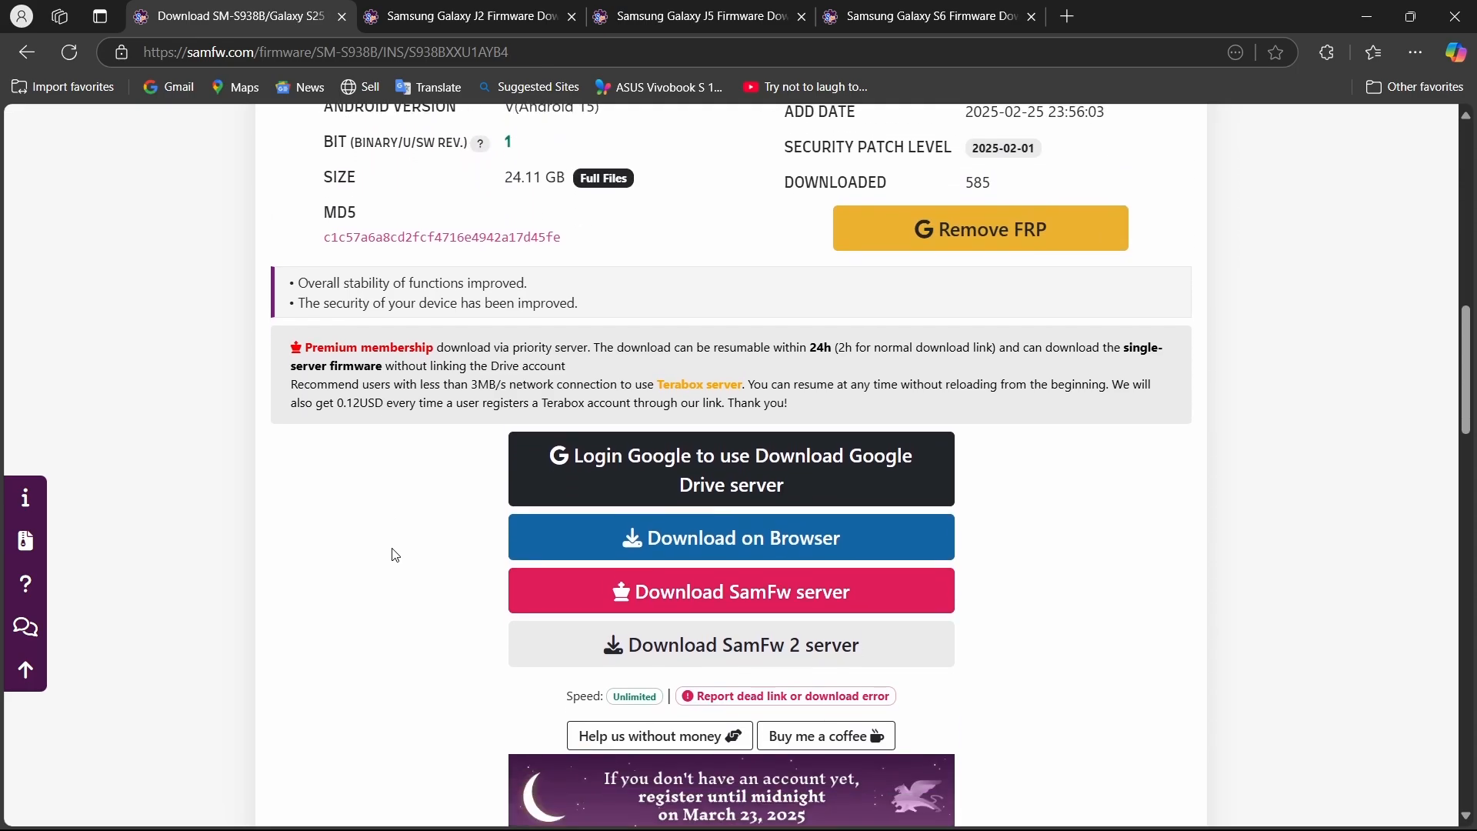
scroll(395, 555, "down", 3)
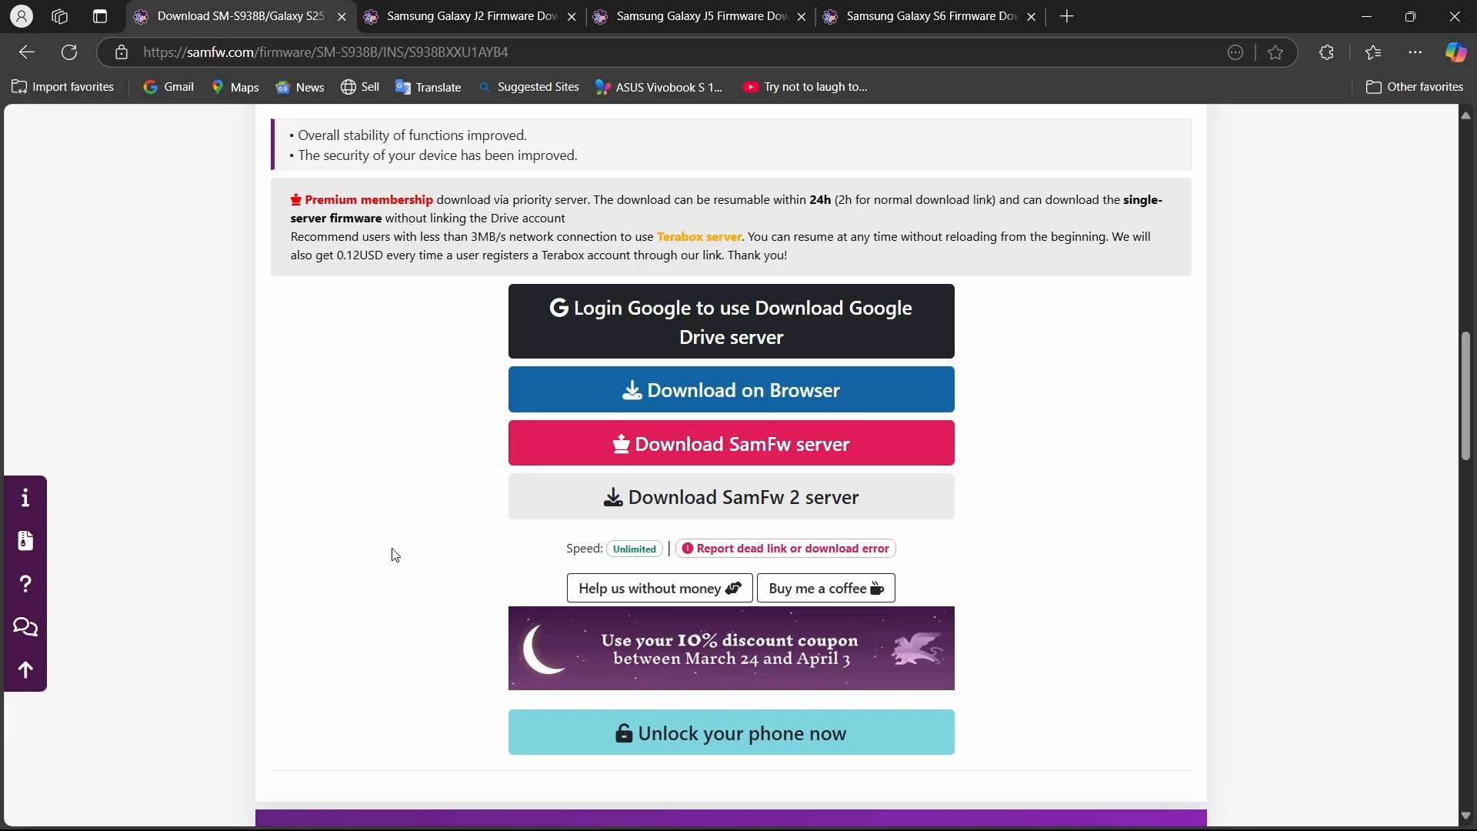
scroll(396, 555, "up", 10)
scroll(396, 556, "down", 5)
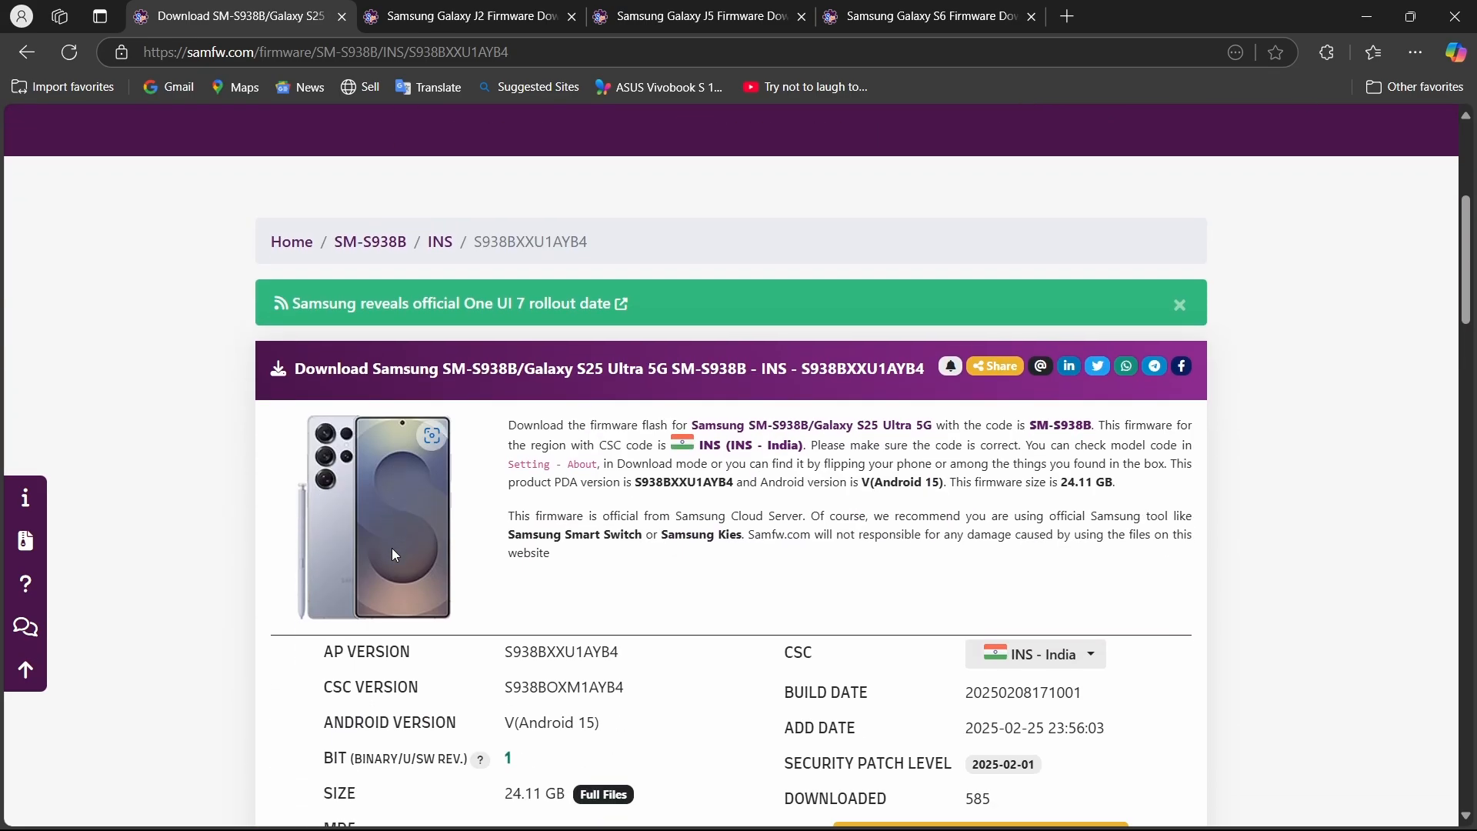
Close the S25 Ultra firmware page and view the India (INS) firmware list for the Galaxy J2 SM-J200G, dismissing the ad.
key("ctrl+w")
scroll(396, 556, "down", 15)
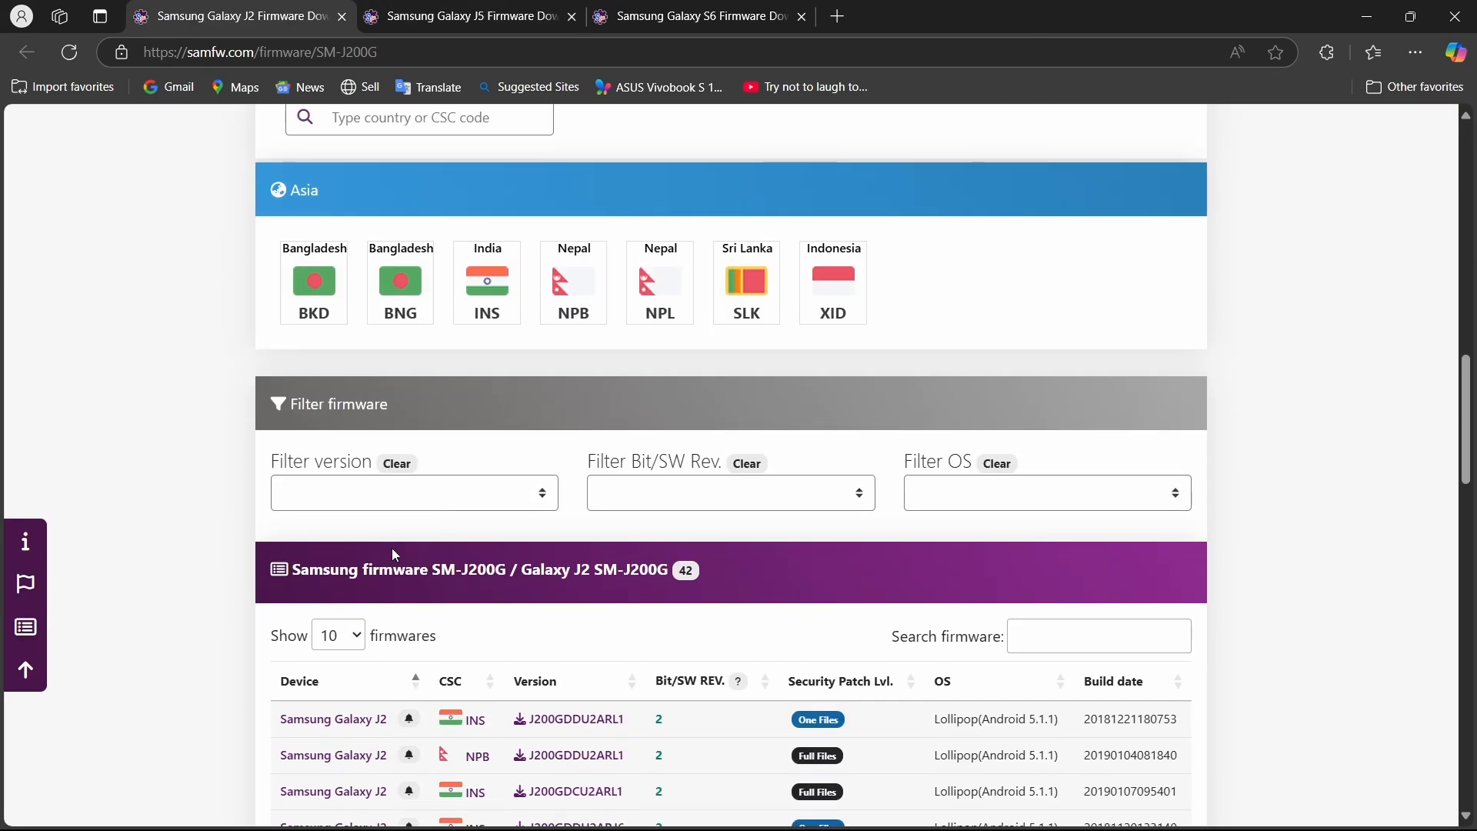
left_click(478, 274)
left_click(868, 340)
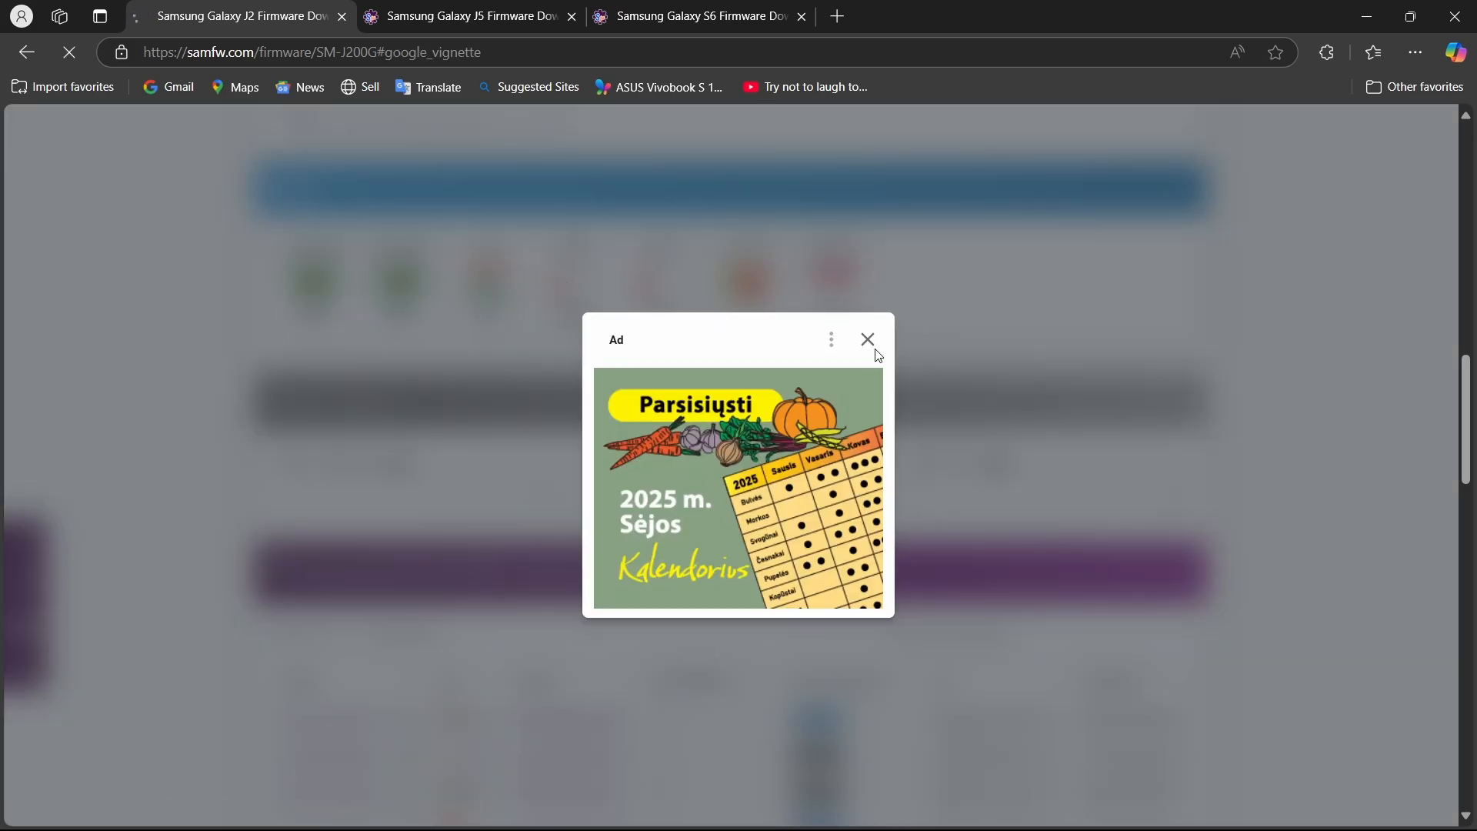
scroll(769, 384, "down", 10)
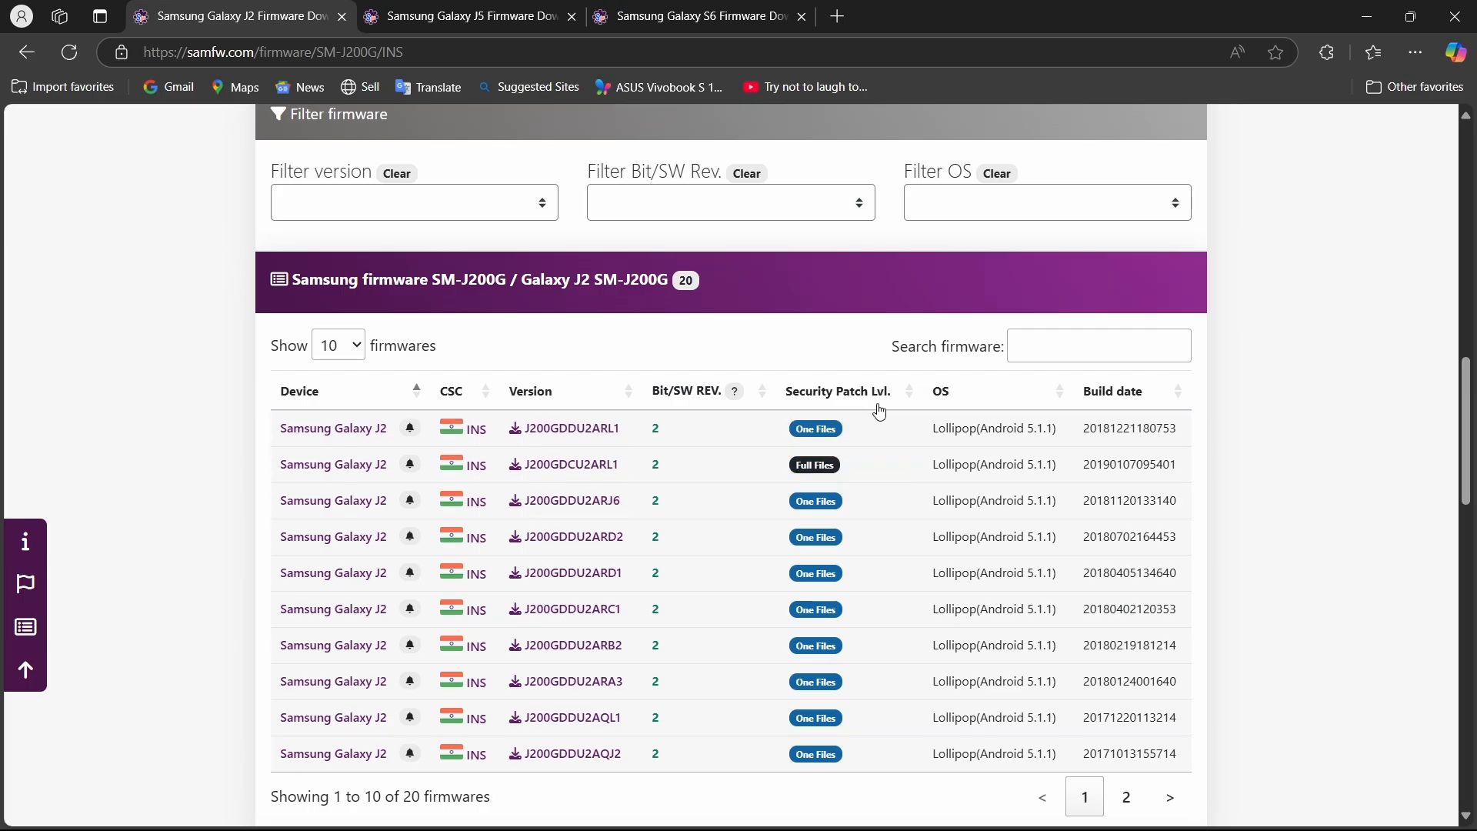
scroll(723, 425, "up", 1)
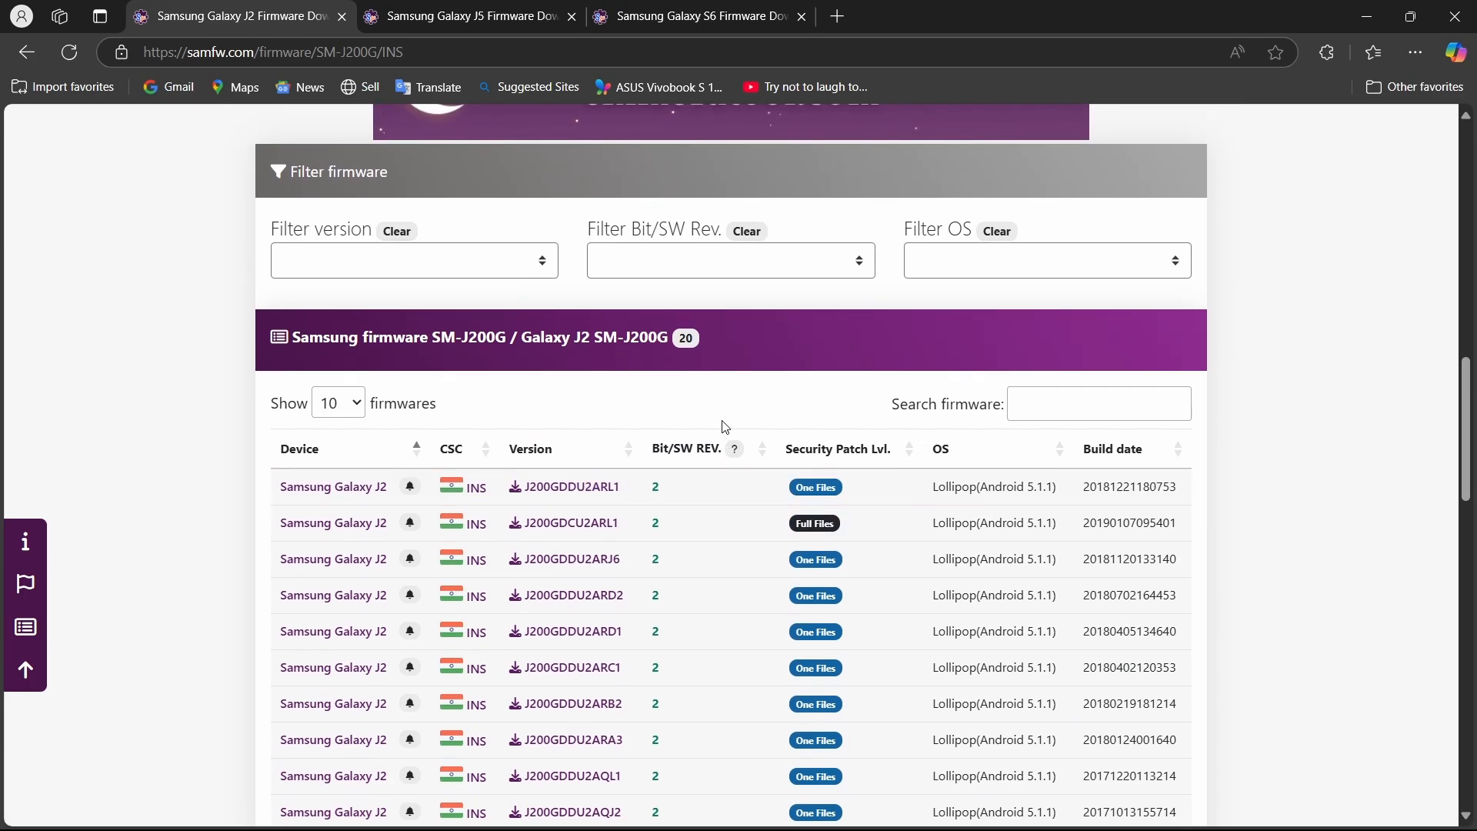
Close the Galaxy J2 page and view the India (INS) firmware list for the Galaxy J5 SM-J500F.
key("ctrl+w")
scroll(725, 427, "down", 10)
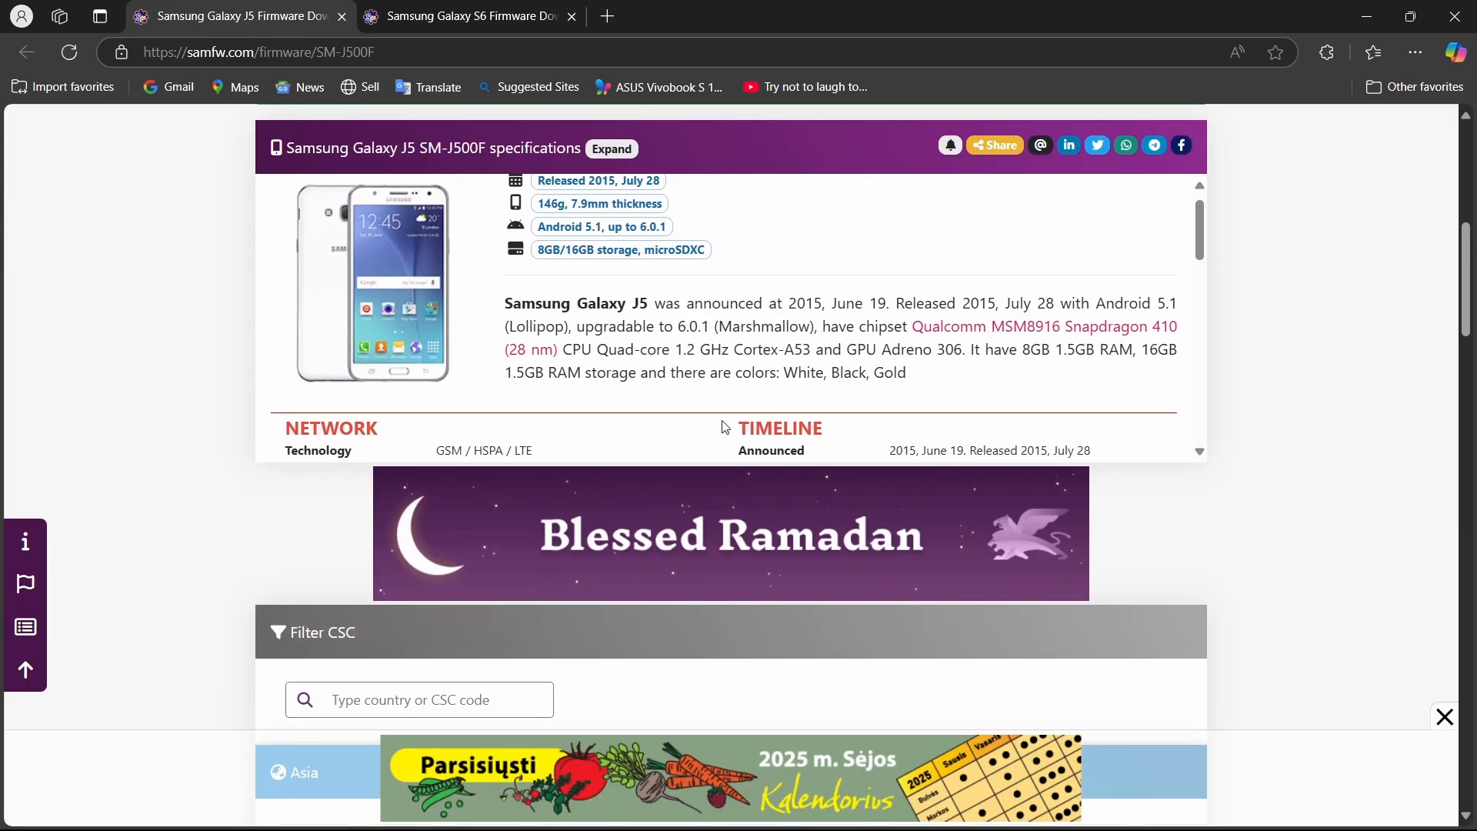
scroll(726, 427, "down", 15)
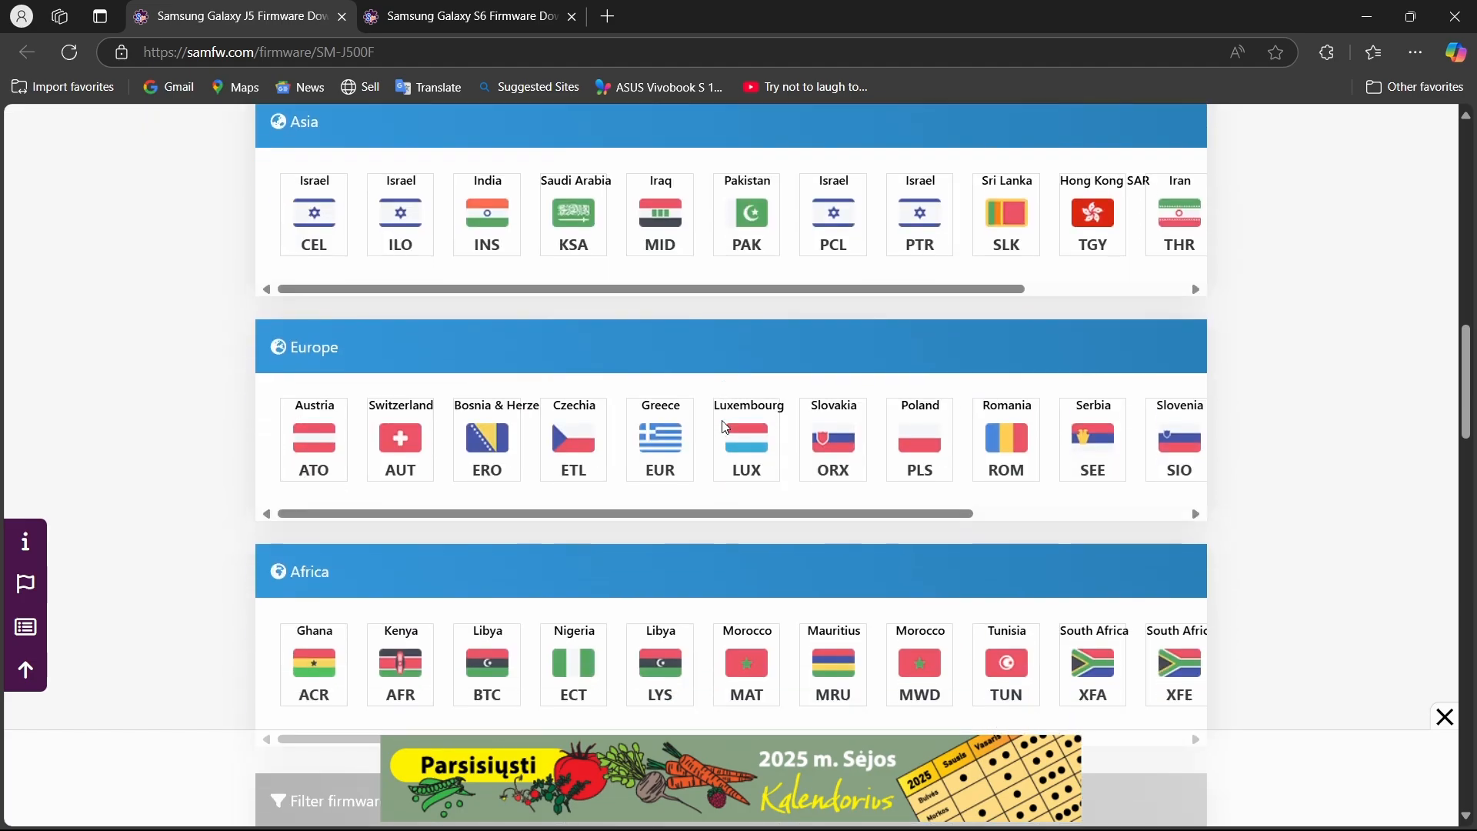
scroll(726, 428, "up", 1)
left_click(470, 291)
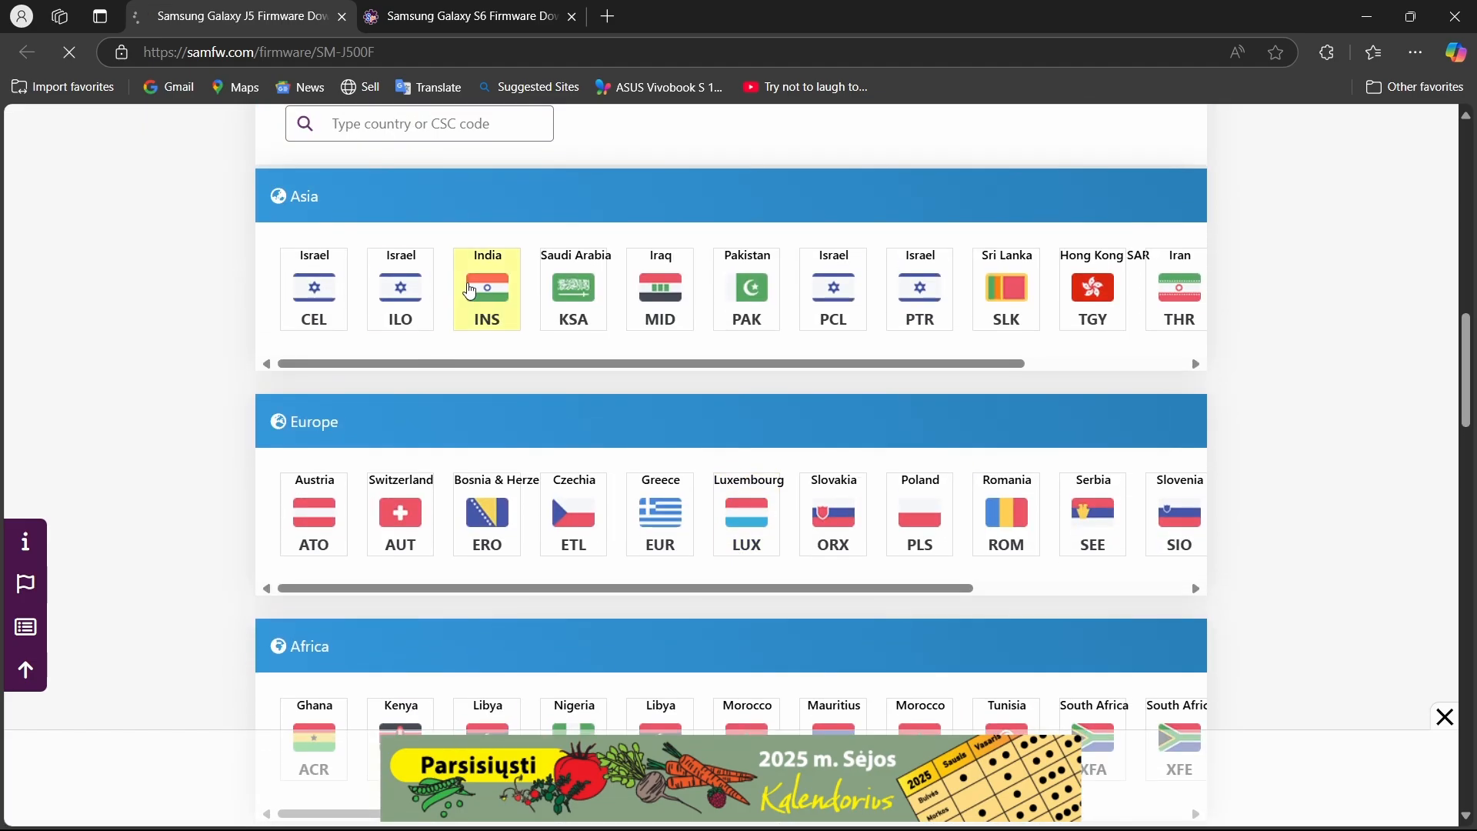
scroll(331, 554, "down", 15)
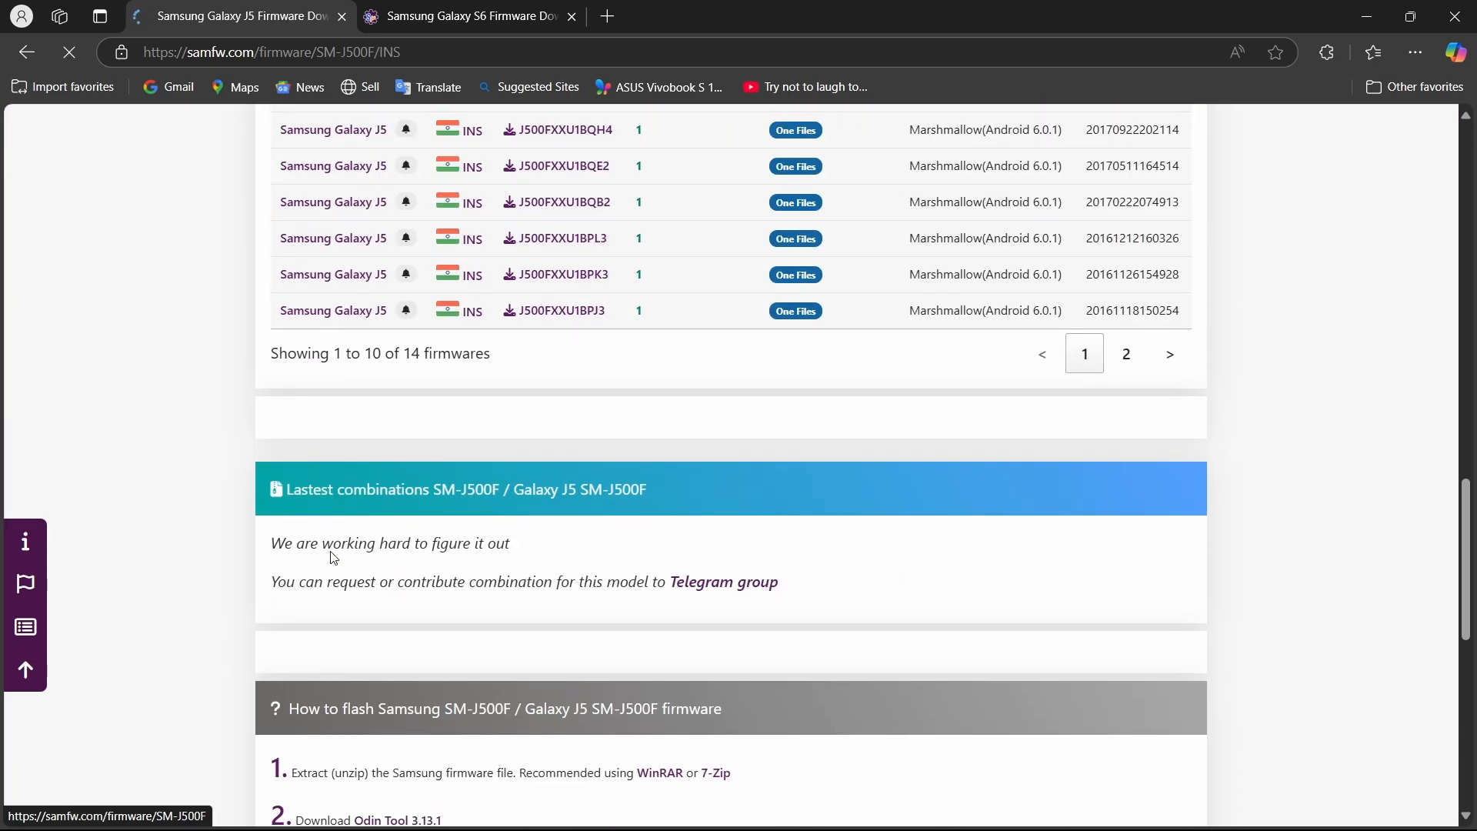
scroll(333, 558, "up", 12)
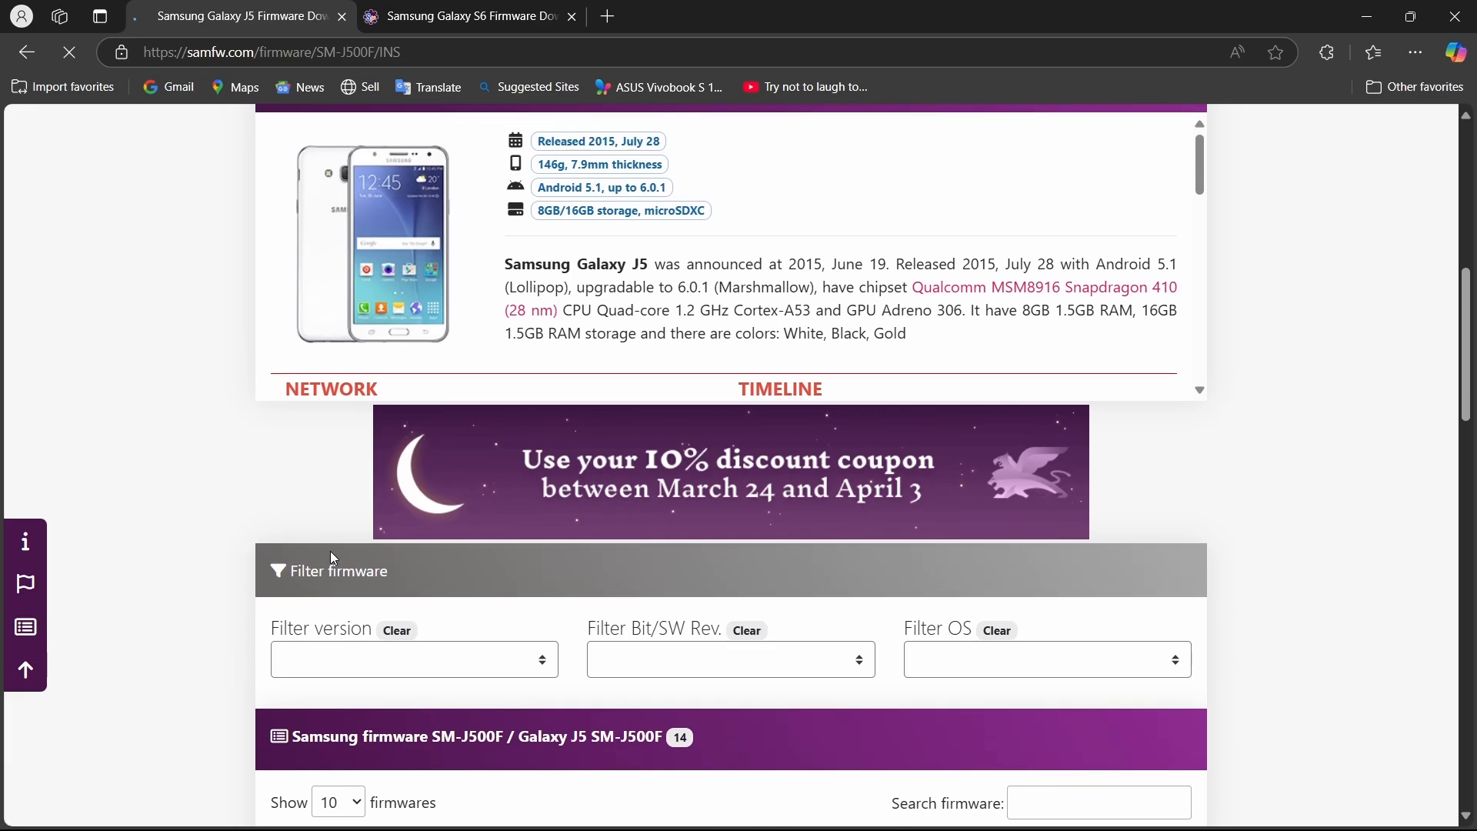
scroll(330, 553, "down", 6)
scroll(761, 419, "up", 7)
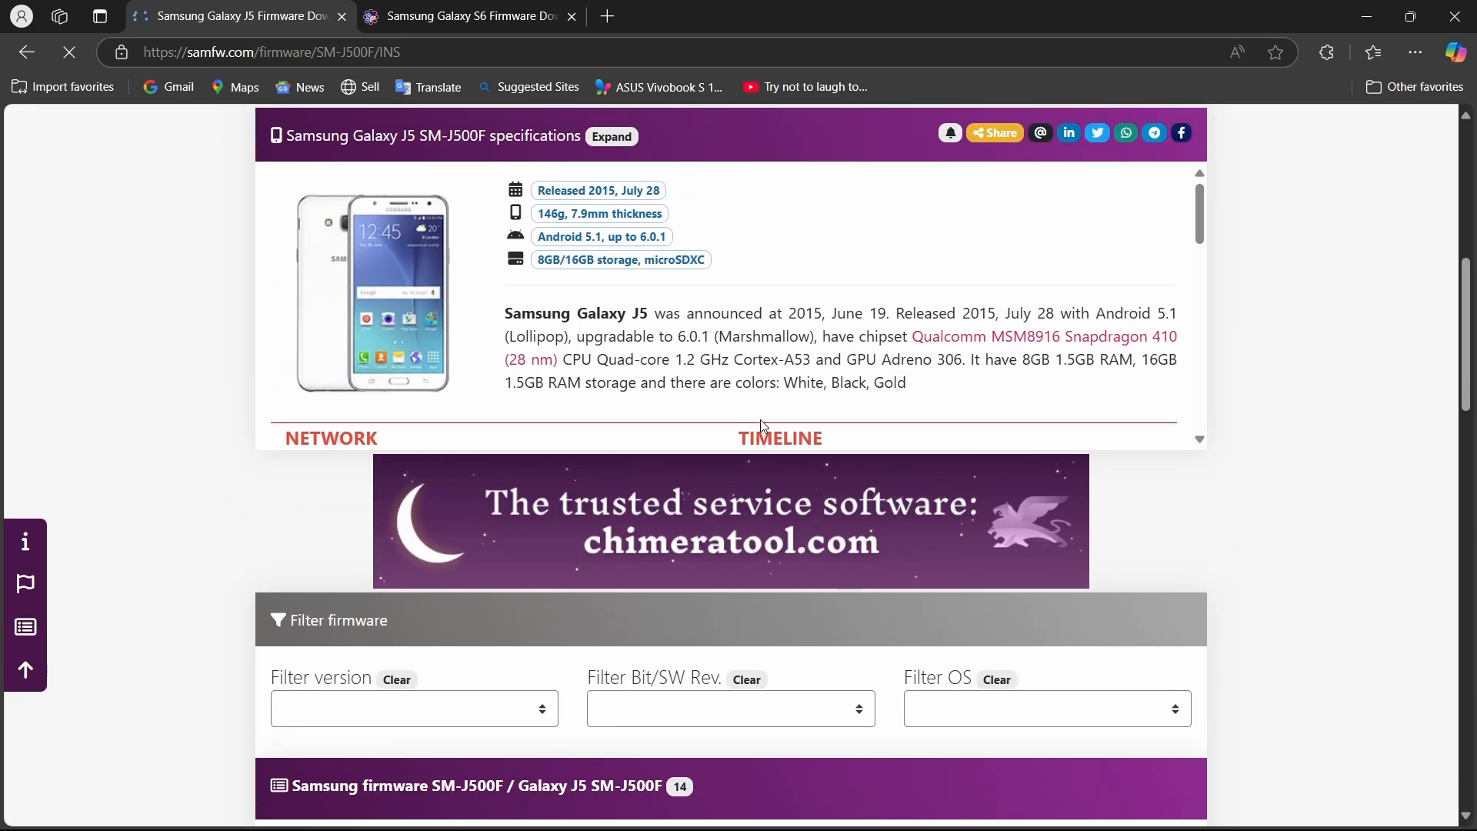
Close the Galaxy J5 page and browse the Asian CSC regions for the Galaxy S6 SM-G920F.
key("ctrl+w")
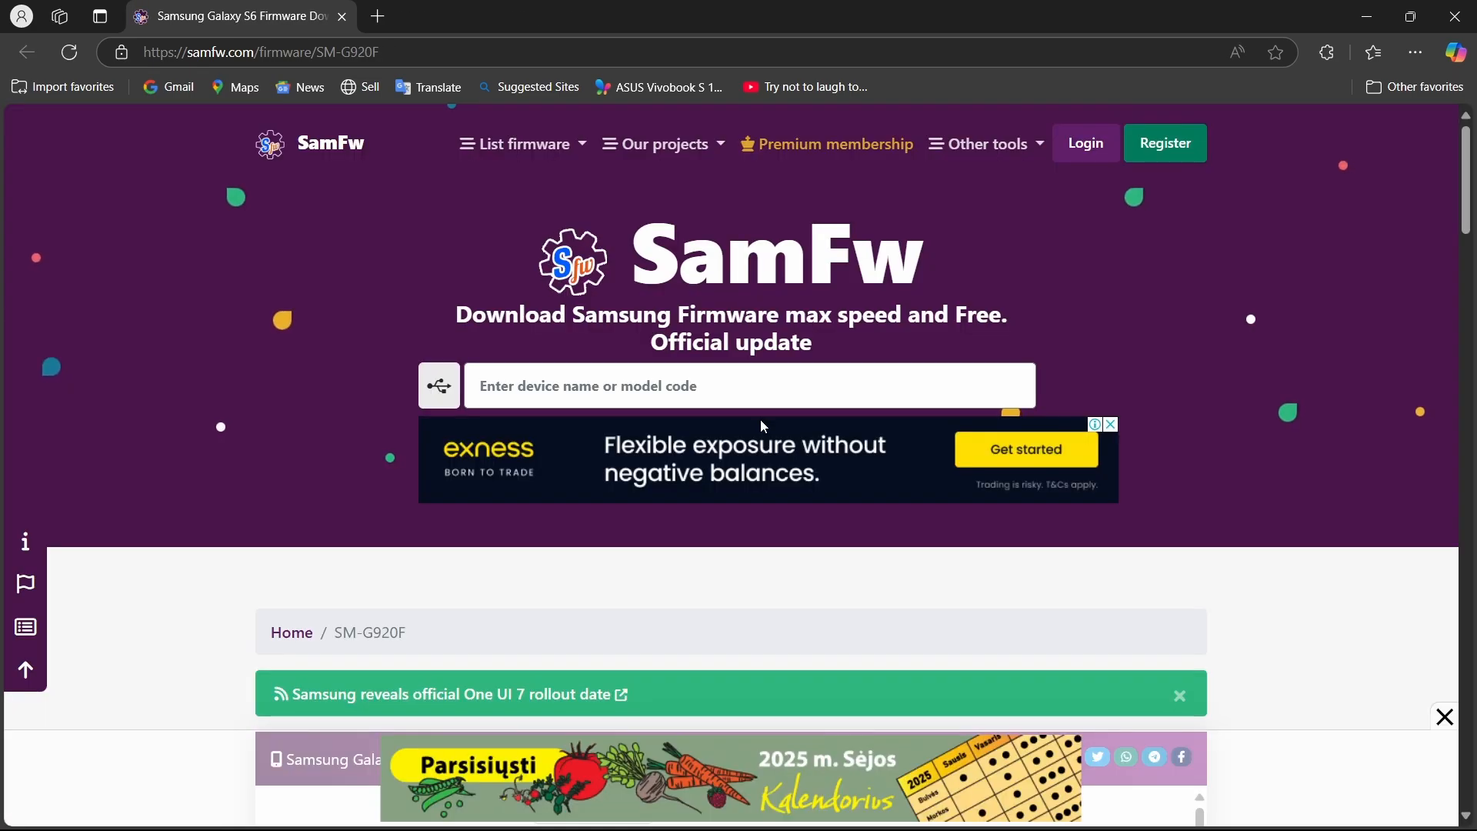
scroll(762, 422, "down", 15)
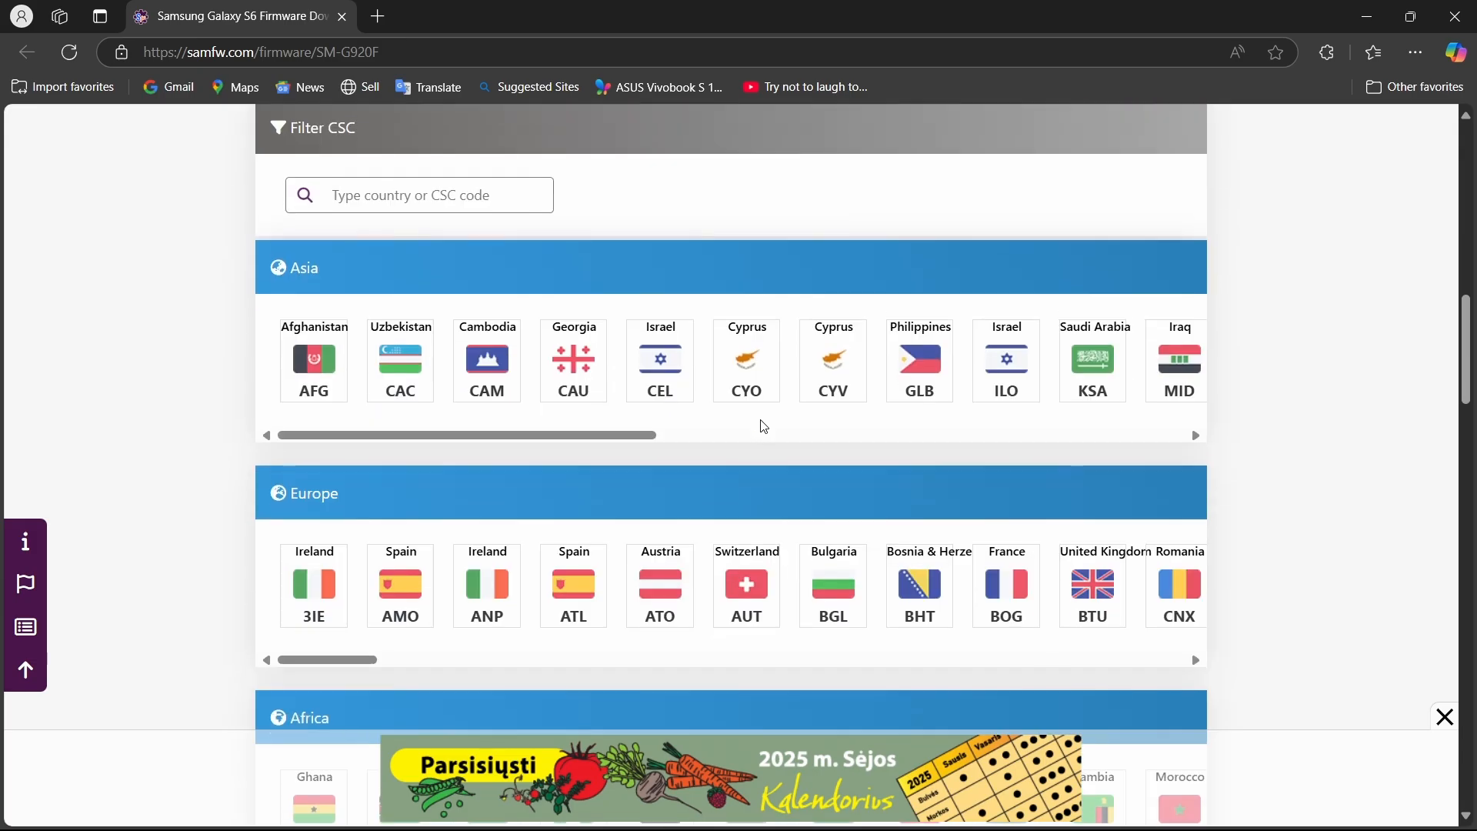
scroll(650, 420, "right", 5)
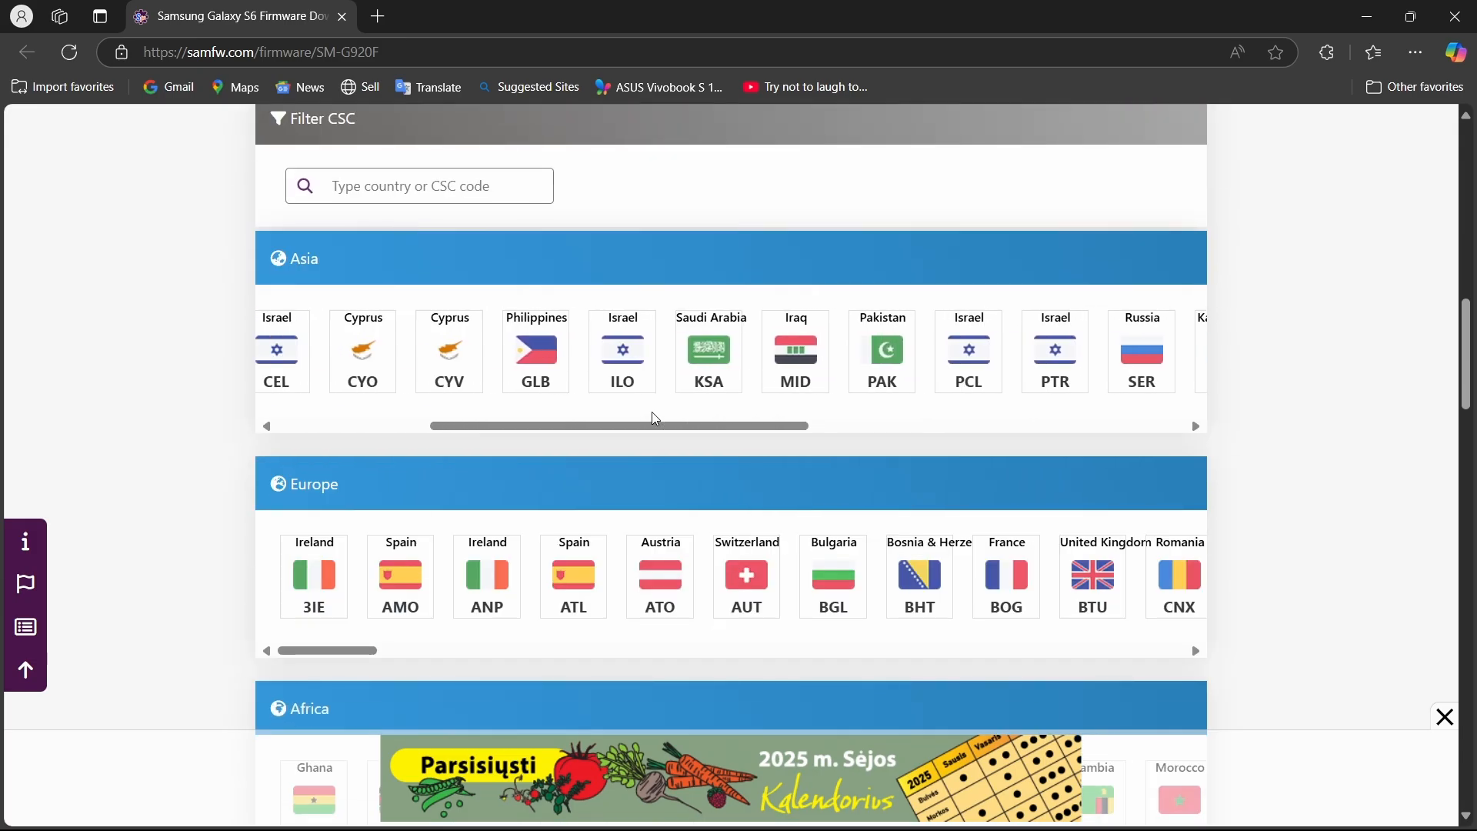
scroll(655, 419, "left", 4)
scroll(656, 419, "right", 10)
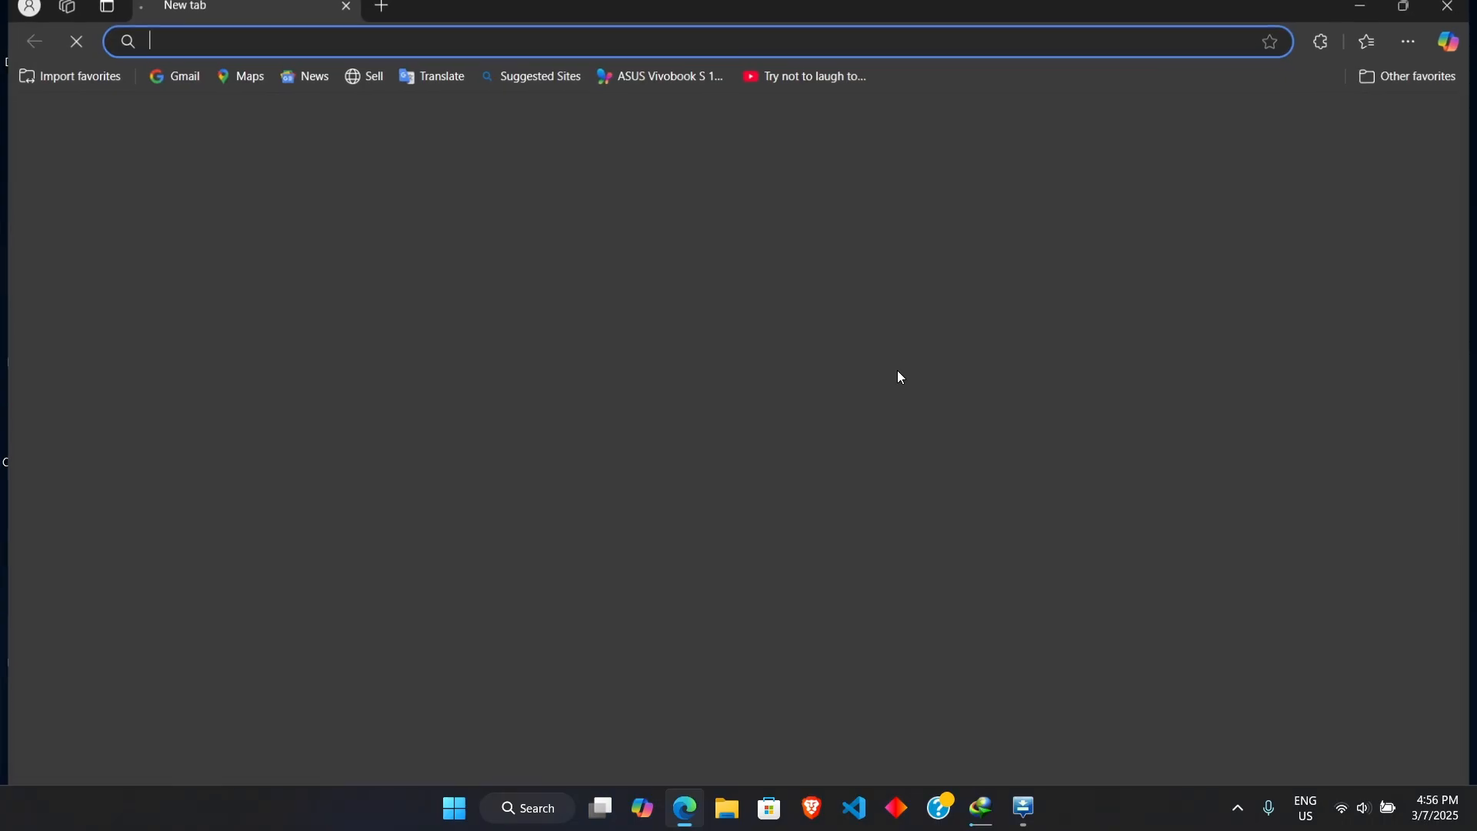
Open Google and search for "firmware download for samsung galaxy grand prime sm-g531f".
type("goo")
key("Return")
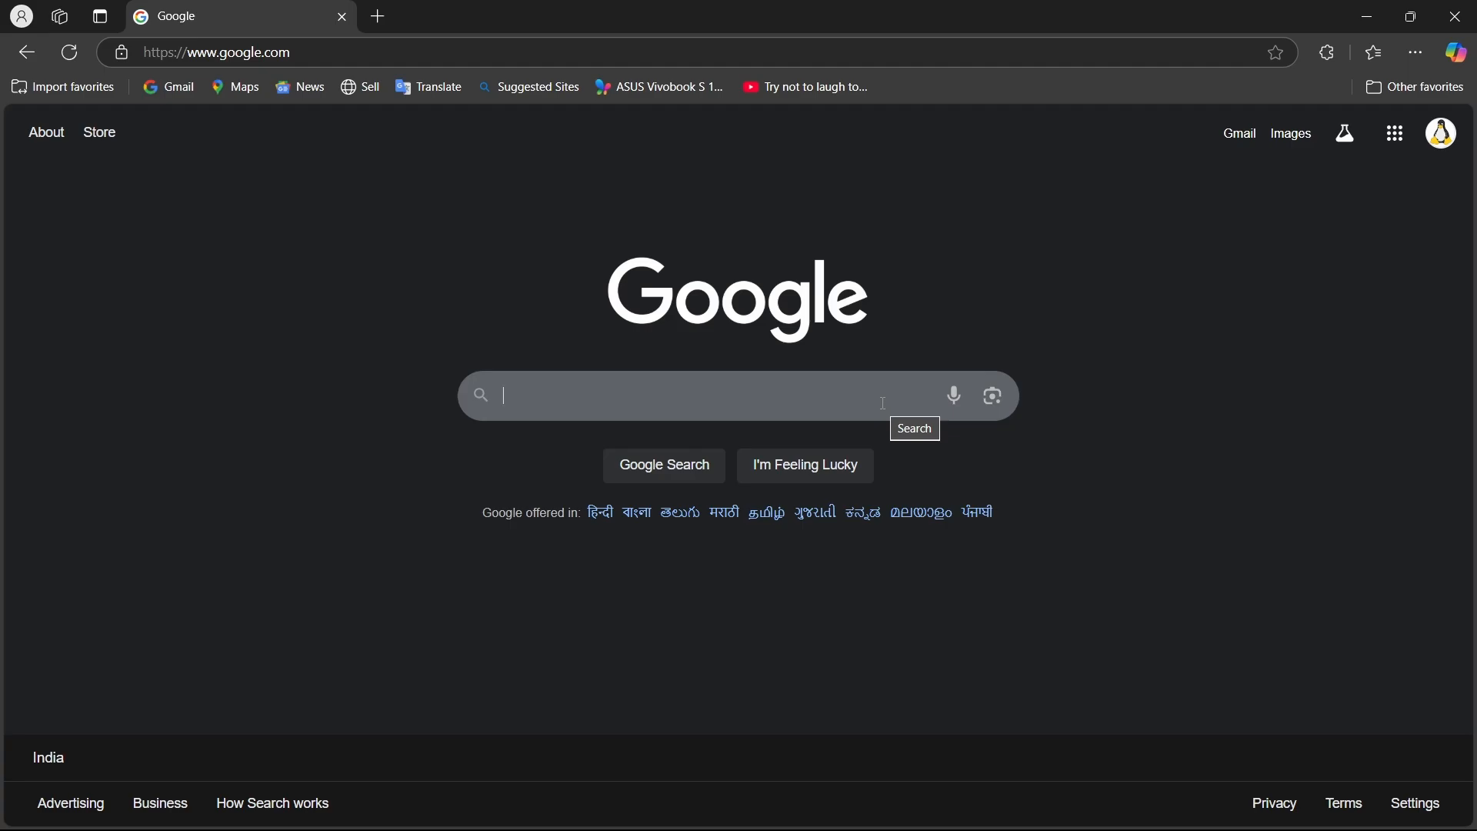
type("firmware download ")
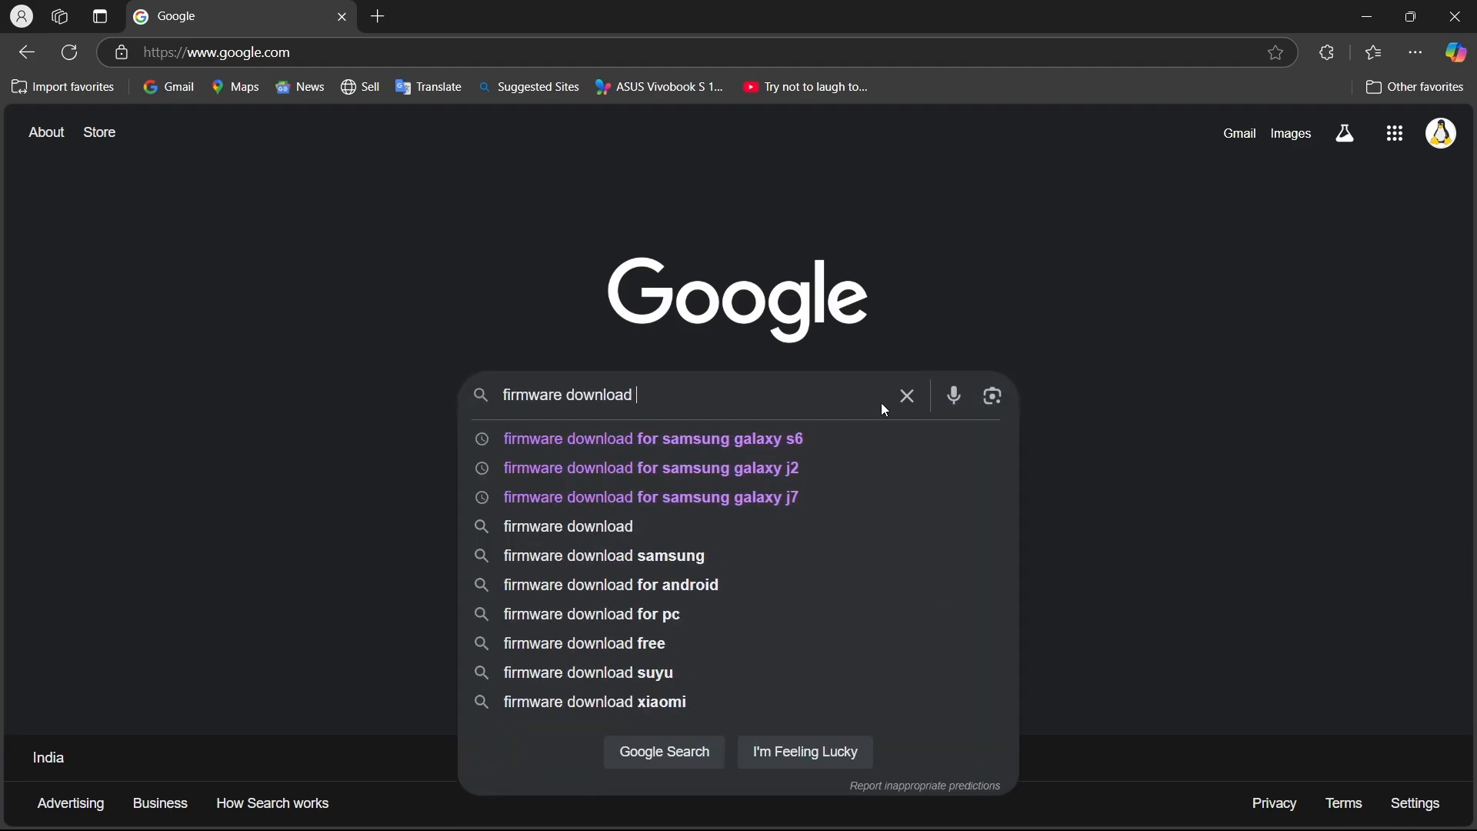
type("for samsung galaxy ")
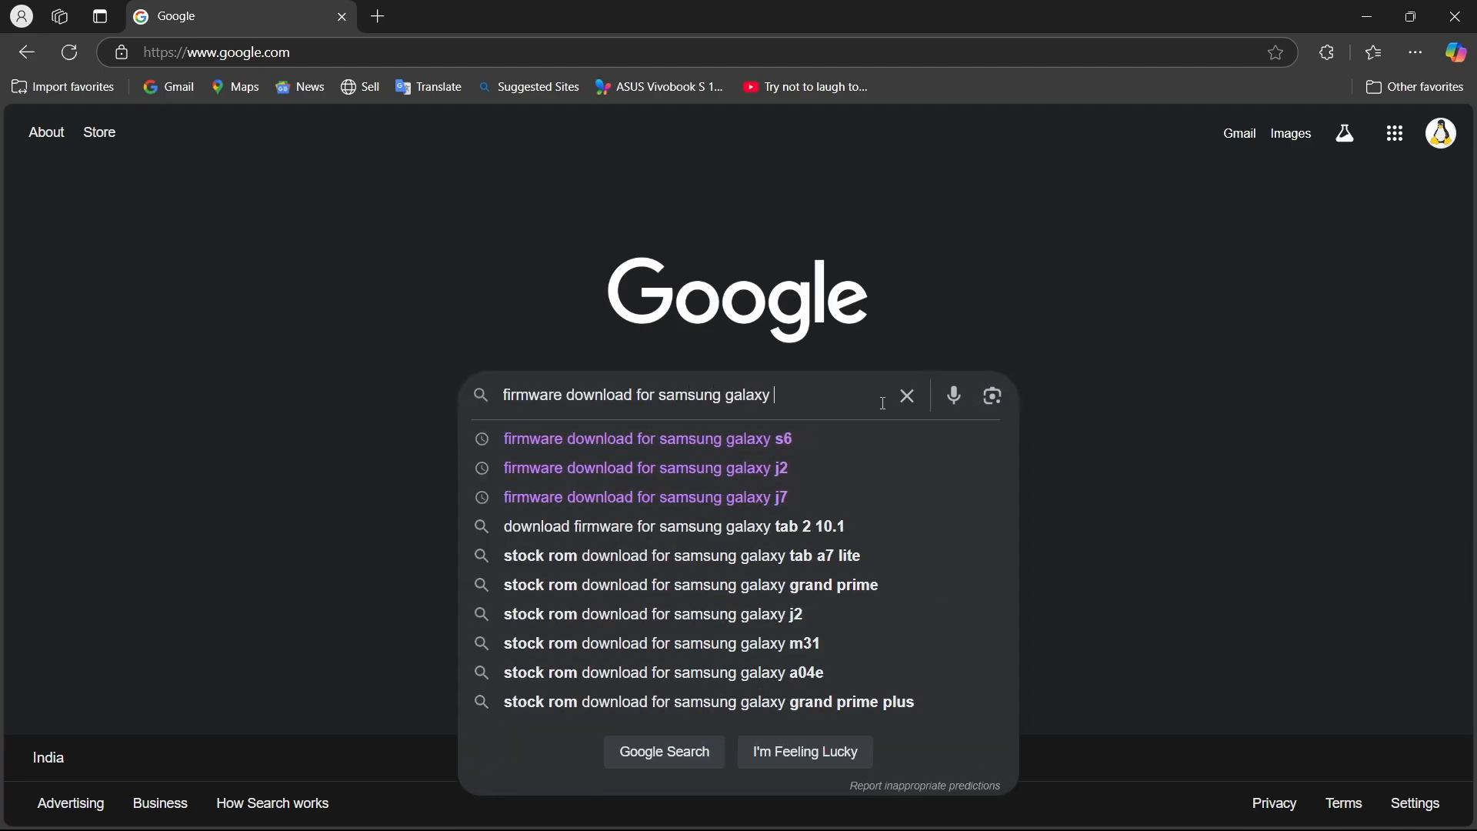
type("grand prime sm-g531f")
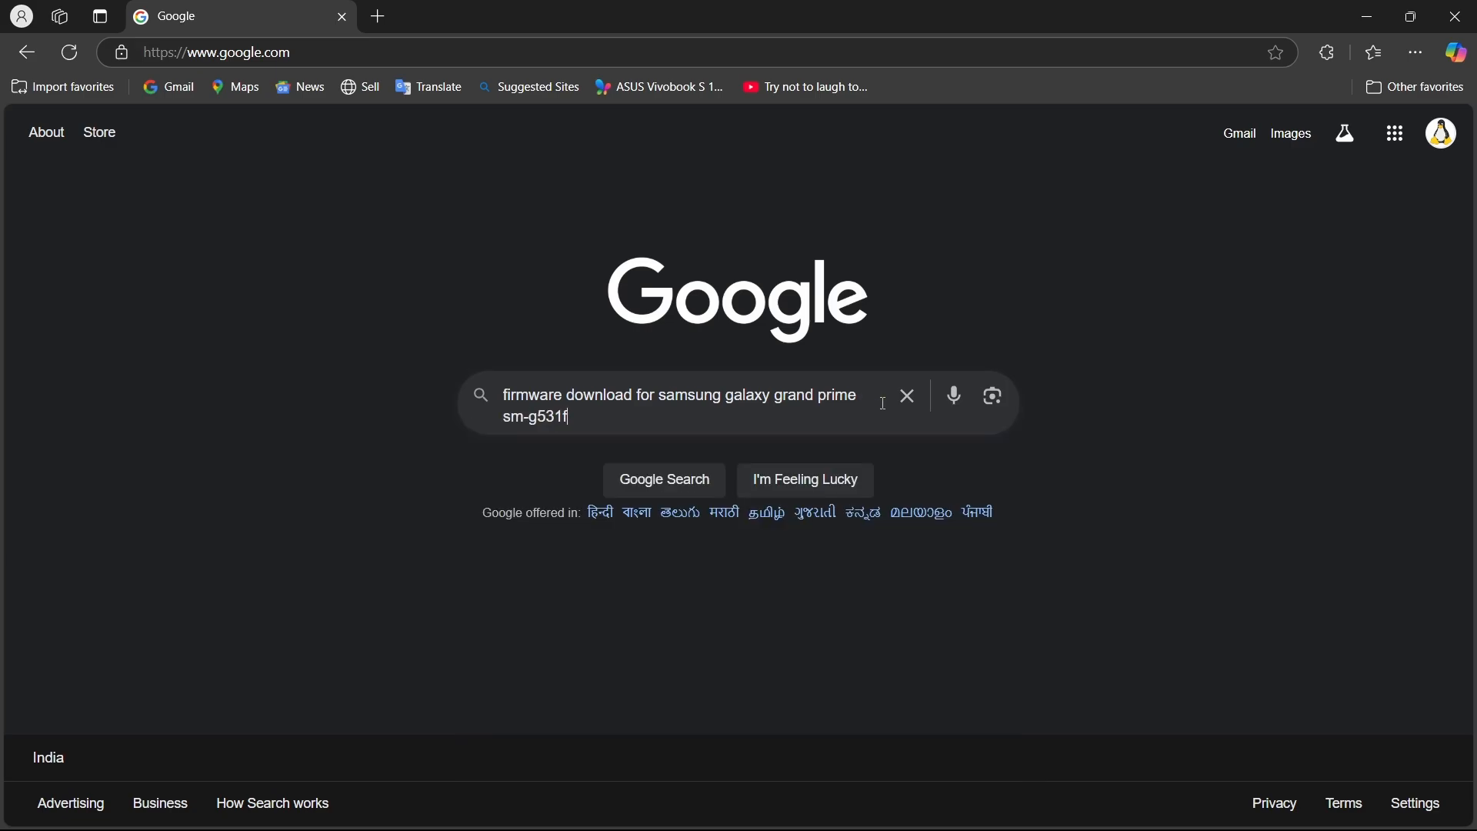
left_click(595, 420)
key("Return")
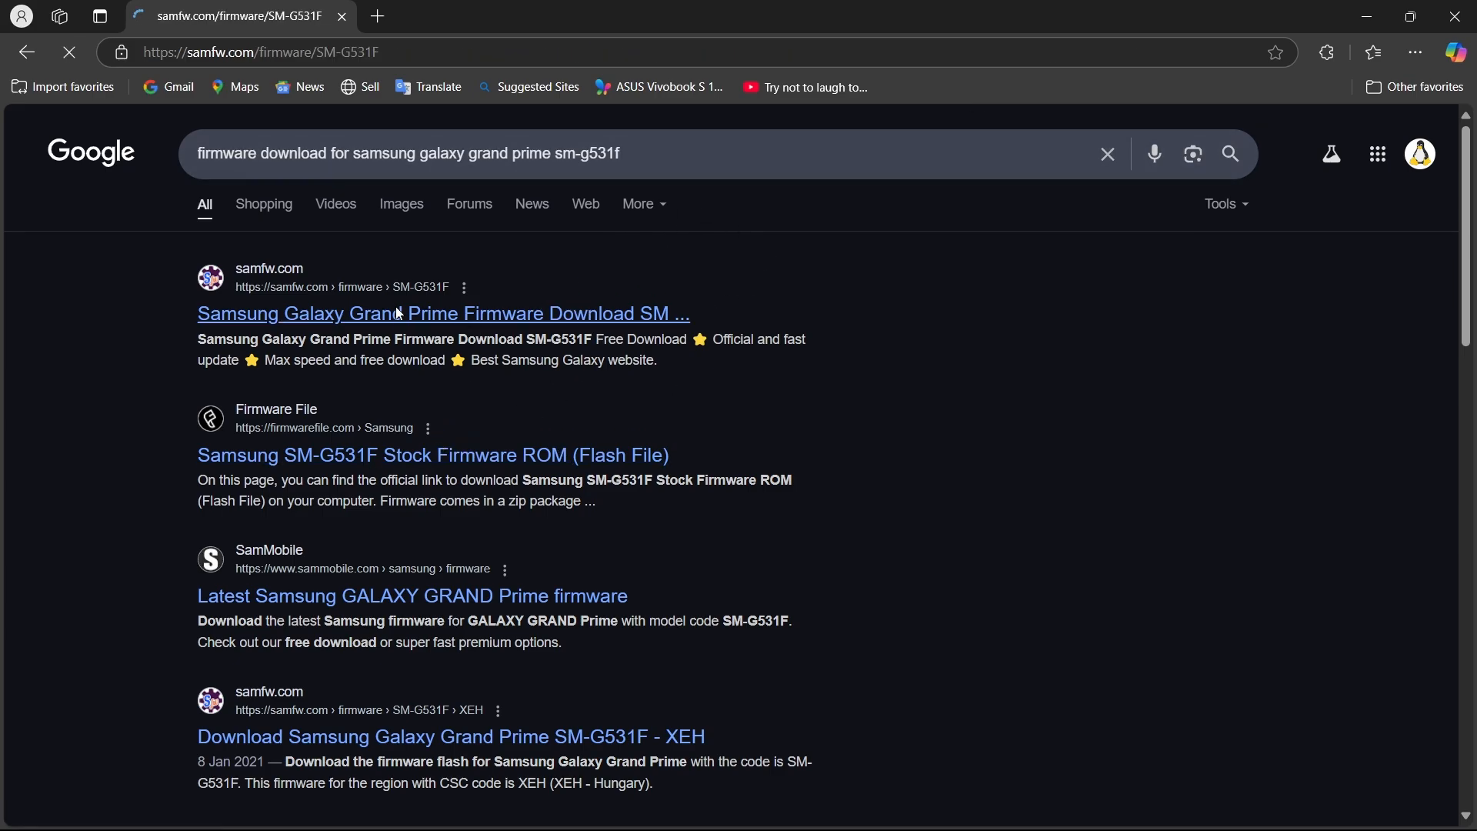
Open the samfw.com SM-G531F firmware result and look through the Galaxy Grand Prime specifications.
scroll(377, 539, "down", 4)
scroll(377, 539, "down", 1)
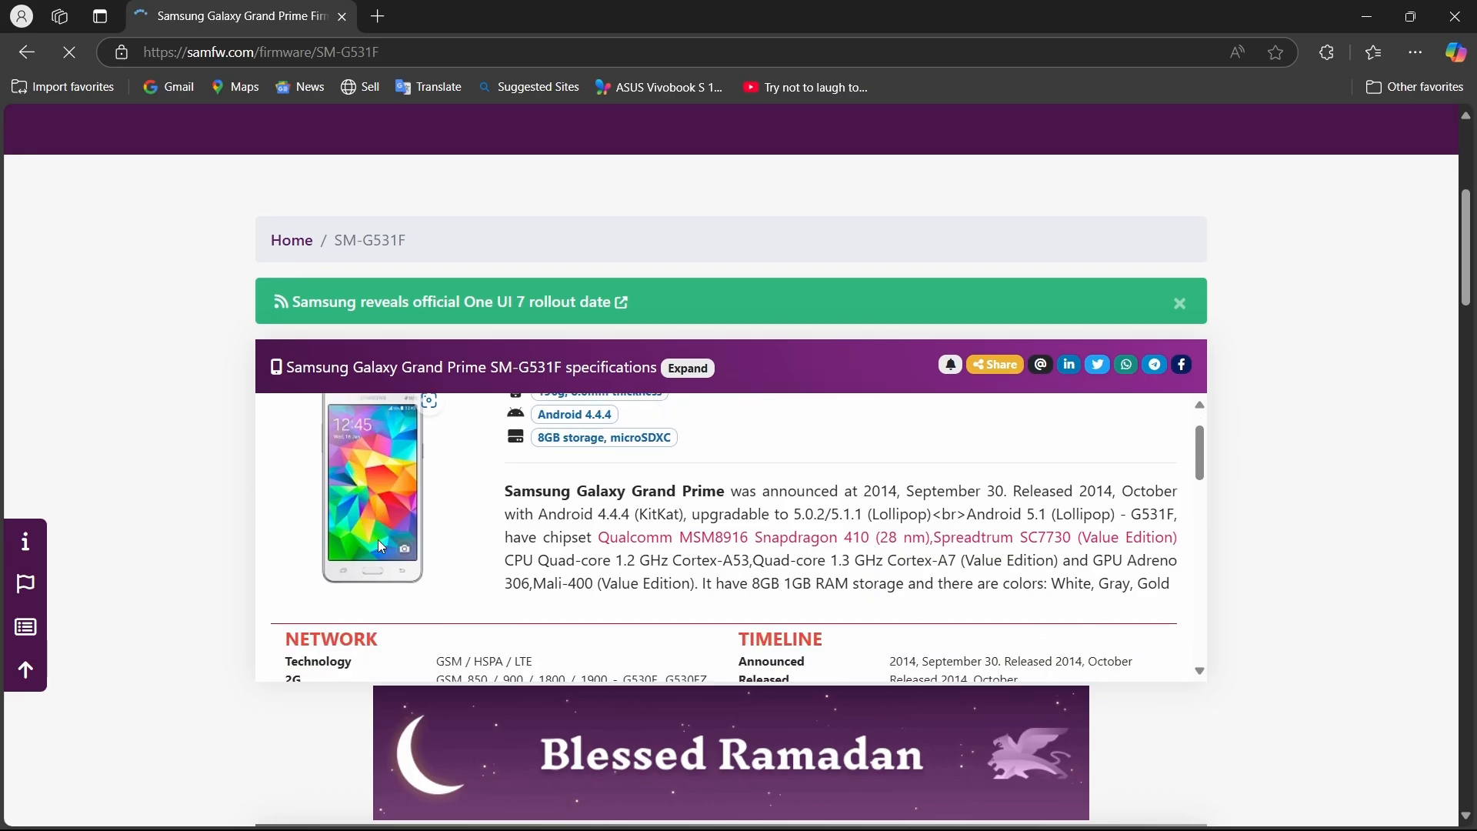
scroll(377, 539, "up", 1)
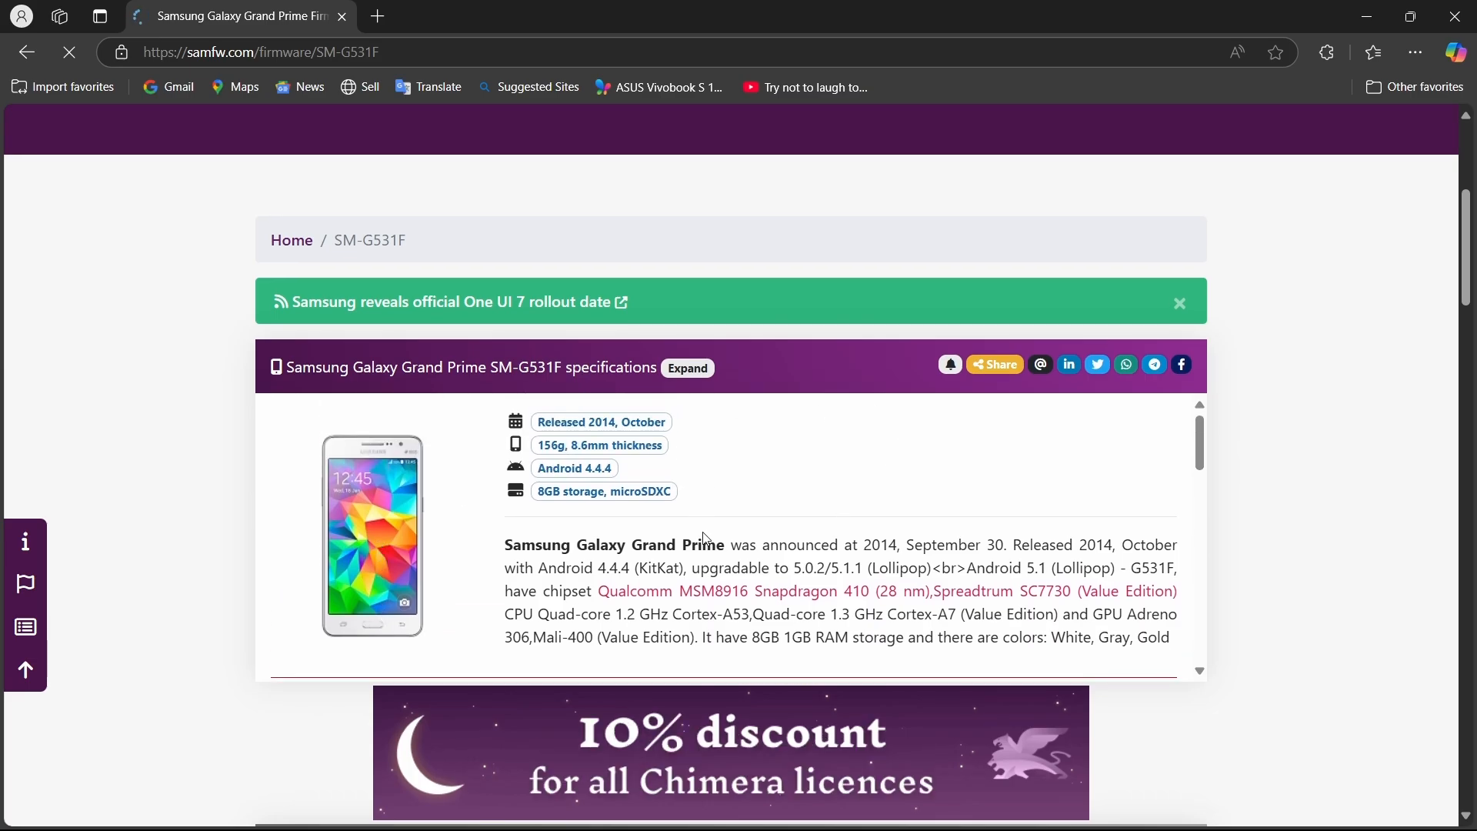
scroll(630, 525, "down", 10)
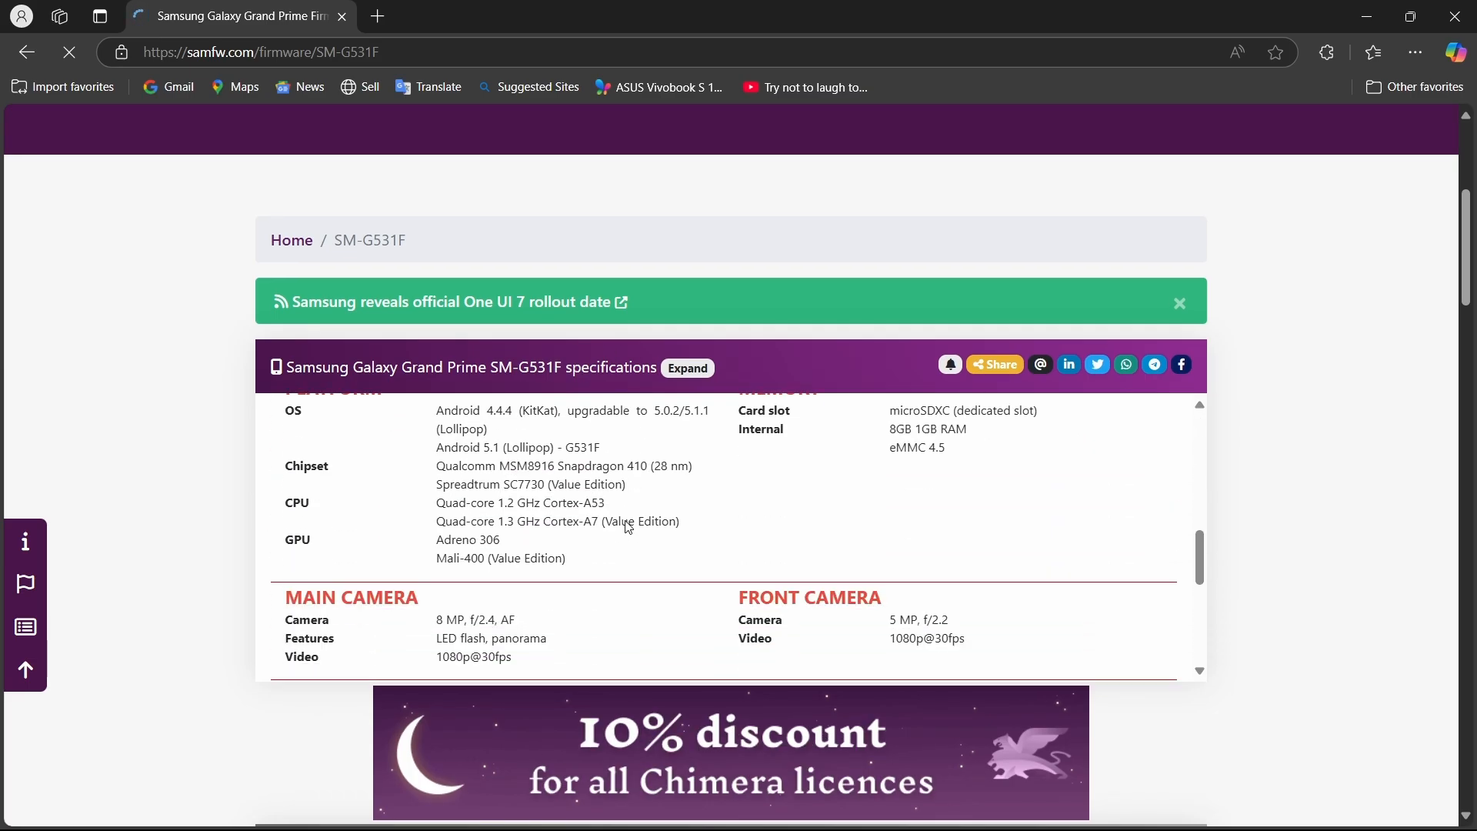
Open the India (INS) firmware list for the Galaxy Grand Prime SM-G531F and open the G531FDDU1APJ2 version's download page.
scroll(629, 530, "down", 5)
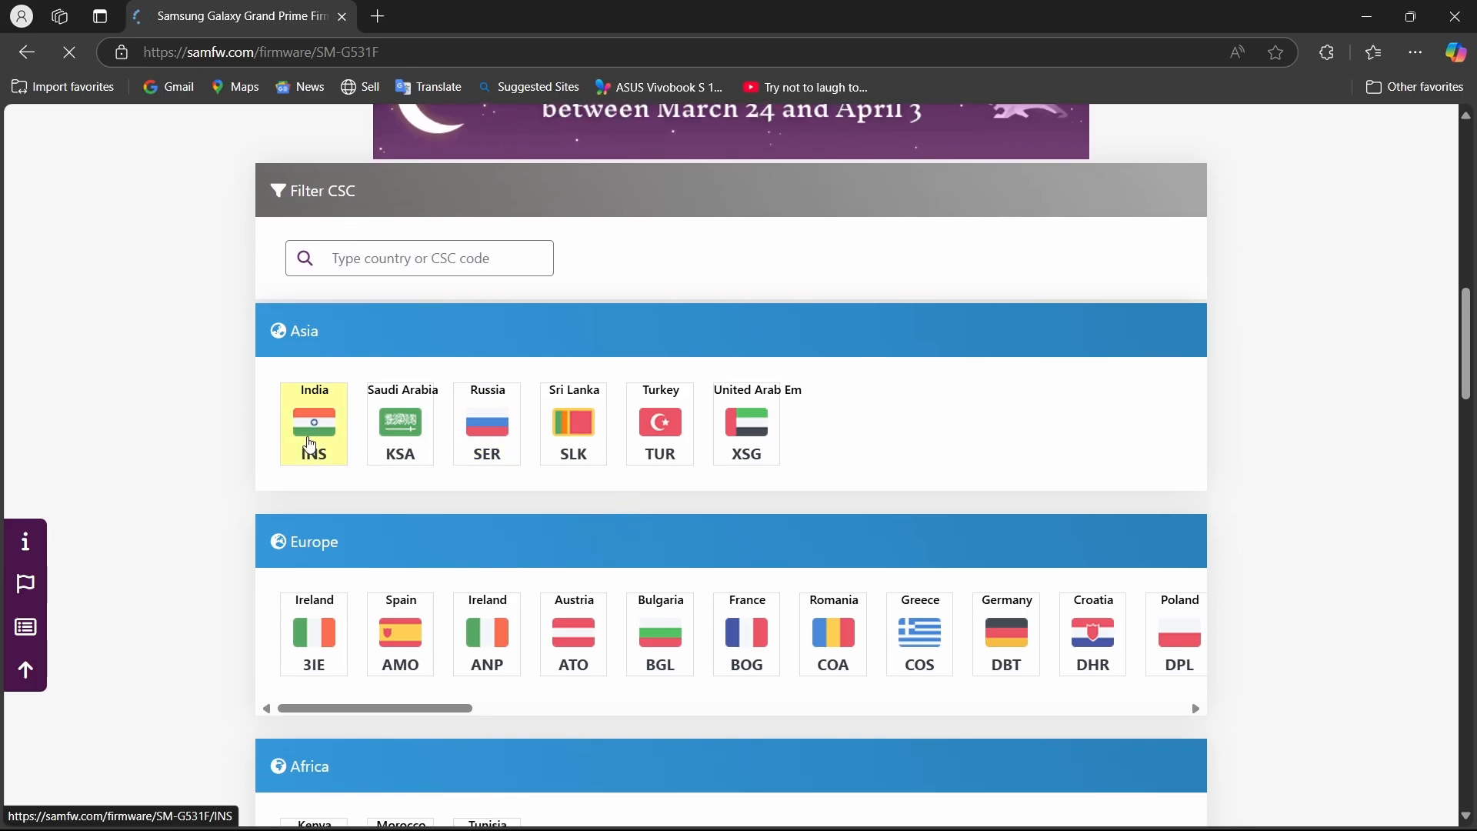
left_click(310, 444)
scroll(310, 444, "down", 12)
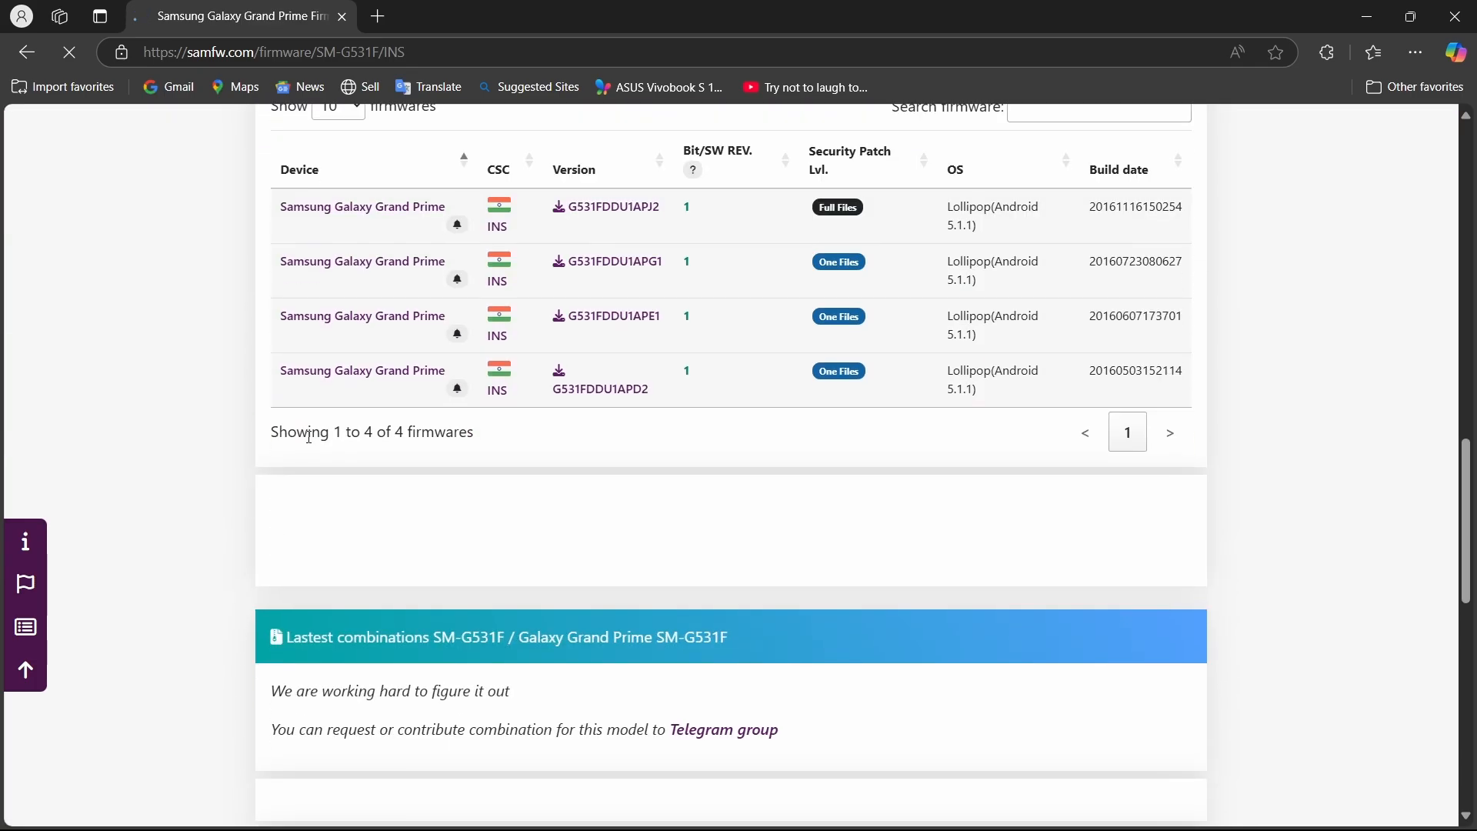
scroll(310, 444, "up", 5)
scroll(310, 444, "down", 3)
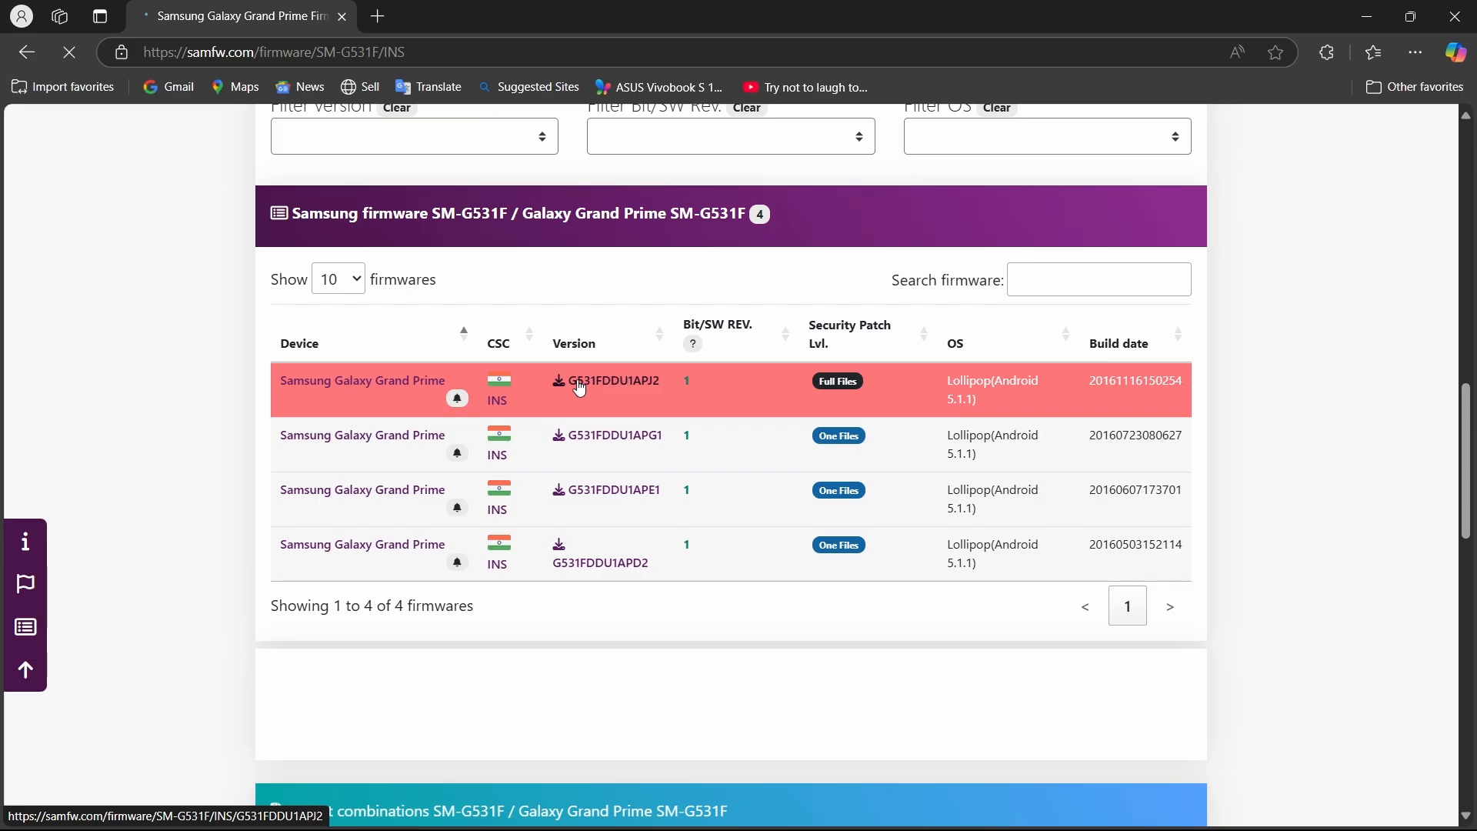
left_click(580, 388)
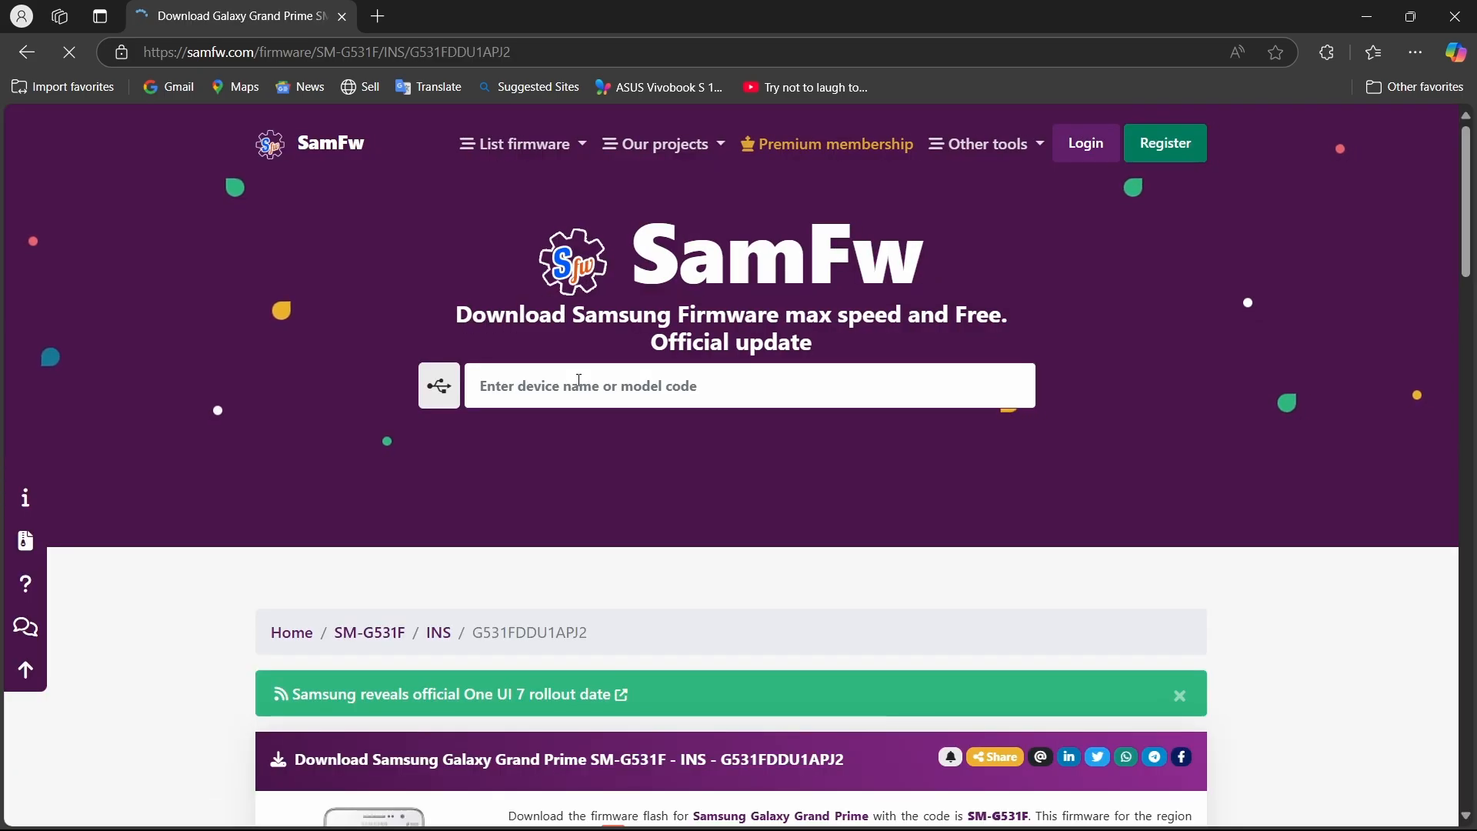
Start the in-browser download of the G531FDDU1APJ2 firmware, stop it and close the browser.
scroll(582, 387, "down", 10)
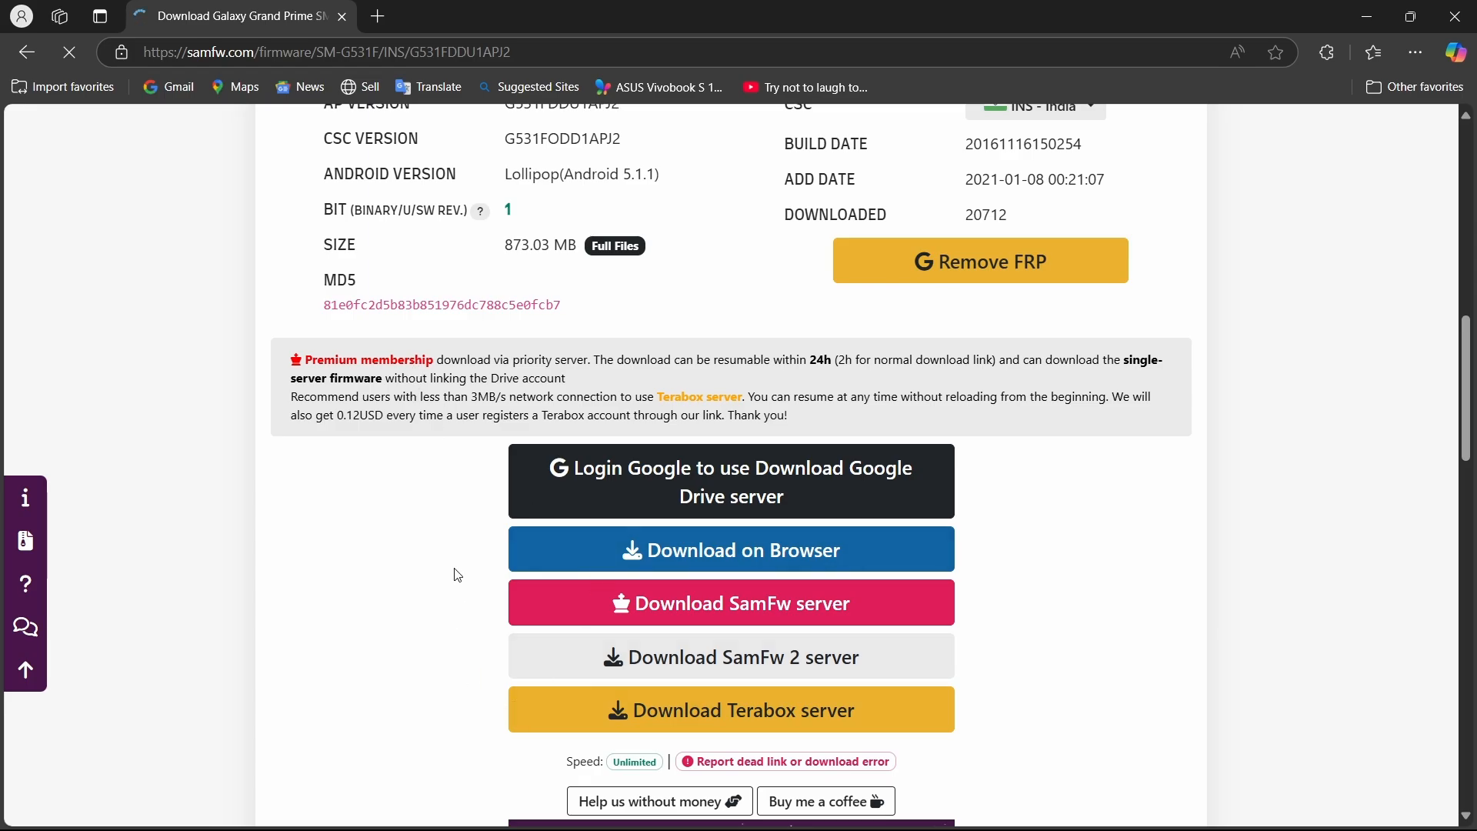
scroll(540, 676, "down", 1)
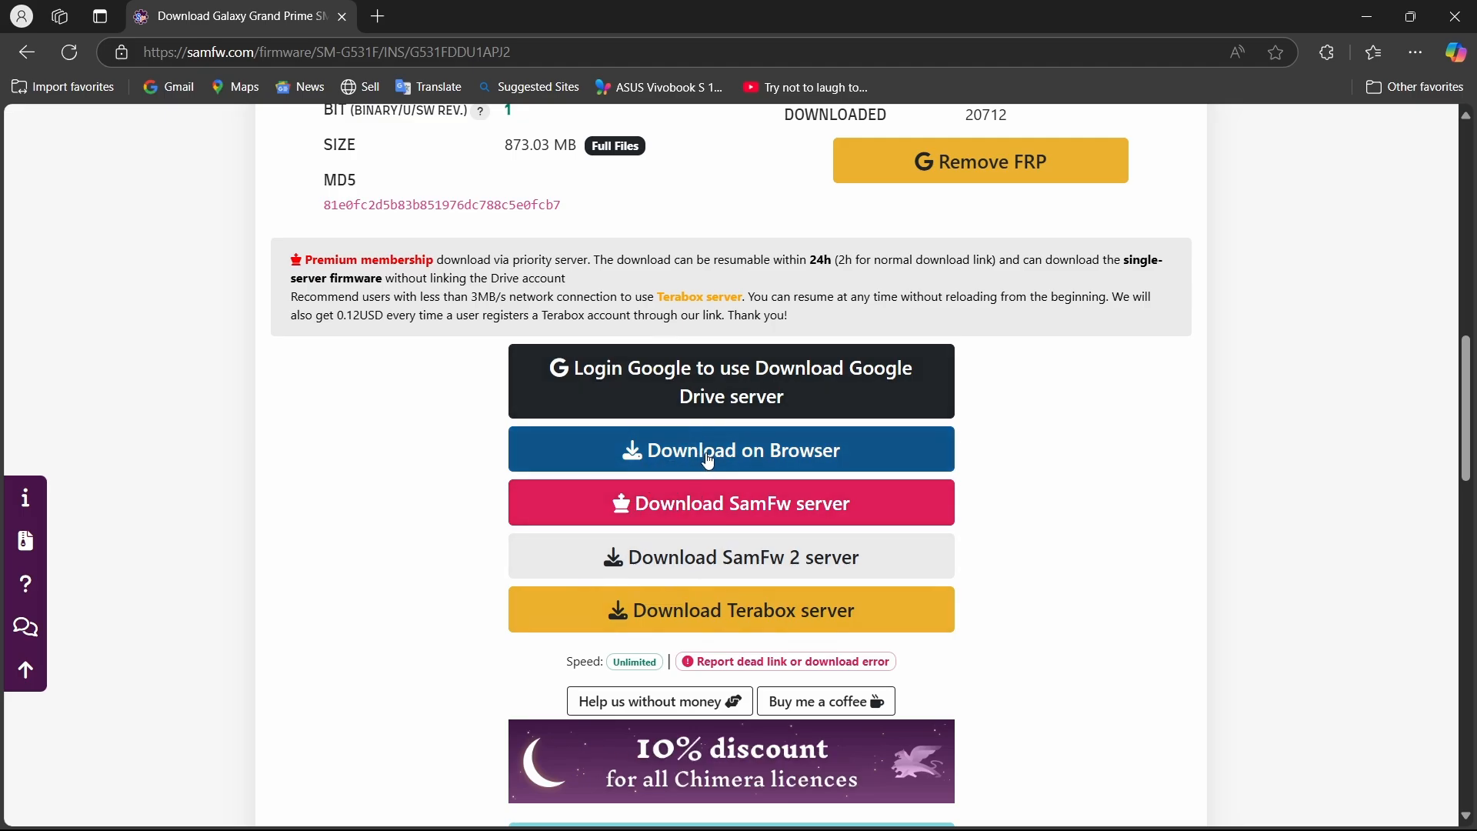
left_click(667, 466)
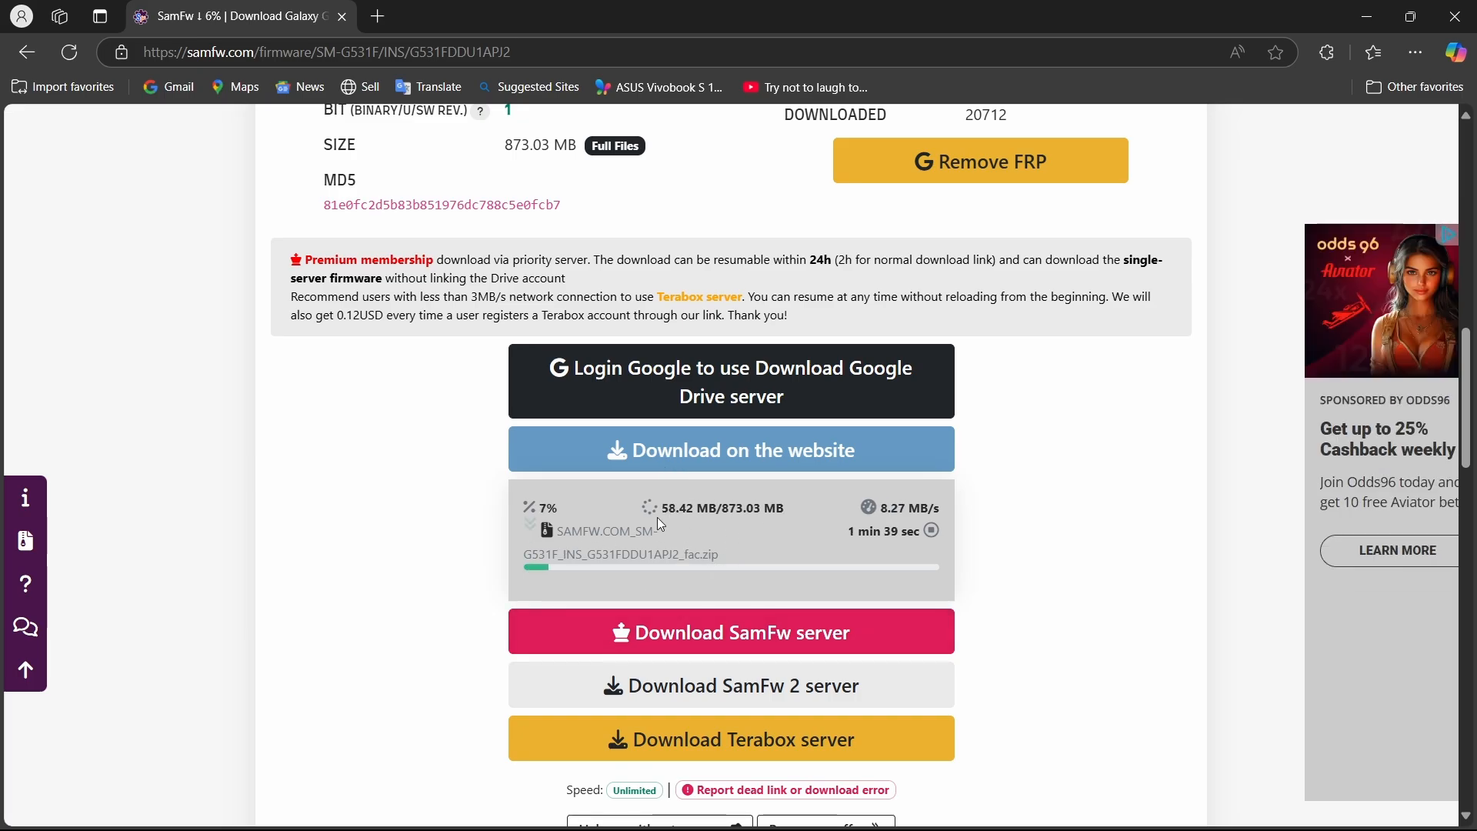
left_click(934, 532)
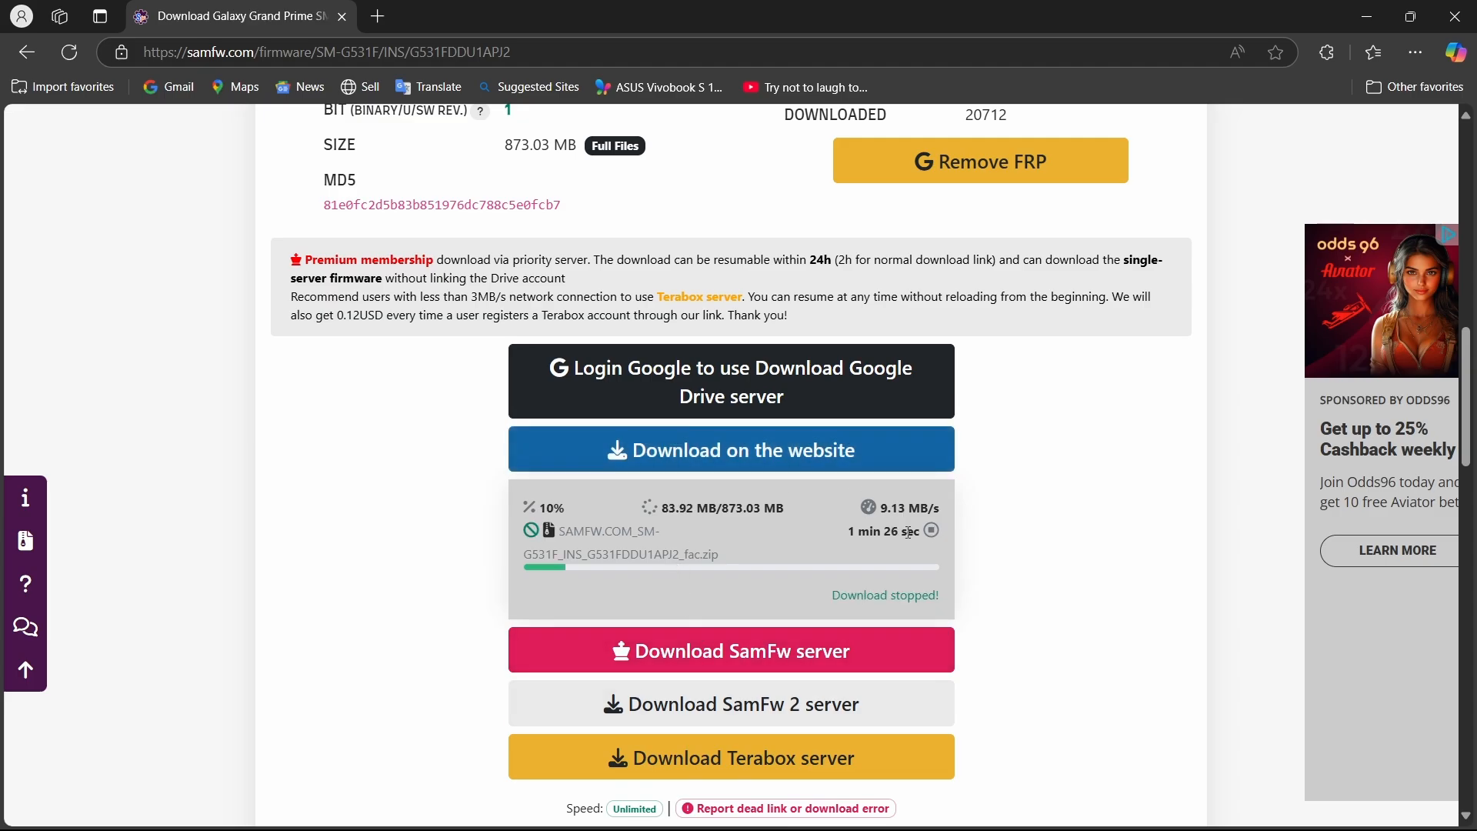
left_click(1455, 16)
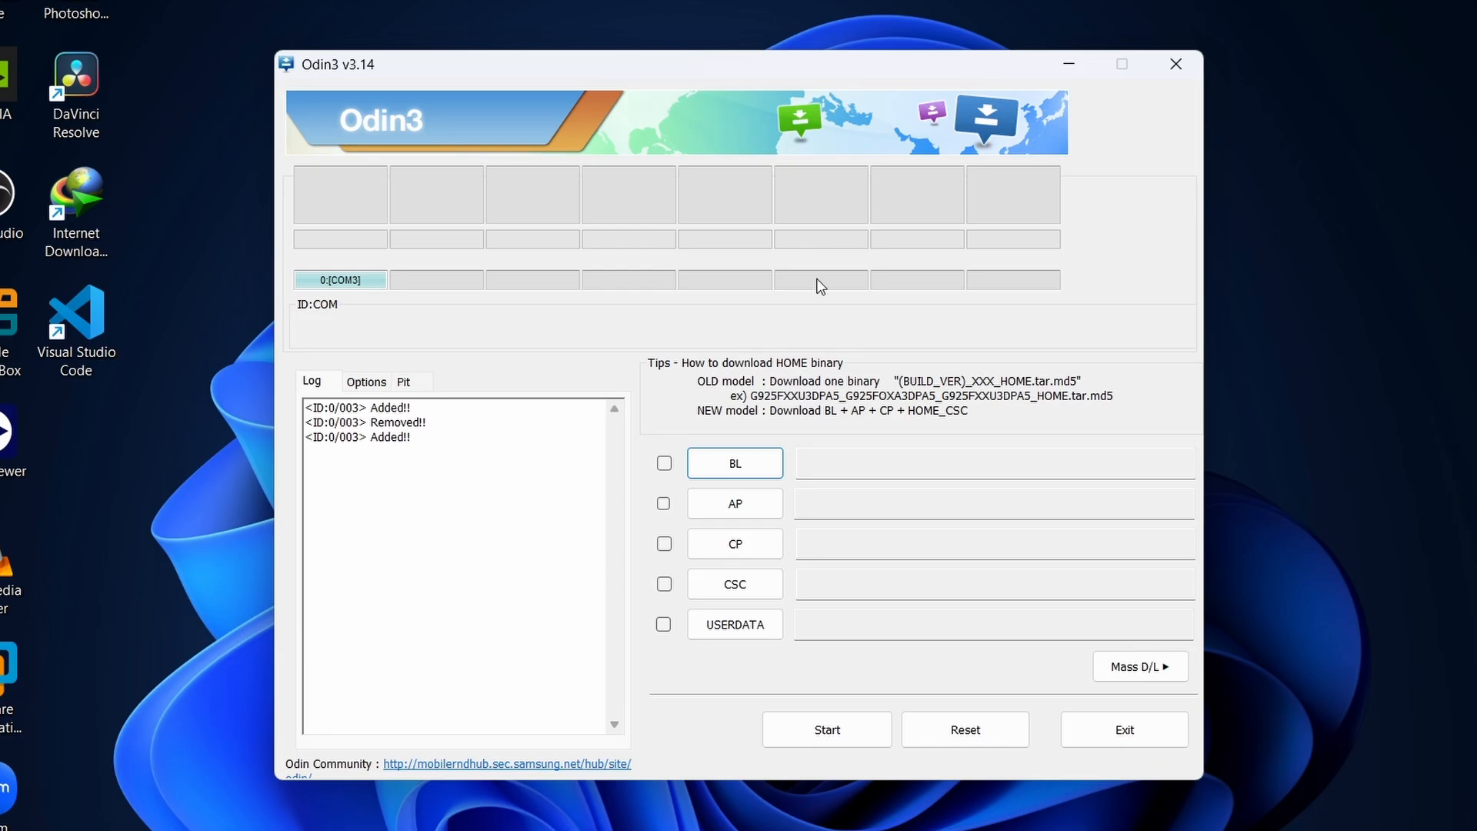
In Odin, start choosing the BL file and browse to the Grand Prime SM-G531F firmware folder inside firmware_install_for_samsung on DATA (D:).
left_click(733, 508)
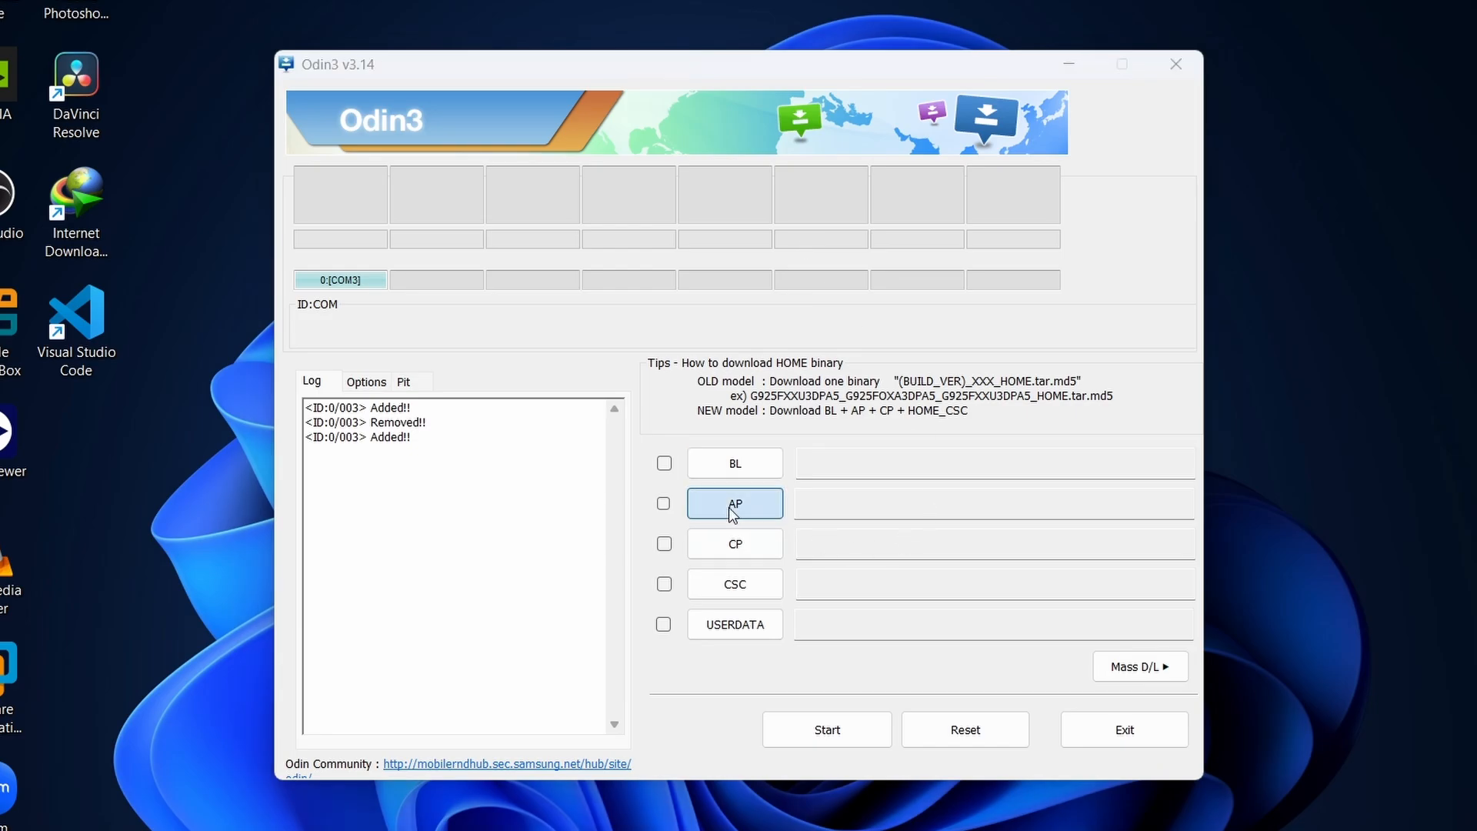
left_click(1186, 608)
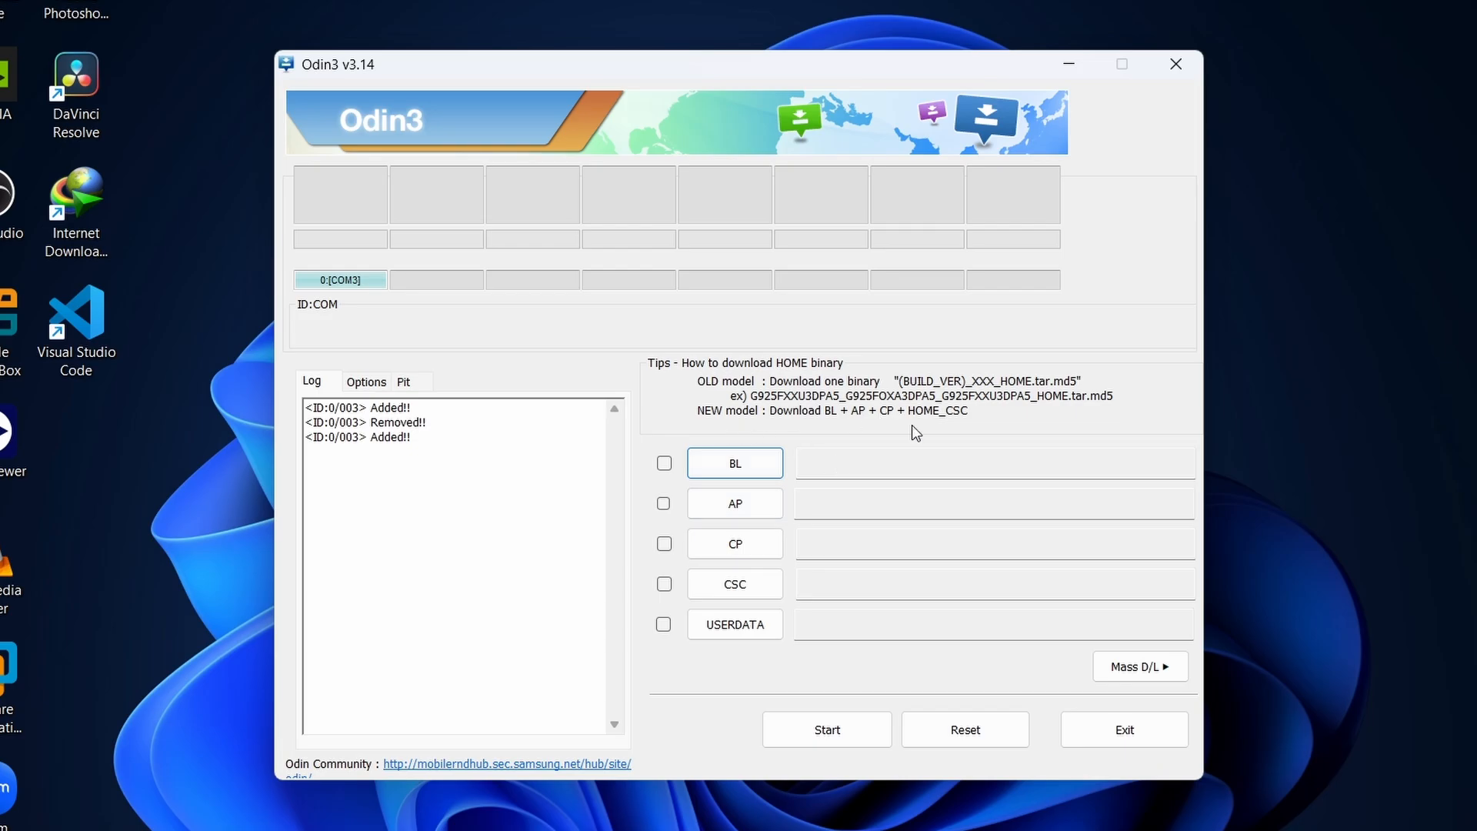
left_click(759, 464)
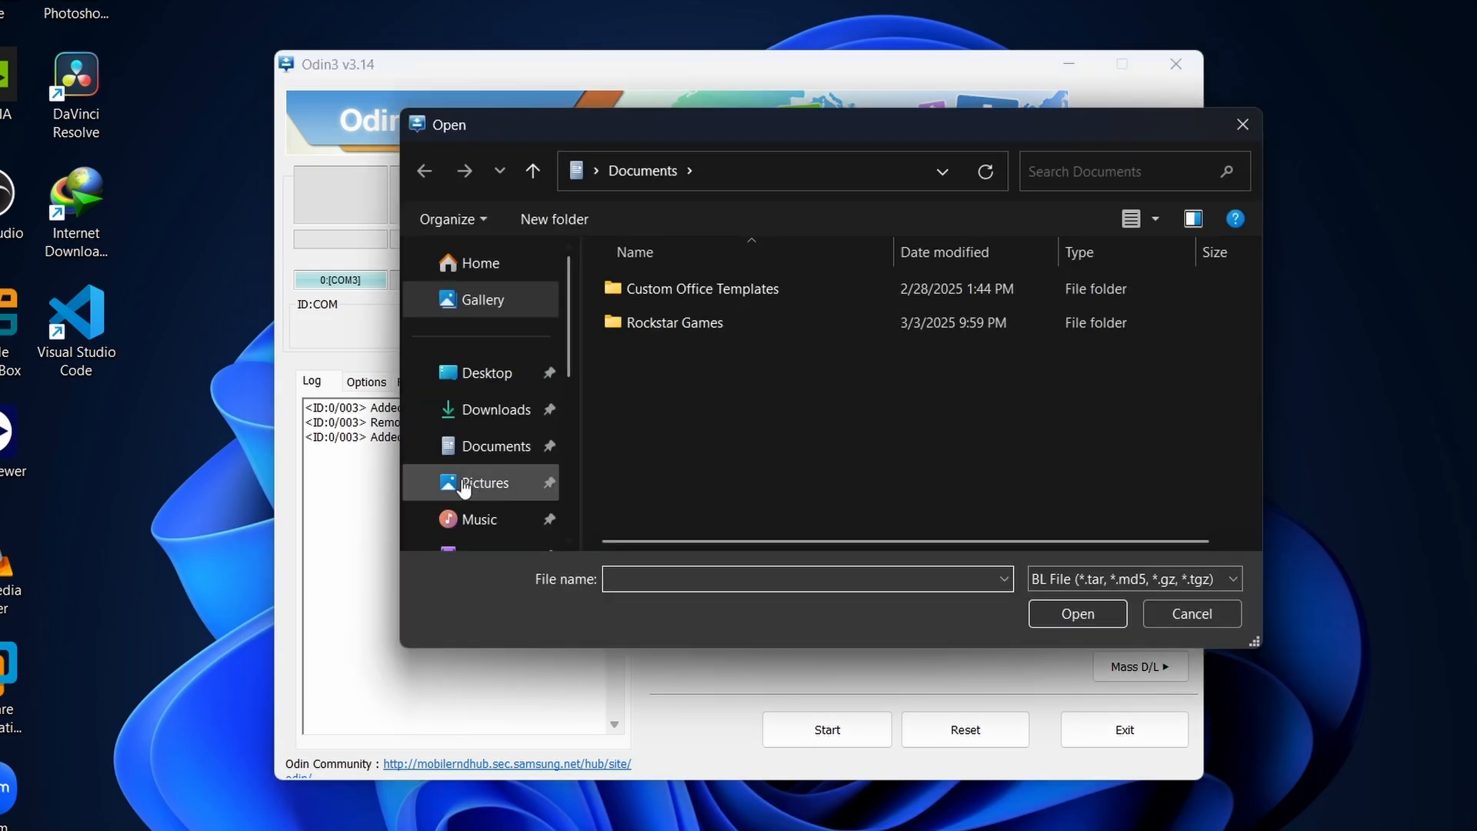
scroll(464, 489, "down", 5)
left_click(485, 438)
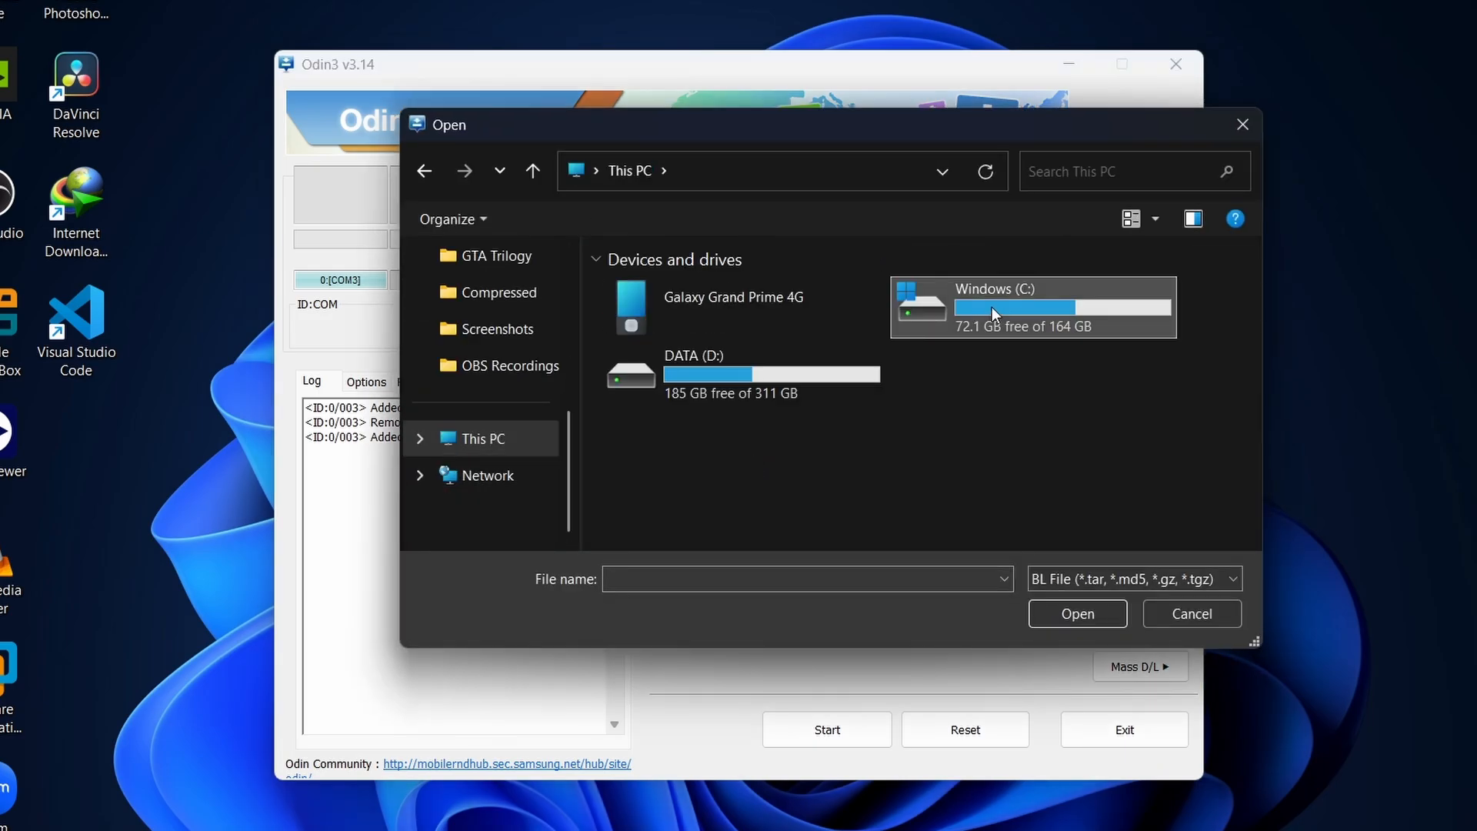
double_click(991, 308)
key("alt+Left")
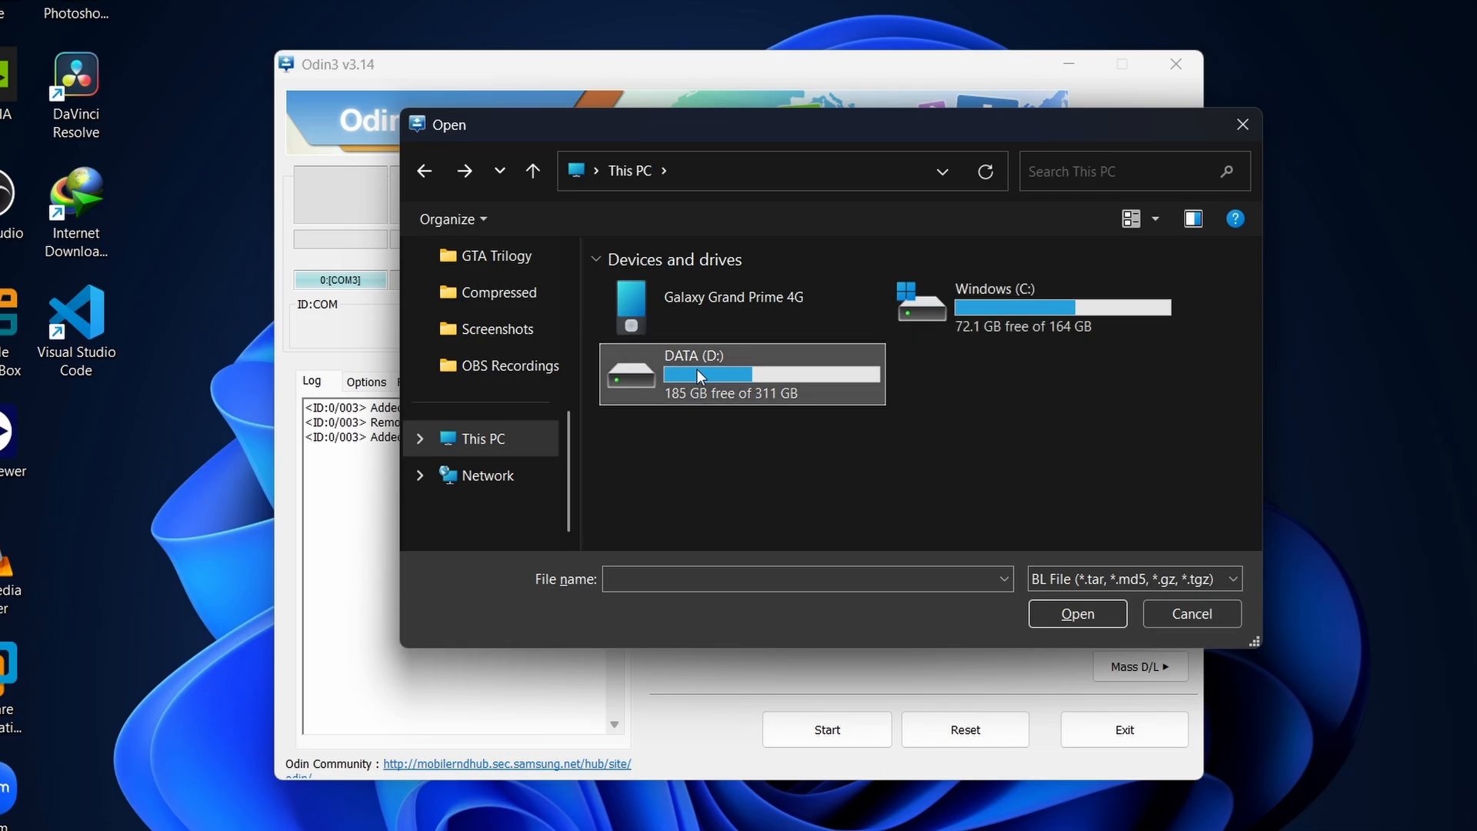
double_click(697, 369)
double_click(677, 366)
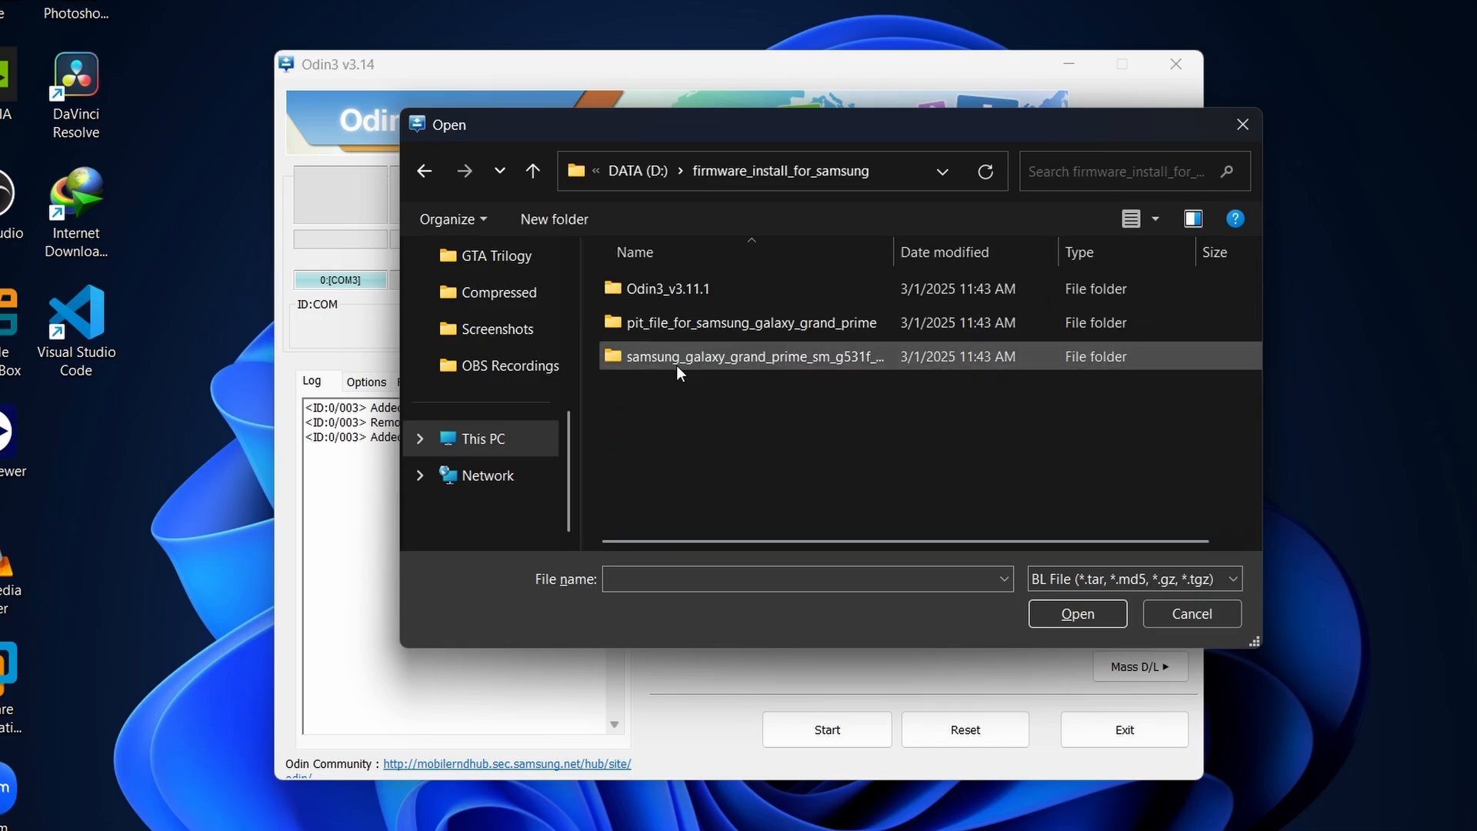
left_click(671, 296)
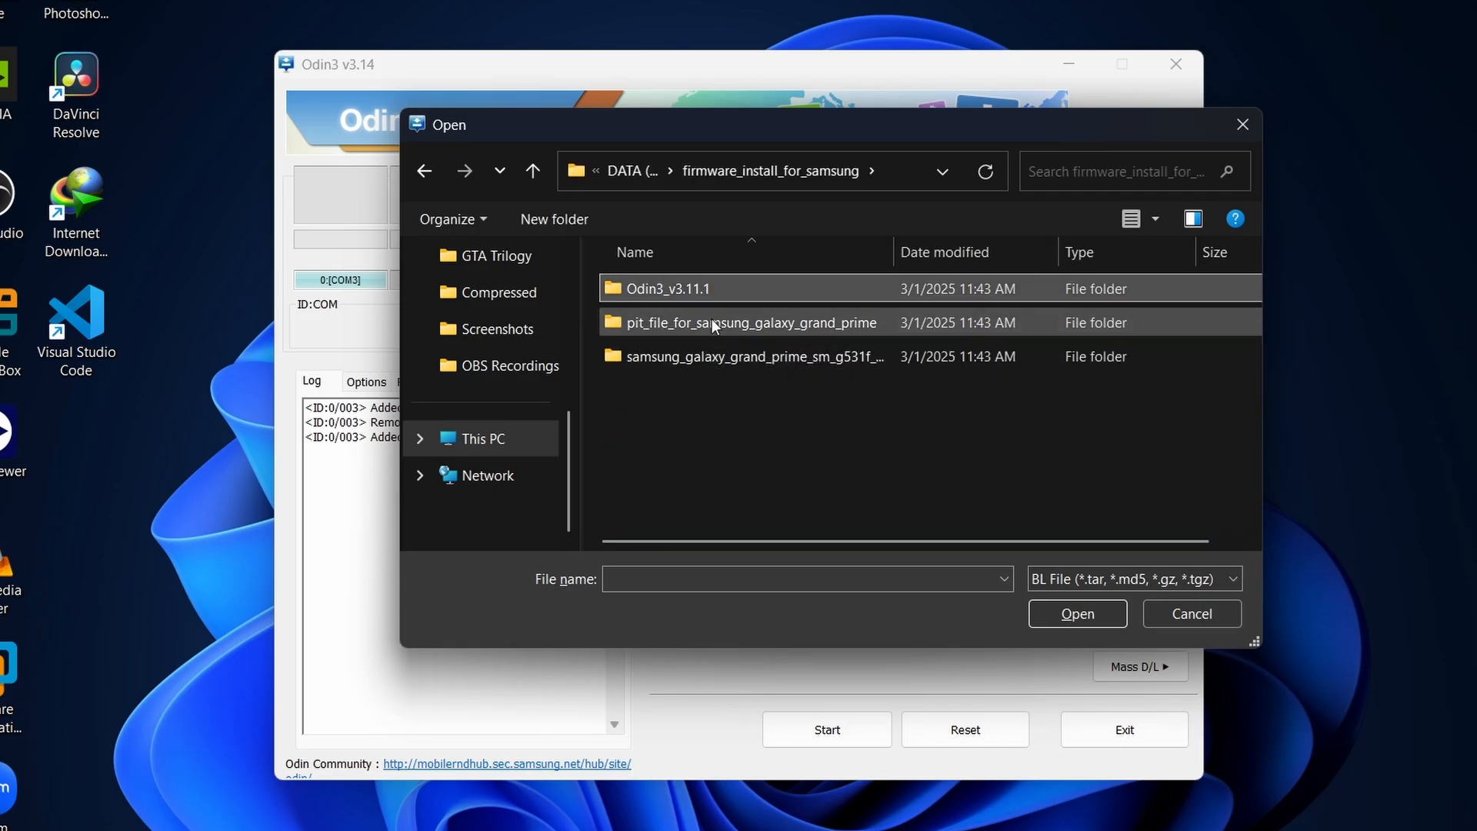
double_click(747, 348)
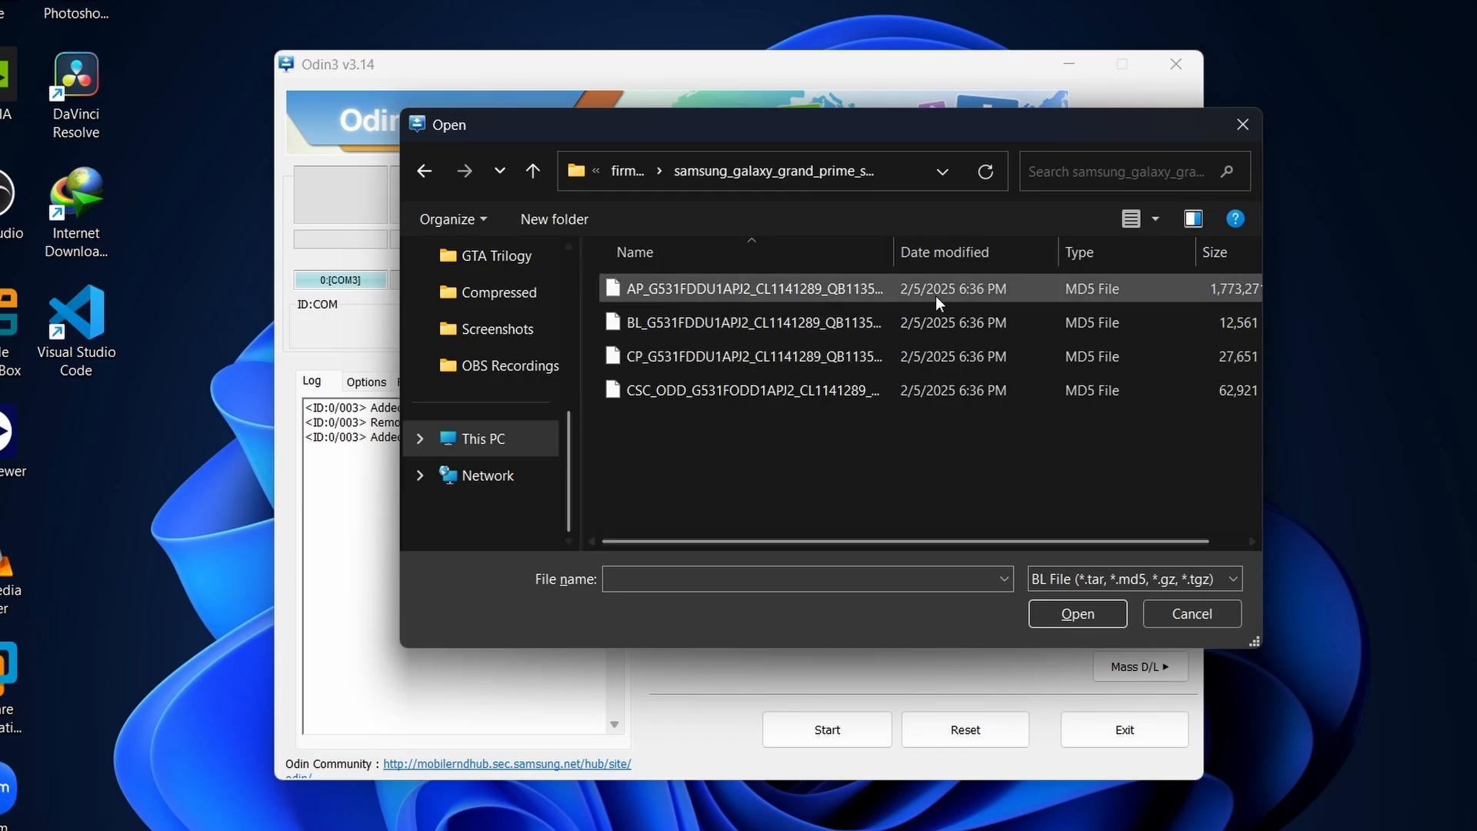
Move the file dialog aside to reveal the Odin slots and load the BL_G531FDDU1APJ2 file into BL.
left_click_drag(631, 131, 2, 179)
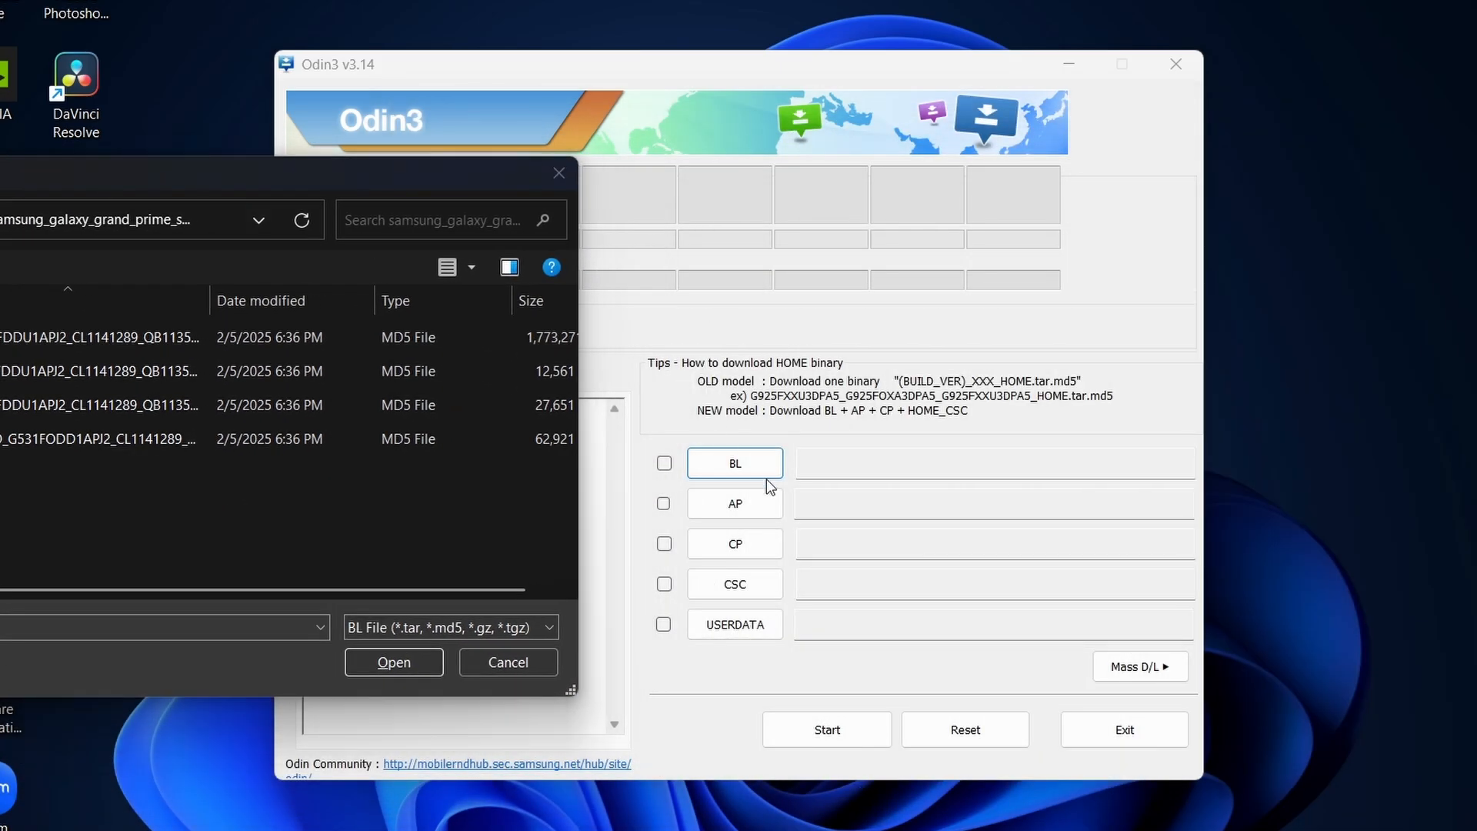
left_click_drag(163, 177, 315, 141)
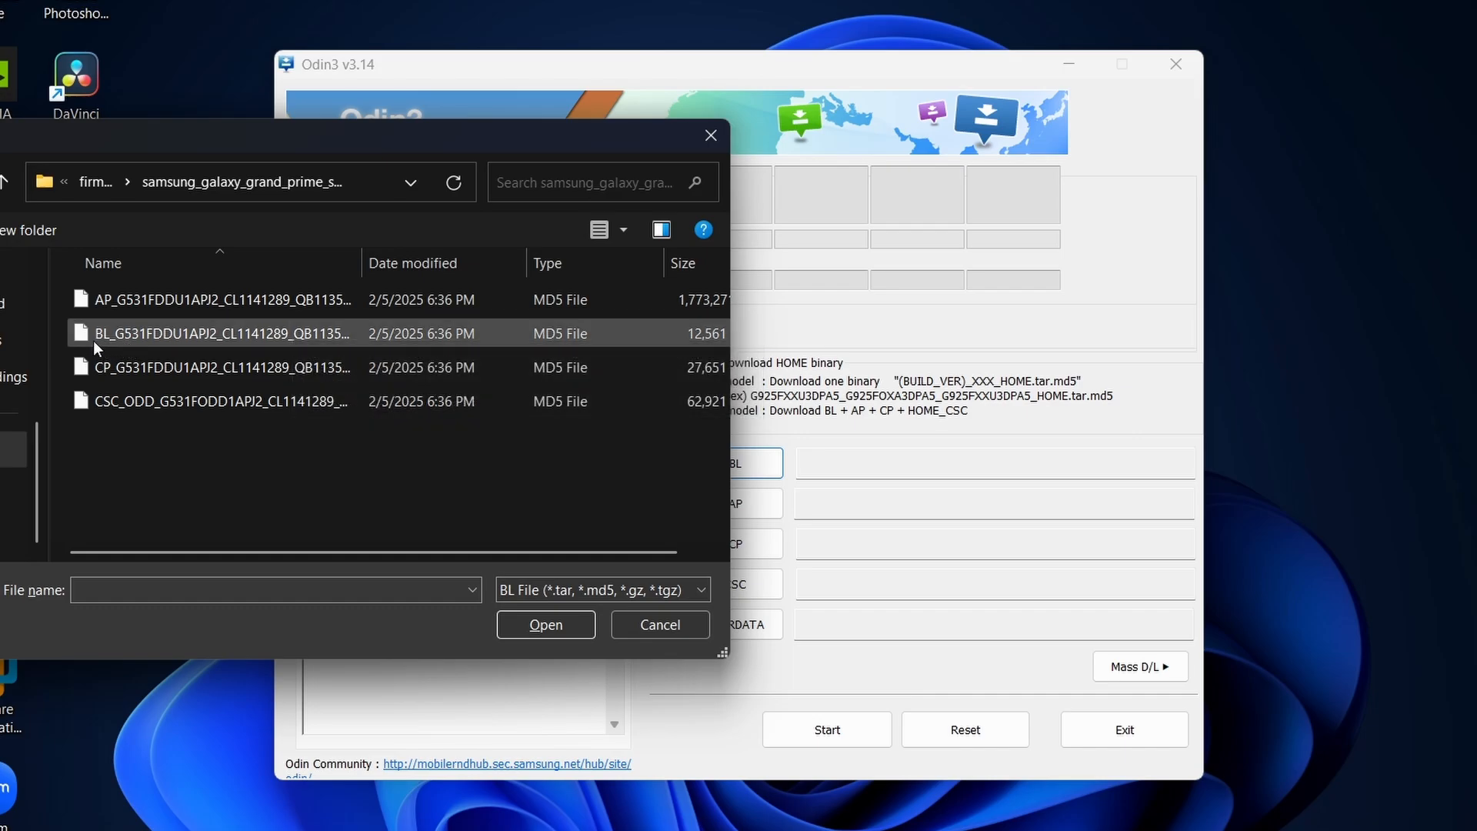
double_click(120, 338)
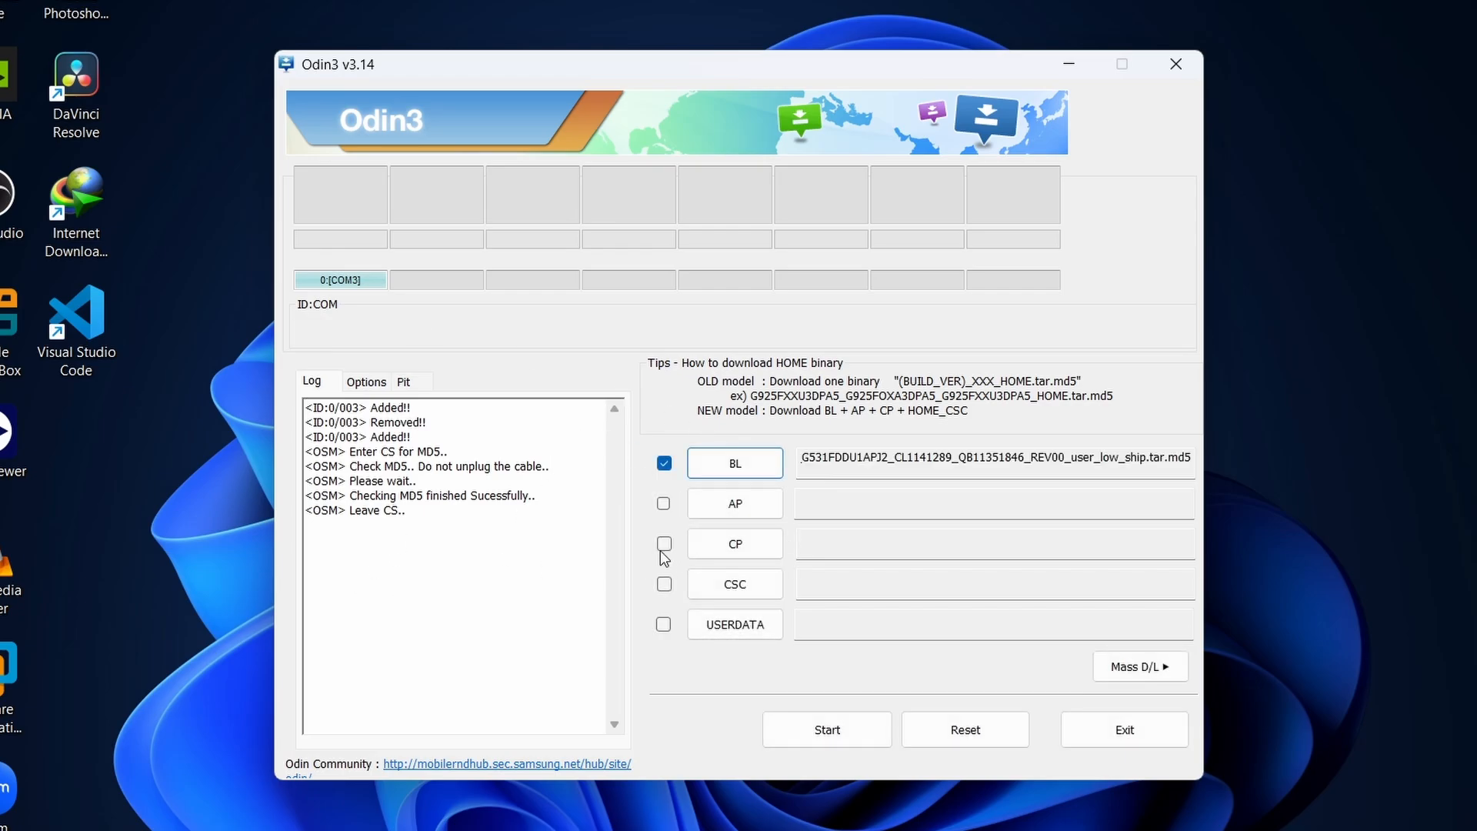
Load the AP_G531FDDU1APJ2 file into AP and the CP_G531FDDU1APJ2 file into CP.
left_click(729, 507)
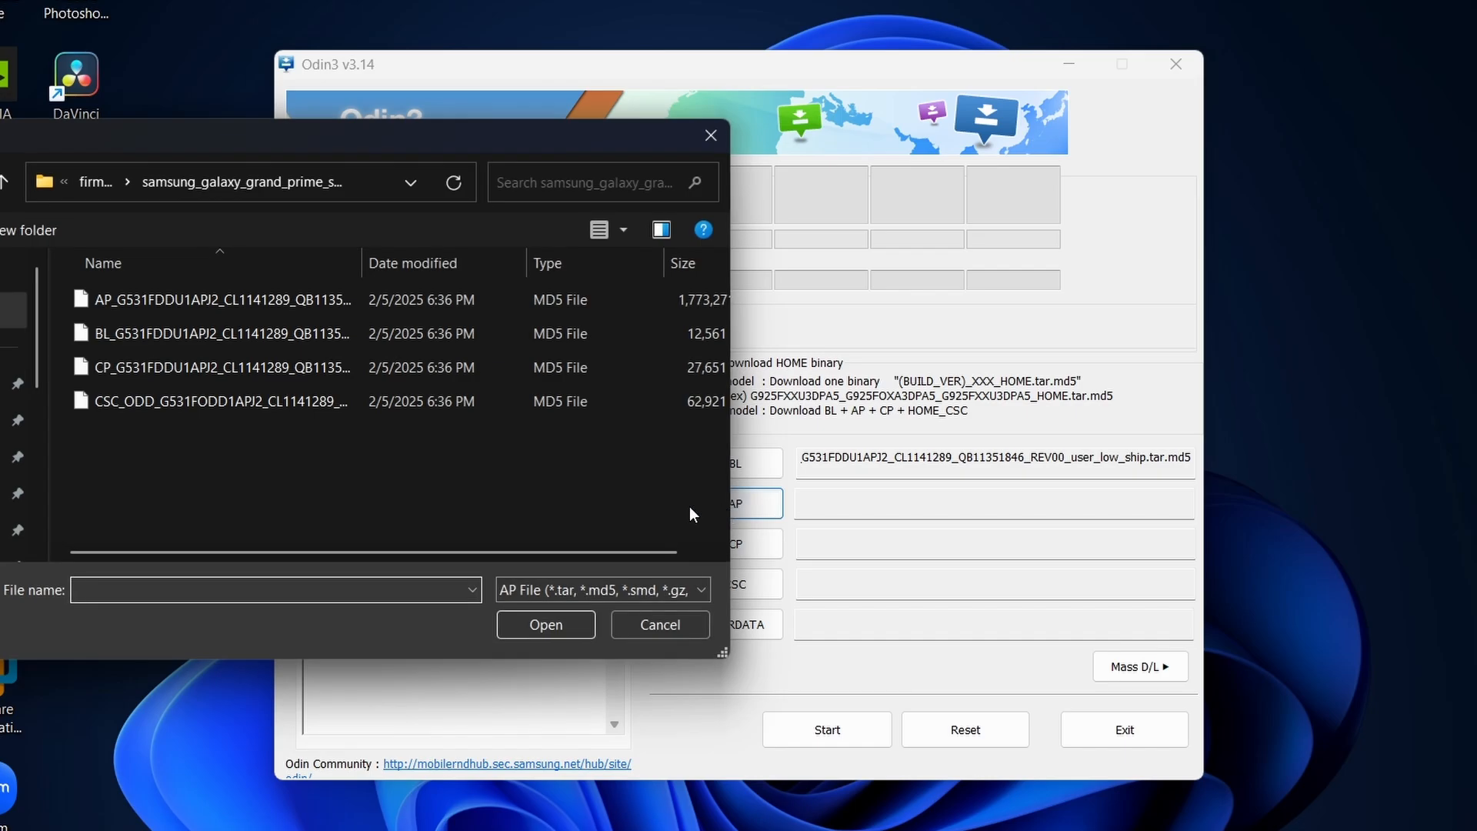
double_click(99, 302)
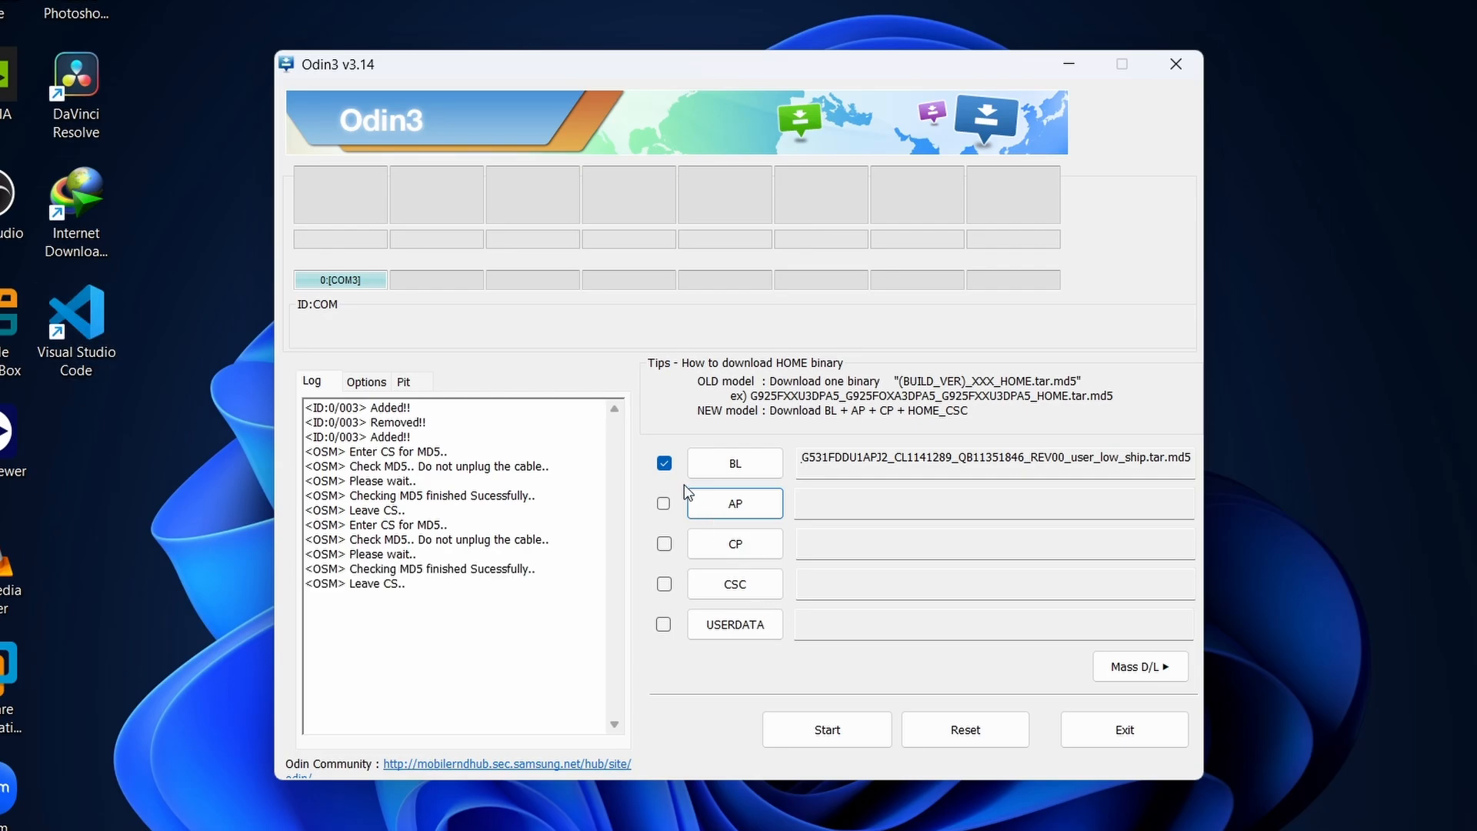
left_click(736, 544)
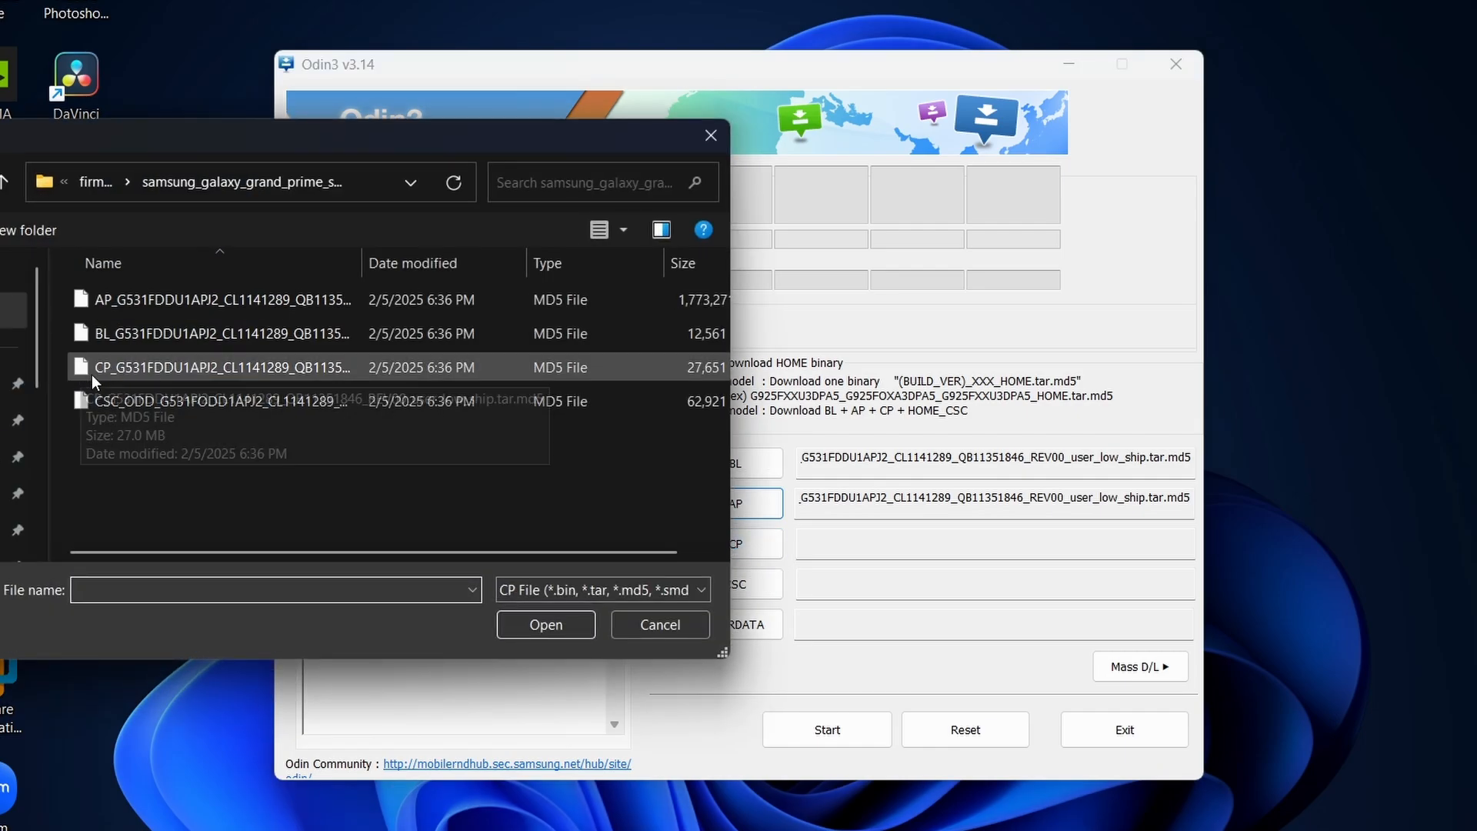
double_click(105, 375)
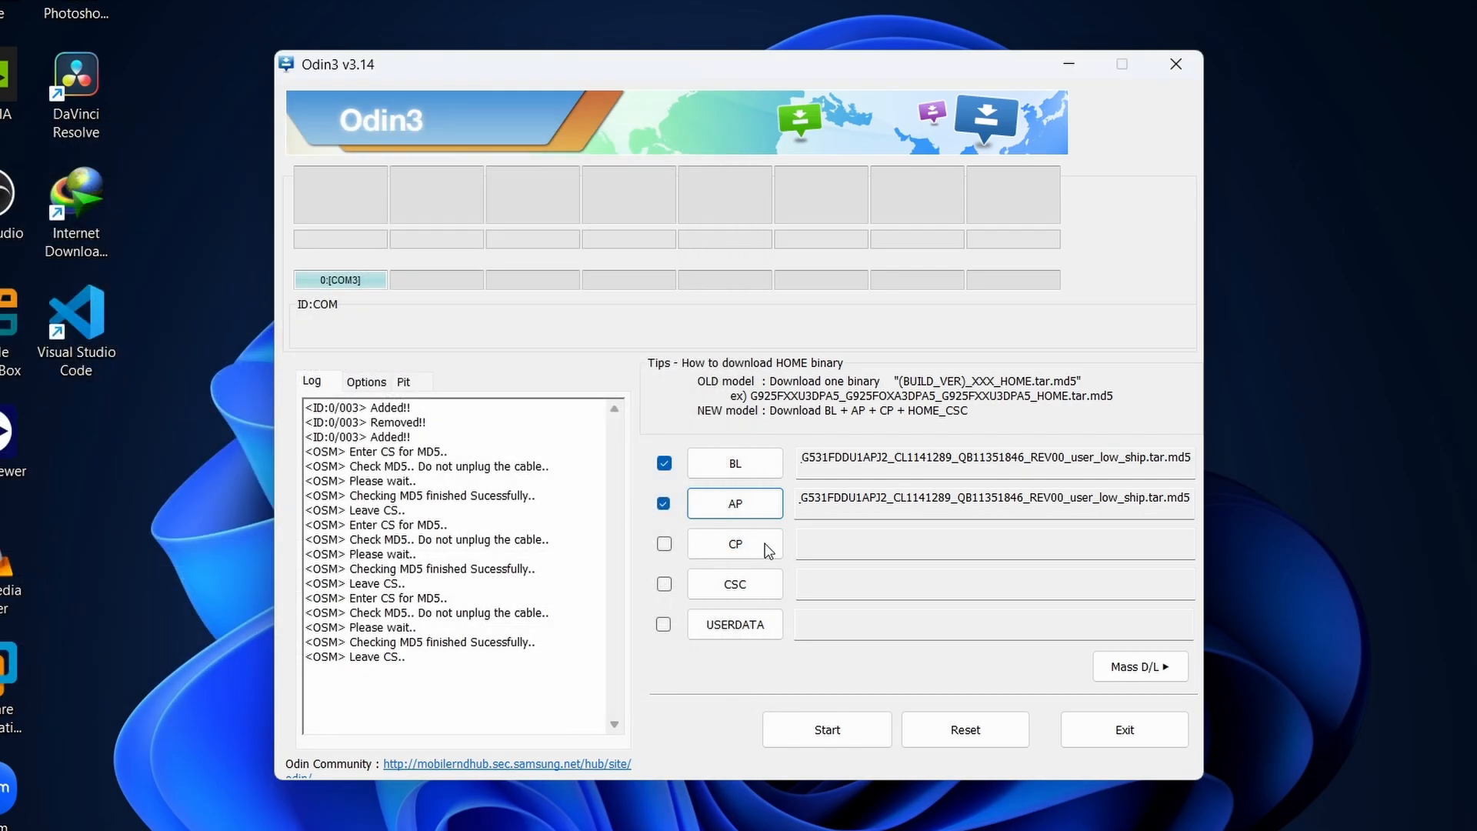
Load the CSC_ODD_G531FODD1APJ2 file into CSC and dismiss the USERDATA file selection without choosing a file.
left_click(734, 585)
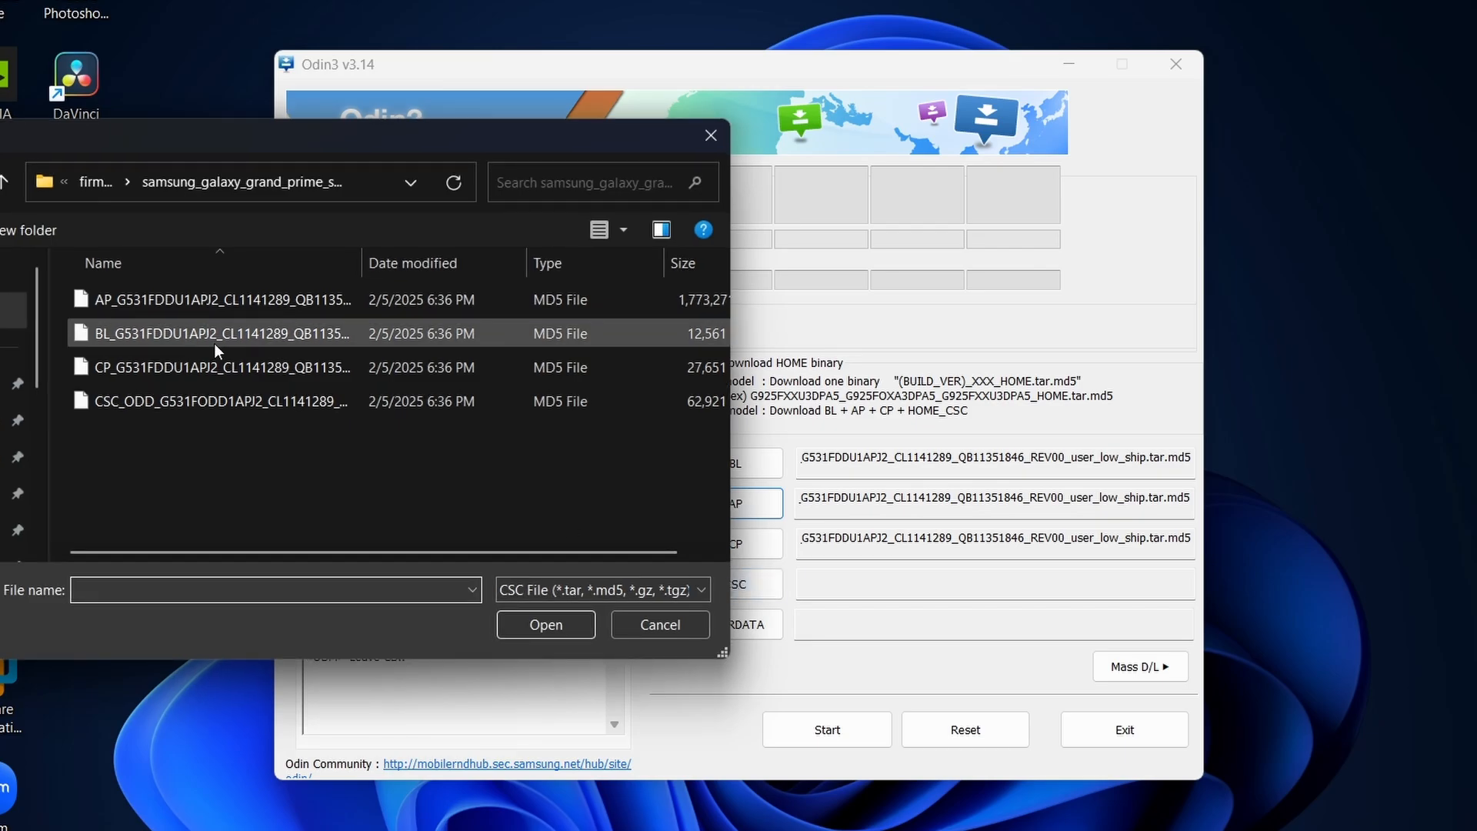
double_click(141, 396)
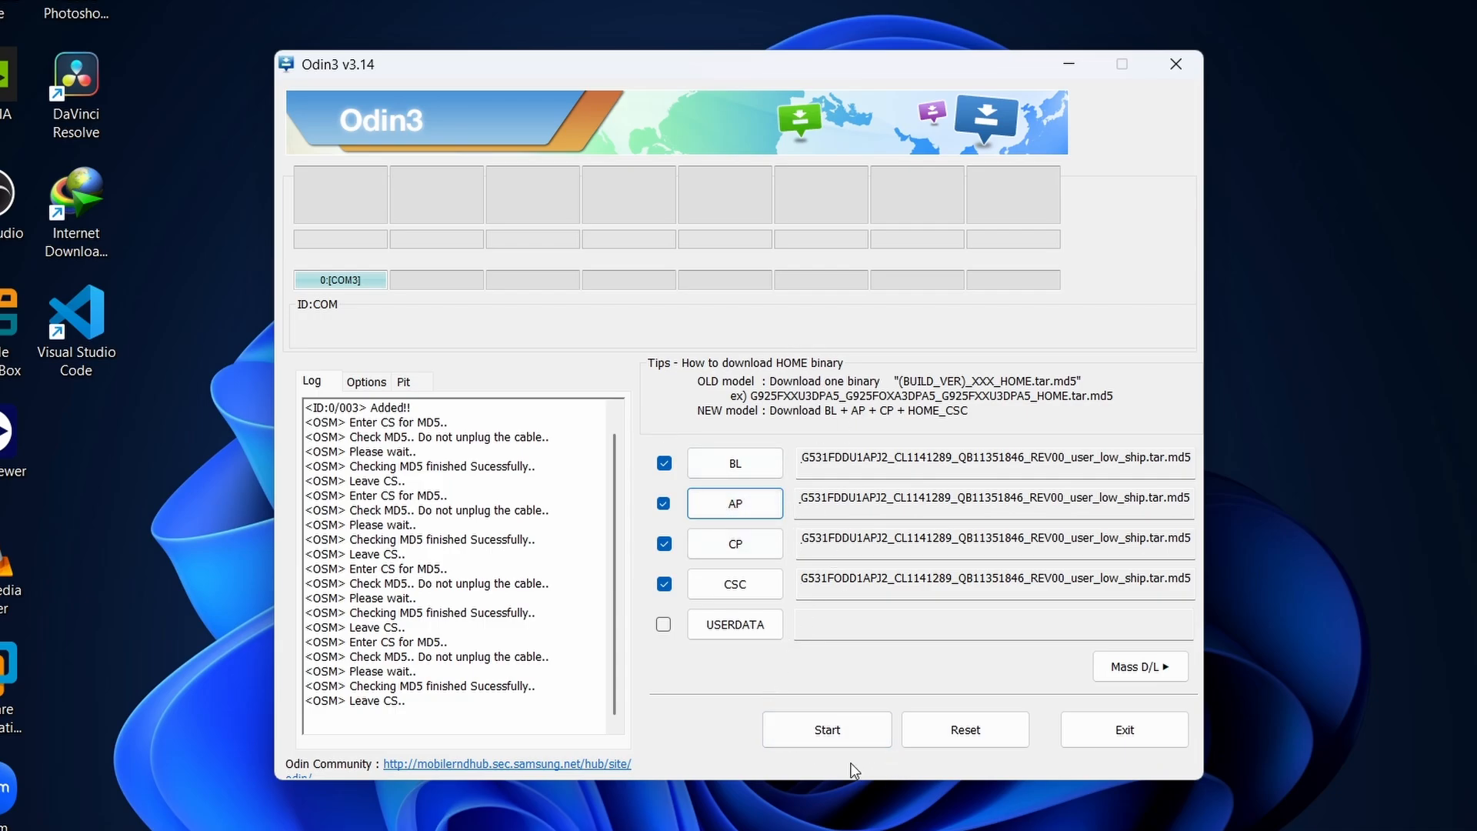
left_click(718, 620)
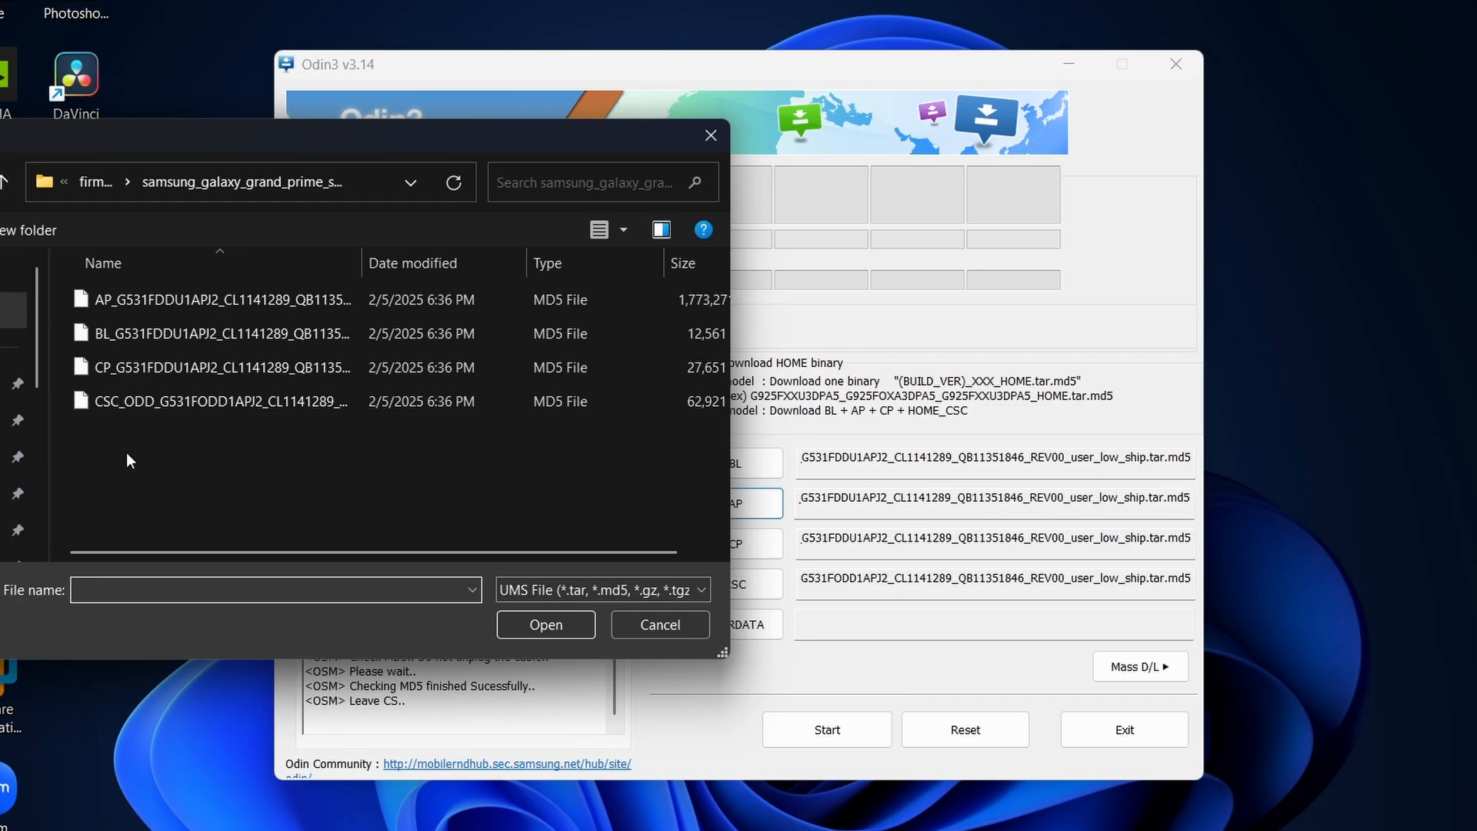
key("Escape")
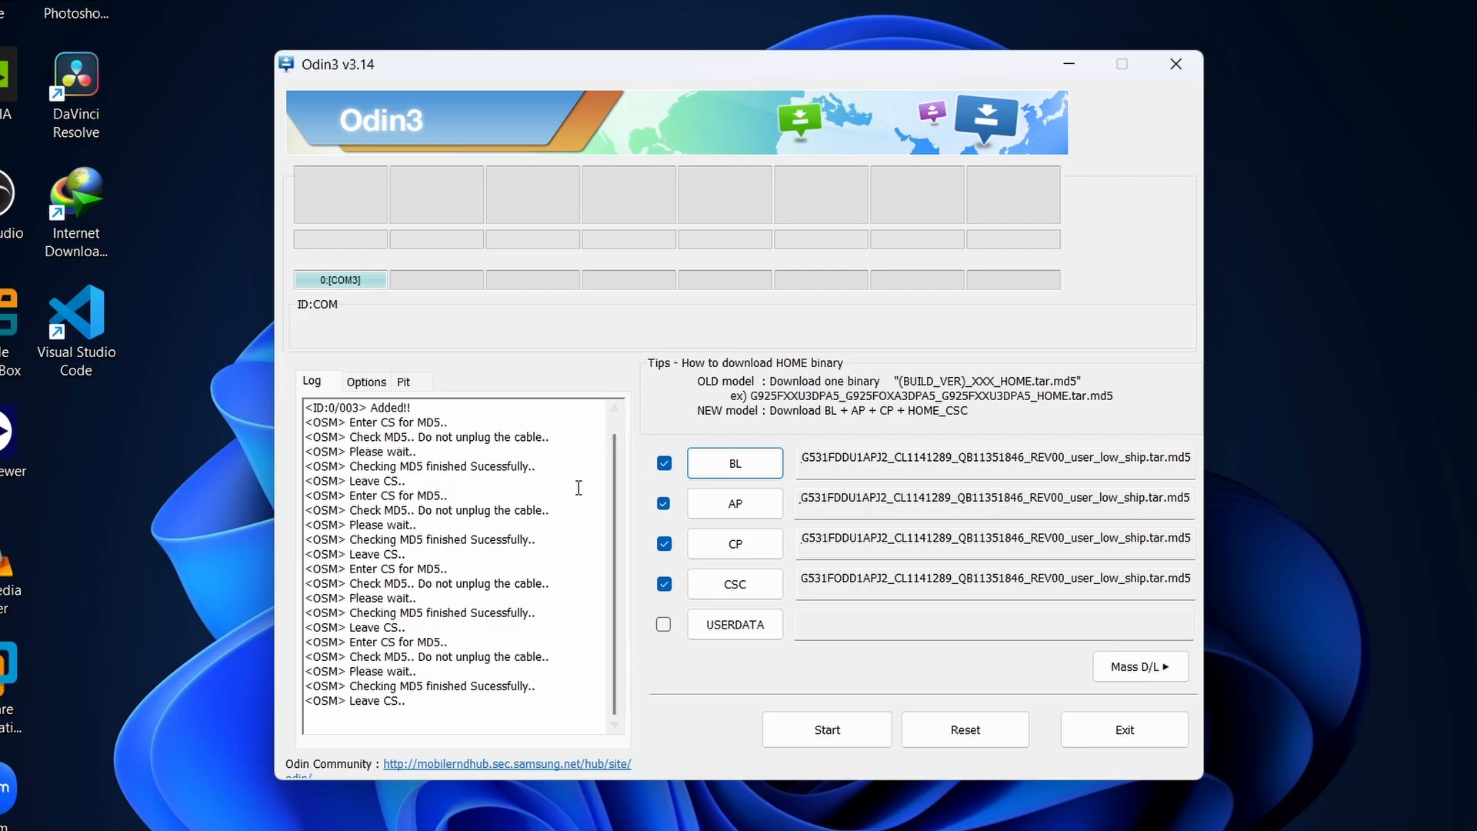
Examine the MD5 check log and the files loaded for AP, CP and CSC.
scroll(578, 488, "up", 1)
scroll(578, 488, "down", 1)
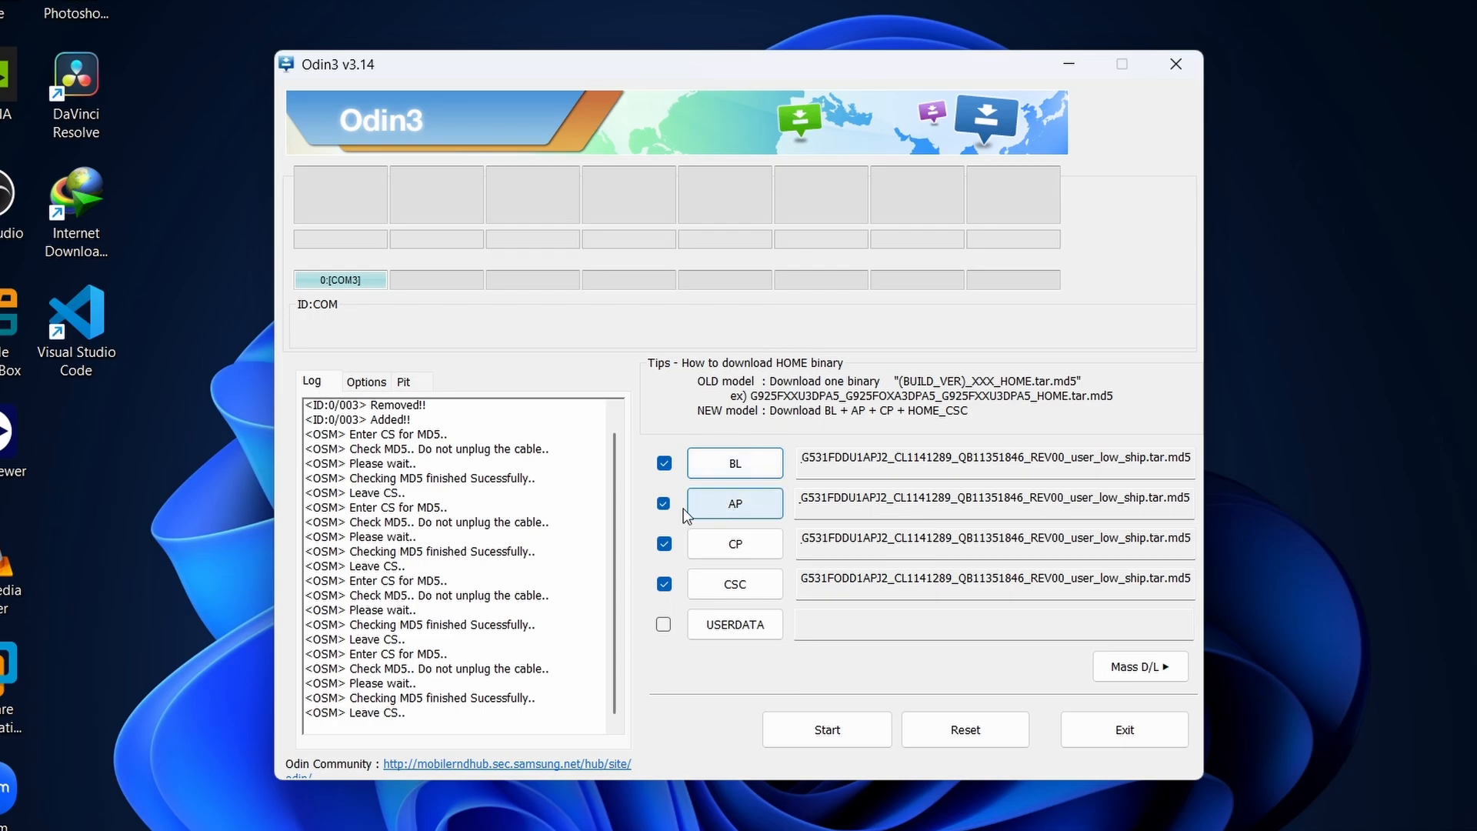
left_click(663, 504)
left_click(663, 504)
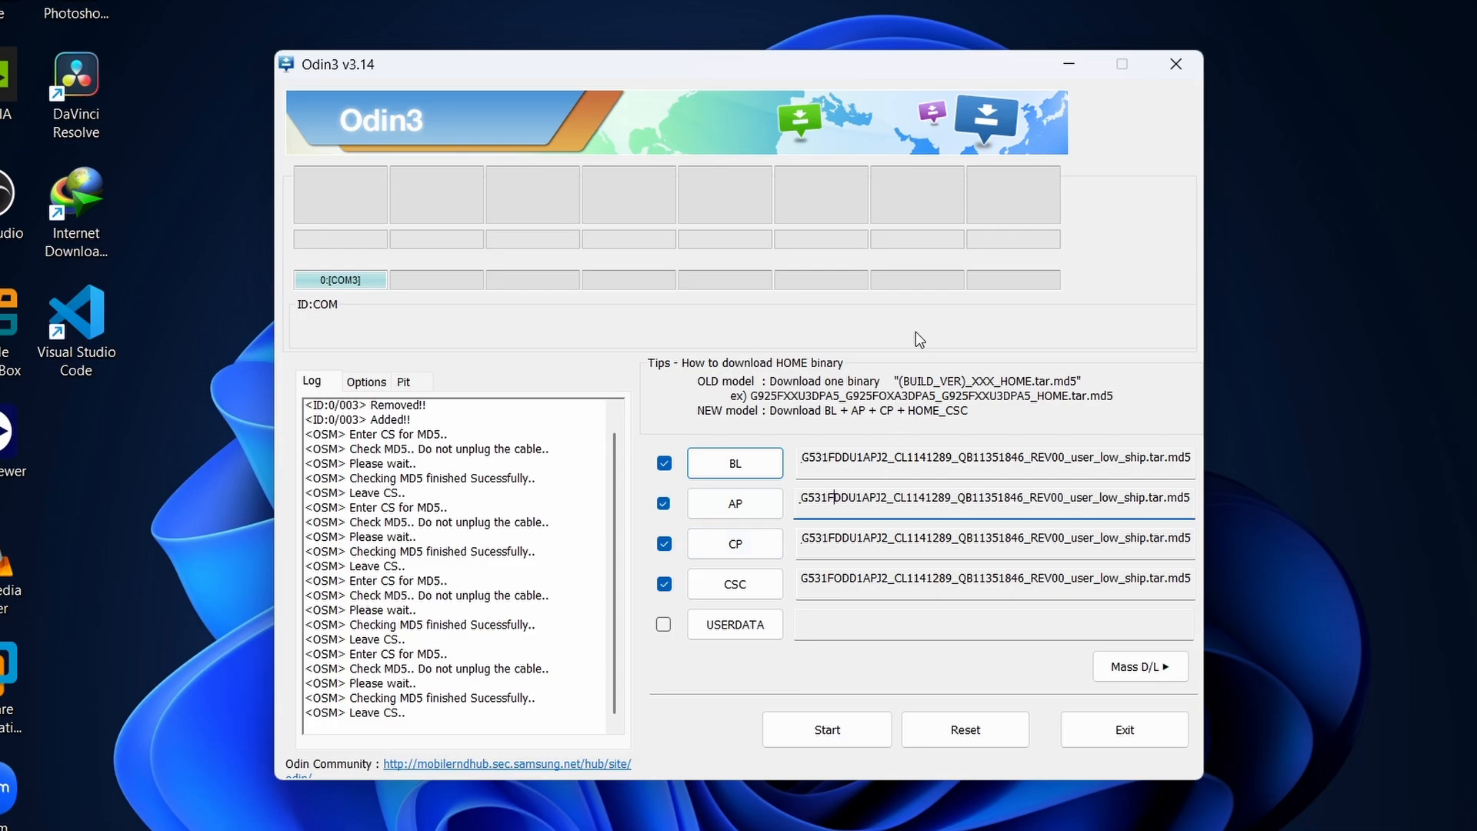
left_click(850, 548)
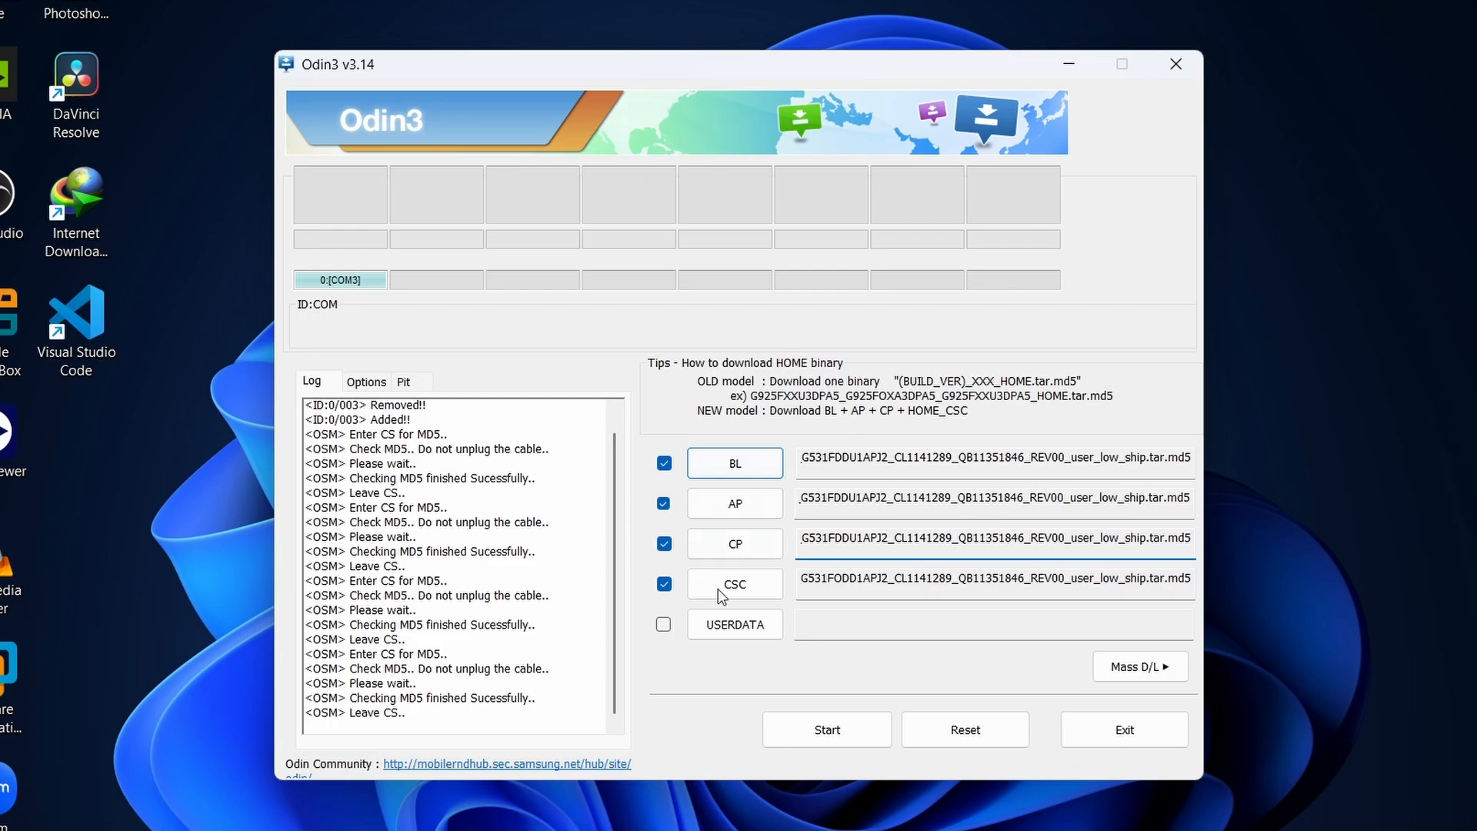
left_click(760, 588)
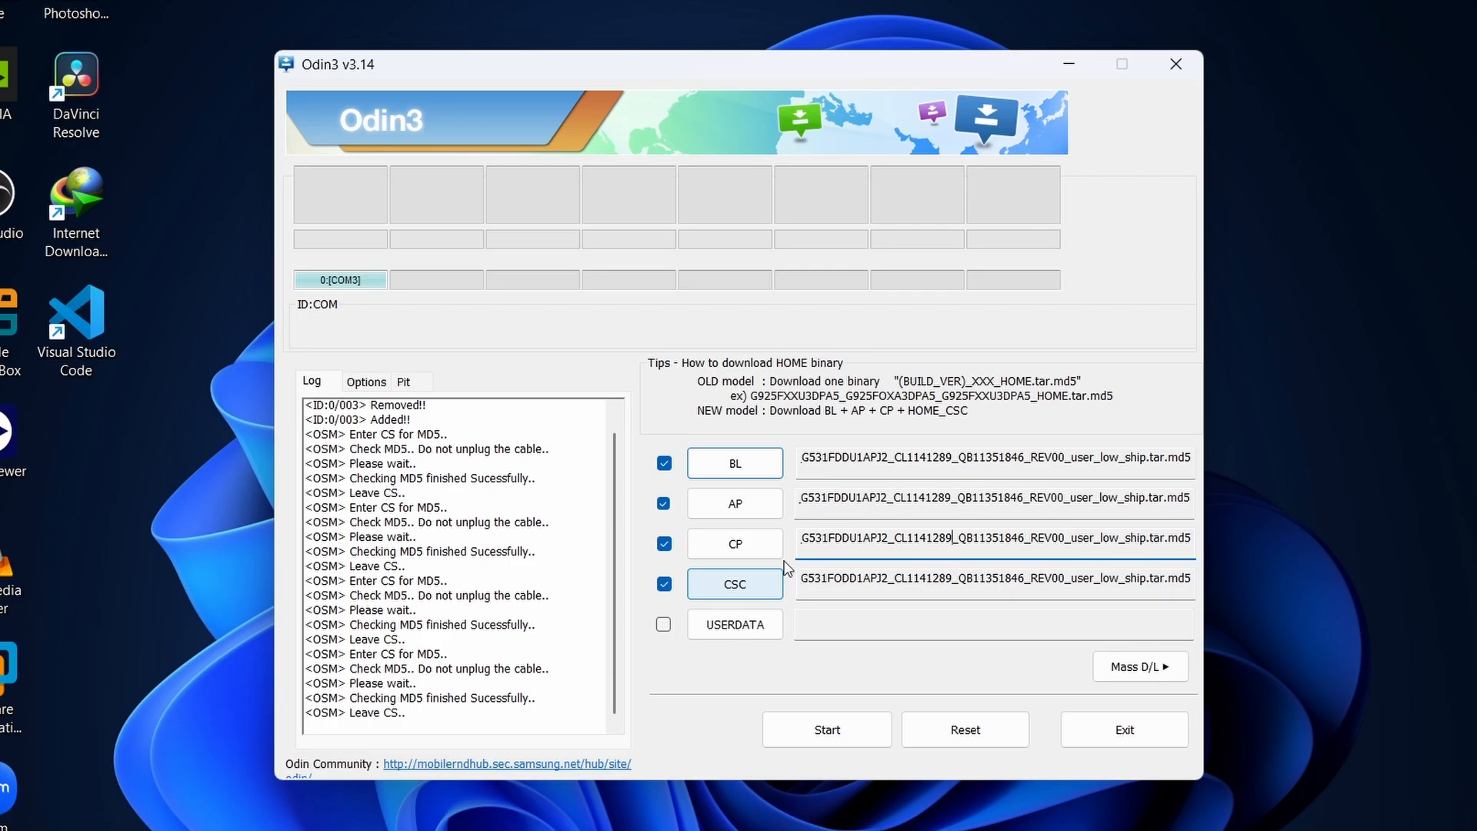
left_click(882, 572)
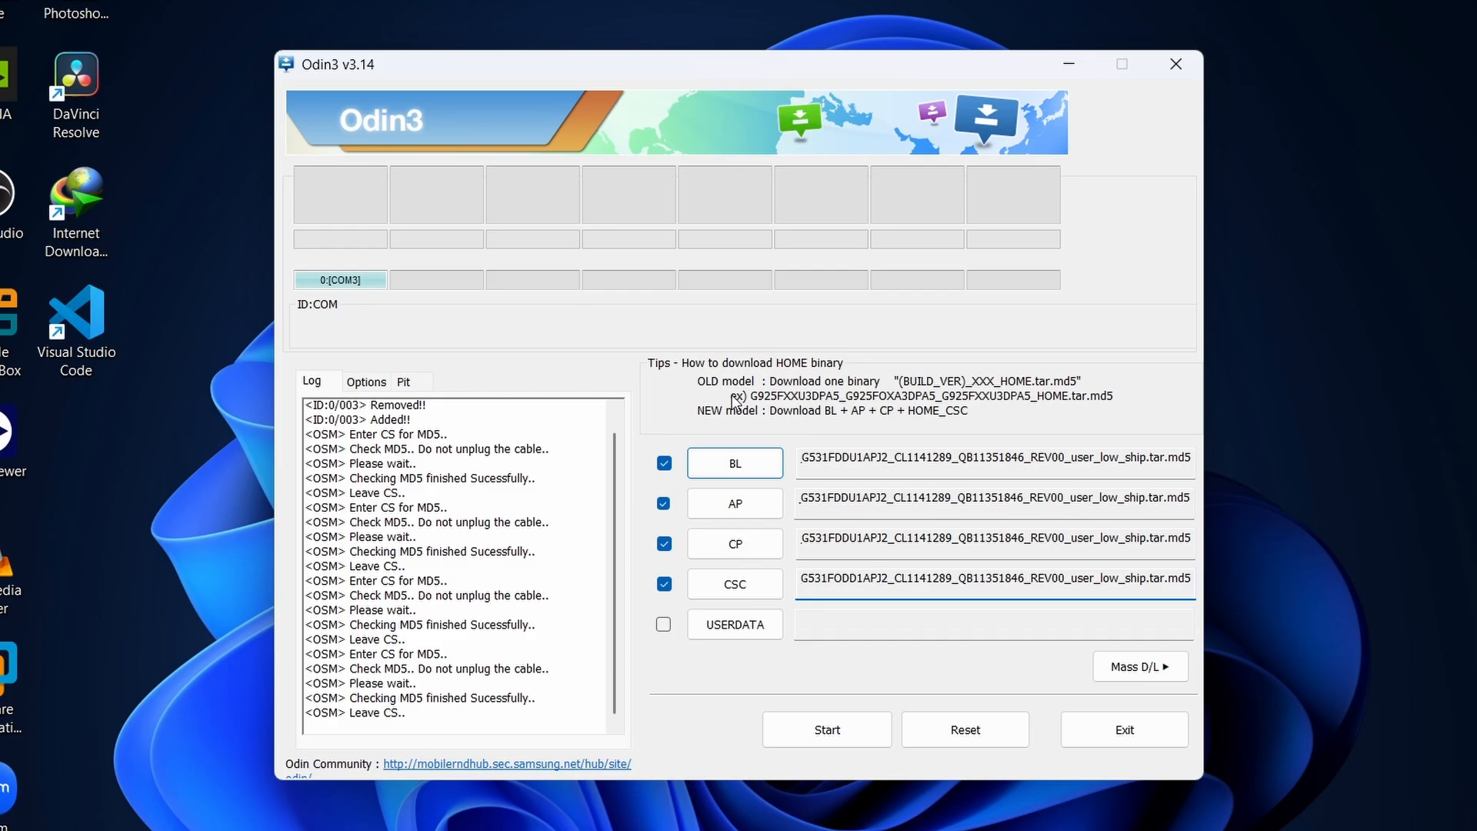
left_click(664, 625)
mouse_move(545, 712)
left_mouse_down()
mouse_move(462, 699)
mouse_move(547, 697)
left_mouse_up()
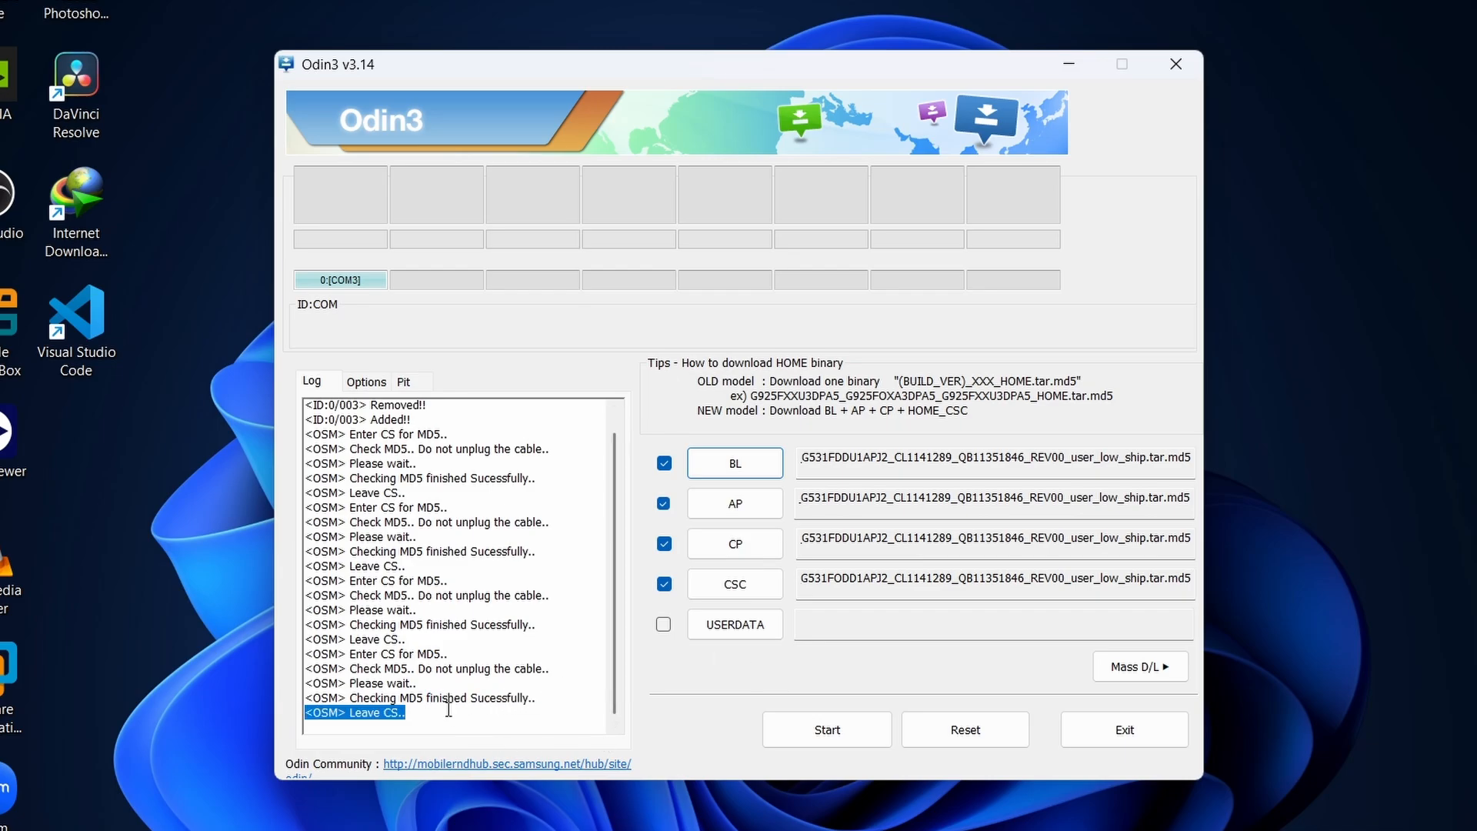
left_click(398, 713)
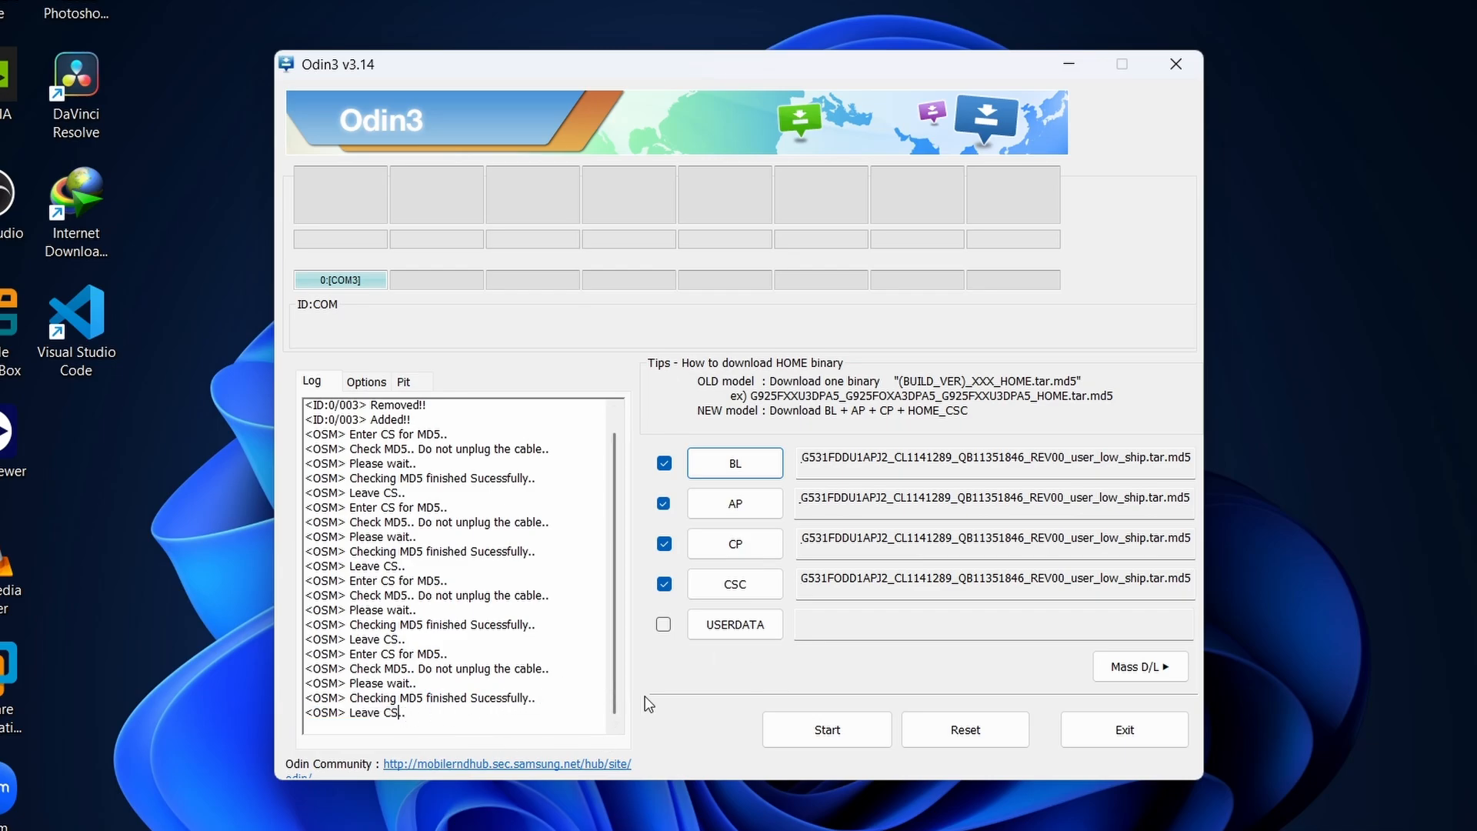
left_click(457, 716)
Open the flashing options and toggle Auto Reboot and Nand Erase, returning each to its original setting.
left_click(368, 381)
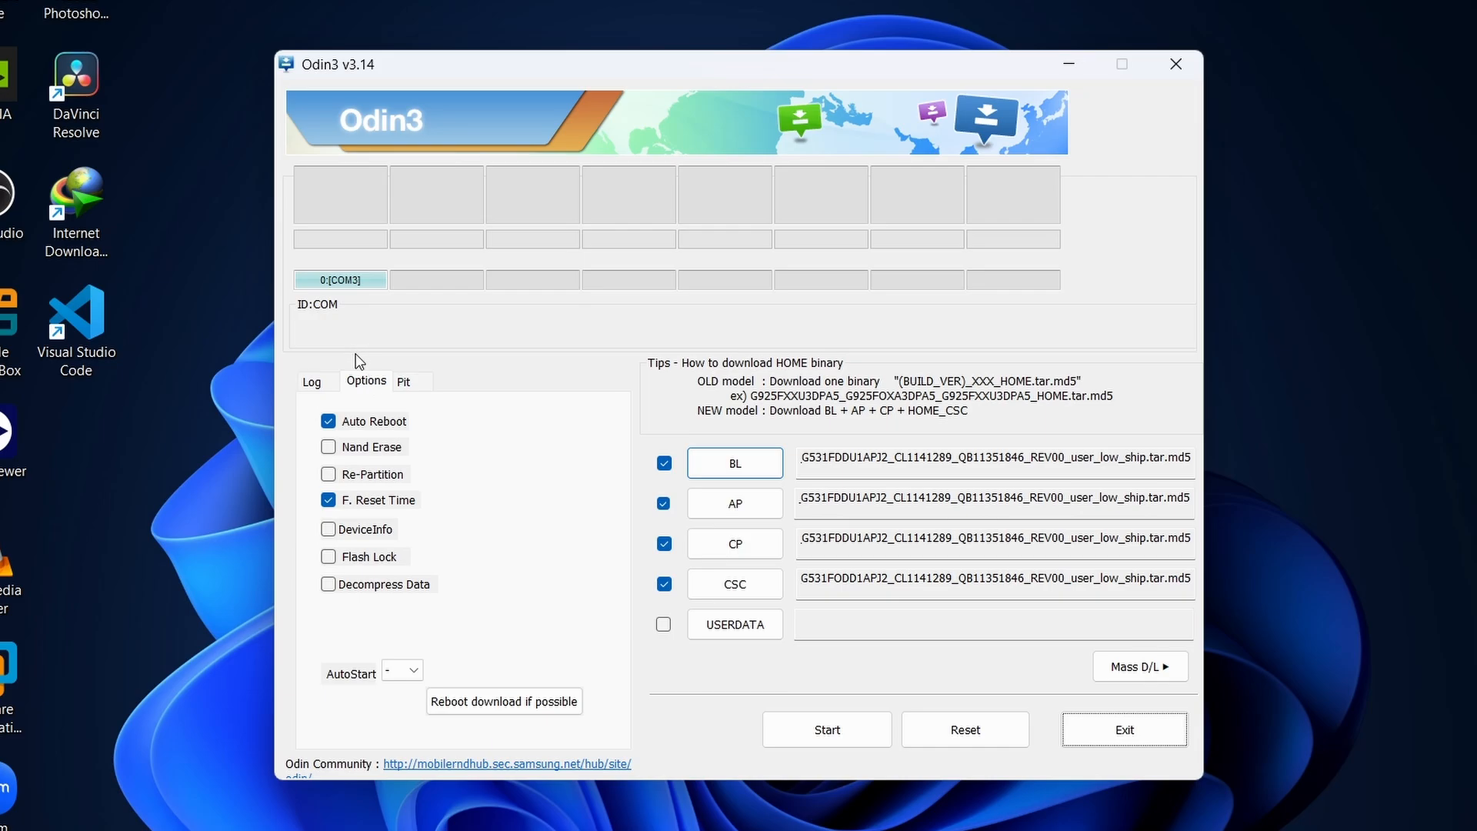
left_click(363, 408)
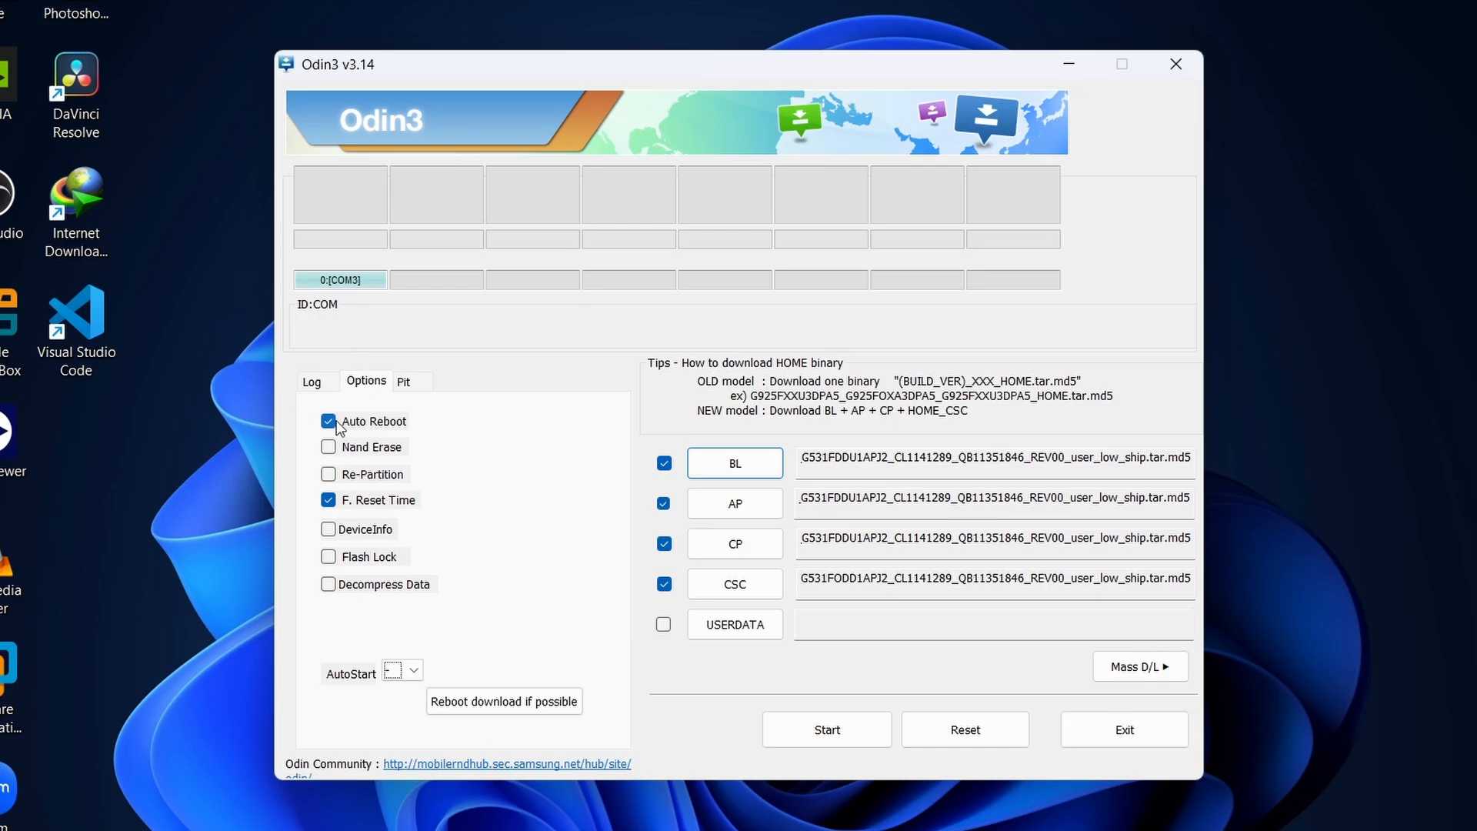
left_click(337, 422)
left_click(337, 423)
left_click(368, 447)
left_click(362, 456)
left_click(354, 389)
Try Re-Partition together with the PIT page, accepting its engineer warning, and switch Re-Partition back off.
left_click(376, 474)
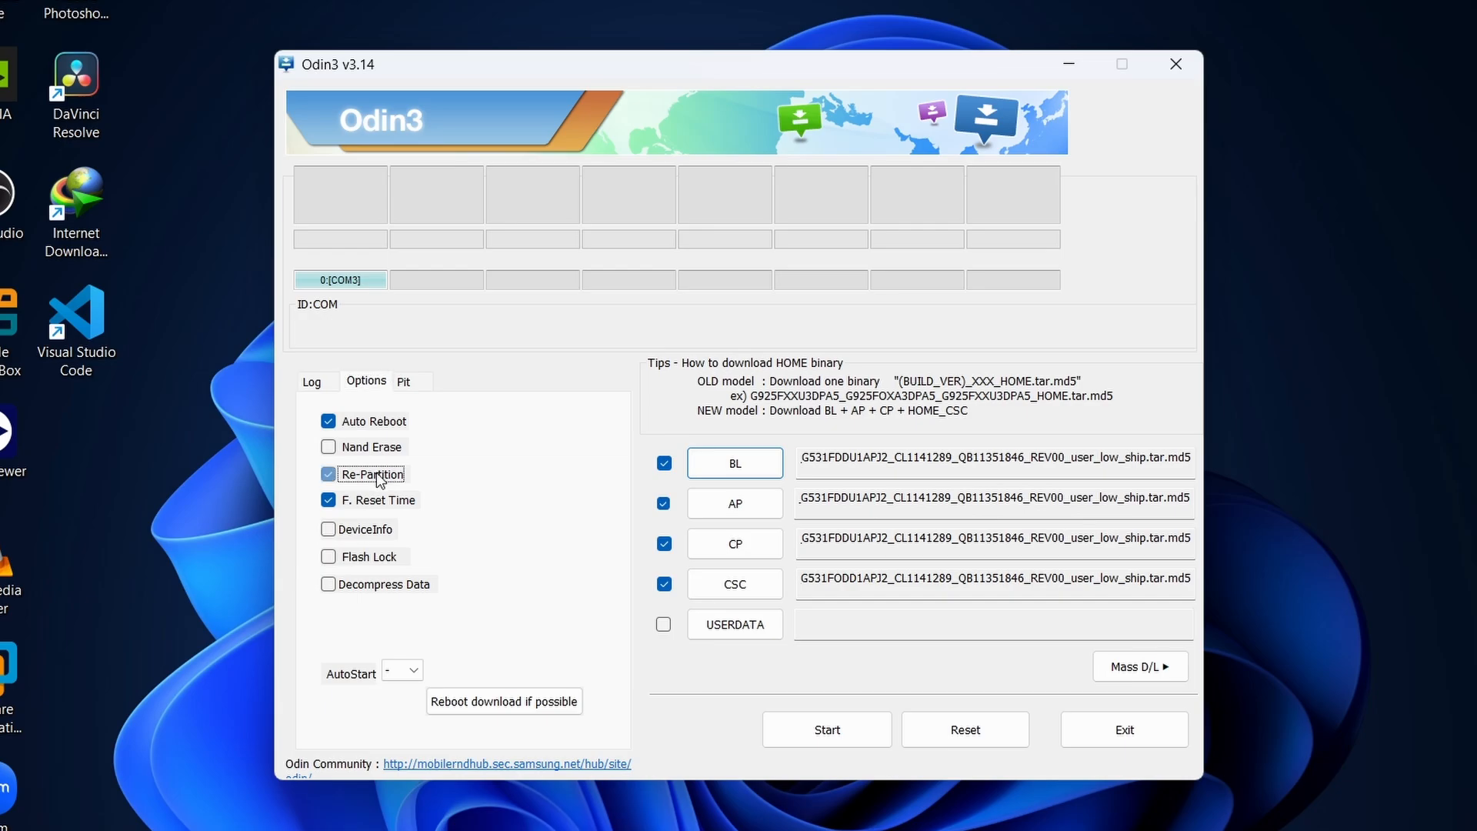
left_click(376, 476)
left_click(367, 473)
left_click(409, 377)
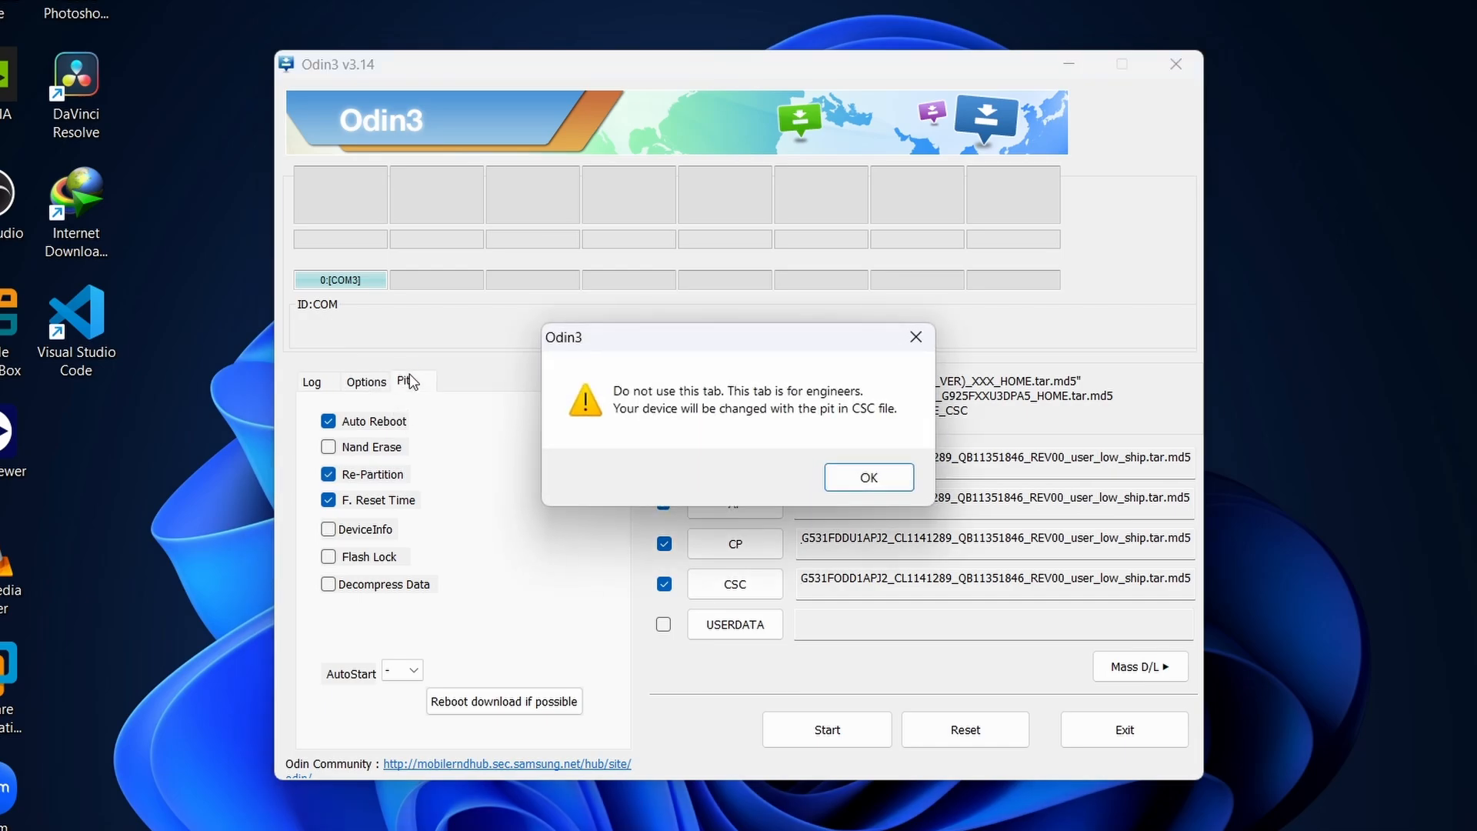
left_click(854, 481)
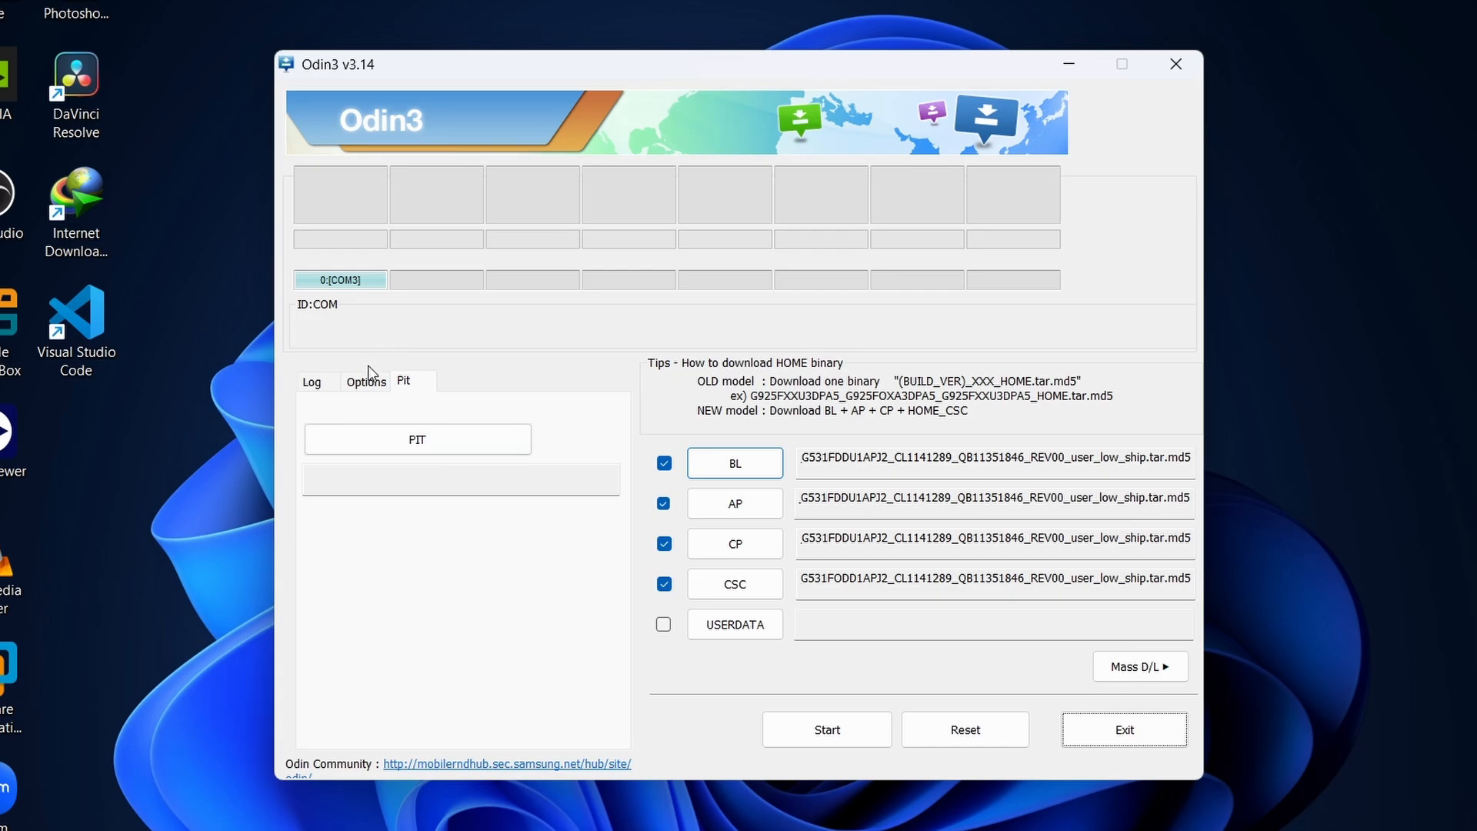
left_click(367, 388)
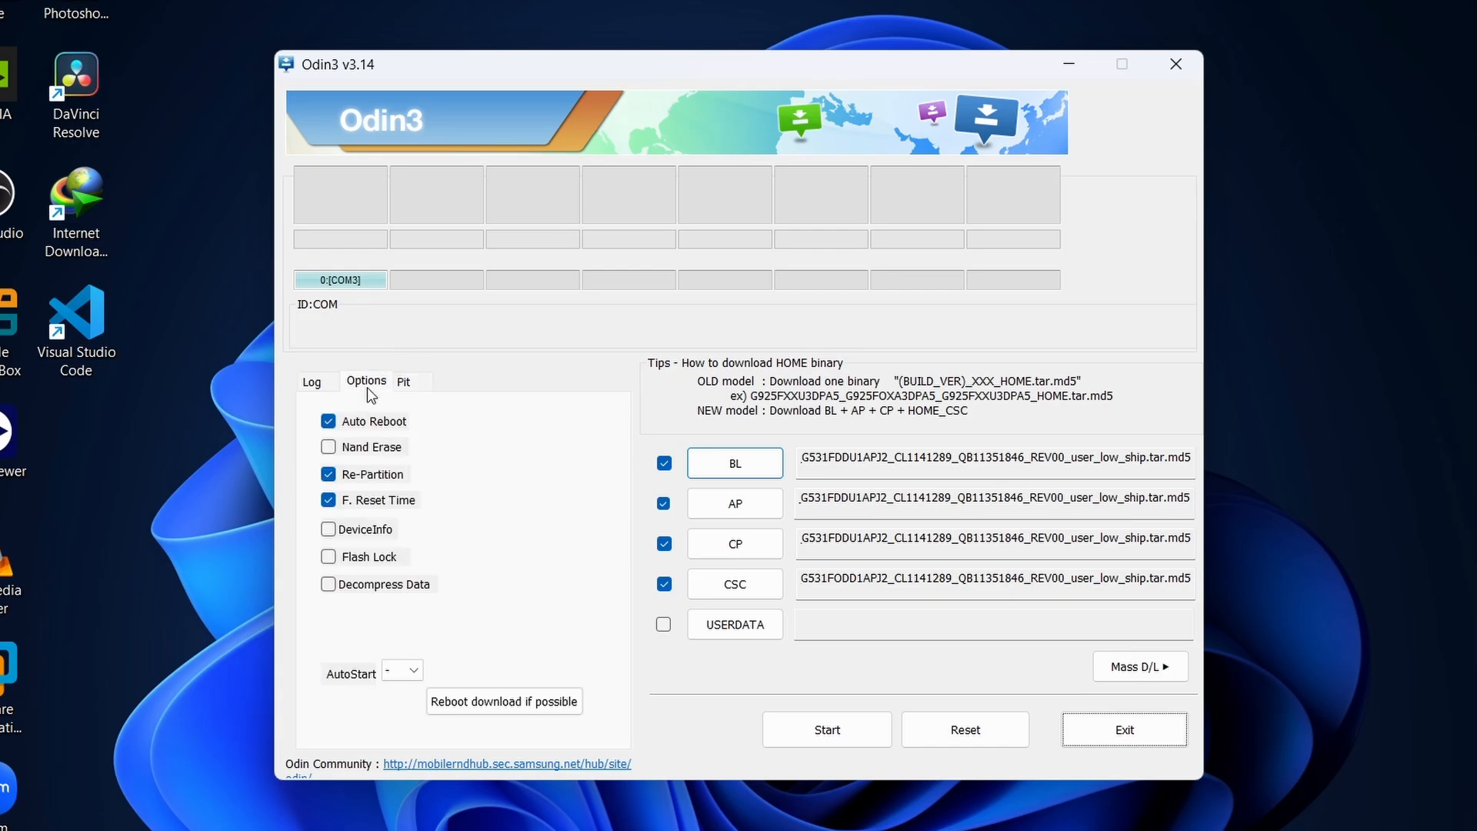
left_click(329, 474)
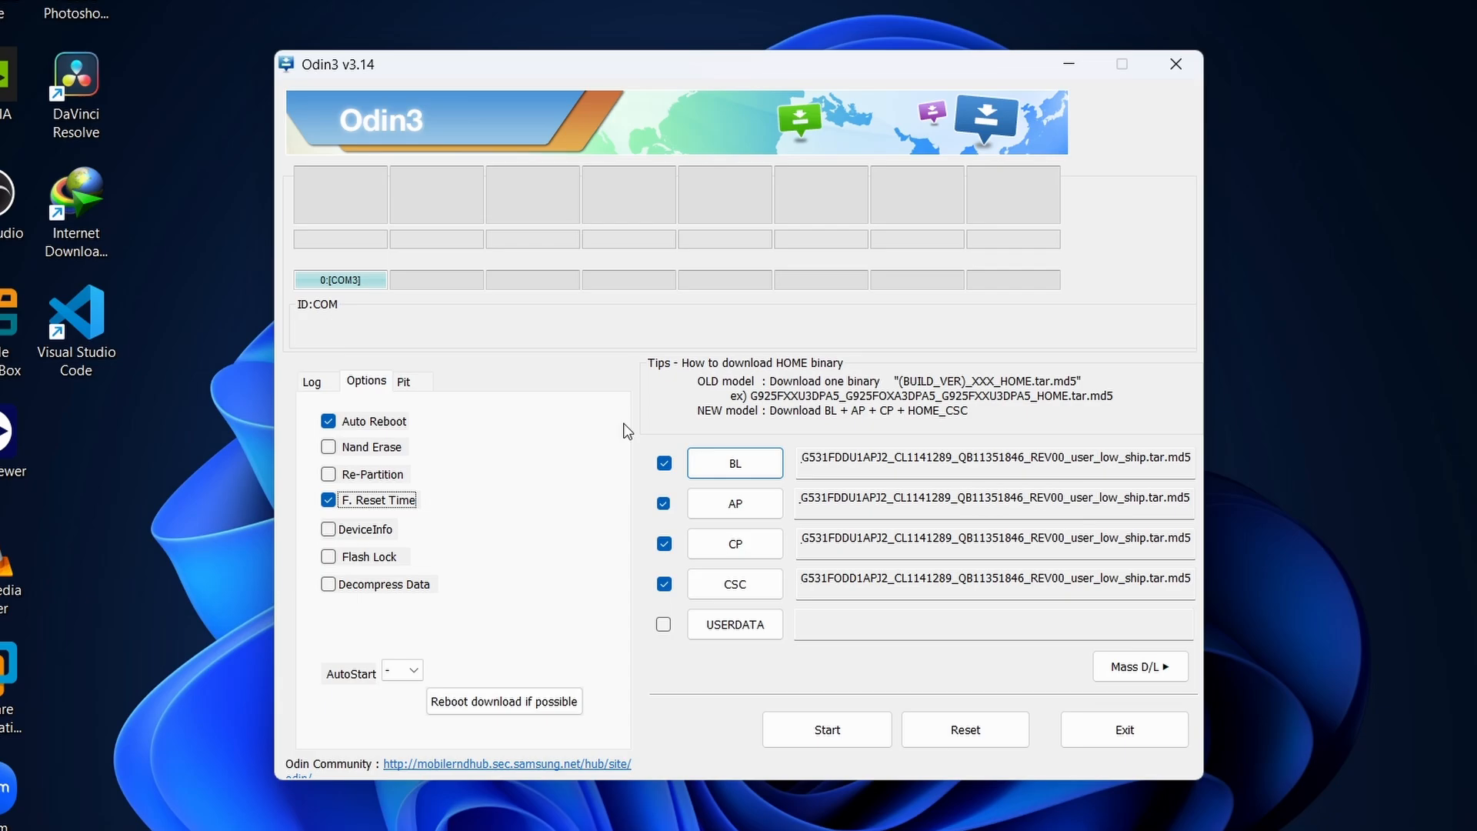
Toggle DeviceInfo and Flash Lock on and back off in the flashing options.
left_click(356, 534)
left_click(357, 535)
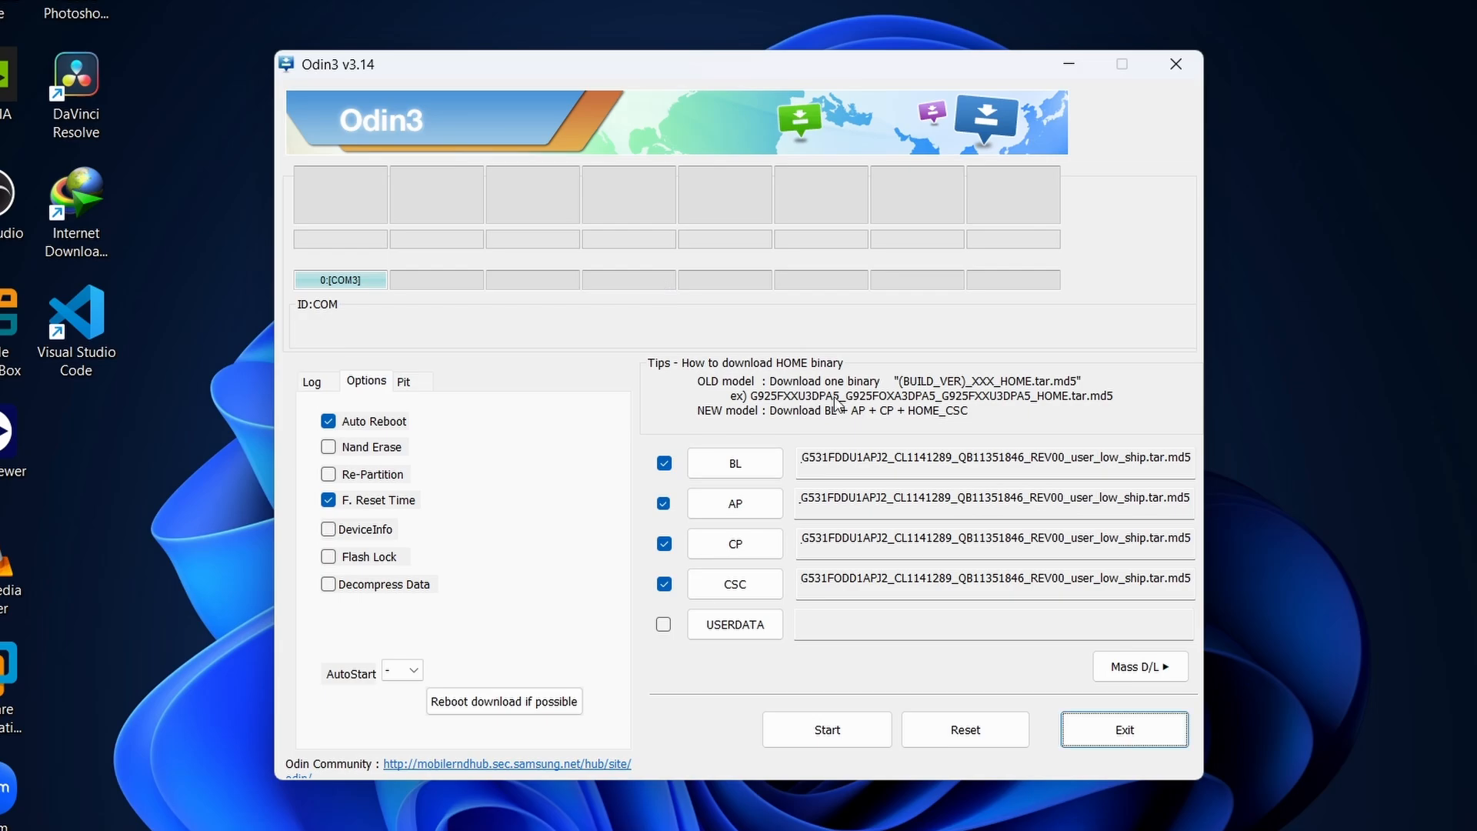
left_click(362, 552)
left_click(362, 551)
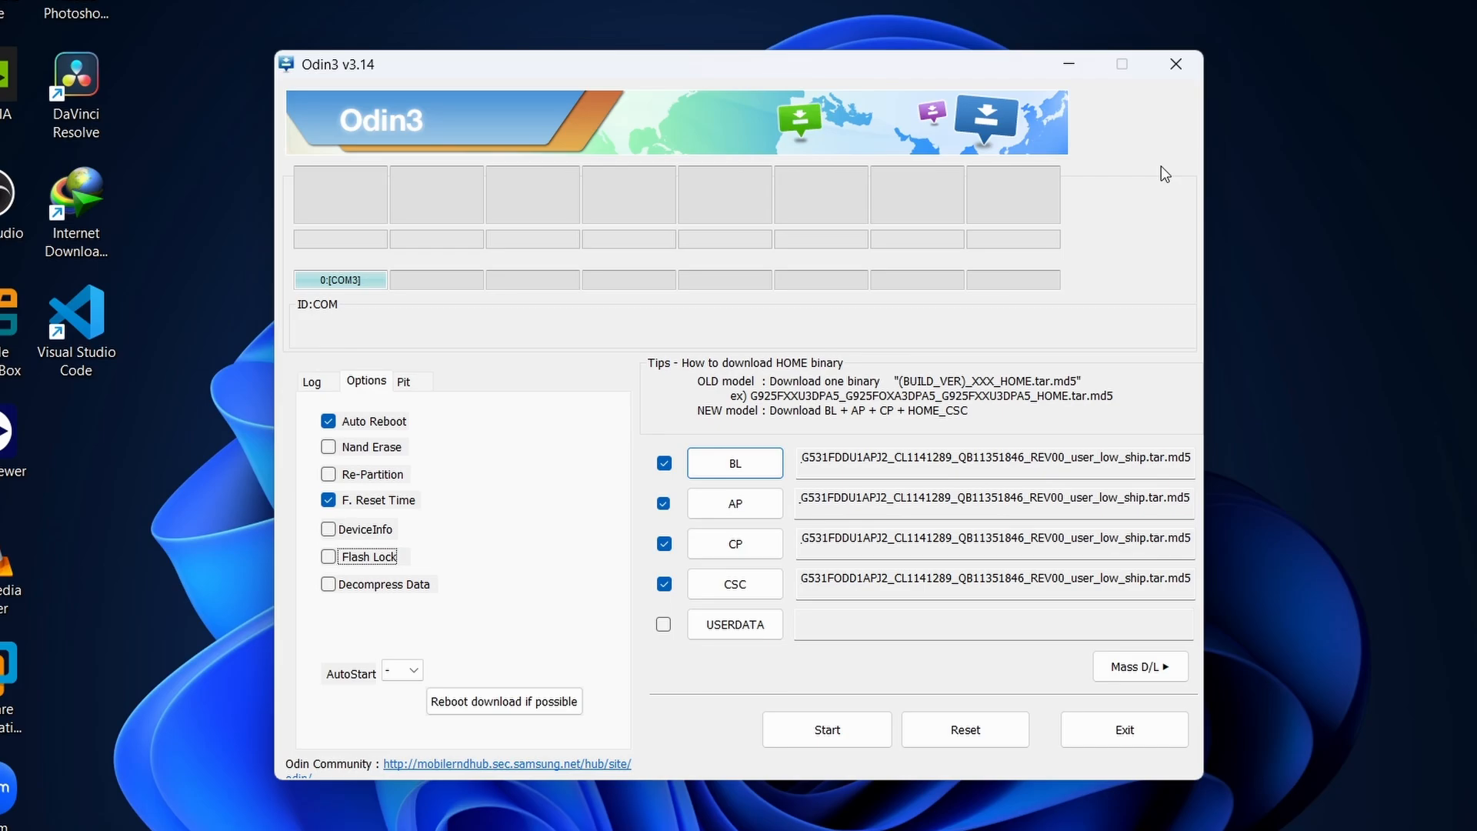
left_click(842, 500)
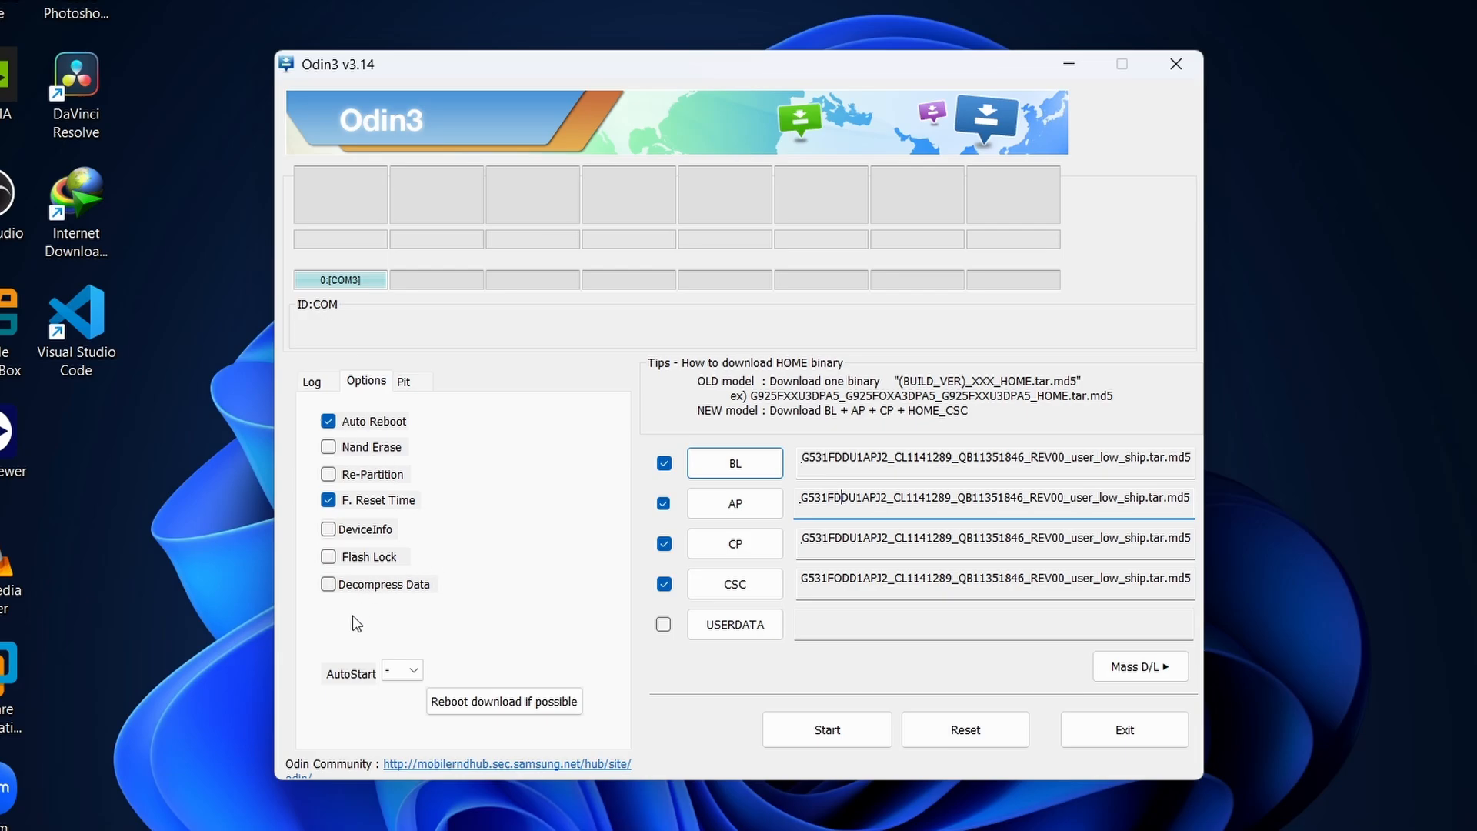
Examine the available AutoStart values in the flashing options without choosing one.
left_click(388, 670)
left_click(344, 654)
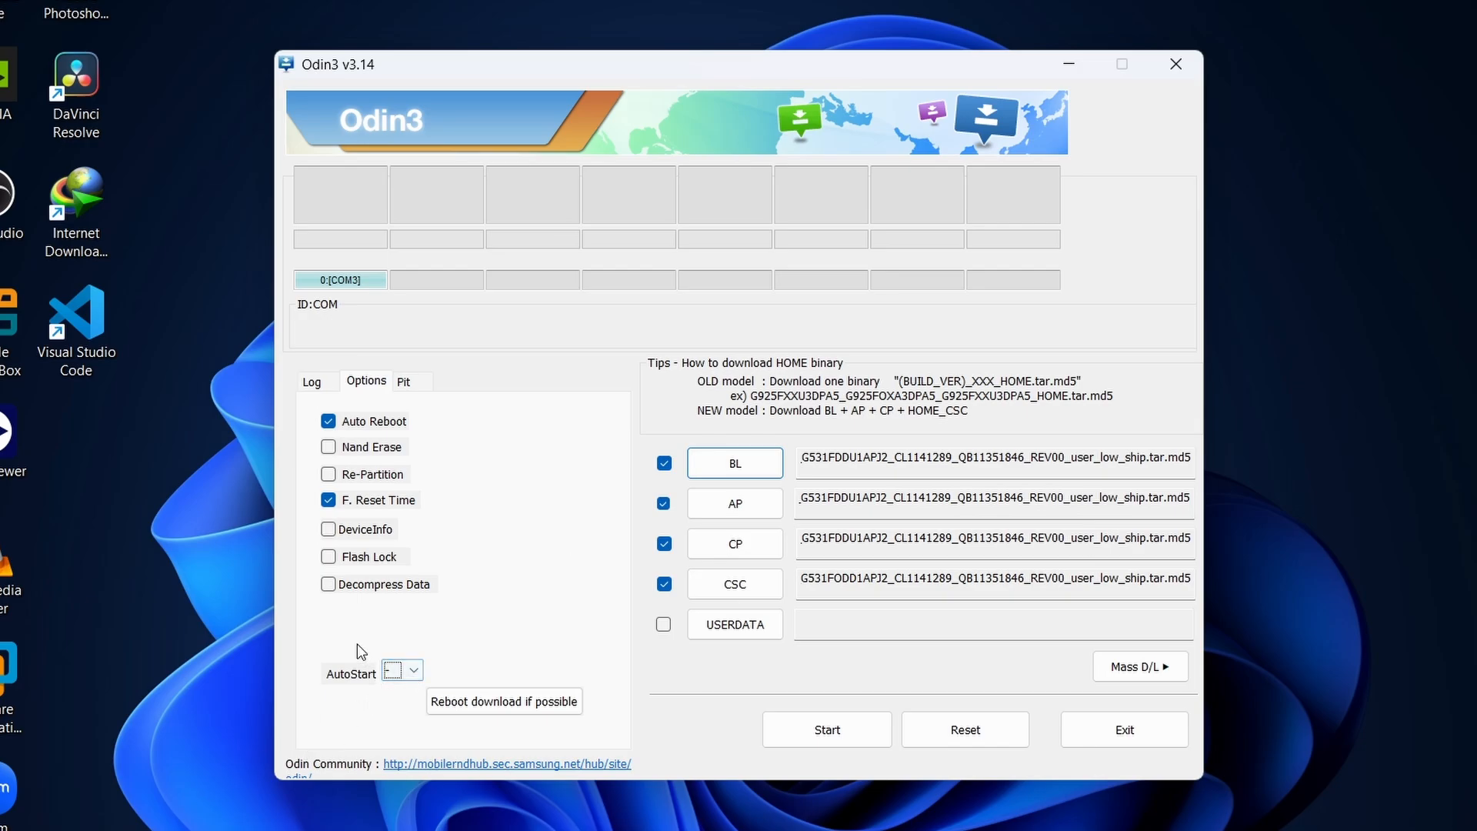
left_click(399, 675)
left_click(394, 673)
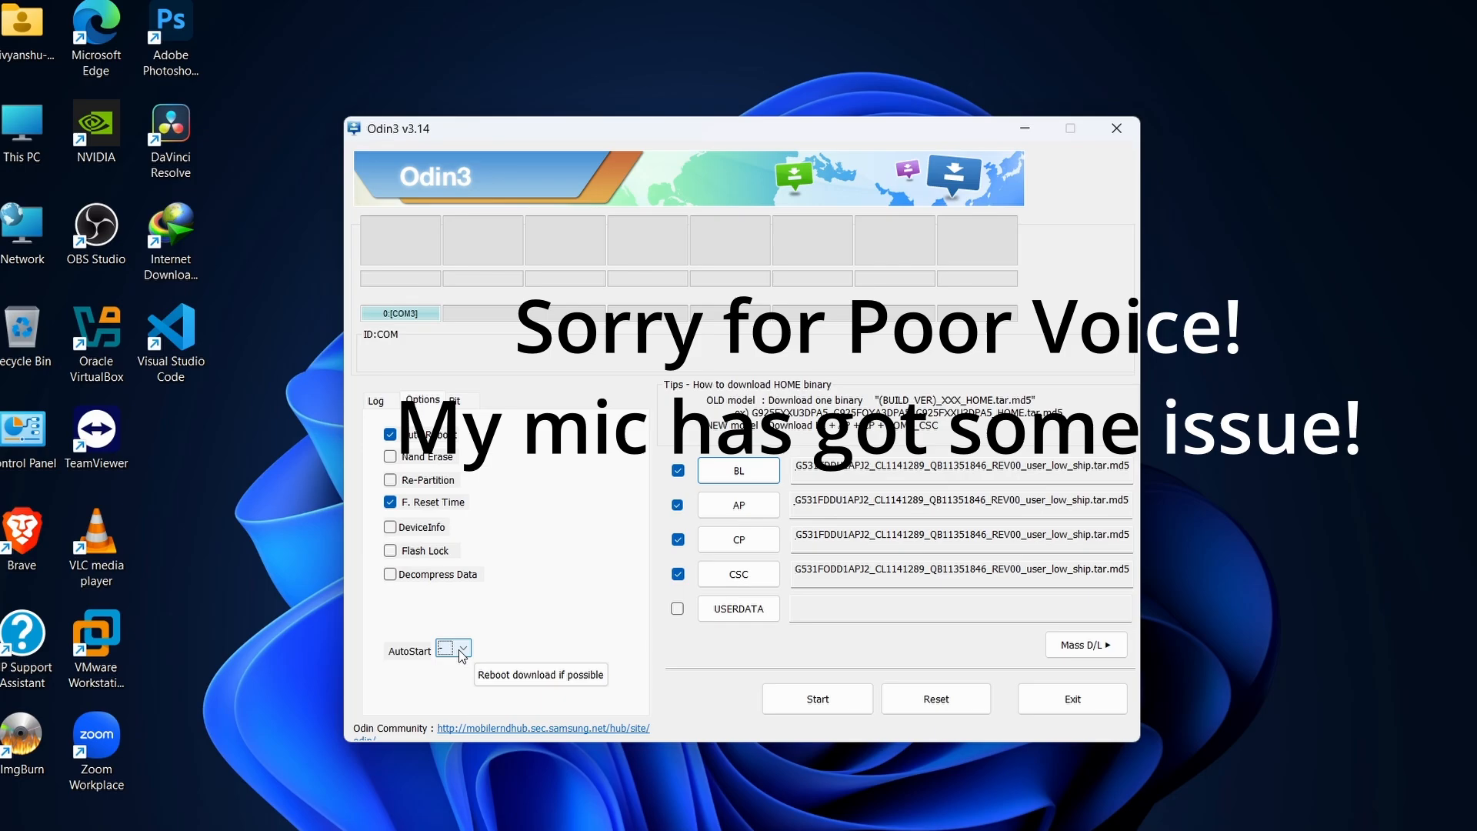
left_click(463, 651)
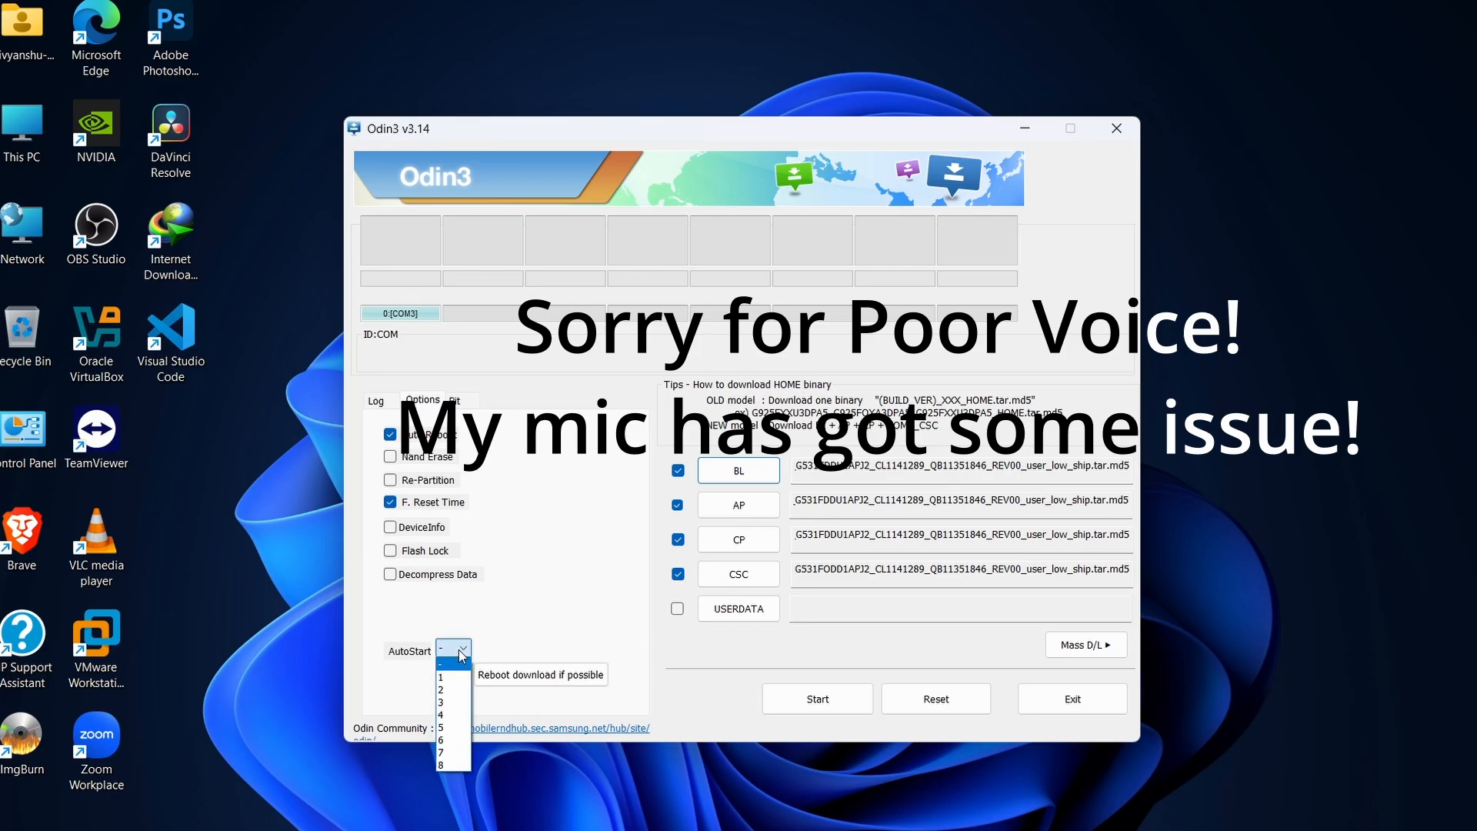
left_click(605, 328)
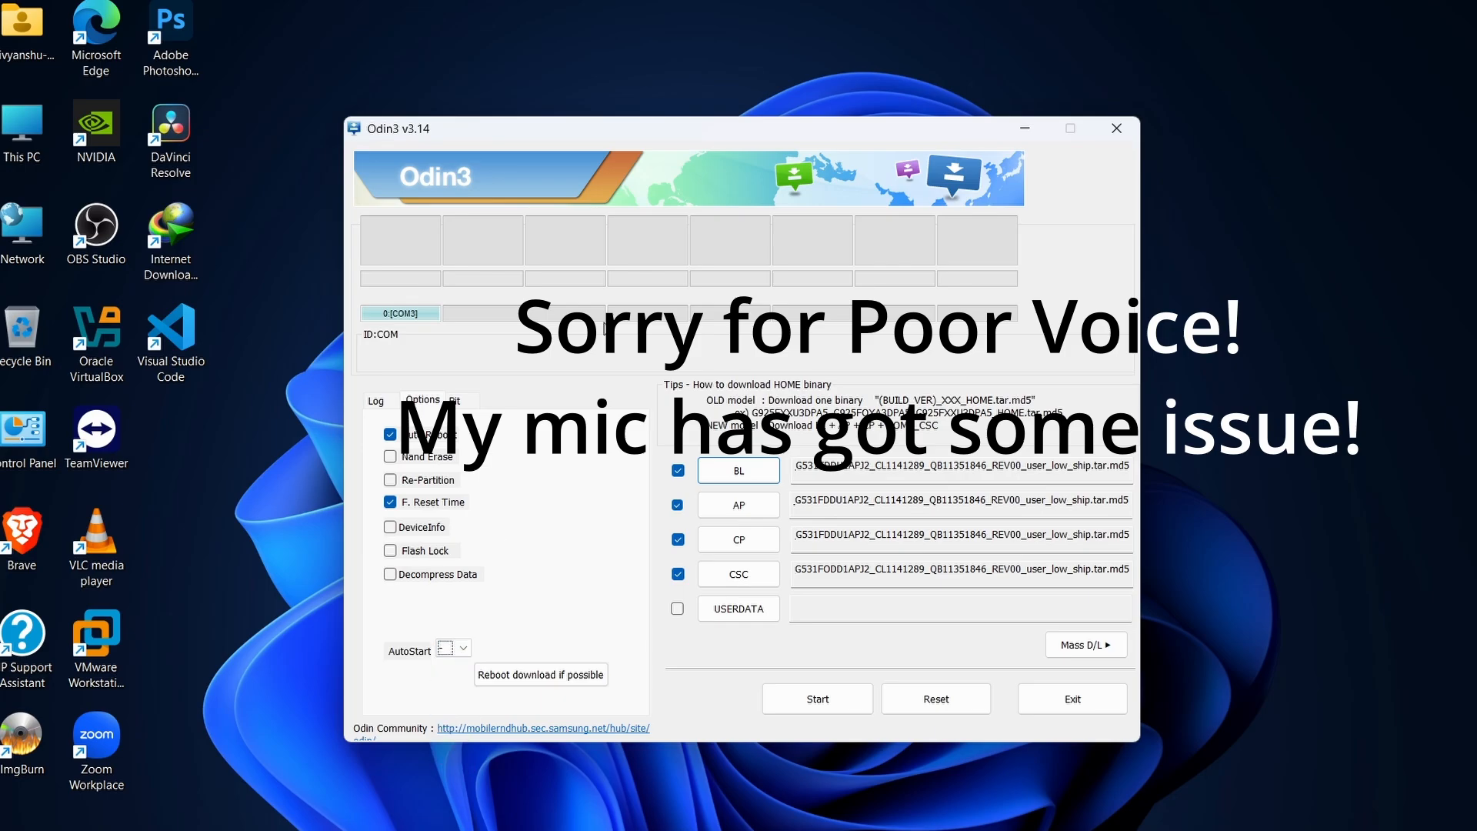
left_click(458, 648)
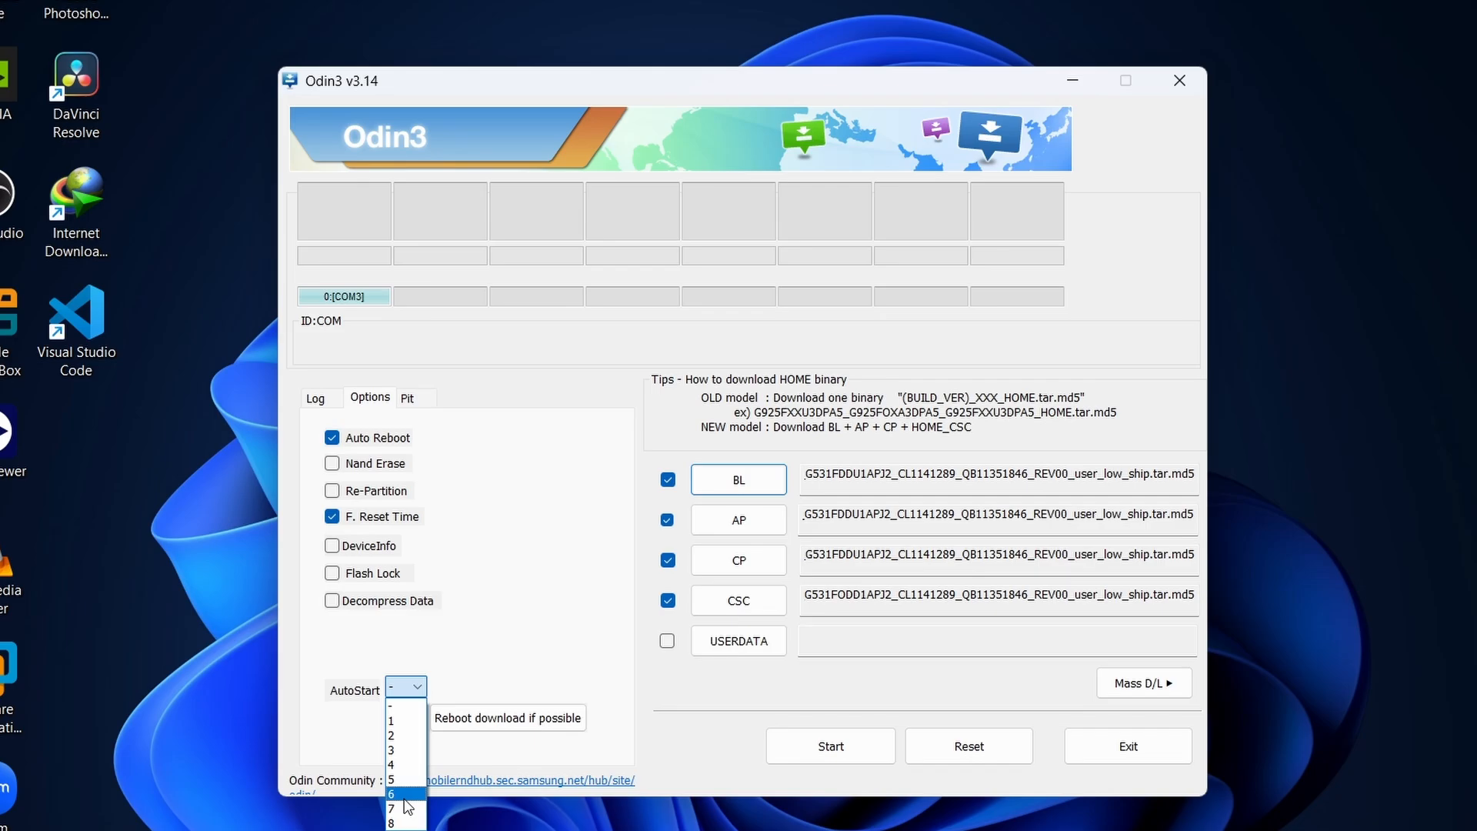
left_click(404, 686)
left_click(406, 690)
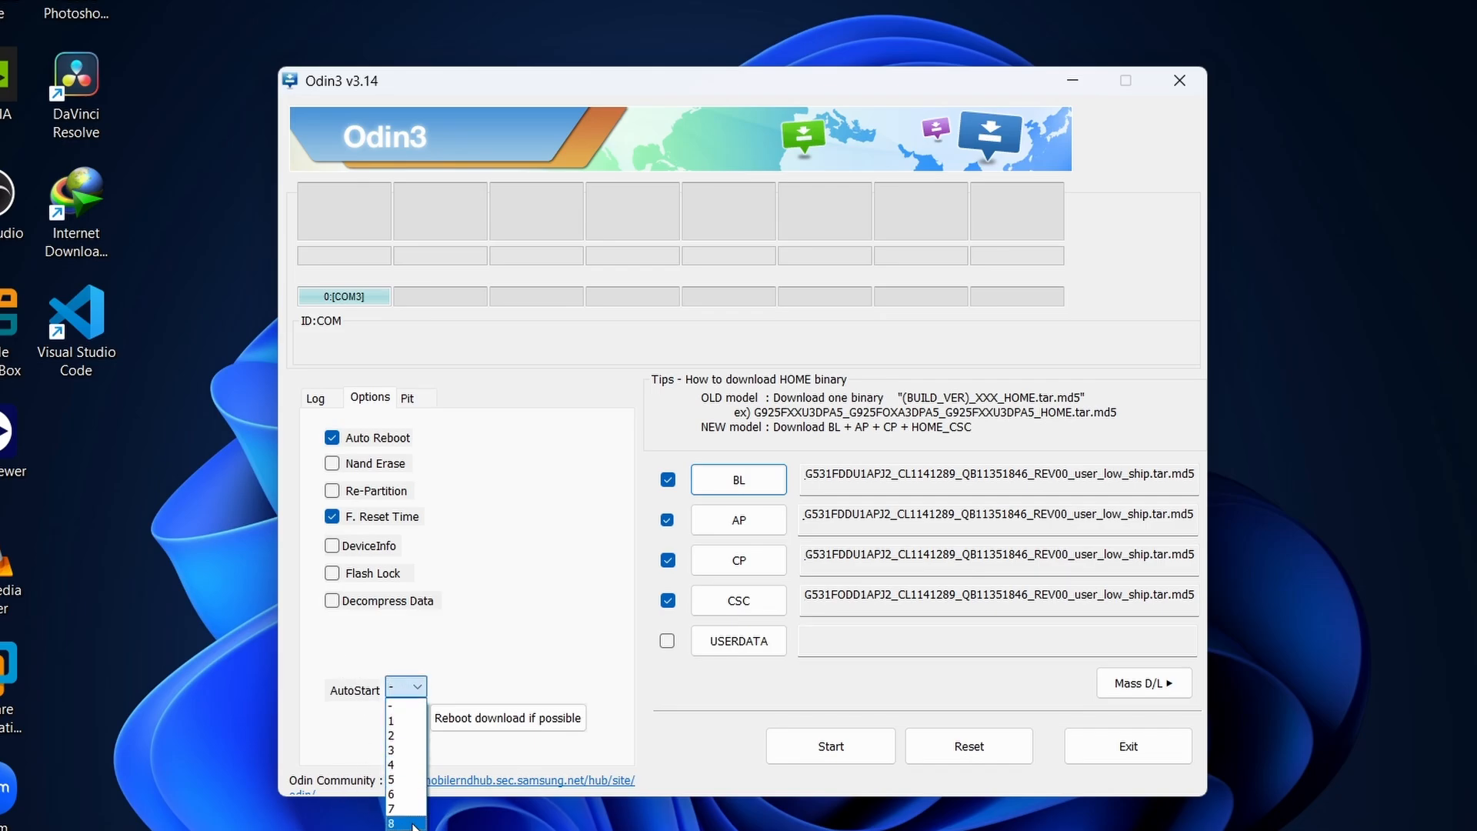
left_click(362, 737)
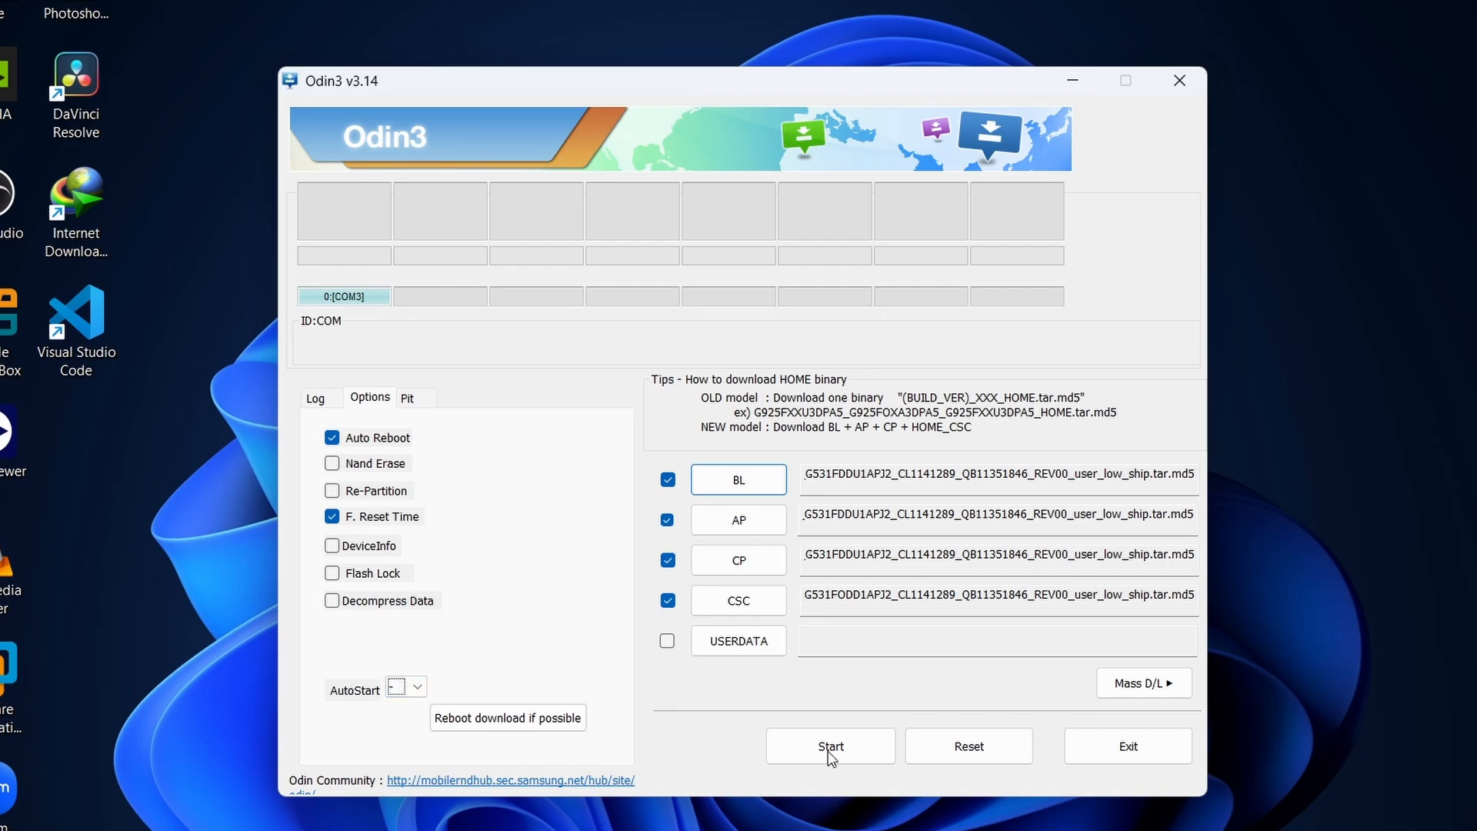
Set AutoStart to 8 and request a reboot into download mode for the connected phone.
left_click(416, 697)
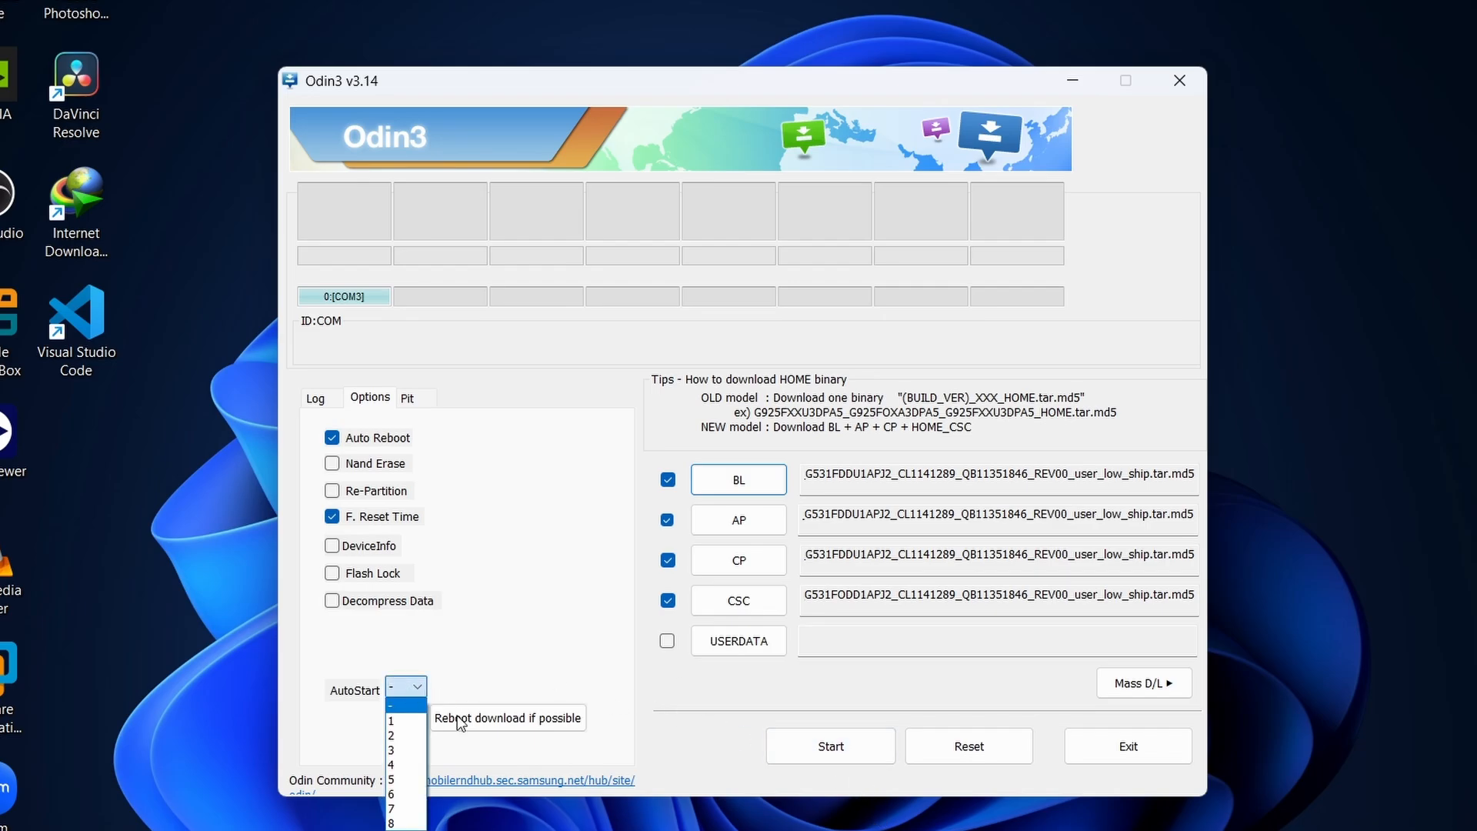
left_click(396, 823)
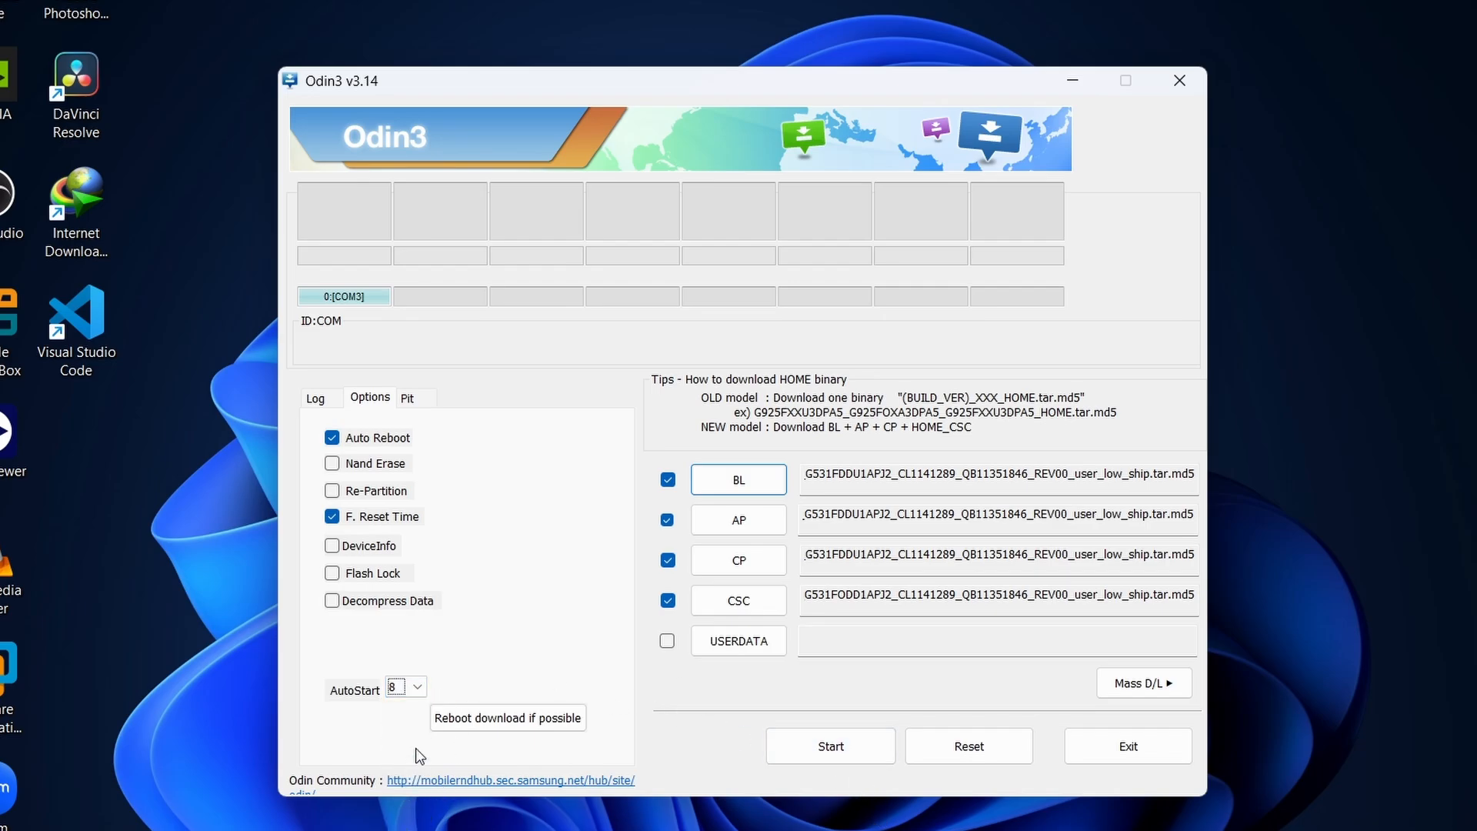
left_click(405, 689)
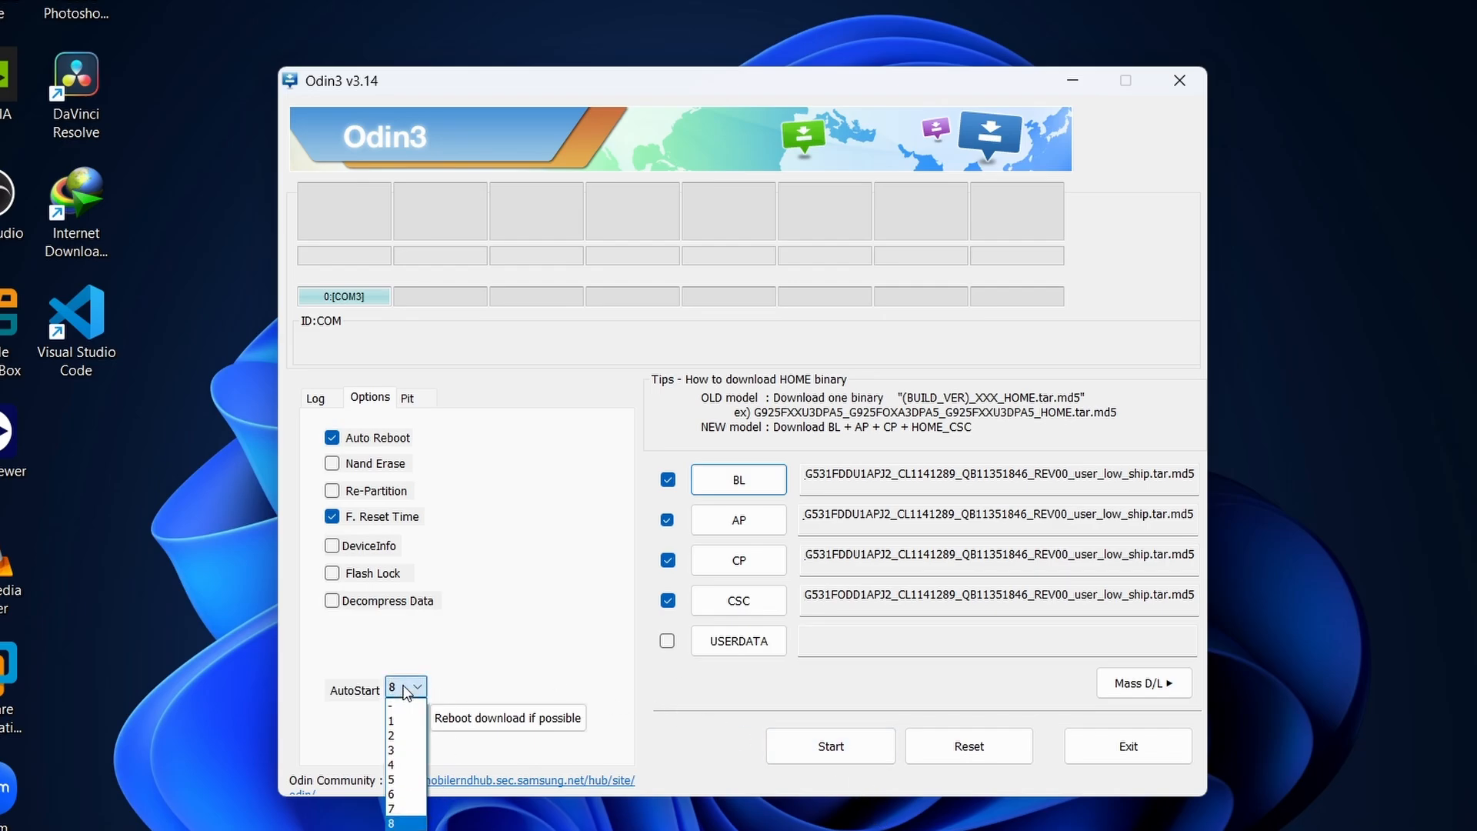
left_click(317, 699)
left_click(406, 688)
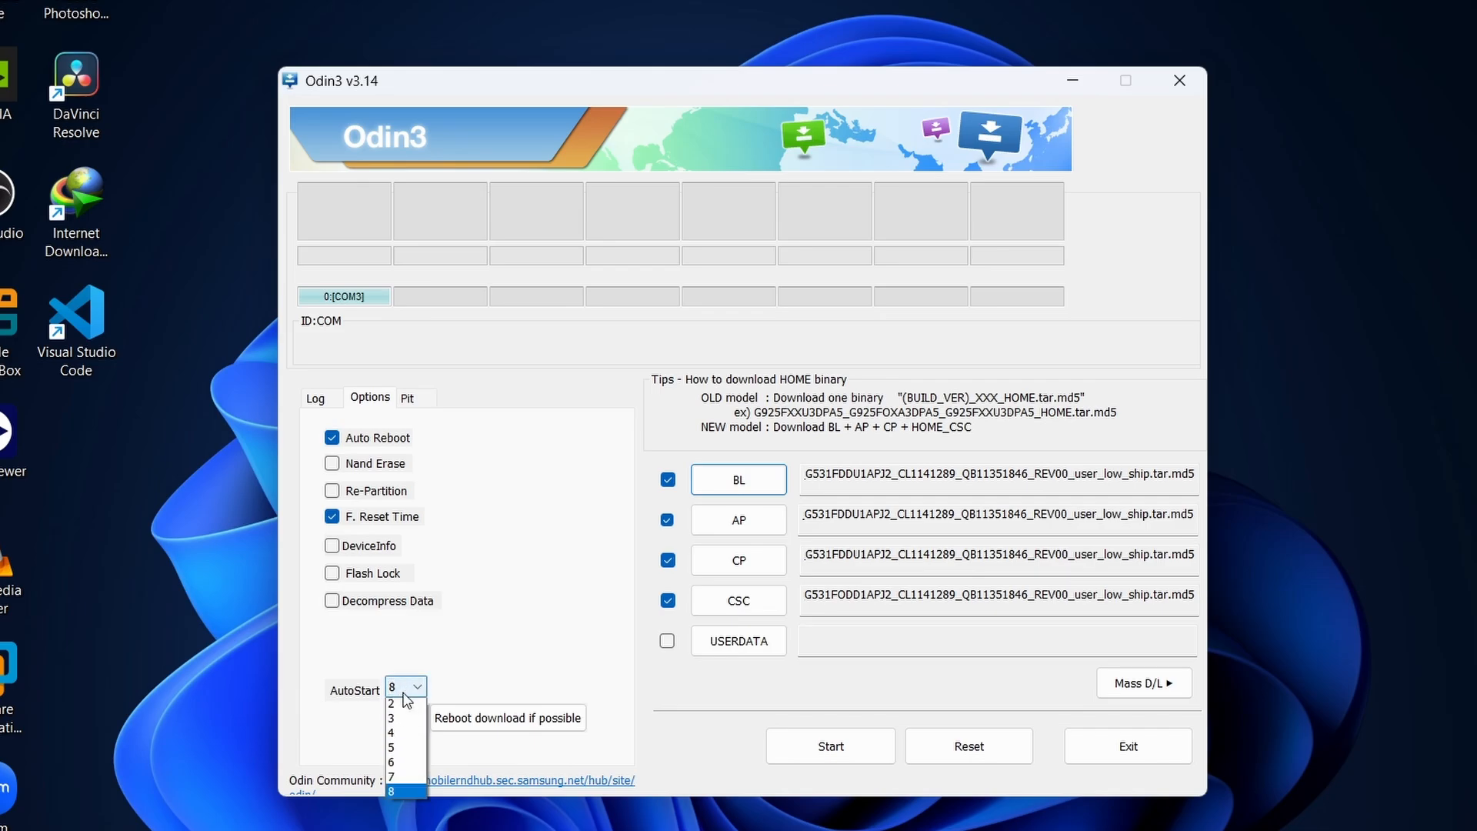
left_click(250, 715)
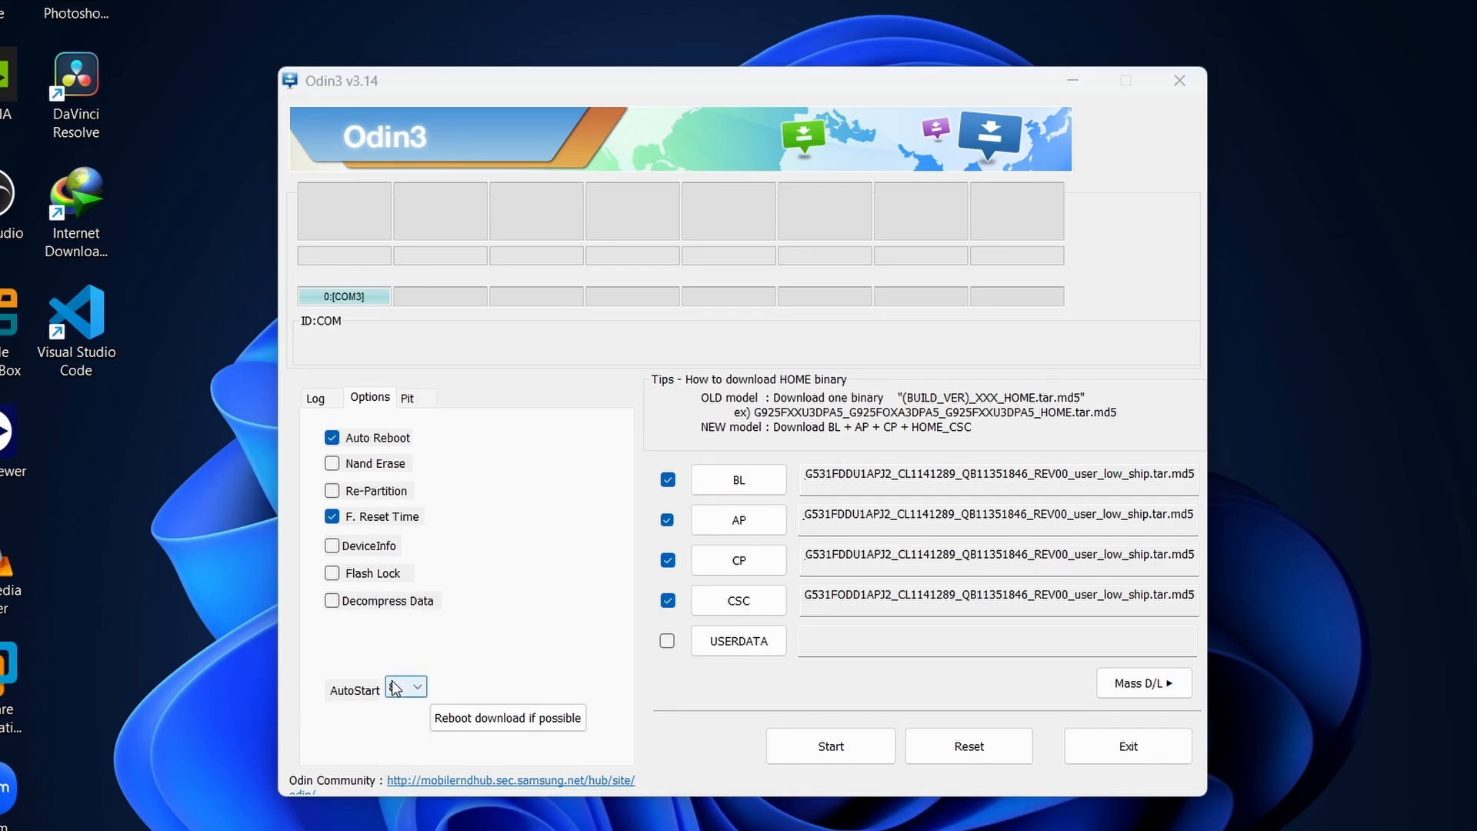
left_click(502, 722)
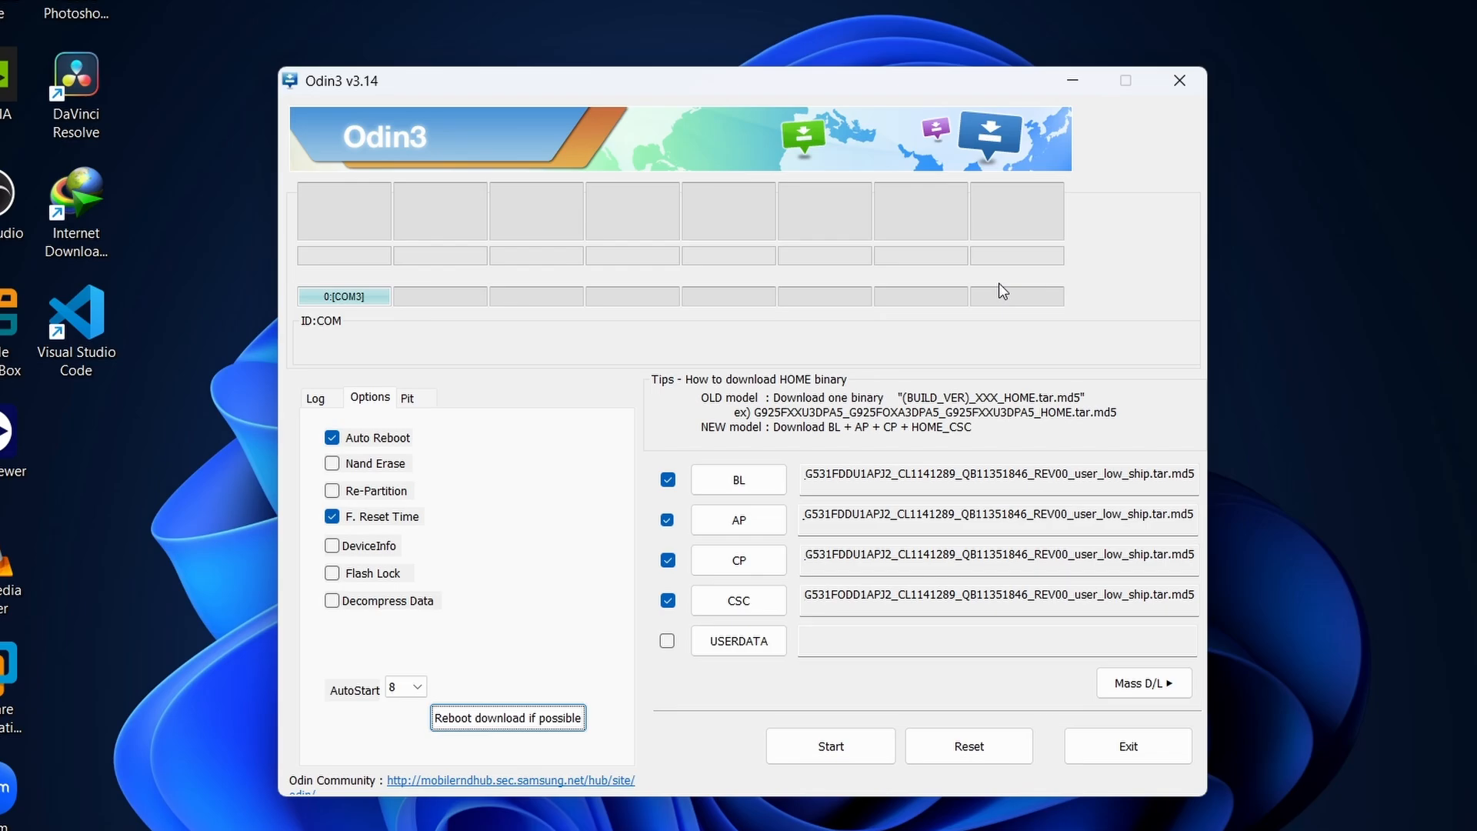
Open the PIT page past the engineer warning and dismiss the PIT file selection without choosing a file.
left_click(406, 399)
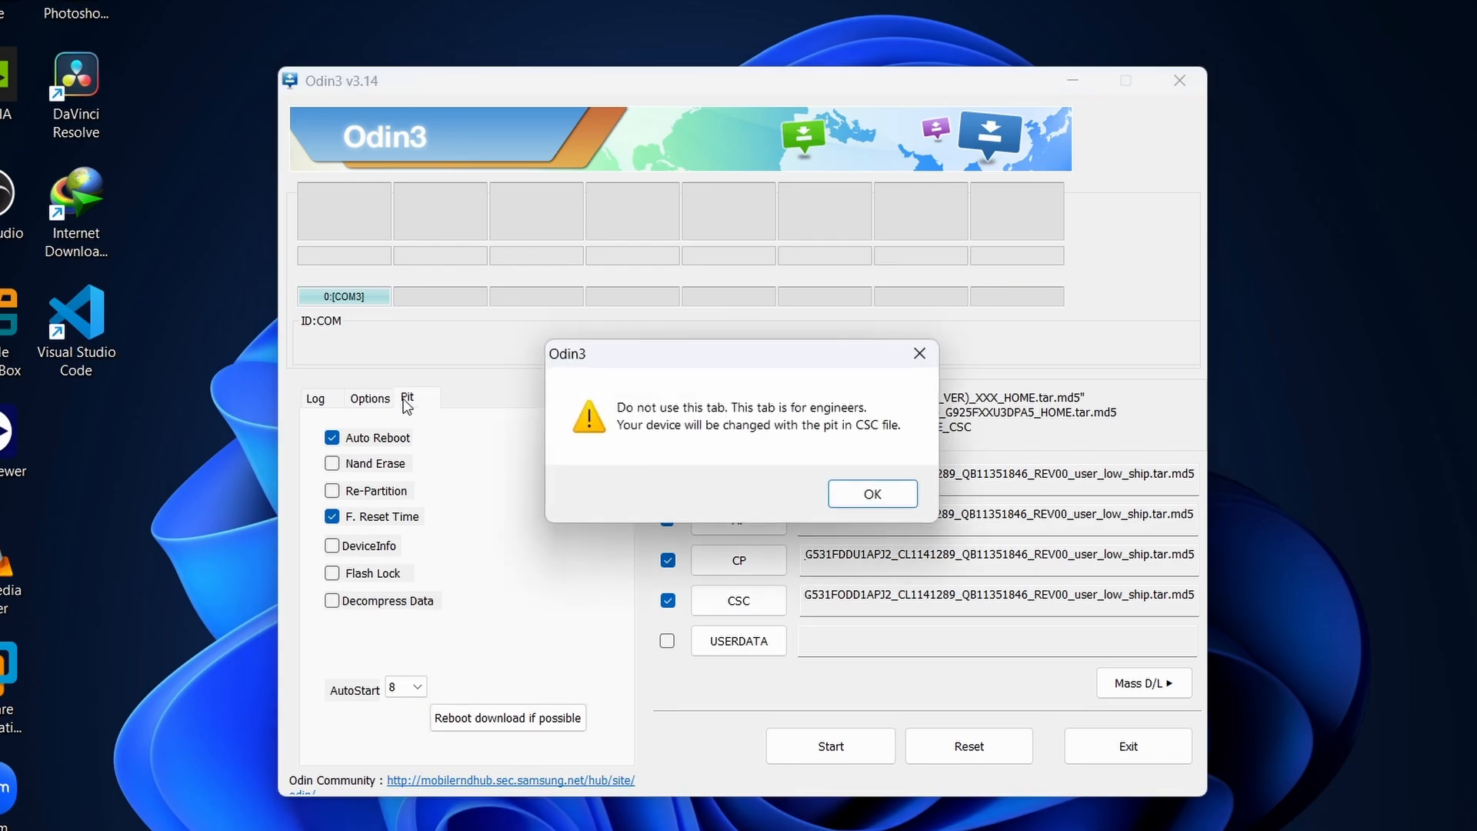
left_click(873, 493)
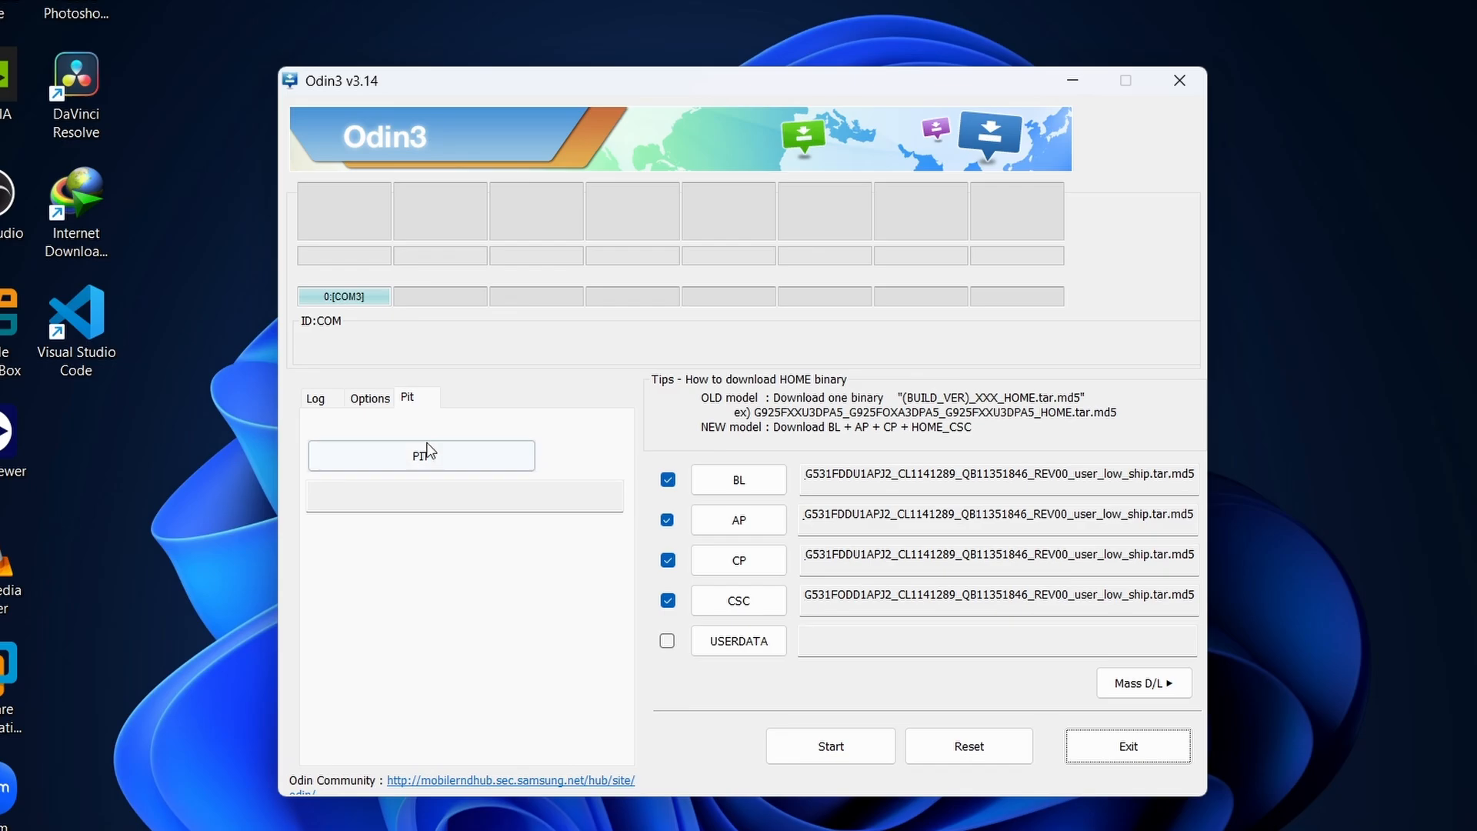
left_click(382, 498)
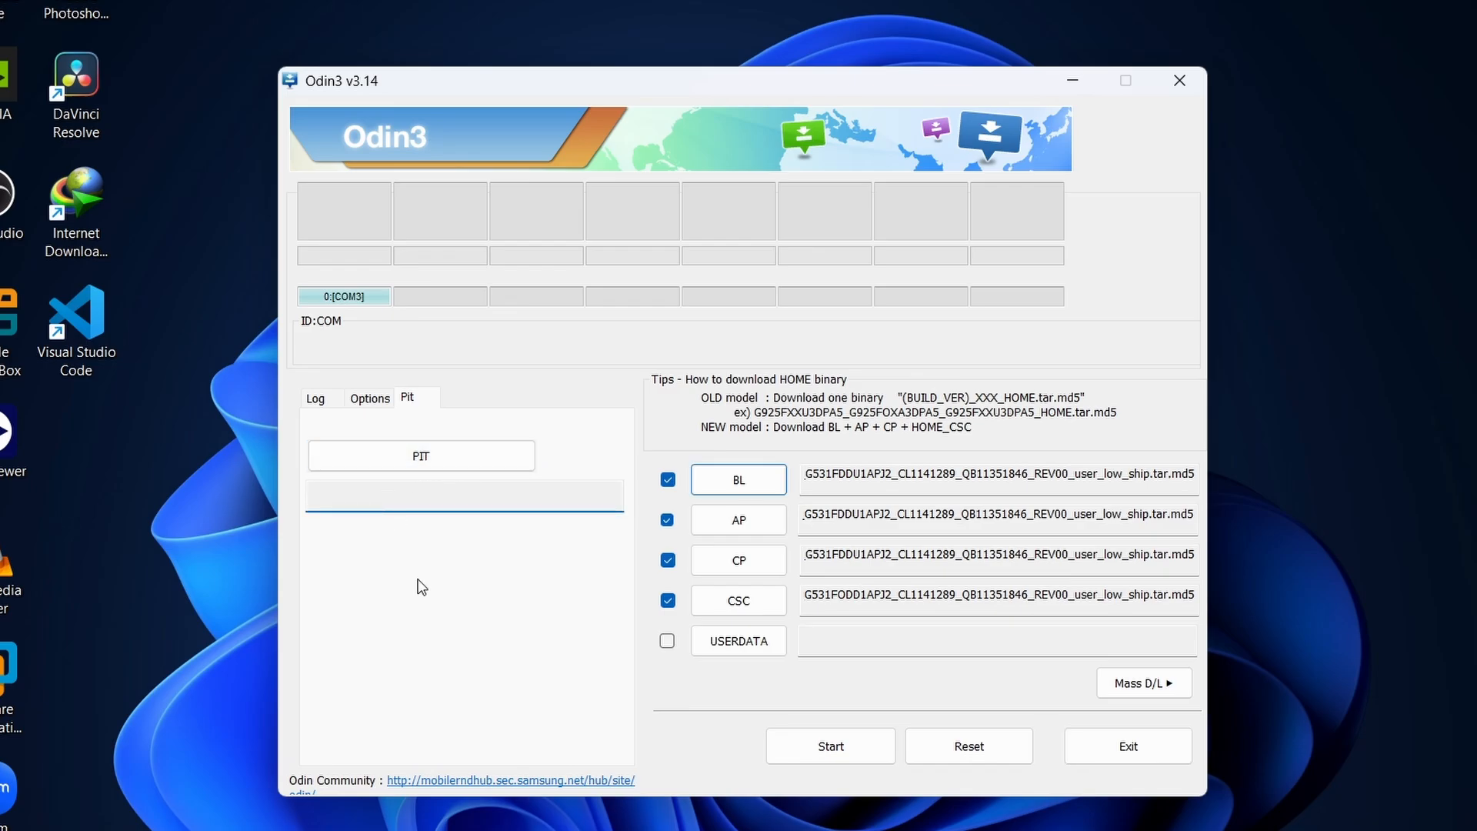
left_click(425, 468)
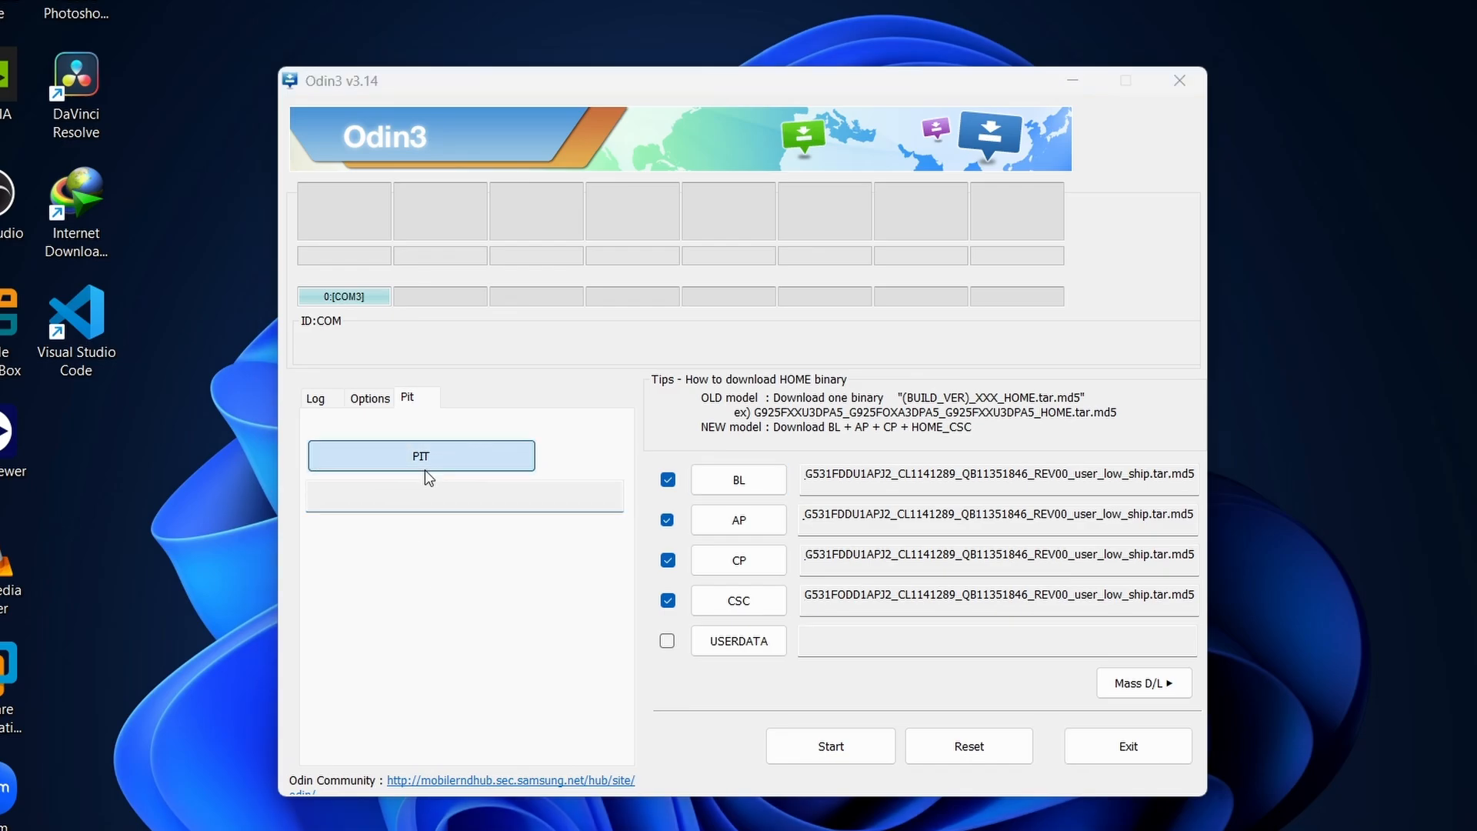
left_click(1168, 621)
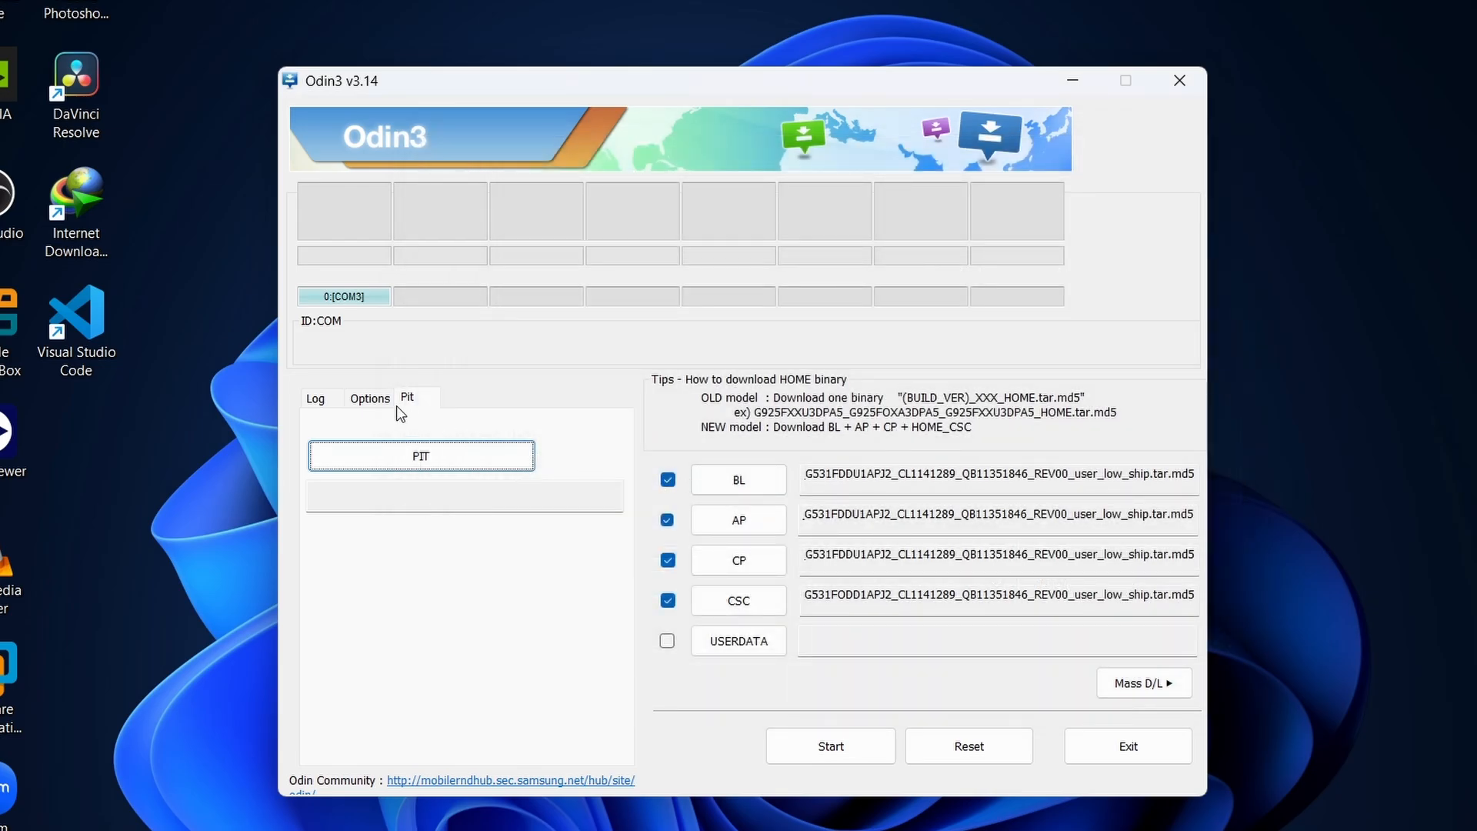
Toggle Re-Partition in the flashing options, leave it off, and reopen the PIT page past its warning.
left_click(367, 396)
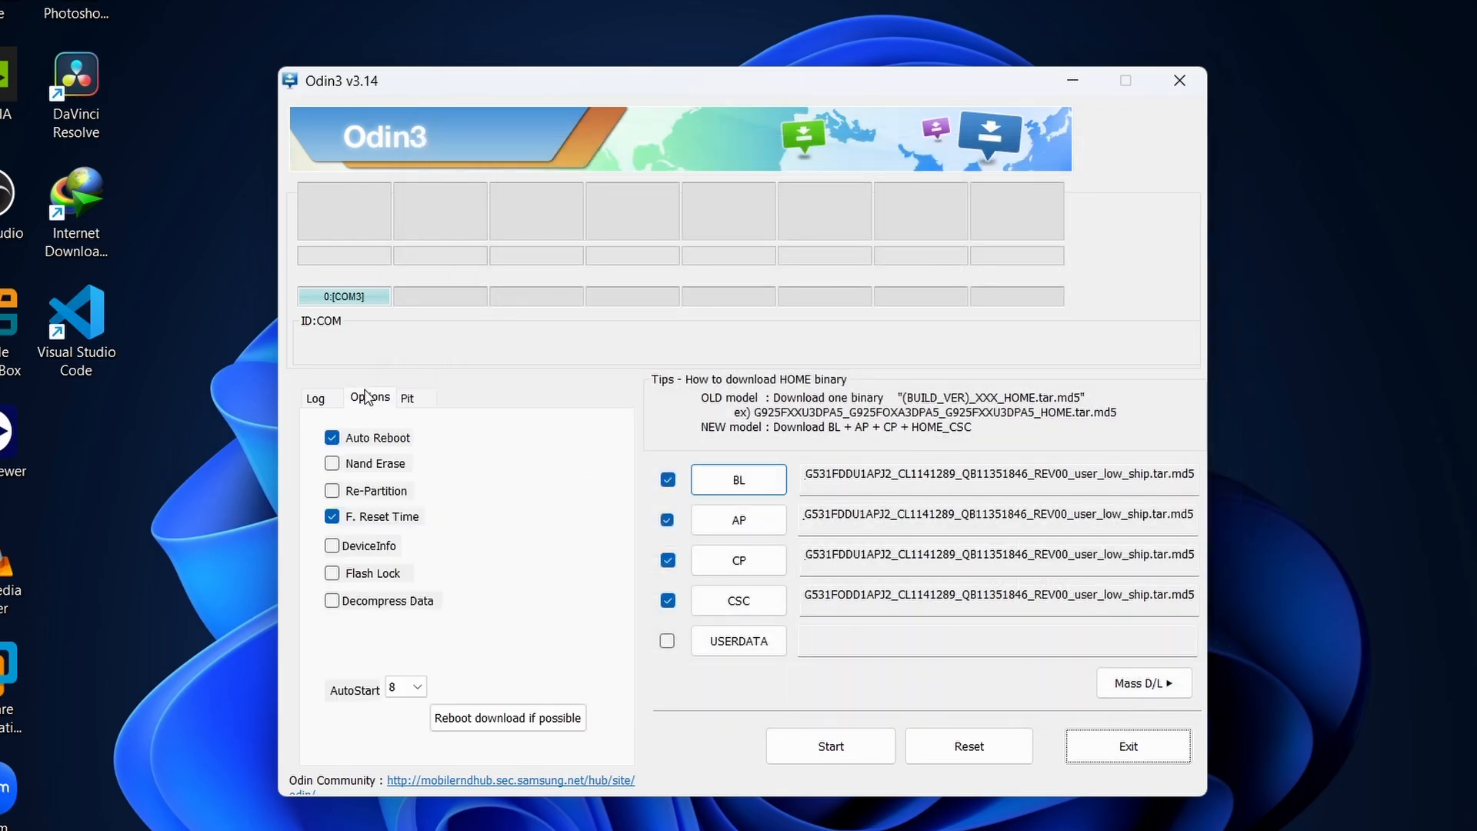
left_click(380, 497)
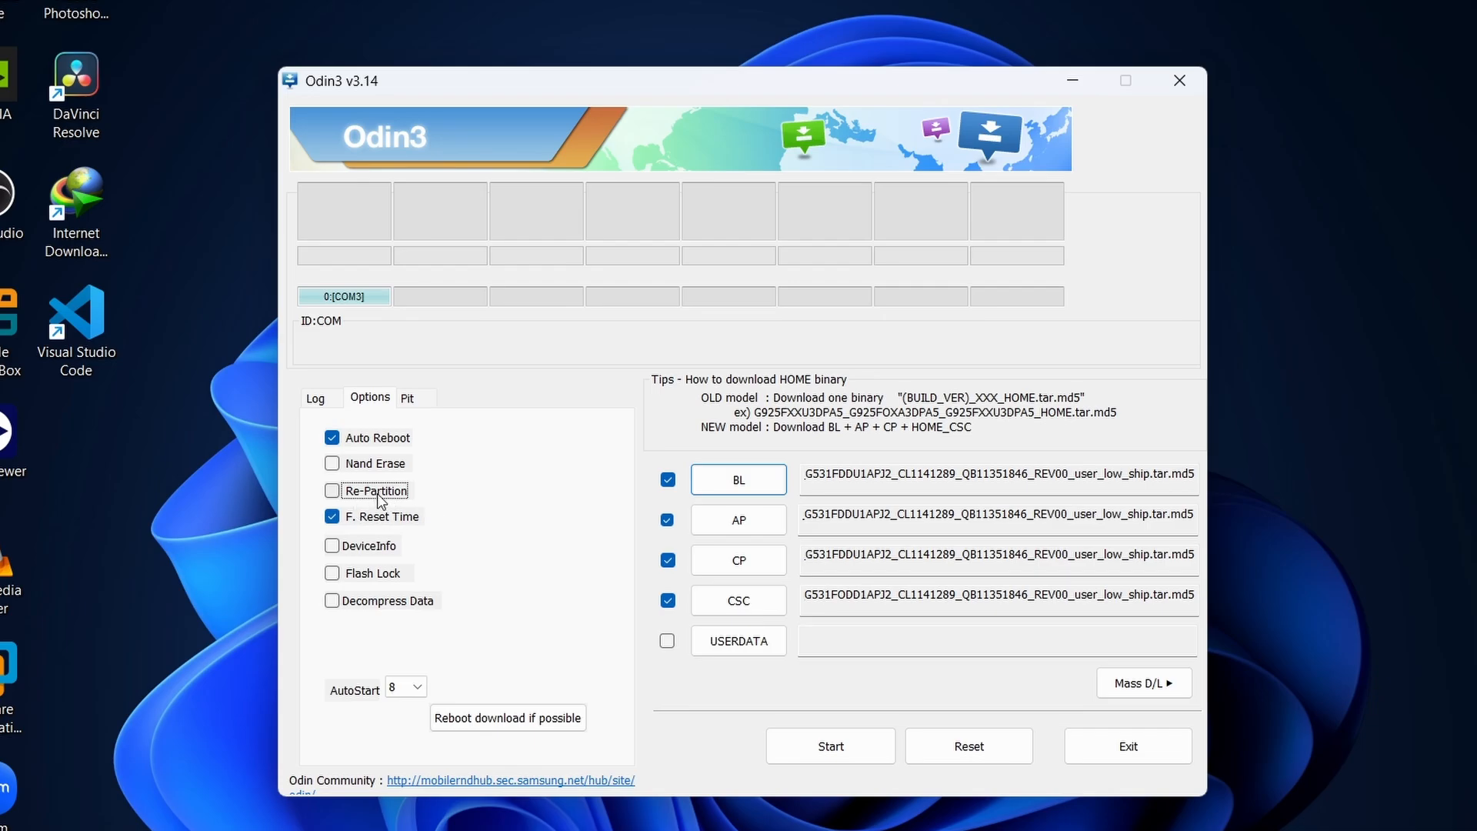
left_click(360, 495)
left_click(365, 499)
left_click(398, 411)
left_click(414, 400)
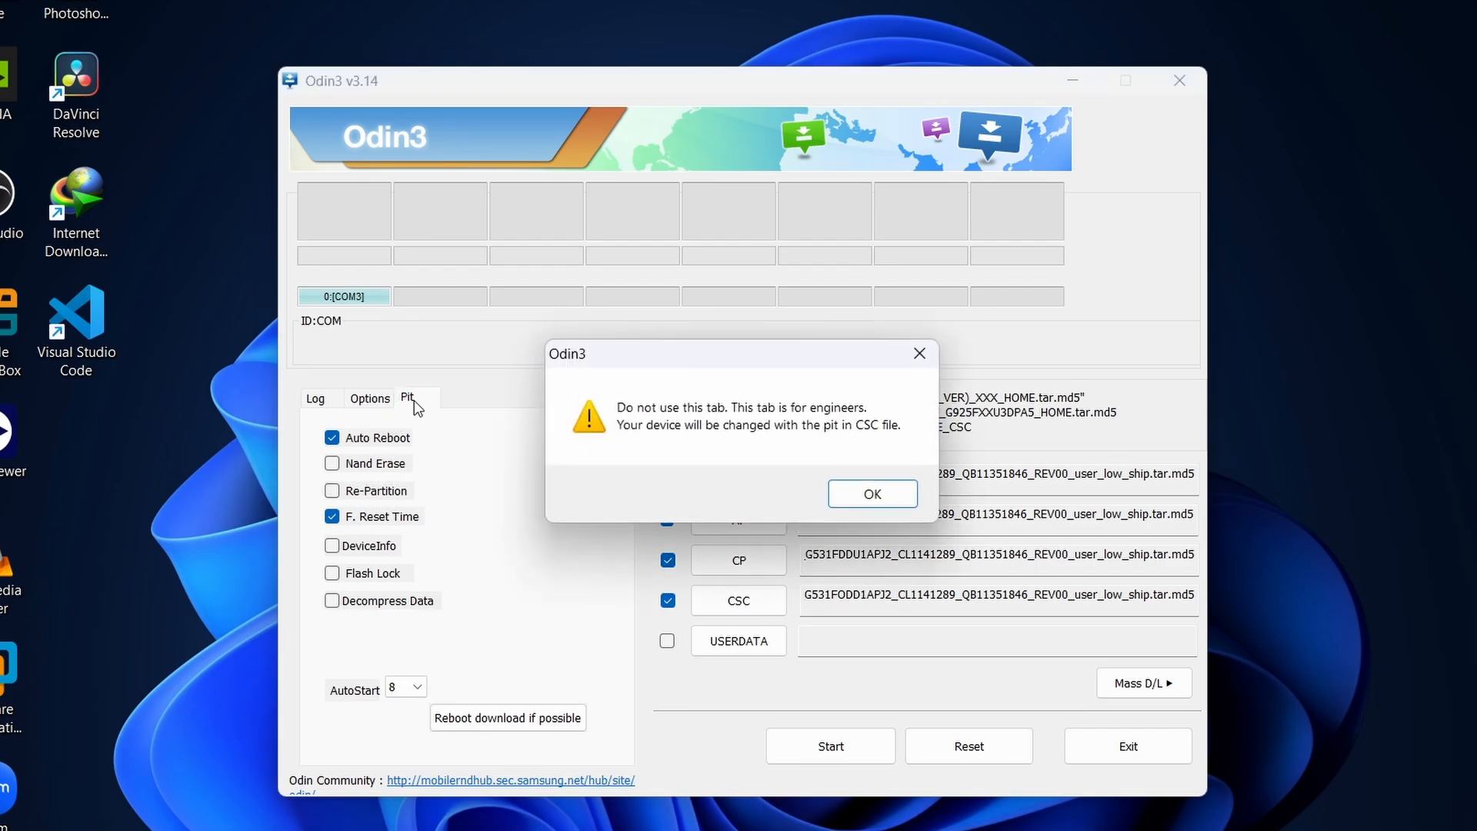
left_click(857, 497)
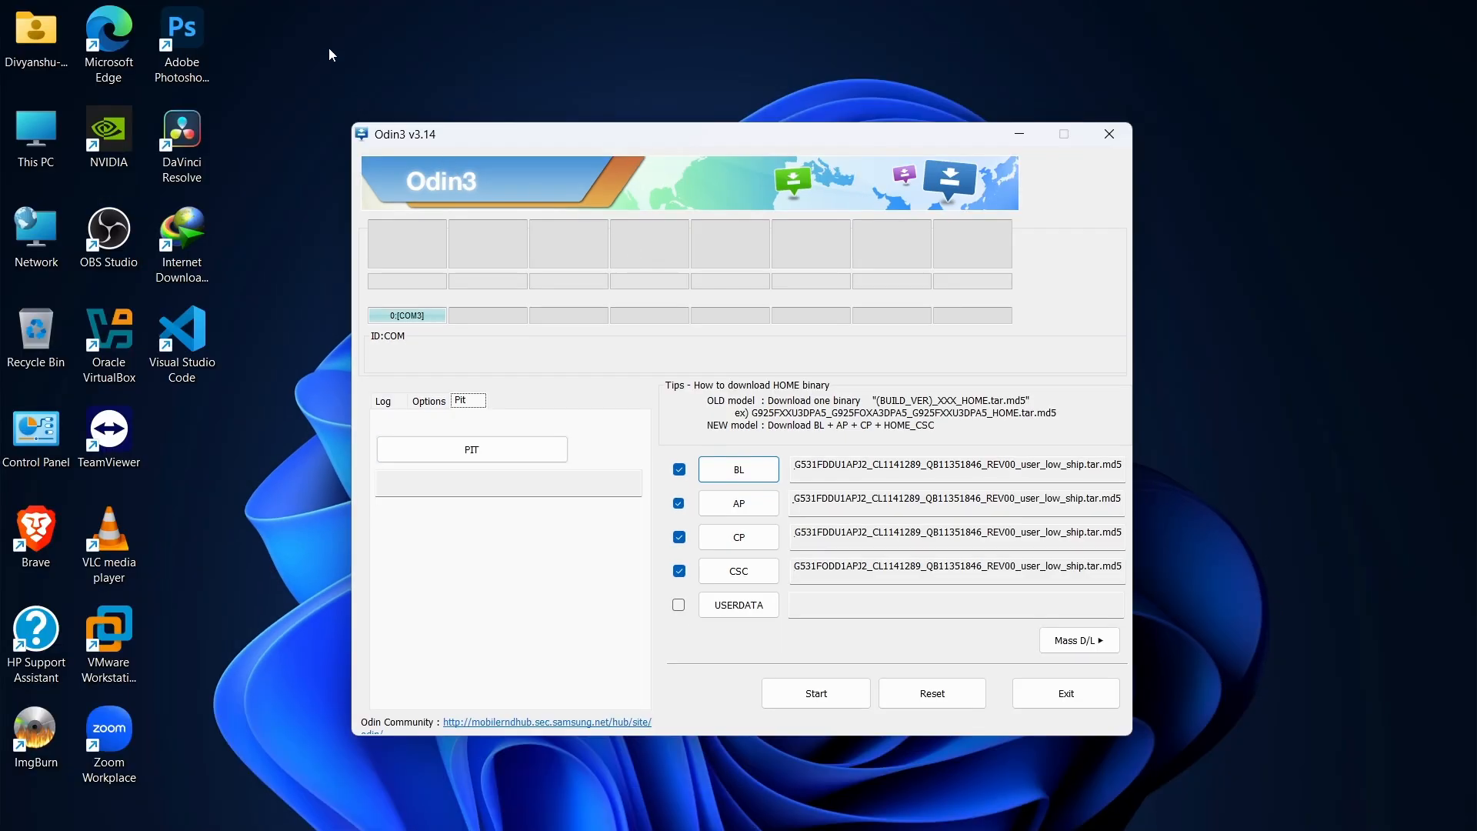
Open Microsoft Edge in a maximized window and go to google.com.
double_click(111, 34)
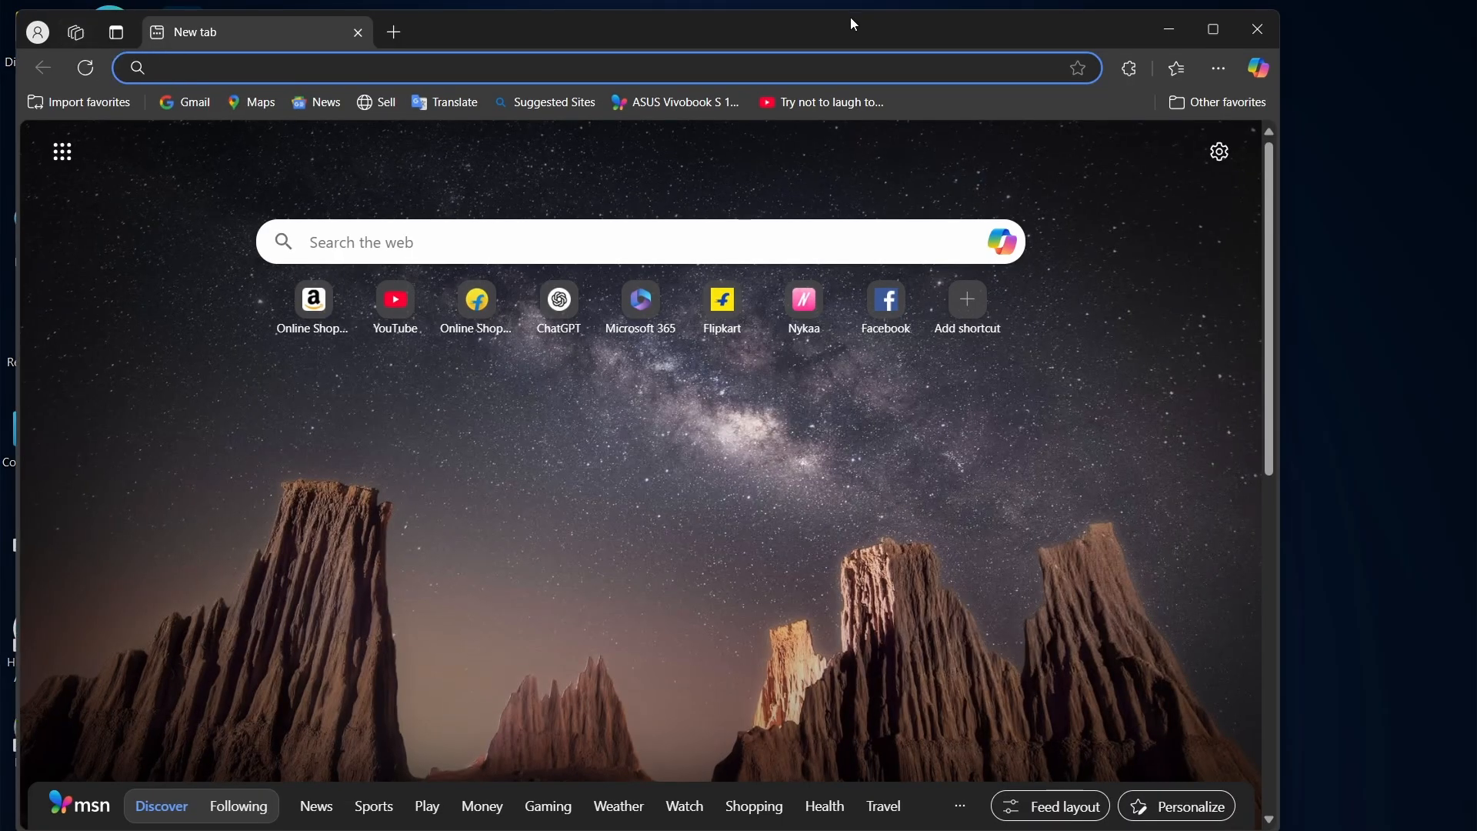
left_click(1211, 37)
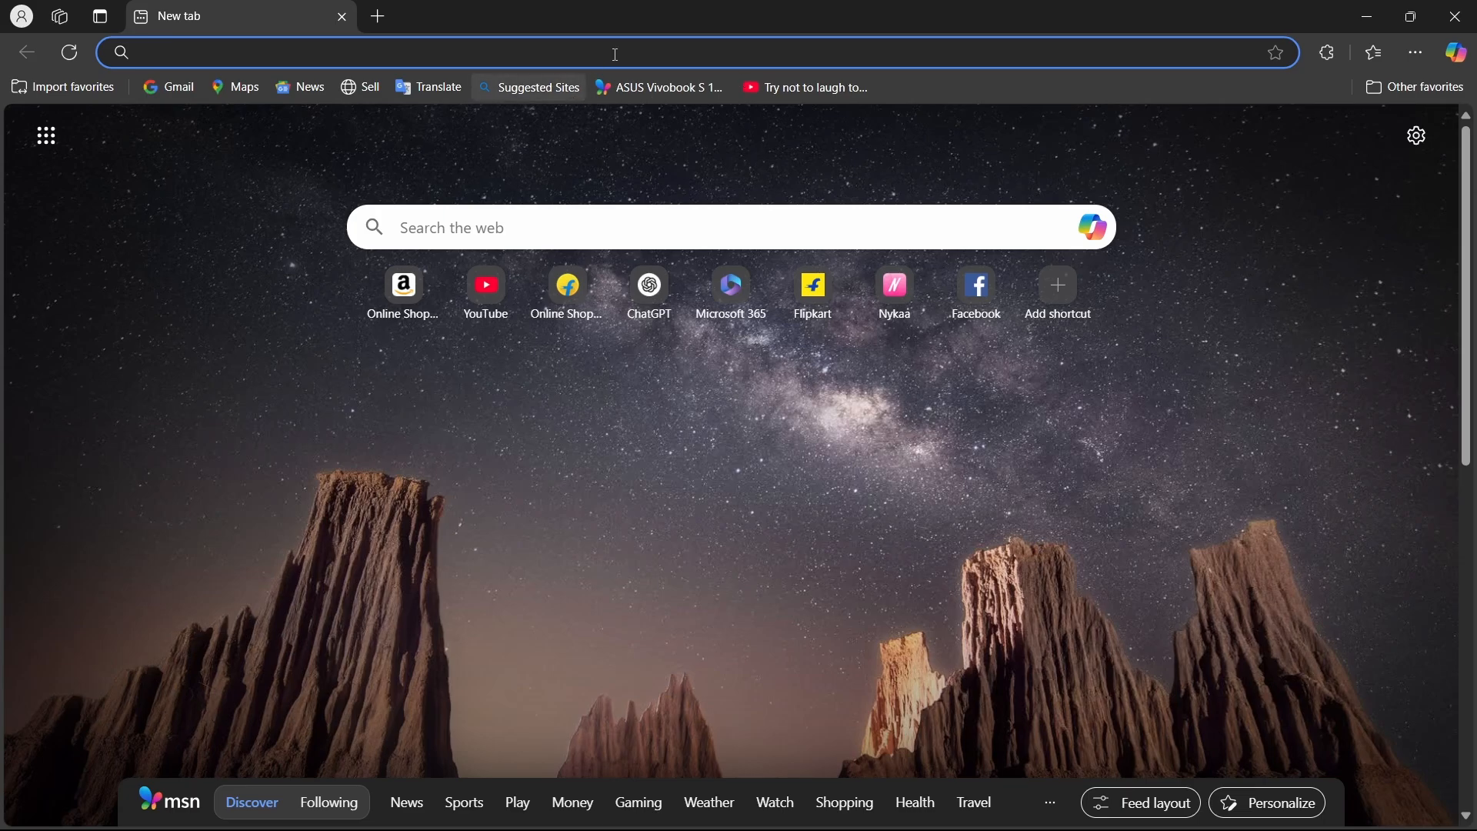
type("google.com")
key("Return")
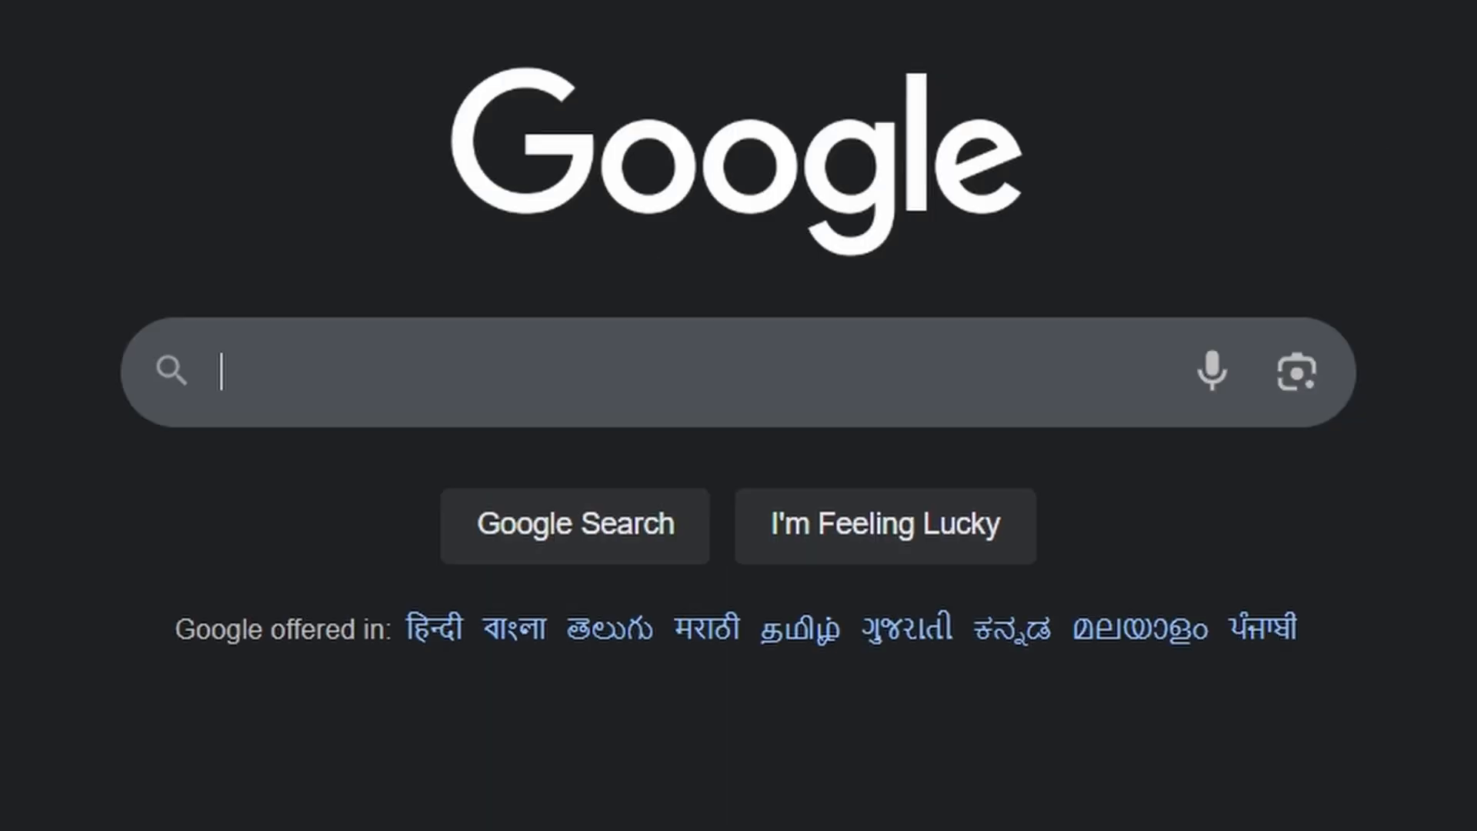
Search Google for "partition information table for samsung galaxy grand prime sm-g531f".
type("partition ")
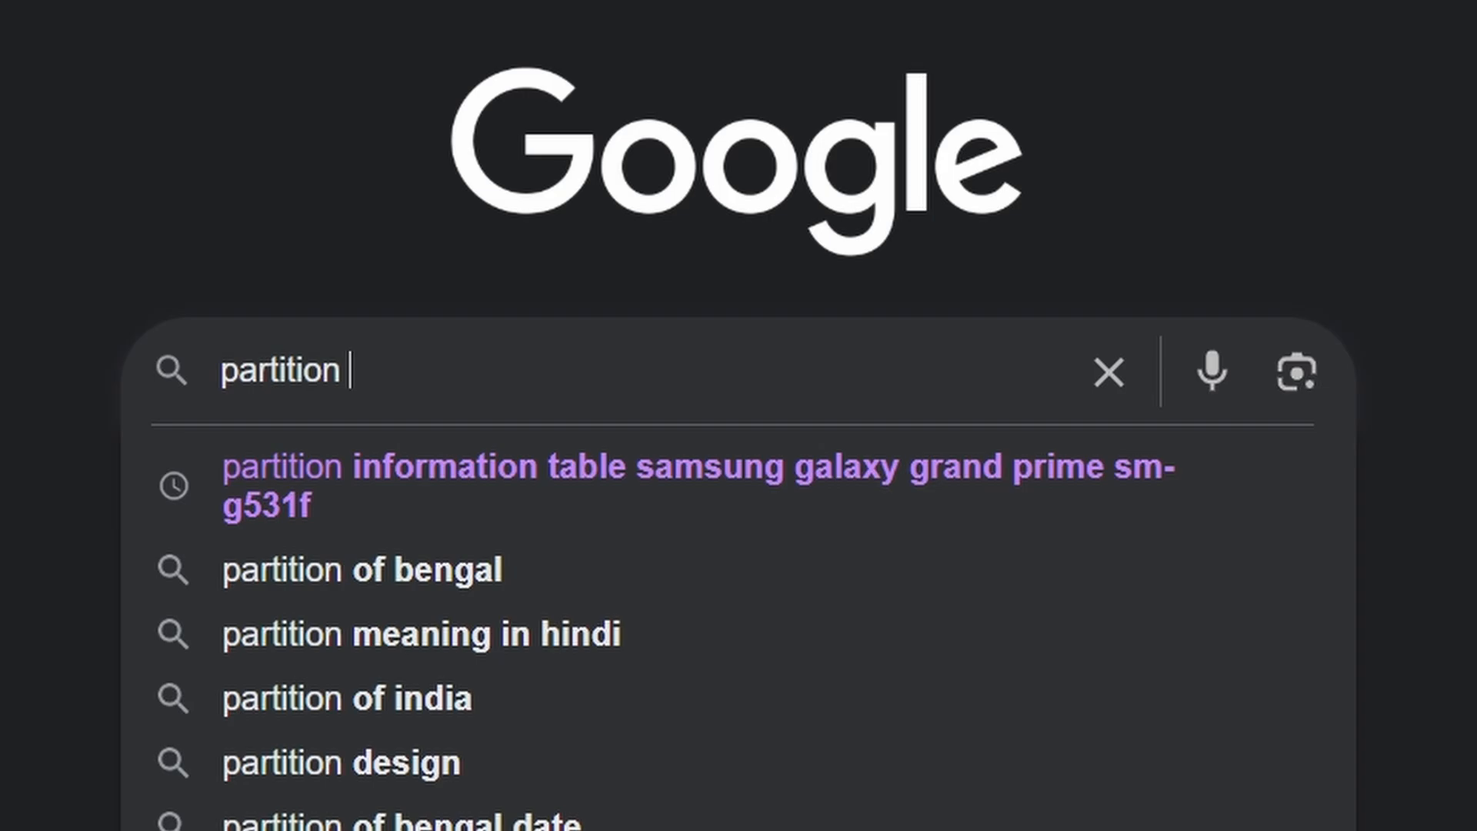
type("information t")
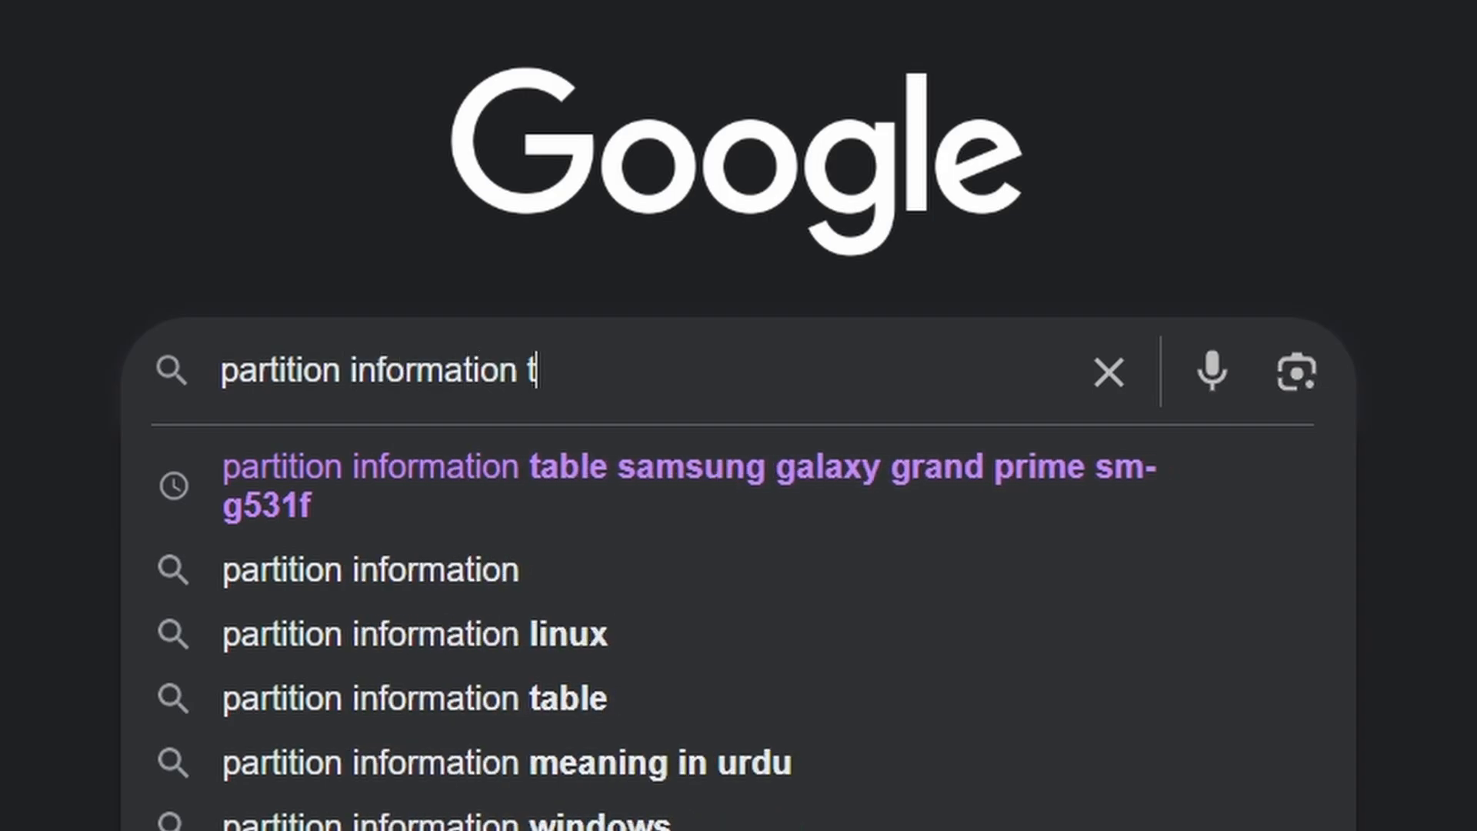
type("able for samsun")
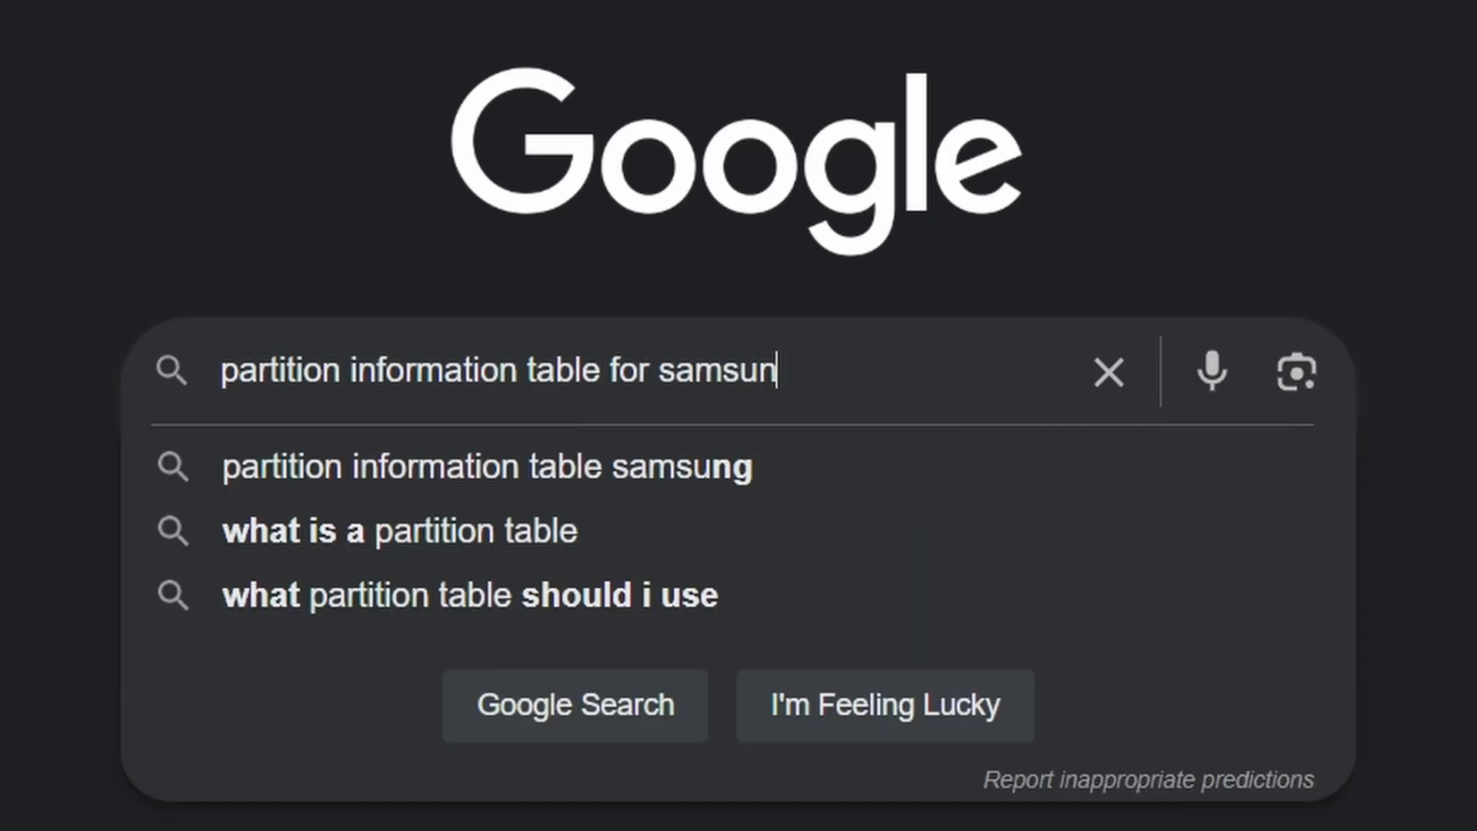
type("g galaxy ")
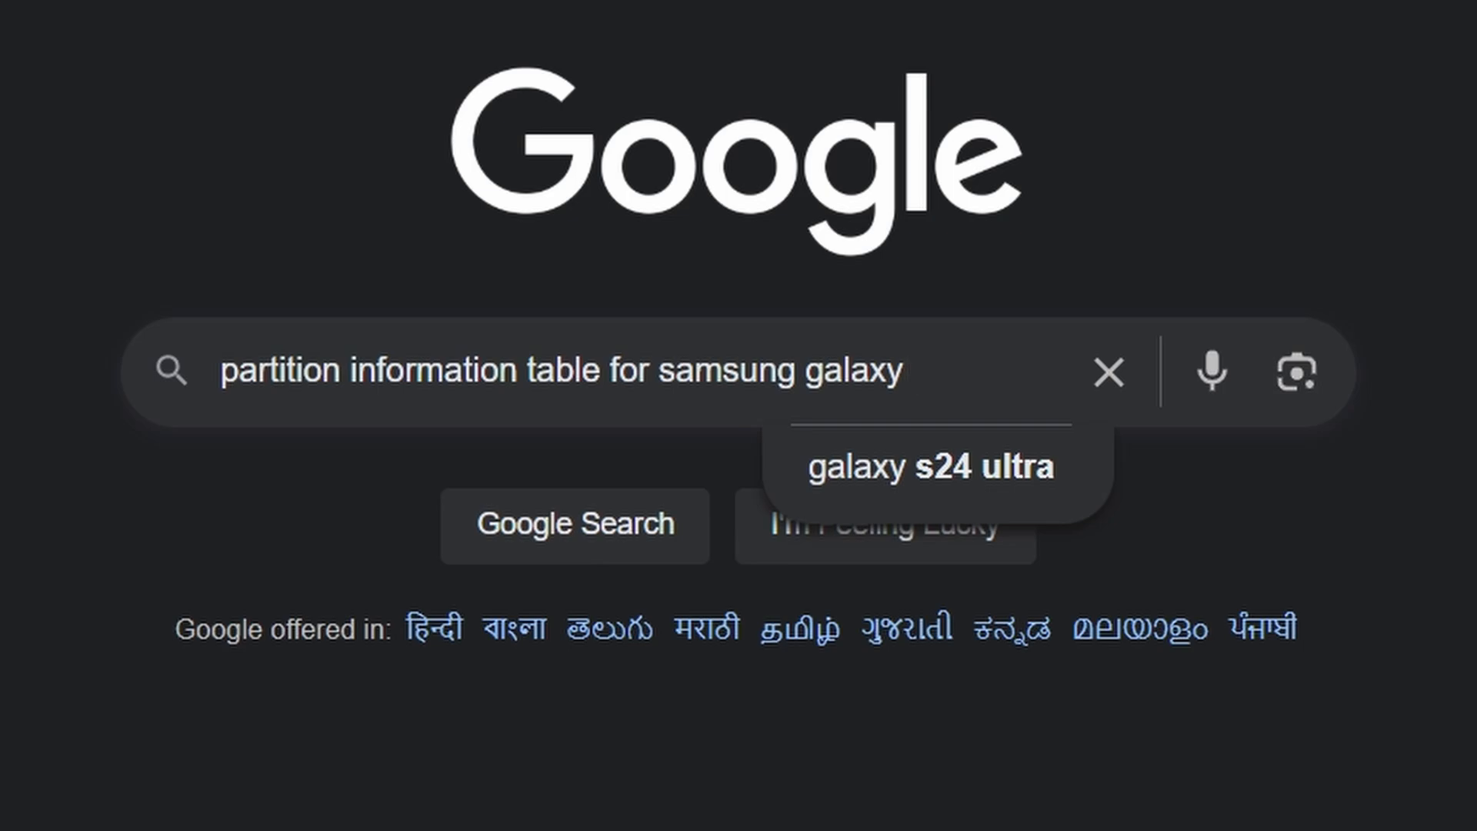
type("grand prime ")
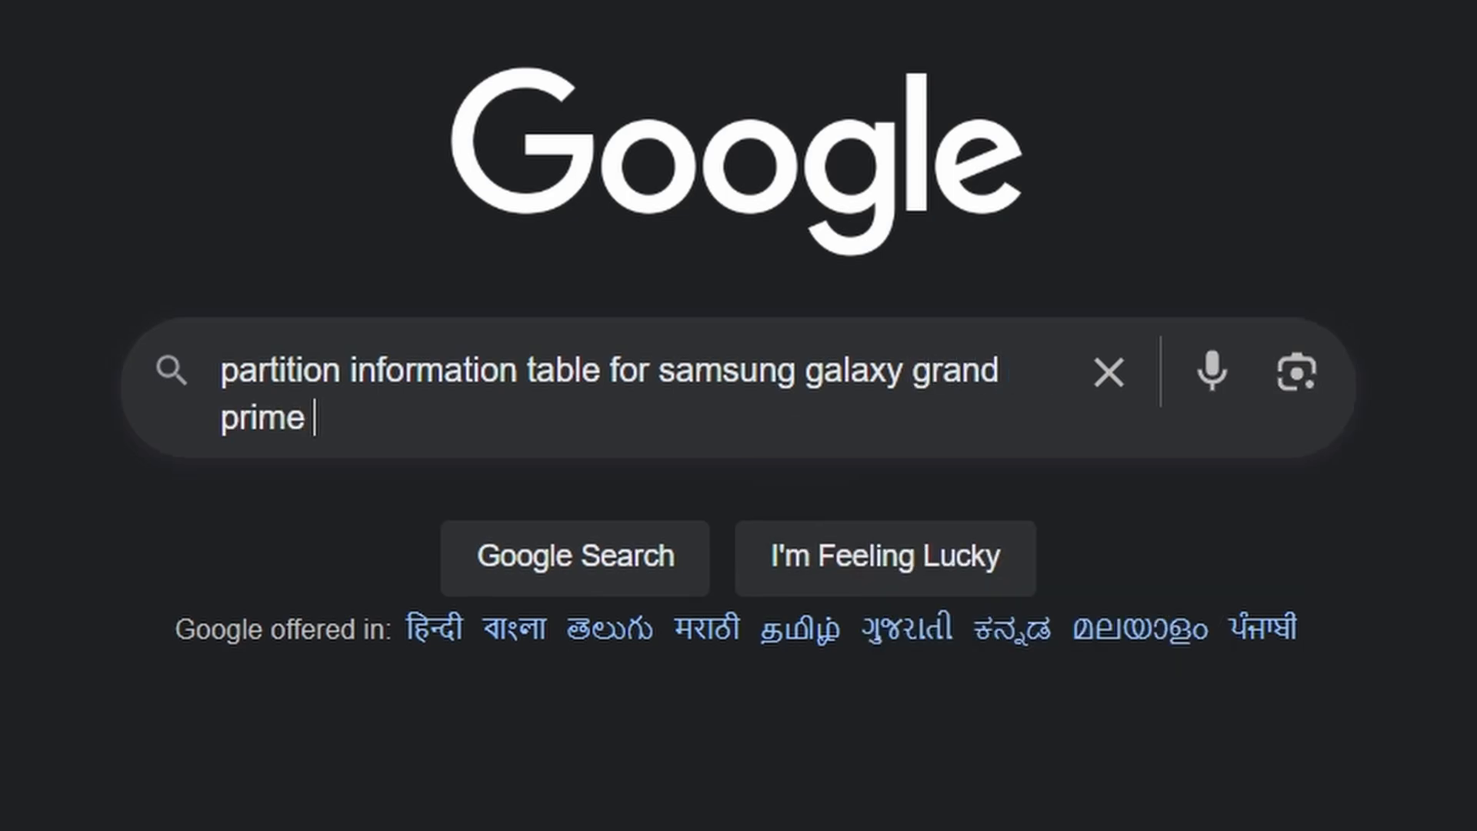
type("sm-g531f")
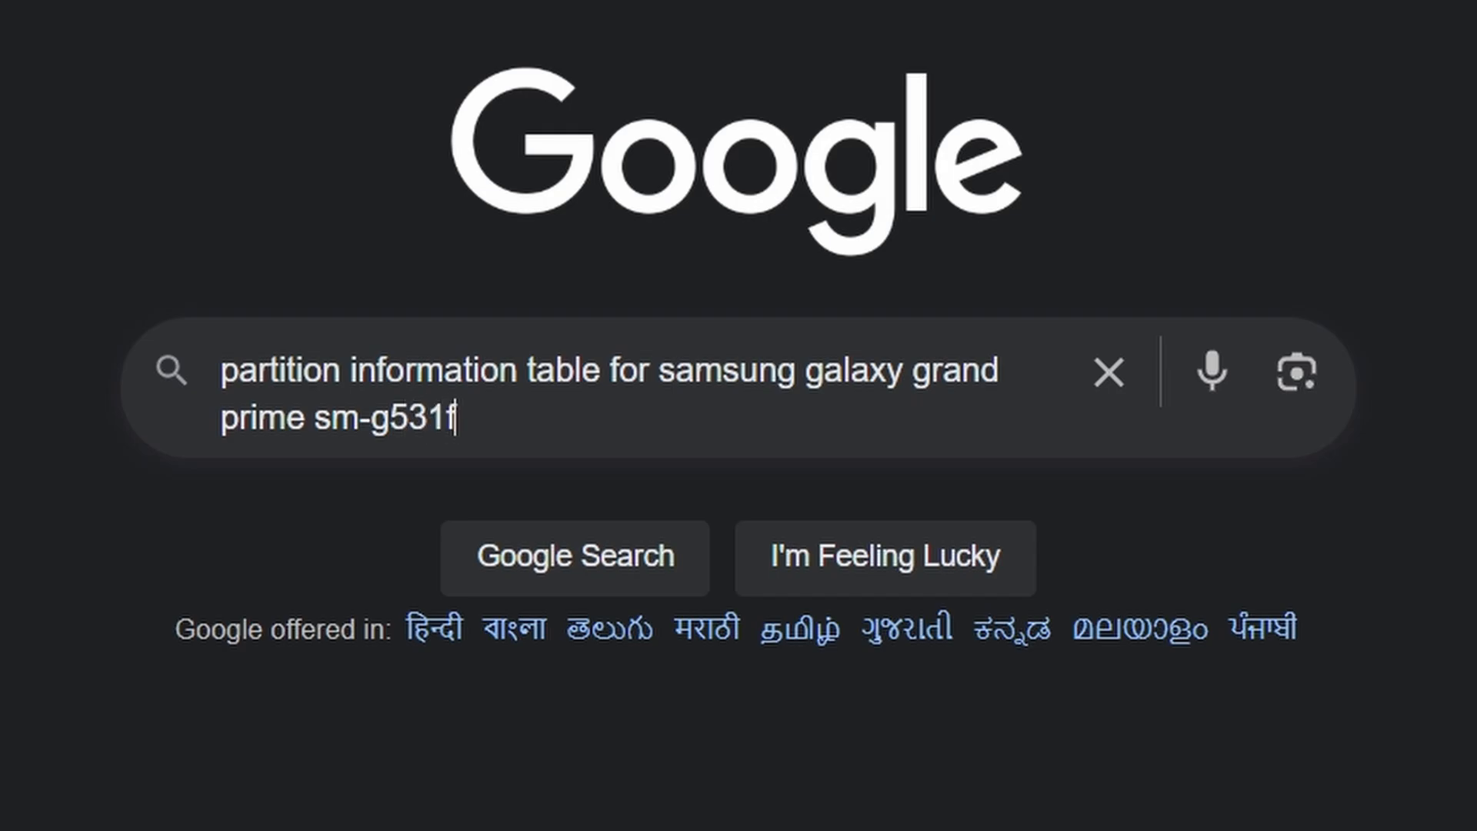
key("Return")
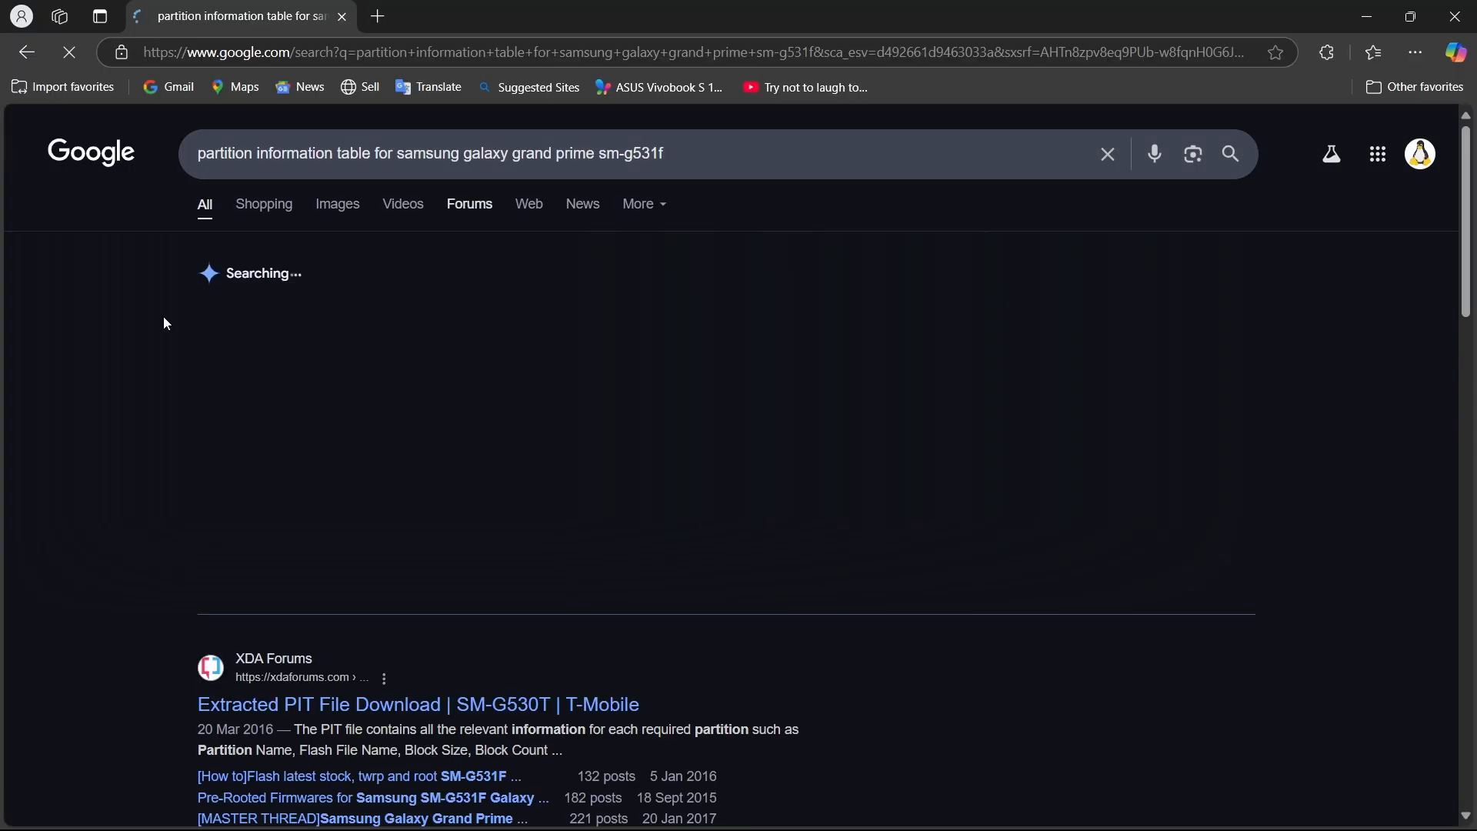
Check the SM-G531F_PIT_File.zip download offered by Android Data Host without downloading it, and close its page.
scroll(422, 496, "down", 8)
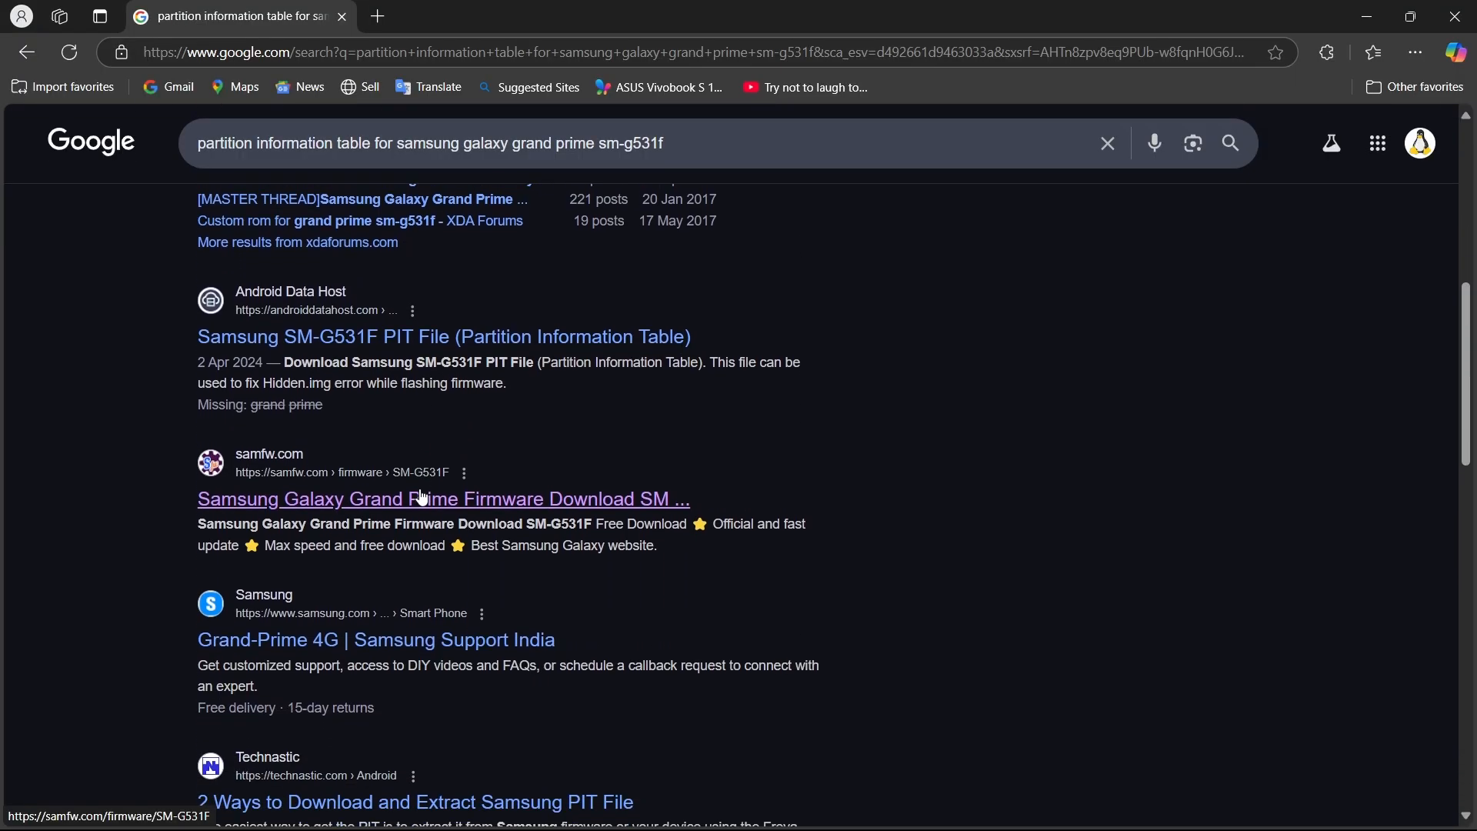
scroll(422, 495, "up", 1)
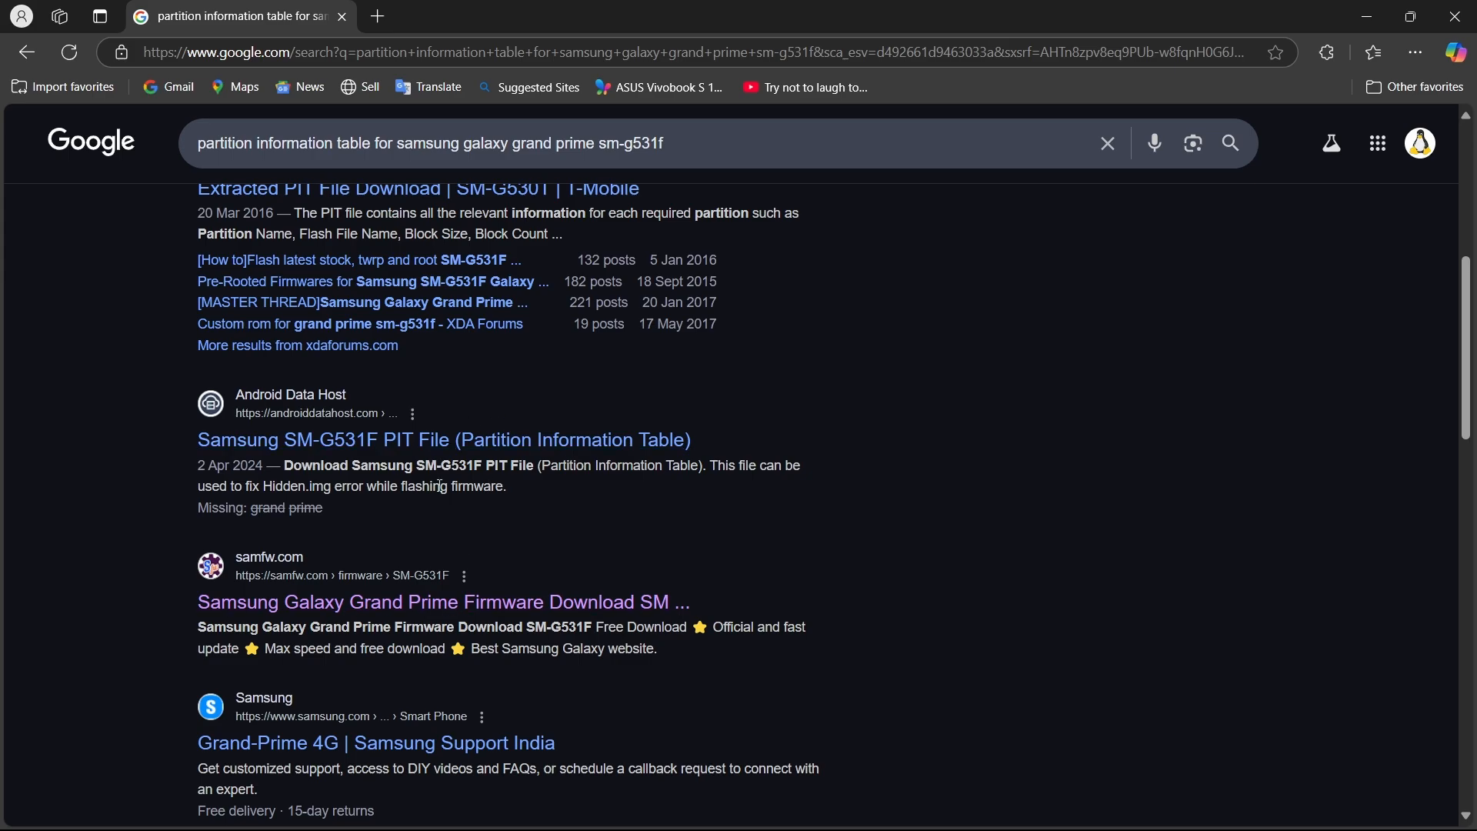
left_click(310, 443)
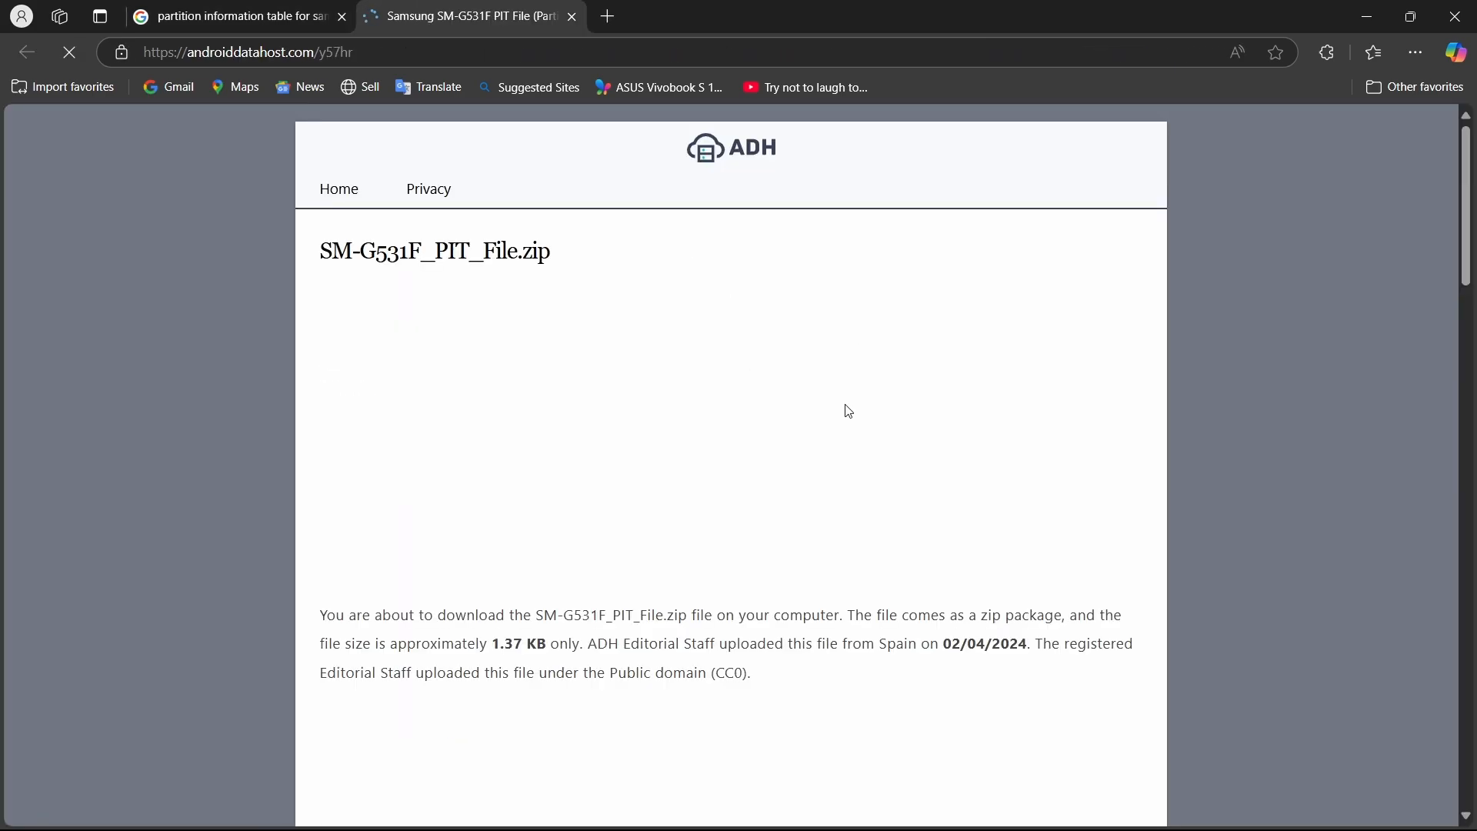
scroll(849, 411, "down", 15)
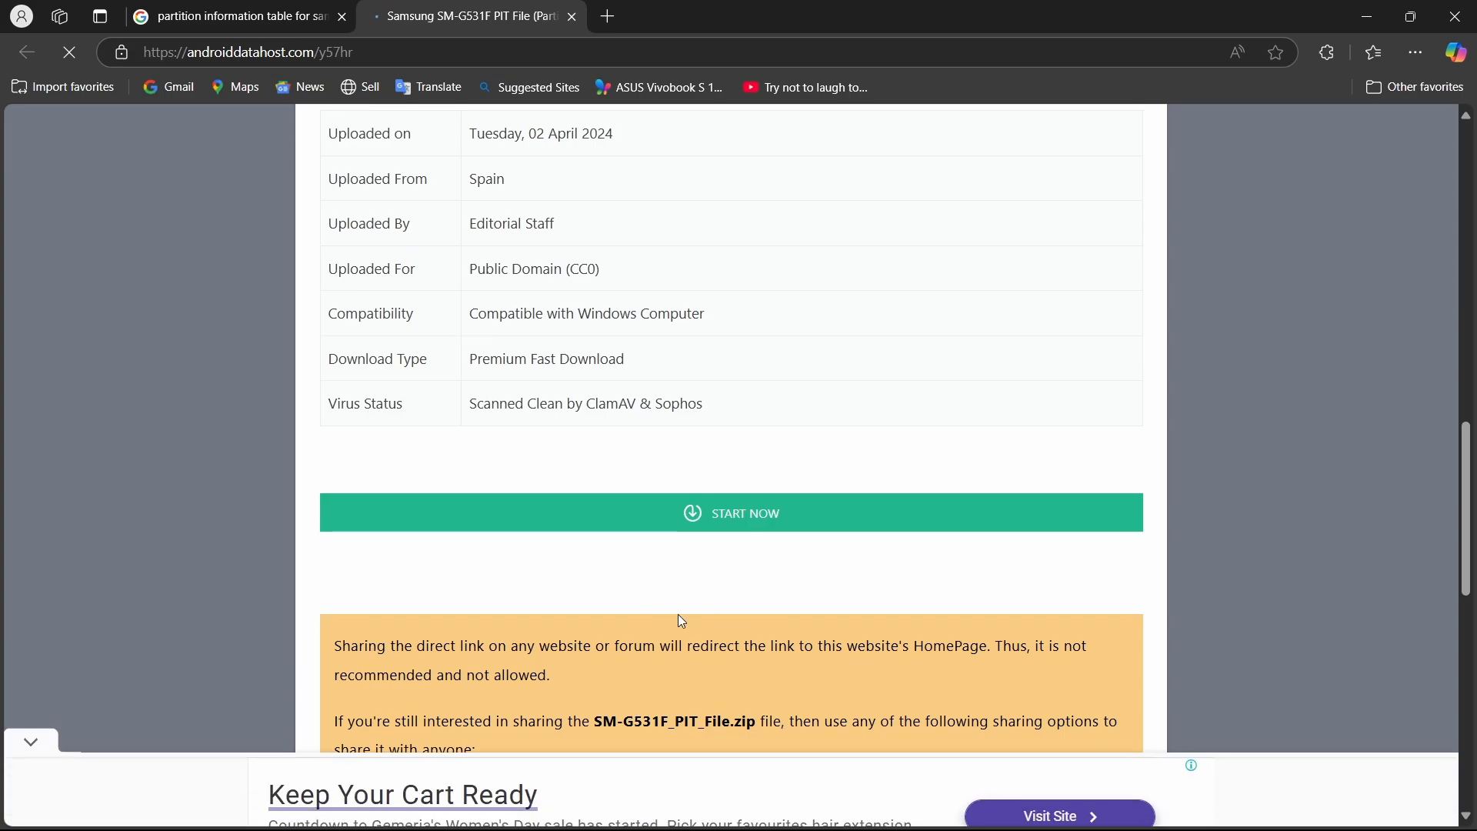
left_click(720, 527)
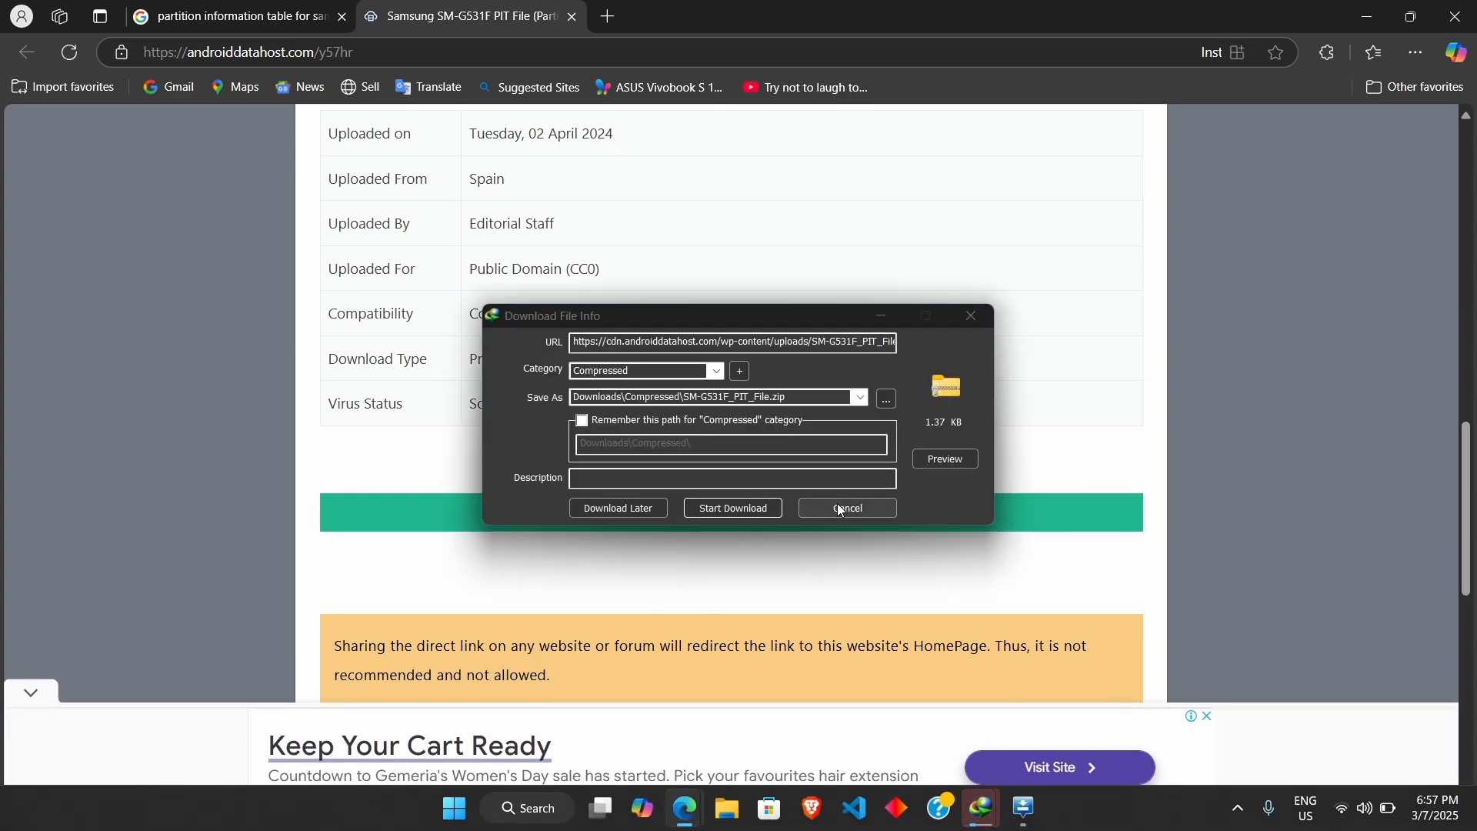
left_click(841, 508)
key("ctrl+w")
Change the Google search to "partition information table for samsung galaxy j2".
scroll(724, 385, "up", 6)
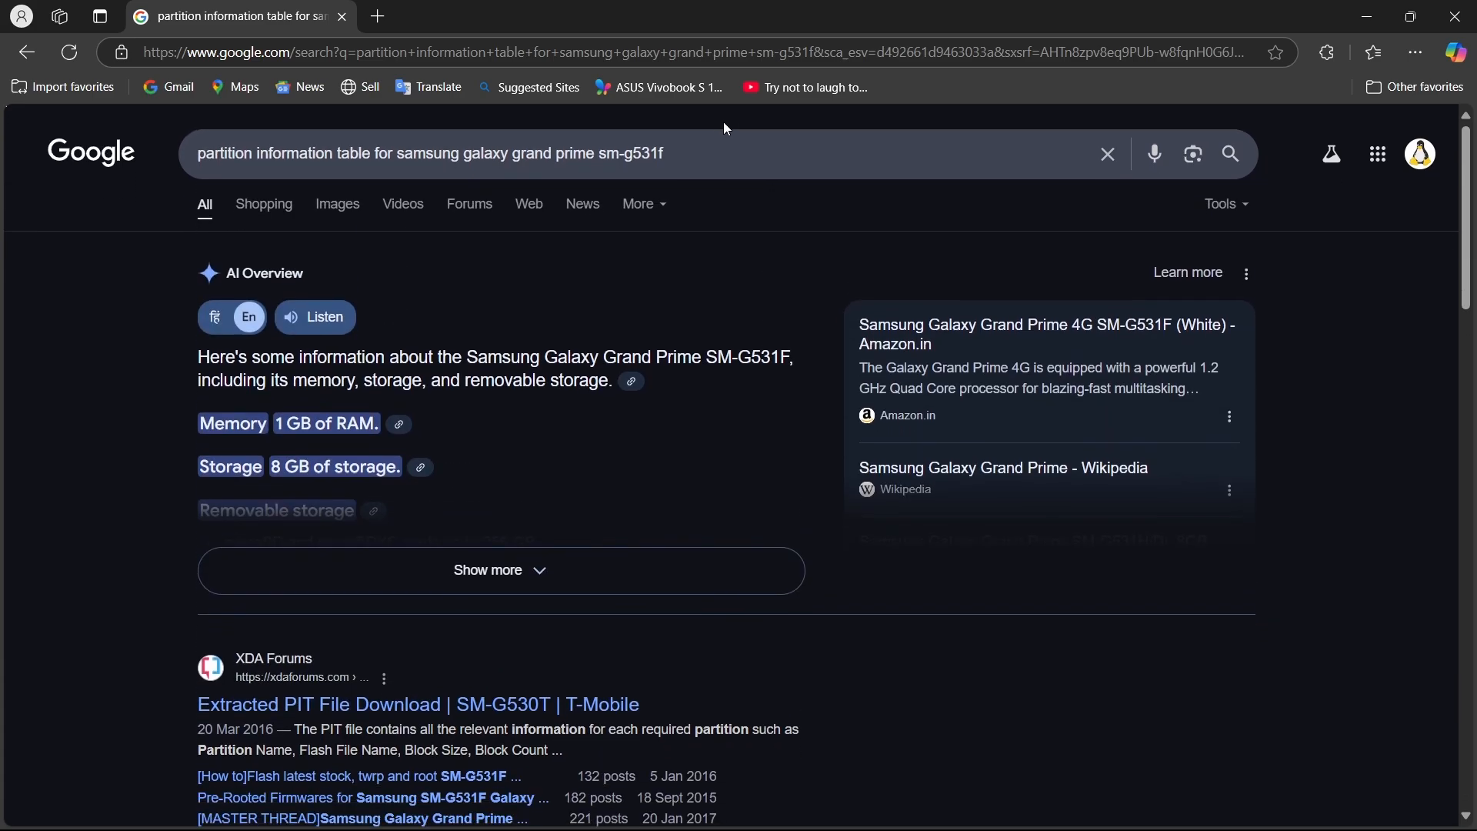
left_click(726, 154)
key("BackSpace")
key("BackSpace")
key("BackSpace")
key("BackSpace")
key("BackSpace")
key("BackSpace")
key("BackSpace")
key("BackSpace")
key("BackSpace")
key("BackSpace")
key("BackSpace")
key("BackSpace")
key("BackSpace")
key("BackSpace")
key("BackSpace")
key("BackSpace")
key("BackSpace")
key("BackSpace")
key("BackSpace")
key("BackSpace")
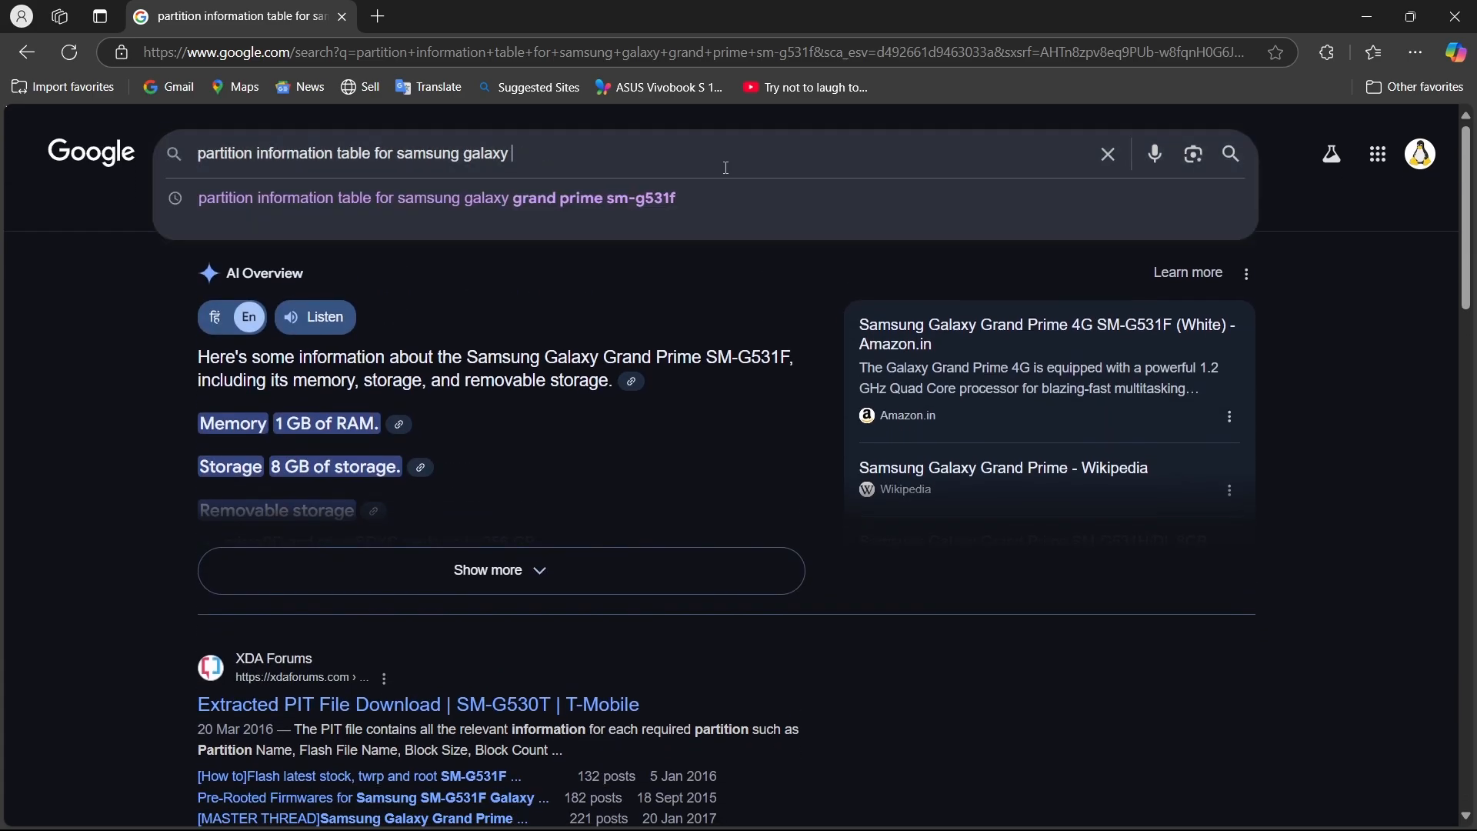
type("j2")
key("Return")
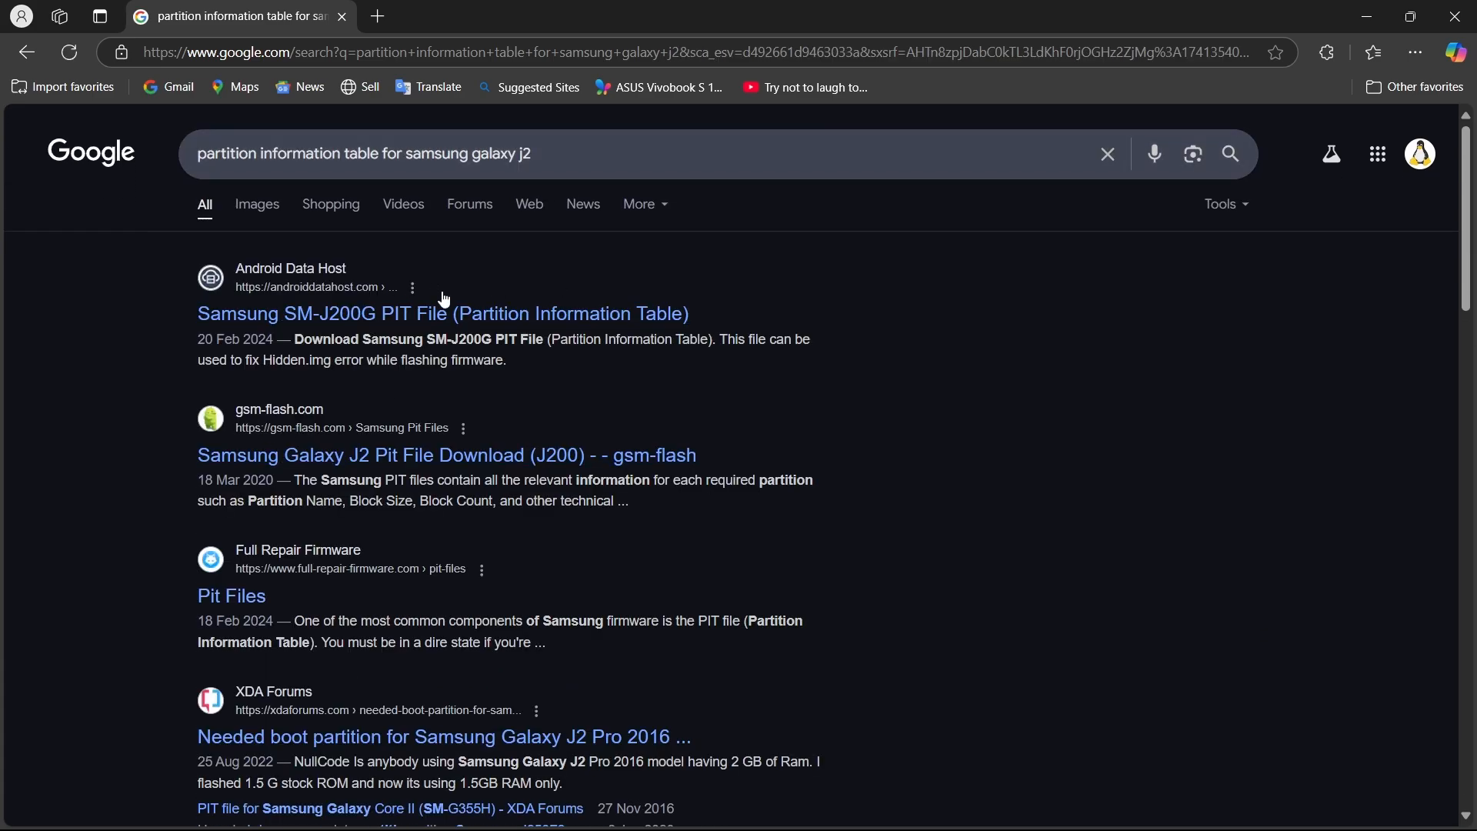
Check the SM-J200G_PIT_File.zip download offered by Android Data Host without downloading it, and close its page.
left_click(373, 316)
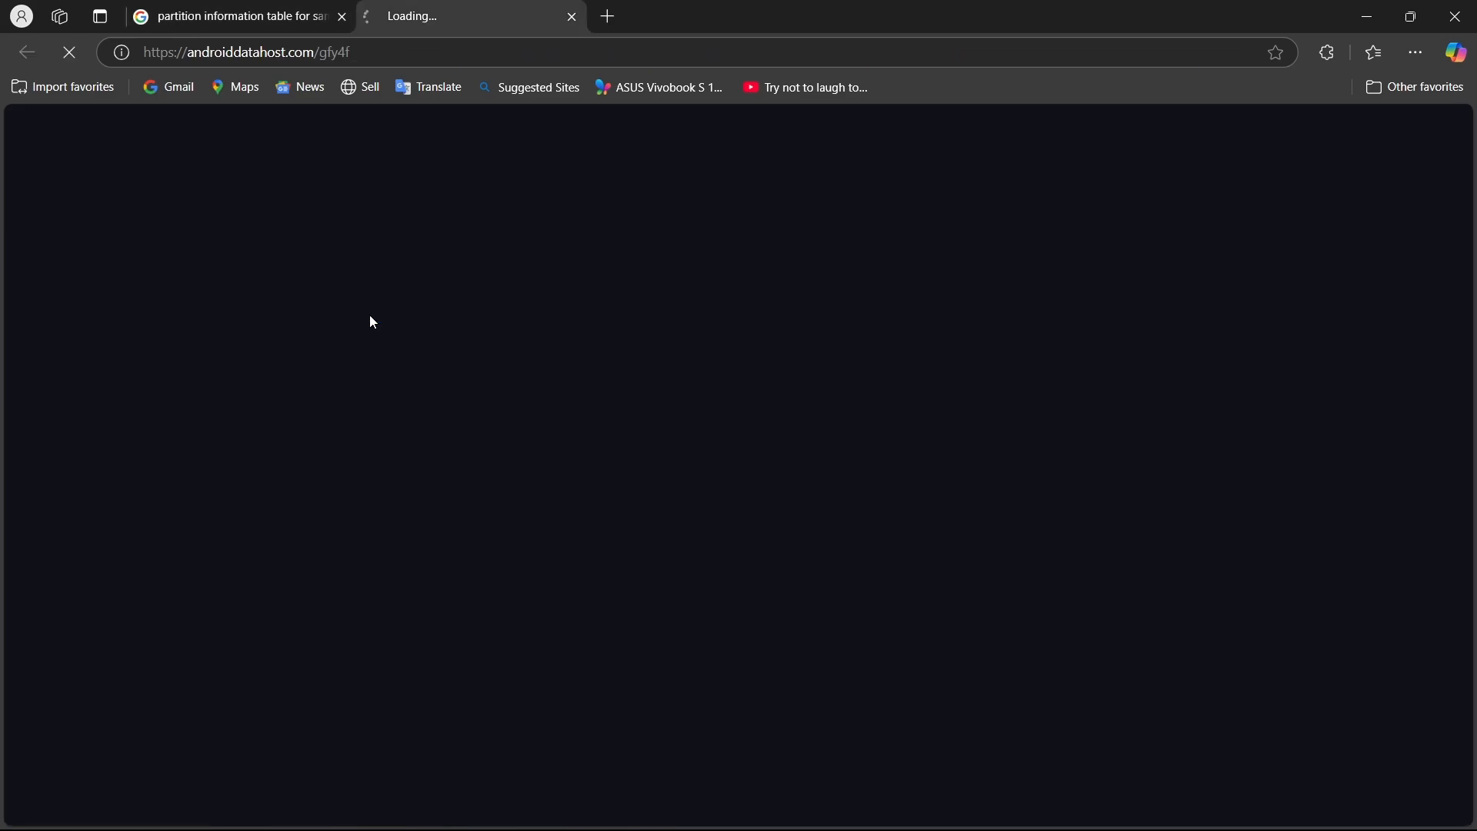
scroll(554, 466, "down", 10)
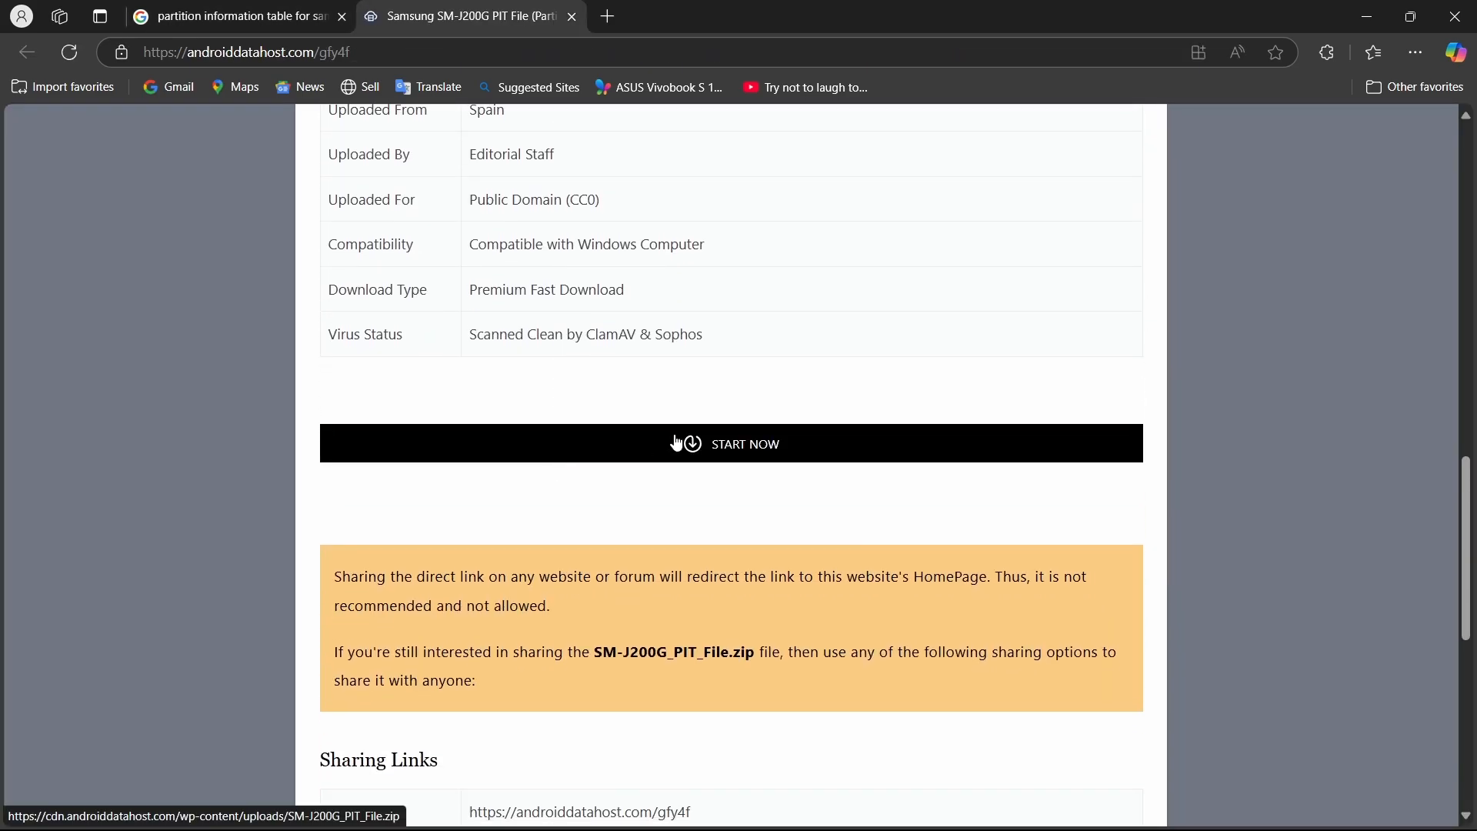
left_click(677, 444)
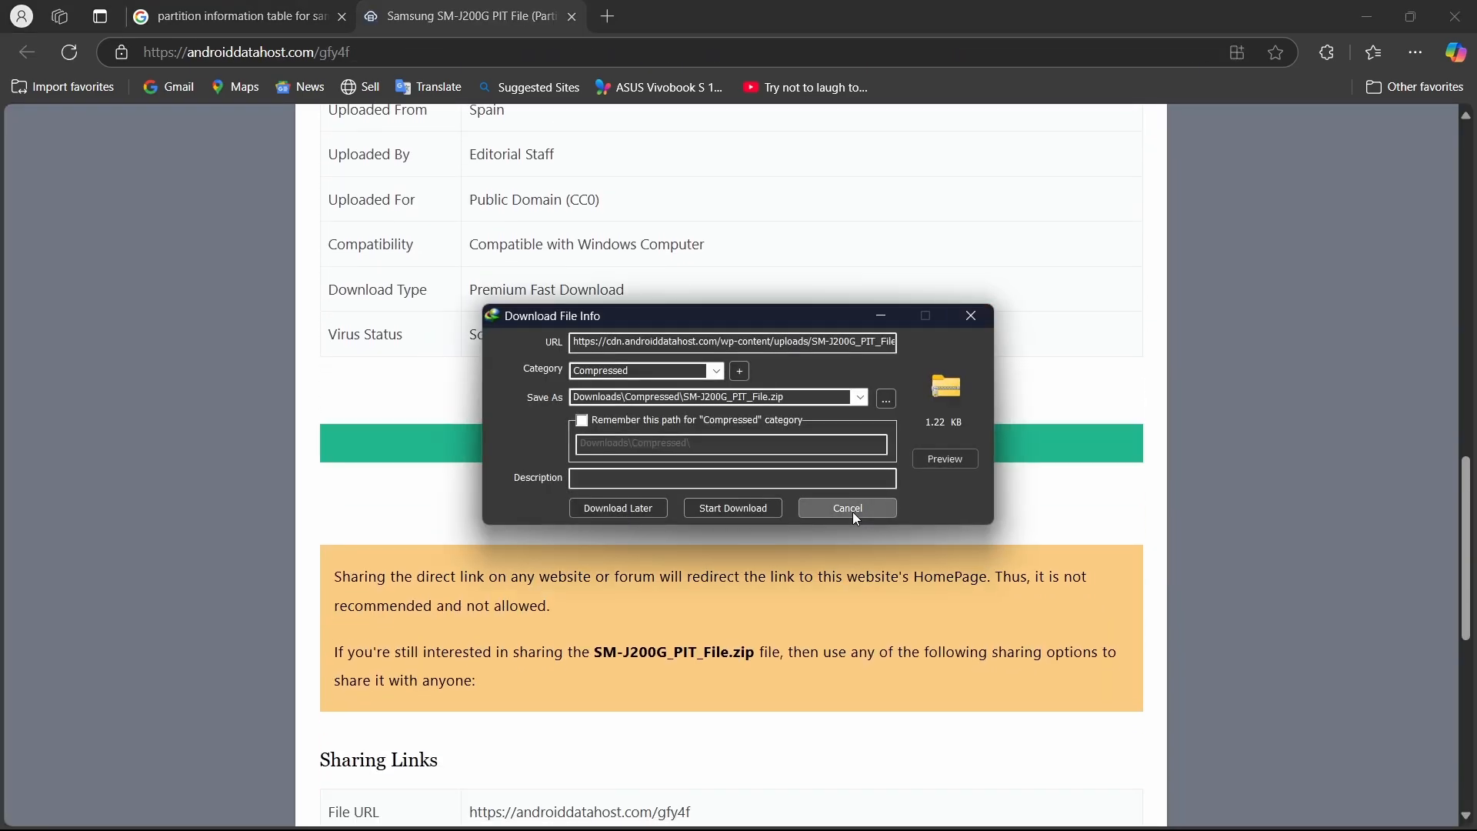
left_click(848, 508)
left_click(781, 502)
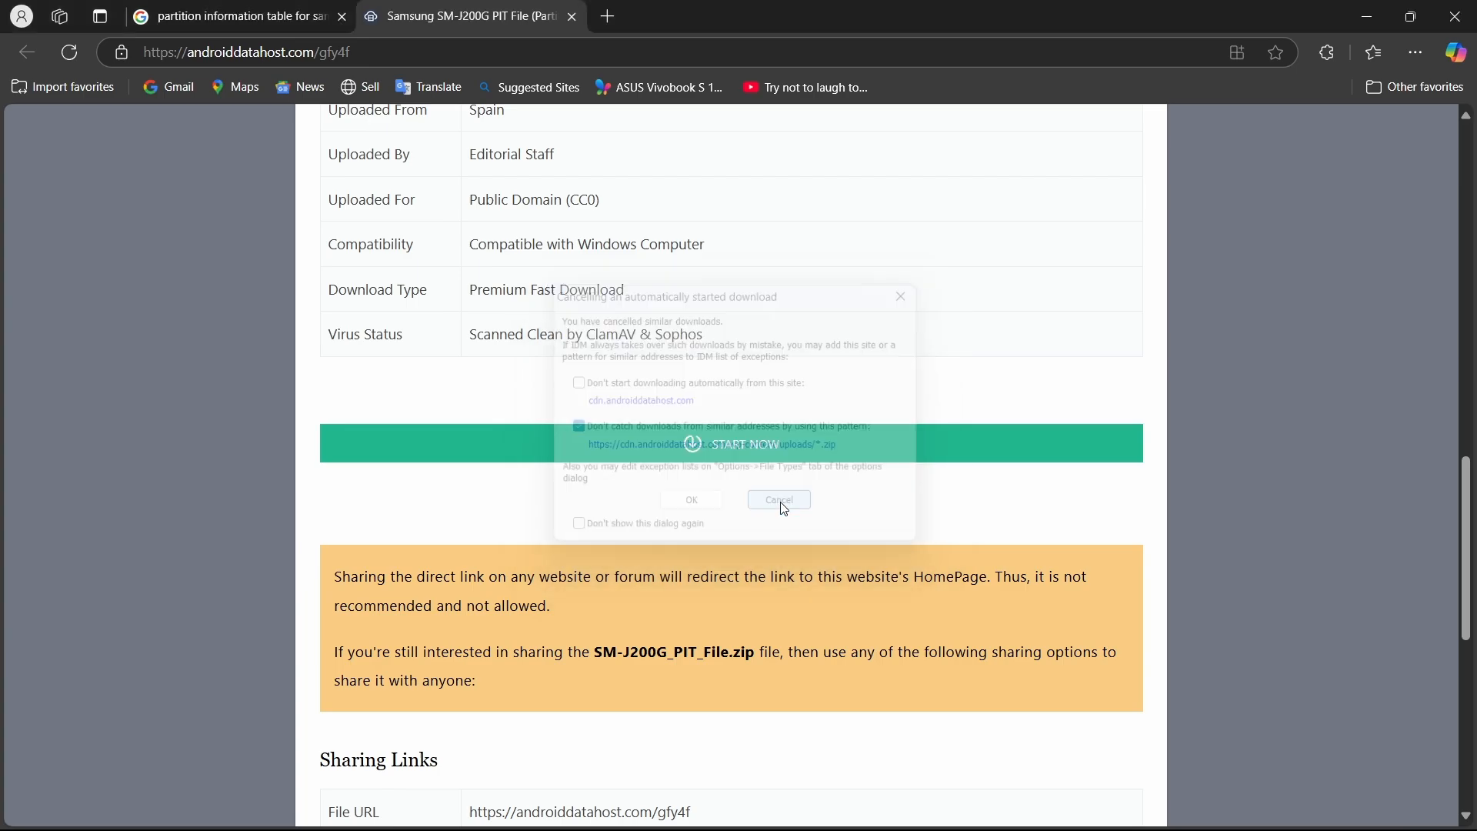
key("ctrl+w")
Search for "partition information table for samsung galaxy j7" and look through the results.
left_click(589, 154)
key("BackSpace")
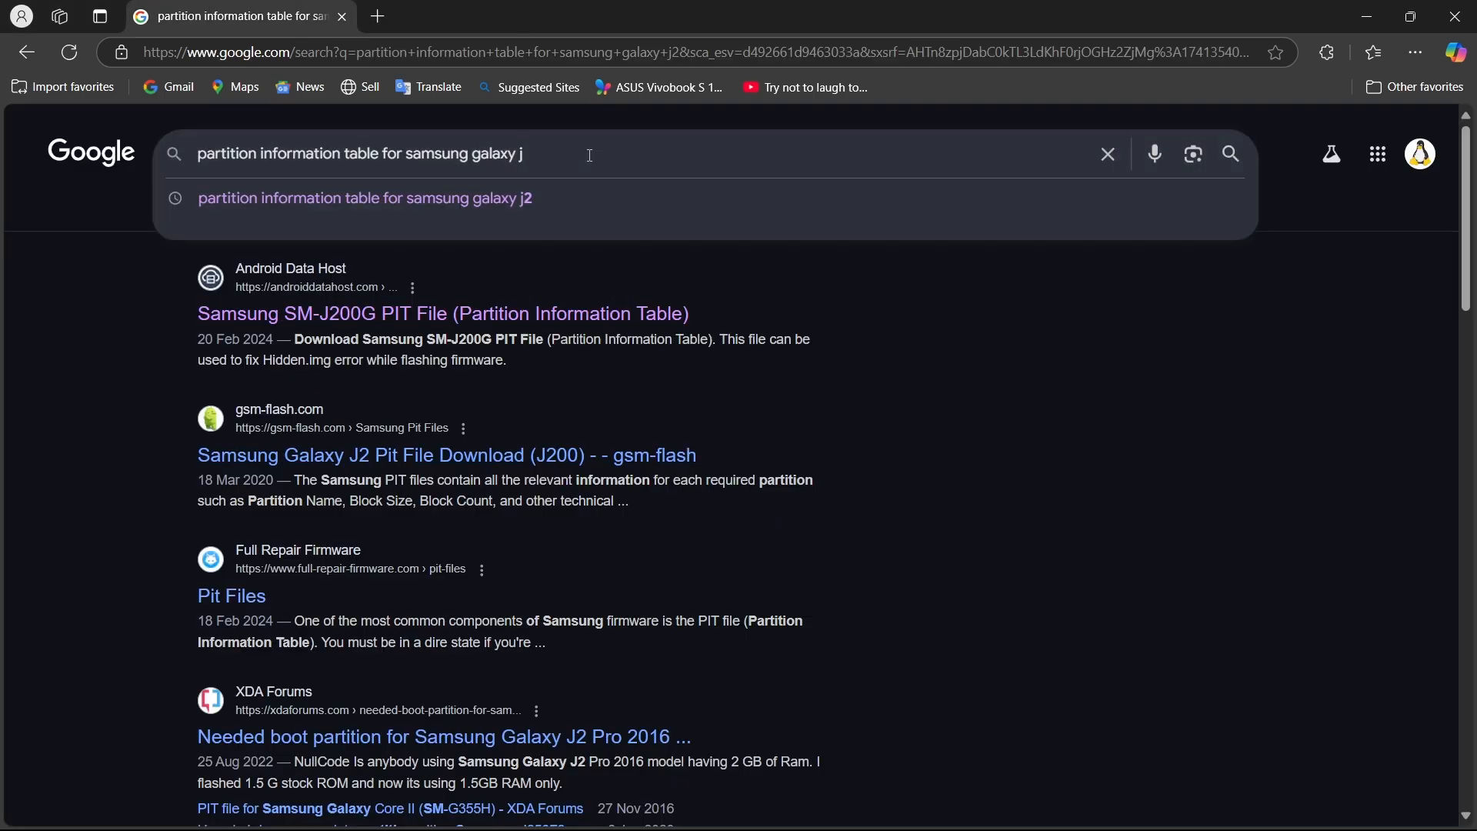
type("7")
key("Return")
scroll(377, 639, "down", 6)
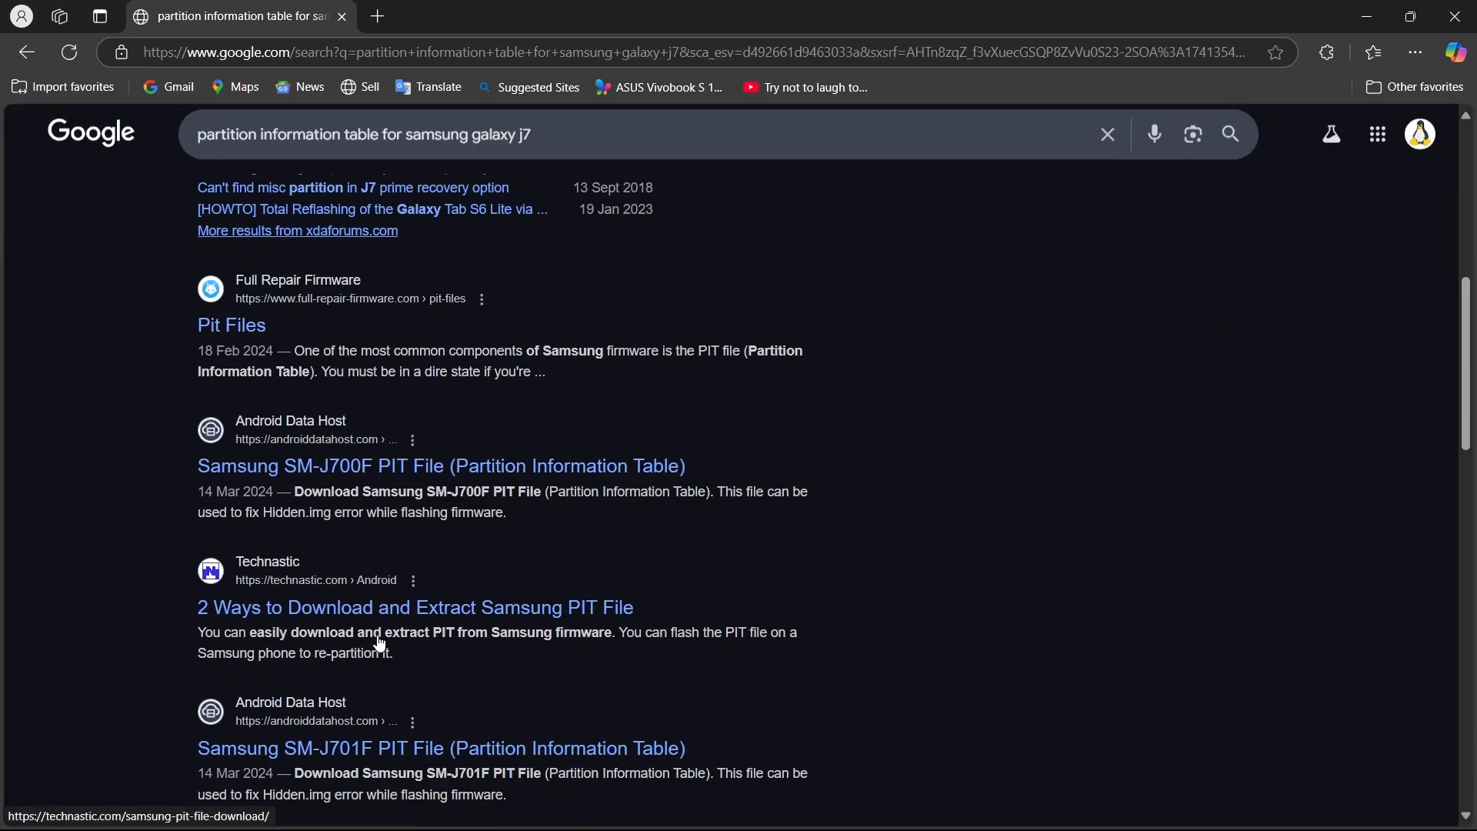
scroll(380, 642, "down", 1)
Search for "partition information table for samsung galaxy j7 prime", dismiss the OBS Studio notification, and look through the results.
left_click(607, 163)
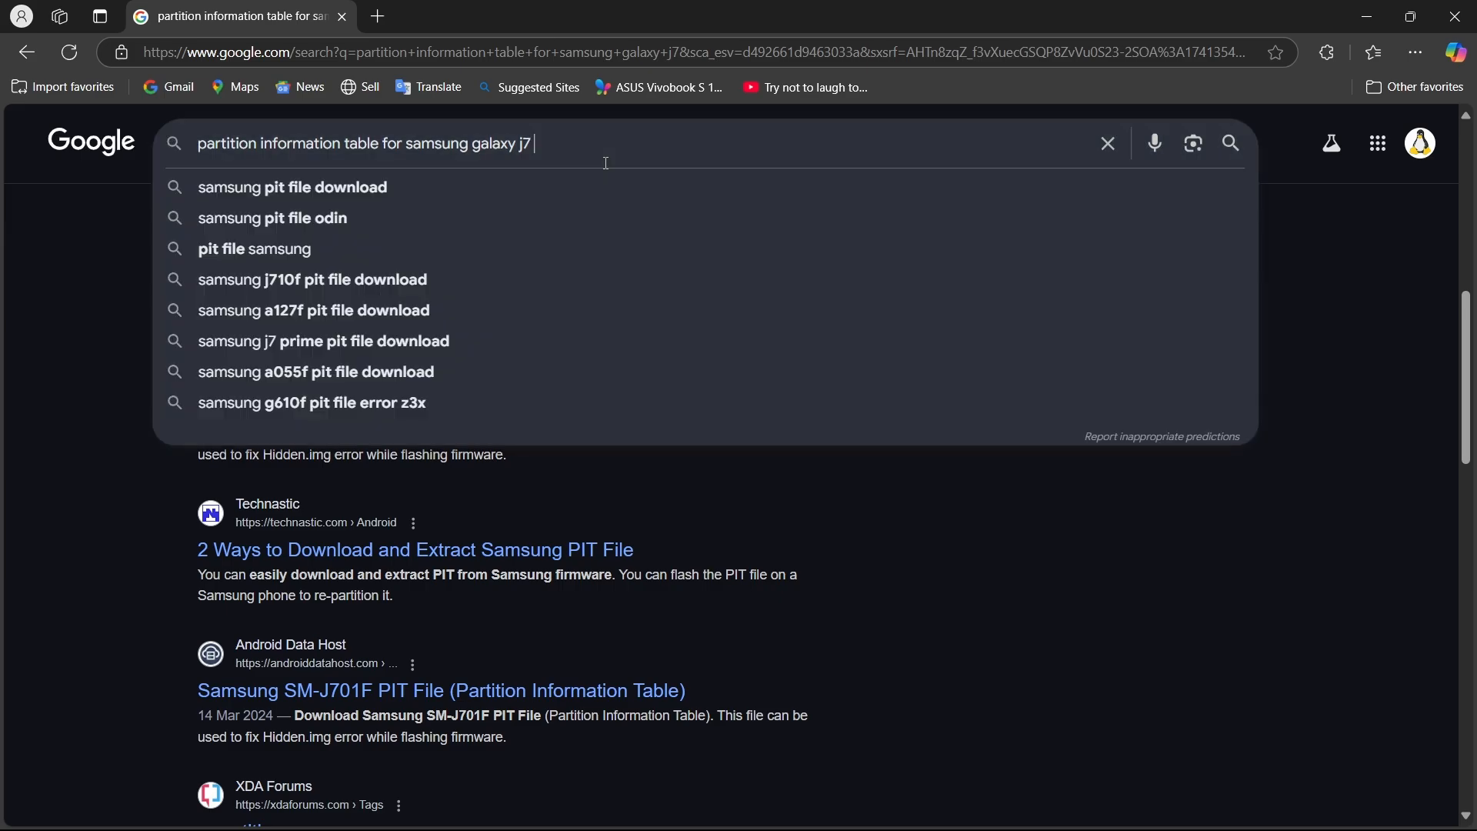
type("pim")
key("BackSpace")
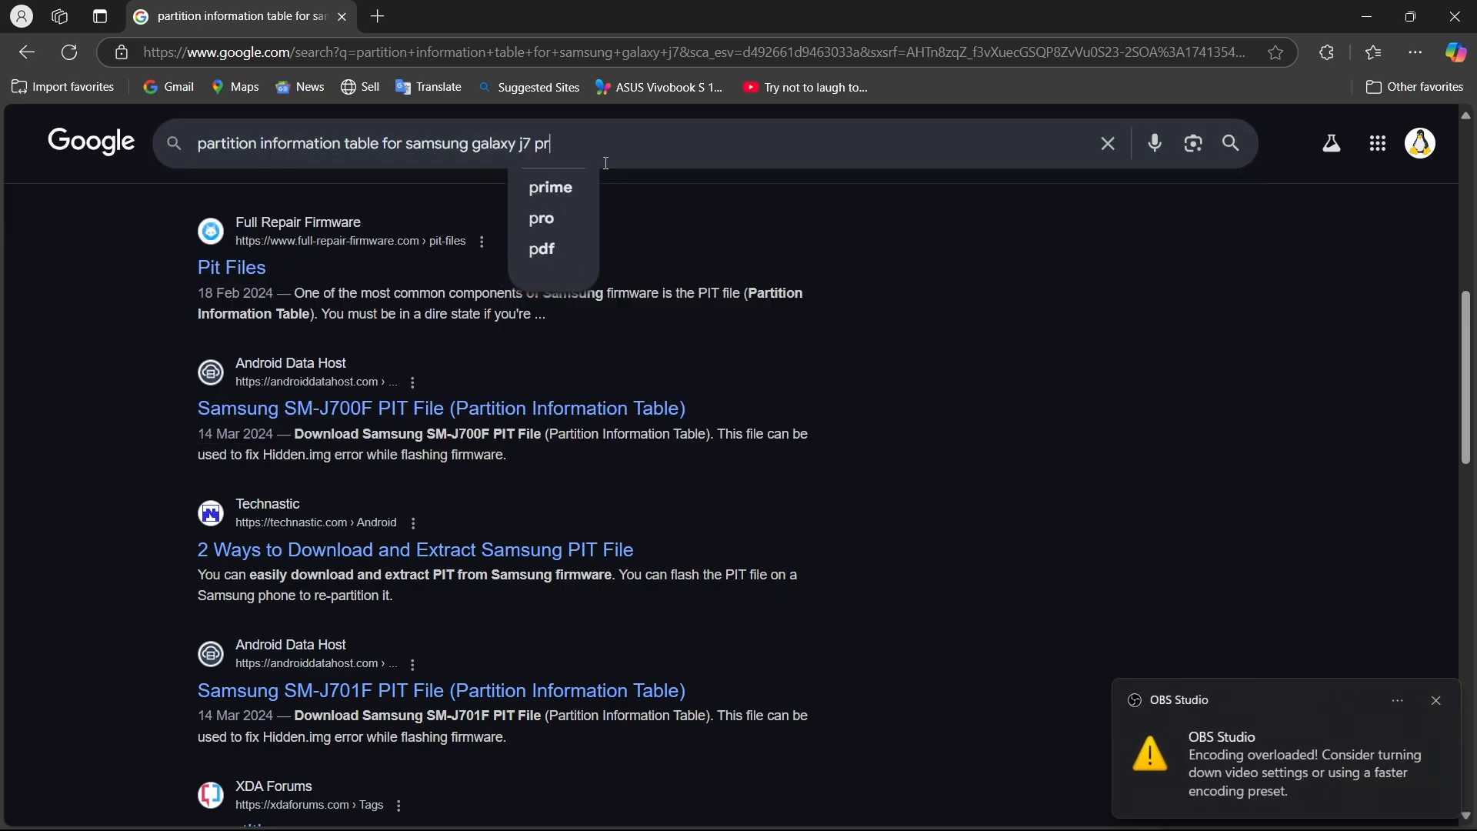
type("rime")
key("Return")
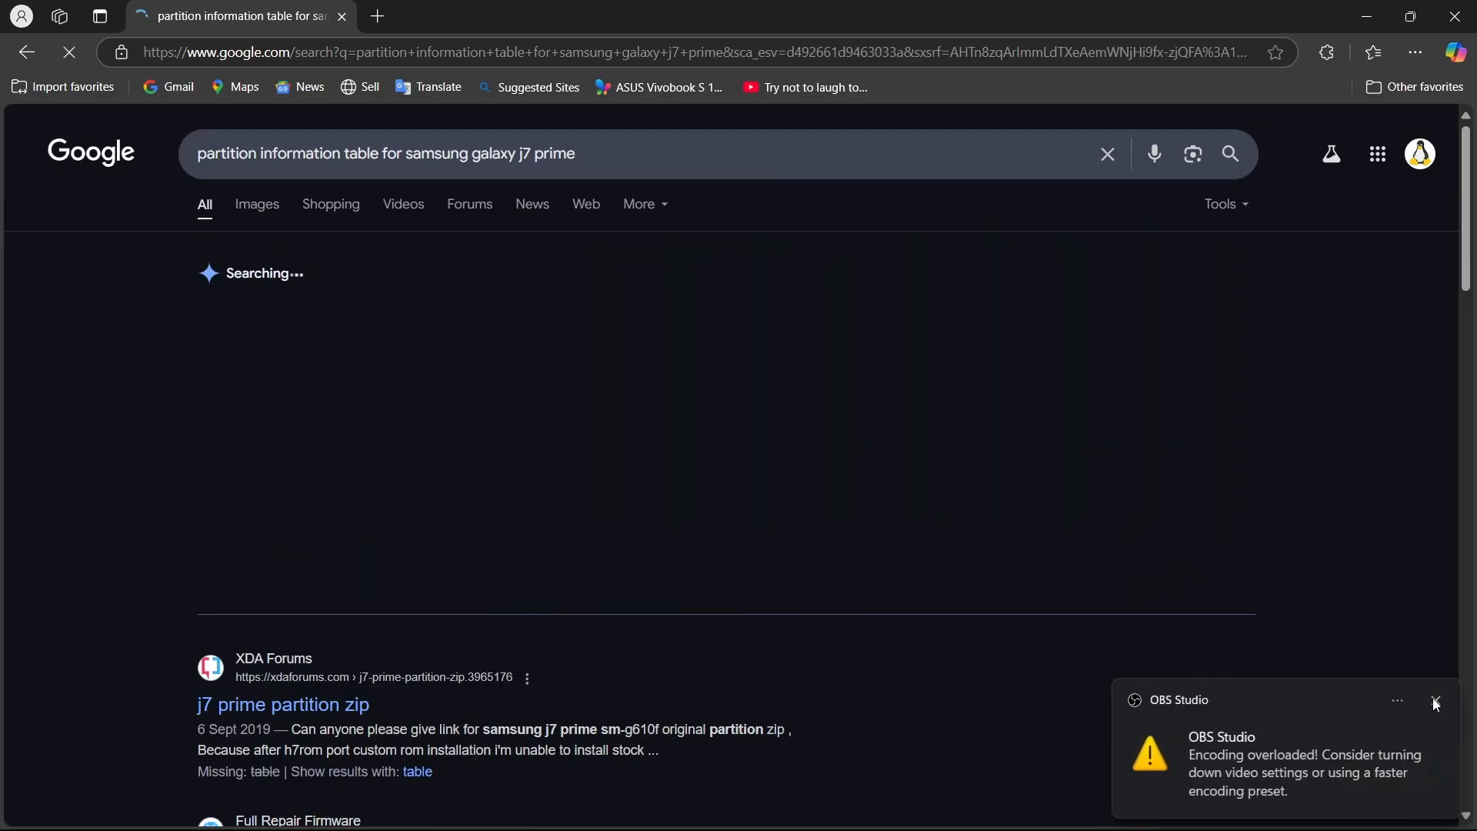
left_click(1436, 701)
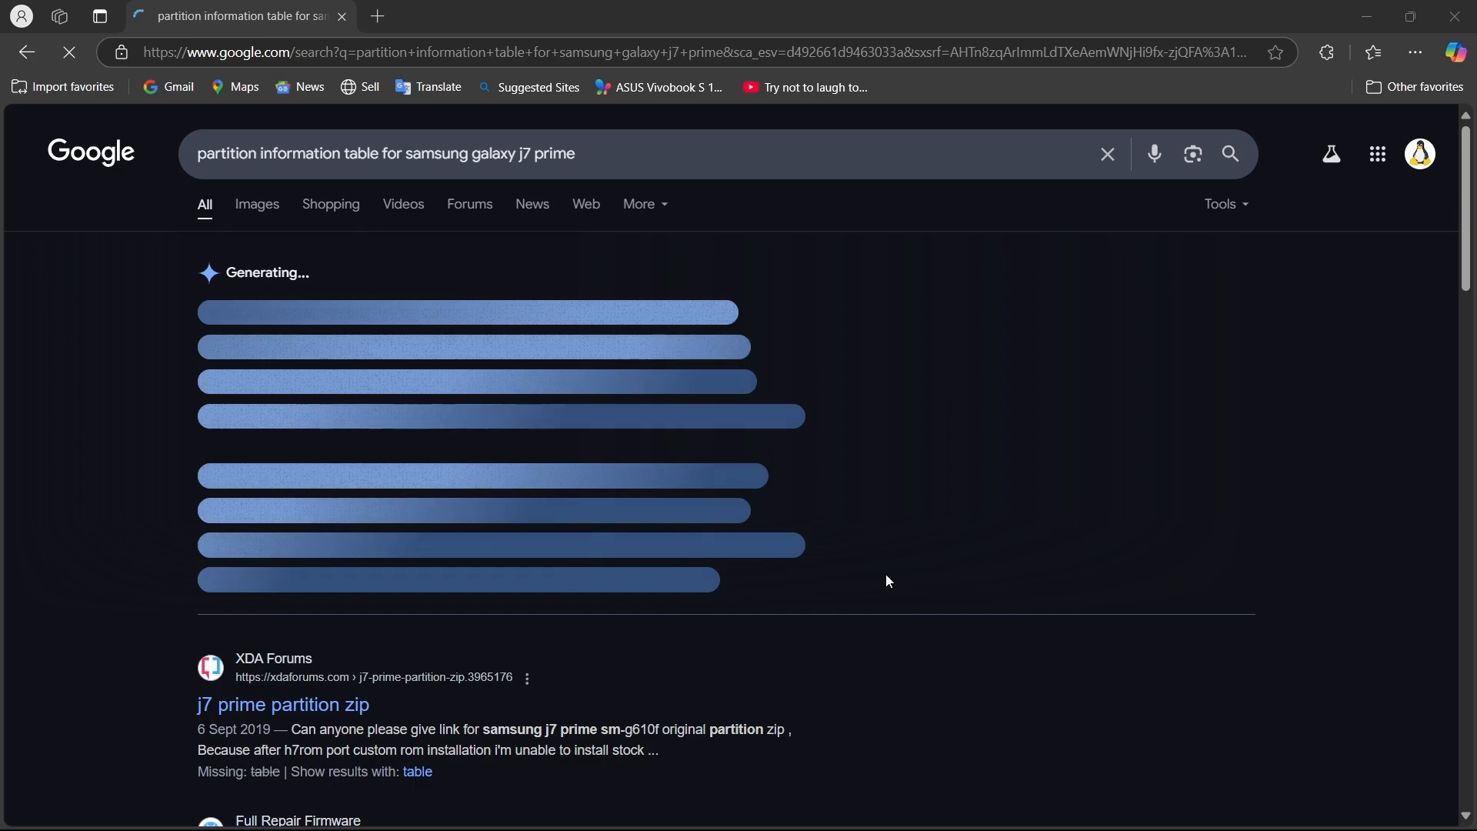
scroll(885, 574, "down", 5)
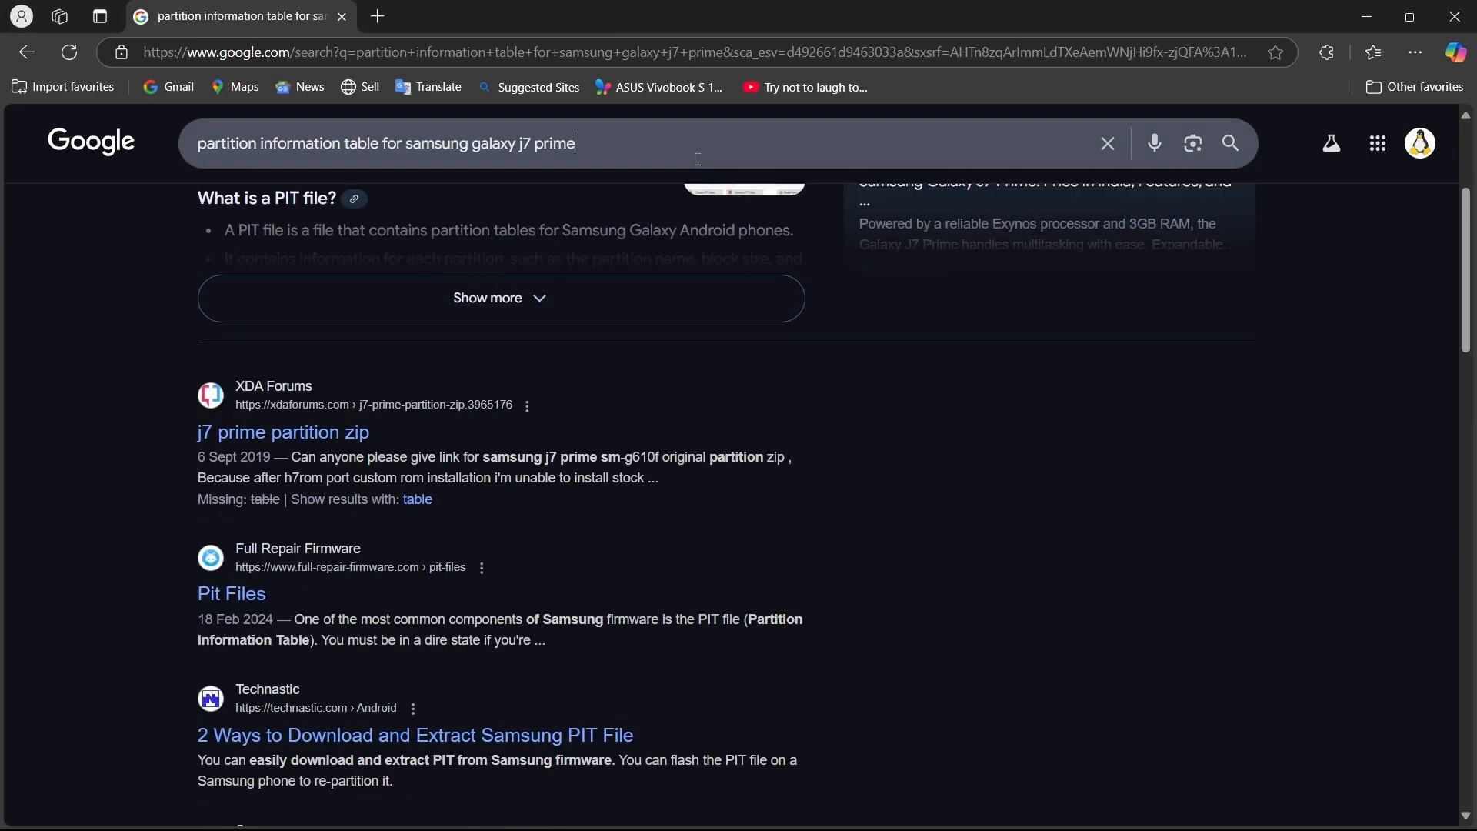
Search for "partition information table for samsung galaxy s25 ultra" and look through the results.
left_click(699, 160)
key("BackSpace")
key("BackSpace")
key("BackSpace")
key("BackSpace")
key("BackSpace")
key("BackSpace")
key("BackSpace")
key("BackSpace")
key("BackSpace")
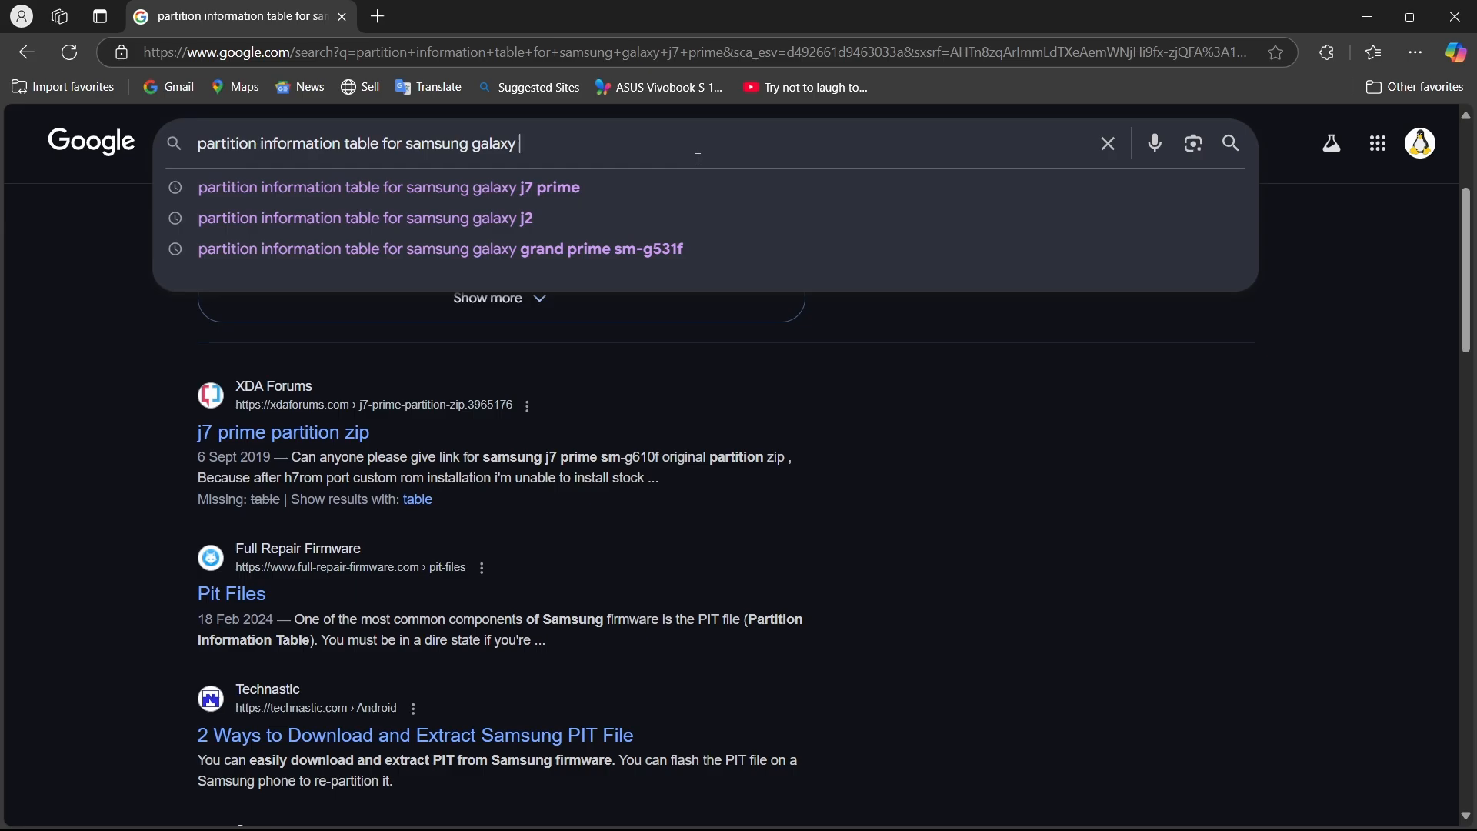
type("25")
key("BackSpace")
key("BackSpace")
type("s25")
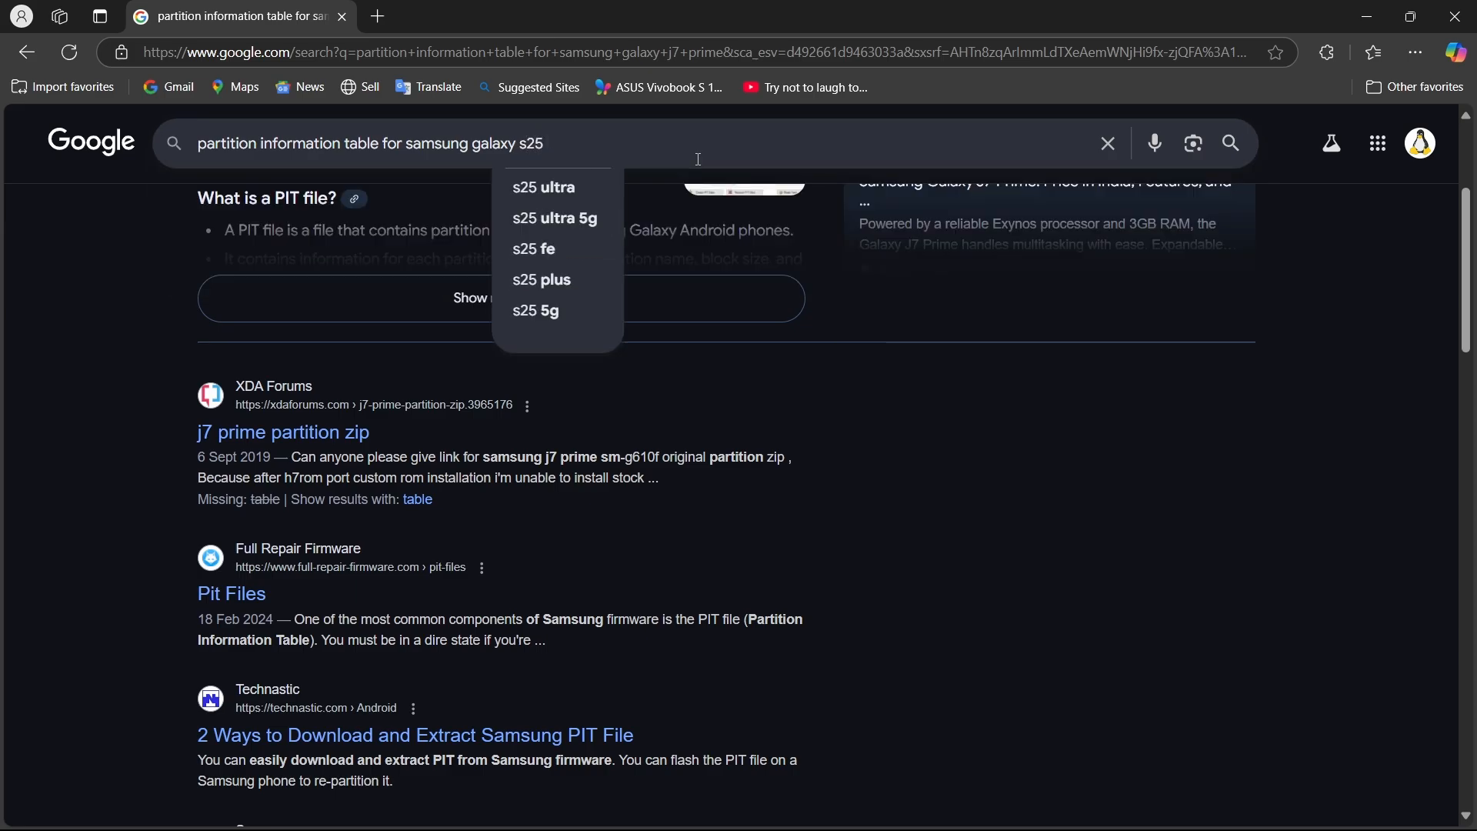
type(" ultra")
key("Return")
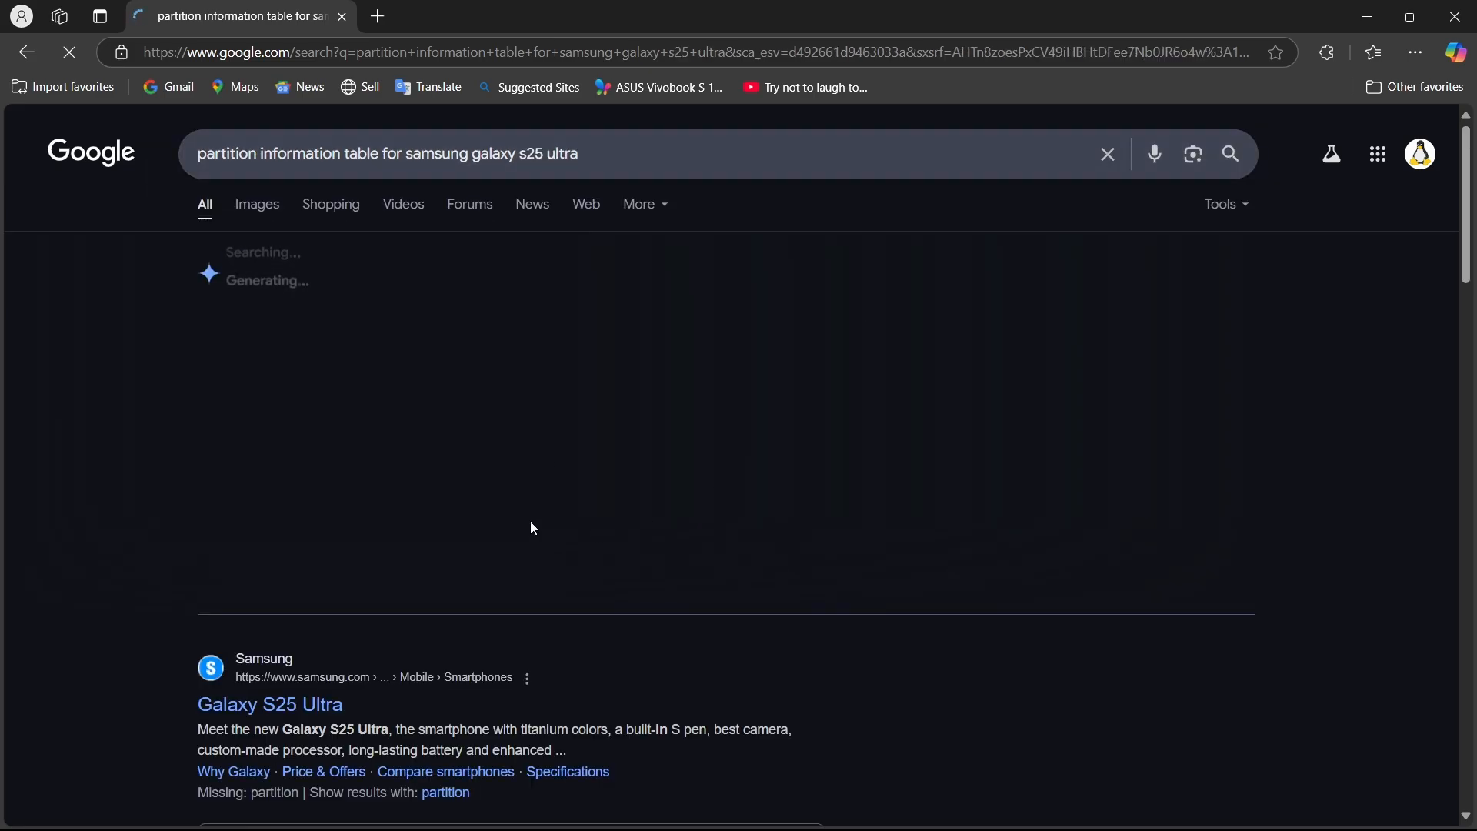
scroll(714, 511, "down", 10)
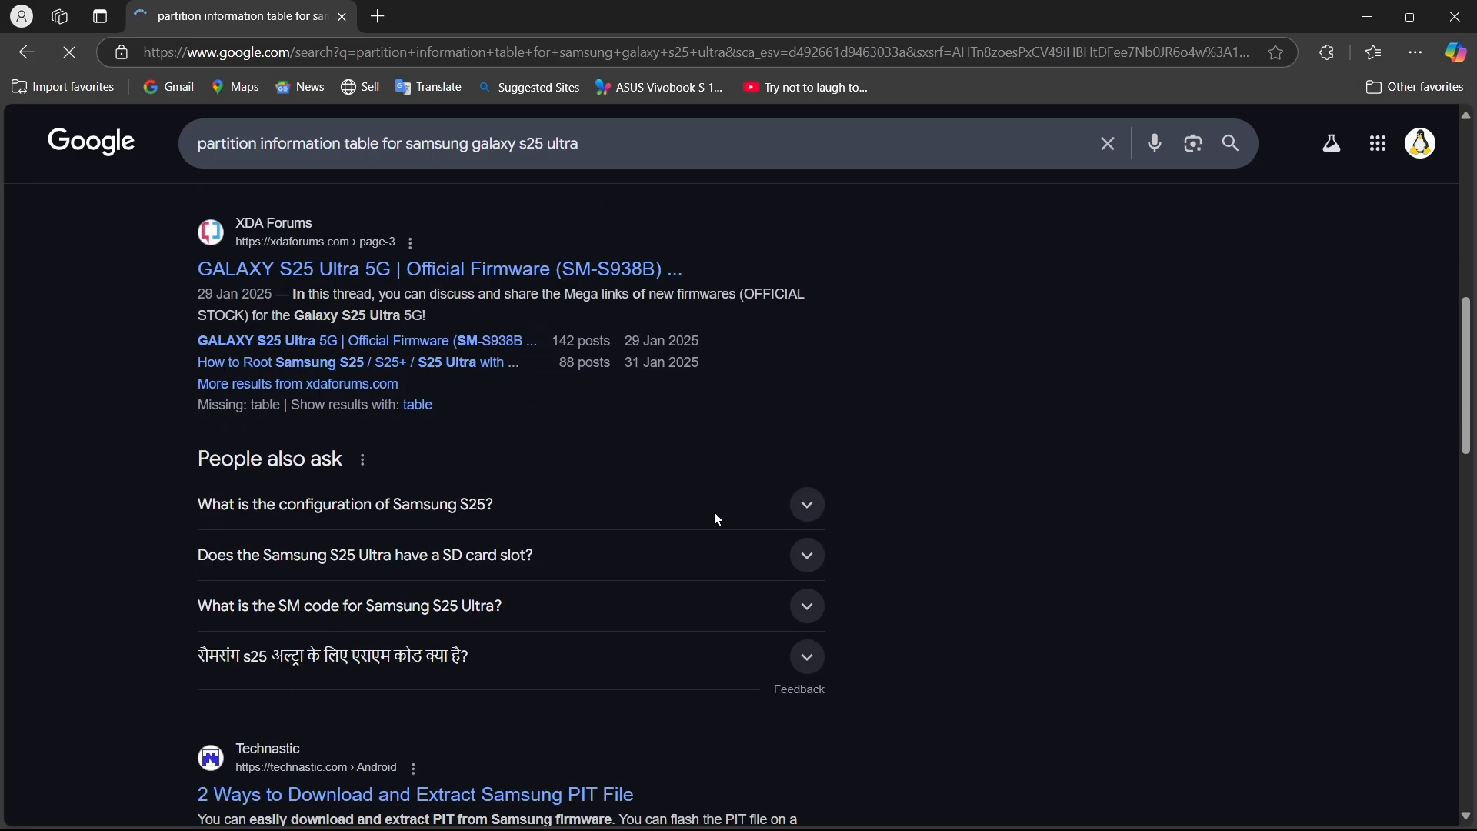
scroll(714, 511, "down", 4)
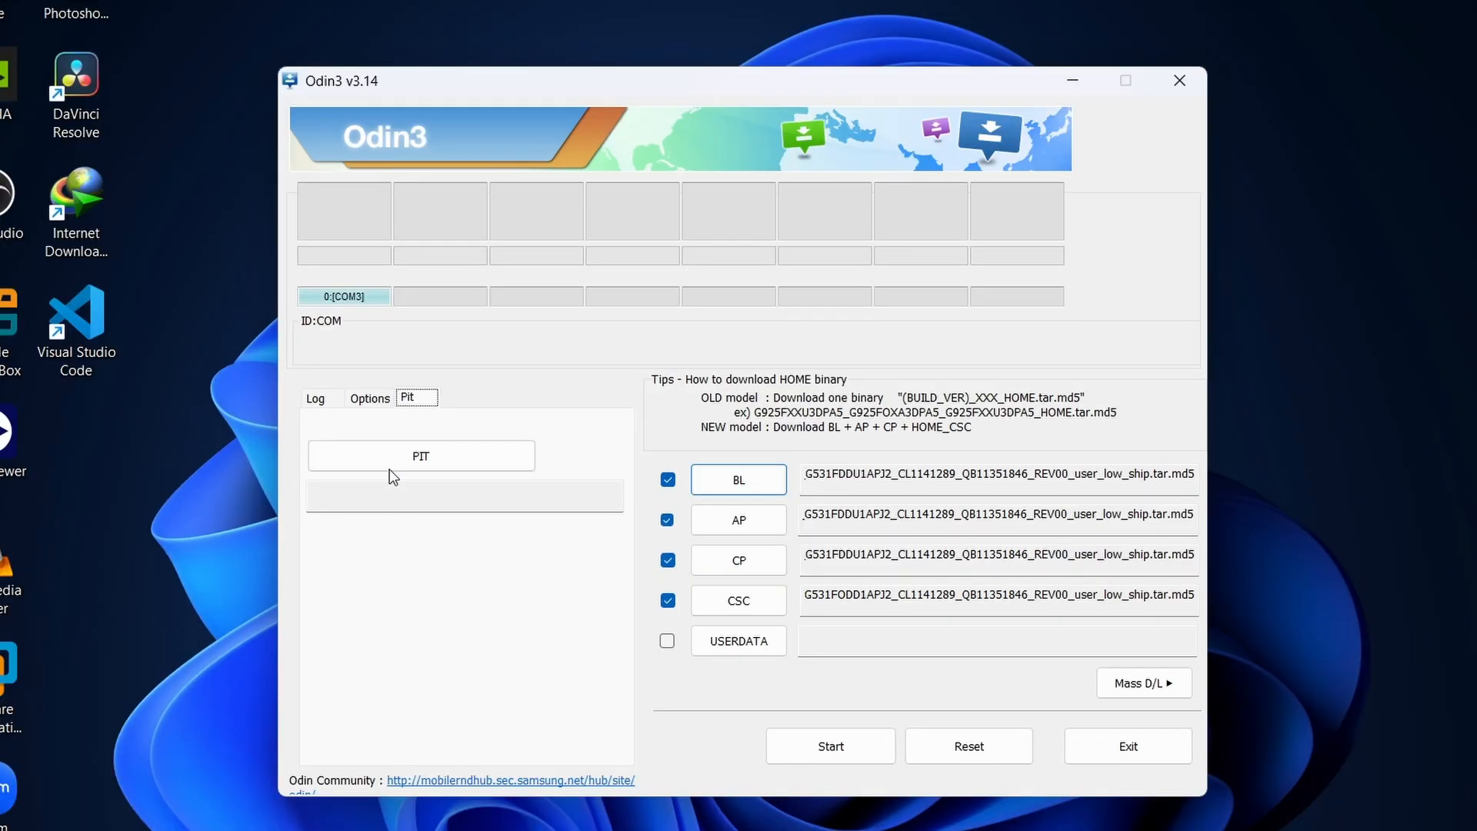
Load GRANDPRIMEVELTE_EUR_OPEN_HIDDEN100M.pit from the SM-G531F_PIT_File folder inside pit_file_for_samsung_galaxy_grand_prime as the PIT file.
left_click(443, 455)
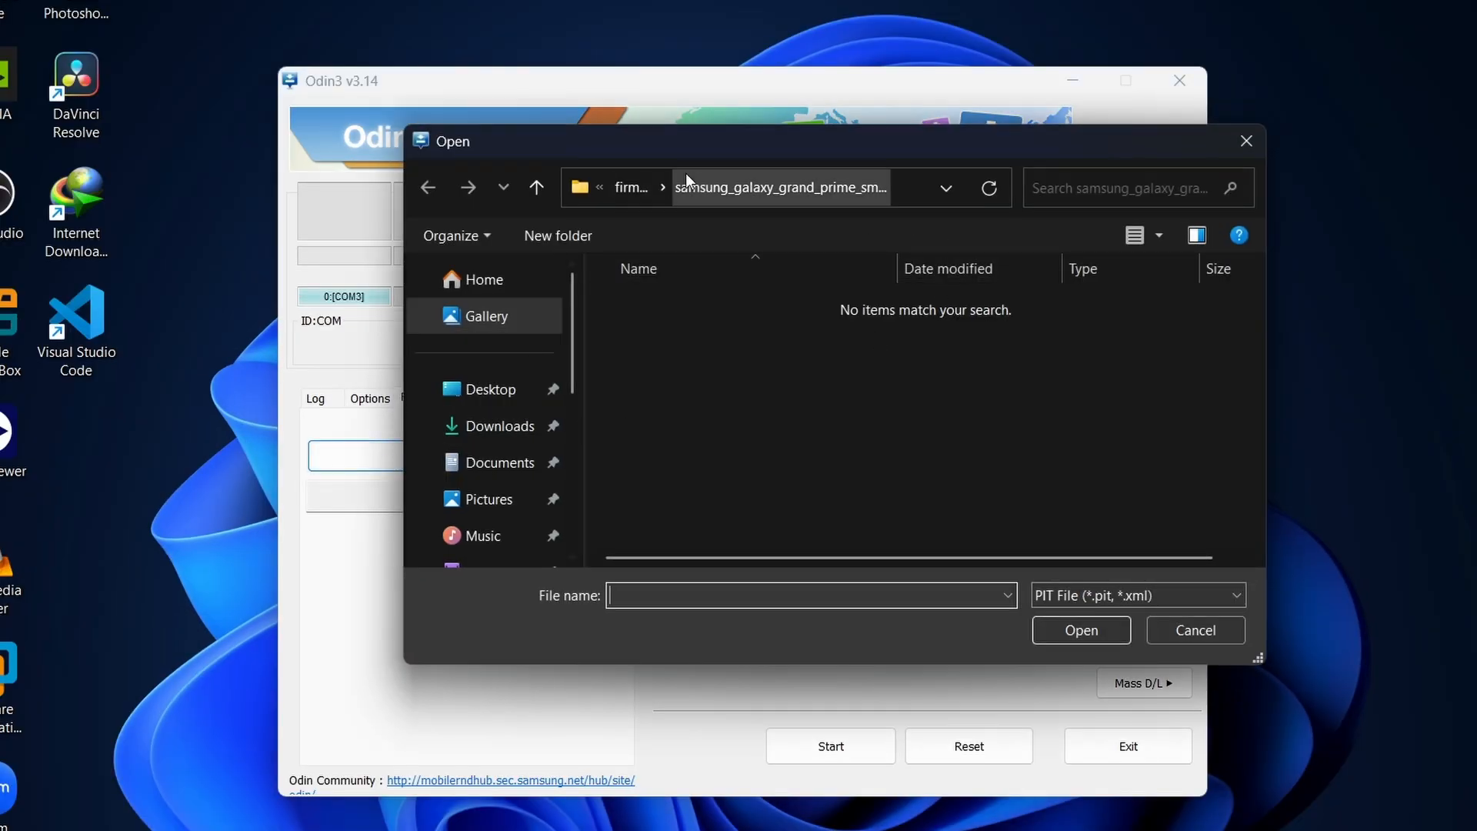
left_click(625, 190)
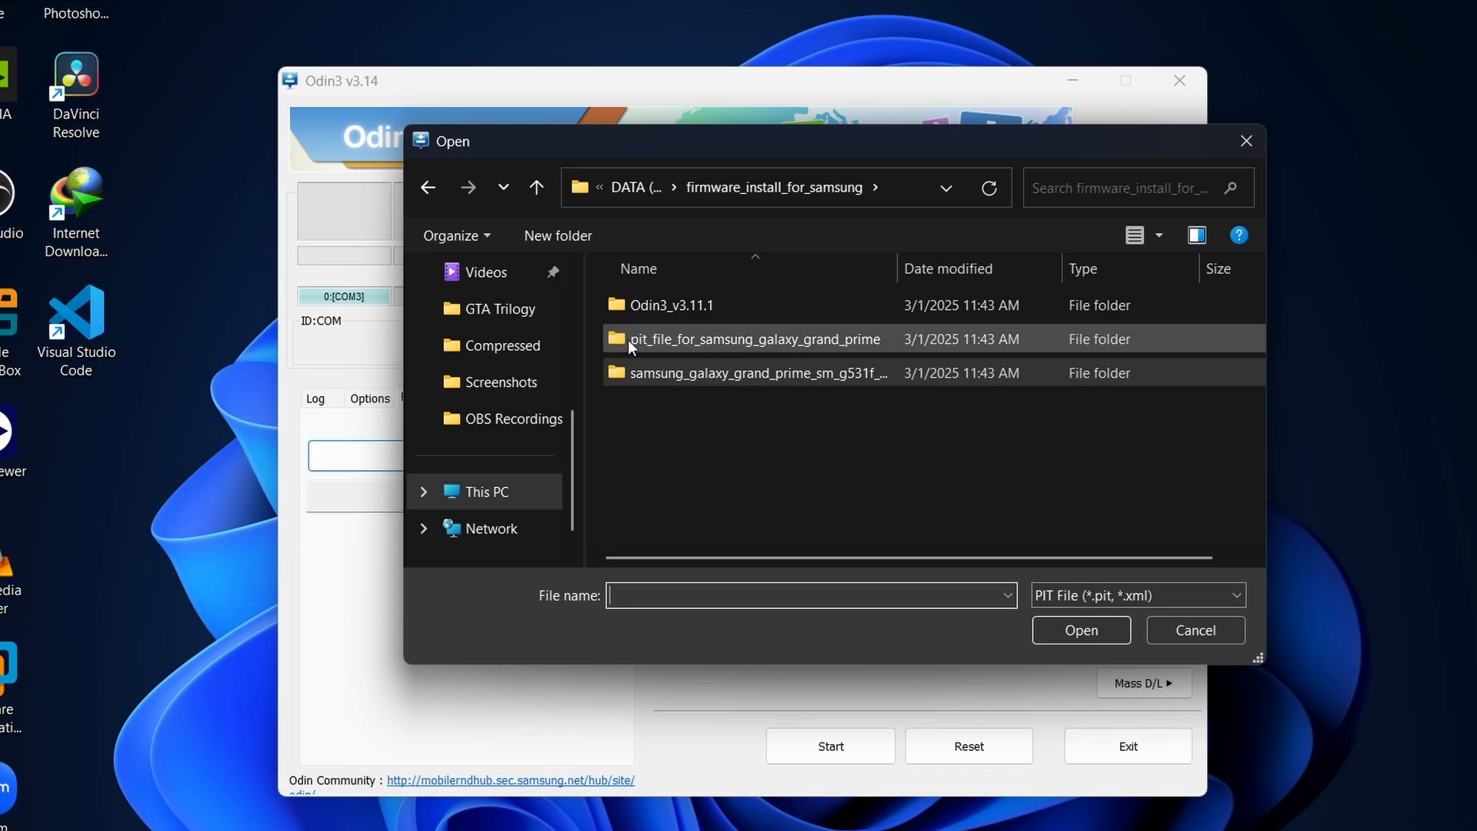
double_click(722, 339)
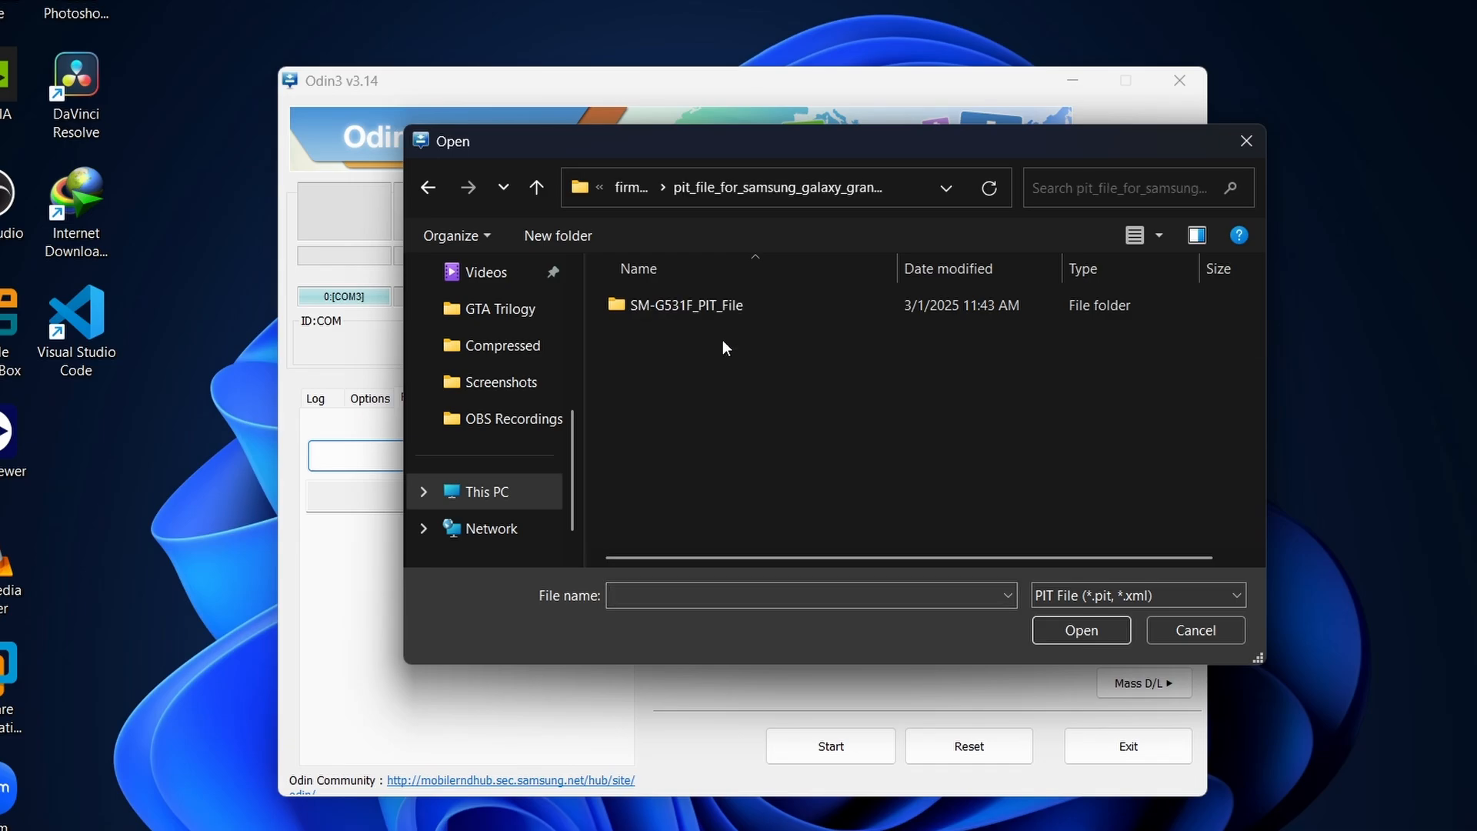
double_click(650, 308)
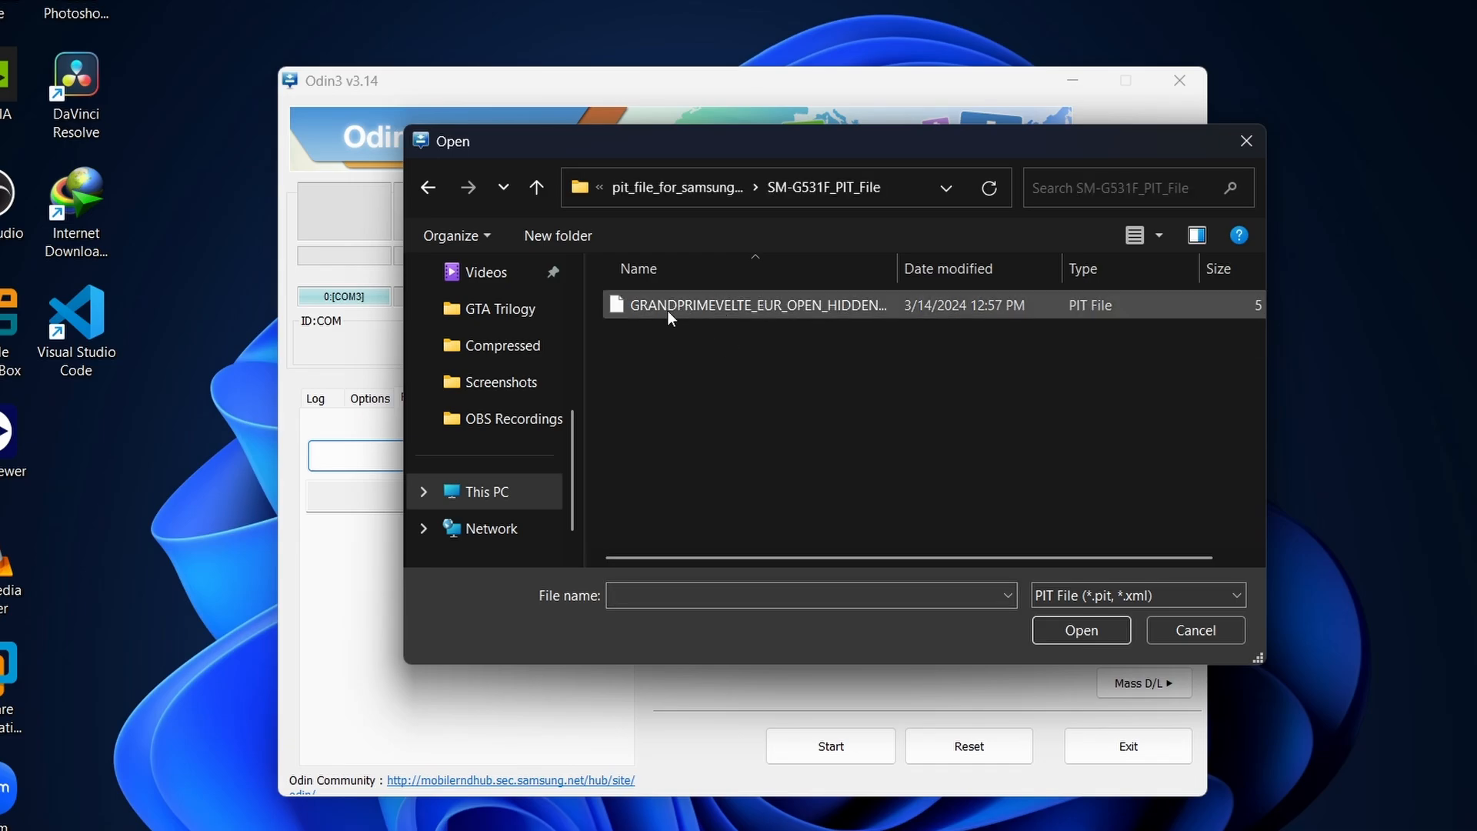
left_click(682, 307)
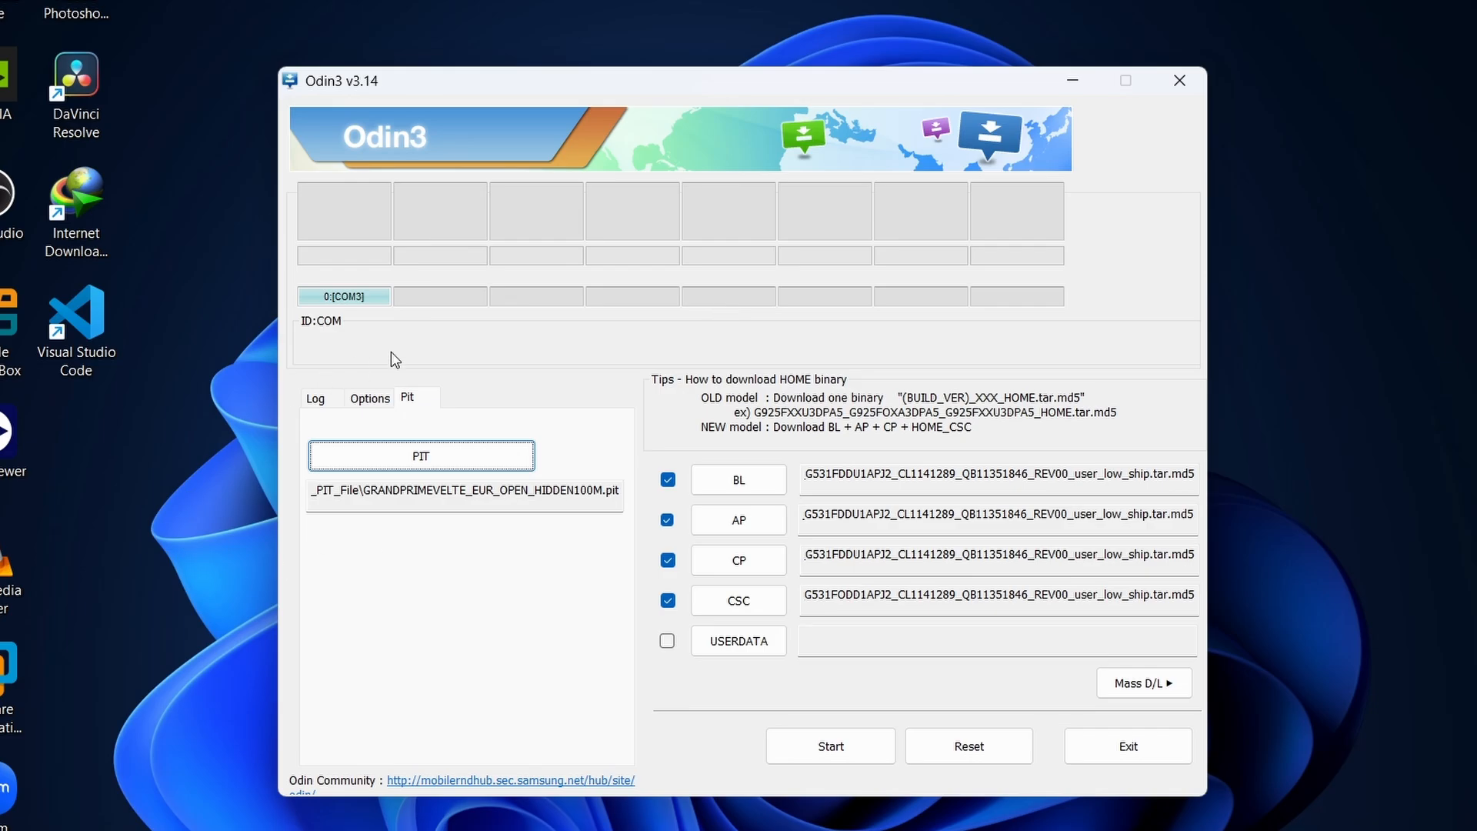
Check the Re-Partition option against the loaded PIT file, dismissing the engineer-only warnings, and review the Odin log.
left_click(368, 401)
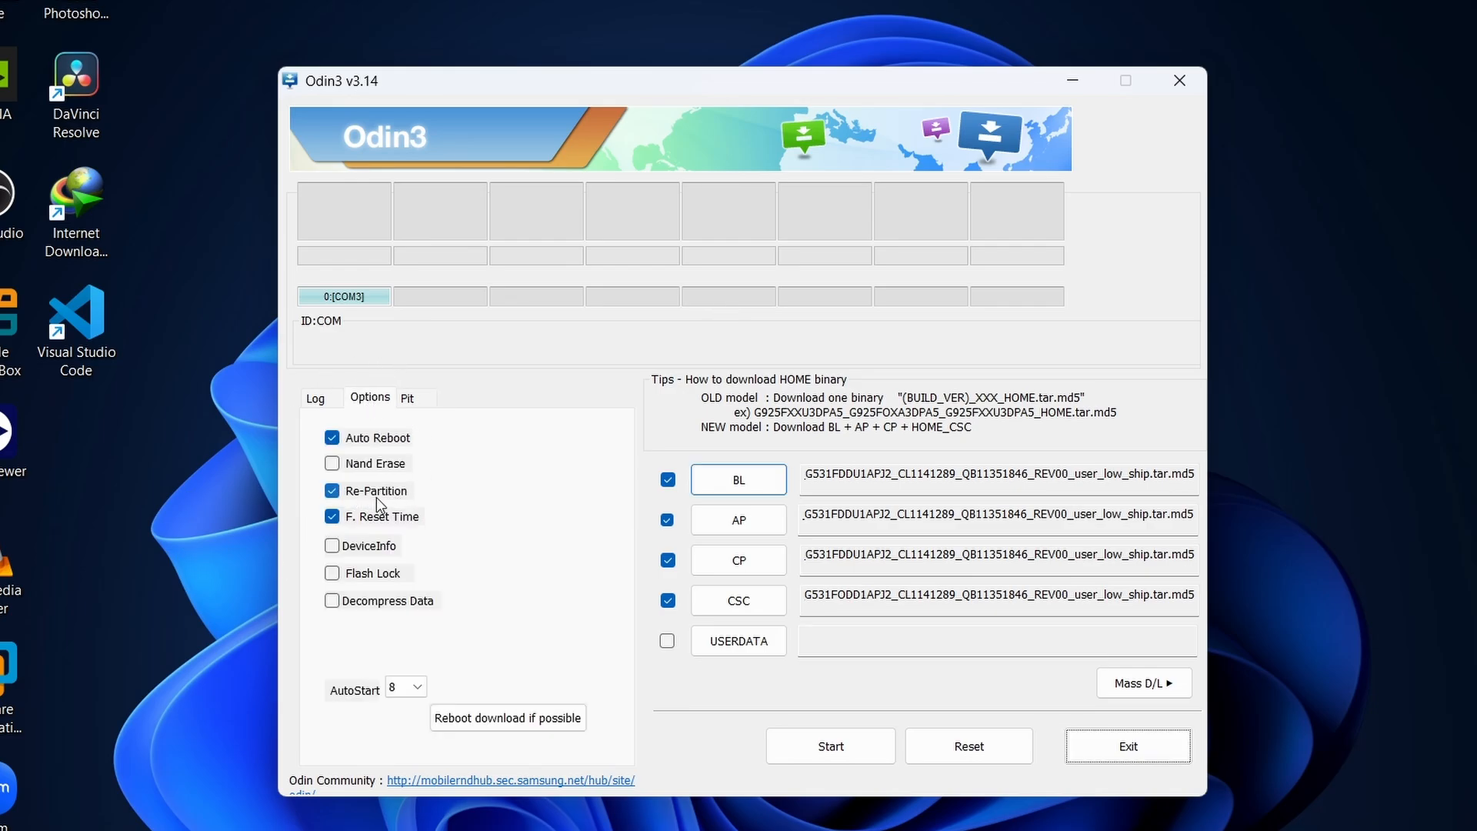
left_click(406, 400)
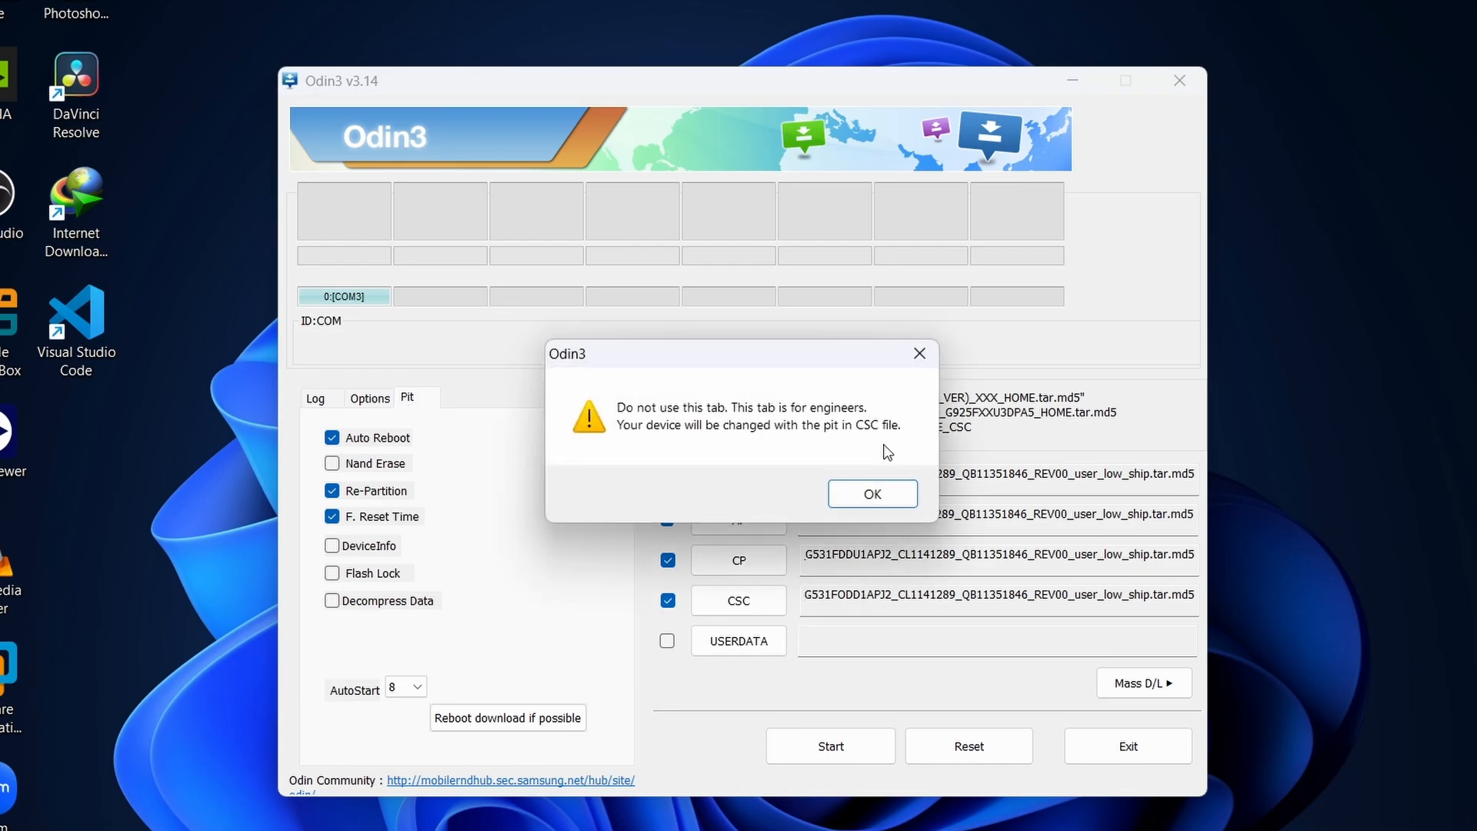
left_click(869, 496)
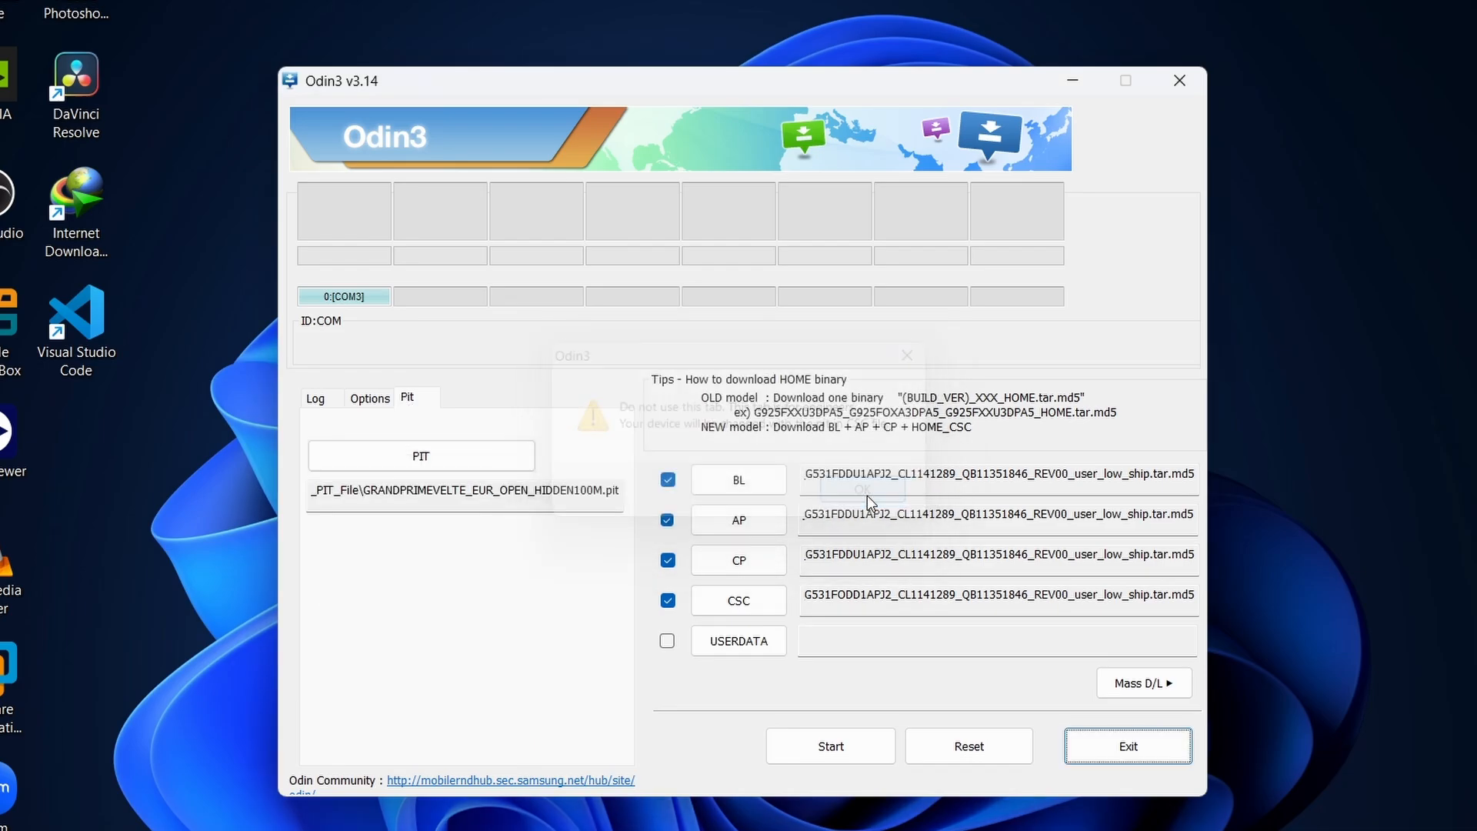
left_click(376, 404)
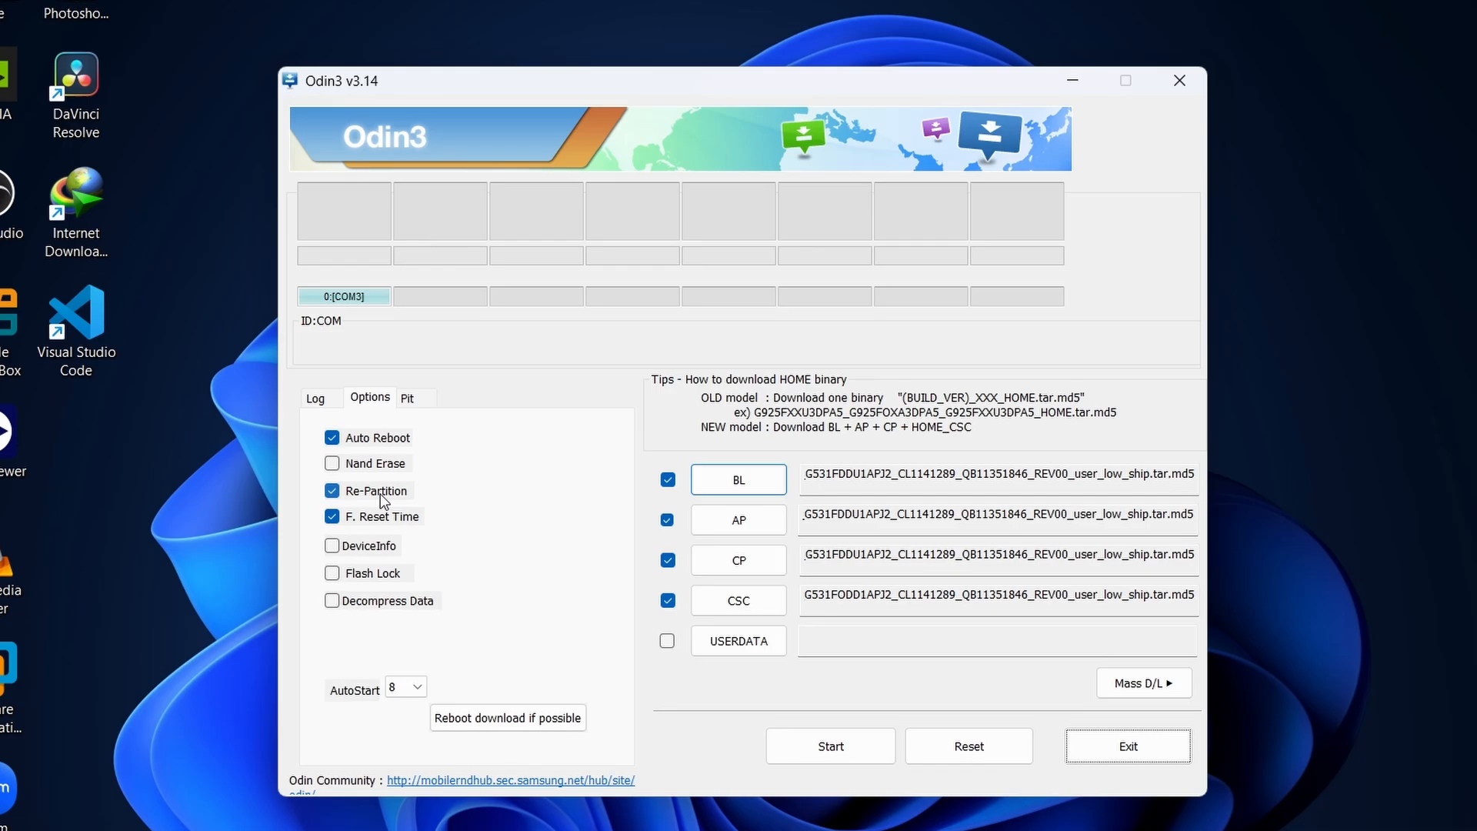
left_click(415, 401)
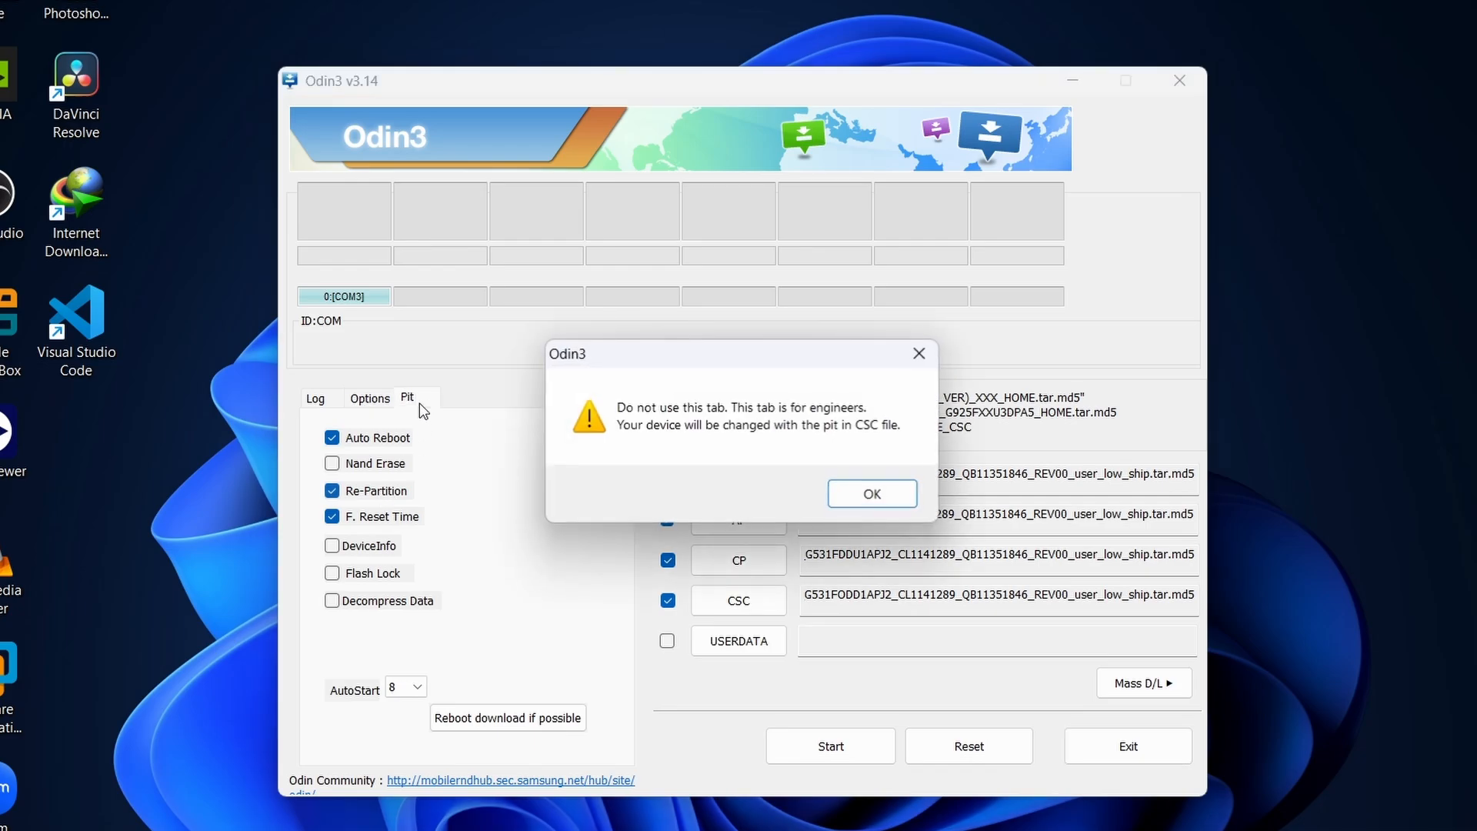
left_click(872, 494)
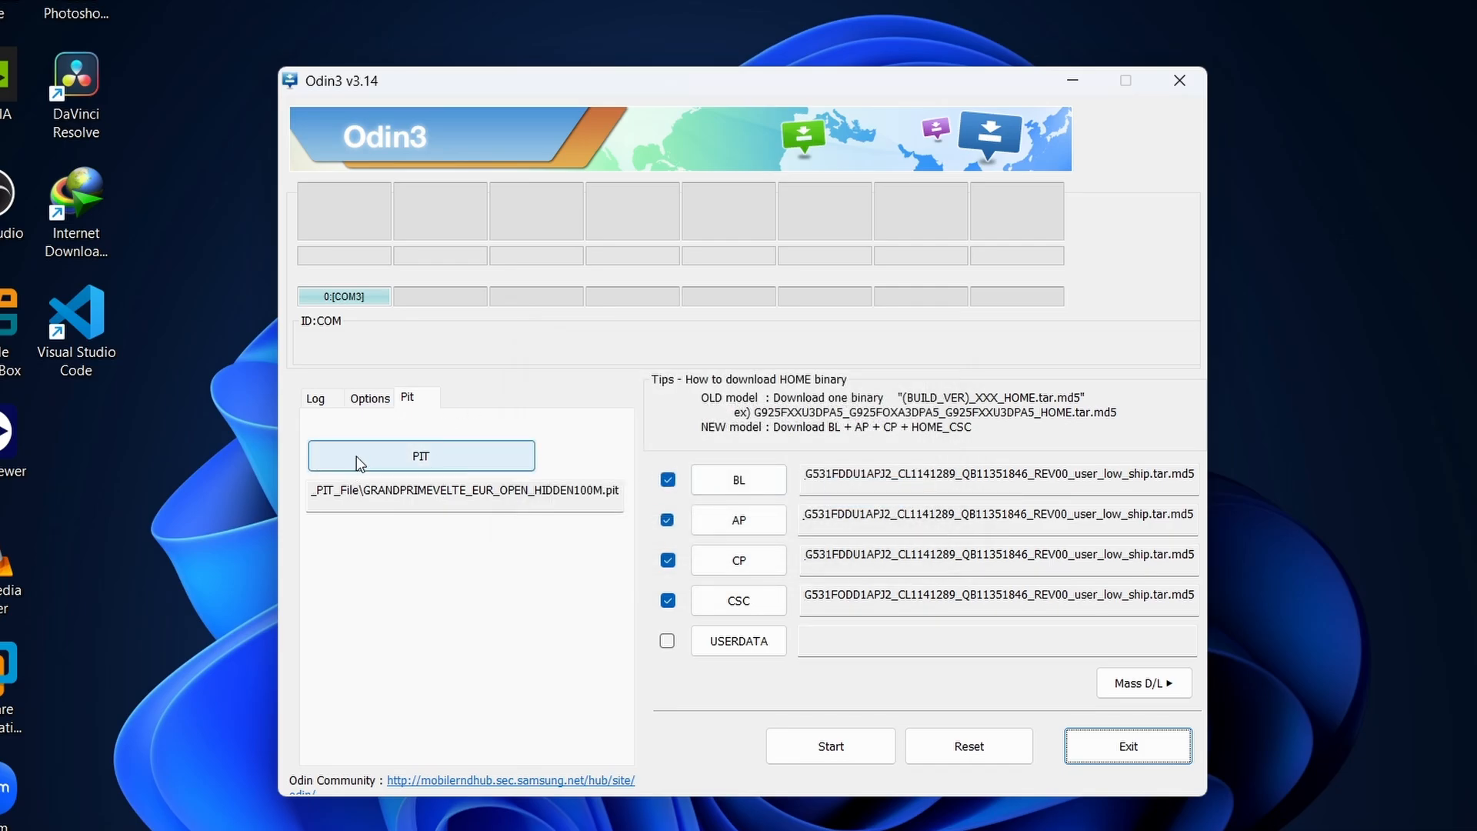
left_click(365, 400)
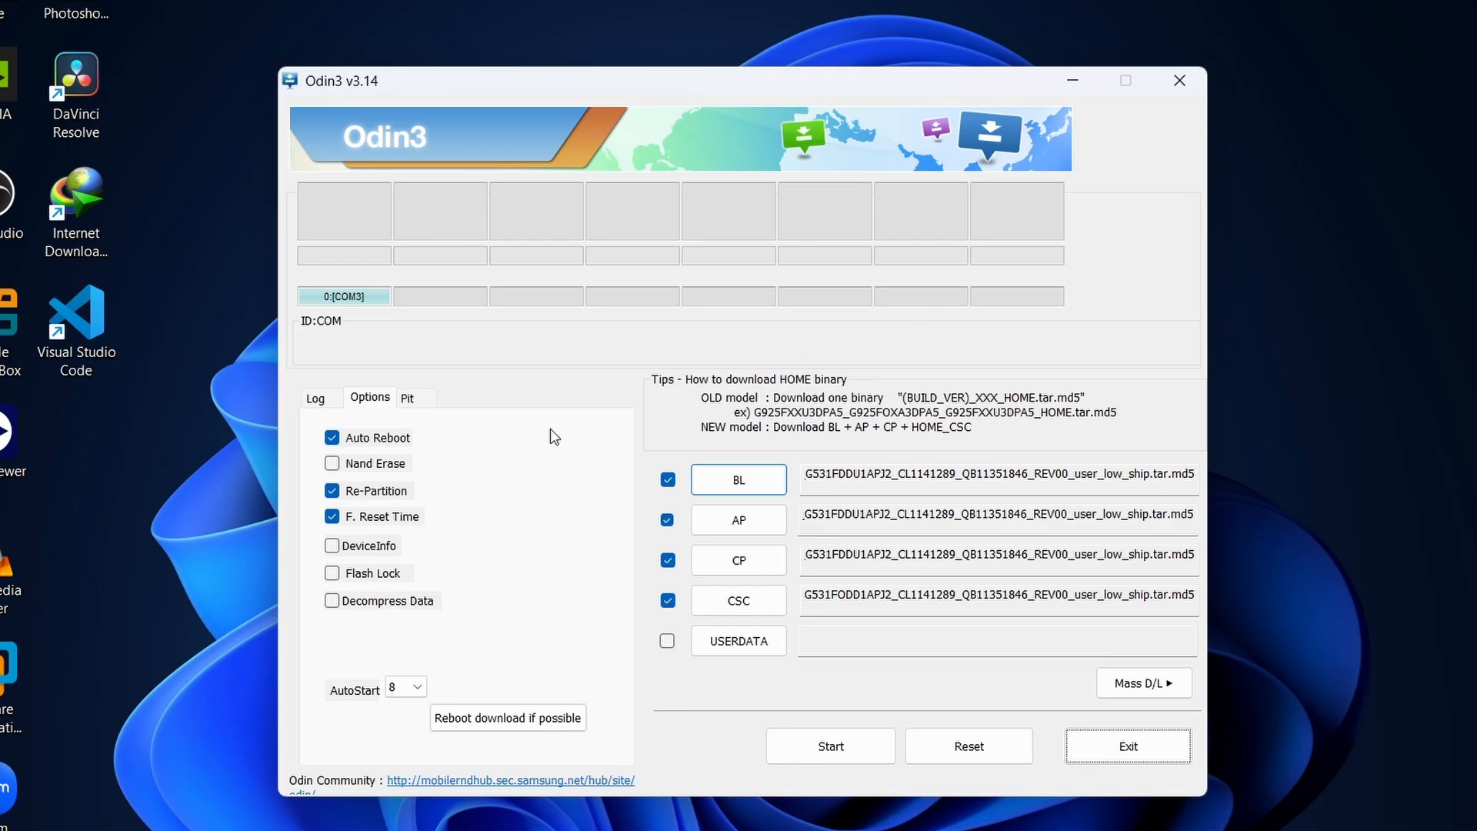
left_click(321, 398)
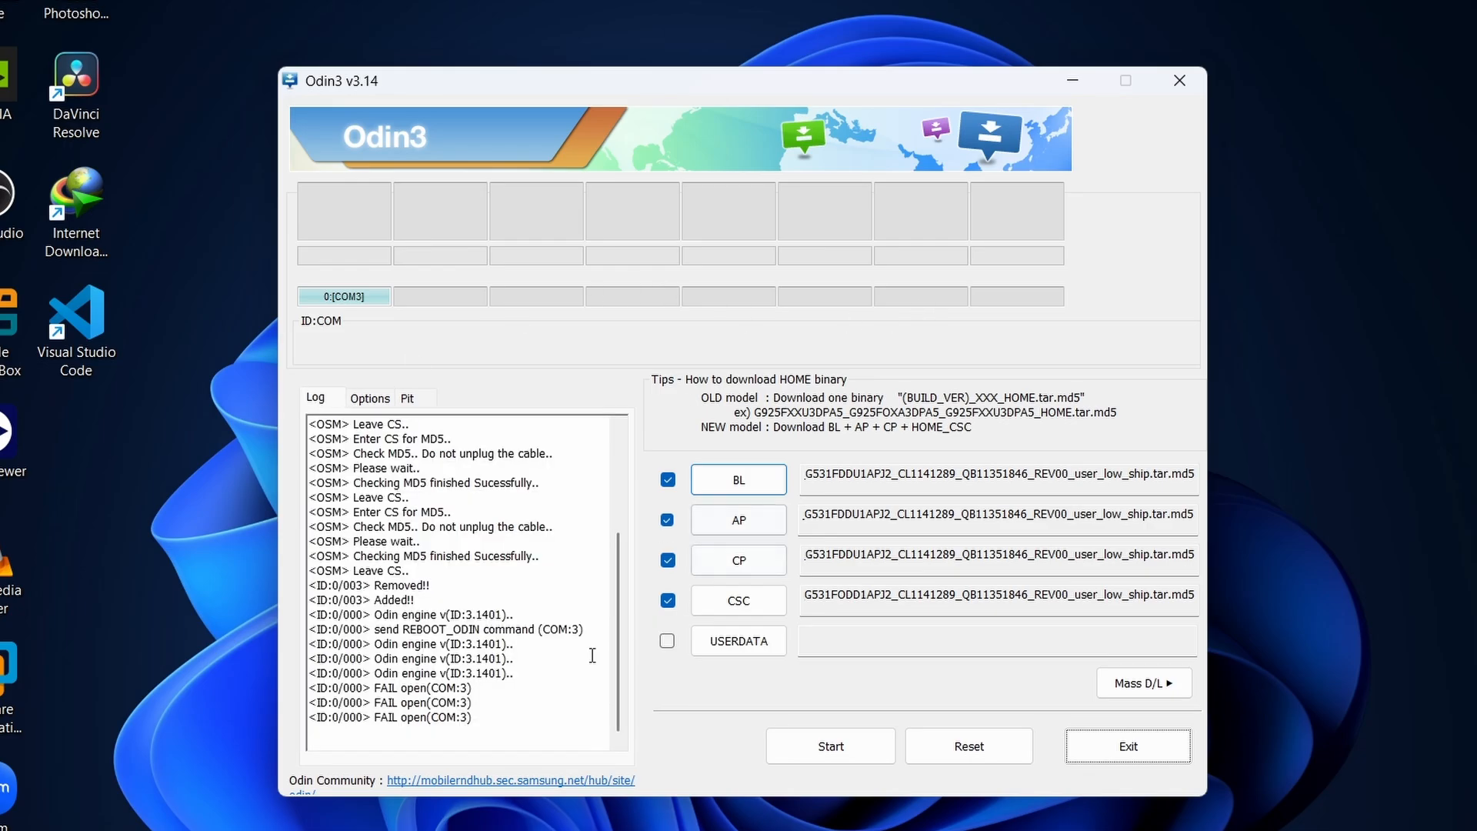
scroll(532, 675, "up", 1)
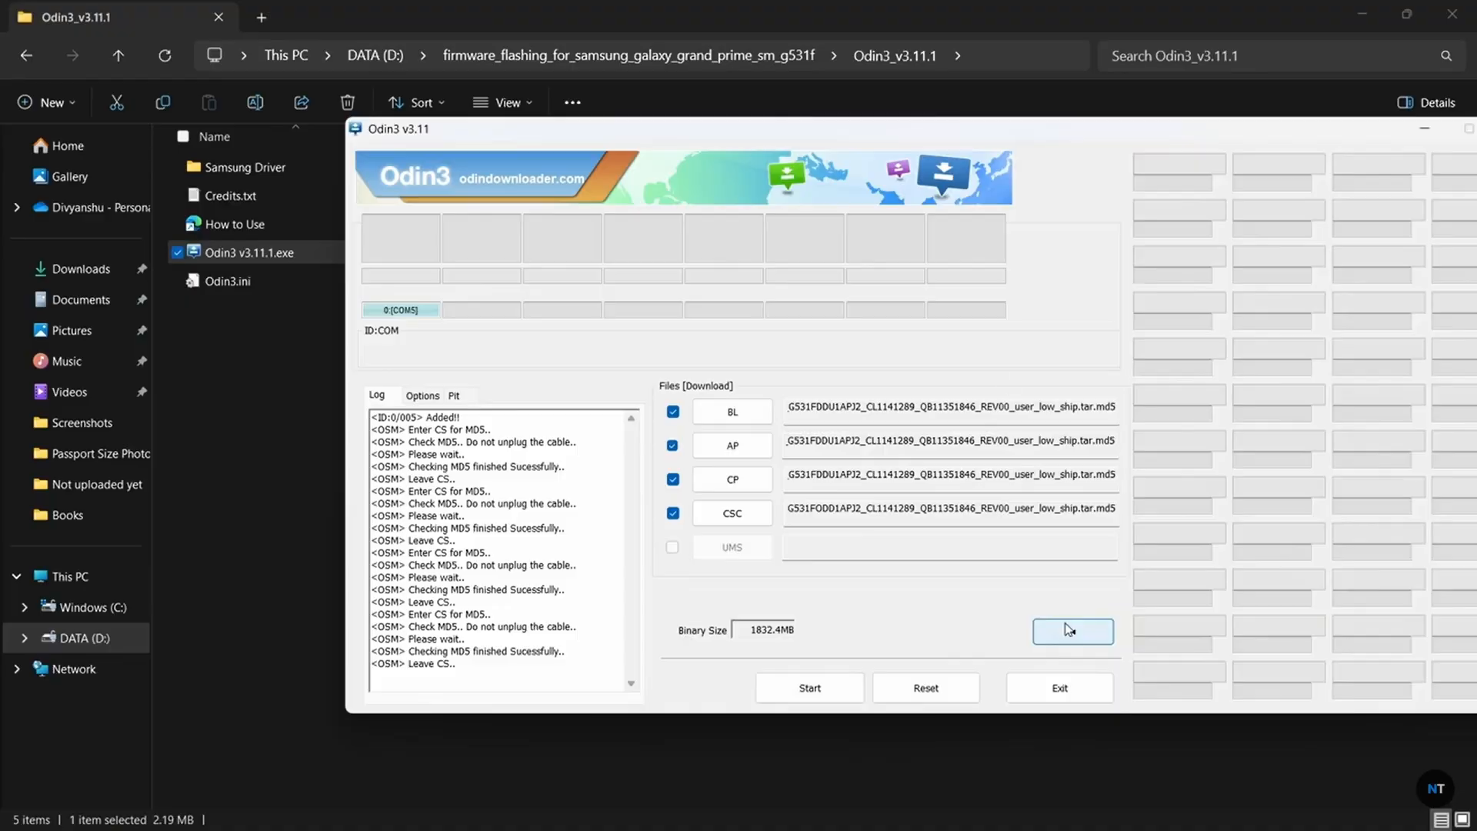
Reposition the Odin3 v3.11 window and start flashing the loaded BL, AP, CP and CSC files to the connected phone.
left_click_drag(825, 125, 665, 131)
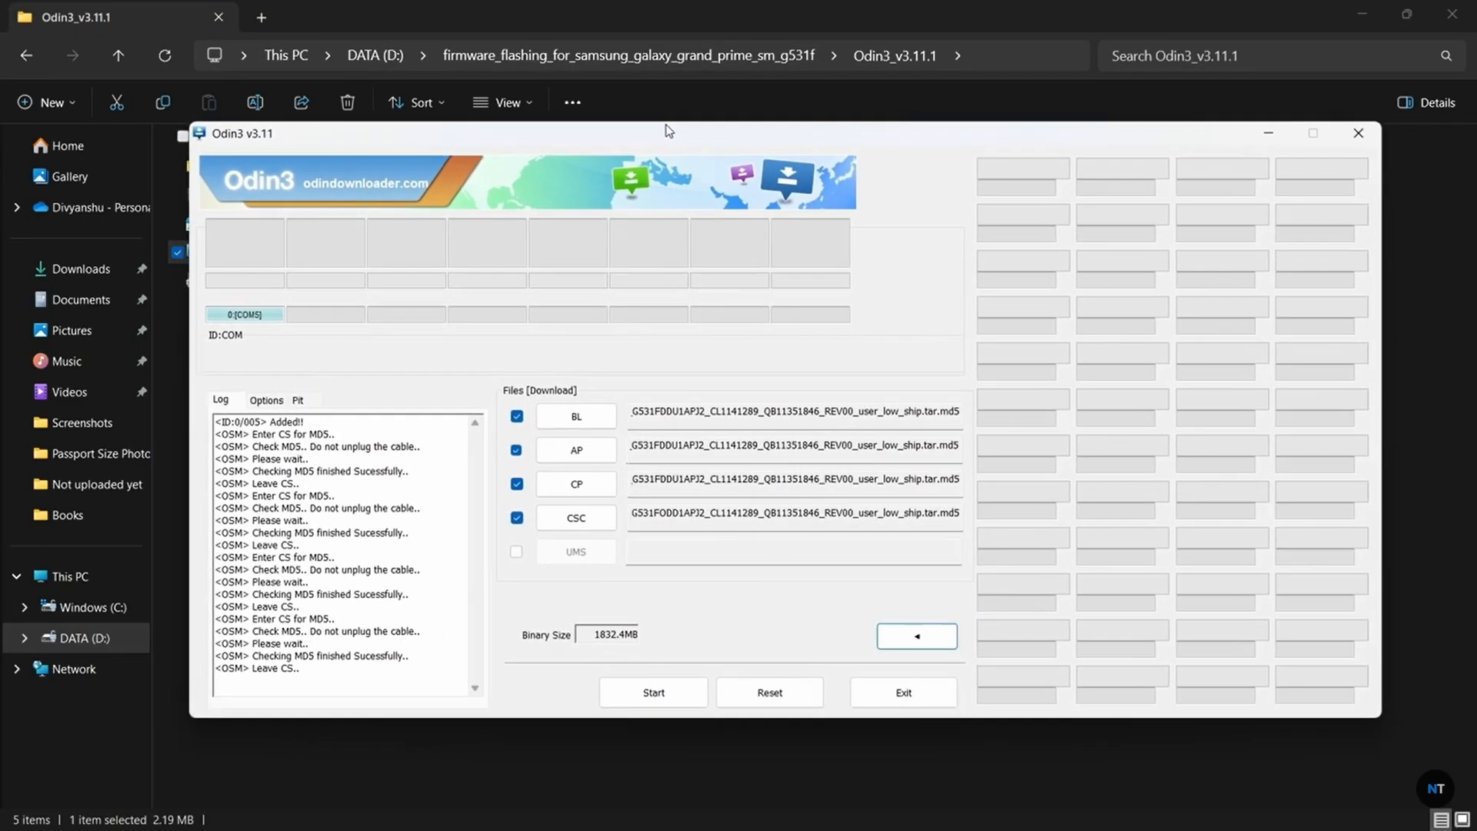
left_click(644, 692)
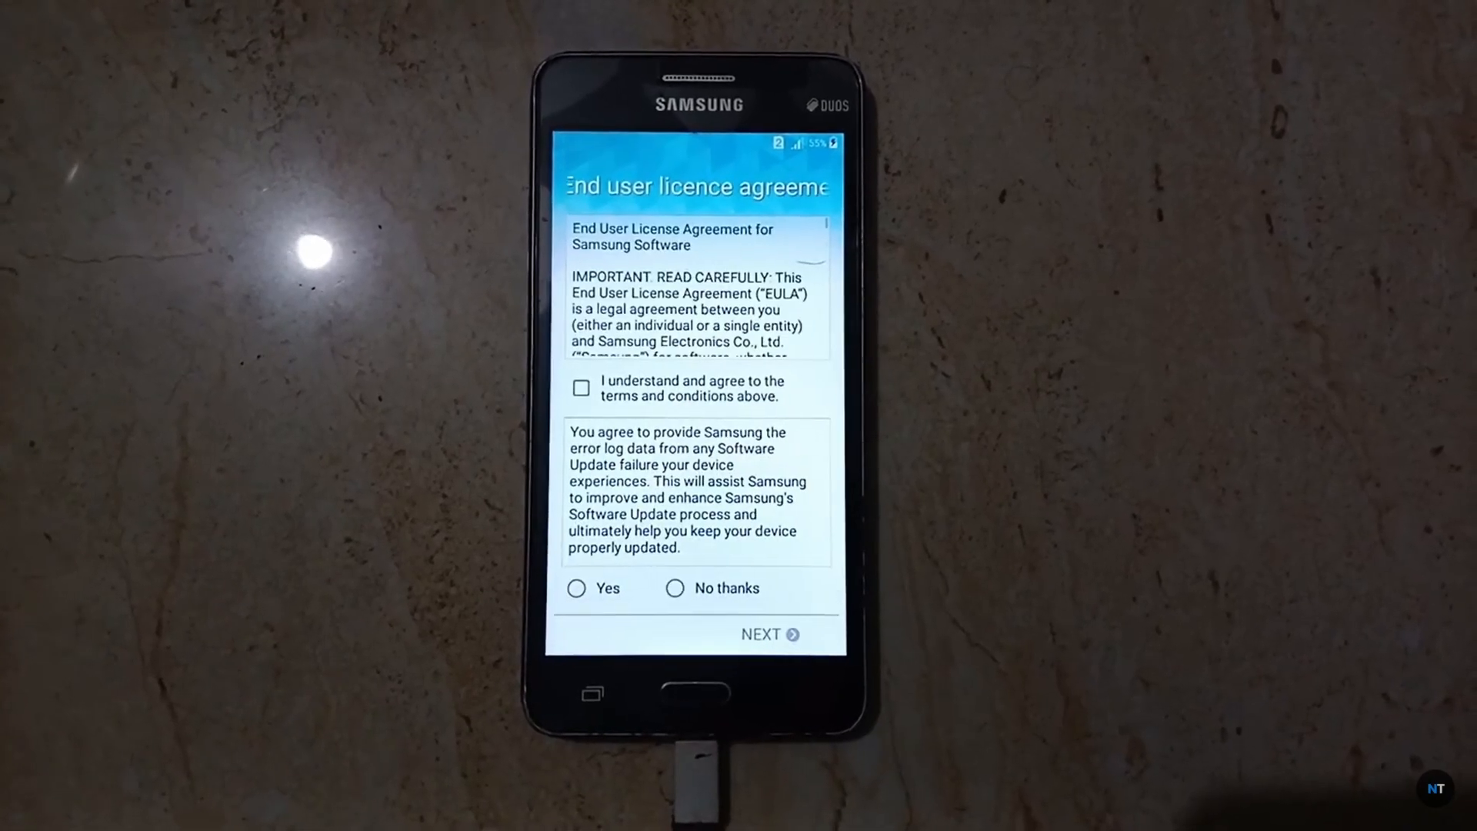
left_click(580, 386)
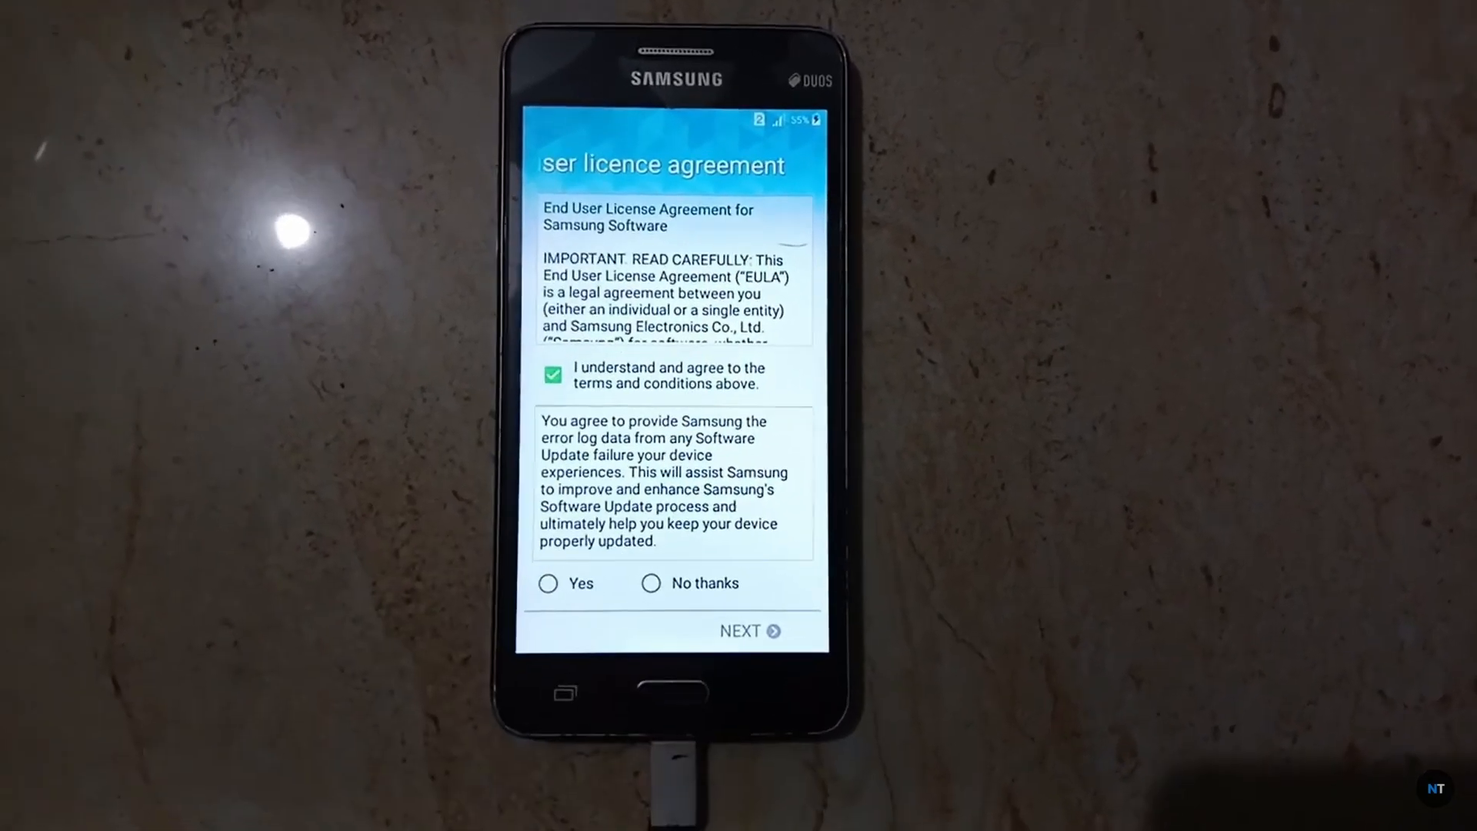
left_click(663, 580)
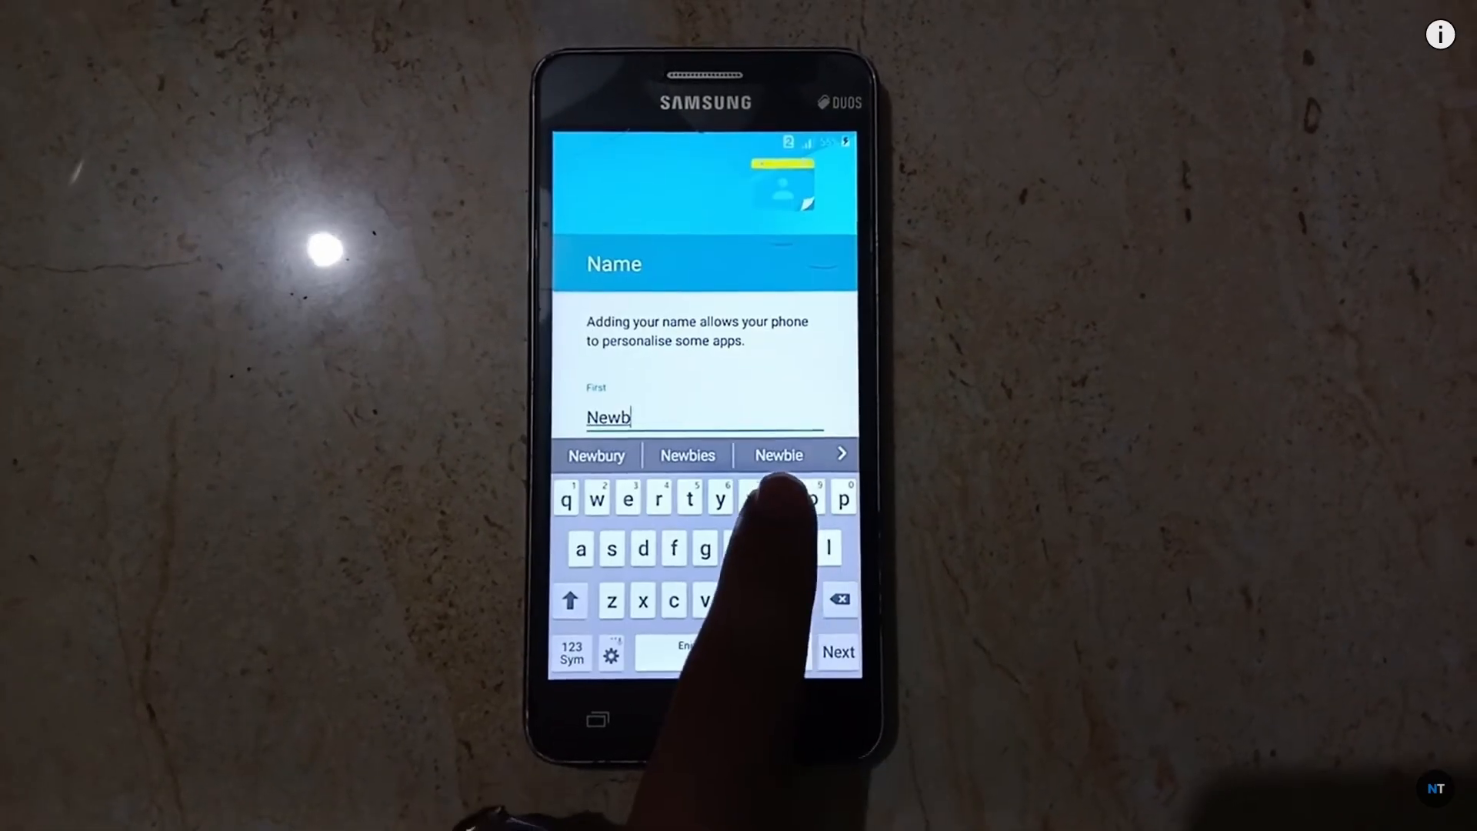
type("ix")
left_click(839, 652)
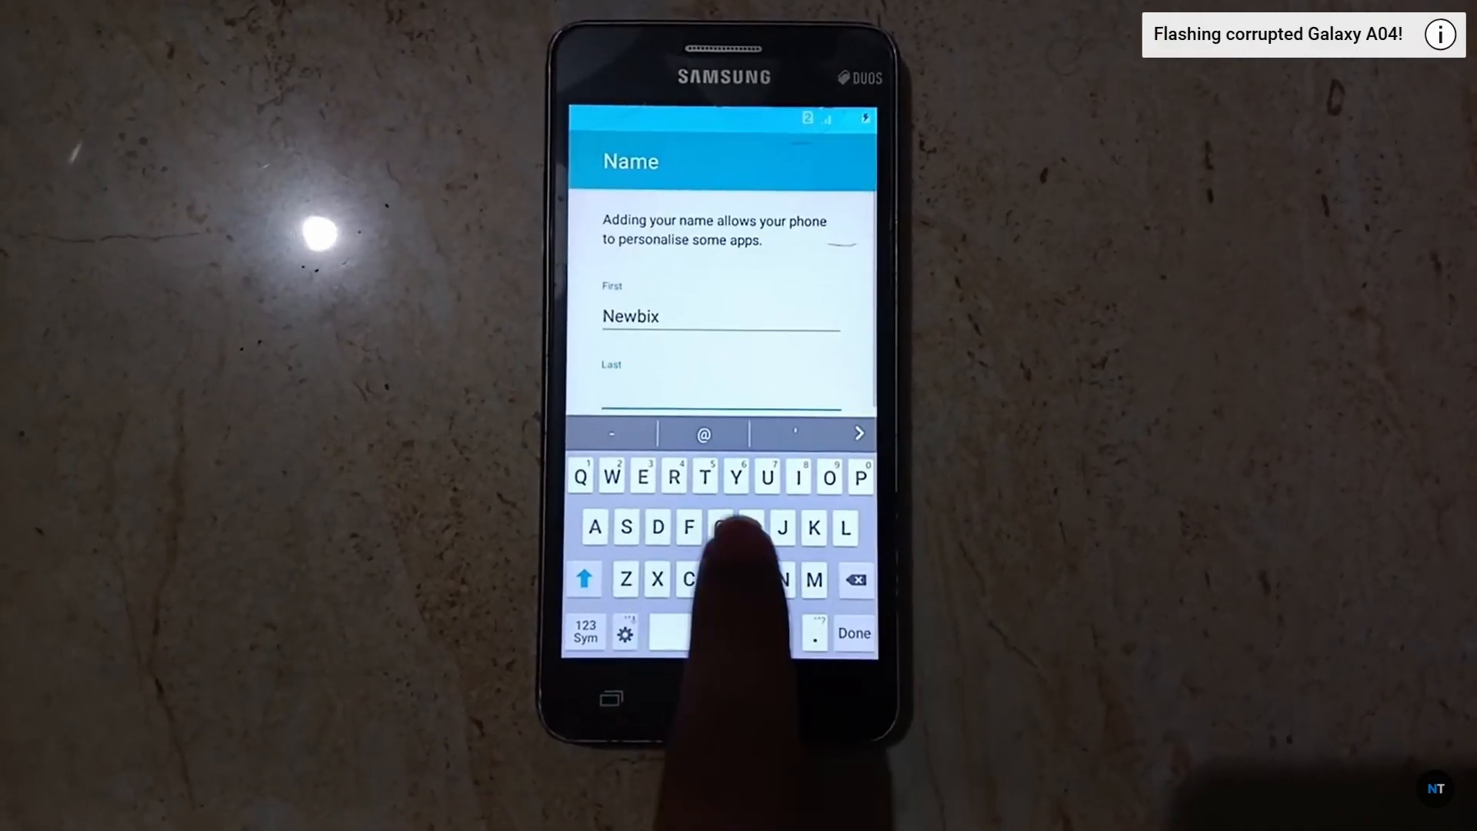
type("Tec")
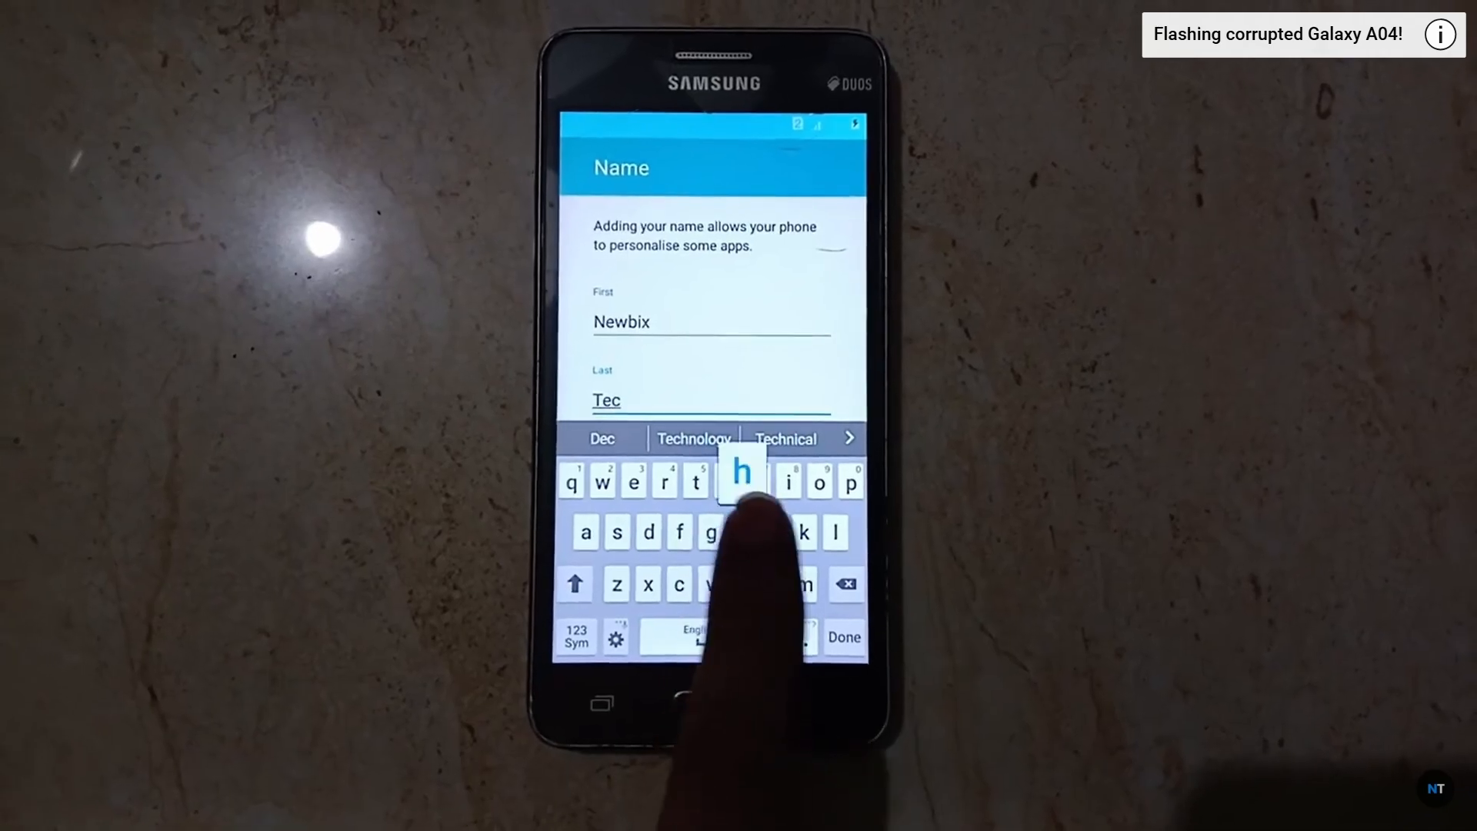
type("h")
left_click(845, 637)
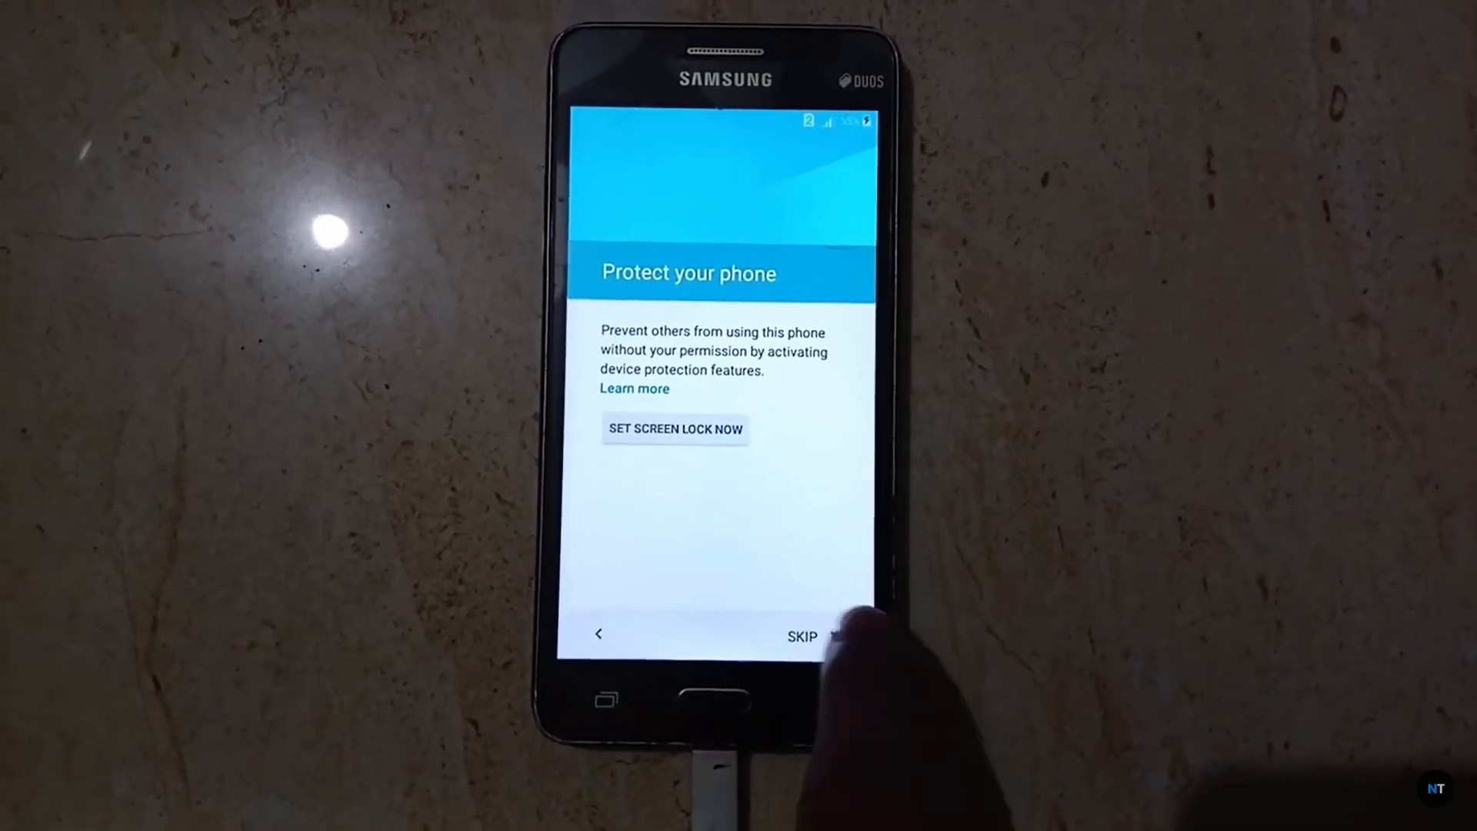
left_click(805, 637)
left_click(781, 416)
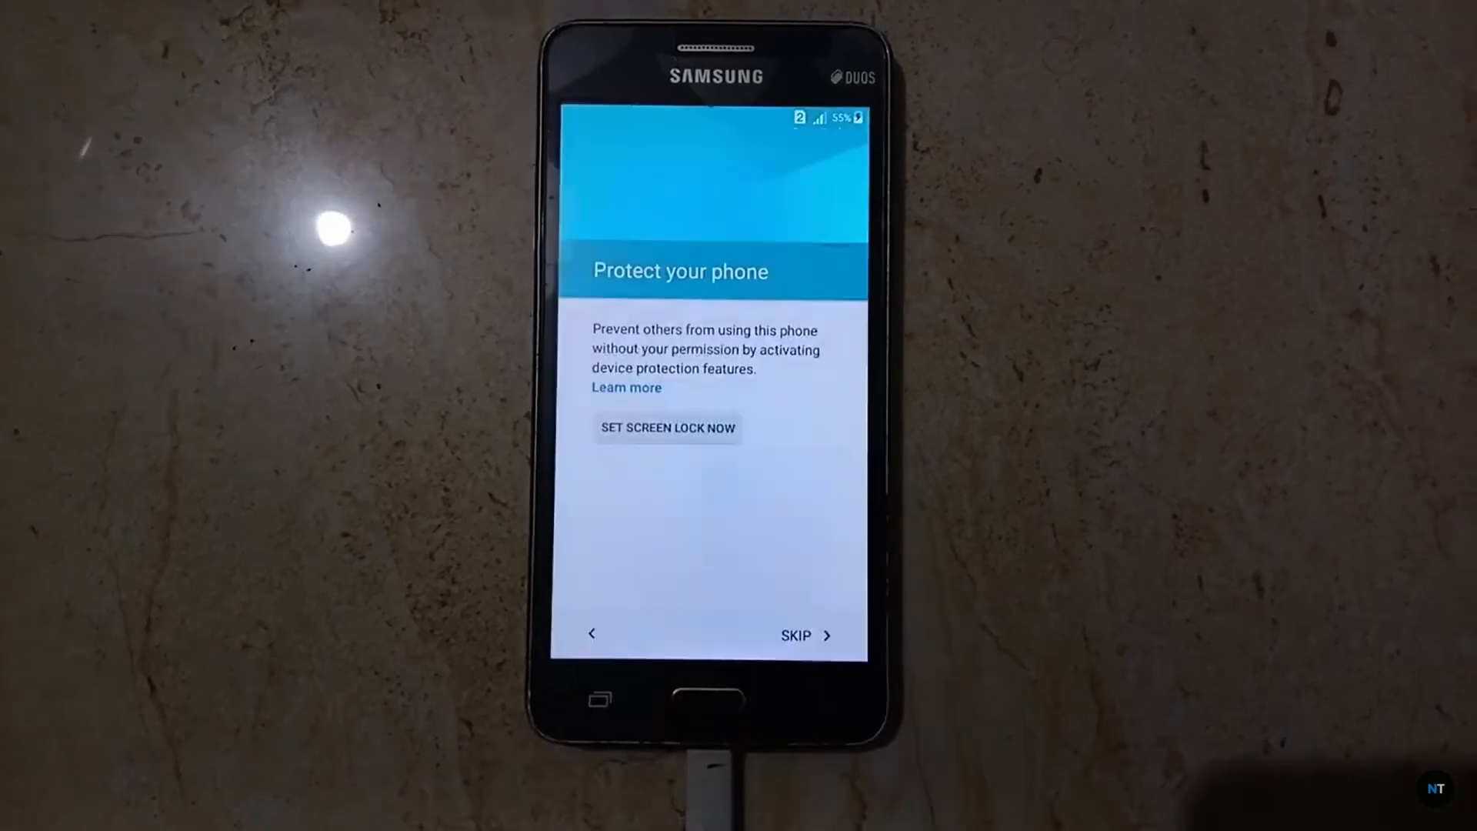
left_click_drag(676, 544, 643, 182)
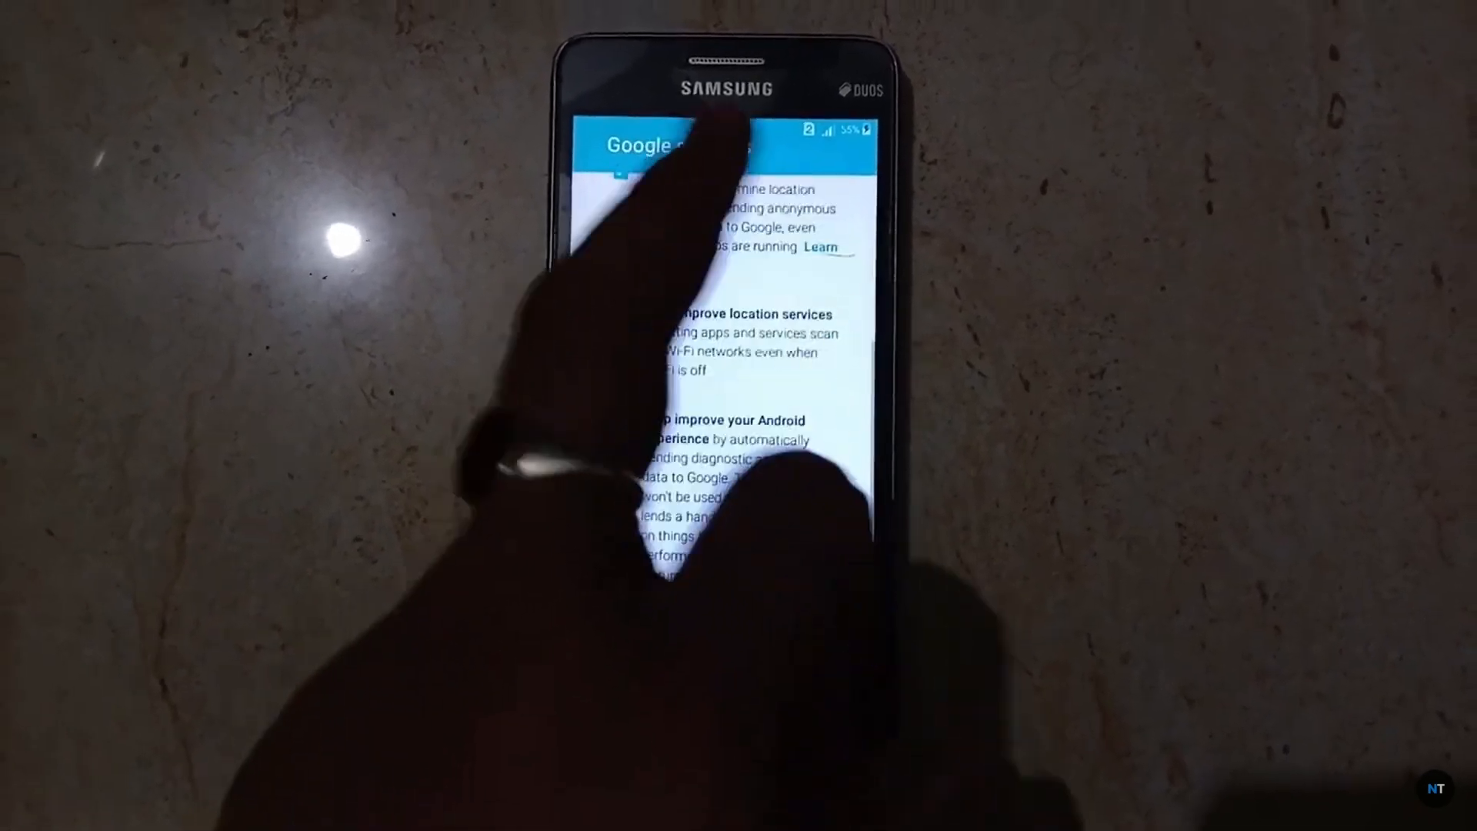
left_click(801, 650)
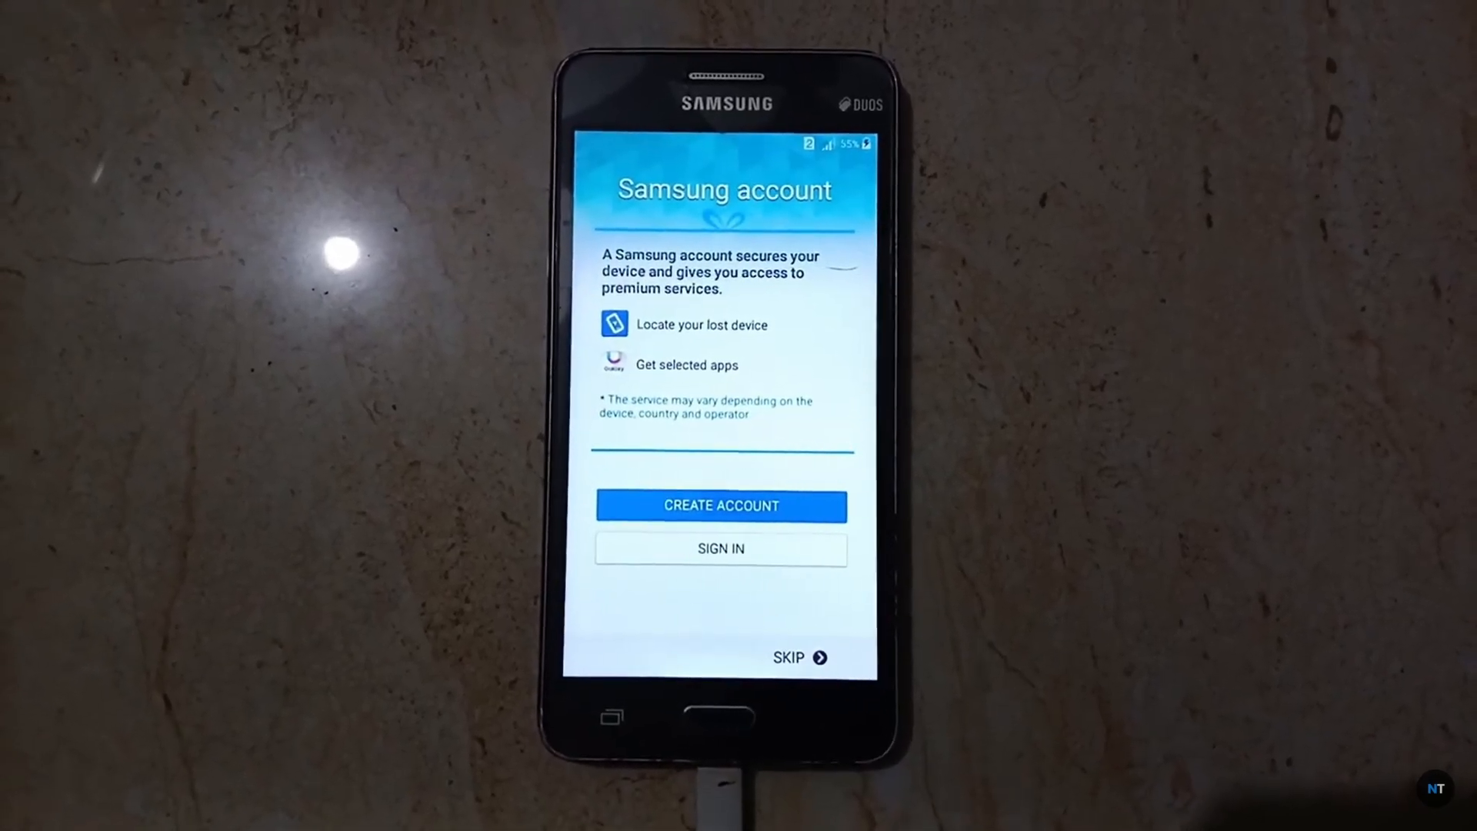
left_click(792, 659)
left_click(735, 545)
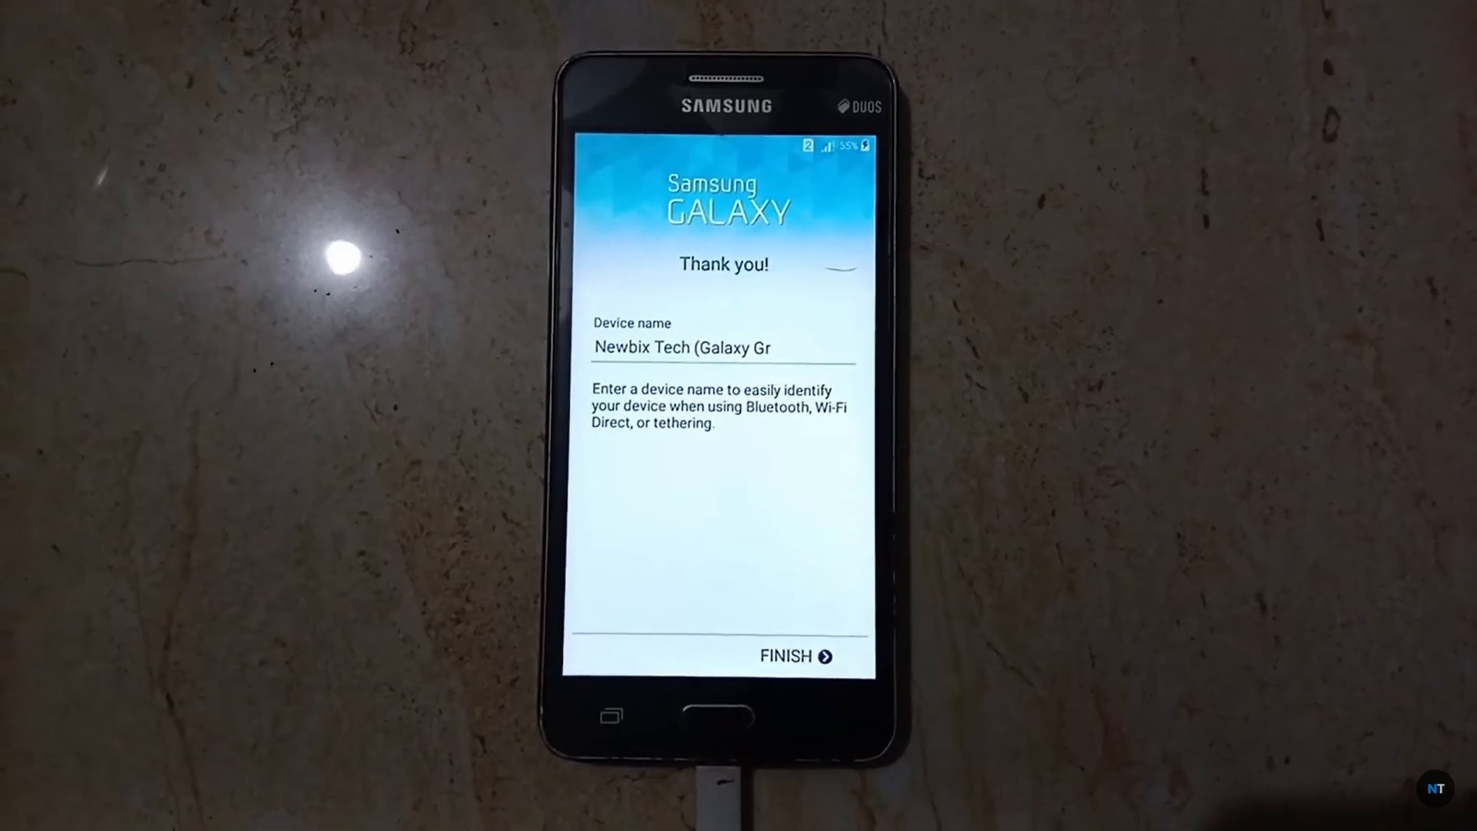
left_click(796, 655)
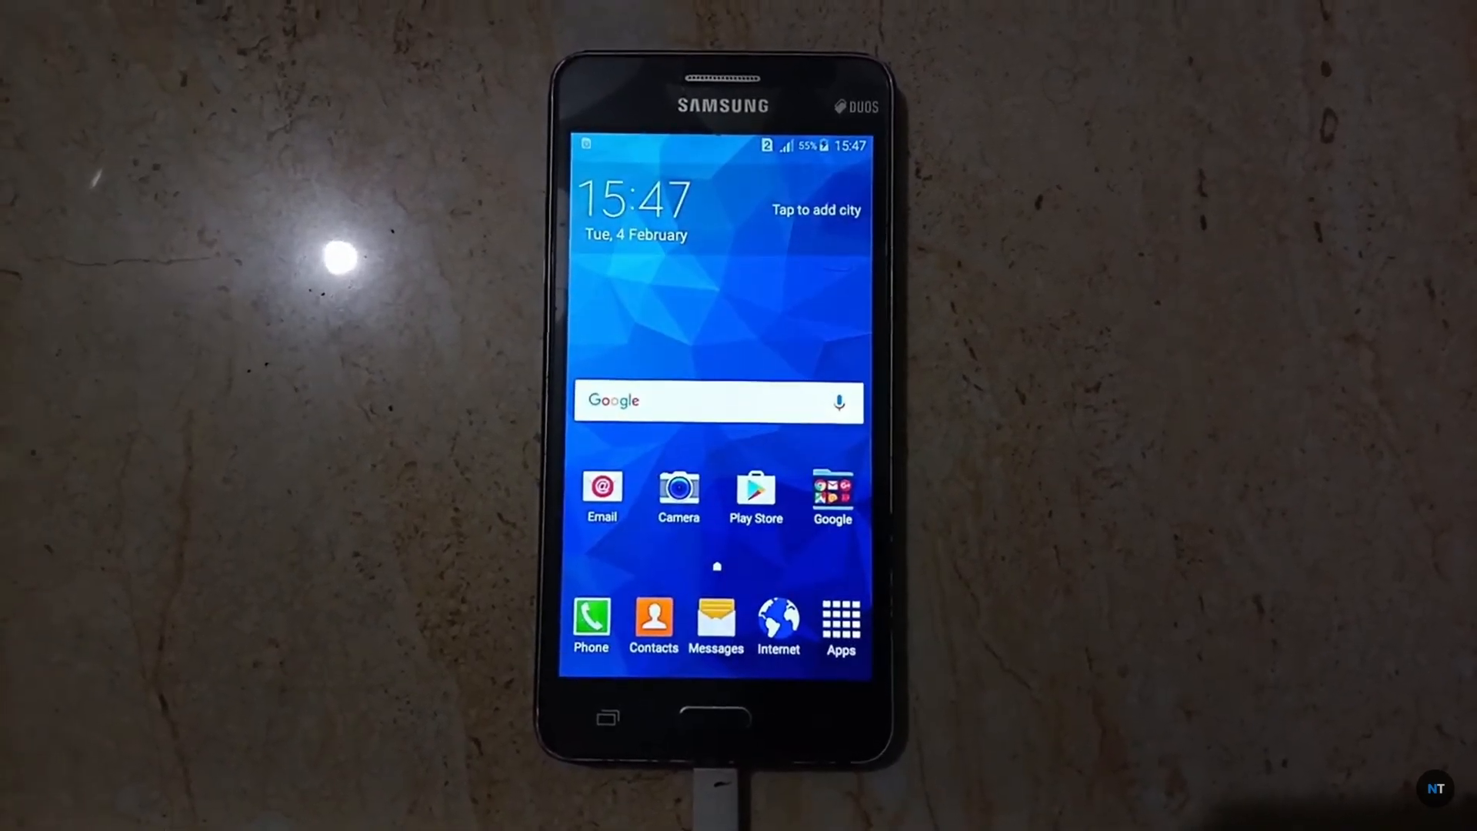
left_click(841, 623)
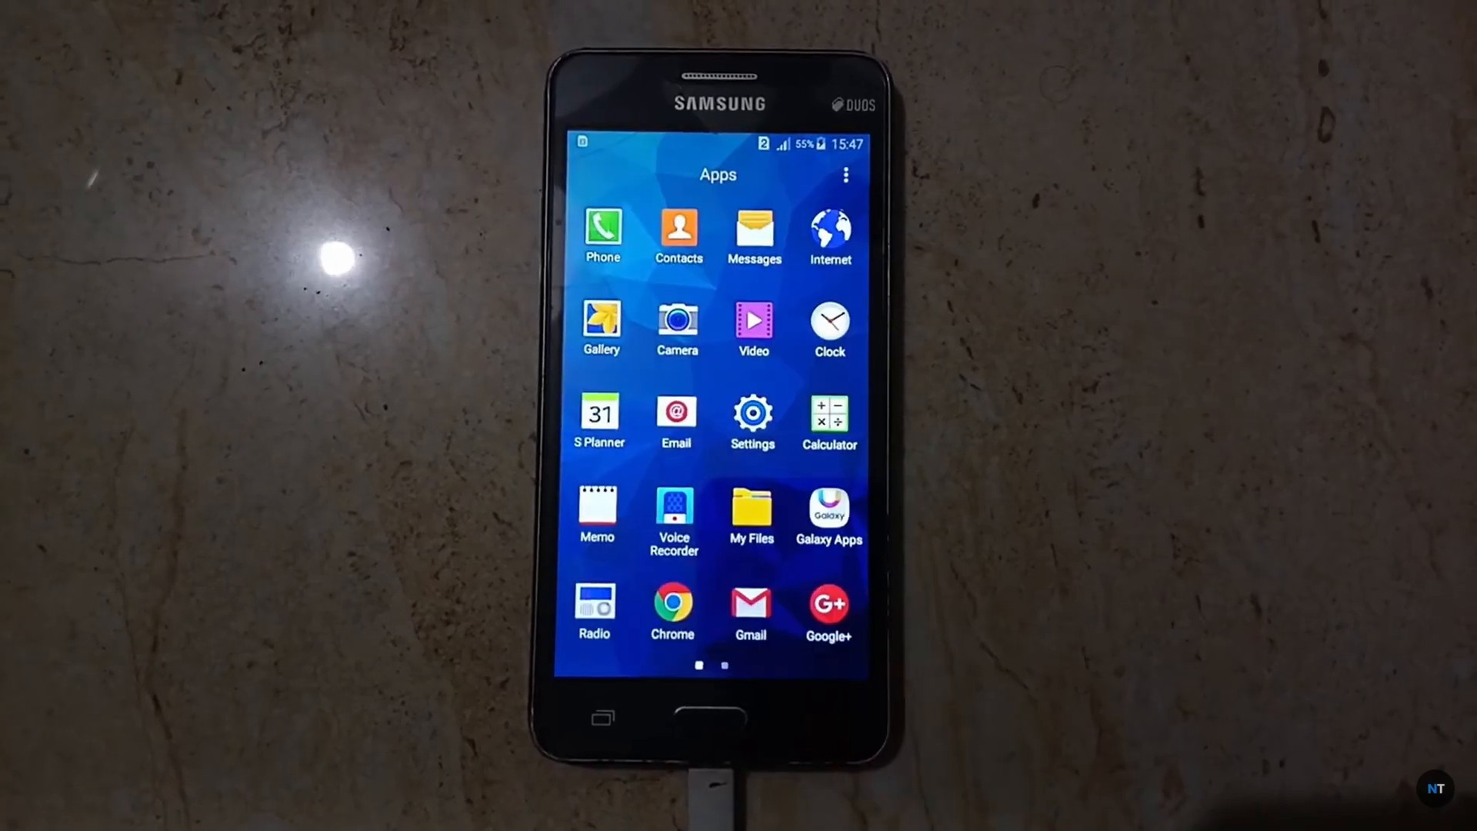
left_click_drag(736, 544, 627, 646)
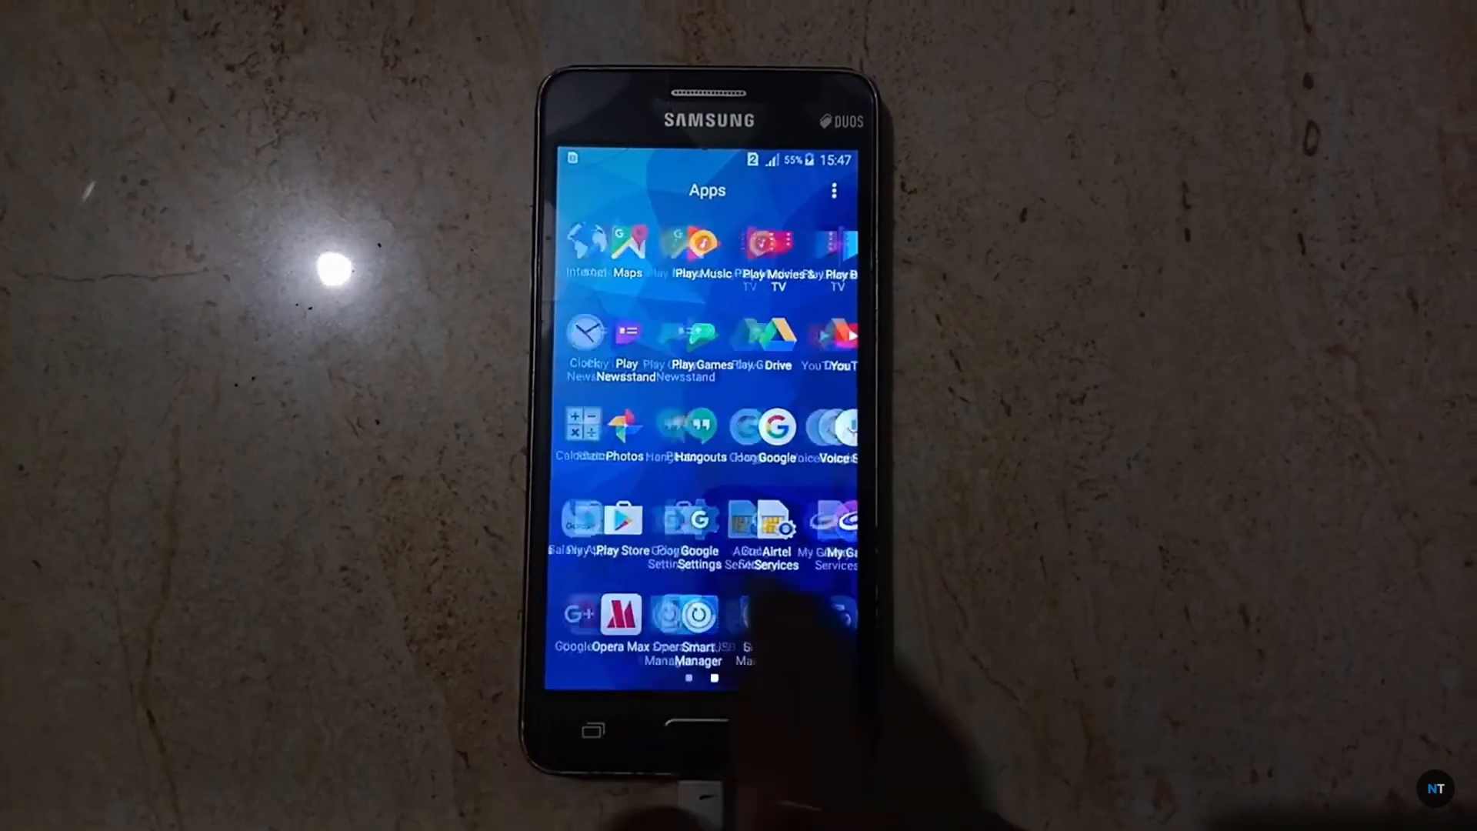
left_click_drag(762, 616, 846, 616)
left_click(696, 725)
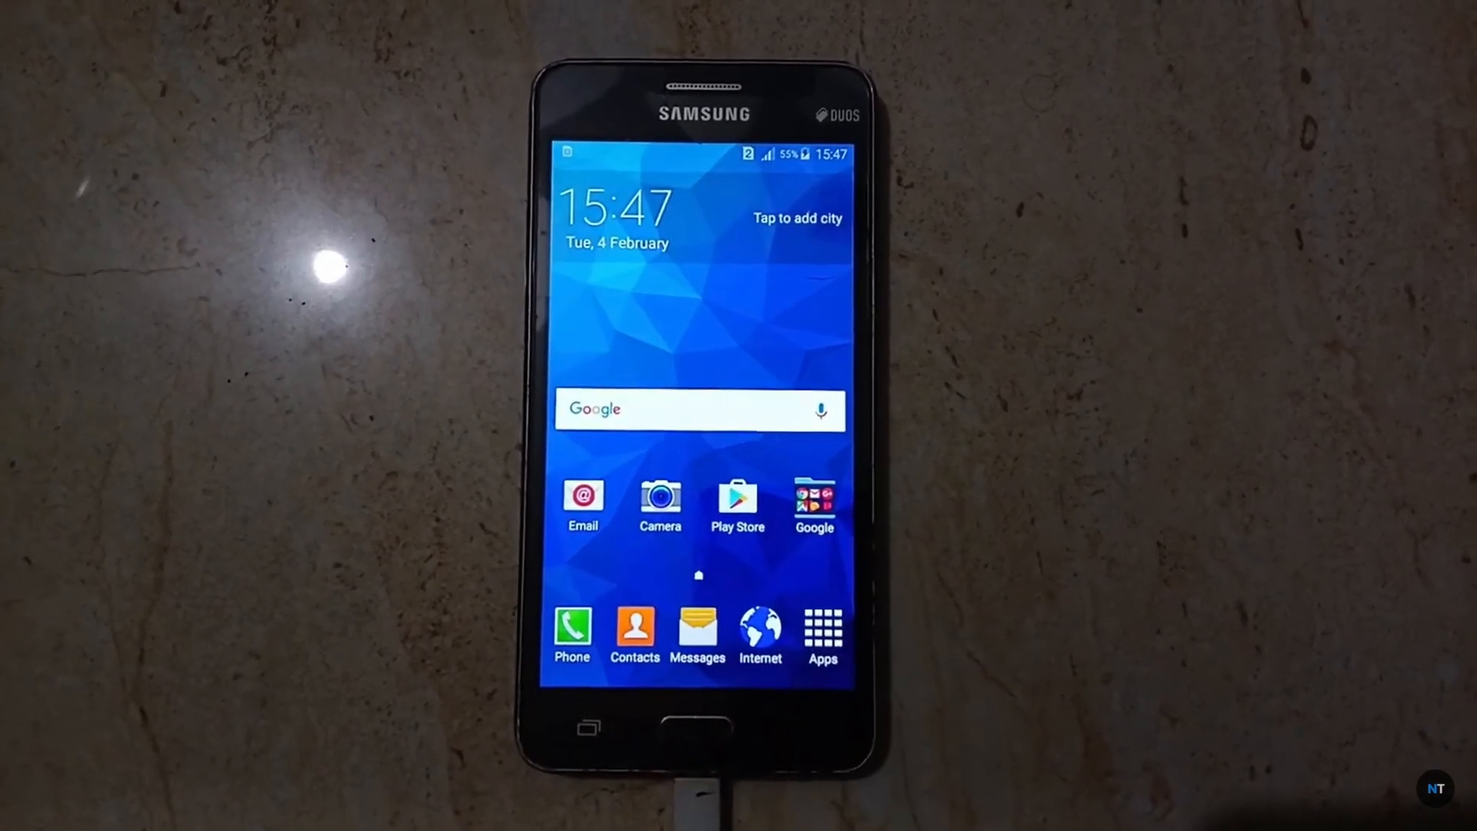
left_click(823, 628)
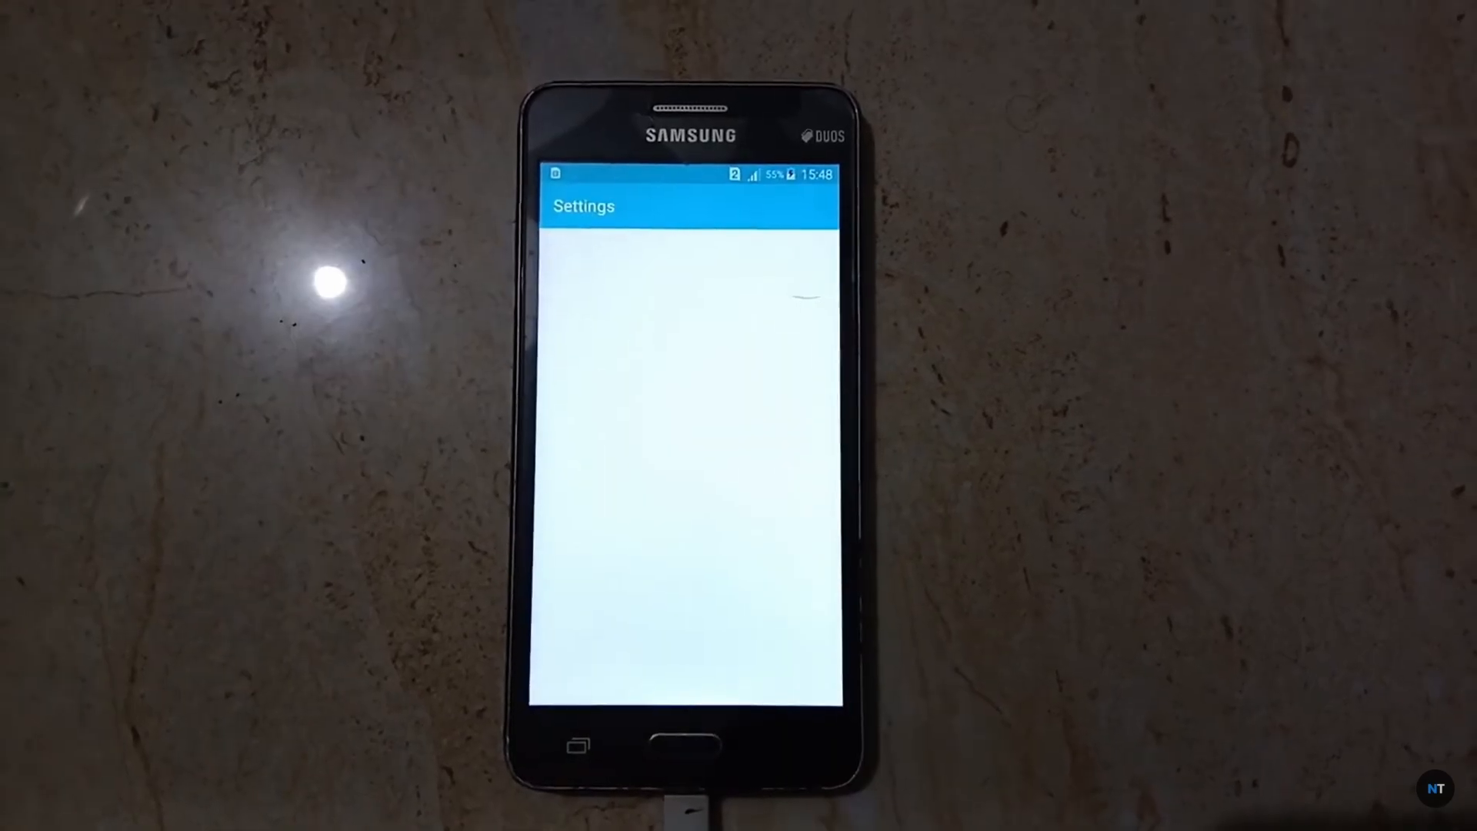
left_click_drag(658, 423, 627, 269)
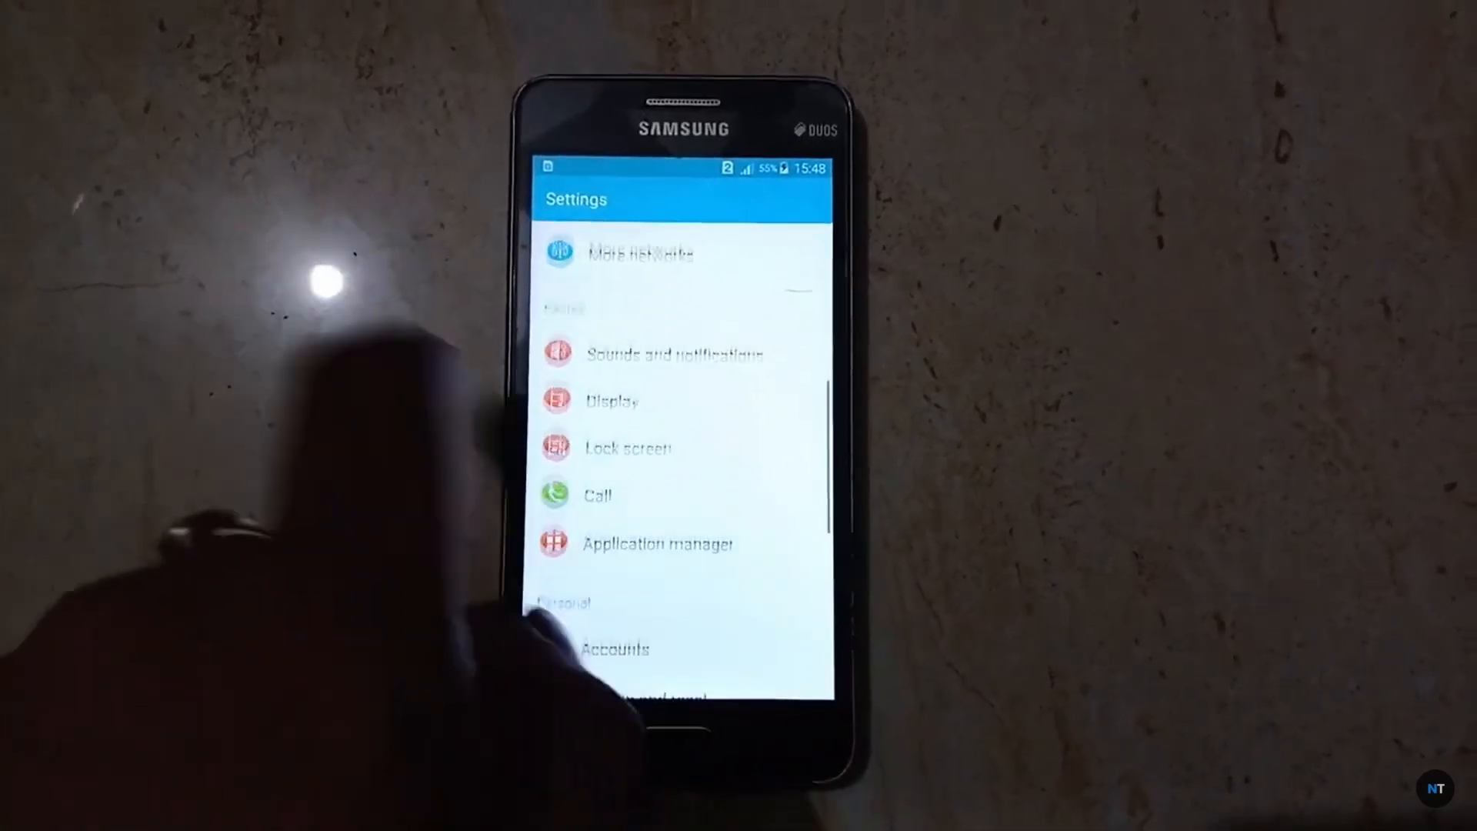
left_click_drag(550, 627, 578, 369)
left_click_drag(623, 508, 544, 472)
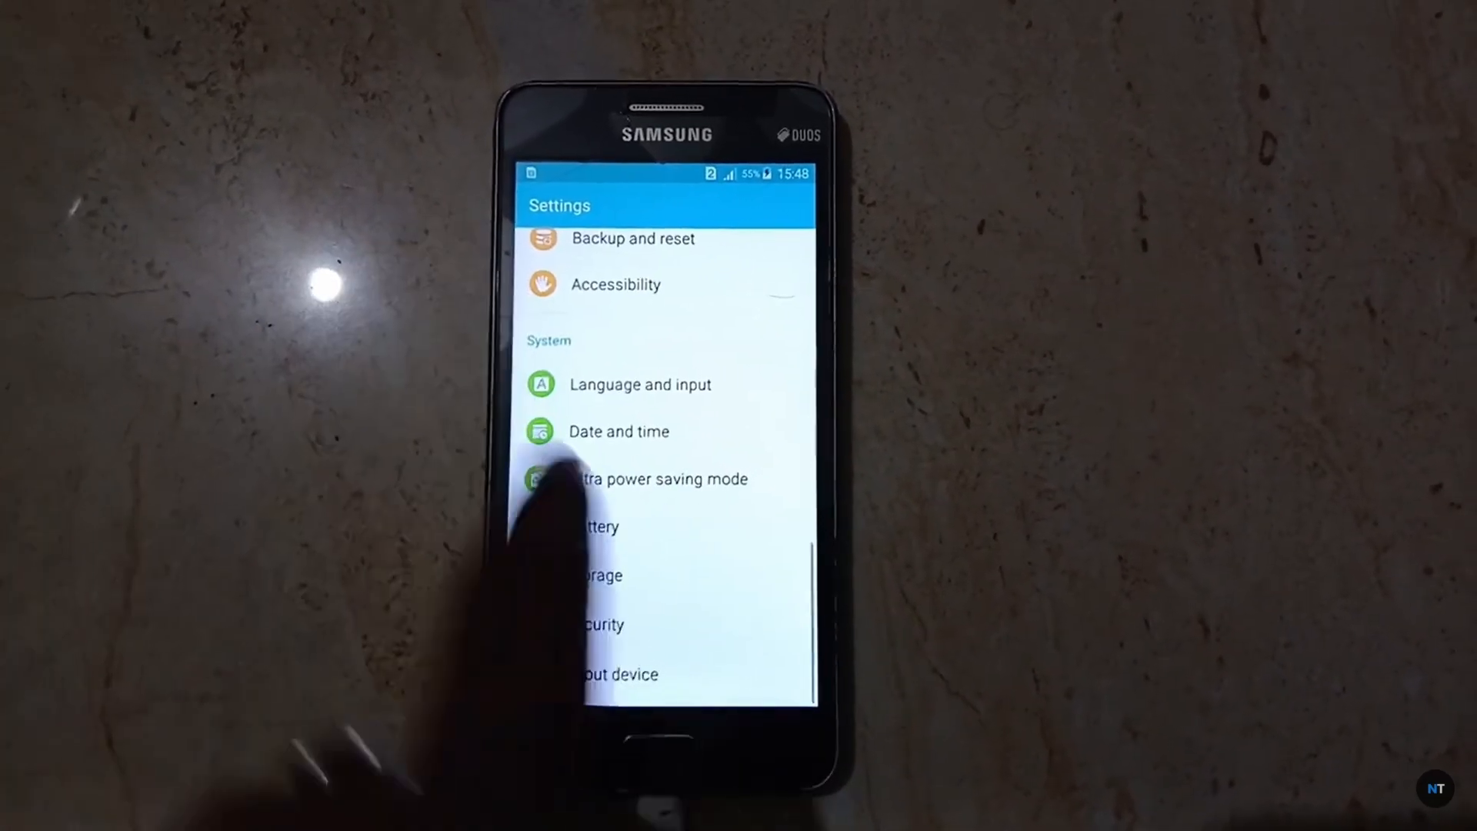
left_click(592, 662)
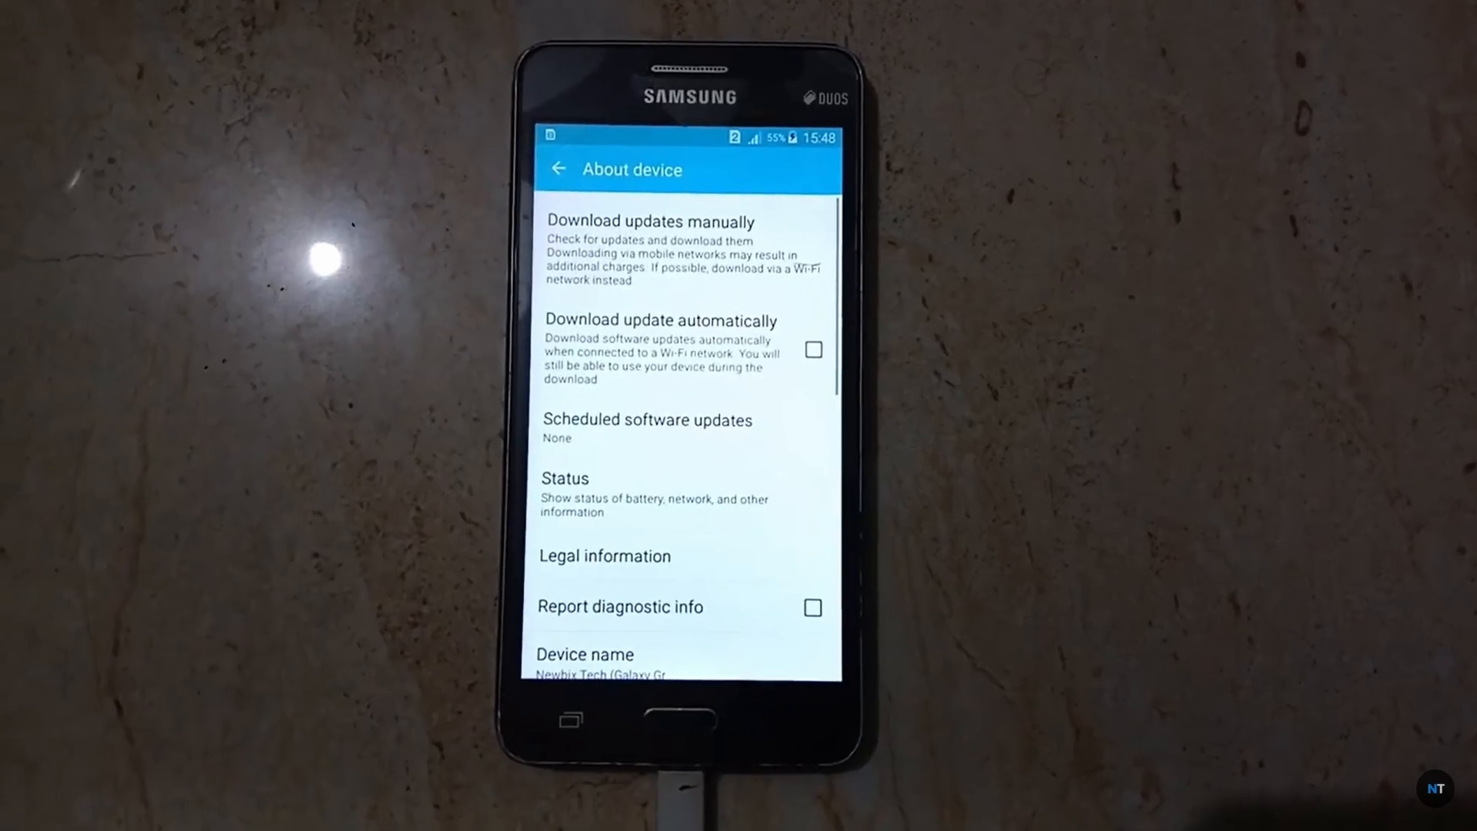
left_click_drag(692, 639, 662, 269)
left_click_drag(573, 431, 562, 670)
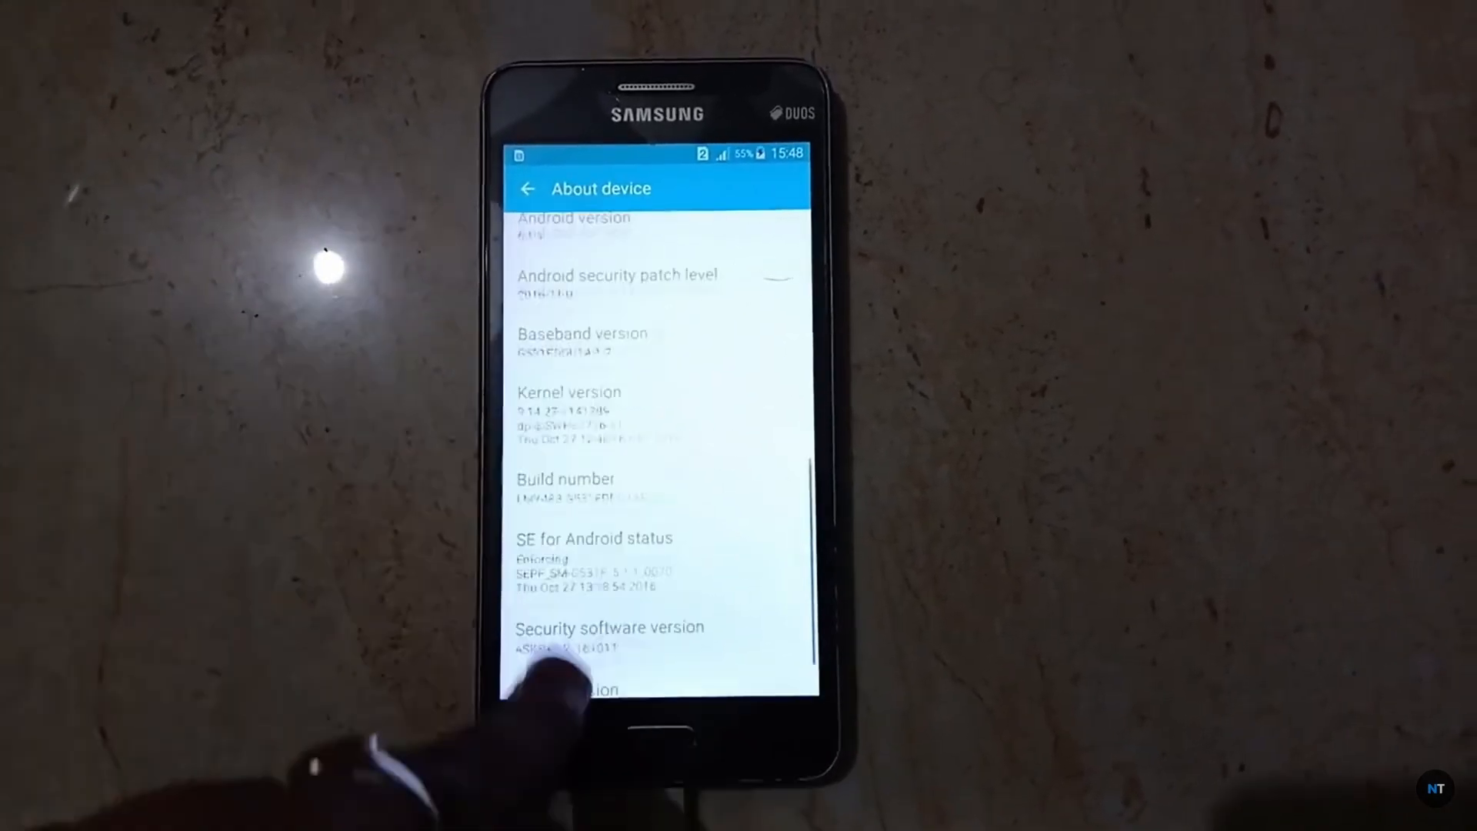
left_click(560, 731)
left_click(600, 415)
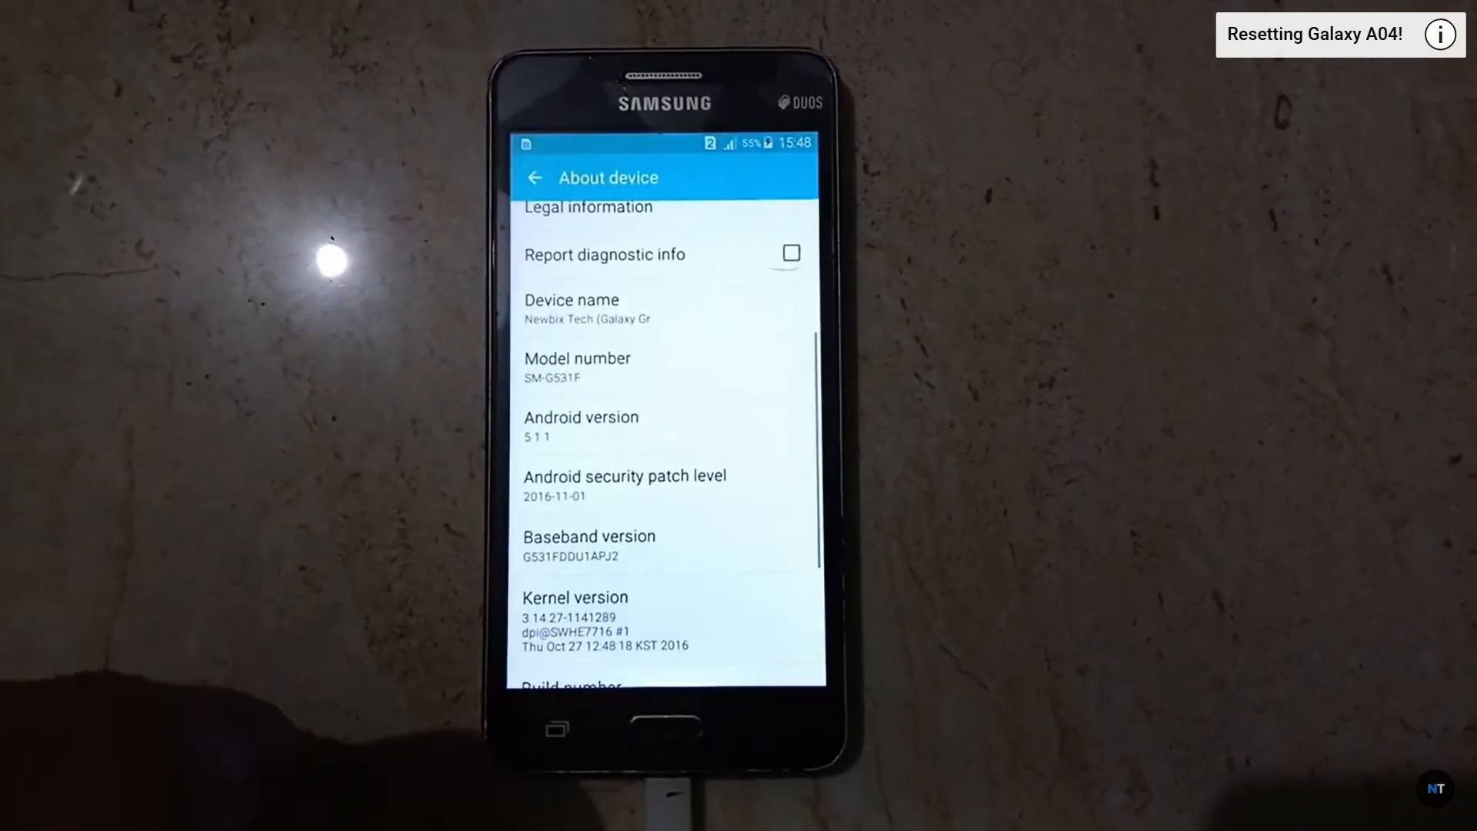
triple_click(550, 415)
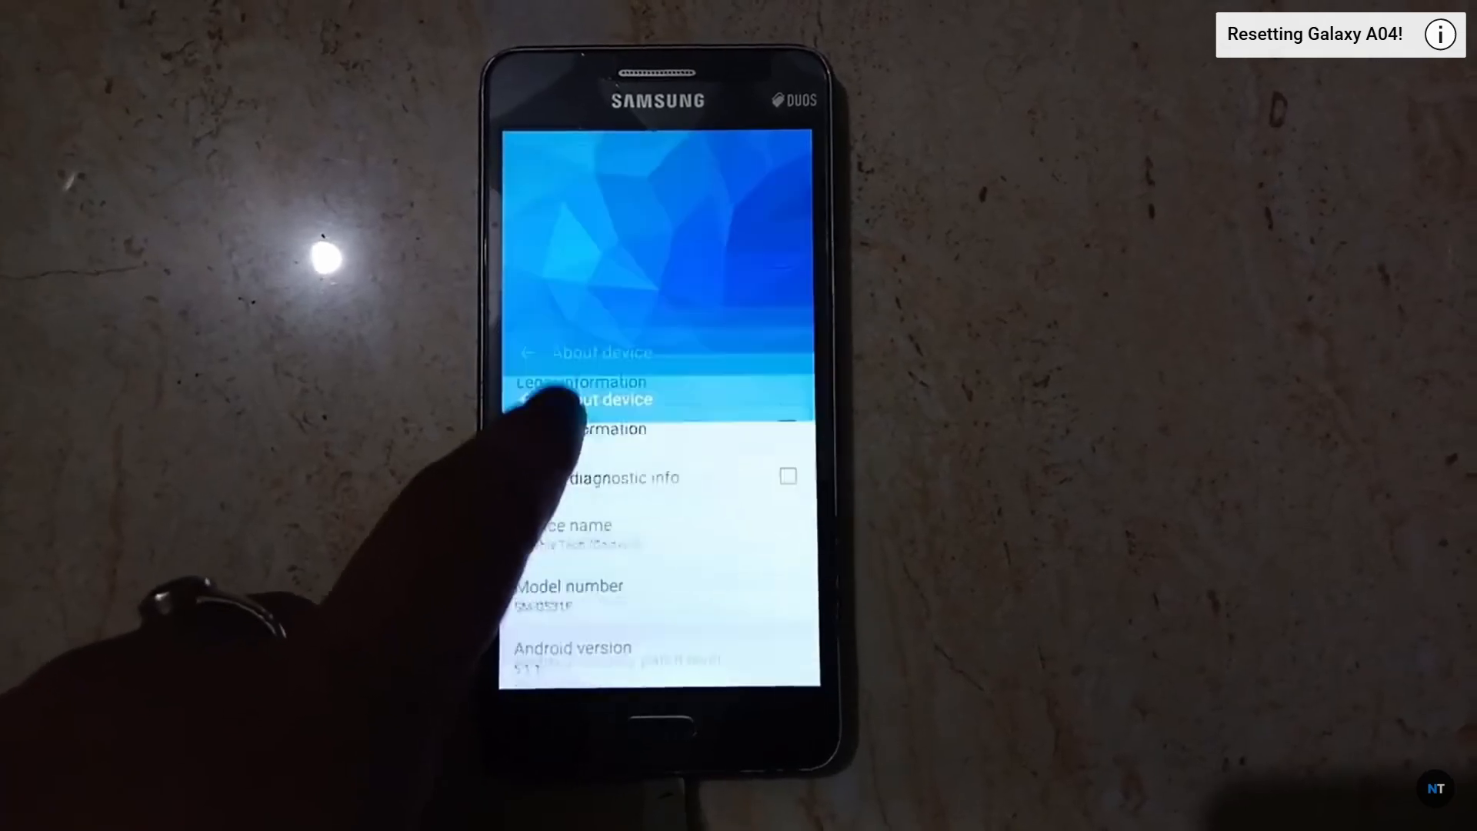
left_click(645, 419)
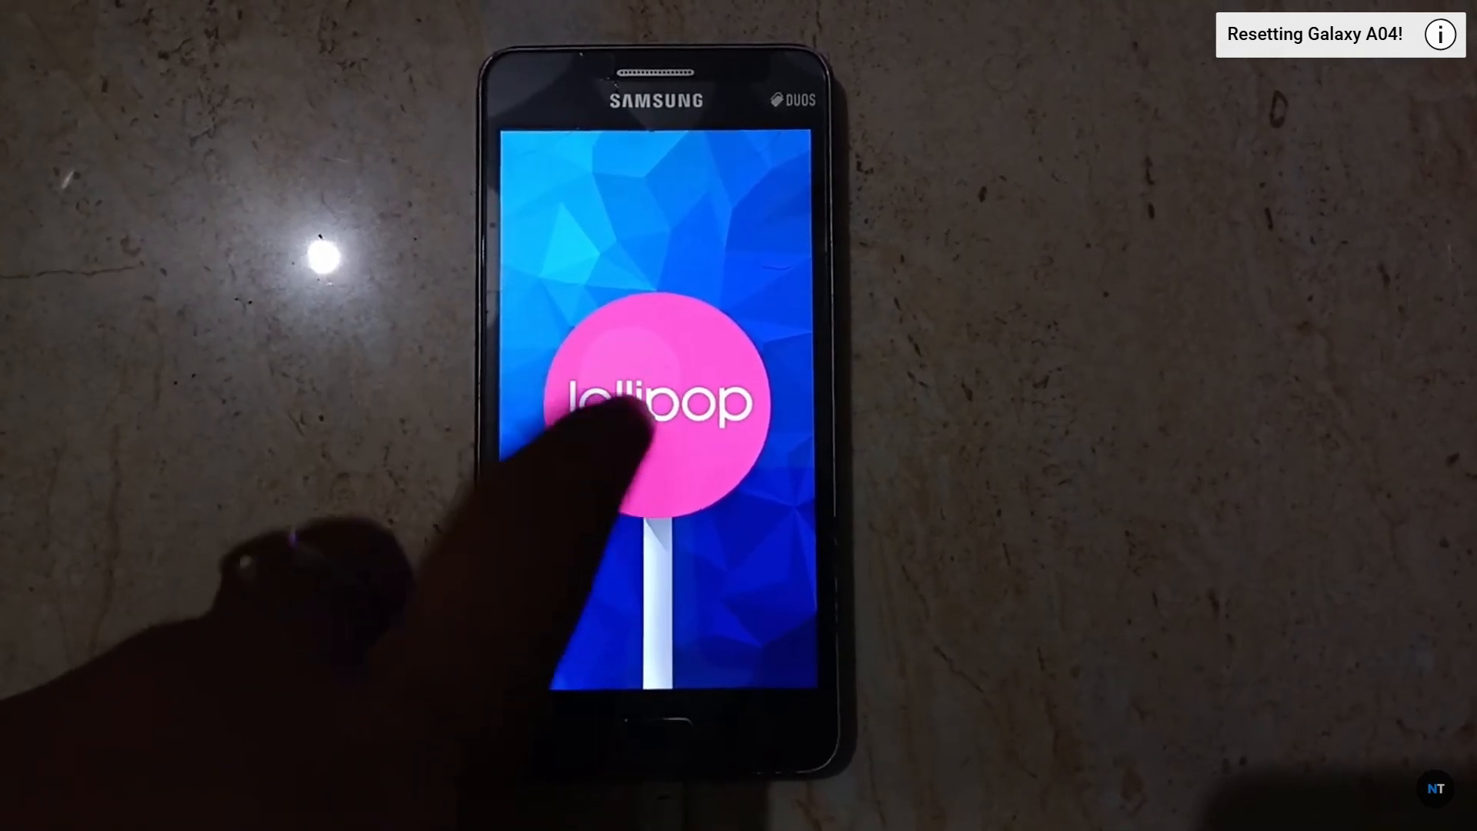
left_click(658, 400)
left_click(651, 431)
left_click(640, 437)
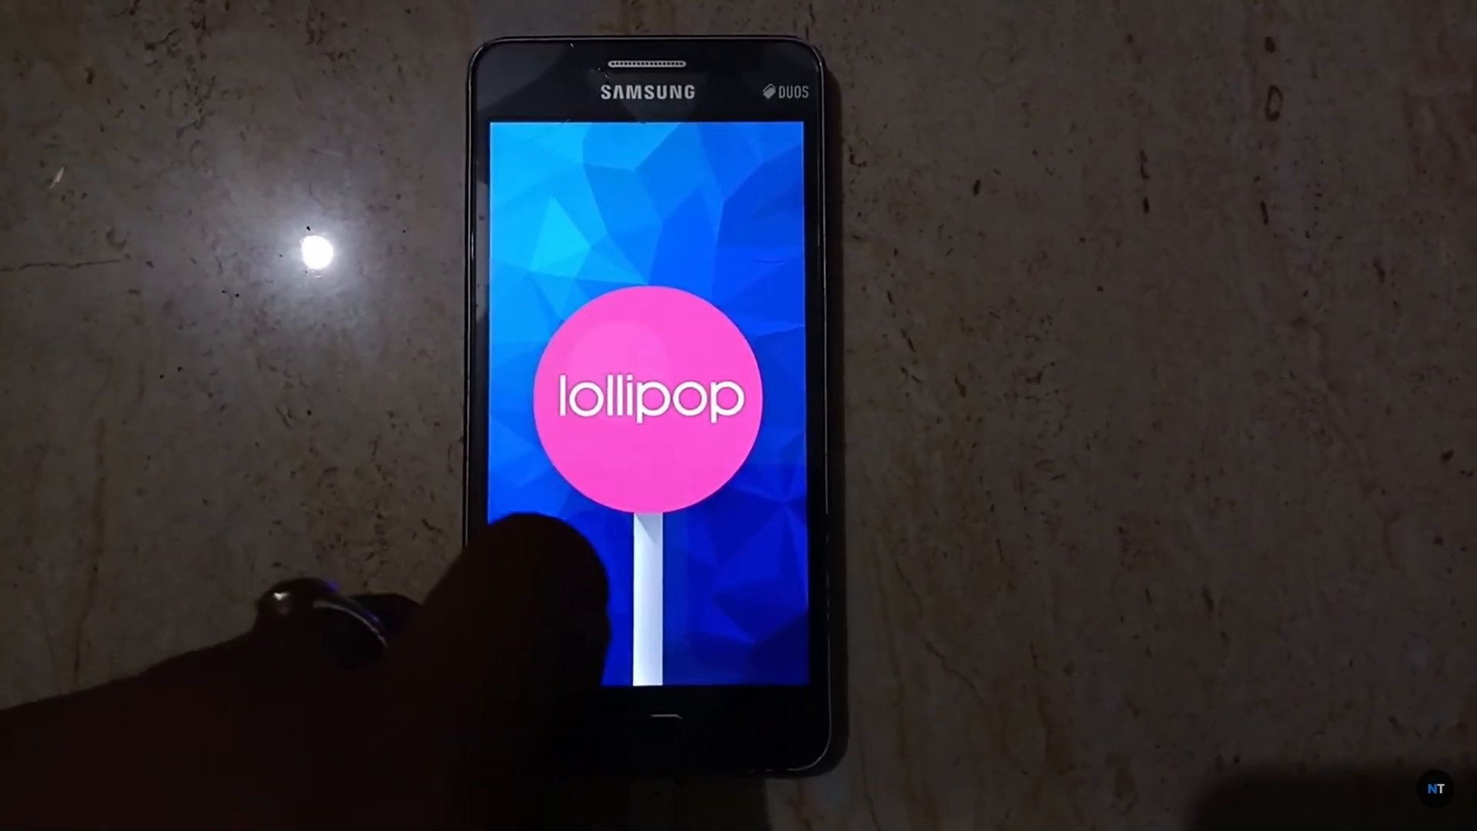
left_click(773, 723)
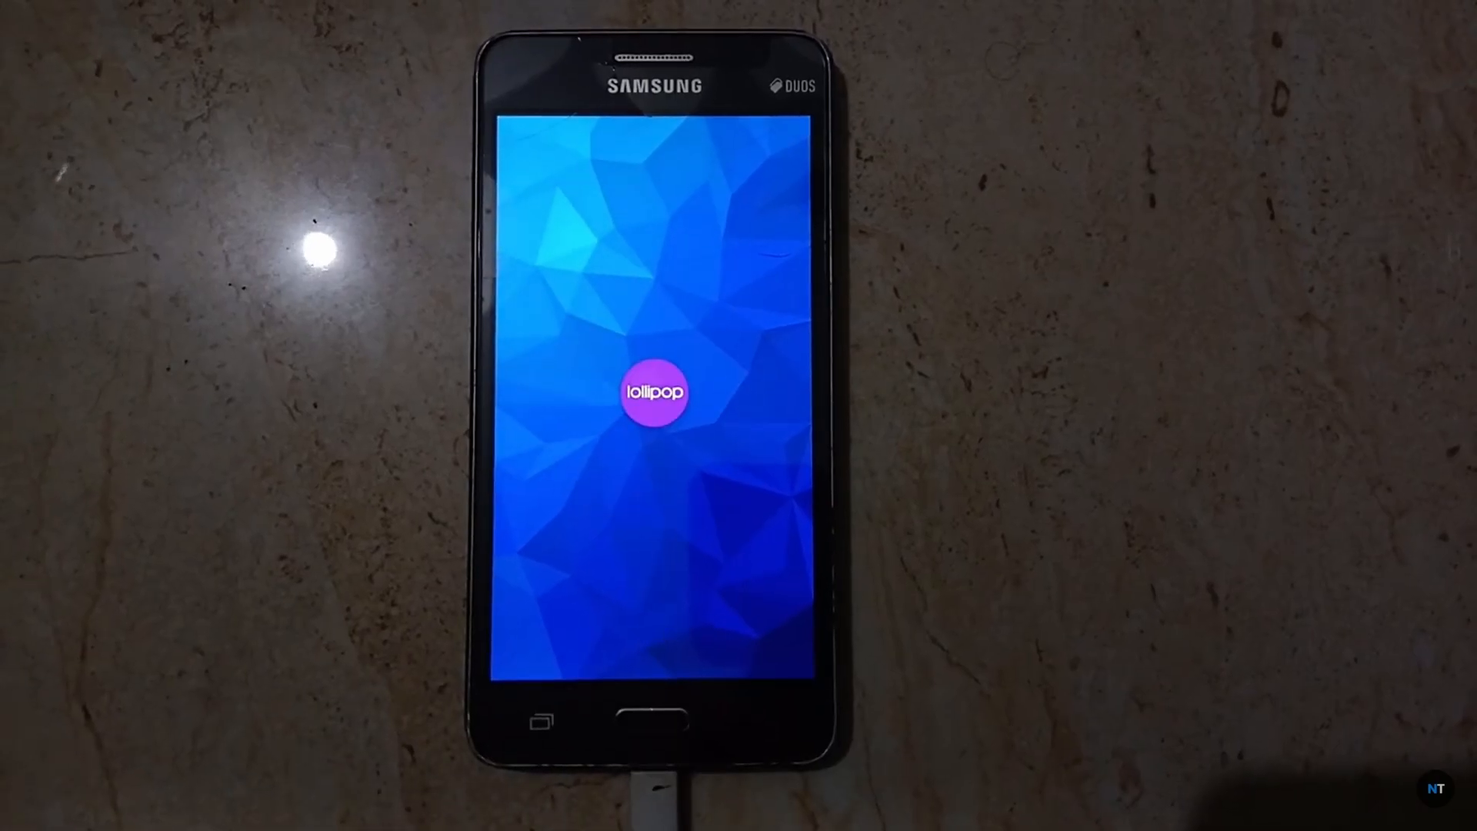